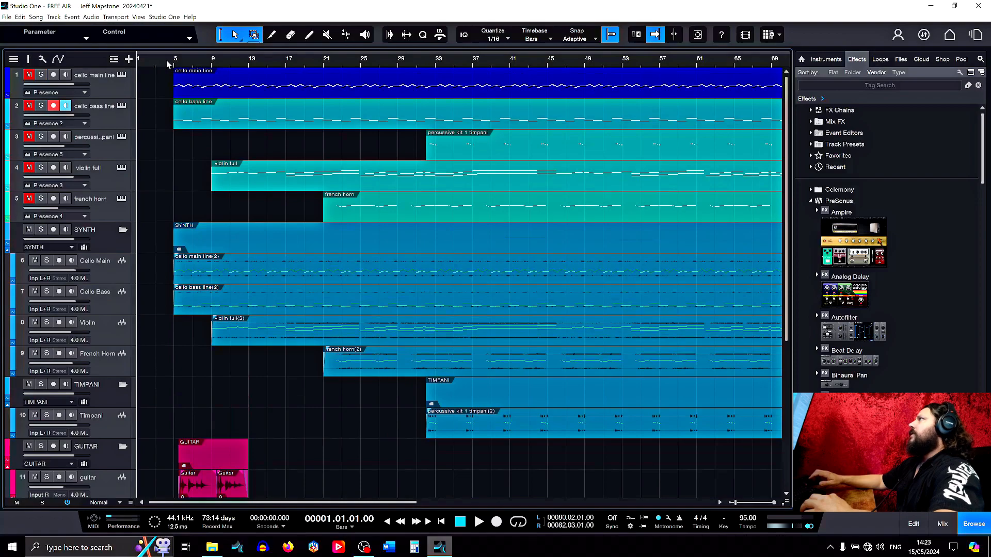
- Place the playback cursor at bar 5 and look through the song's instrument, guitar and vocal tracks
click(174, 65)
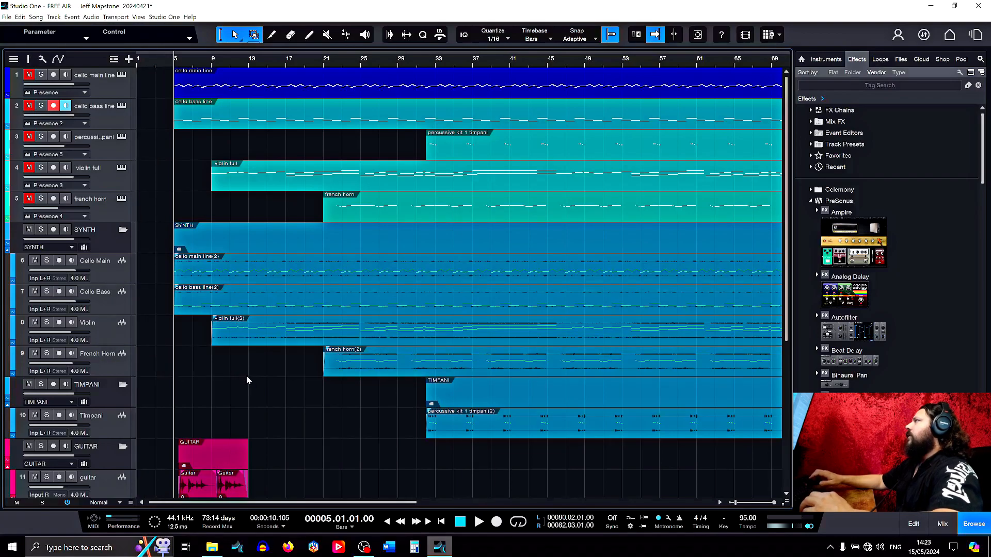
scroll(238, 376, down, 1)
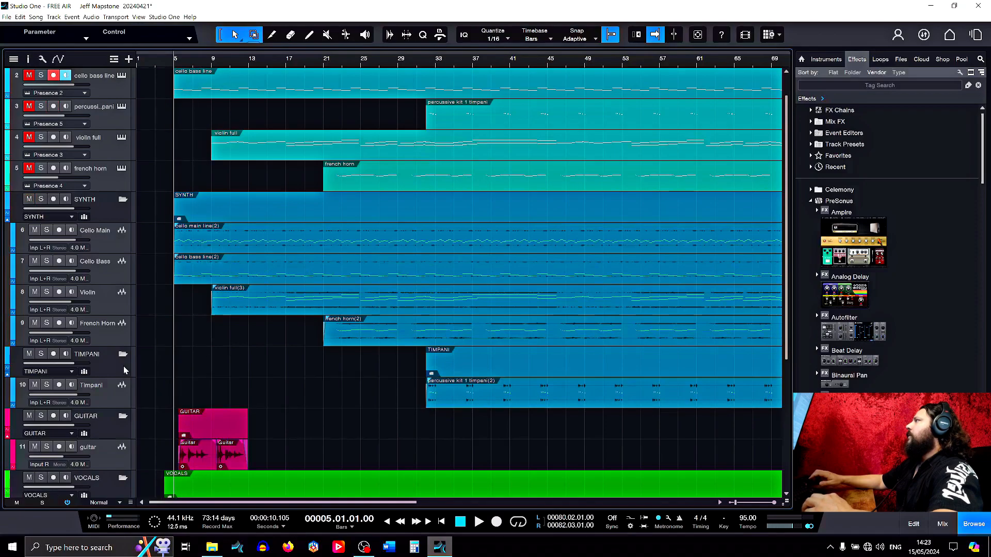
click(110, 367)
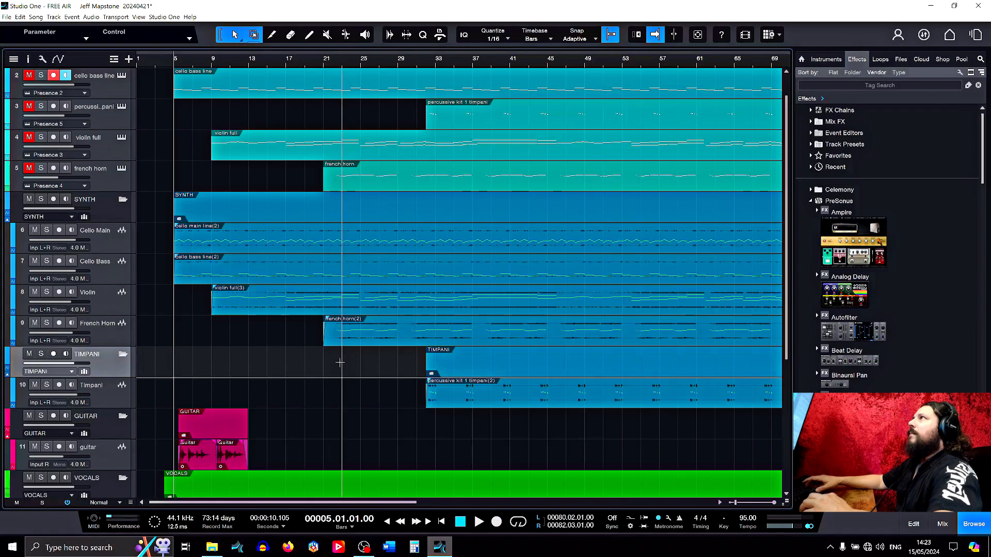
scroll(355, 360, down, 2)
scroll(355, 360, down, 1)
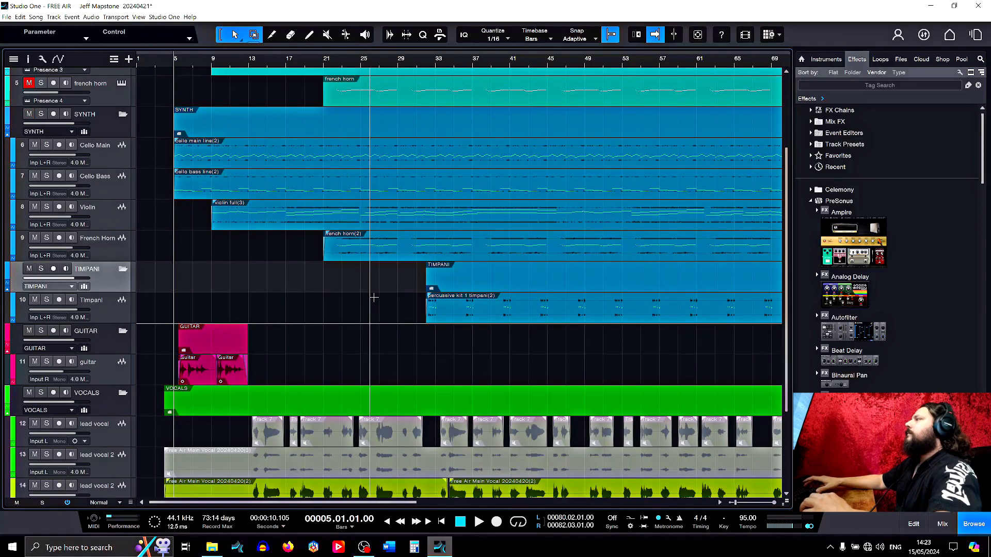
scroll(373, 296, down, 4)
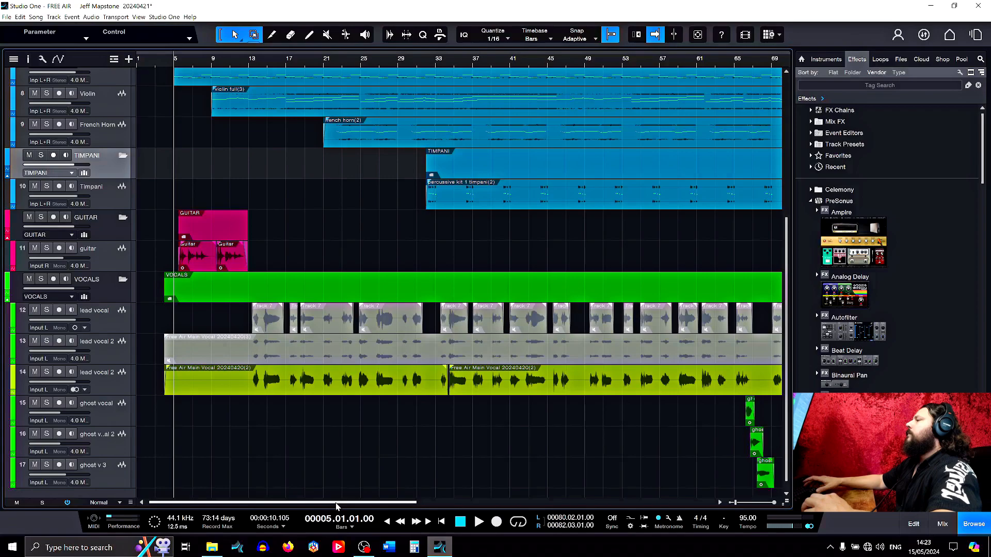
drag(336, 505, 390, 491)
scroll(383, 275, up, 5)
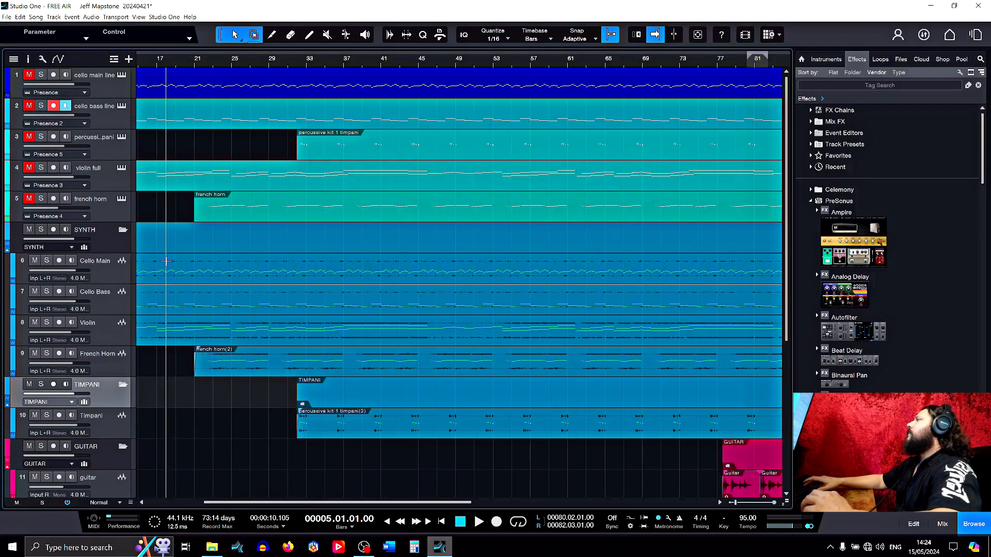
- Delete the Cello Main audio event and try rendering the cello bass line part onto that track as audio
click(258, 281)
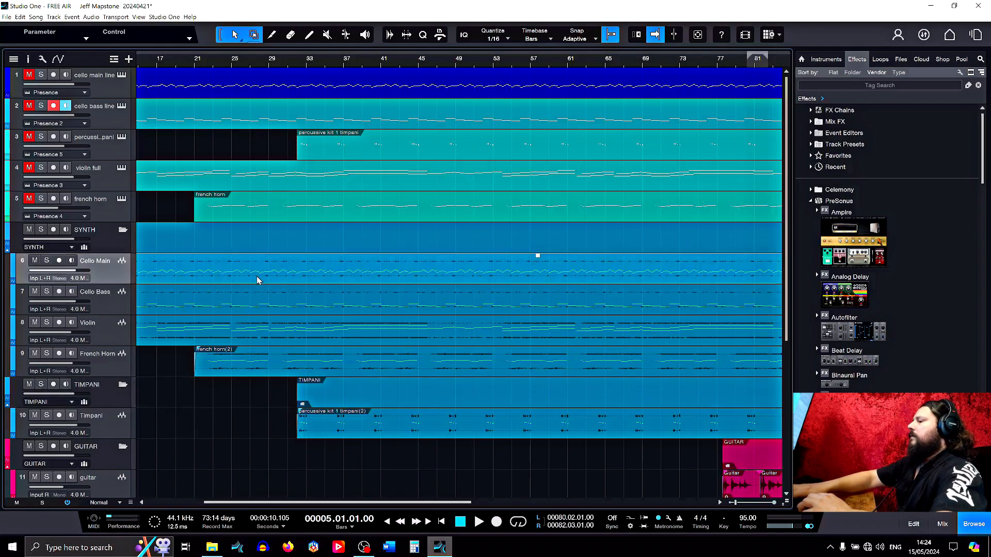
key(Delete)
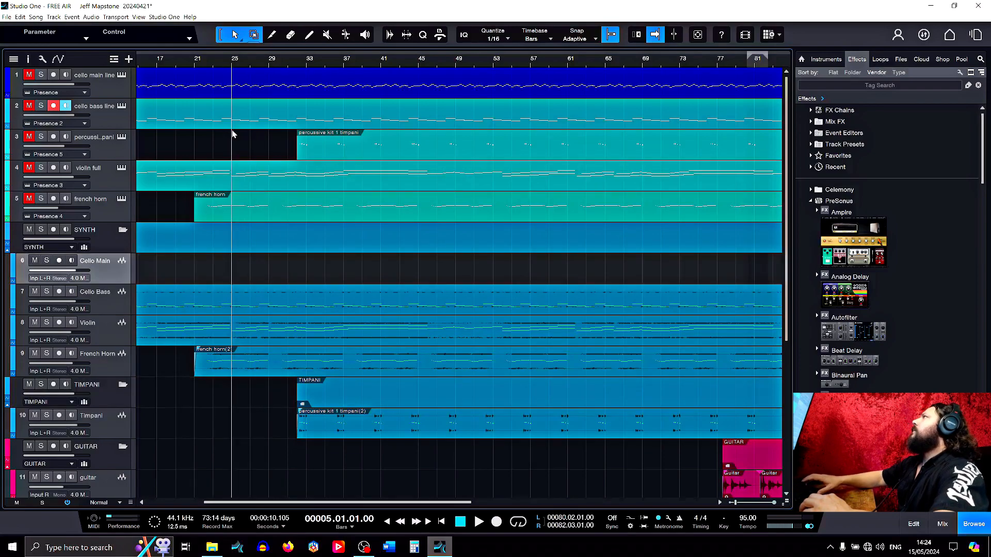
drag(239, 124, 241, 280)
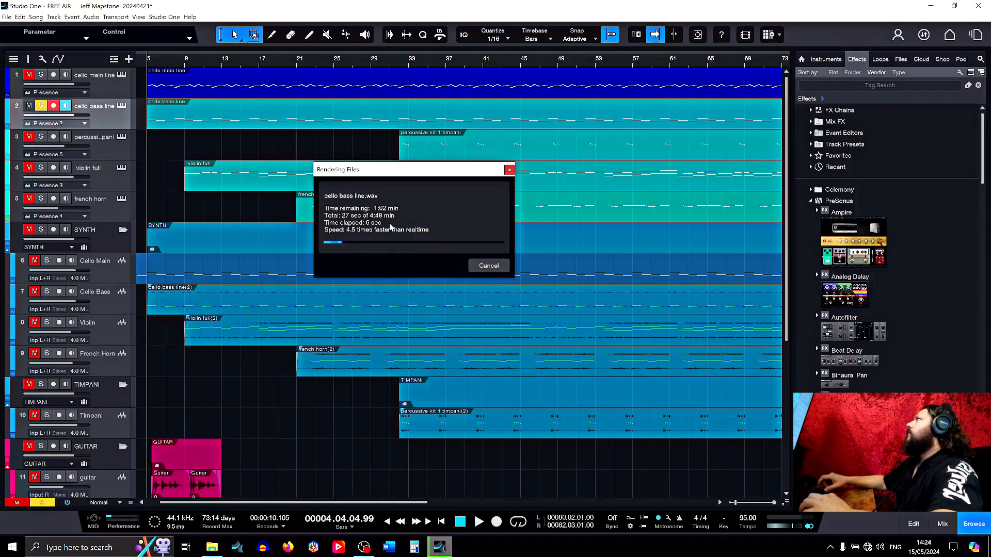
click(481, 267)
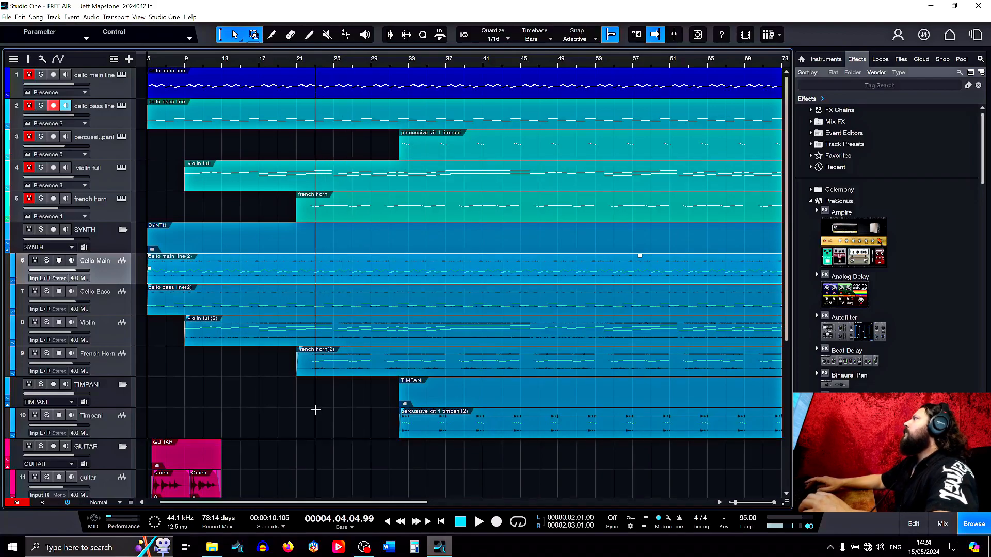
- Review the instrument and audio tracks, and inspect the cello bass line channel in the mixer
scroll(263, 378, down, 3)
scroll(262, 377, down, 2)
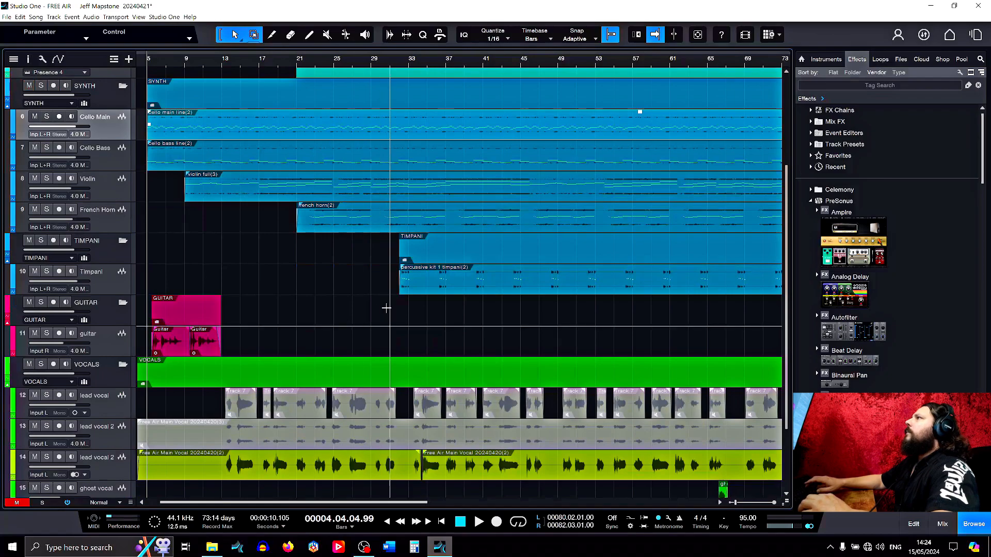
scroll(272, 258, up, 3)
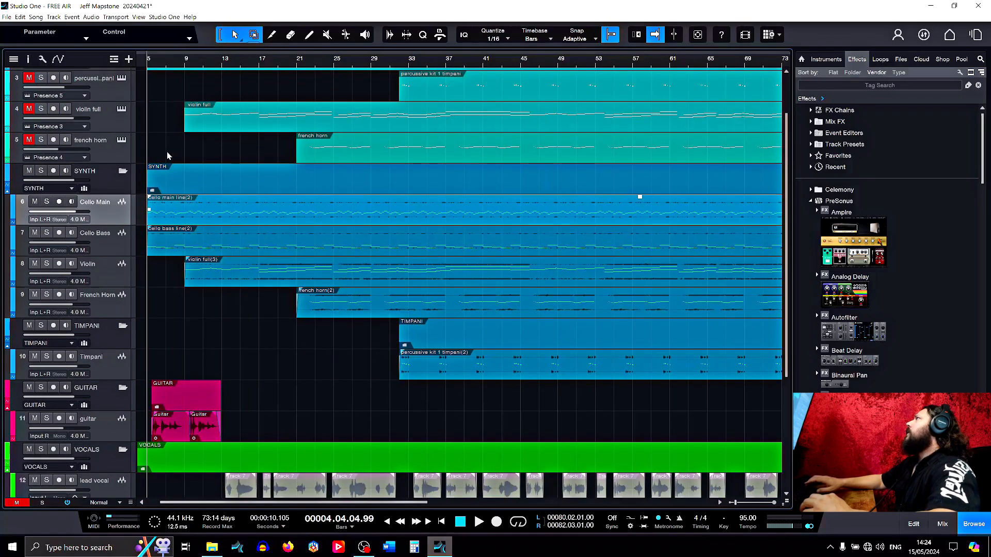
scroll(157, 152, up, 2)
click(113, 118)
key(F3)
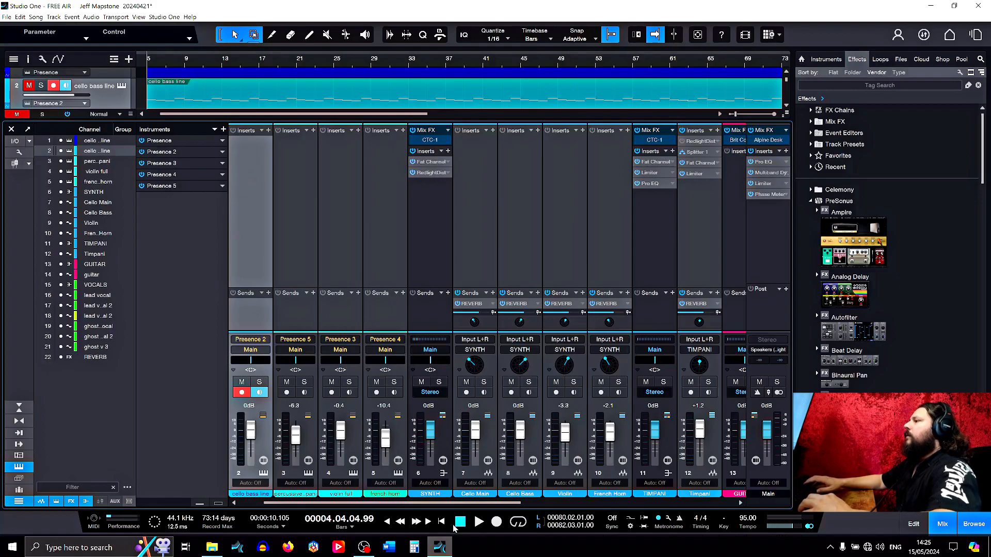
key(F3)
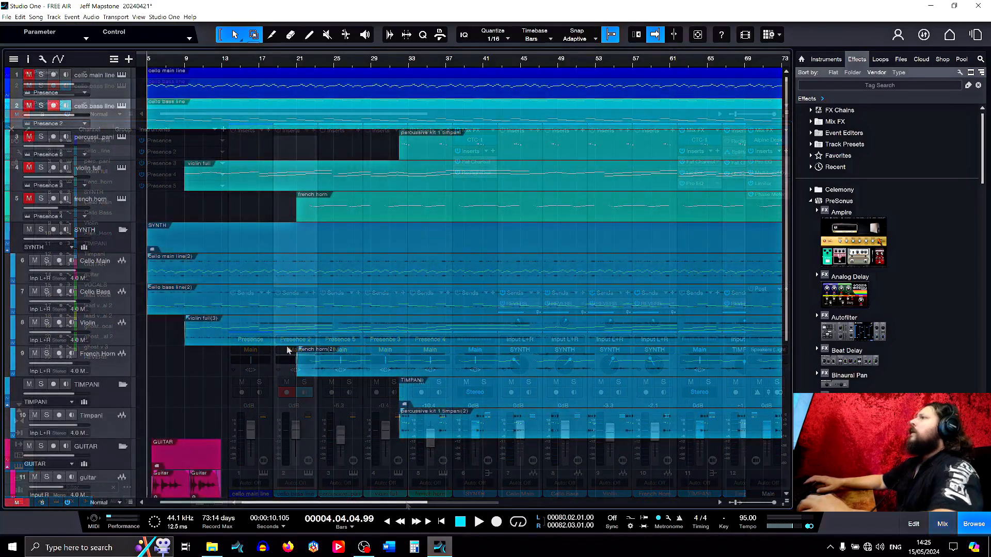
- Examine the lead and ghost vocal tracks along the timeline, including the repeated guitar sections
scroll(286, 347, down, 5)
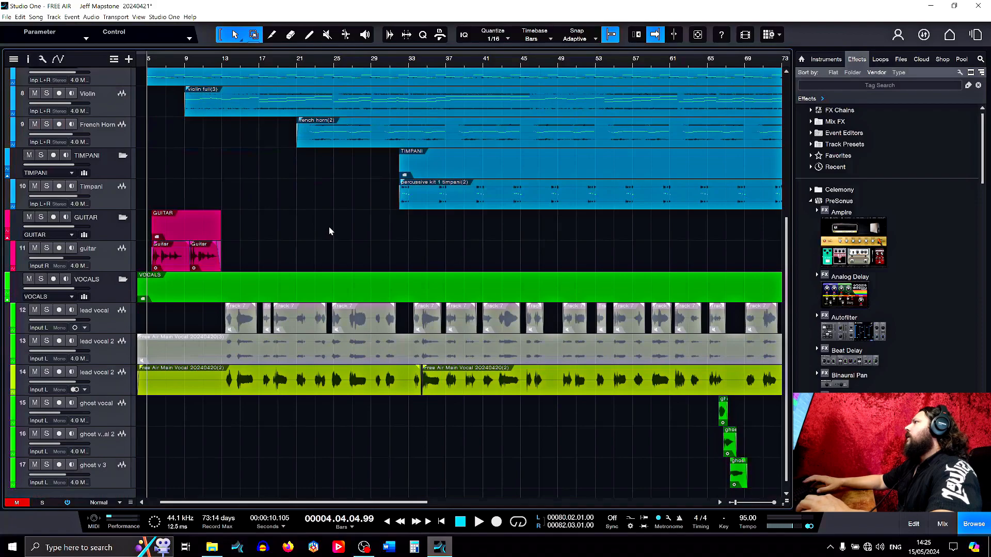
scroll(329, 227, down, 1)
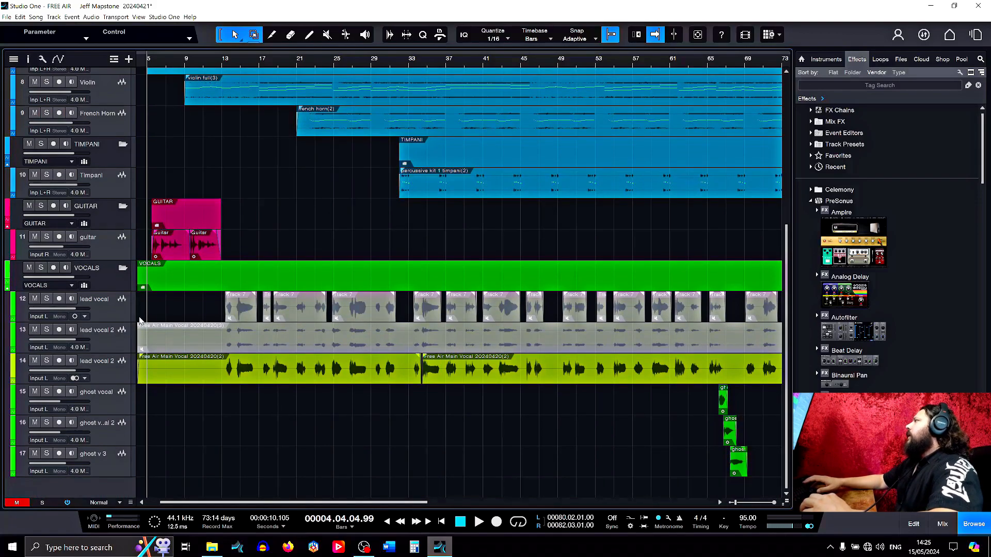
click(112, 313)
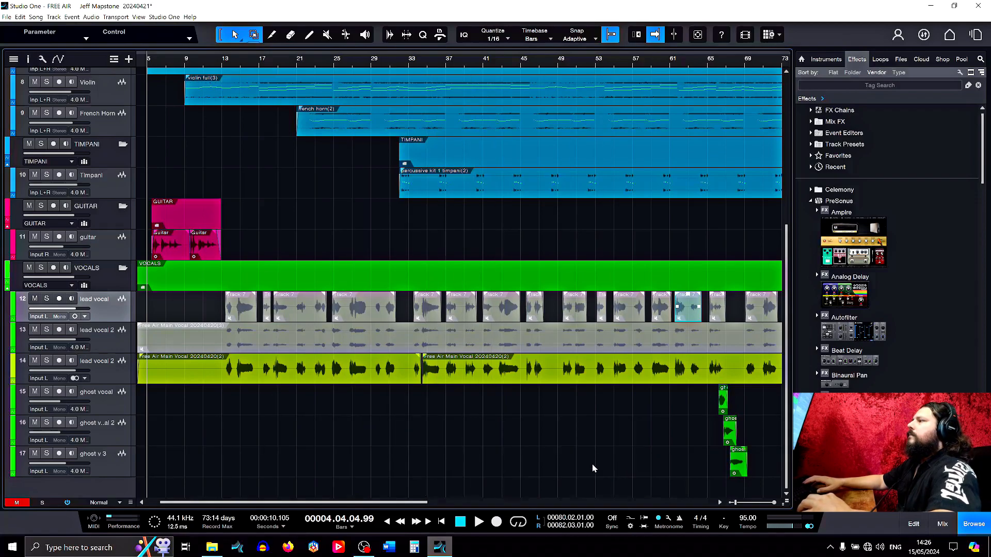
drag(386, 502, 476, 502)
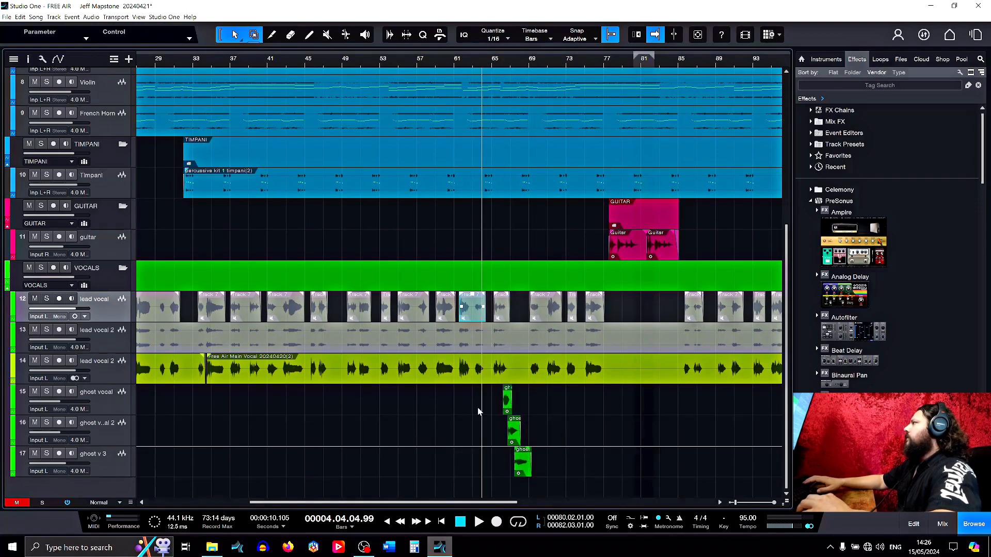
drag(402, 506, 424, 505)
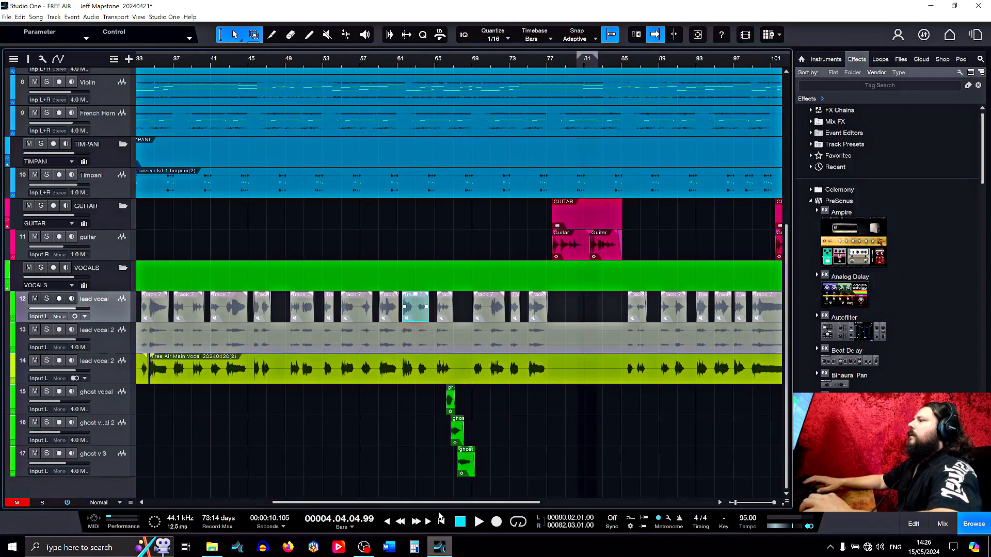
drag(432, 507, 297, 490)
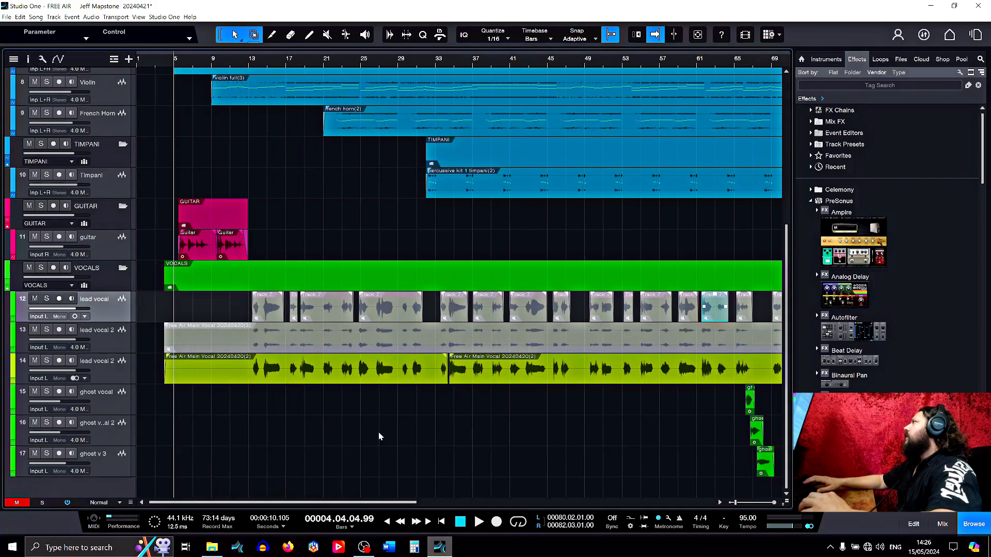
scroll(341, 342, up, 5)
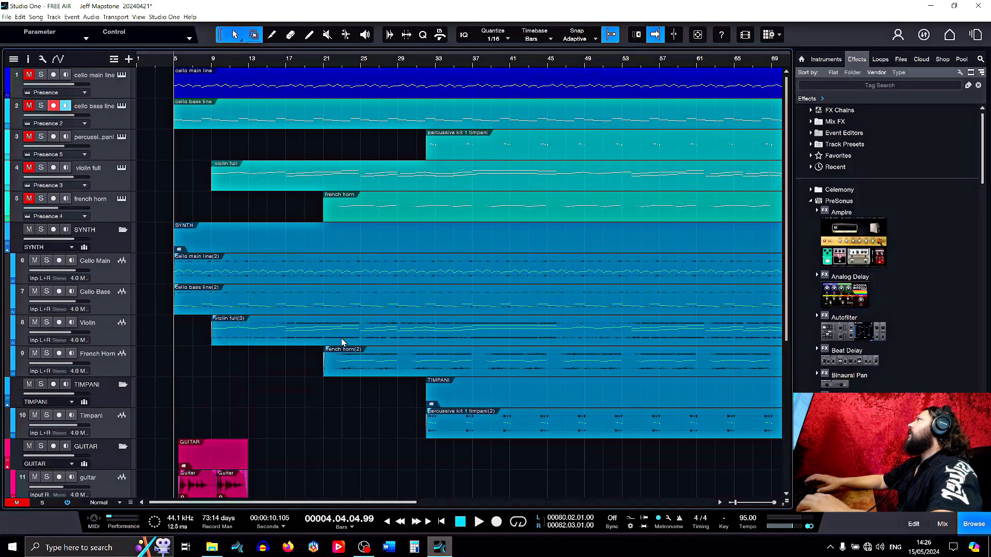
- Save the song as a new version, changing the date at the end of its file name to 20240515
click(21, 17)
click(20, 19)
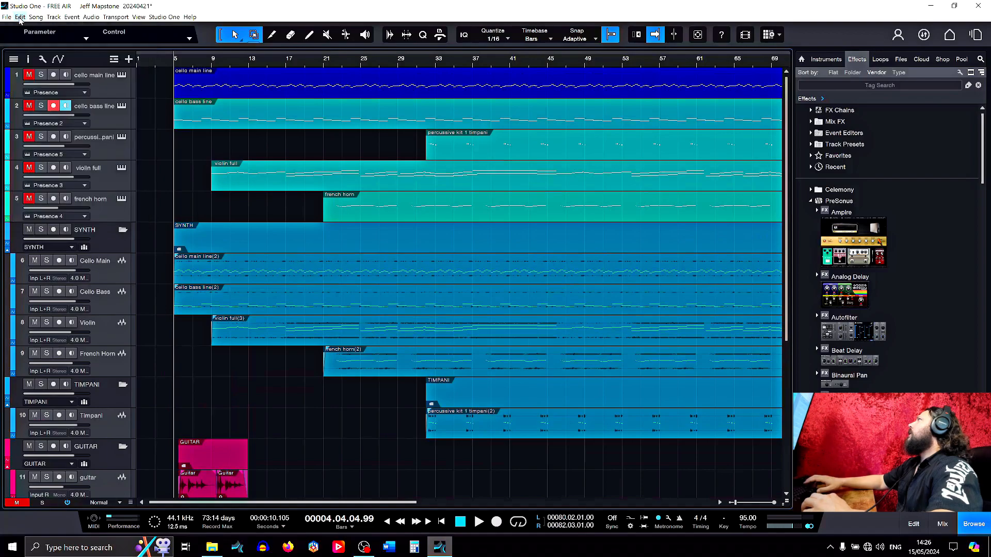
click(7, 17)
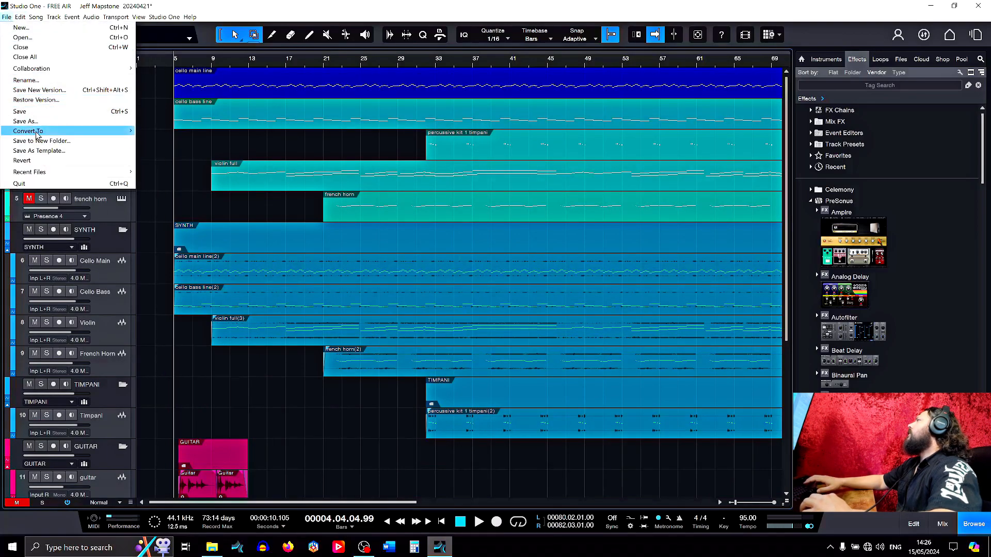
click(25, 121)
click(191, 254)
key(BackSpace)
key(BackSpace)
key(BackSpace)
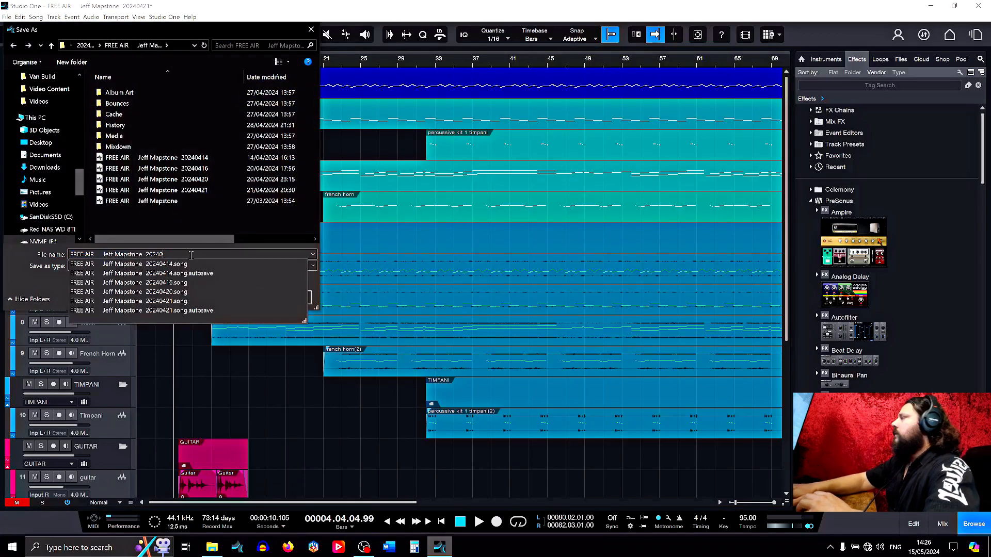
text(515)
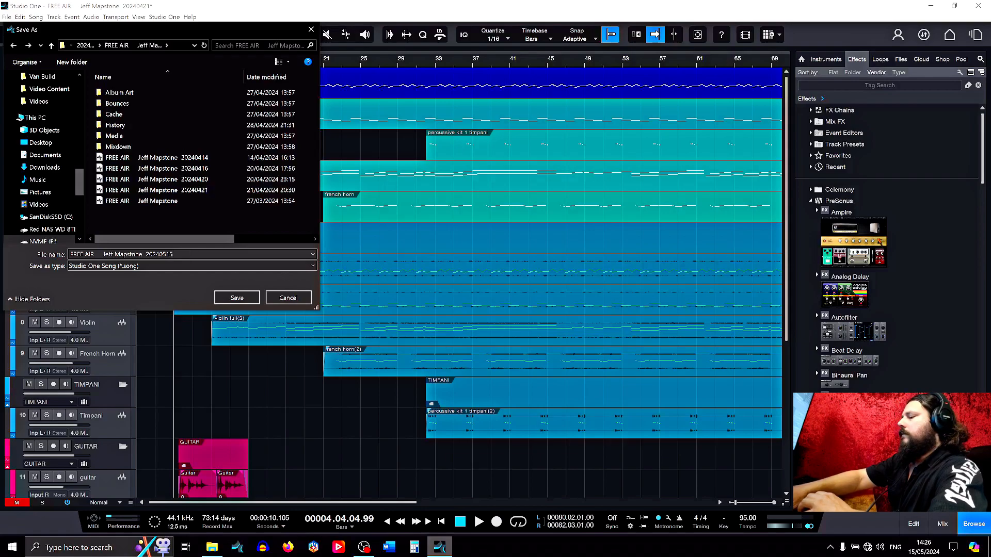
key(Return)
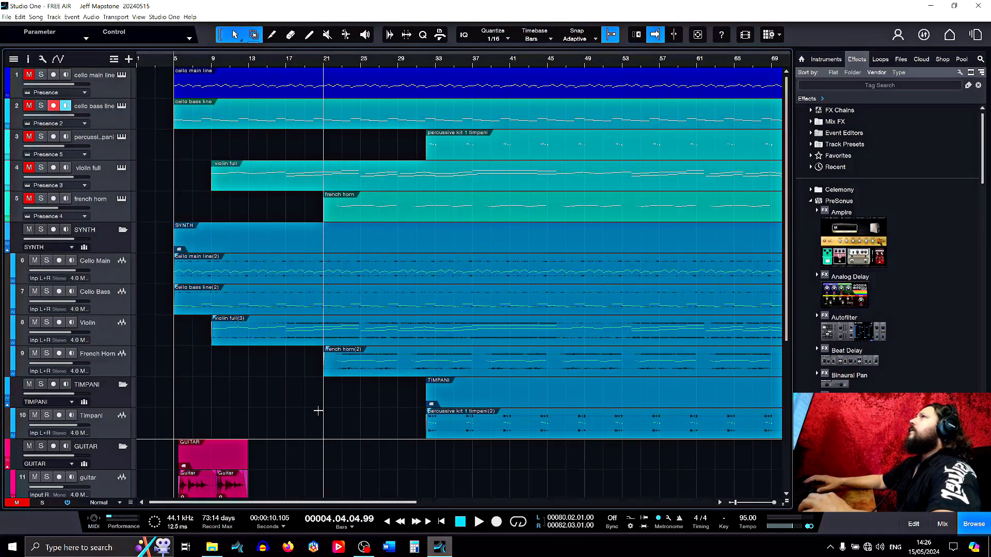
- Play the song from just before bar 5 and review the playing tracks down to the vocals
click(479, 523)
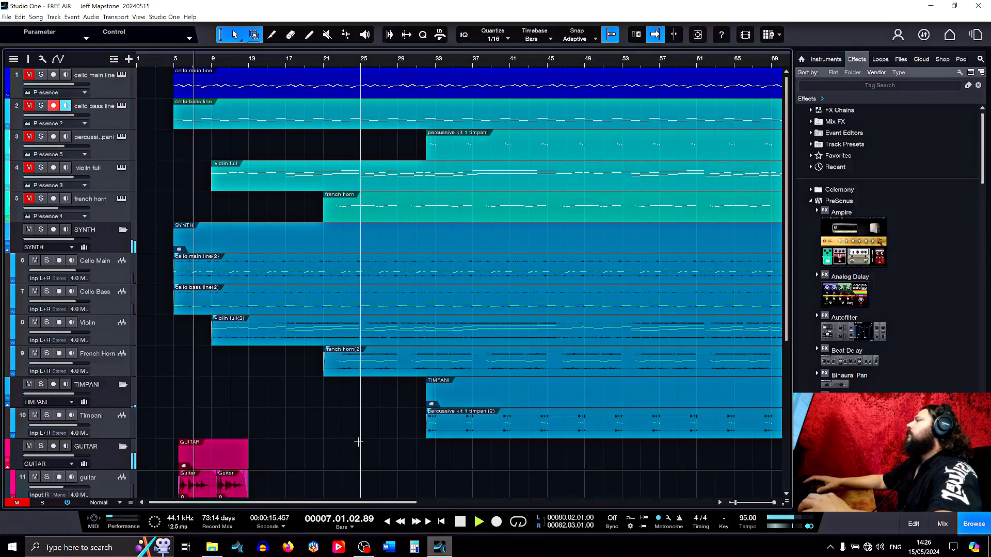
scroll(364, 433, down, 4)
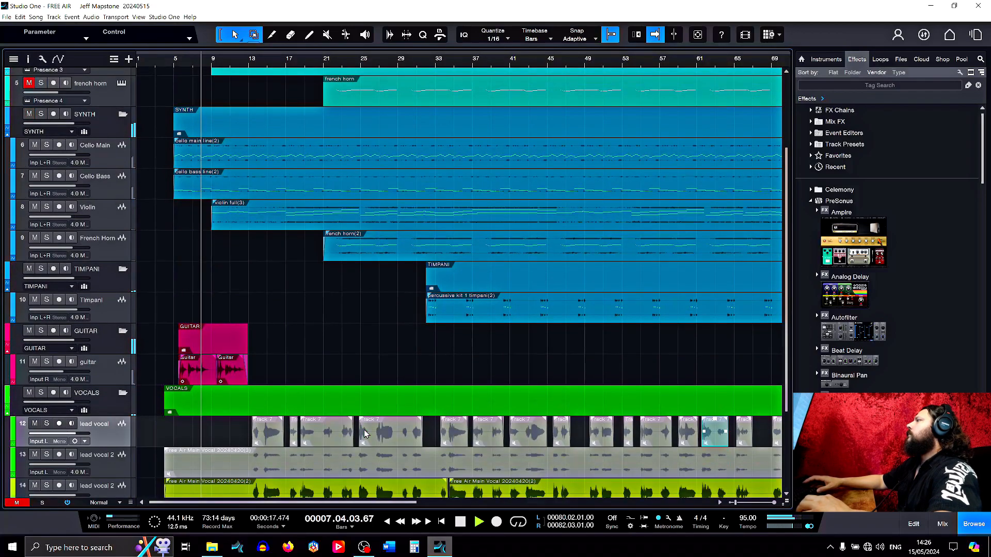
scroll(364, 434, down, 3)
scroll(354, 324, up, 3)
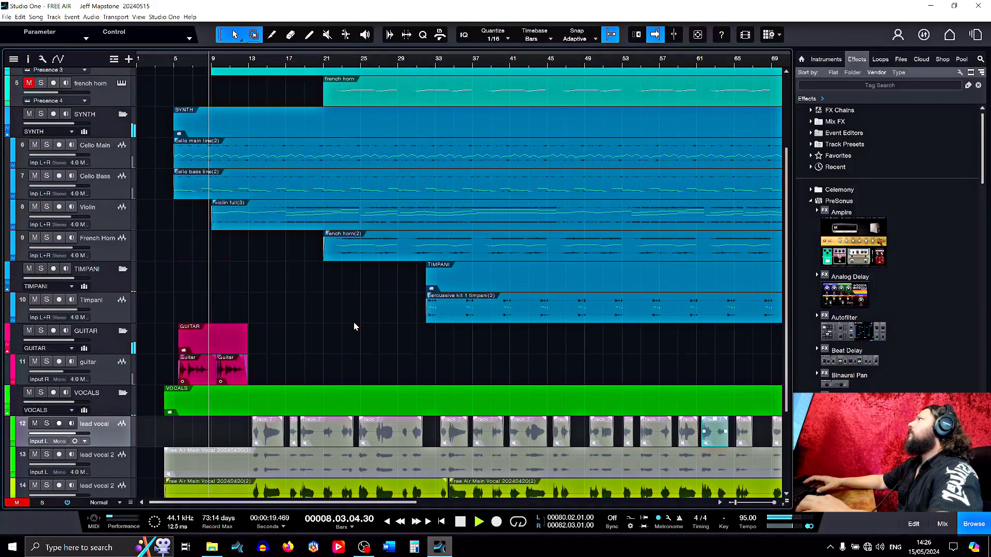
scroll(354, 326, up, 1)
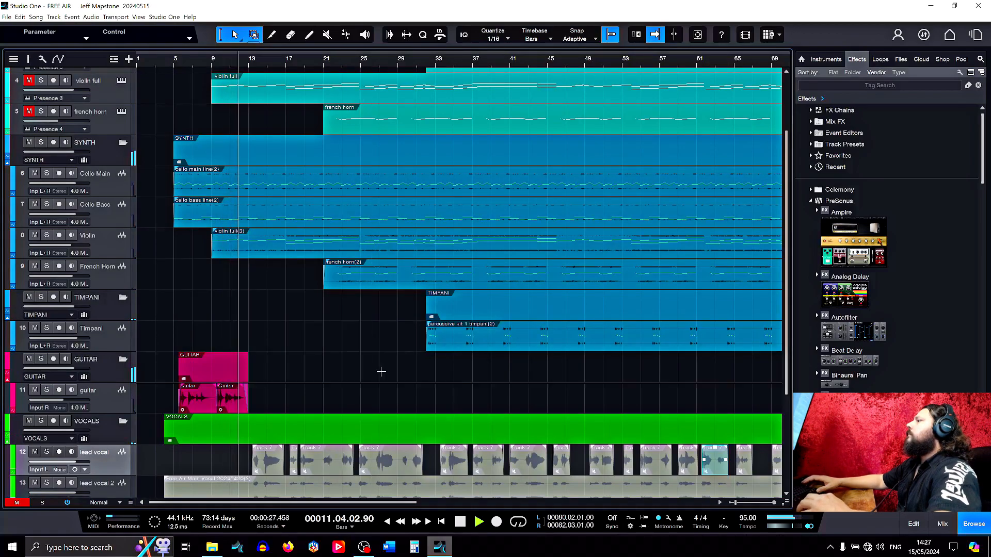
scroll(375, 356, down, 4)
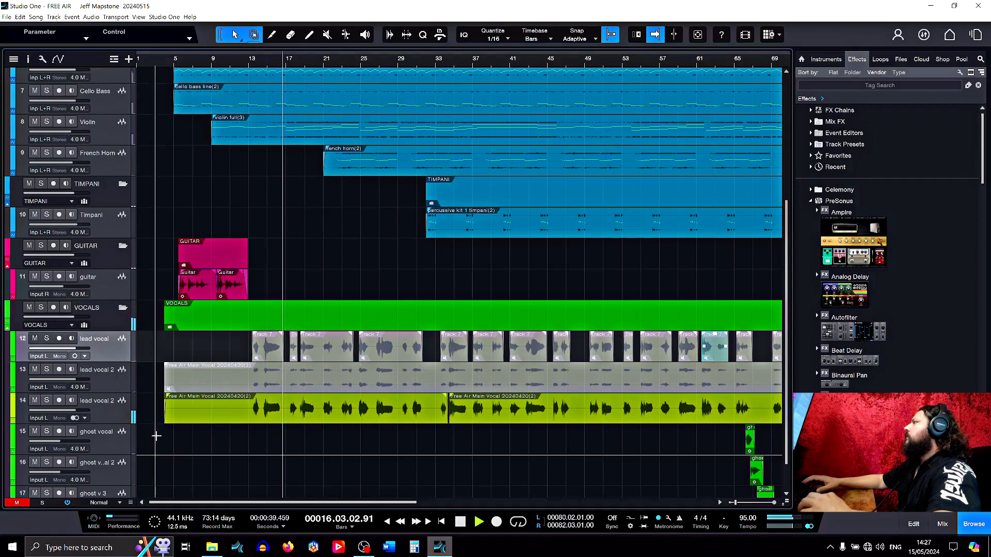
- Solo the yellow lead vocal 2 track and play it from bar 12
click(46, 401)
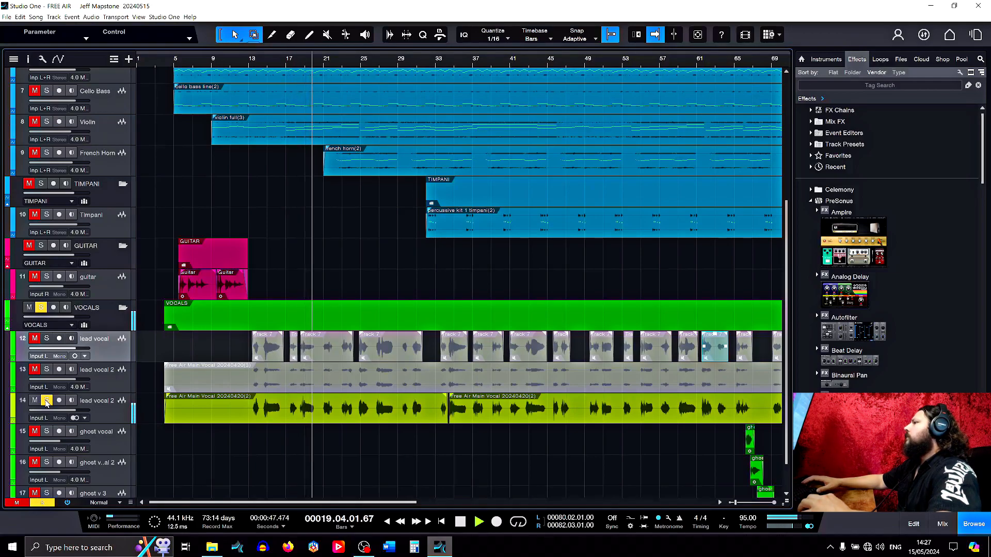
click(457, 522)
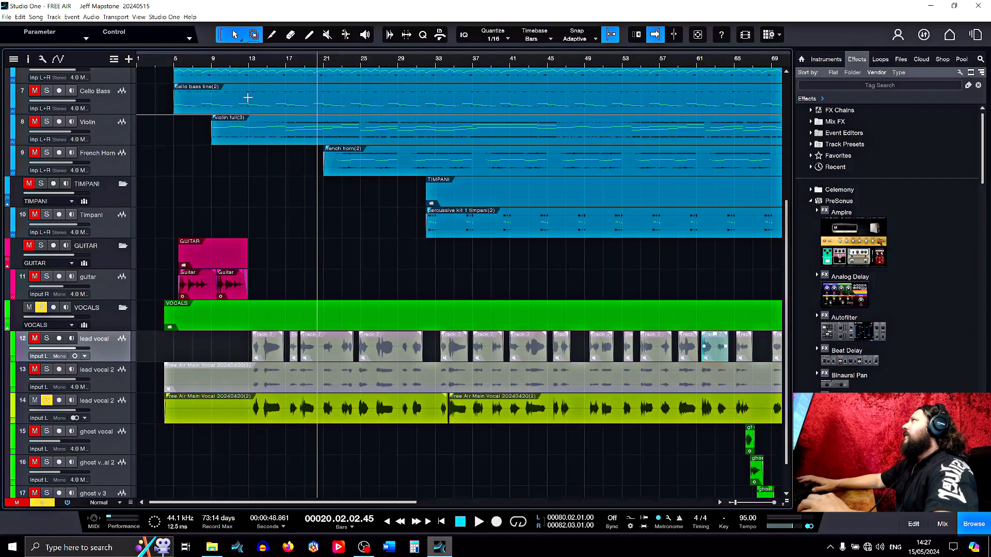
click(237, 58)
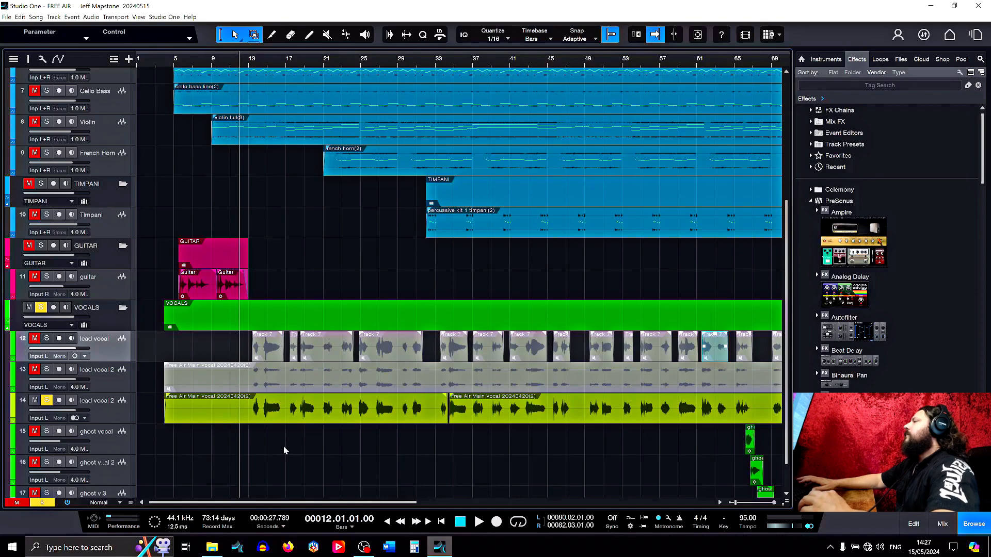
click(479, 523)
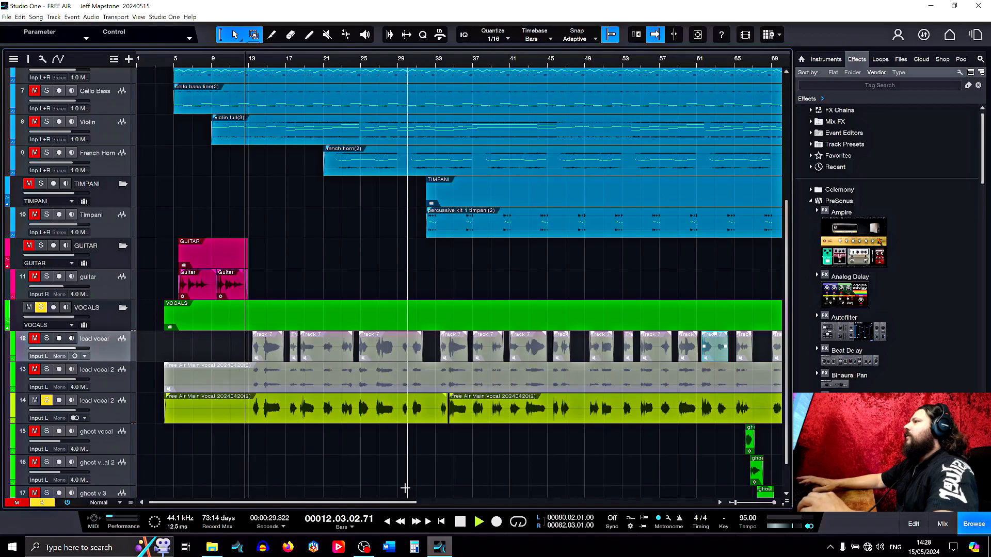
- Stop playback and show the lead vocal channel and its inserts in the mixer
click(460, 523)
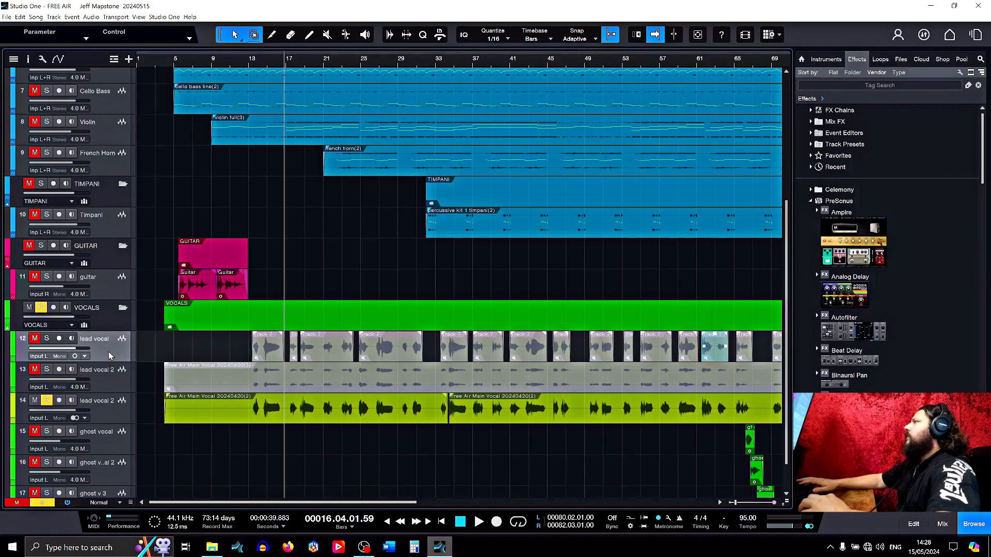
key(F3)
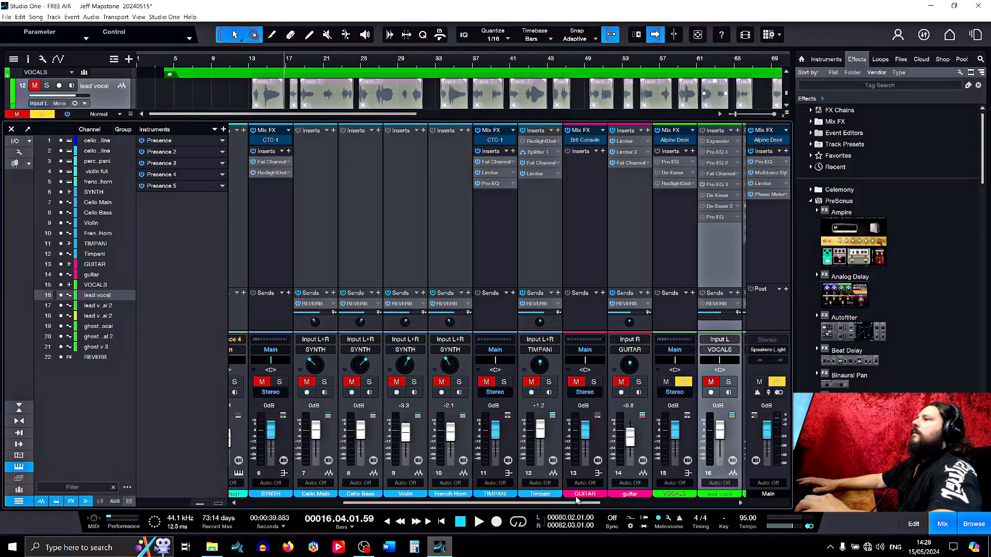
drag(559, 504, 627, 502)
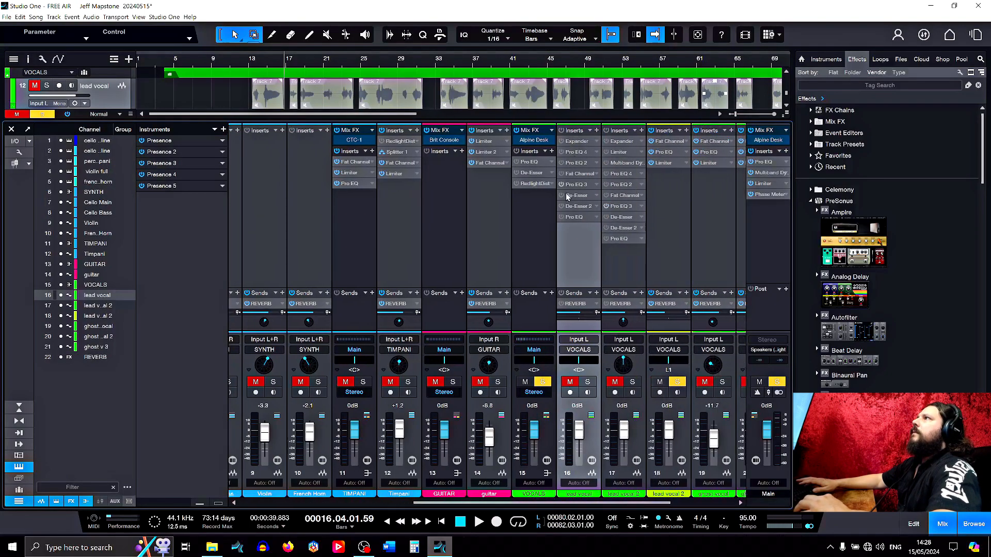
- Examine the settings of the lead vocal's Pro EQ 4, Pro EQ 2, Fat Channel and Pro EQ 3 inserts
click(576, 153)
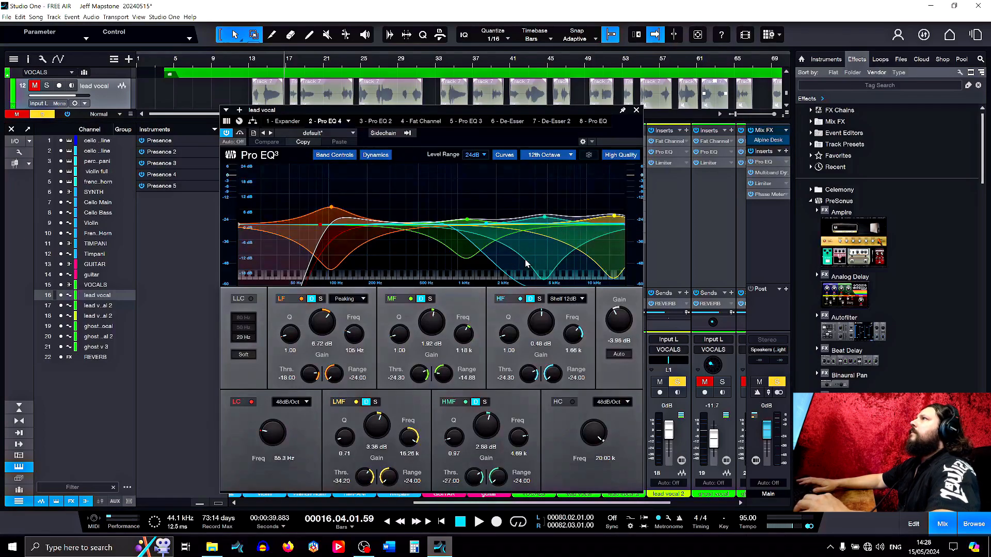
click(382, 121)
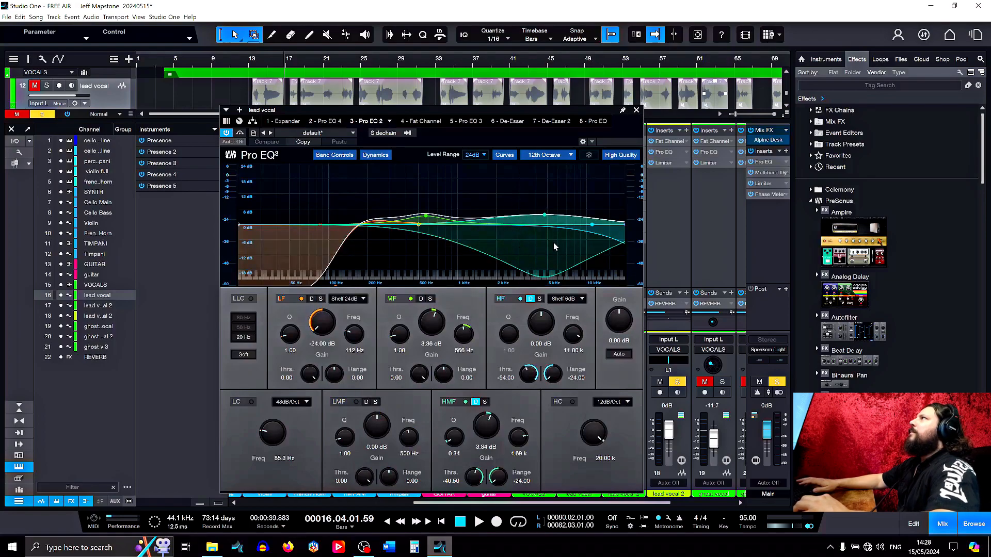
click(421, 122)
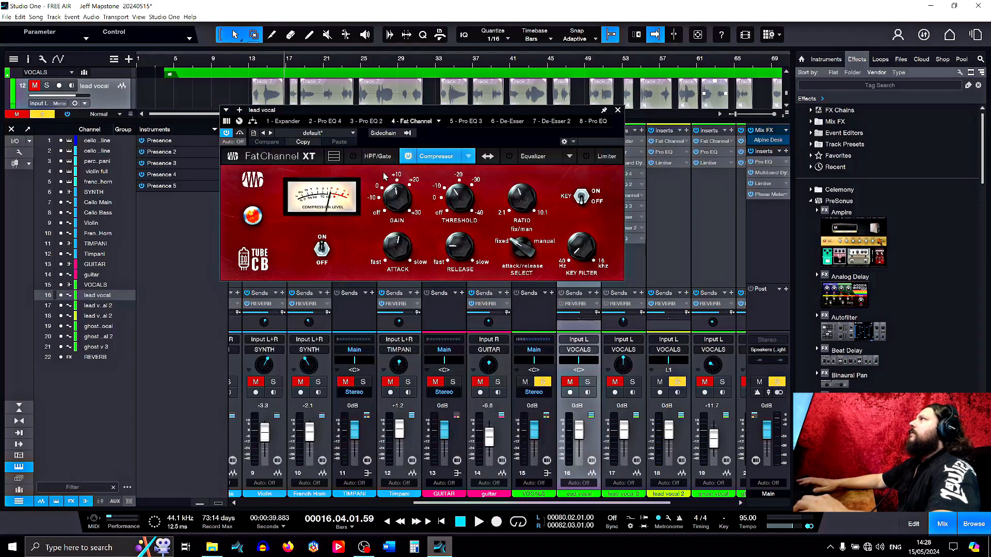
click(466, 121)
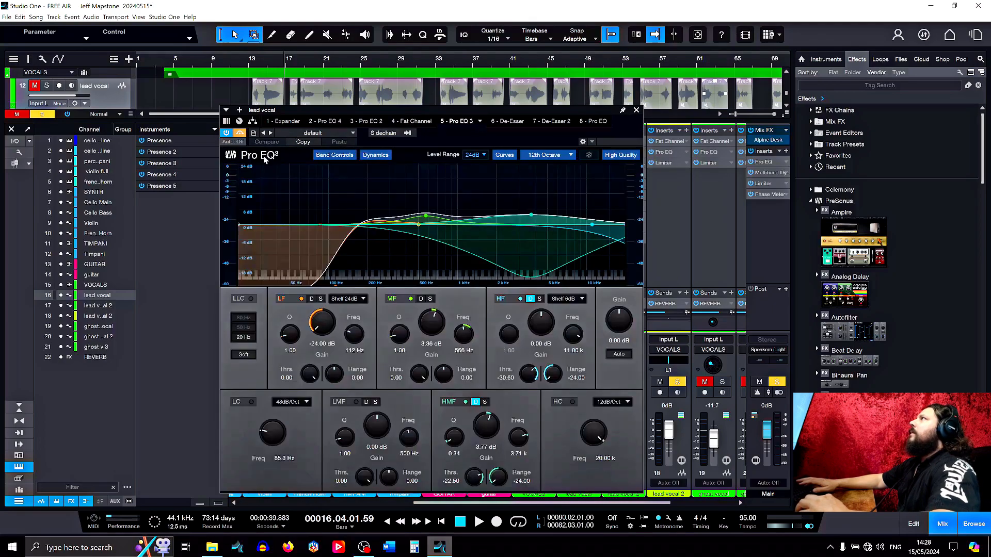
- Examine the settings of the lead vocal's two de-essers and its final Pro EQ, and close the effect window
click(516, 124)
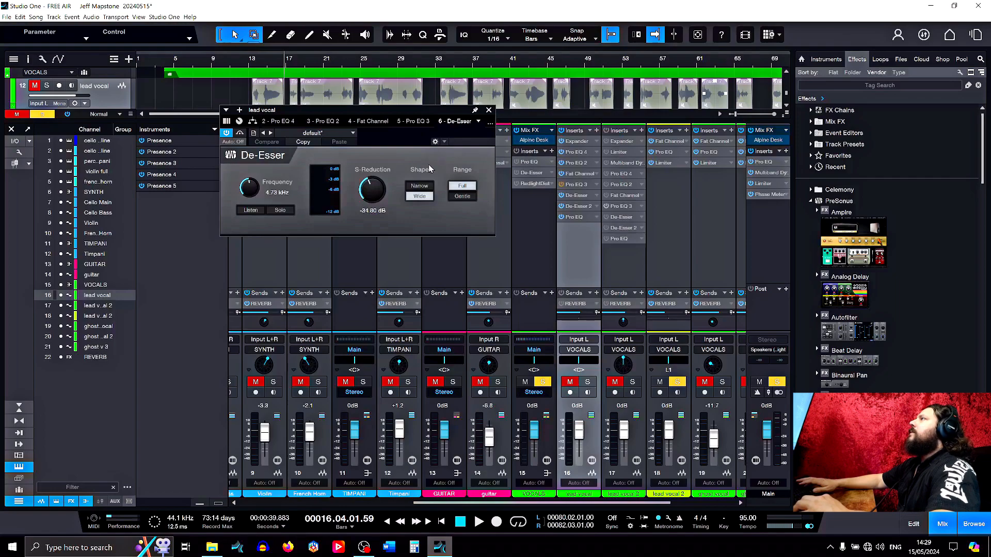
click(489, 125)
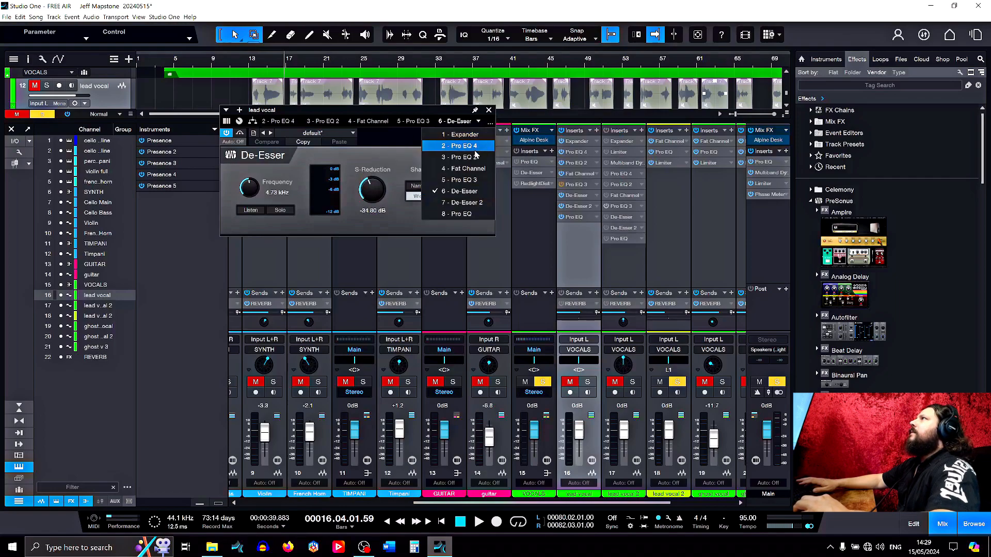
click(464, 209)
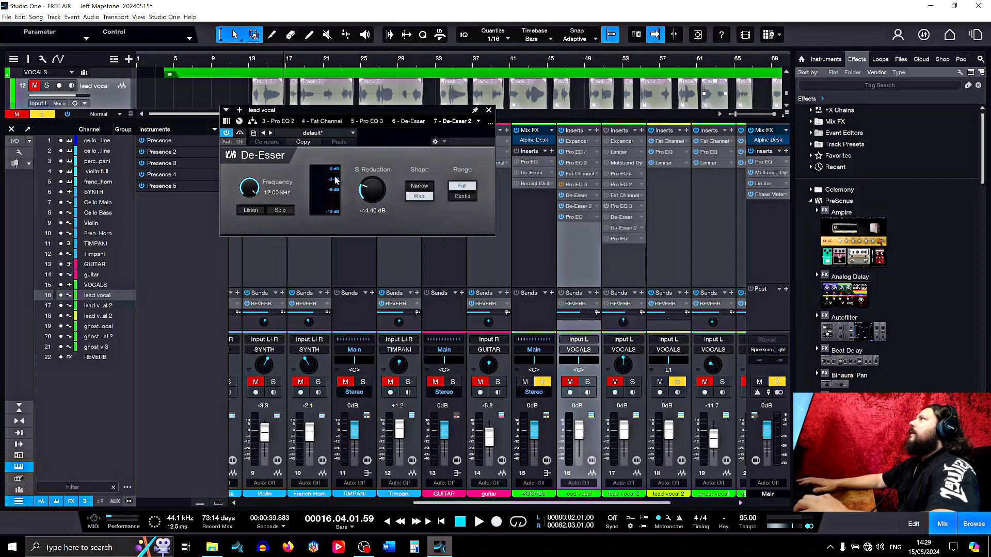
click(490, 123)
click(457, 214)
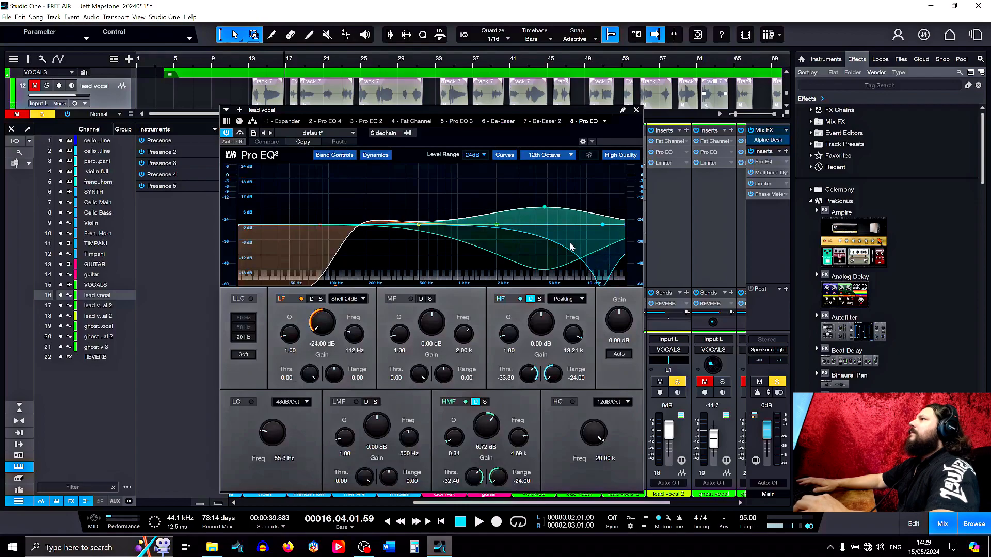
click(637, 110)
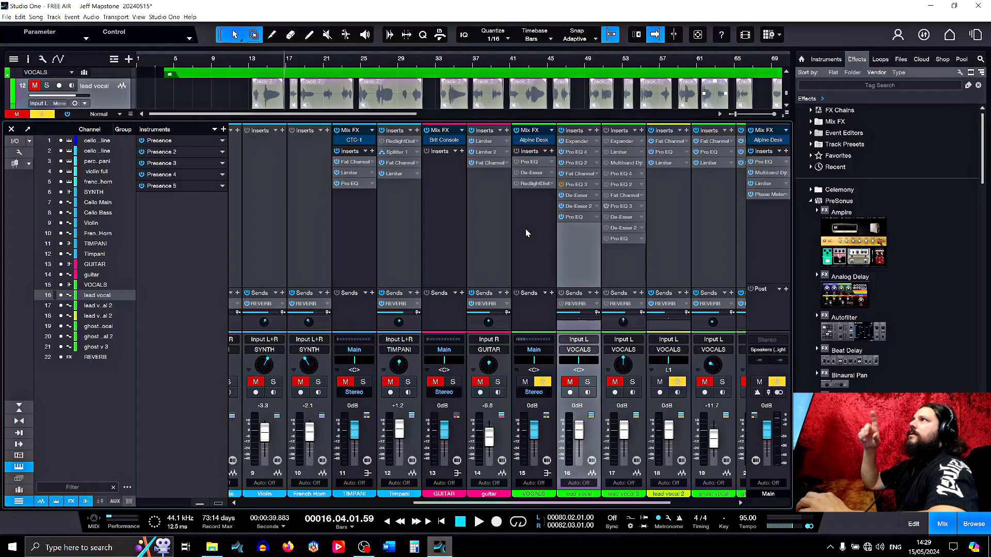
- Switch to the San Leonardo song and hide its mixer to show the full arrangement
click(978, 36)
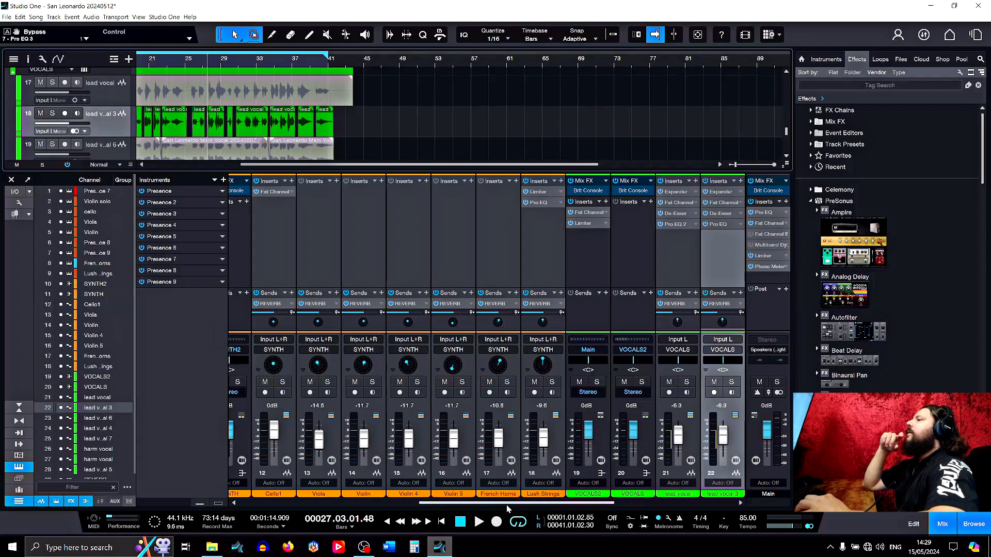
mouse_move(507, 505)
mouse_down()
mouse_move(475, 506)
mouse_move(503, 505)
mouse_up()
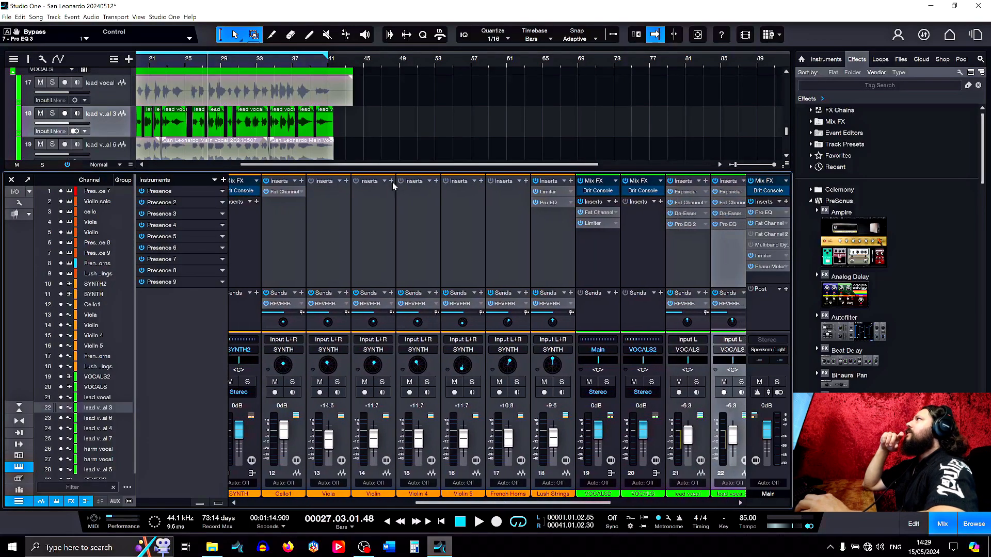
click(947, 523)
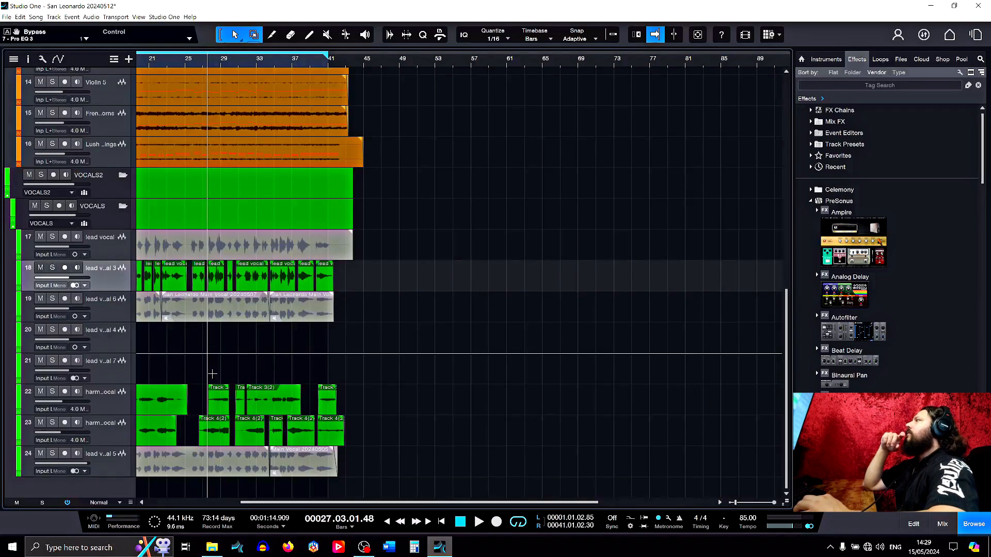
- Review the song's arrangement from bar 1, from the muted instrument tracks through the SYNTH stems down to the vocals
drag(497, 502, 406, 502)
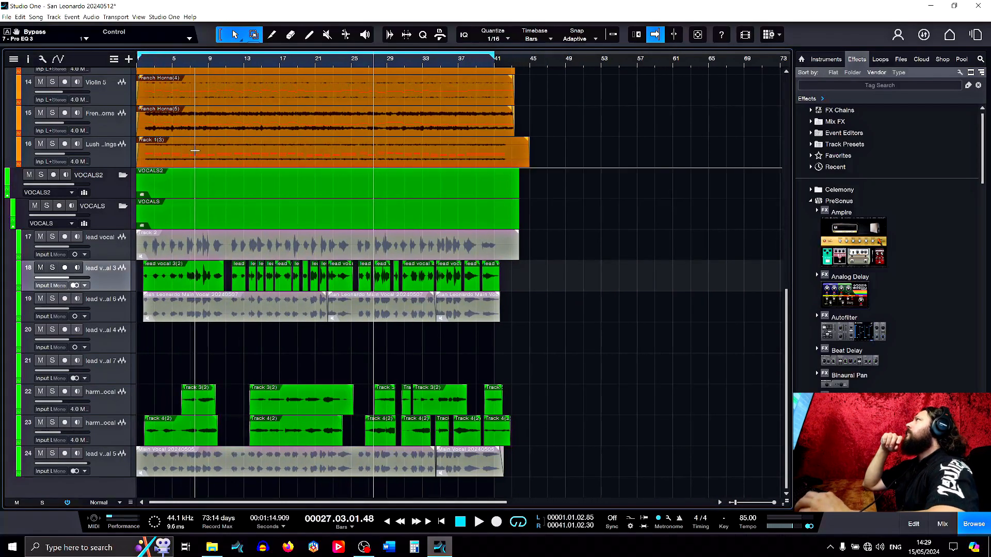
scroll(202, 143, up, 10)
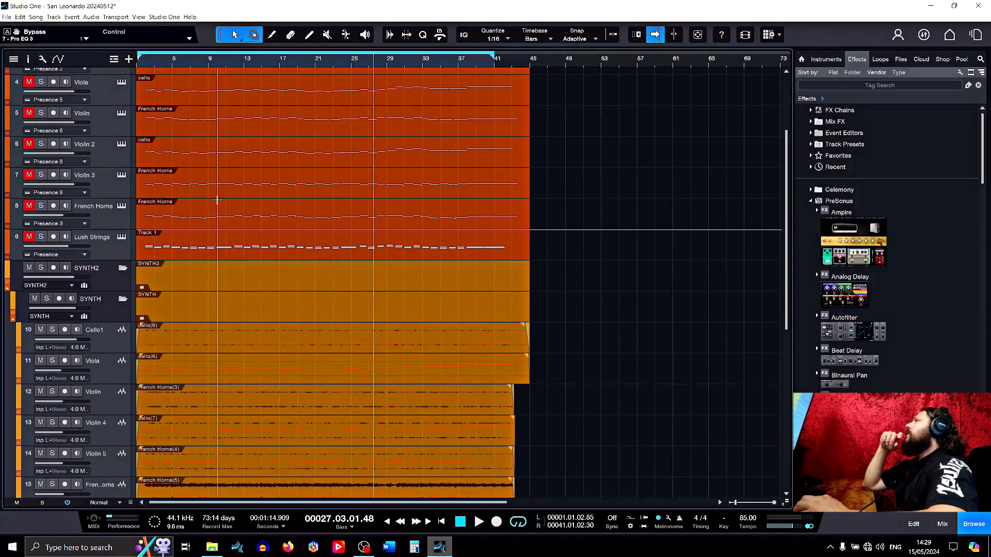
scroll(217, 200, down, 2)
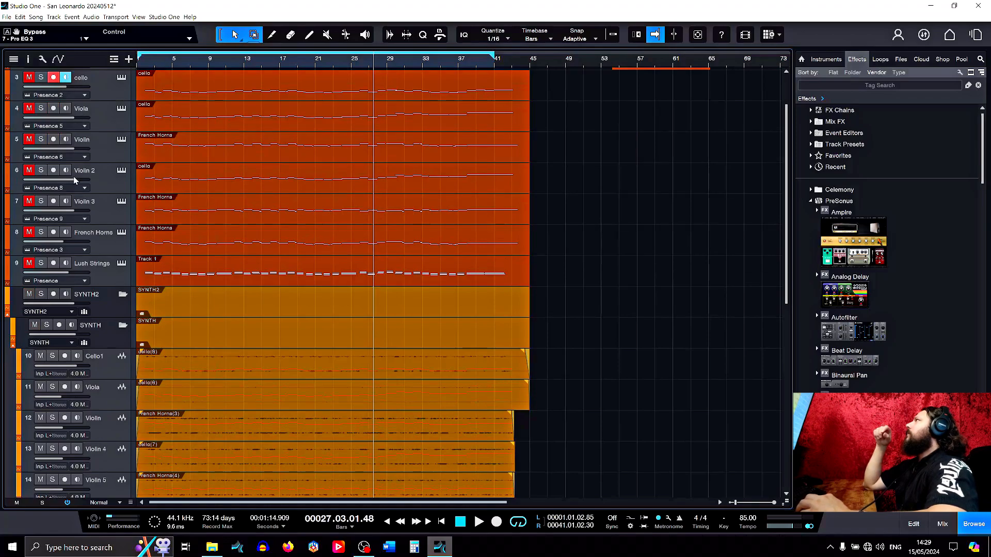
scroll(125, 162, up, 1)
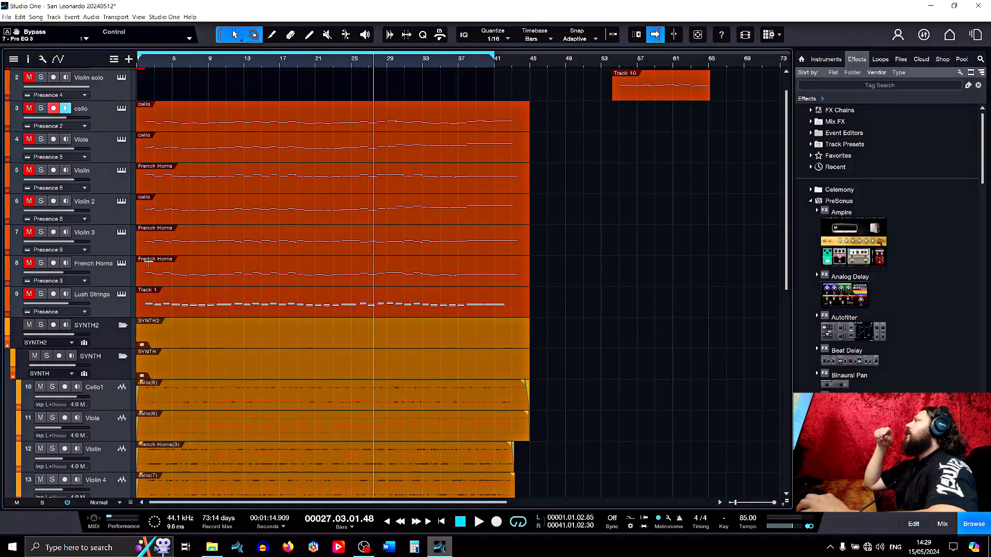
scroll(224, 260, down, 7)
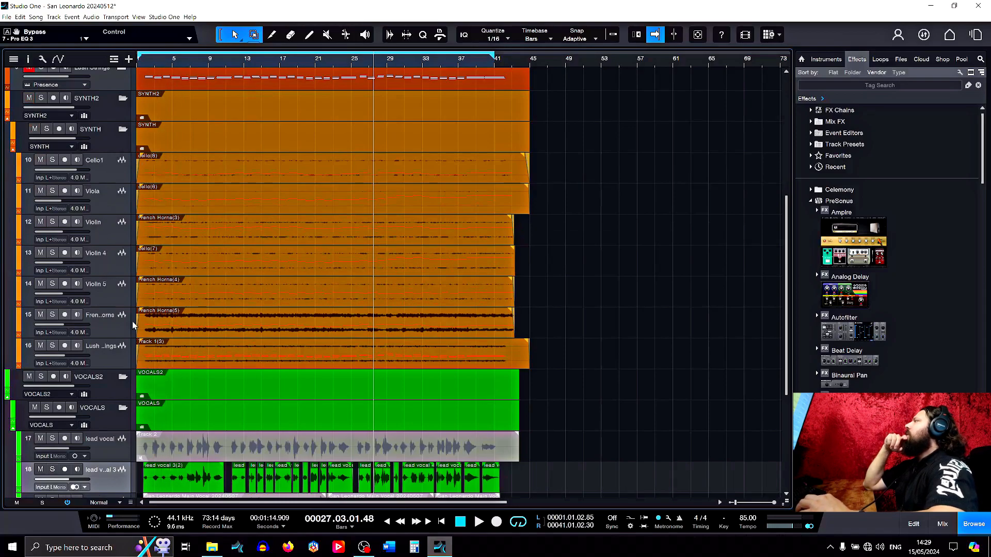
scroll(237, 300, down, 1)
scroll(206, 312, down, 6)
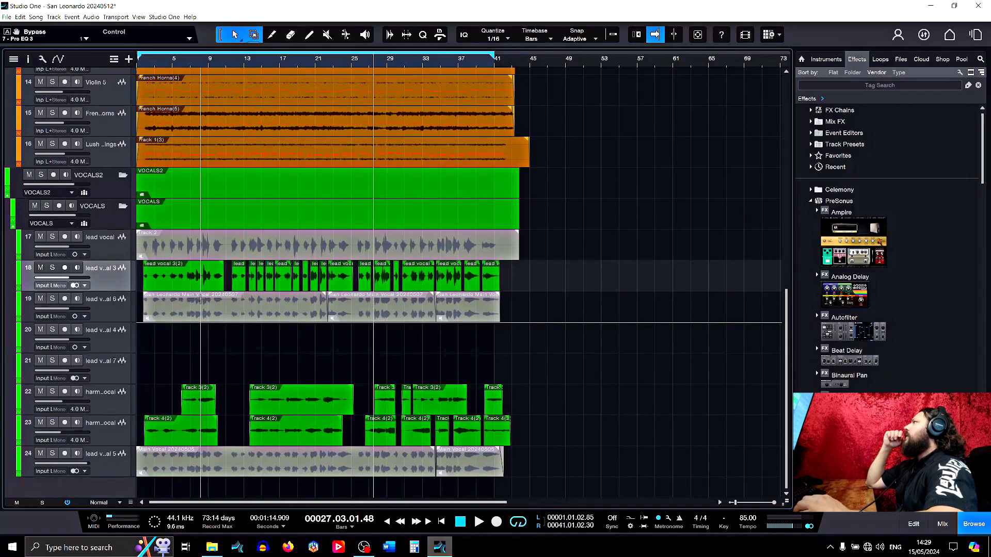
- Inspect the muted clips on the lead vocal and lead vocal 6 tracks by selecting each in turn
click(310, 256)
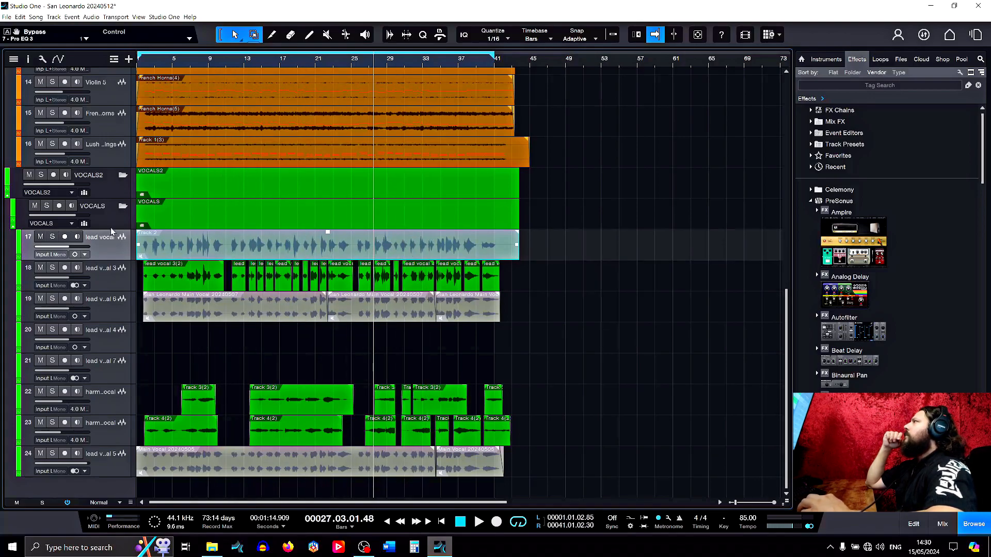
click(289, 317)
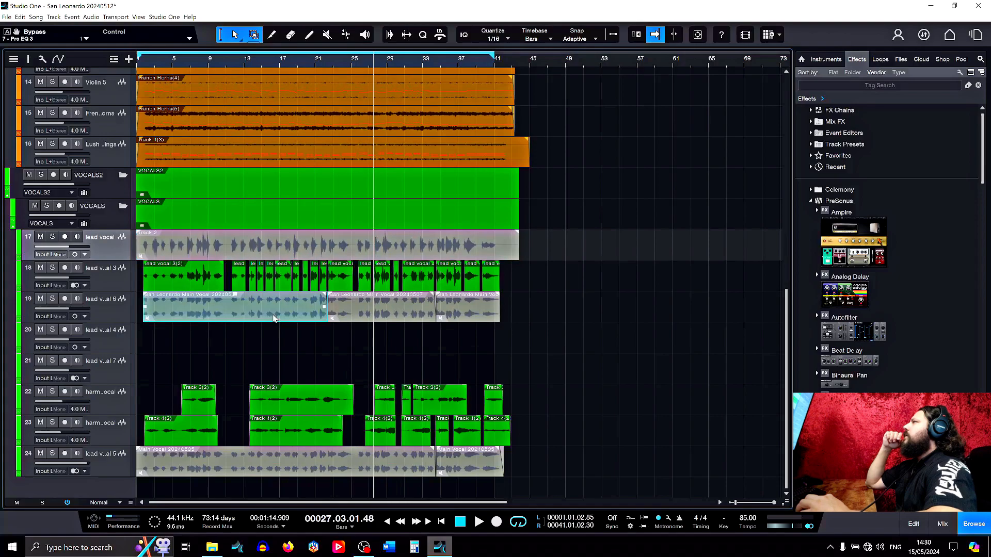
click(351, 318)
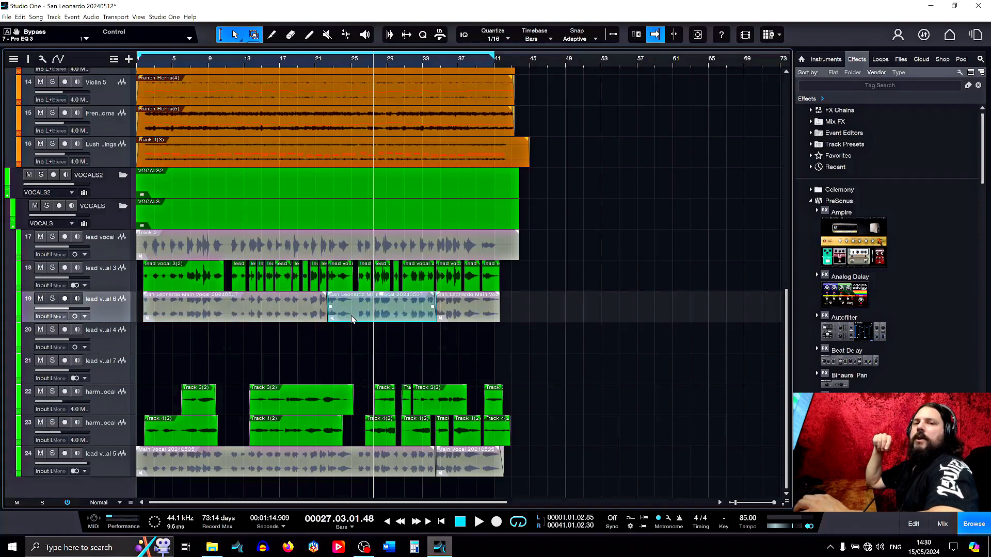
click(461, 315)
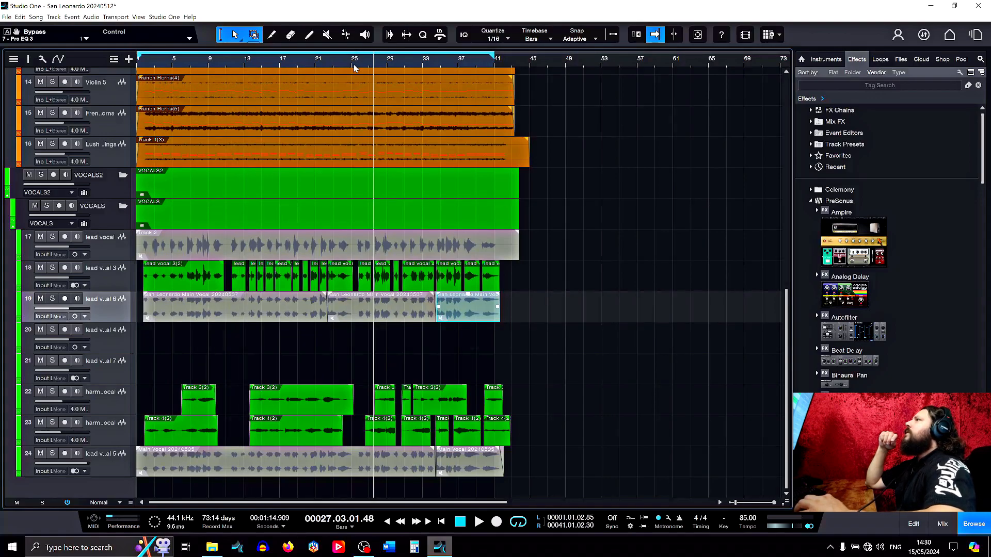
- Unmute the Track 2 event on the lead vocal track
click(322, 255)
right_click(322, 256)
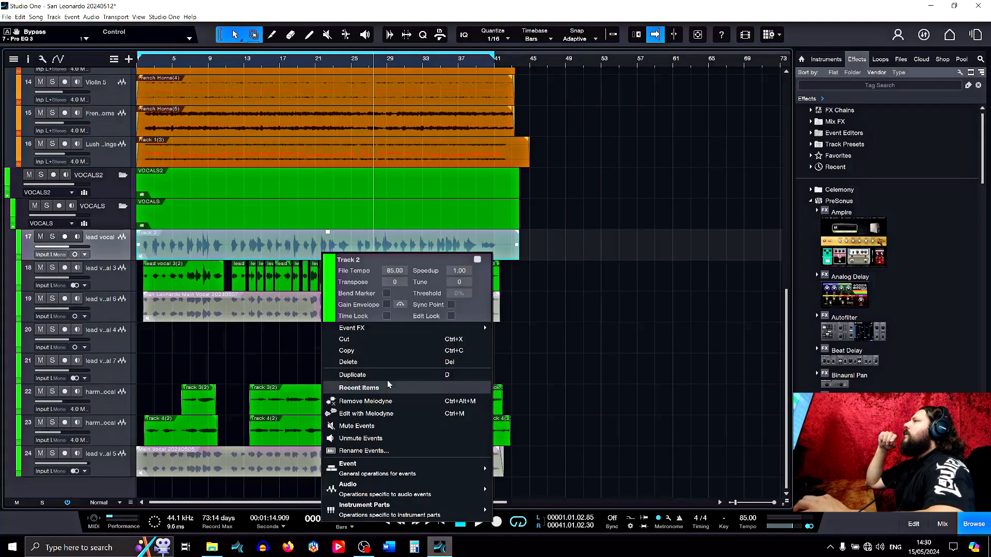
click(367, 426)
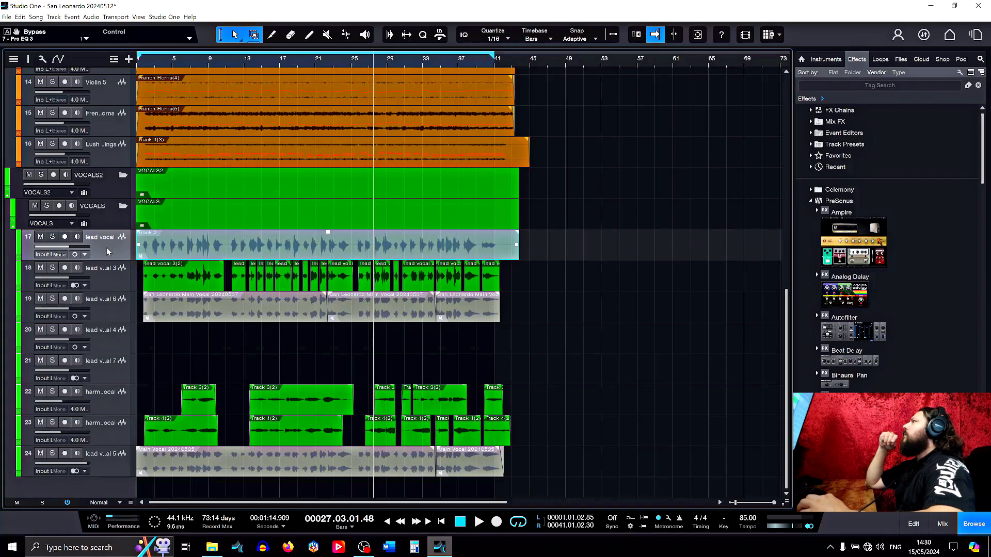
right_click(355, 253)
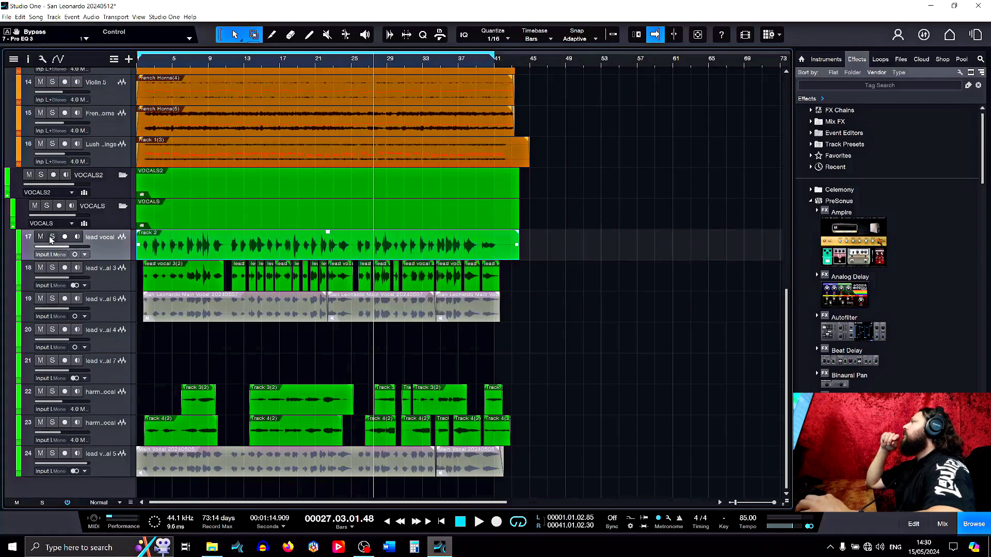
- Save the song as a new version named San Leonardo 20240515
click(6, 17)
click(31, 123)
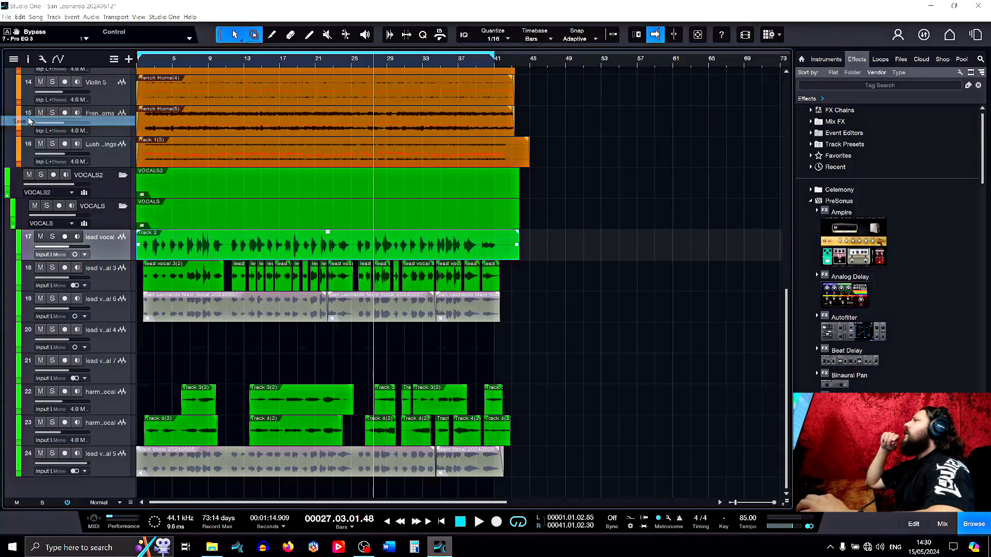
click(183, 254)
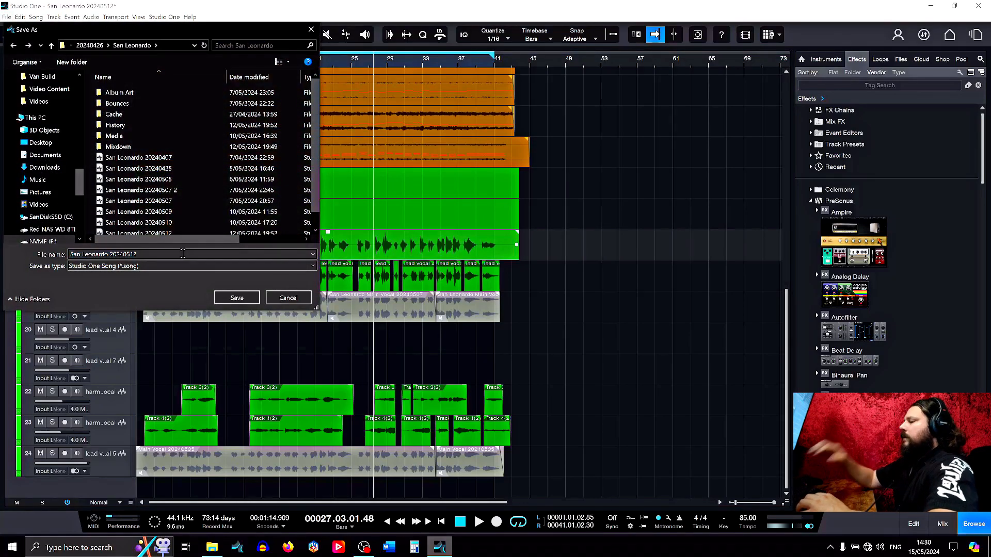
key(BackSpace)
key(BackSpace)
text(15)
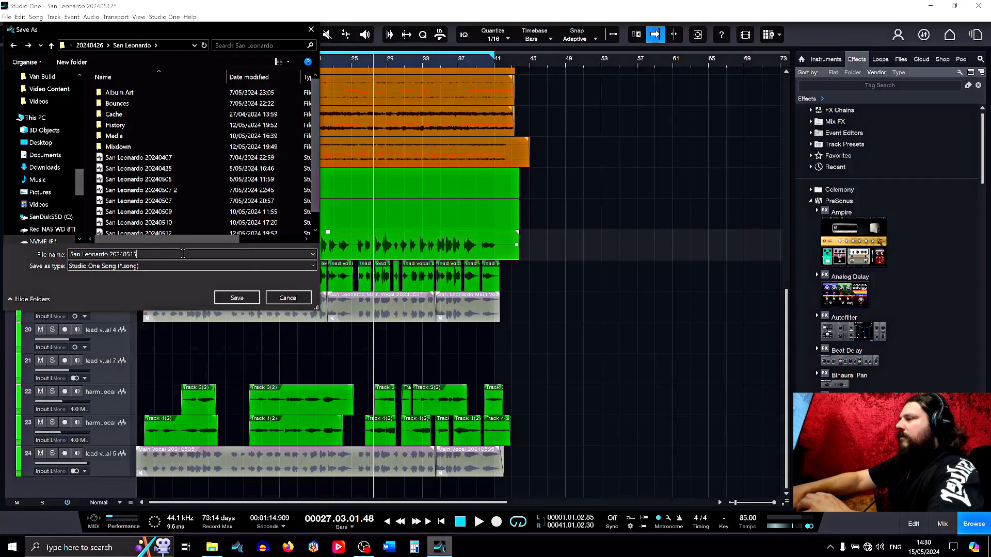
key(Return)
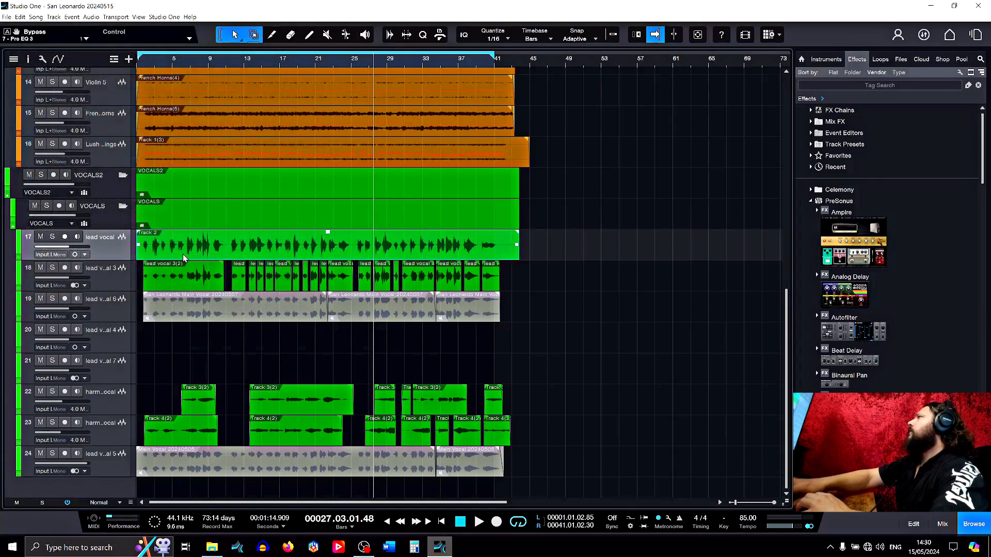
- Solo lead vocal track 17 and play it with the loop range set from about bar 27 to bar 29
click(52, 238)
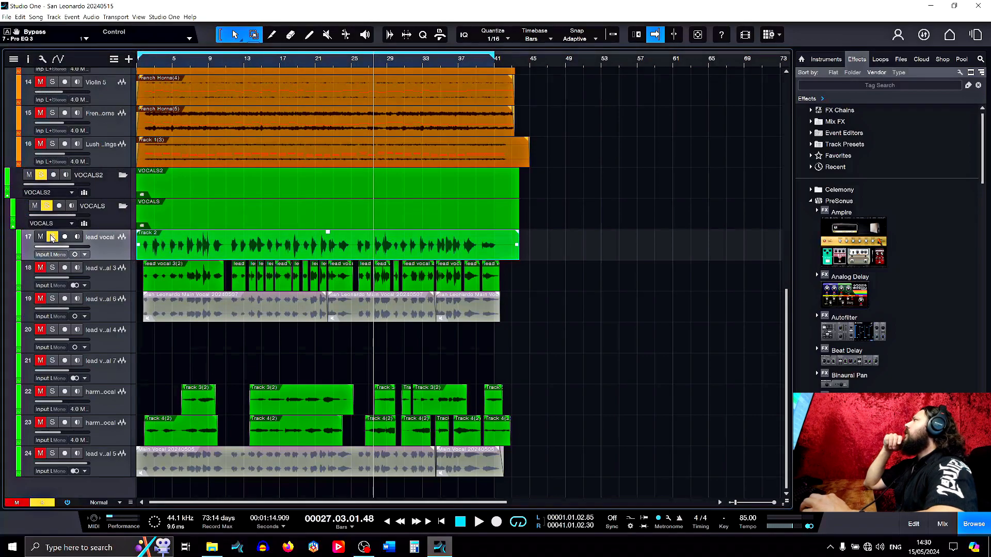
drag(377, 50, 397, 49)
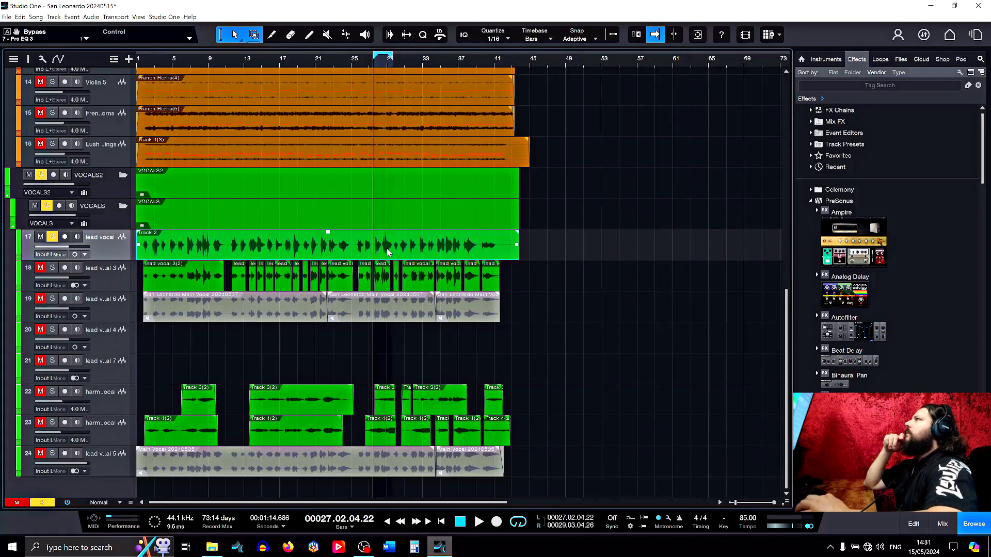
click(479, 522)
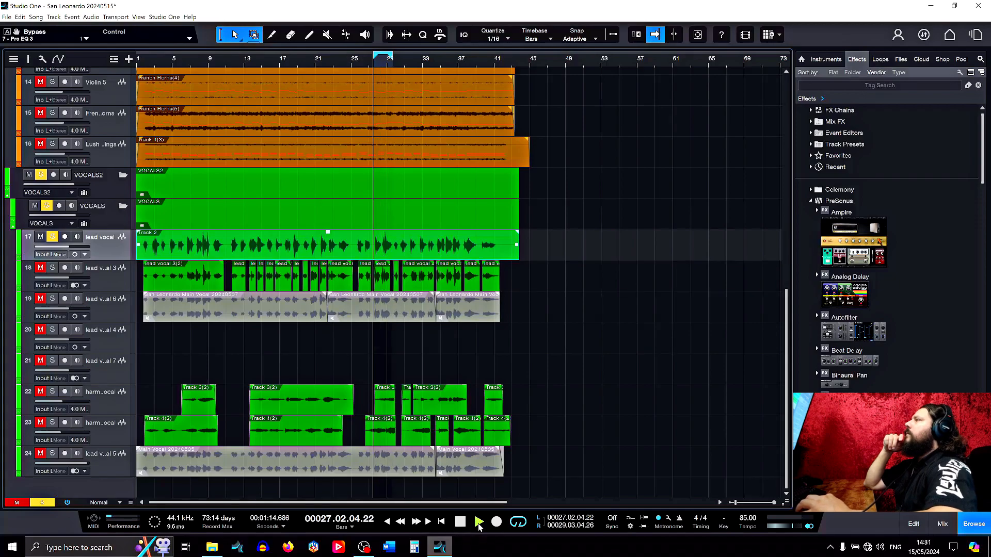
- Stop playback and switch off Crosstalk in the Brit Console on the VOCALS bus
click(459, 523)
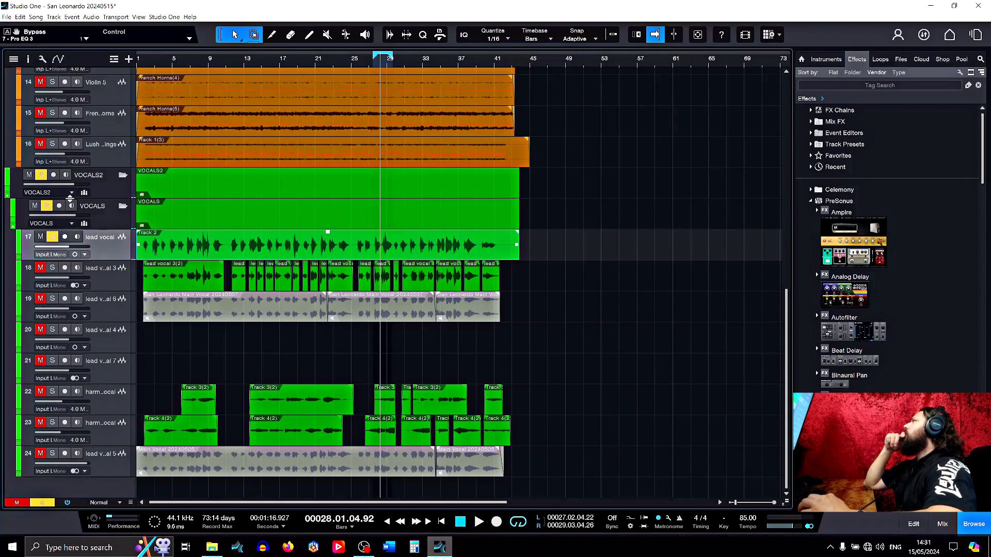
click(943, 524)
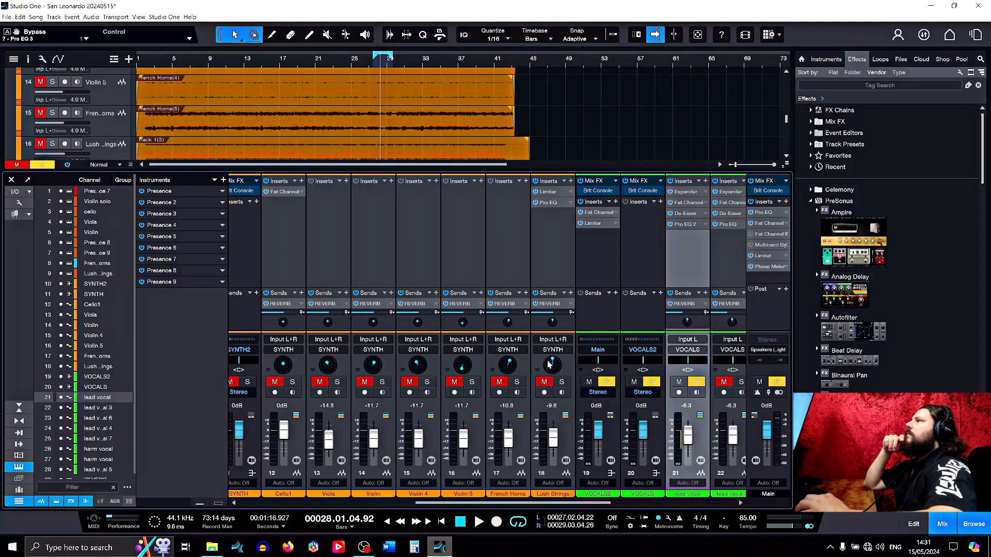
click(638, 192)
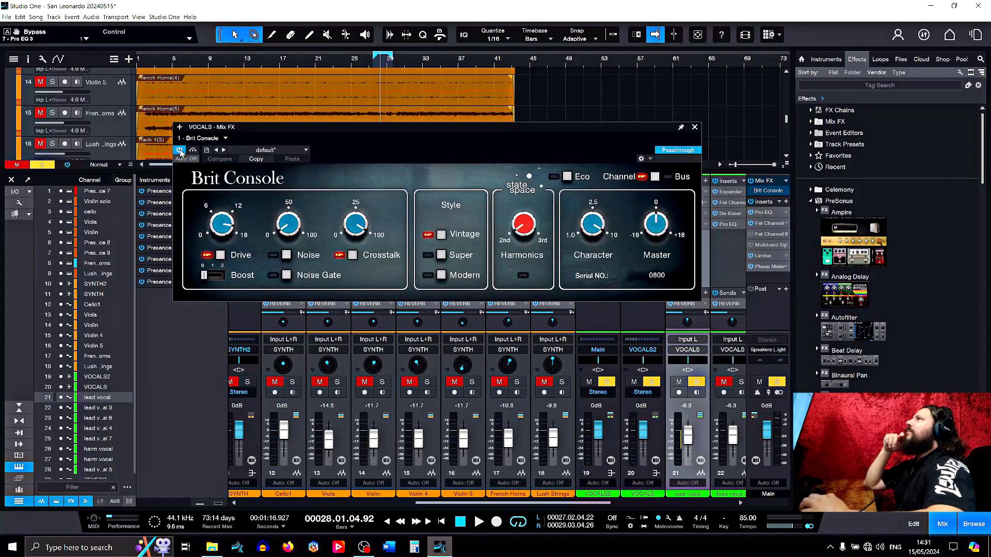
click(353, 256)
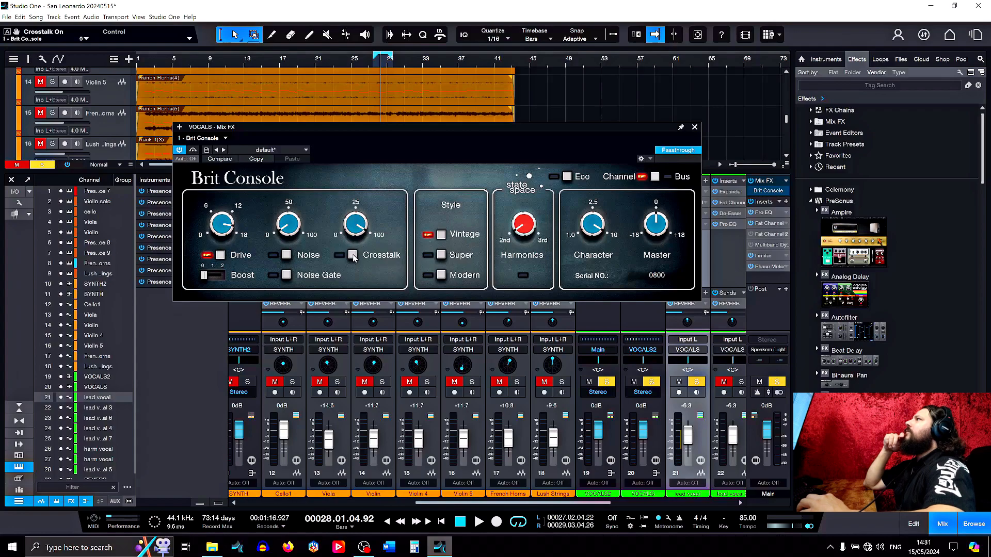
click(695, 126)
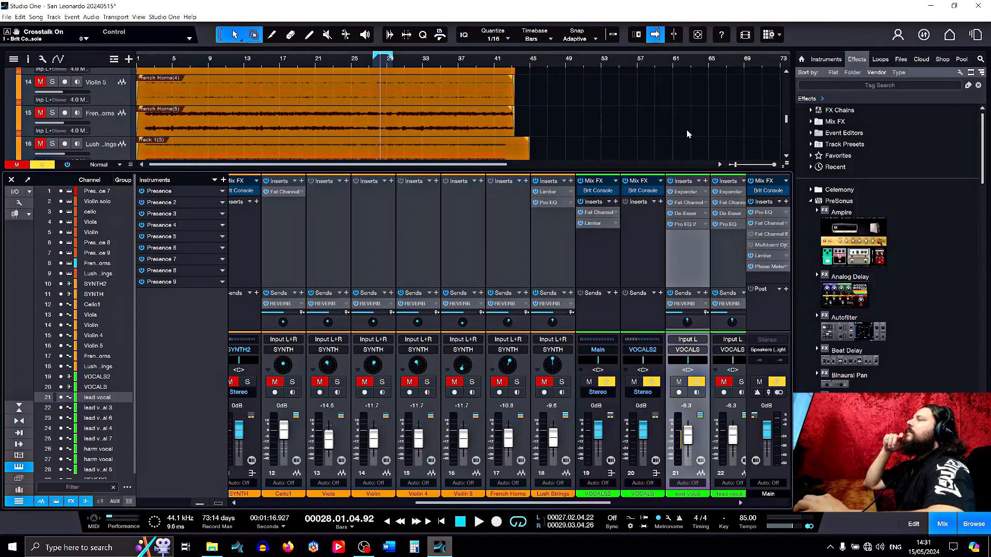
- Switch off Crosstalk in the VOCALS2 bus's Brit Console and play the soloed lead vocal in the arrangement view
click(598, 191)
click(413, 238)
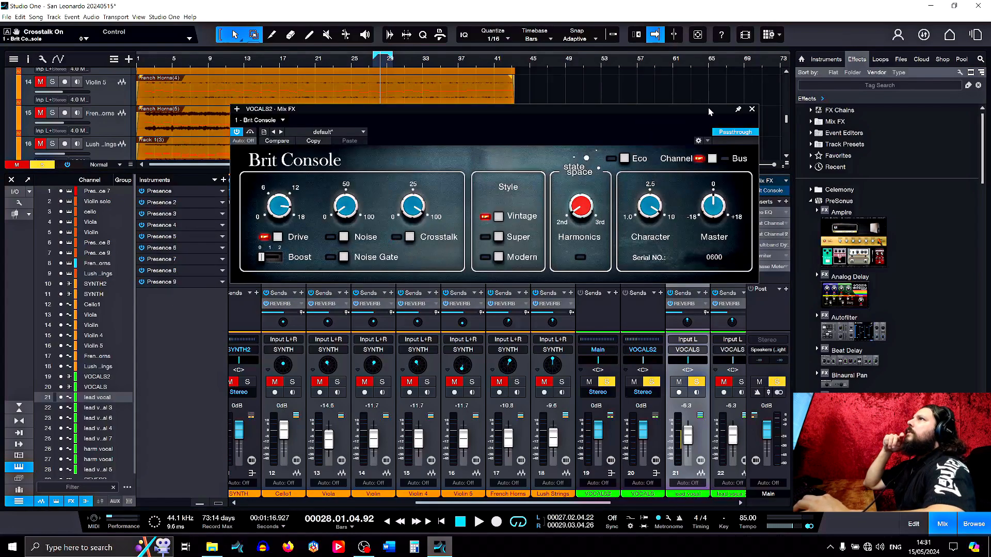
click(752, 110)
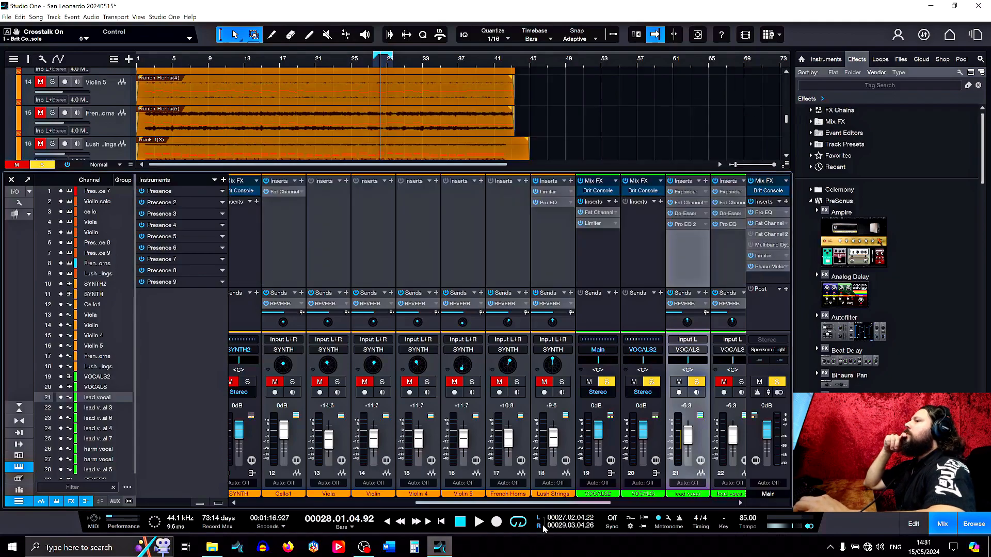
click(944, 525)
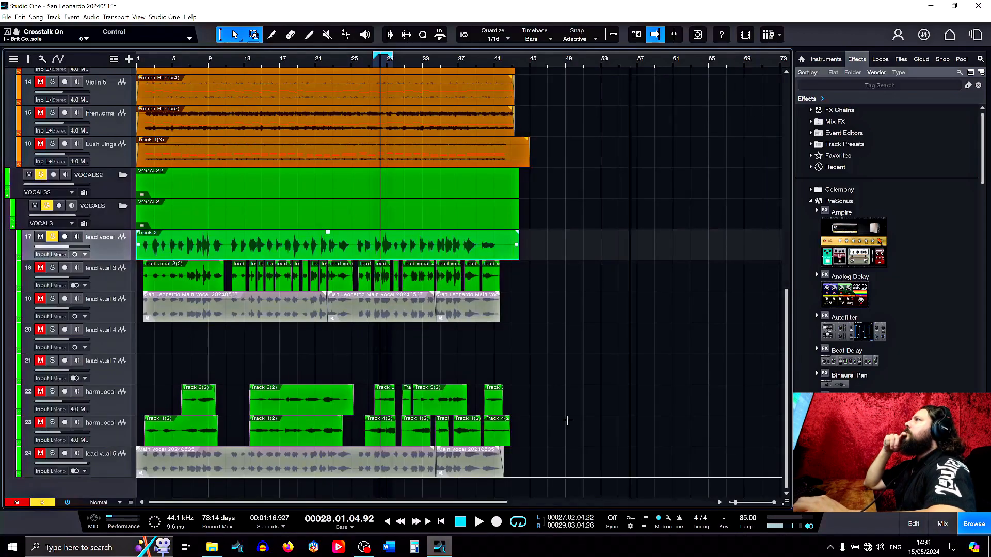
click(477, 522)
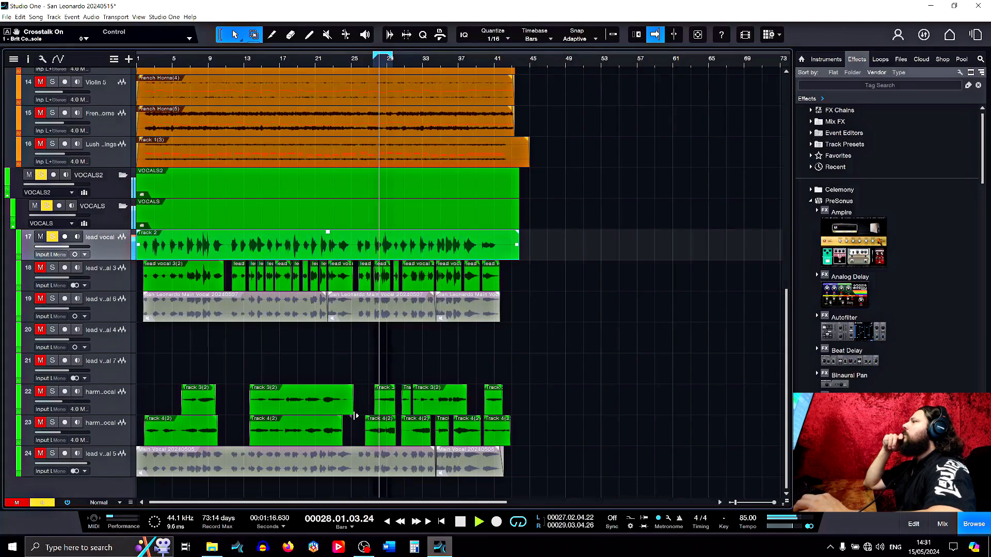
click(460, 523)
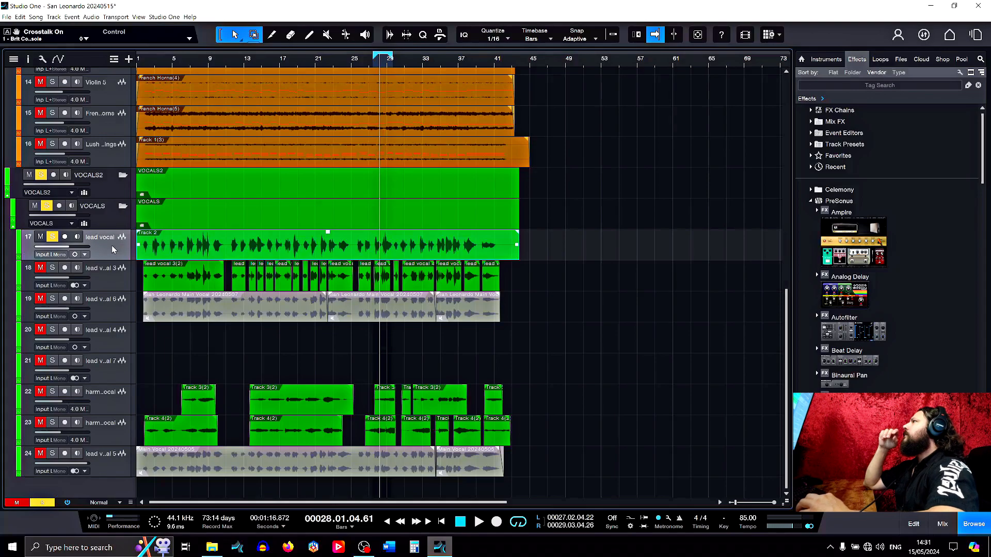
- Mute the Track 2 event on lead vocal and unmute the middle San Leonardo Main Vocal 20240507 event on lead vocal 6
right_click(311, 256)
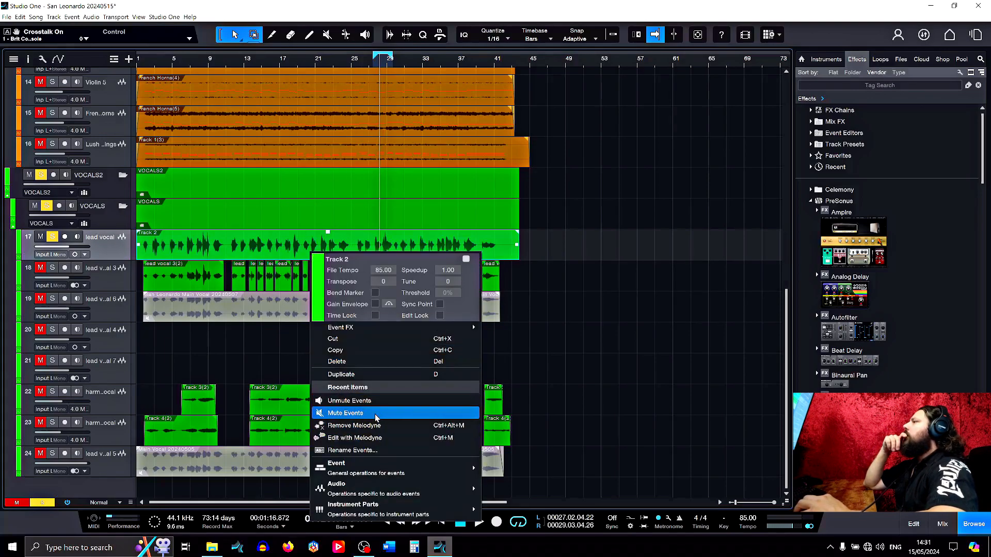
click(361, 413)
right_click(382, 317)
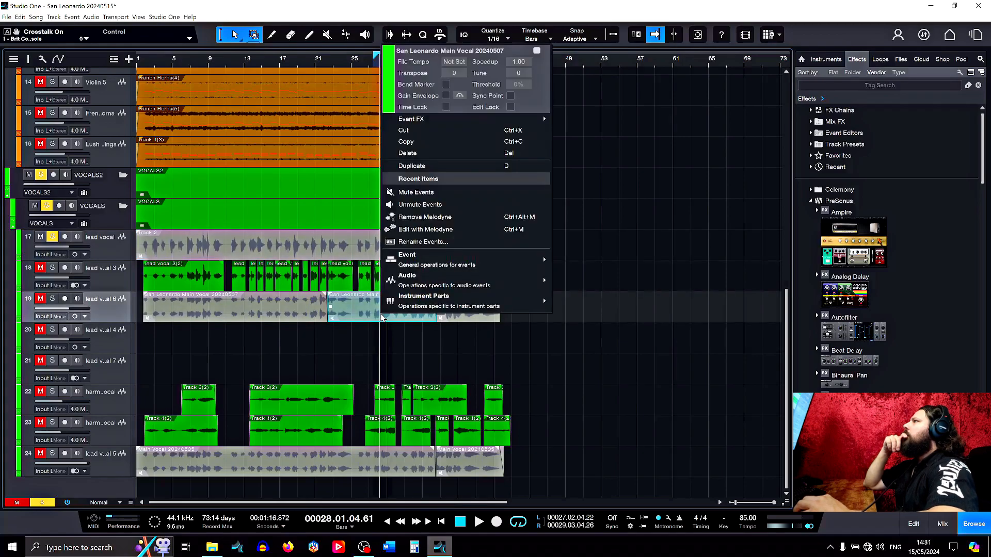
click(423, 206)
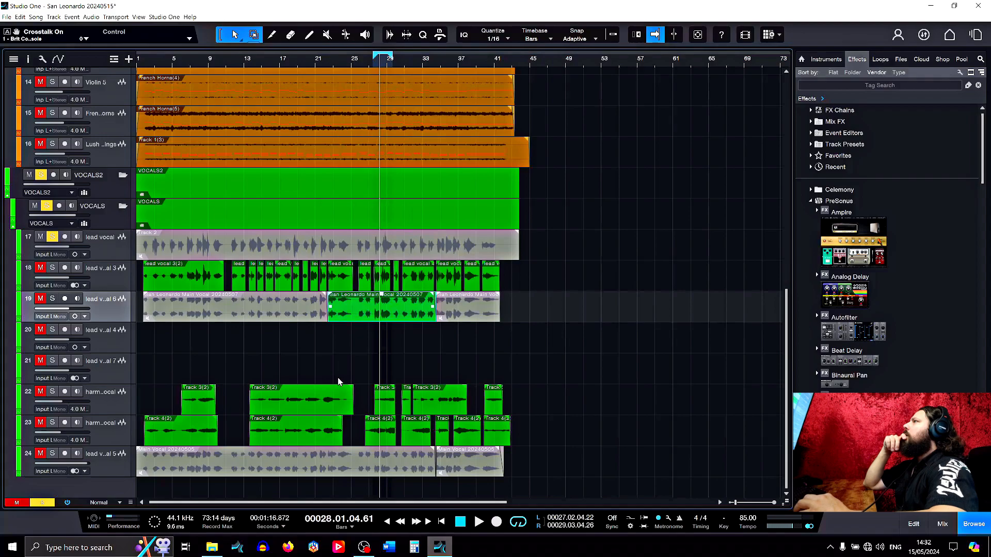
- Move the solo from lead vocal to lead vocal 6 and play it from about bar 27, then replay the passage
click(53, 238)
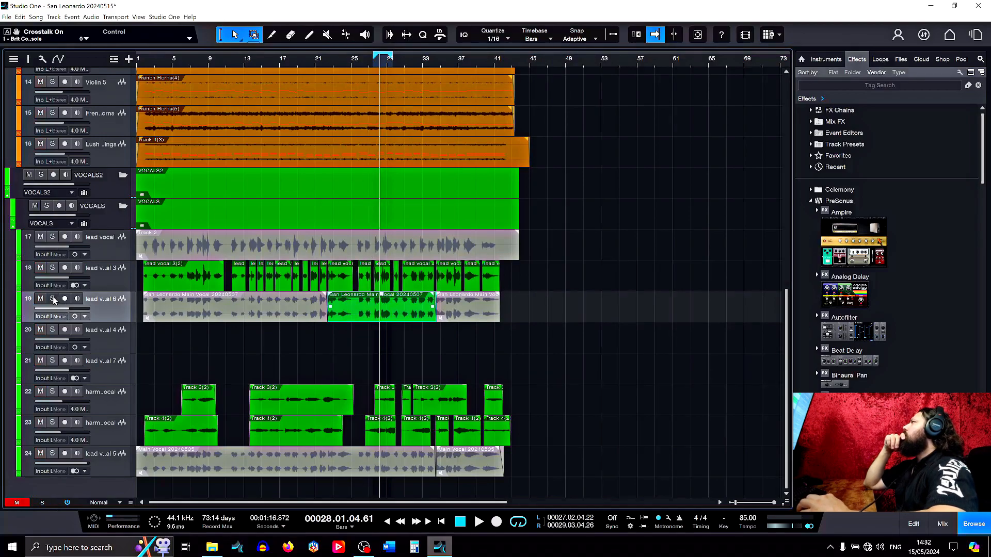
click(53, 300)
key(Home)
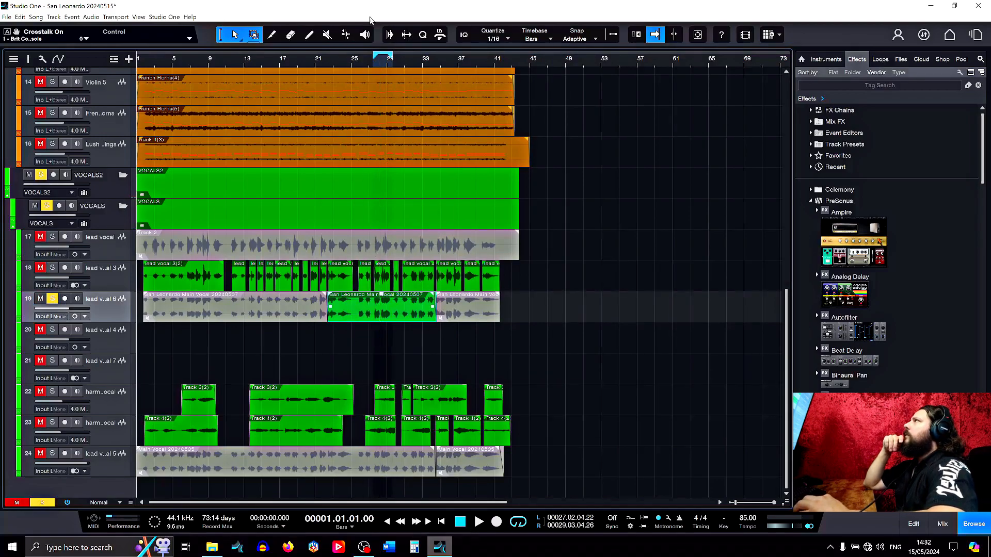
click(375, 66)
key(space)
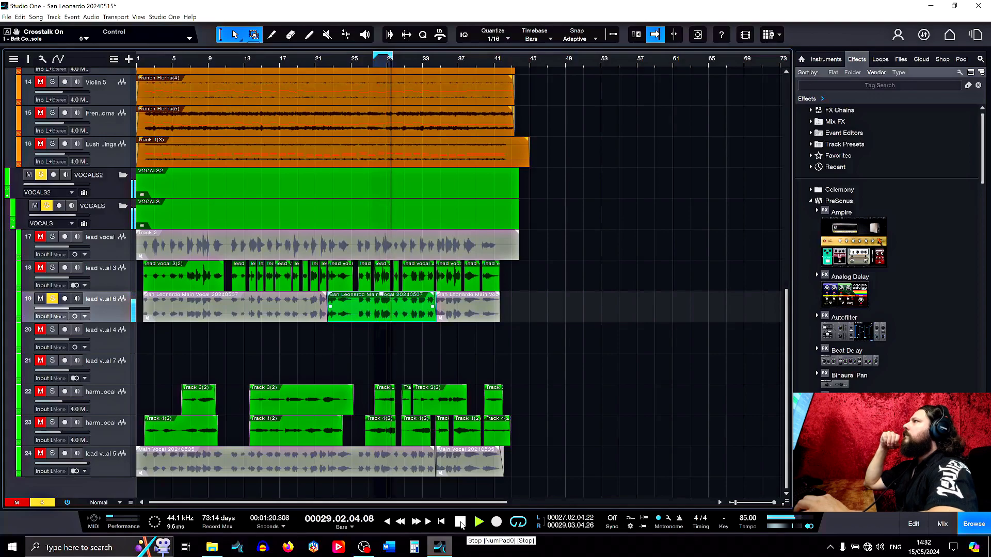
click(460, 522)
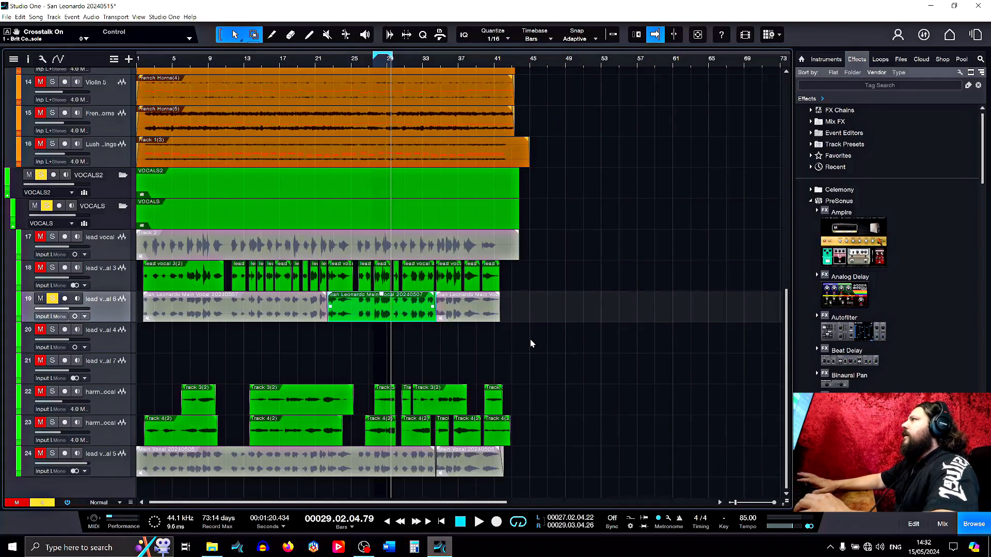
click(460, 523)
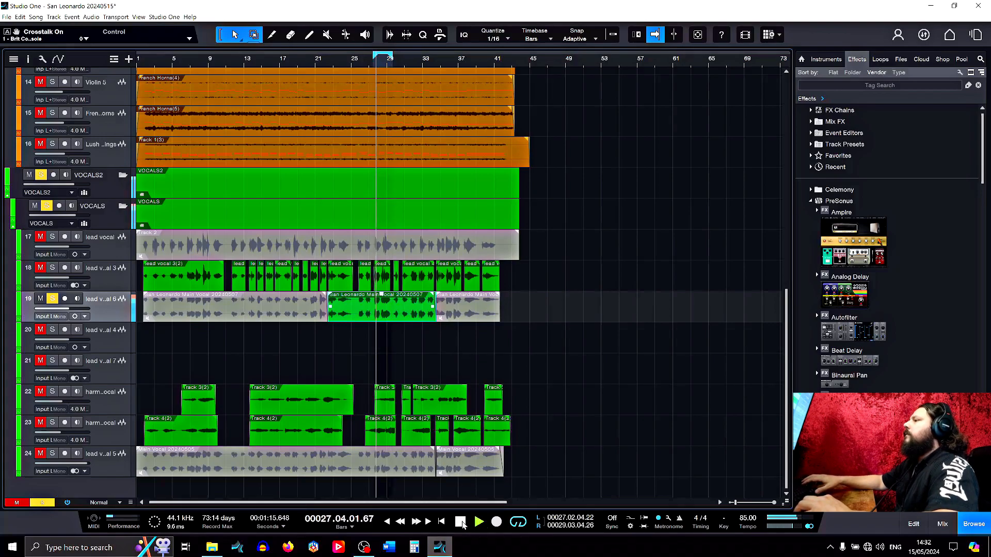
click(461, 523)
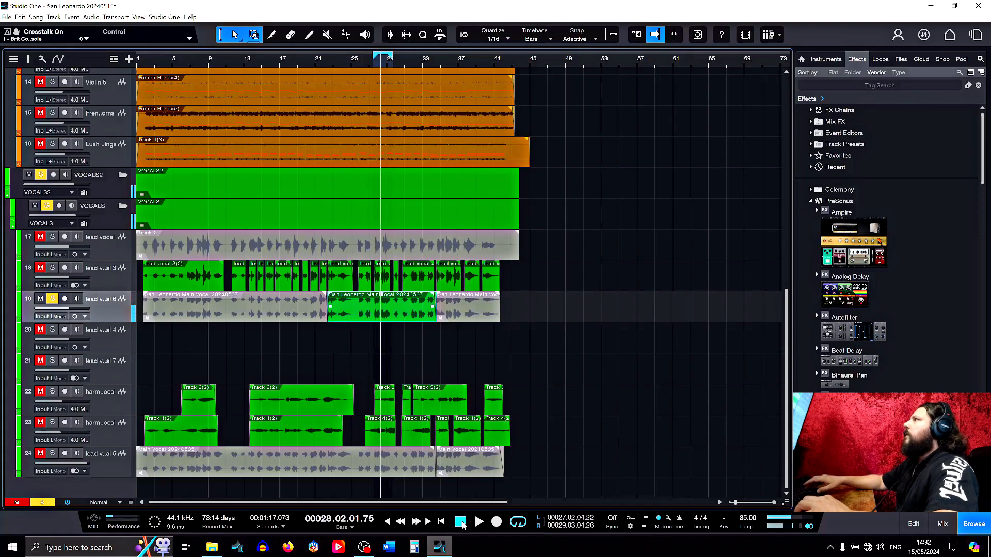
- Undo the last two event mute changes on the lead vocal and lead vocal 6 tracks and restart playback from about bar 27
key(ctrl+z)
key(ctrl+z)
click(461, 523)
click(479, 523)
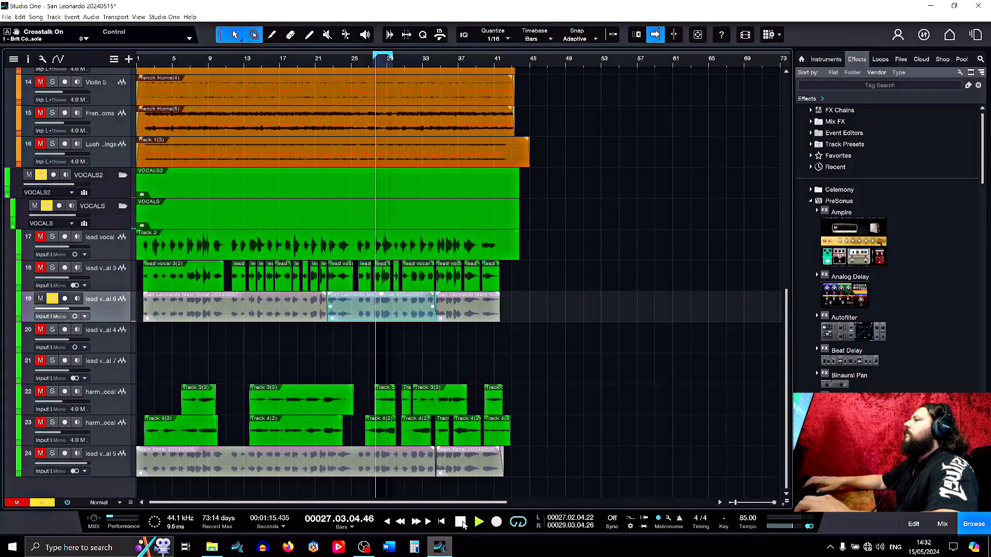
click(461, 523)
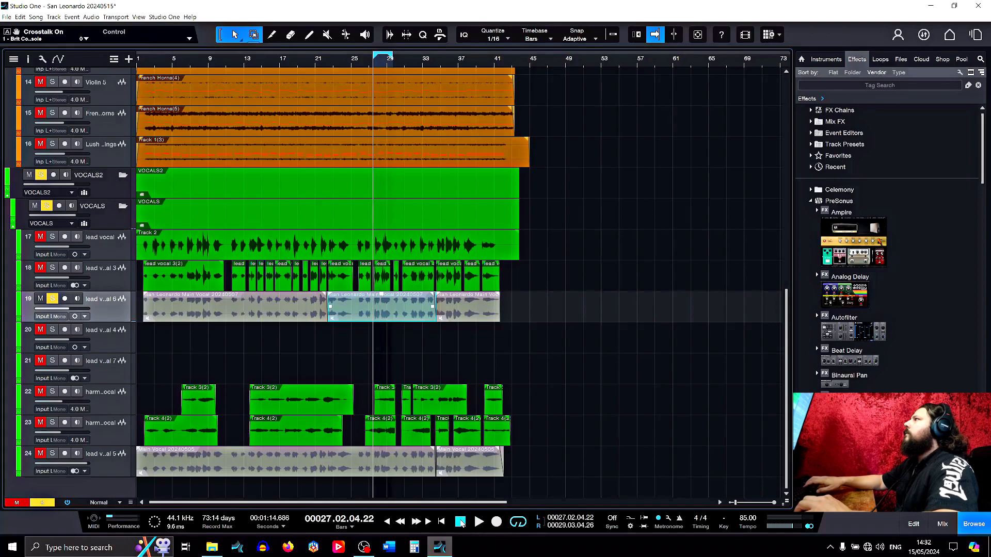
- Move the solo from lead vocal 6 back to lead vocal track 17 and play the passage from bar 27 twice
click(52, 237)
click(50, 299)
click(479, 522)
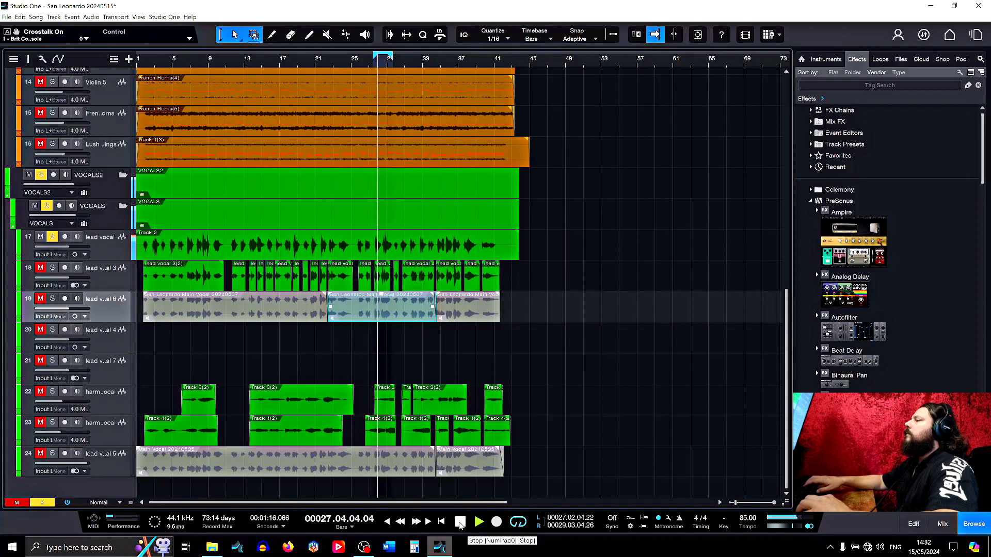
click(460, 523)
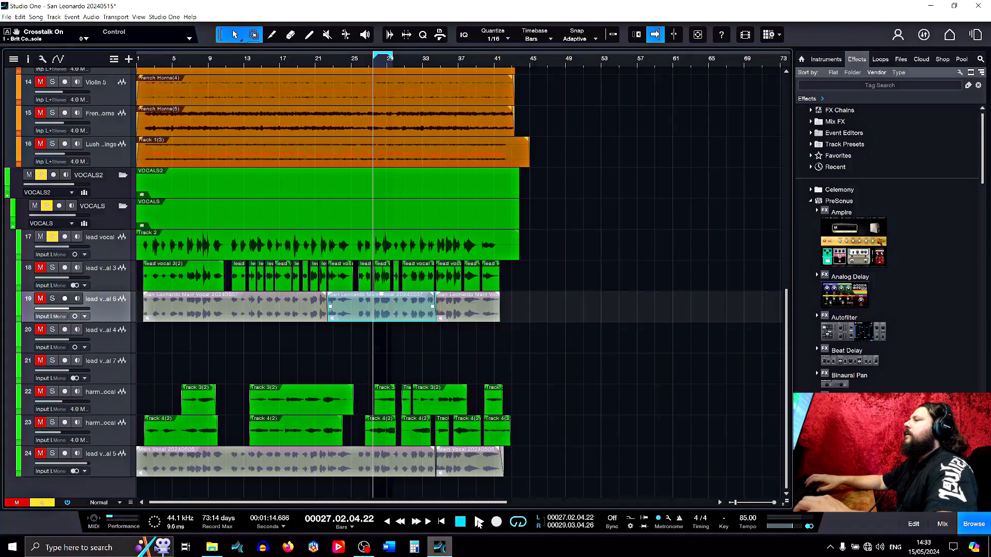
click(479, 523)
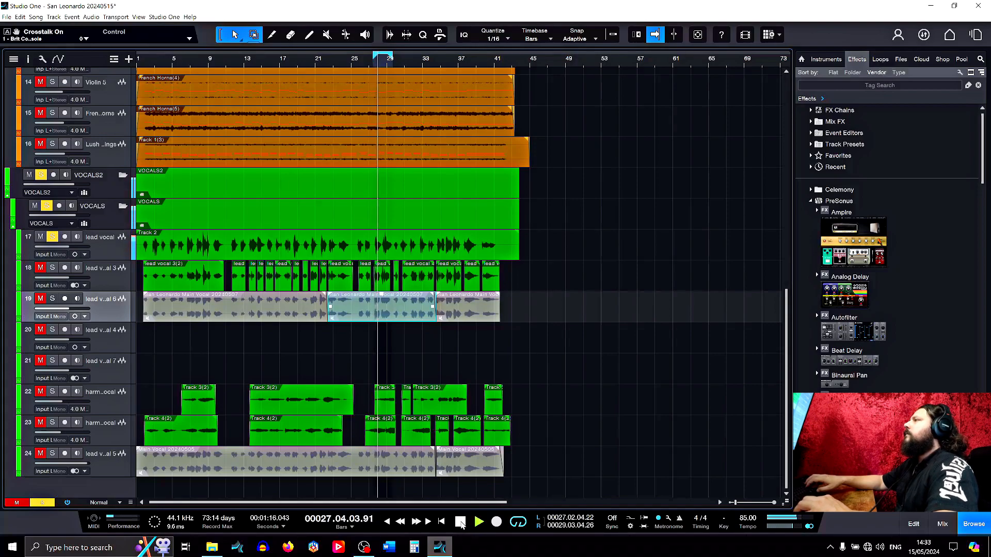
click(461, 523)
click(461, 523)
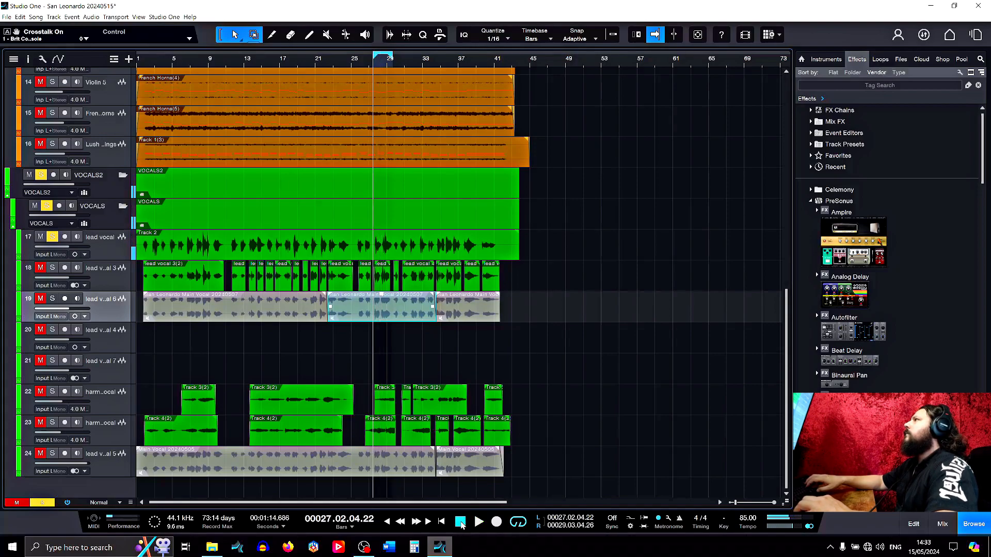
- Restore the mute on Track 2 and the unmuted lead vocal 6 event, and play lead vocal 6 alone in solo
key(ctrl+z)
key(ctrl+z)
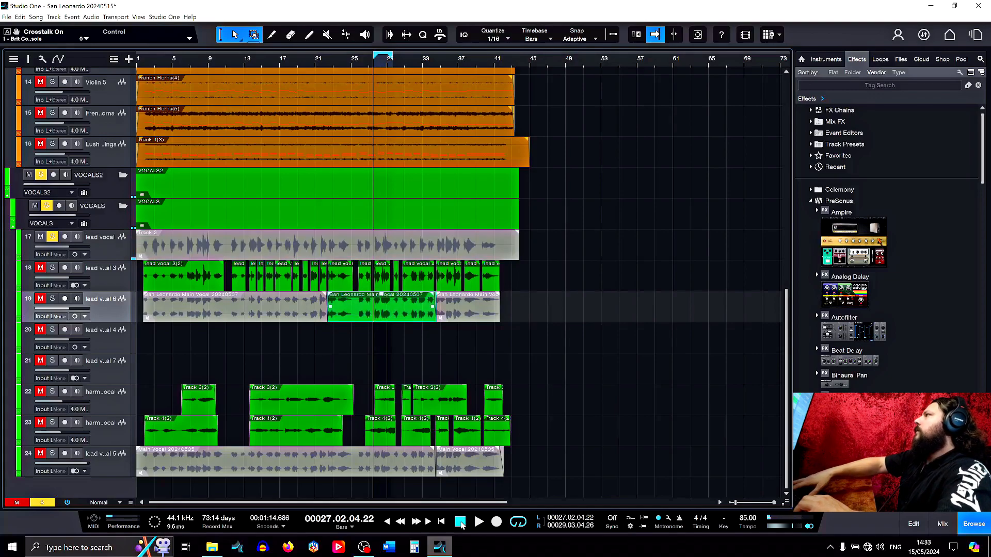
click(52, 299)
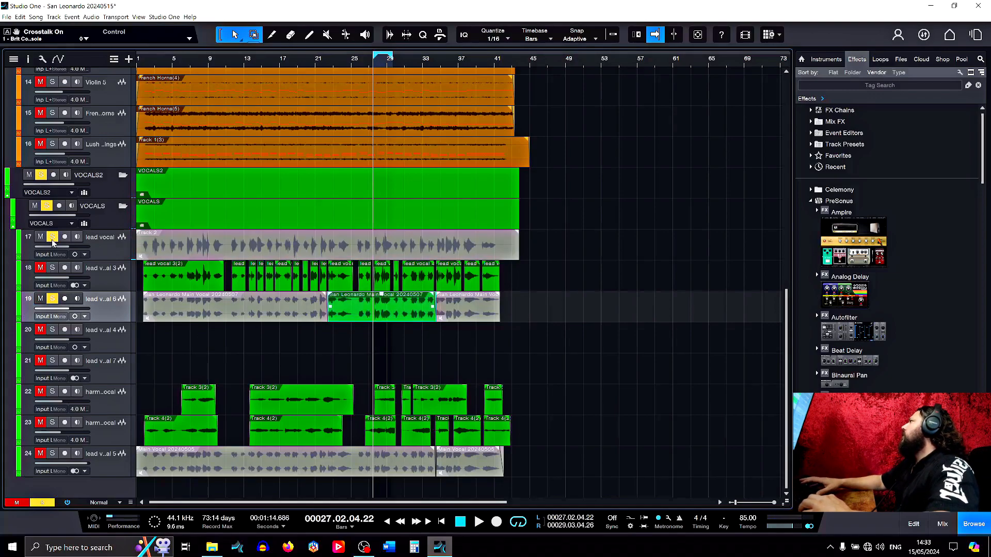
key(space)
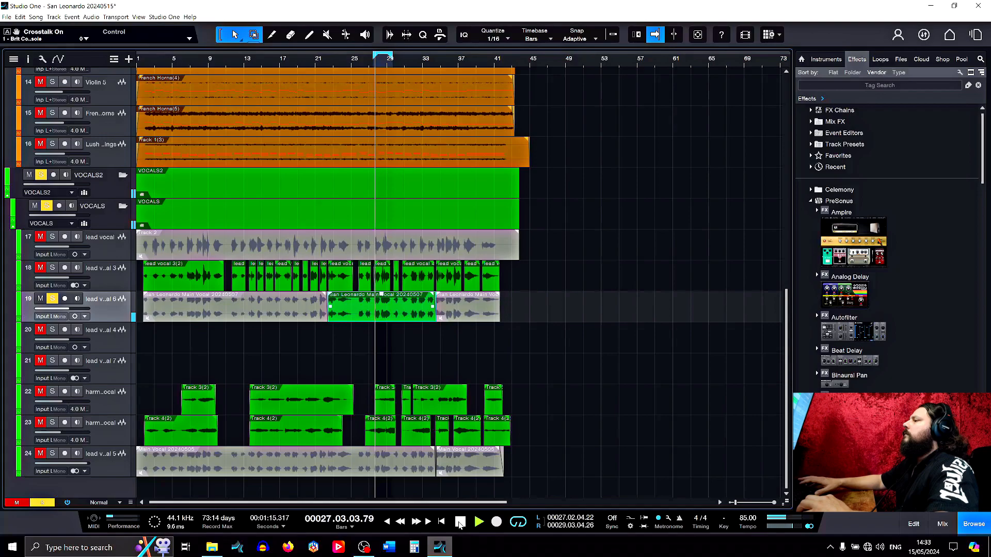
click(461, 523)
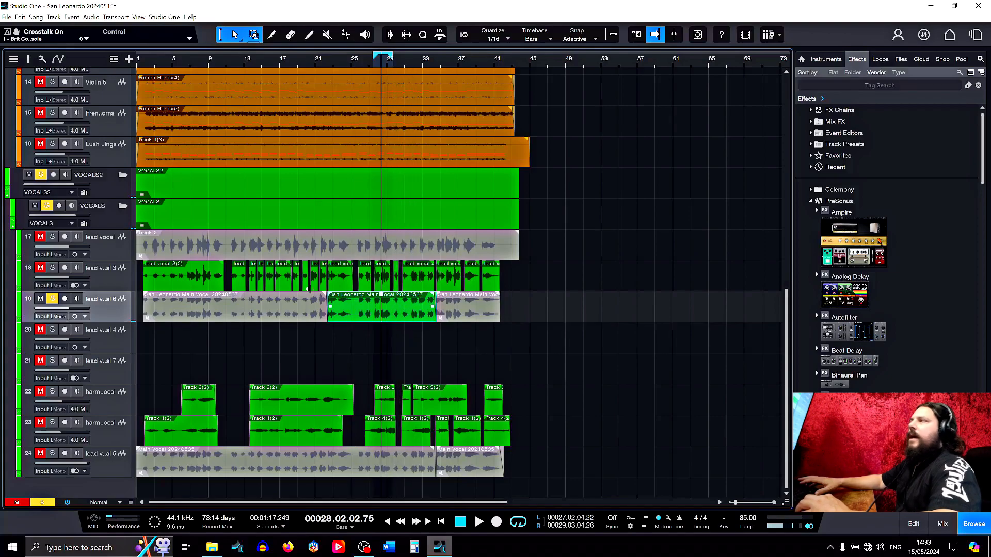
- Mute the middle San Leonardo Main Vocal 20240507 event on lead vocal 6 and take the track out of solo
right_click(388, 320)
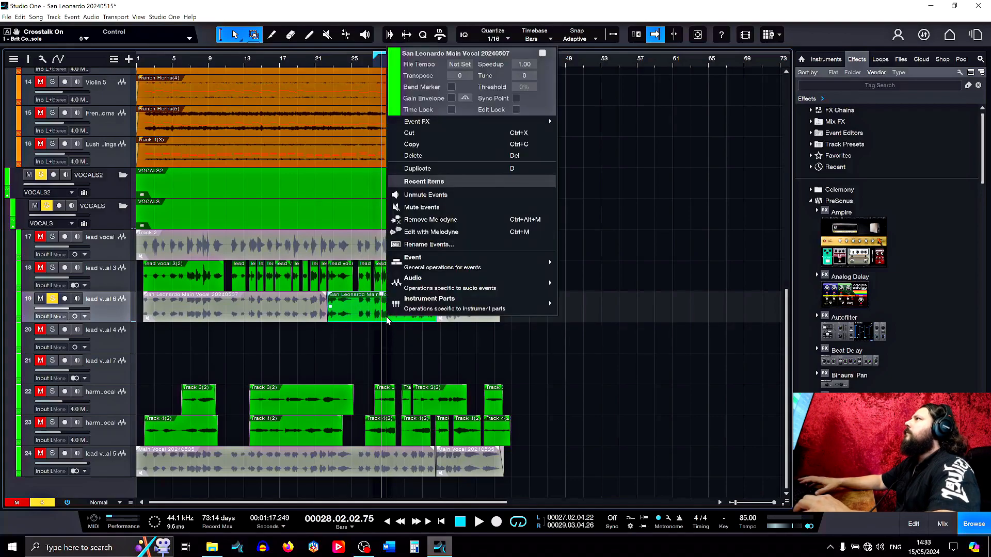
click(427, 209)
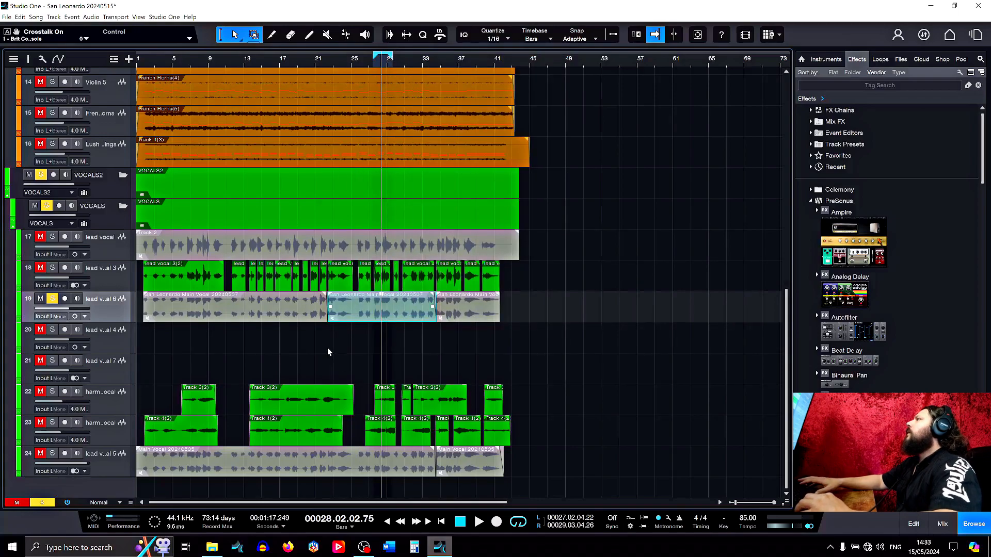
click(108, 283)
click(52, 298)
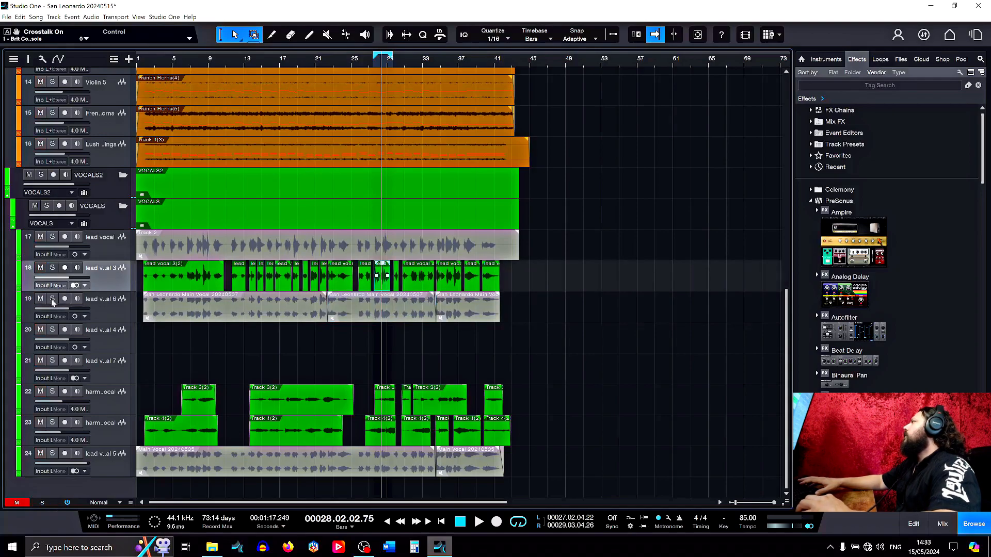
- Place the playback cursor at about bar 27 and show the vocal channels with their effect chains in the mixer
click(374, 65)
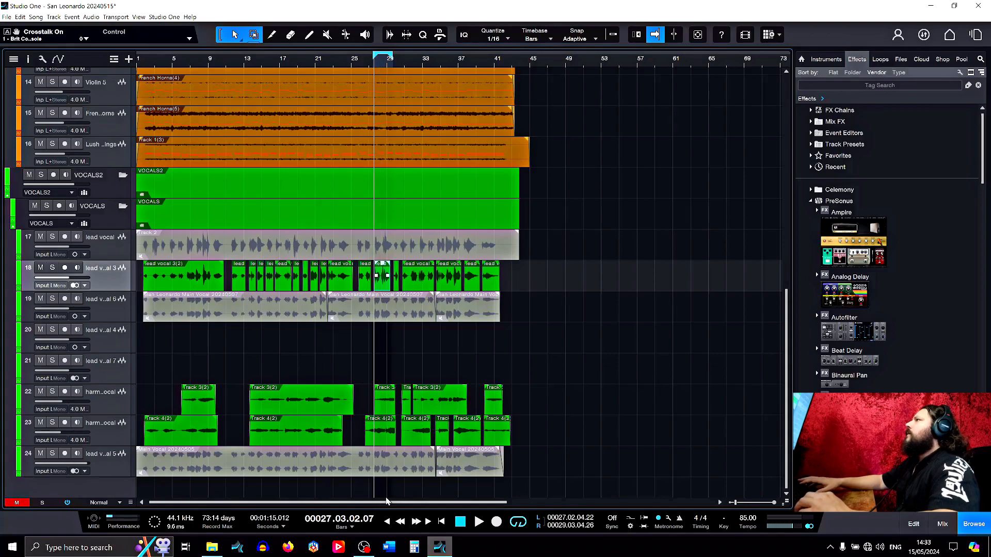
click(943, 525)
scroll(476, 138, down, 5)
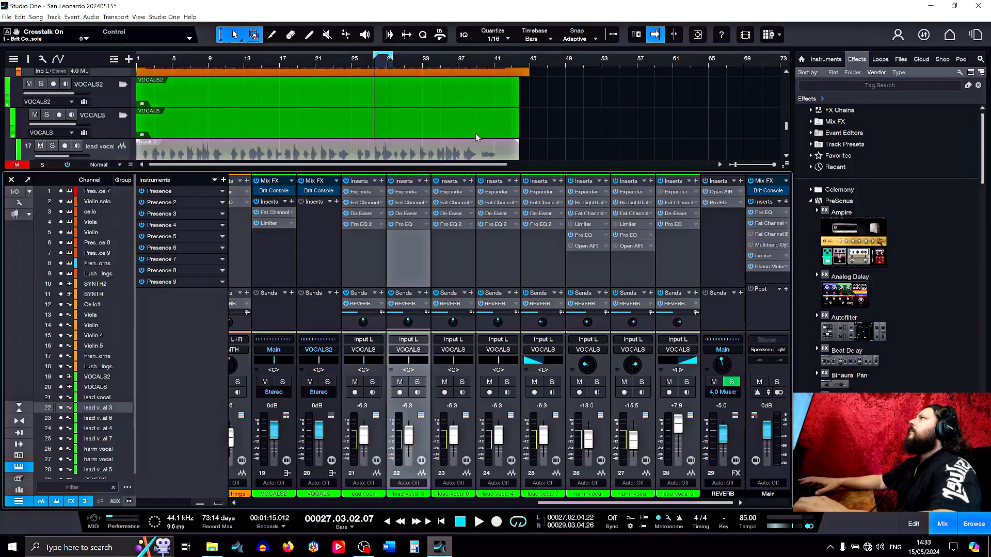
scroll(475, 137, down, 1)
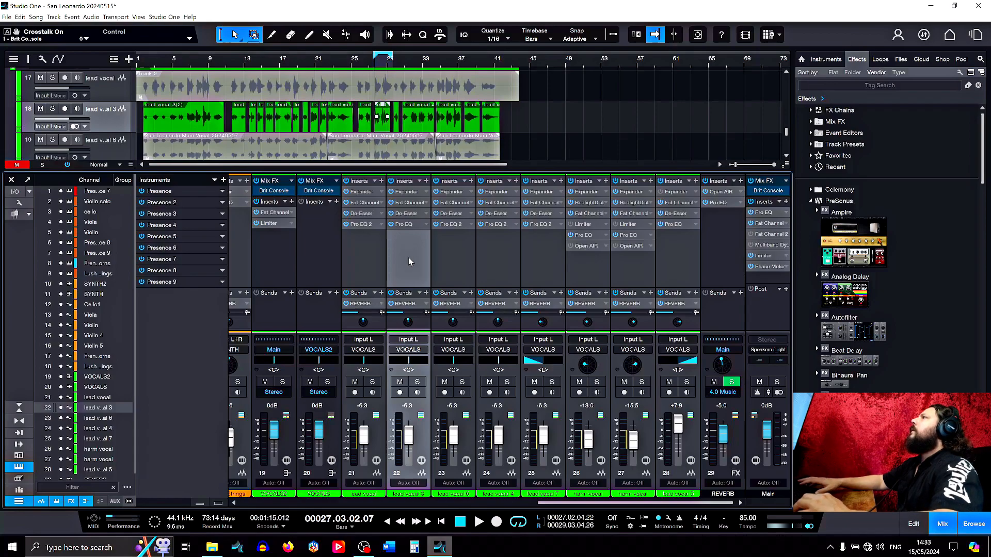
- Play the passage from bar 27, put lead vocal 3 in solo during playback, and stop
click(479, 523)
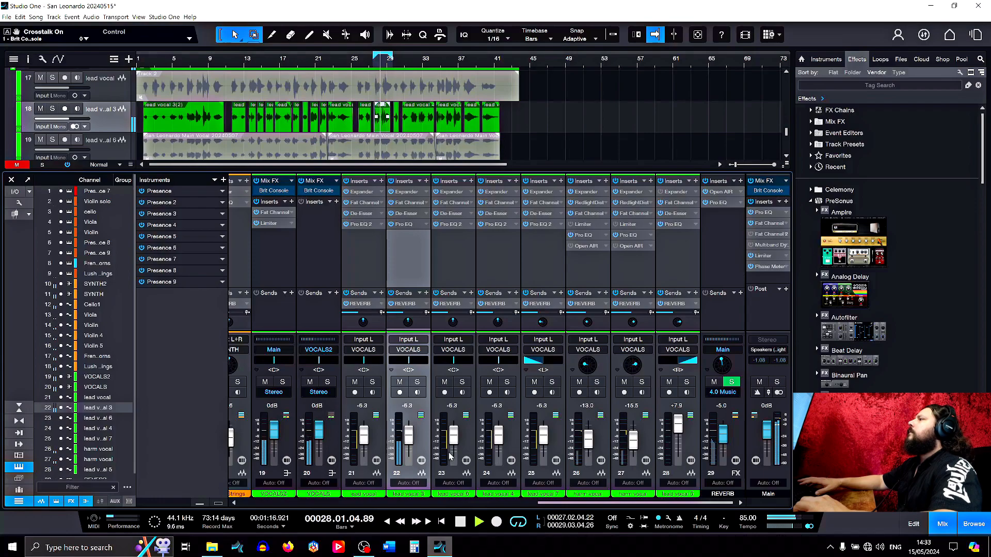
key(s)
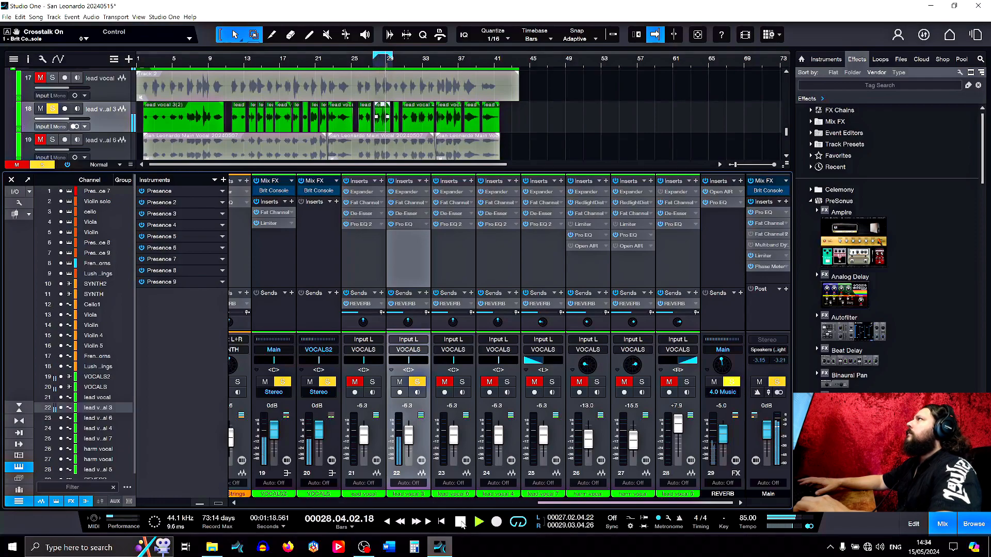
click(461, 523)
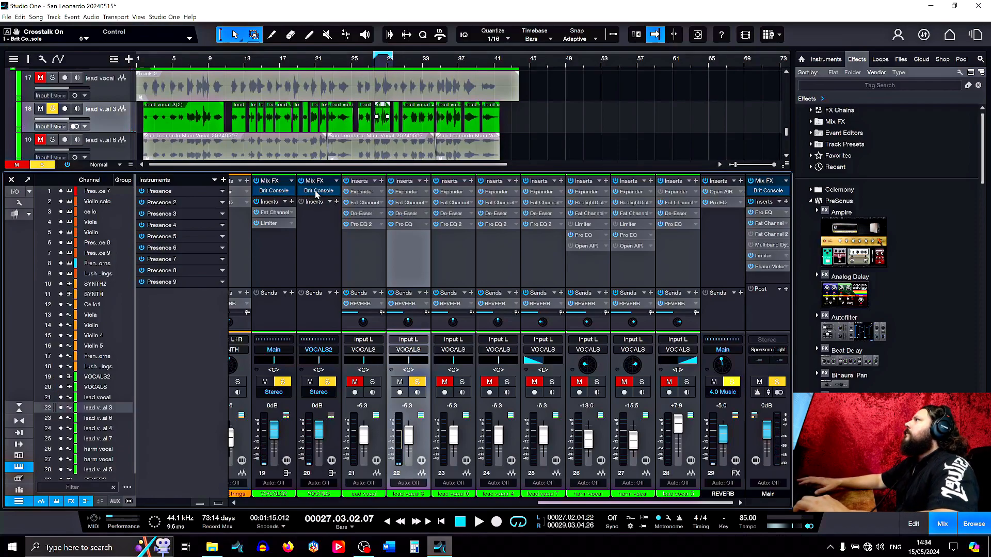
- Enable crosstalk in the Brit Console of the VOCALS bus and of the VOCALS2 bus
click(319, 190)
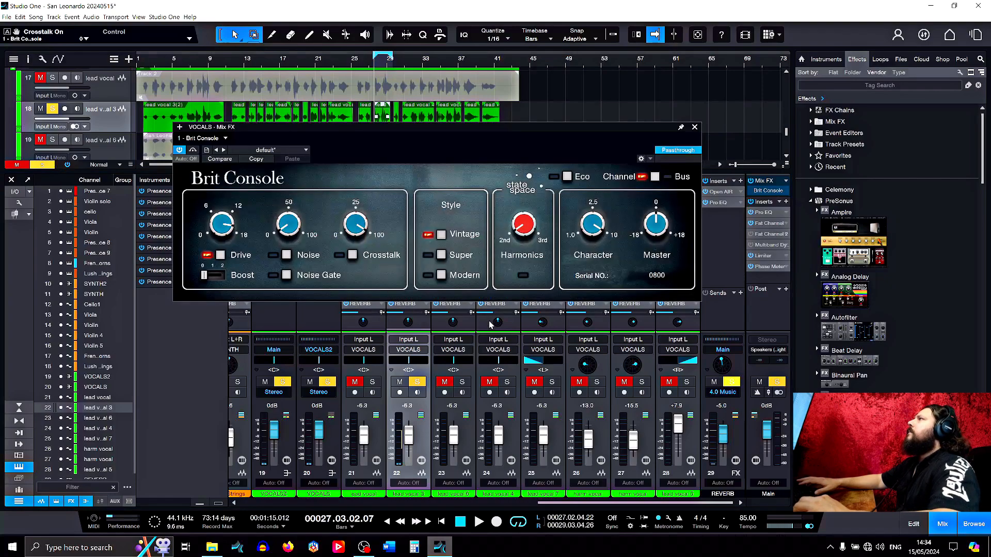
click(353, 256)
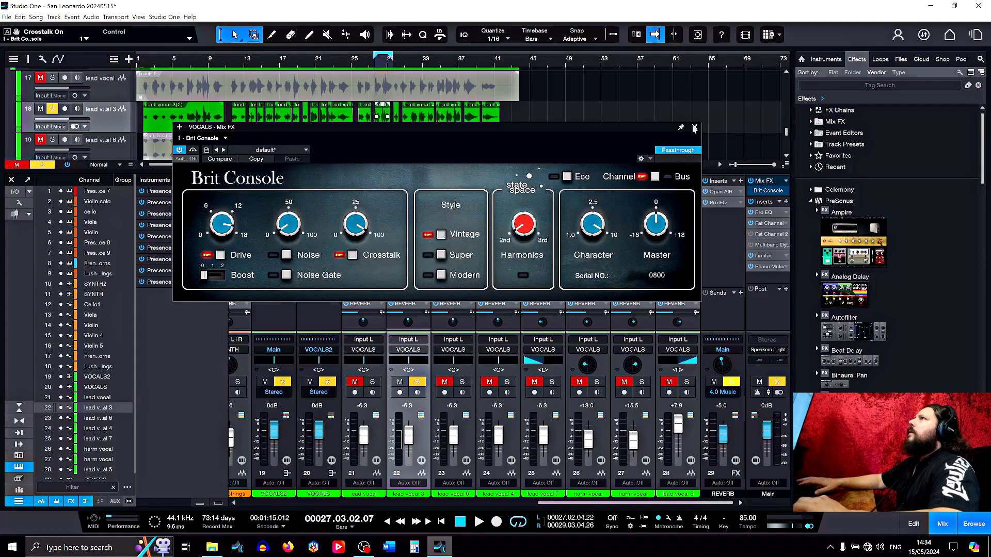
click(695, 127)
click(268, 192)
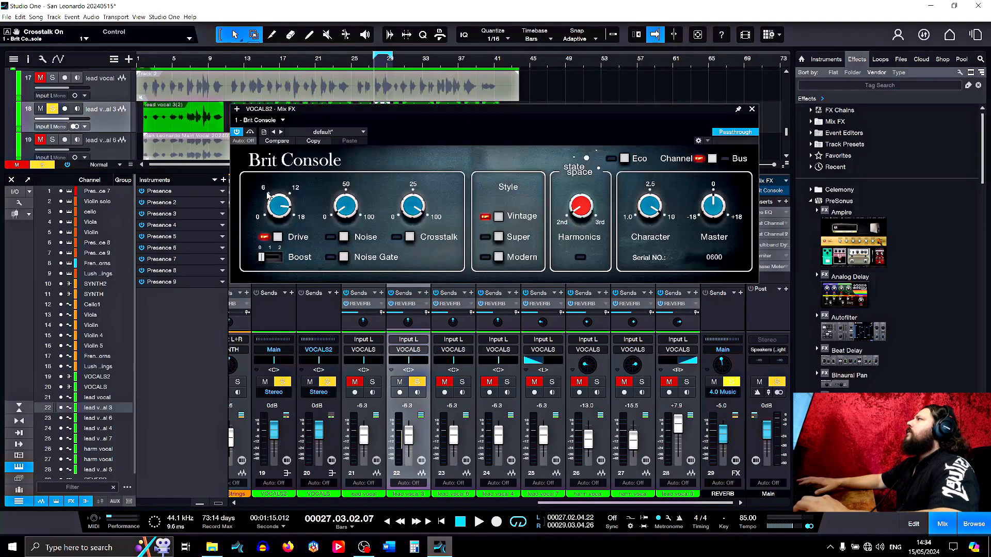
click(410, 237)
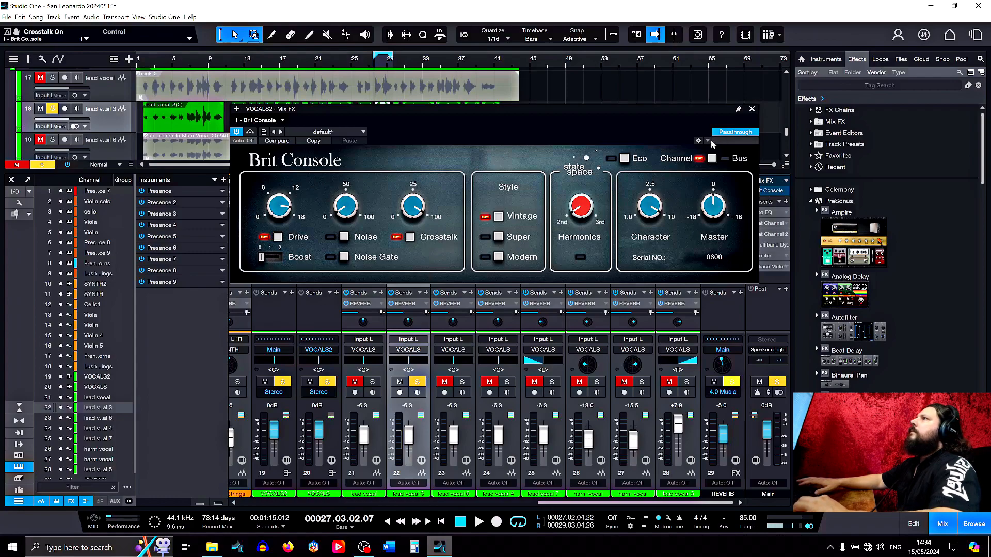
click(751, 109)
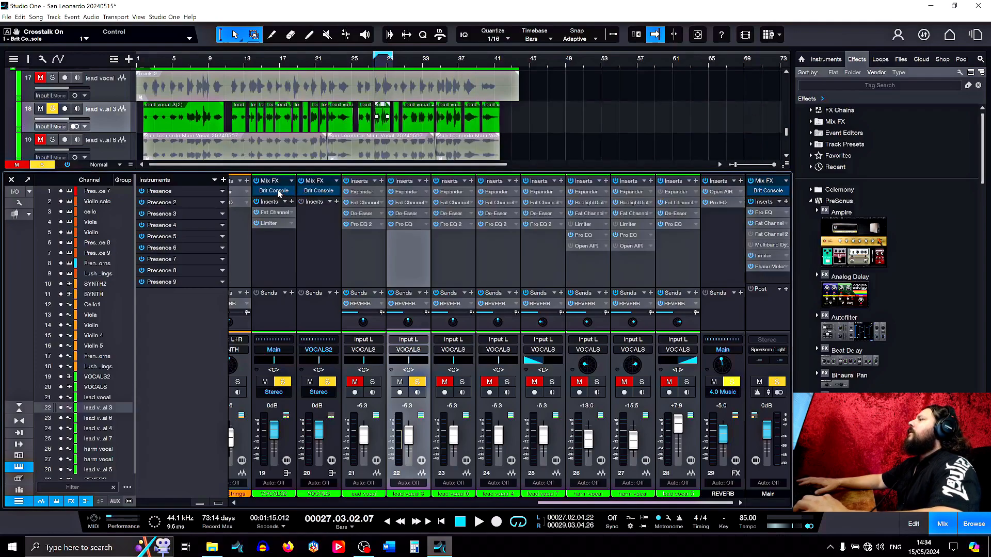
- Show the nested VOCALS and VOCALS2 buses and review the Brit Console settings on VOCALS
click(314, 494)
click(278, 494)
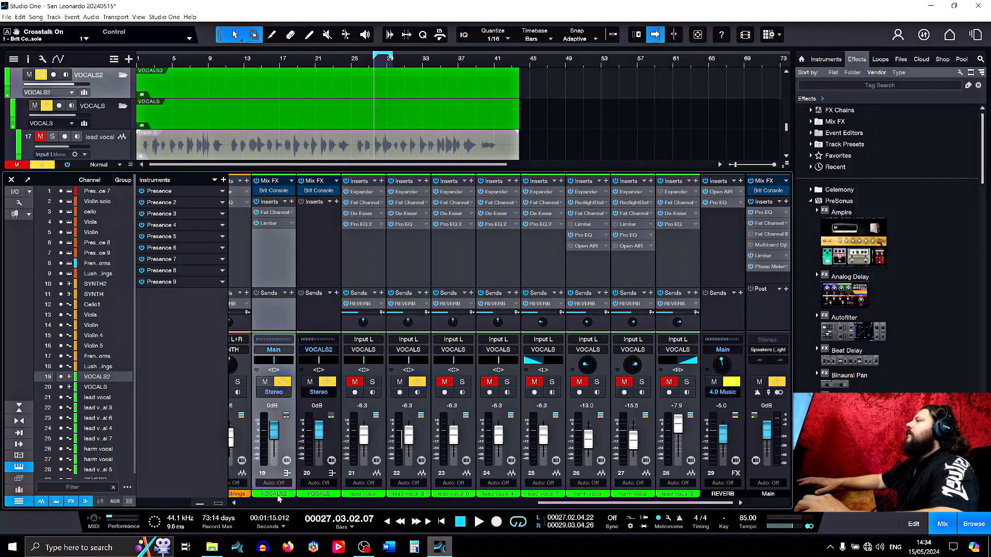
click(306, 242)
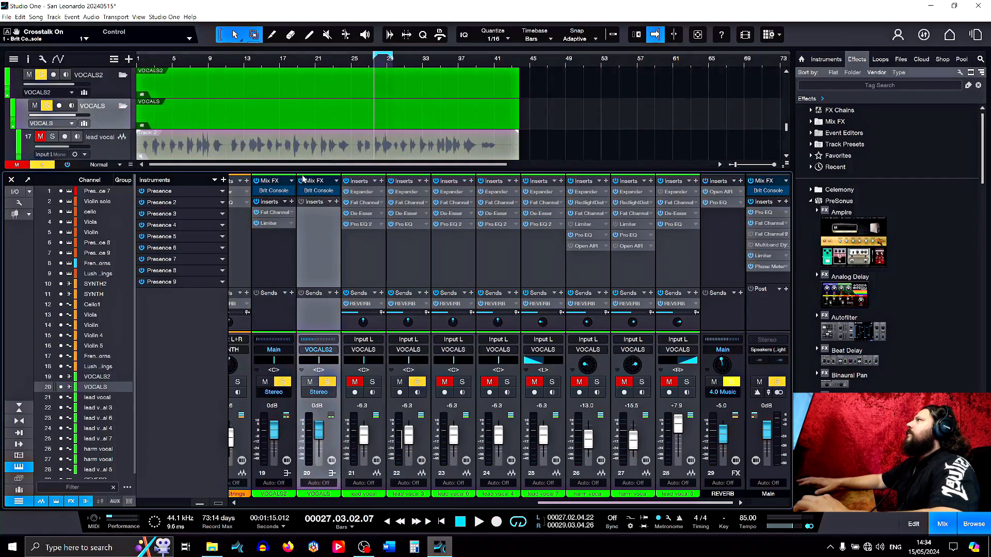
click(319, 191)
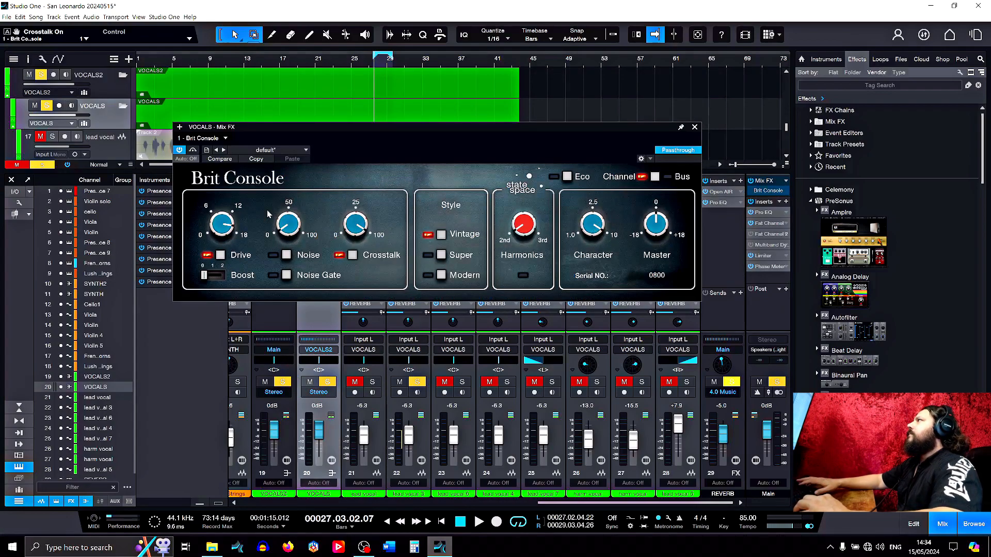
click(695, 127)
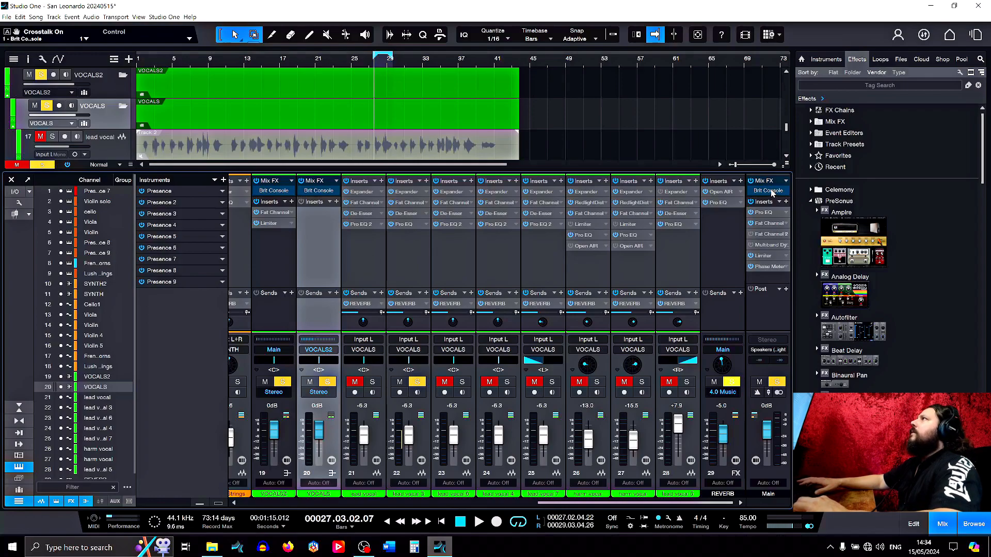
- Play the soloed lead vocal 3 from bar 27 while switching the VOCALS2 Mix FX on and off for comparison
click(479, 522)
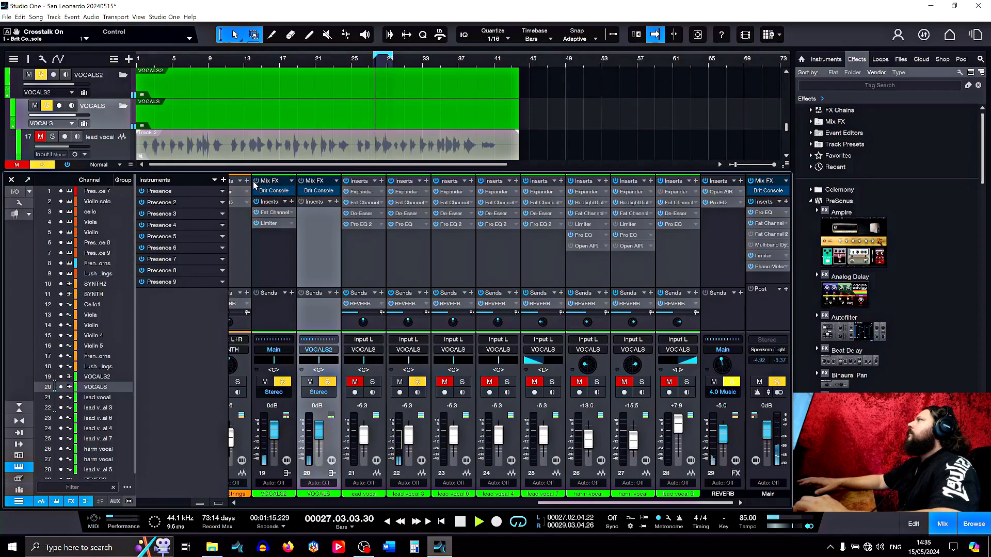
click(256, 182)
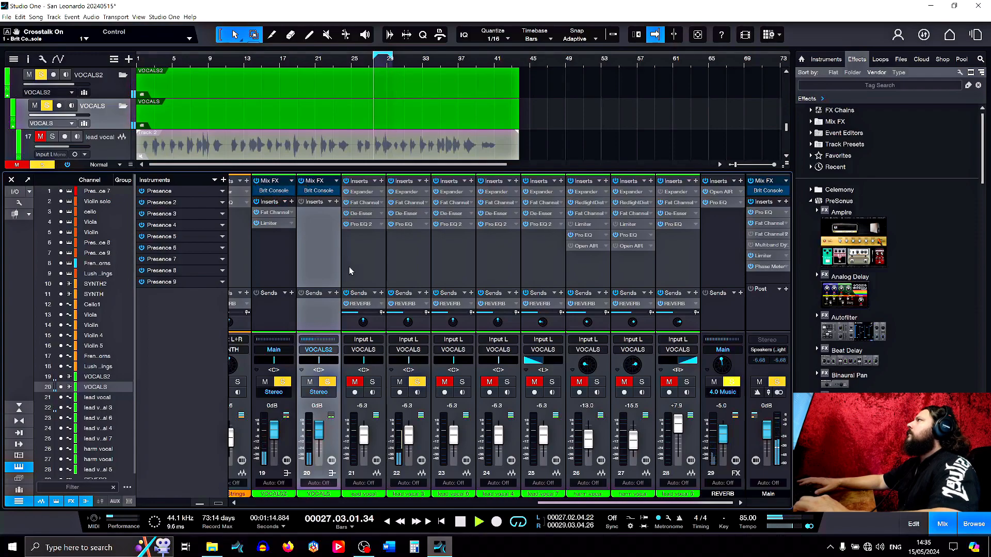
click(460, 522)
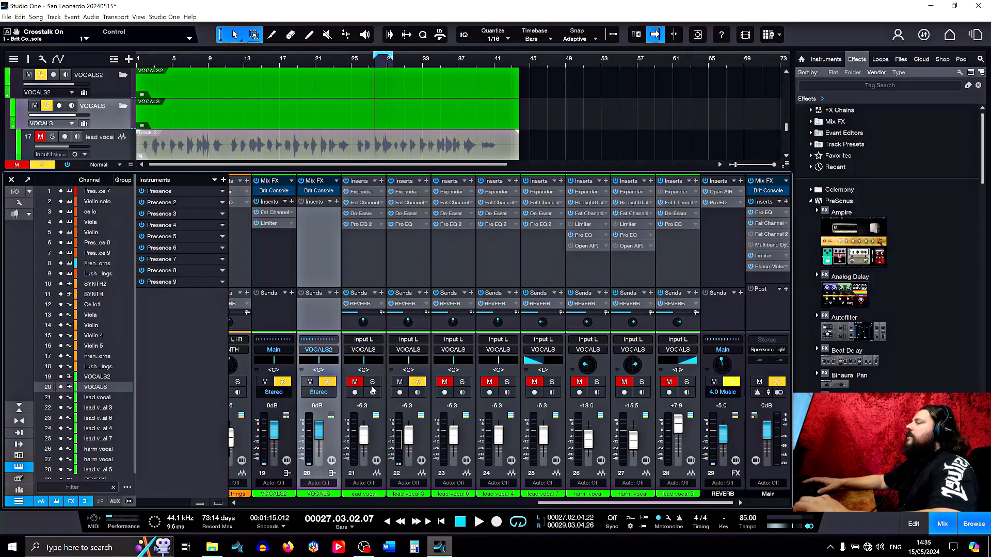
- Add the lead vocal and lead vocal 6 channels to the solo and play the three takes together from bar 27
click(372, 383)
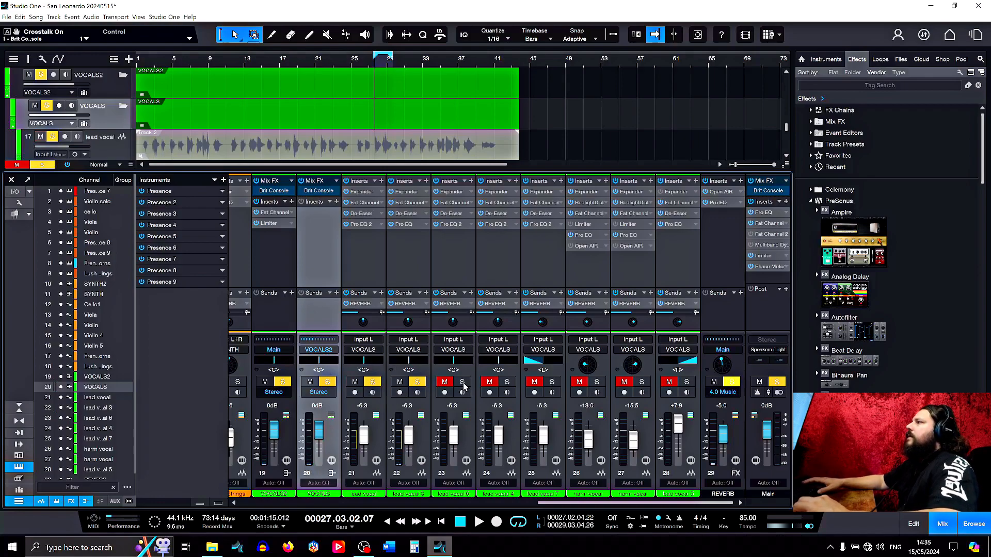
click(462, 383)
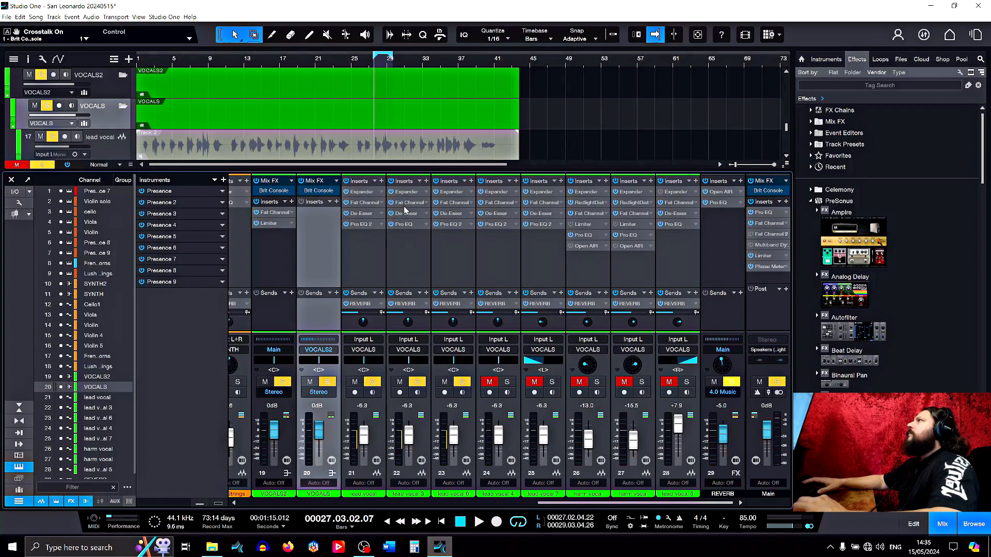
click(478, 522)
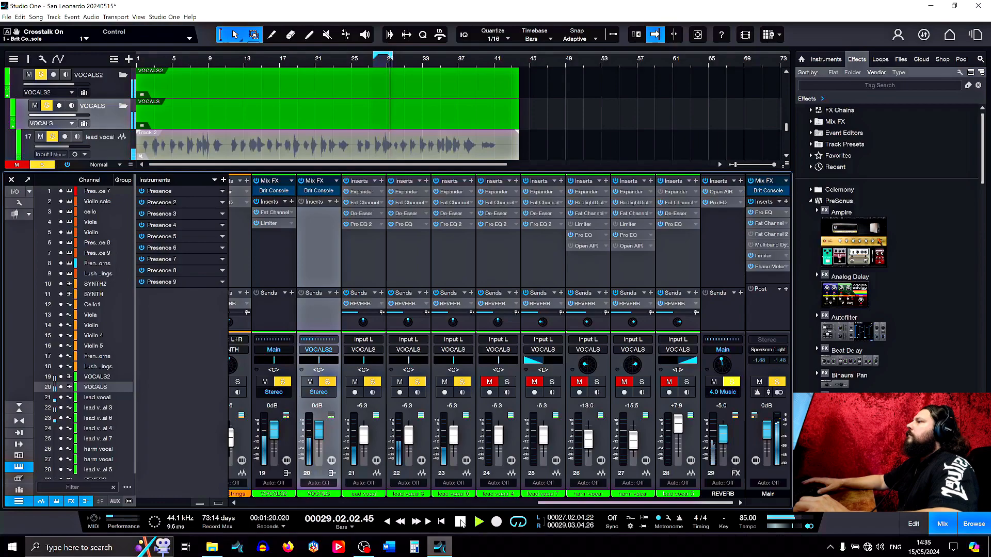
click(461, 523)
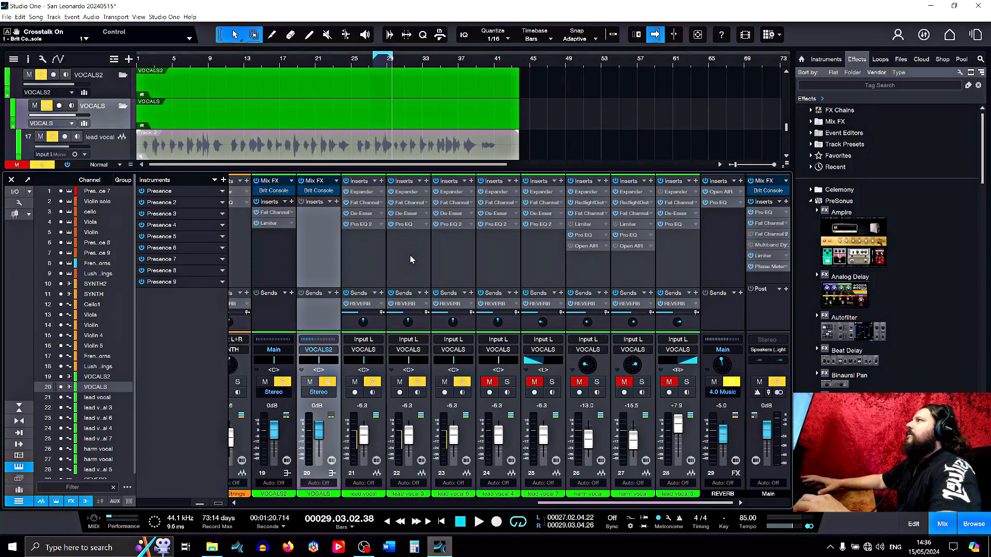
- Inspect the Brit Console on the Main channel and the alternative Mix FX available there
click(359, 256)
click(454, 262)
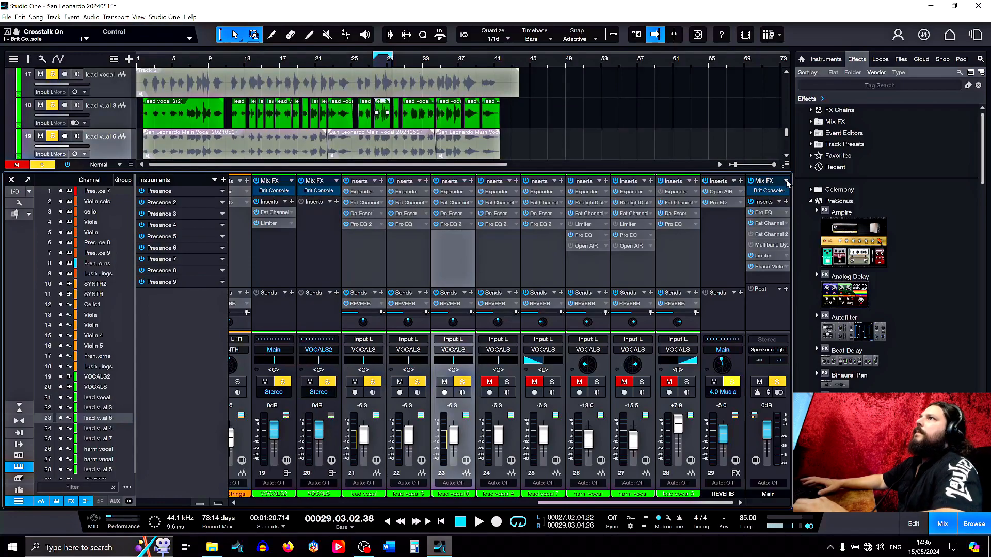
click(768, 191)
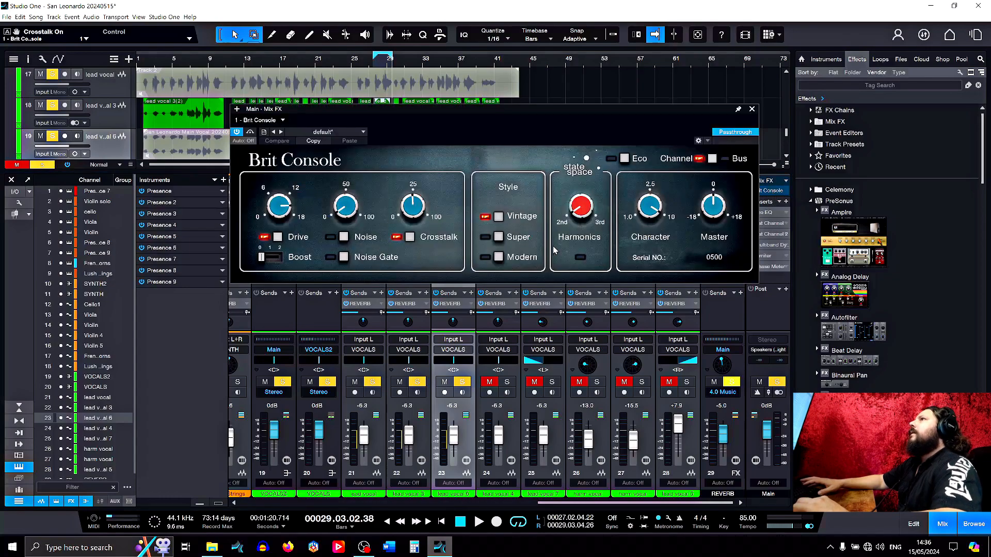
click(752, 111)
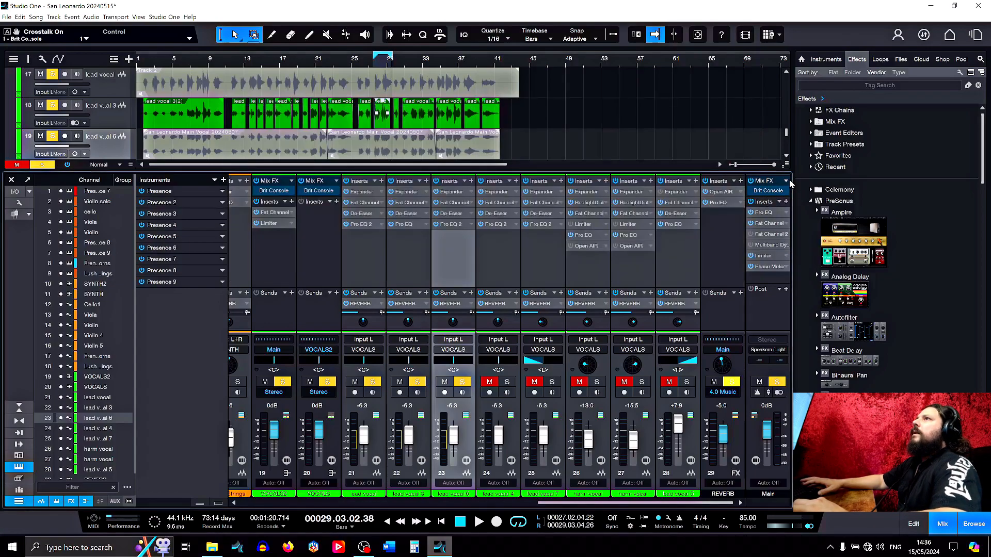
click(787, 181)
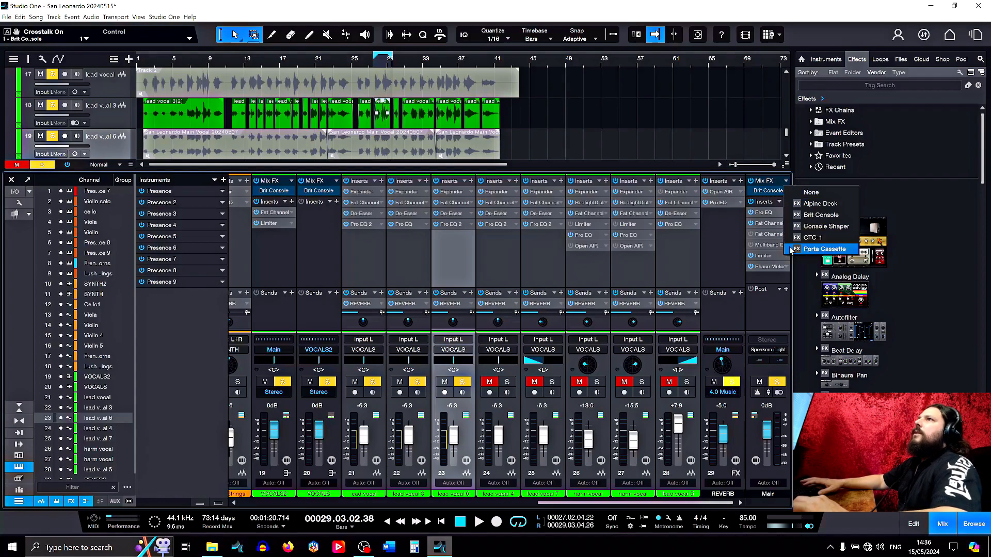
click(326, 238)
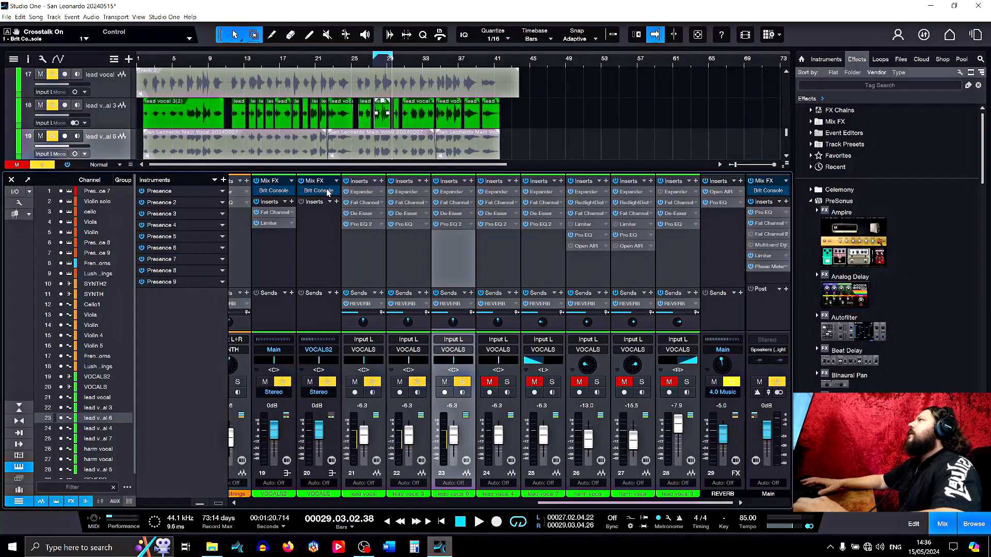
- Replace the Brit Console on the VOCALS bus with the CTC-1 and set its preamp type to Tube
click(336, 182)
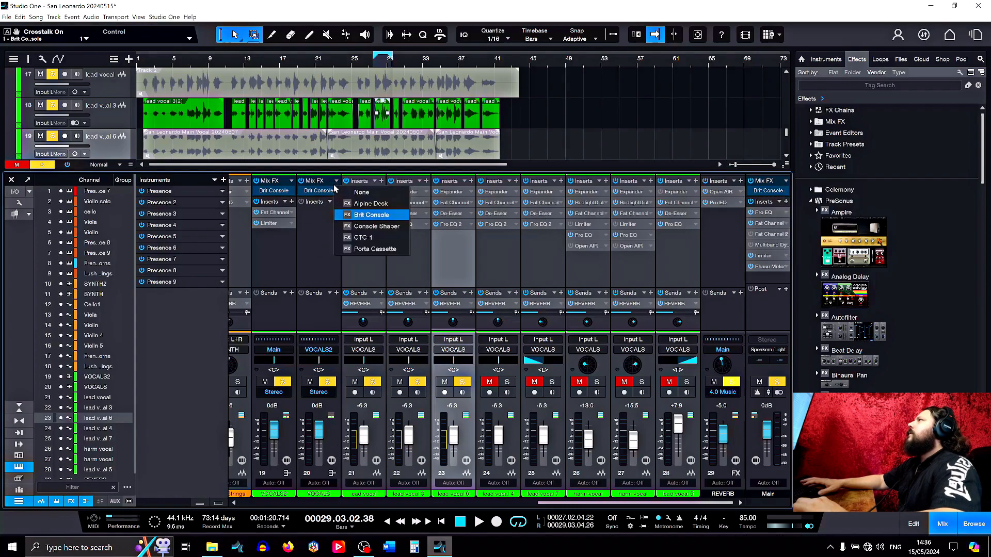
click(365, 237)
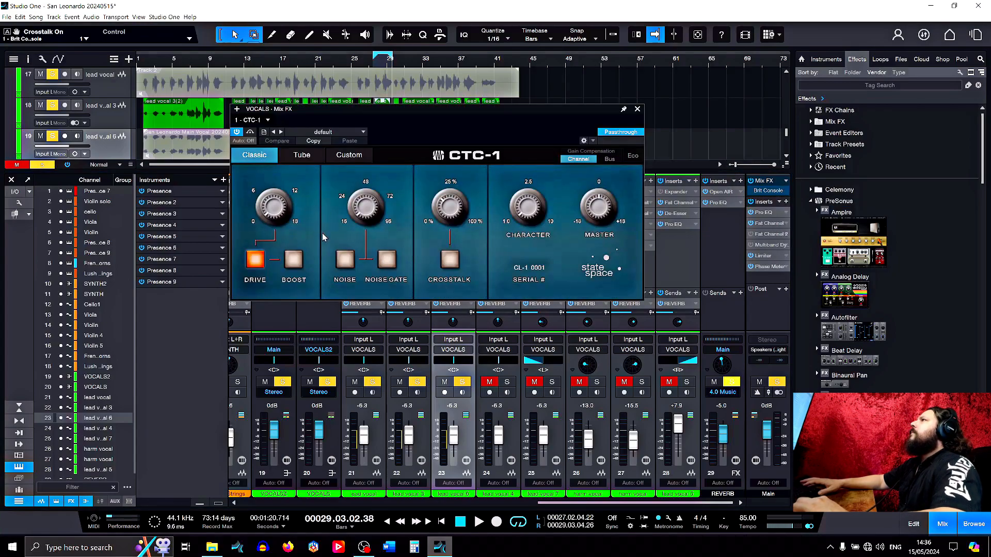
click(302, 155)
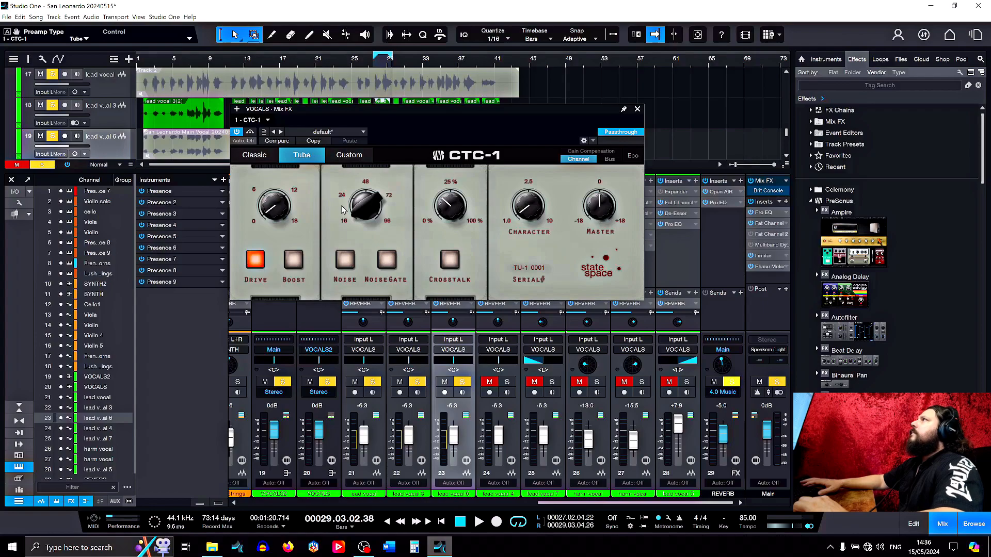
drag(431, 110, 575, 113)
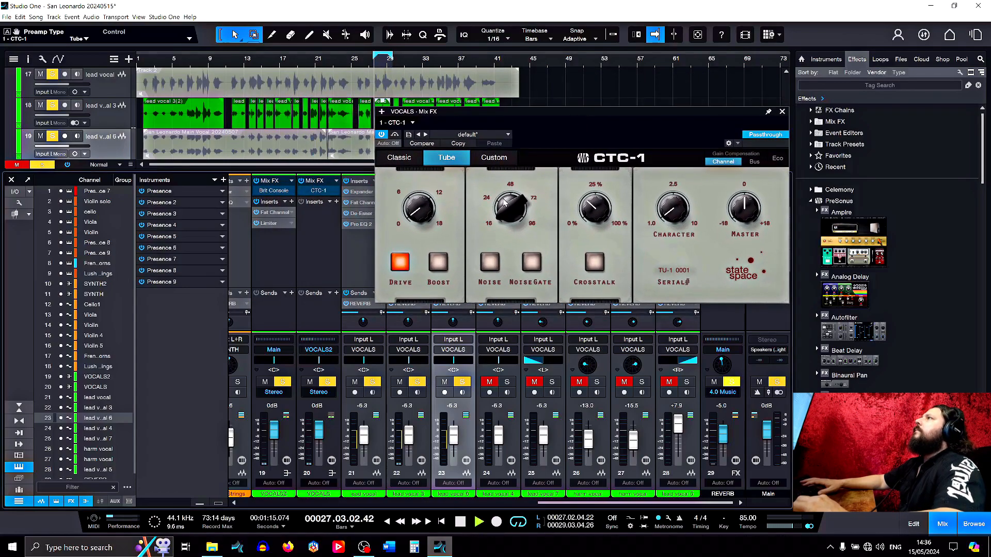
- Set the CTC-1 character to 10, enable crosstalk at its maximum, and set the drive to 5.31 dB during playback
drag(673, 213, 673, 192)
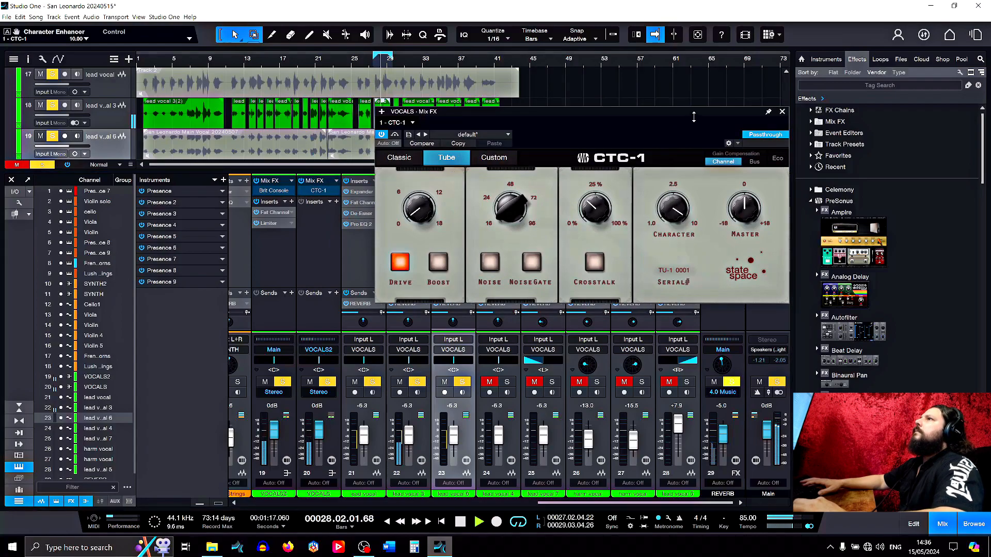
click(594, 262)
drag(594, 208, 596, 191)
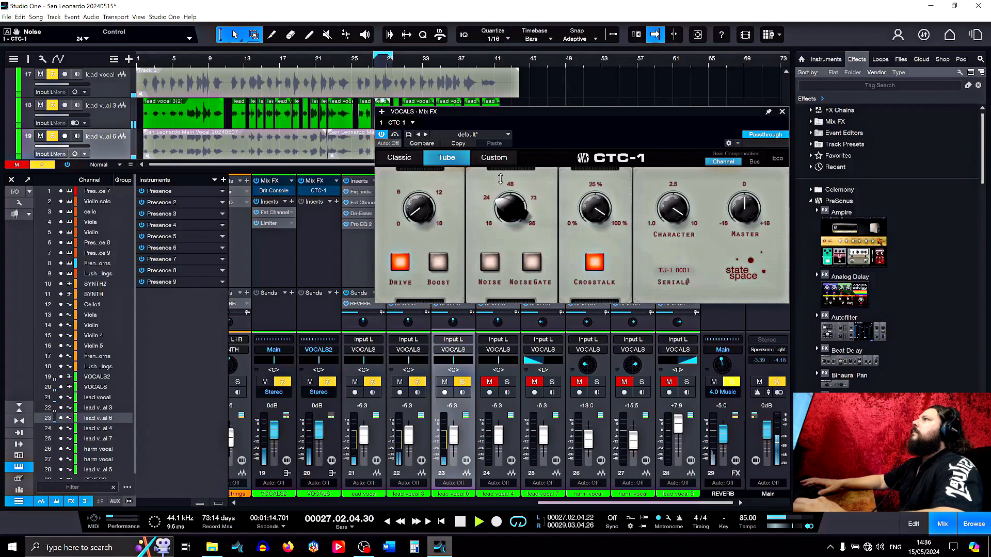
drag(429, 223, 400, 248)
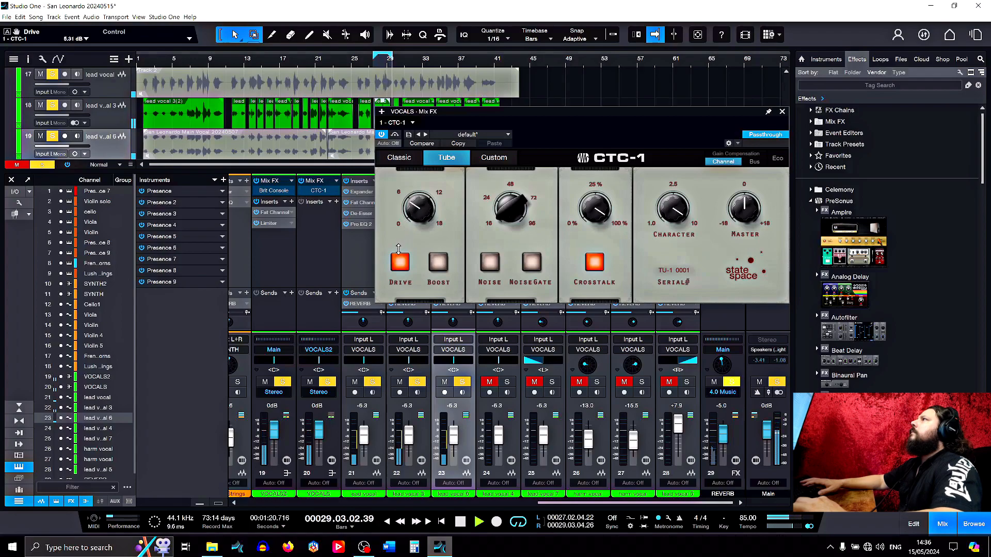
drag(558, 114, 547, 101)
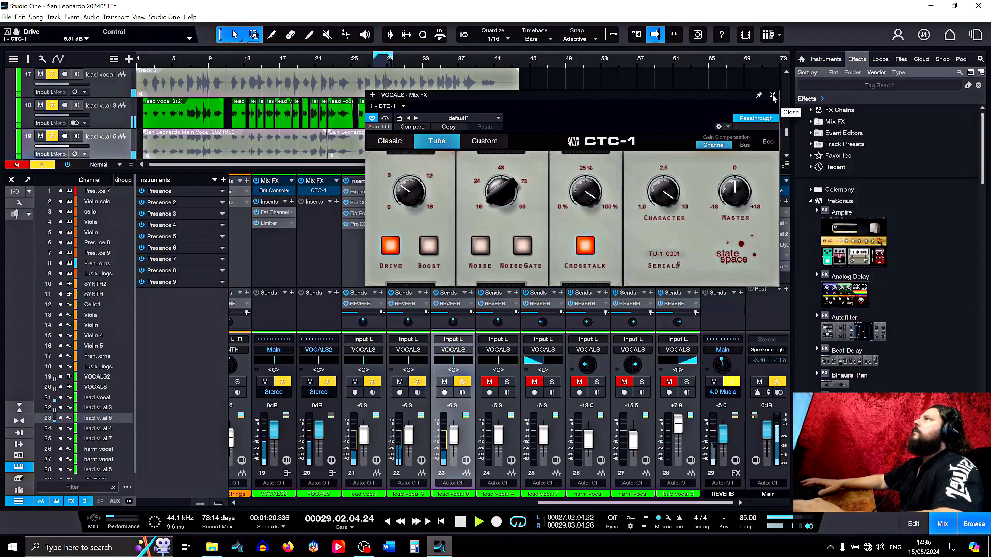
- Audition the CTC-1 Custom and Classic preamp types on the VOCALS bus and return to Tube
click(485, 142)
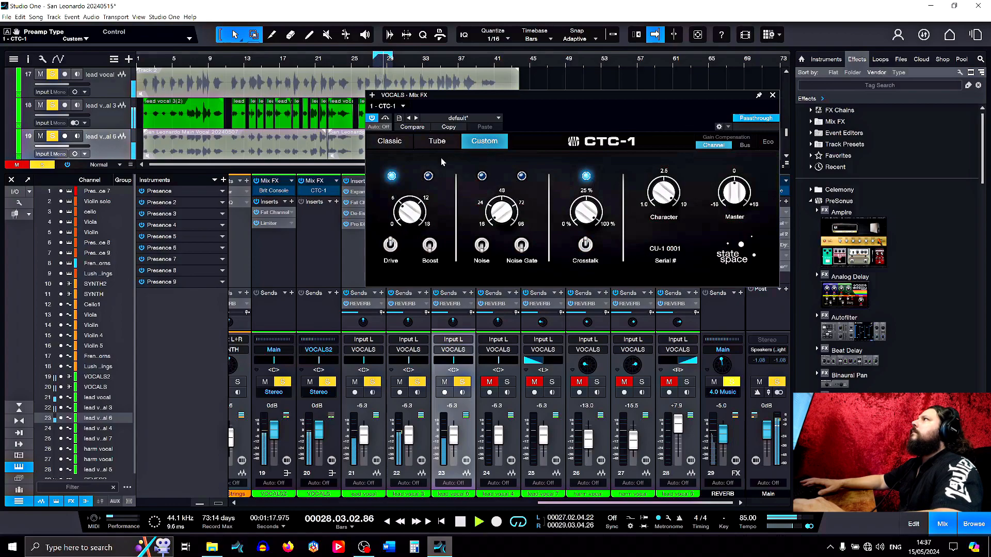
click(390, 143)
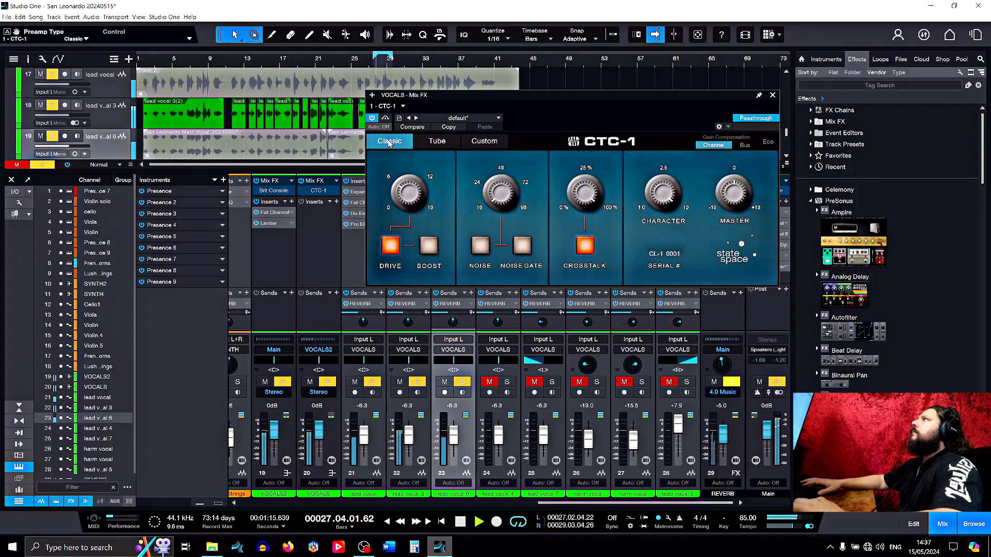
click(433, 143)
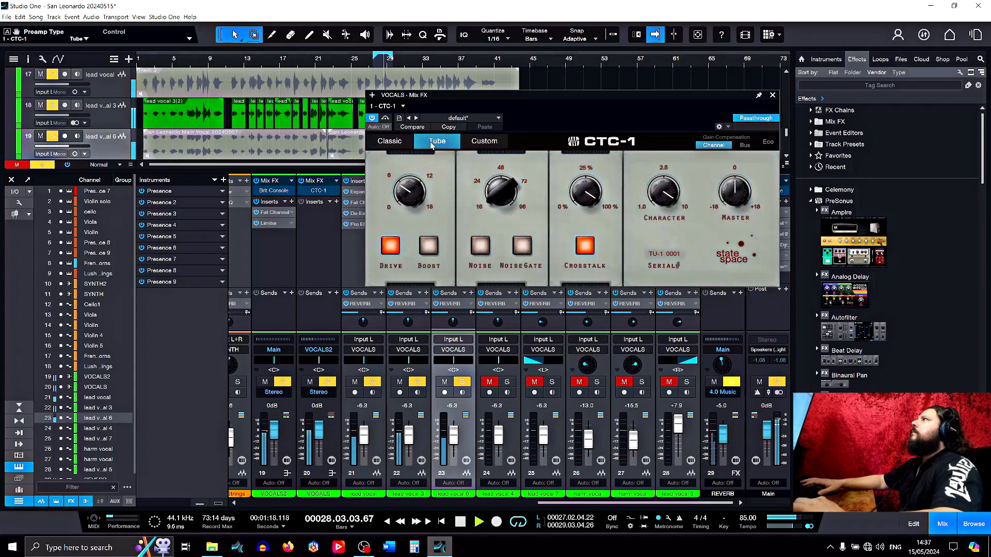
- Replace the CTC-1 on the VOCALS bus with the Brit Console as its Mix FX
click(774, 96)
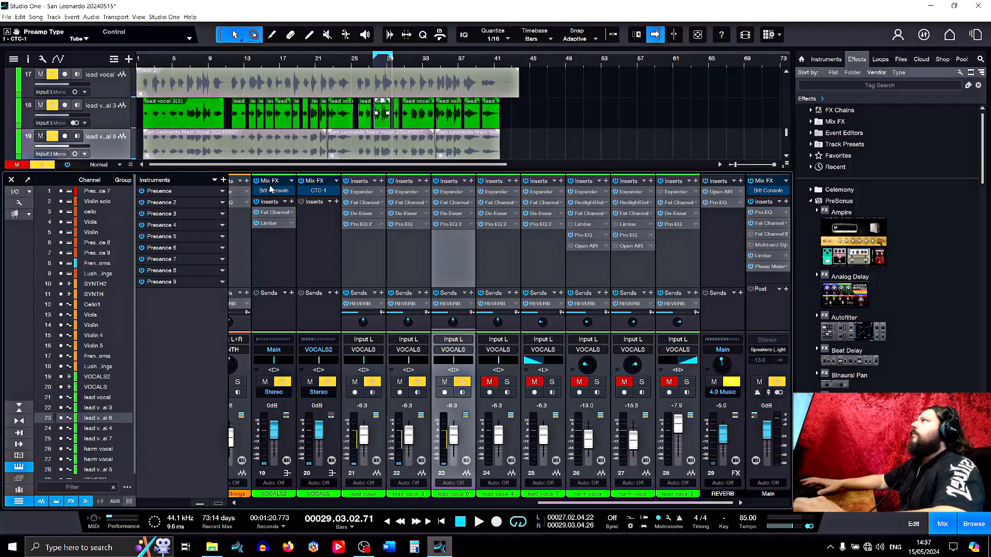
click(336, 184)
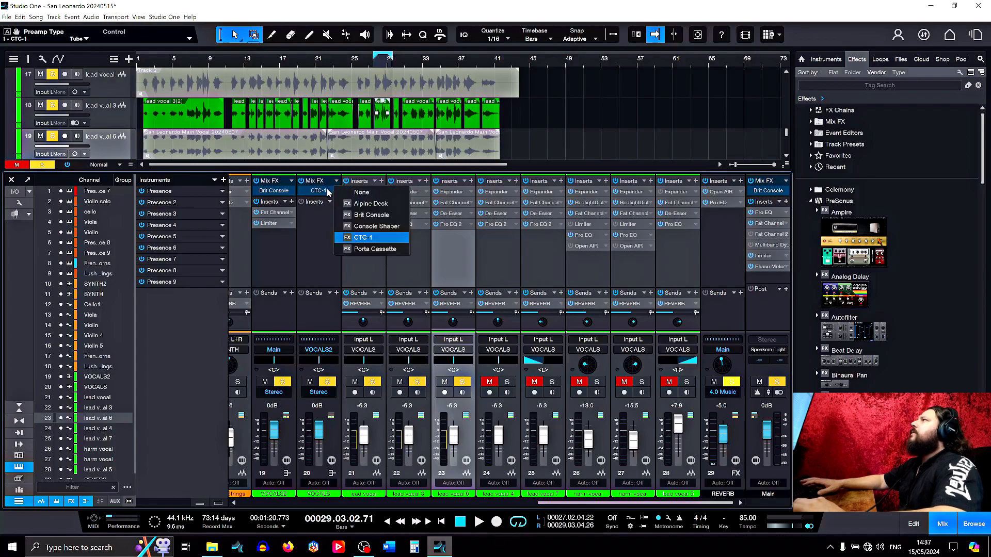
click(368, 215)
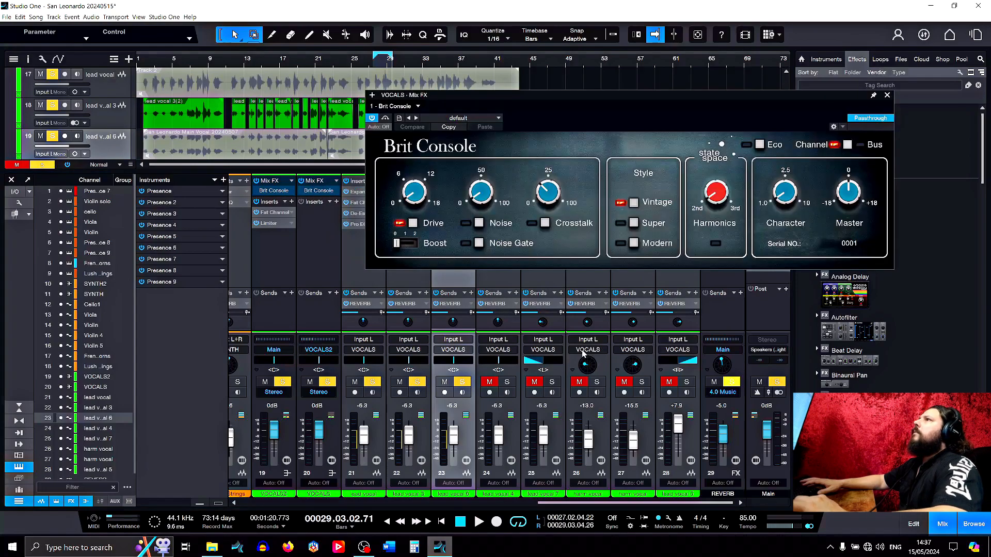
- Set the Brit Console's drive to 15.48 dB on the VOCALS bus, adjust its character, and enable crosstalk at 100%
drag(780, 197, 791, 194)
drag(410, 193, 416, 113)
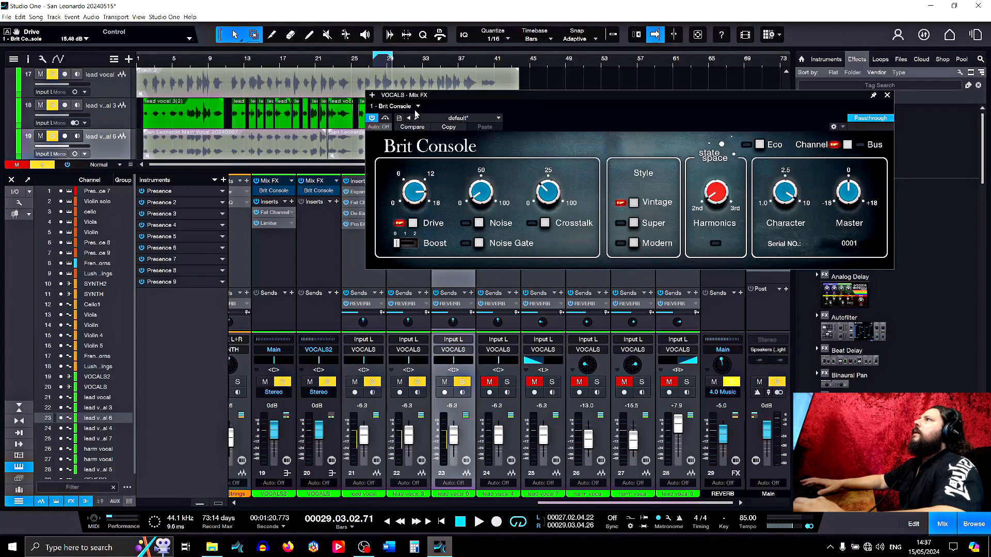
click(545, 223)
drag(549, 192, 541, 124)
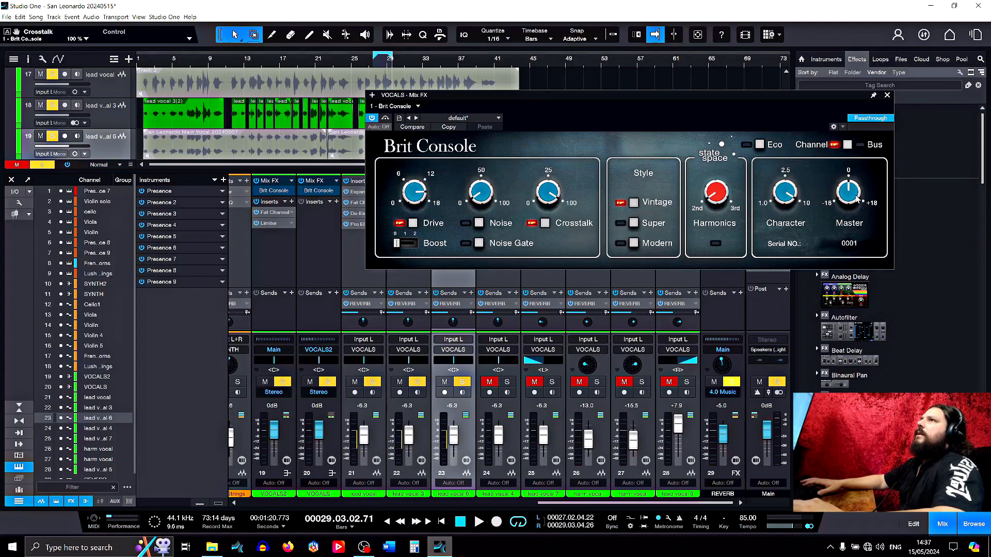
click(888, 95)
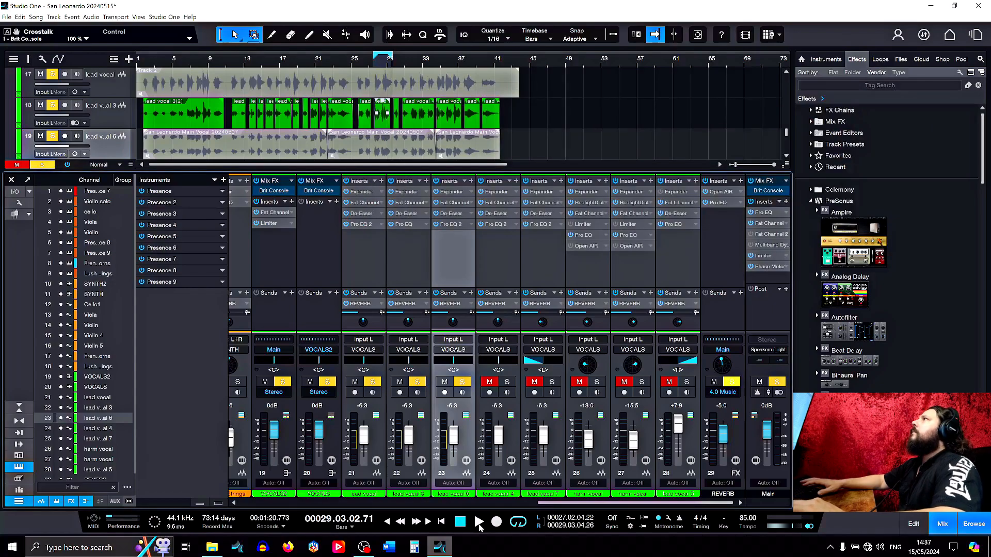
- Audition the vocals through the Brit Console in the current passage and from about bar 30
click(475, 523)
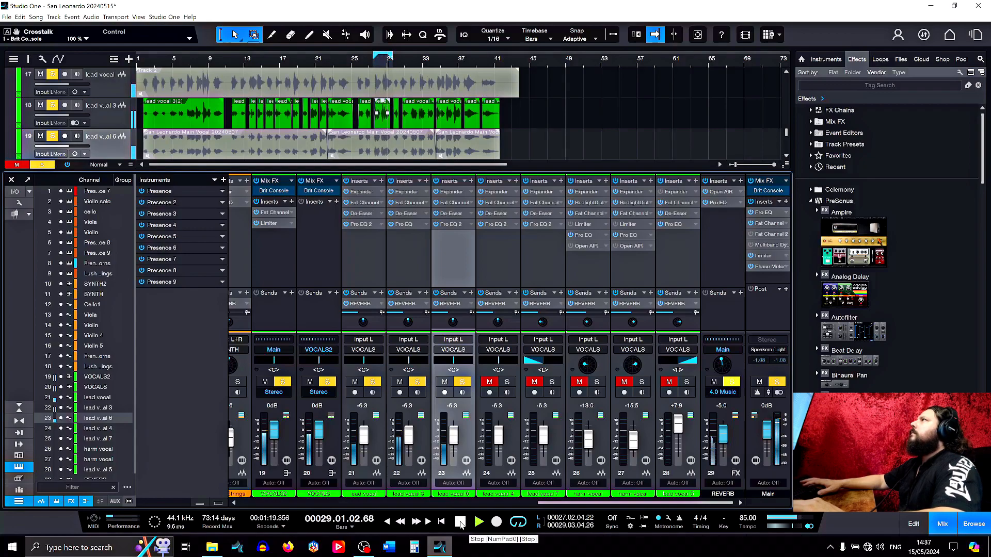
click(460, 523)
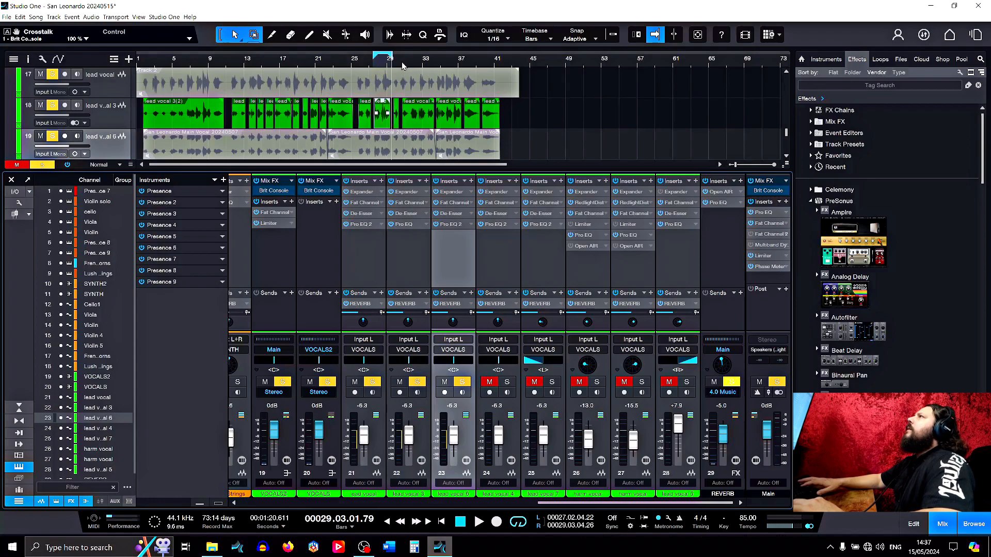
click(402, 62)
click(478, 522)
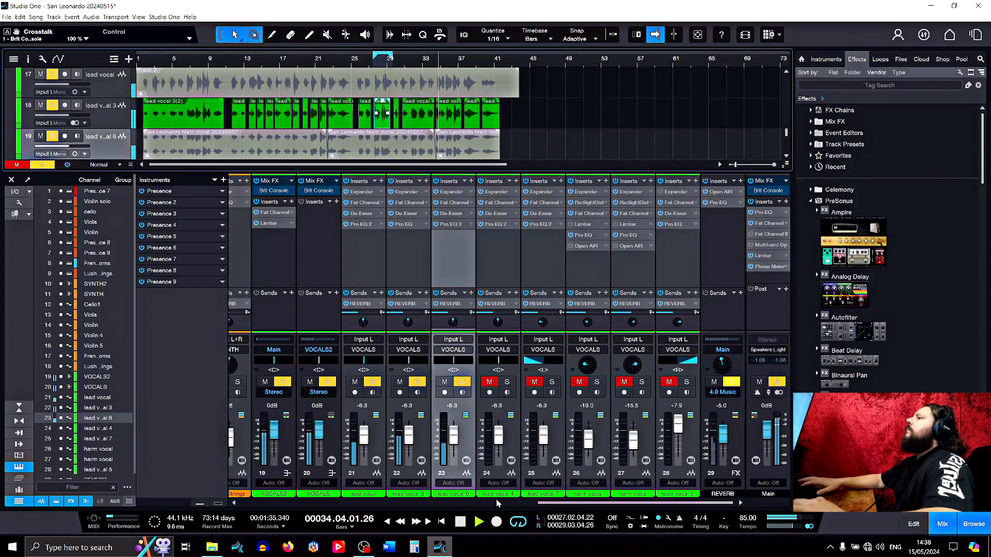
key(space)
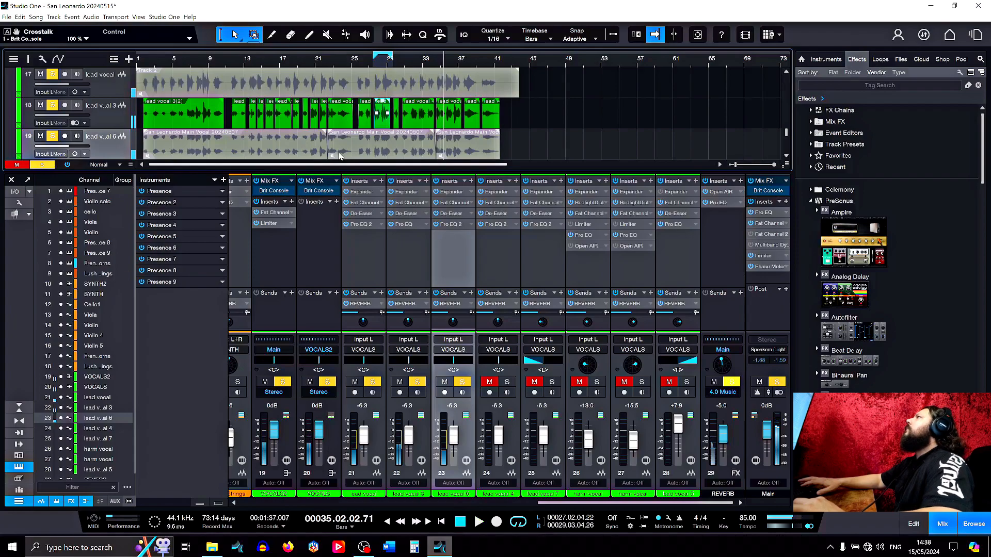
- Audition earlier vocal passages starting from about bars 22, 20 and 16
click(328, 66)
key(space)
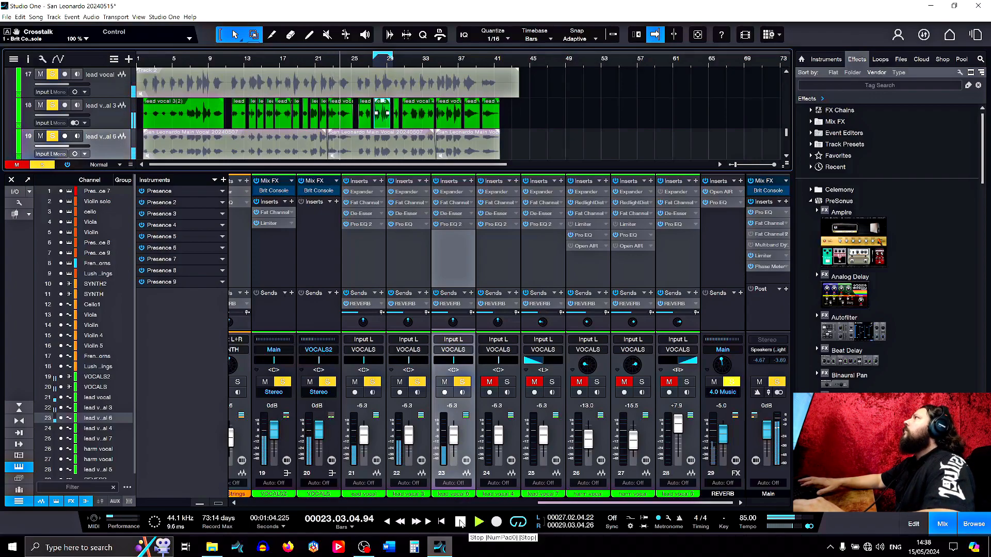
click(460, 523)
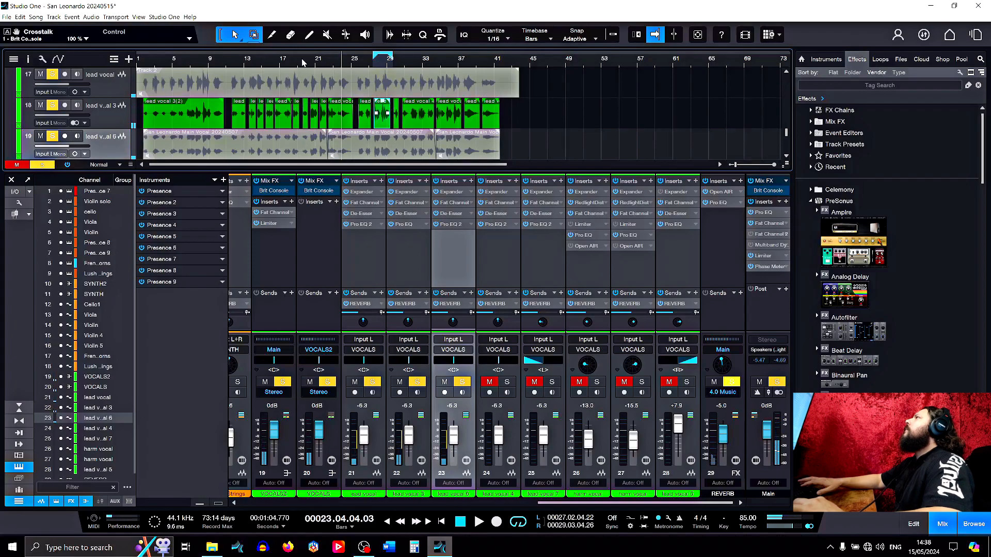
click(310, 64)
click(478, 522)
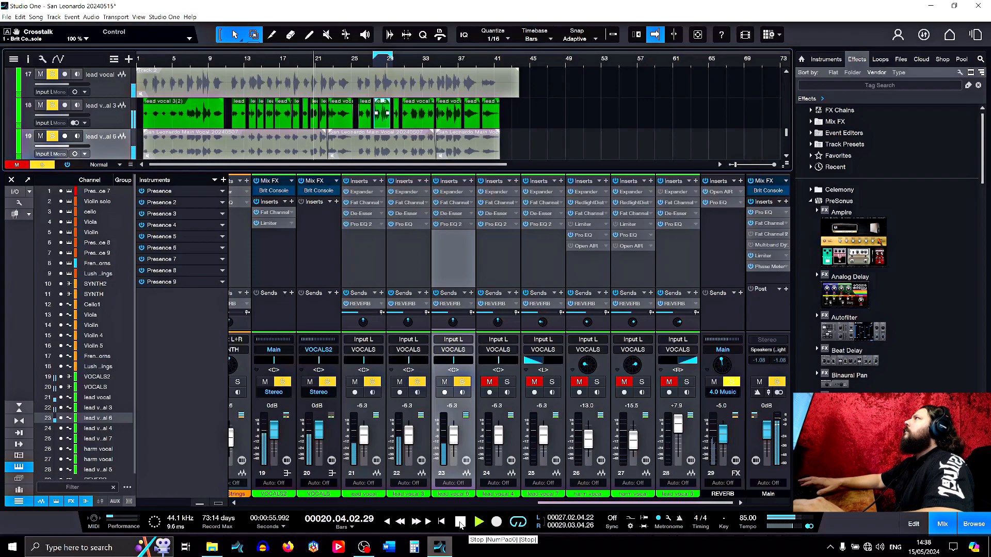
click(460, 523)
click(275, 62)
click(478, 522)
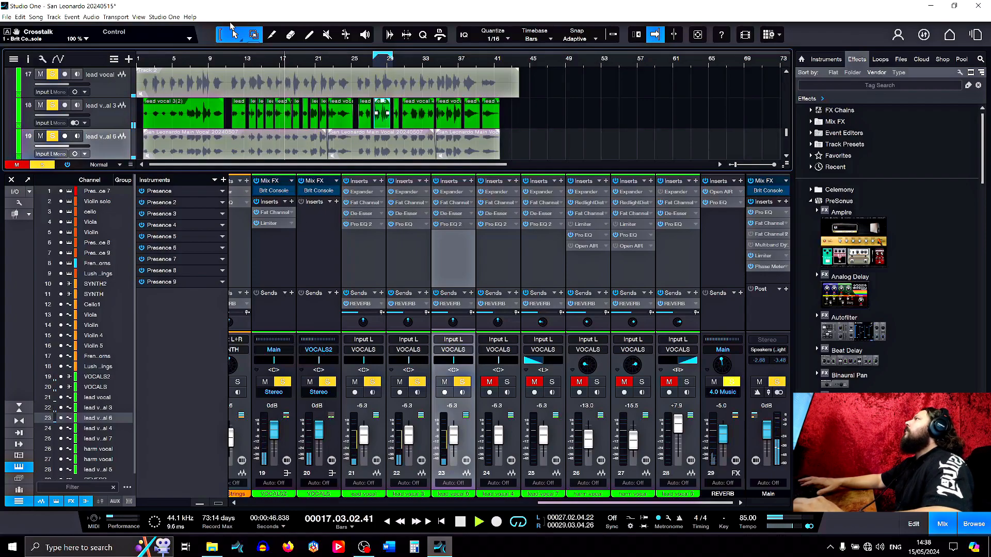
- Find the passage around bar 15 during playback and set the loop range from 15.02.04.02 to 19.02.01.00
click(255, 63)
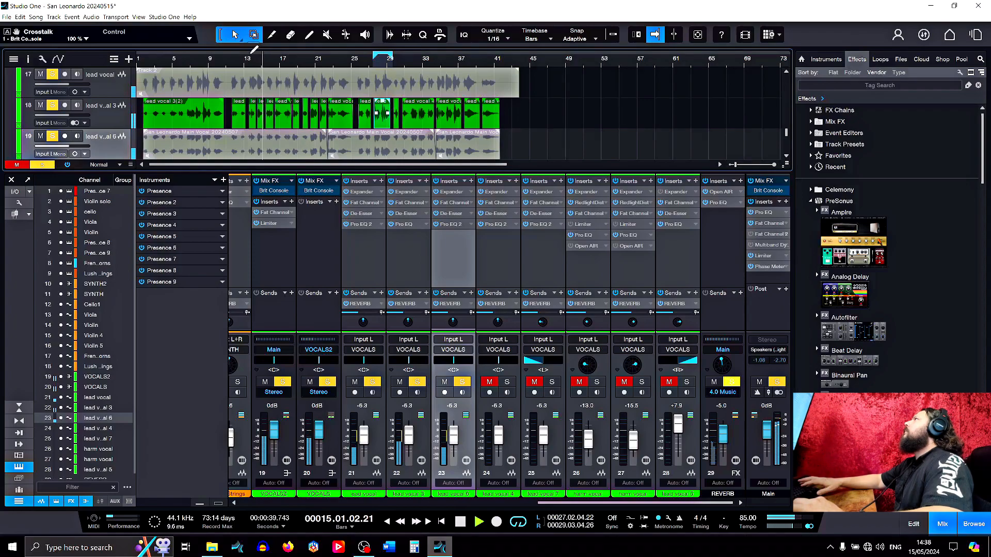
click(246, 59)
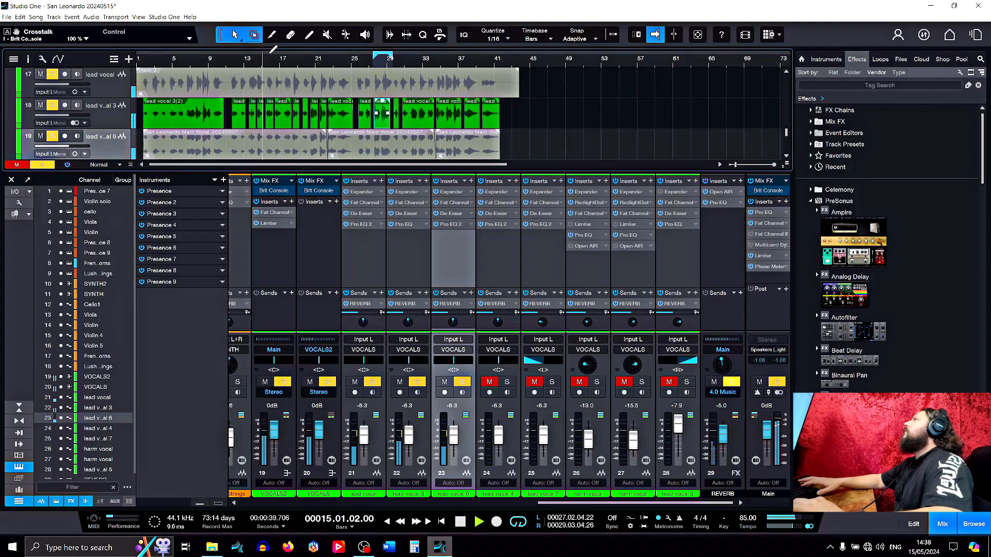
drag(270, 51, 304, 52)
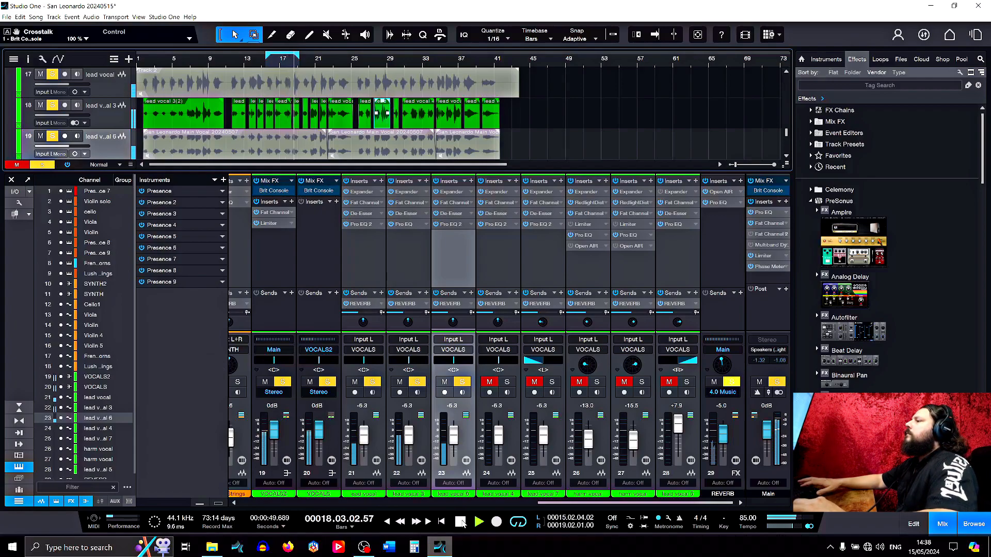
key(f)
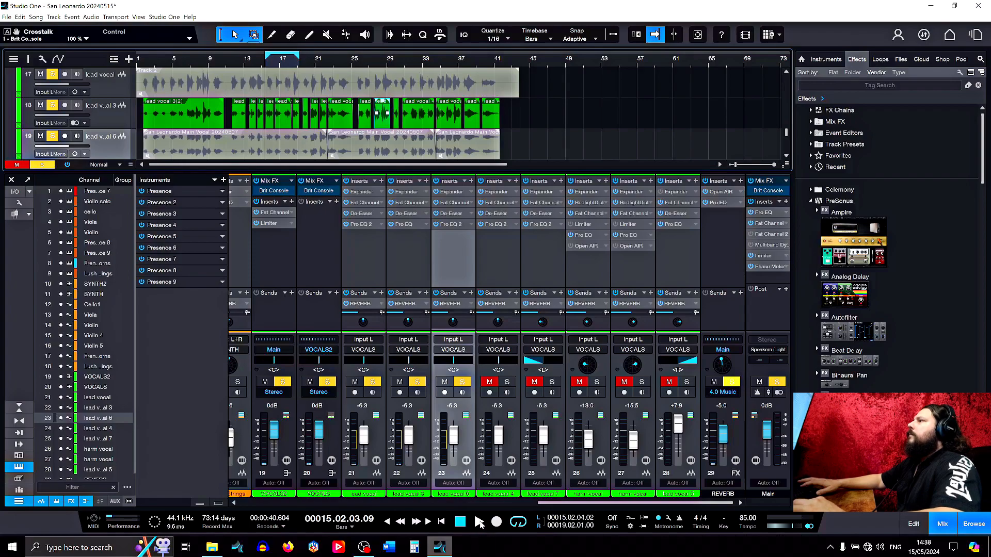
- Open the Expander on lead vocal 3 and compare the passage with it bypassed and enabled
click(413, 264)
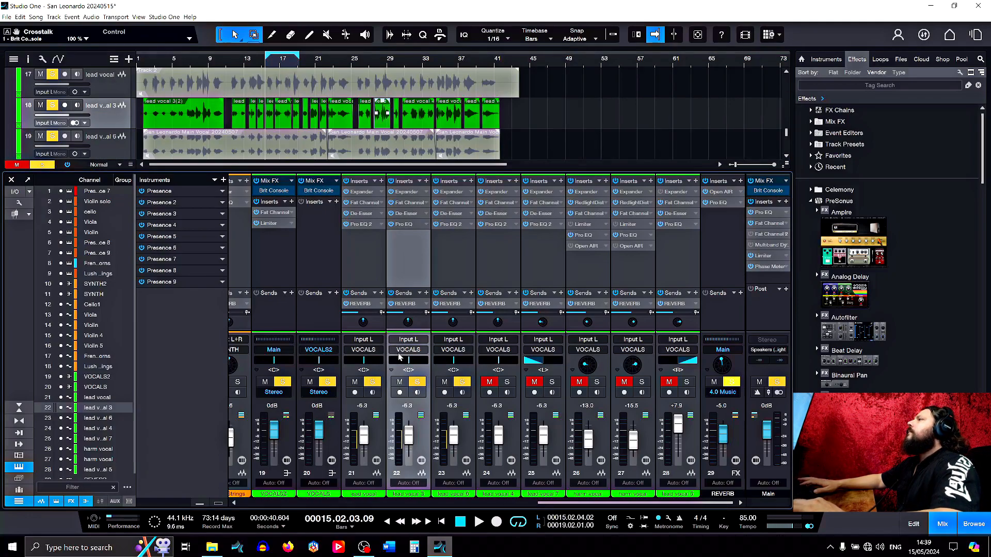
click(408, 192)
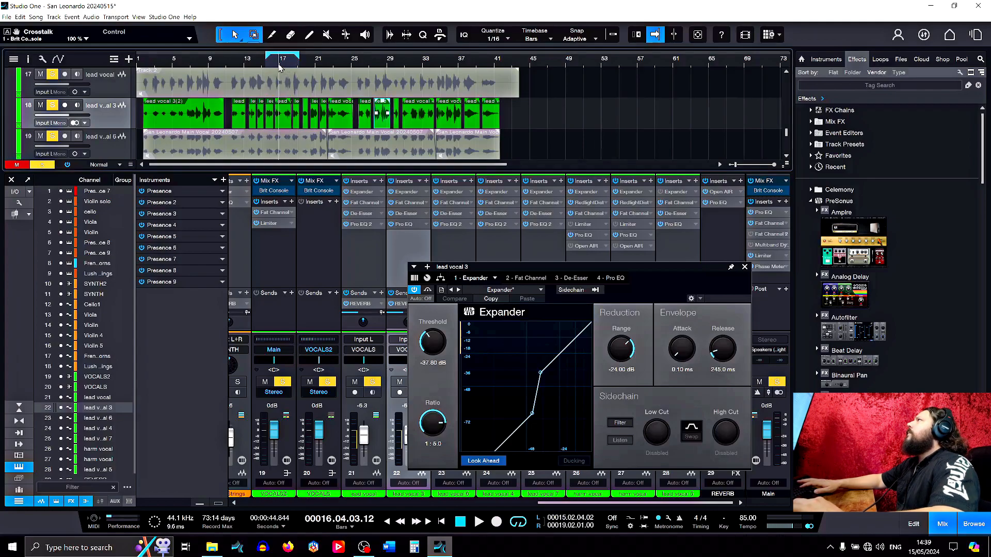
click(414, 290)
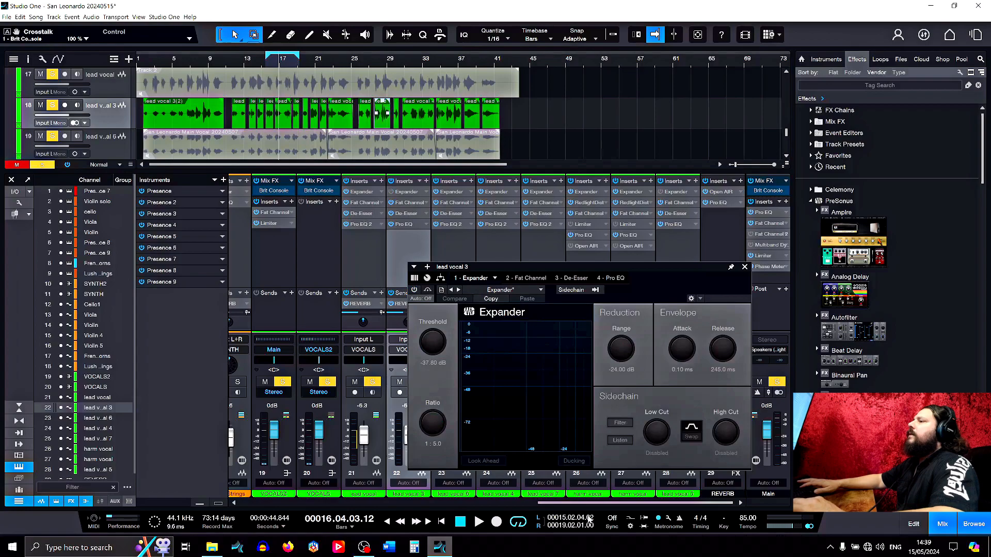
click(480, 522)
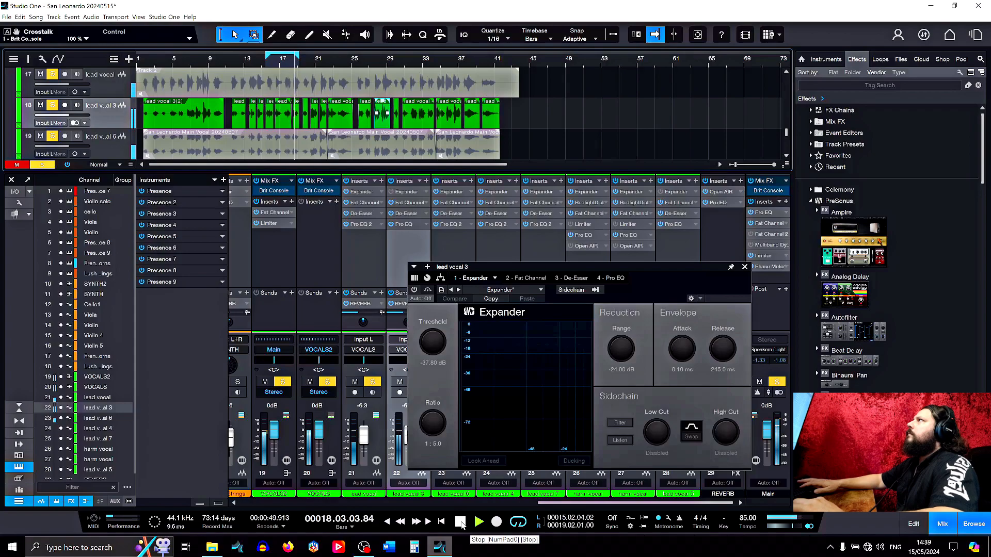
click(461, 522)
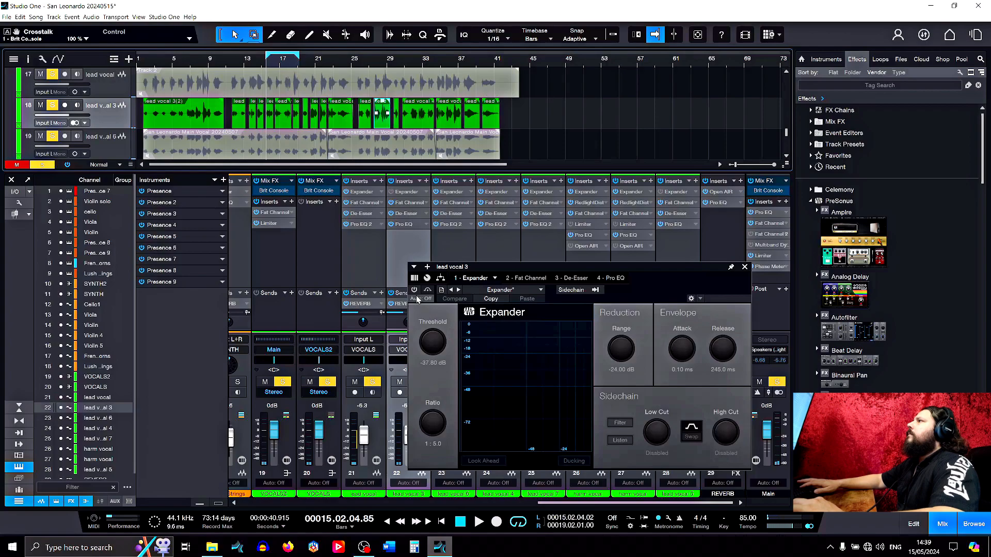
click(479, 523)
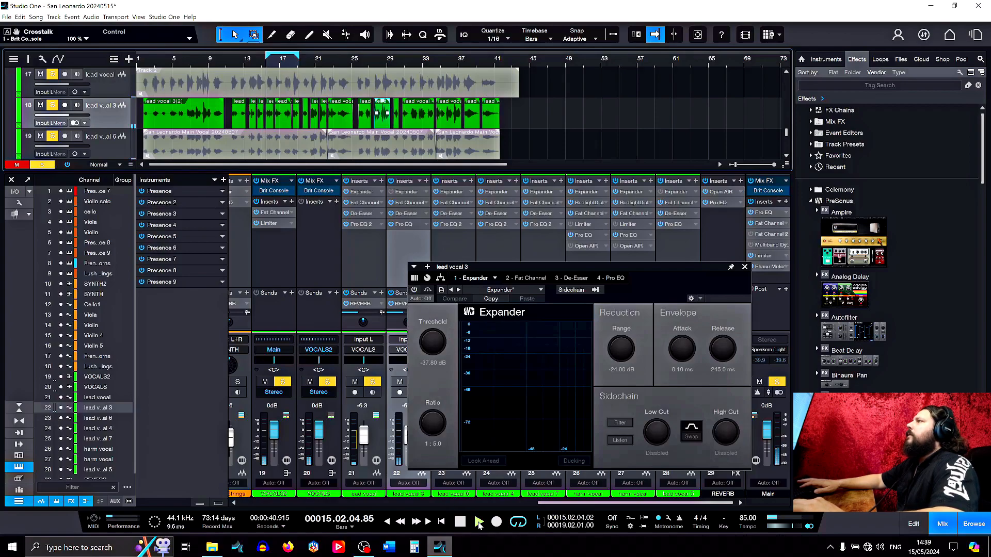
click(414, 290)
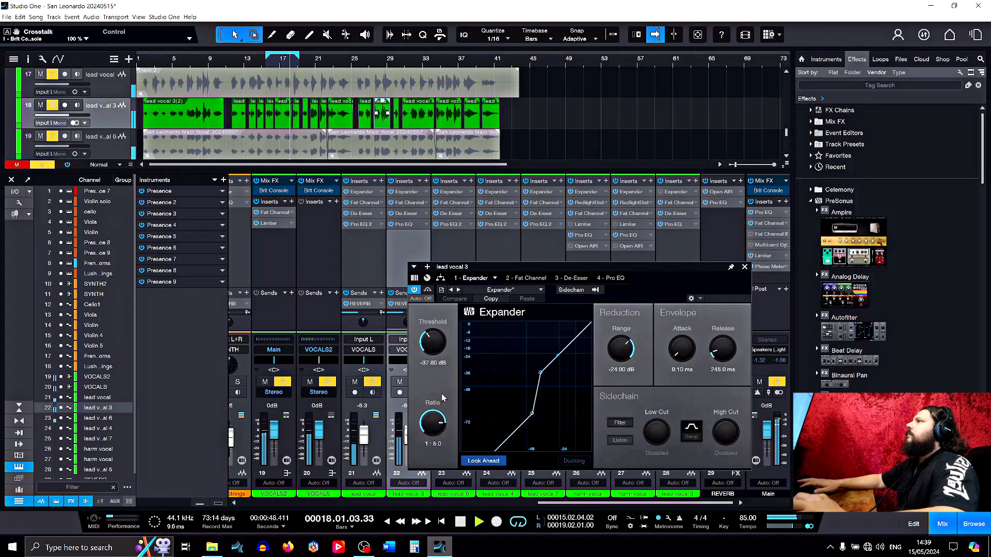
click(461, 522)
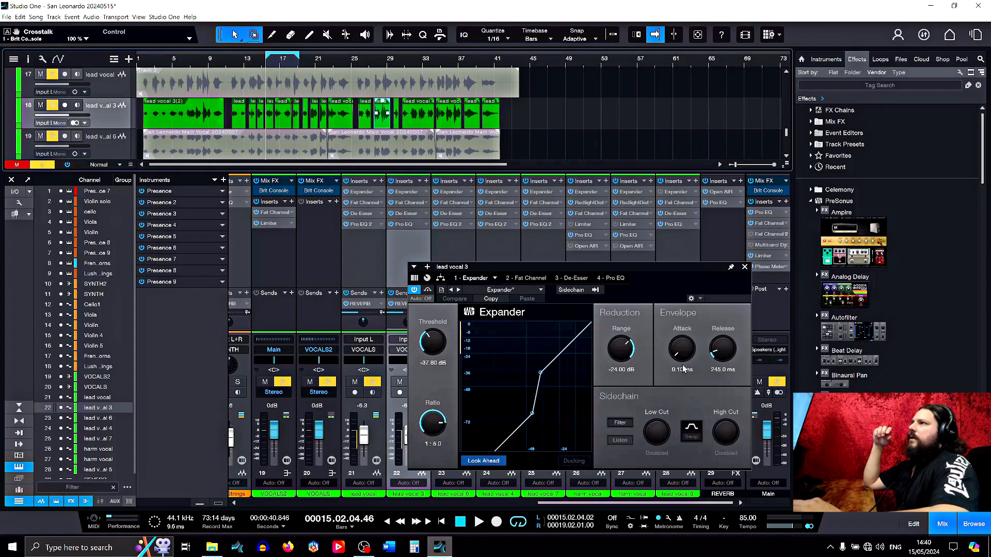
- Try Expander attack times of 5.10 and 10.1 ms, return to 0.10 ms, and toggle Look Ahead off and on
click(686, 350)
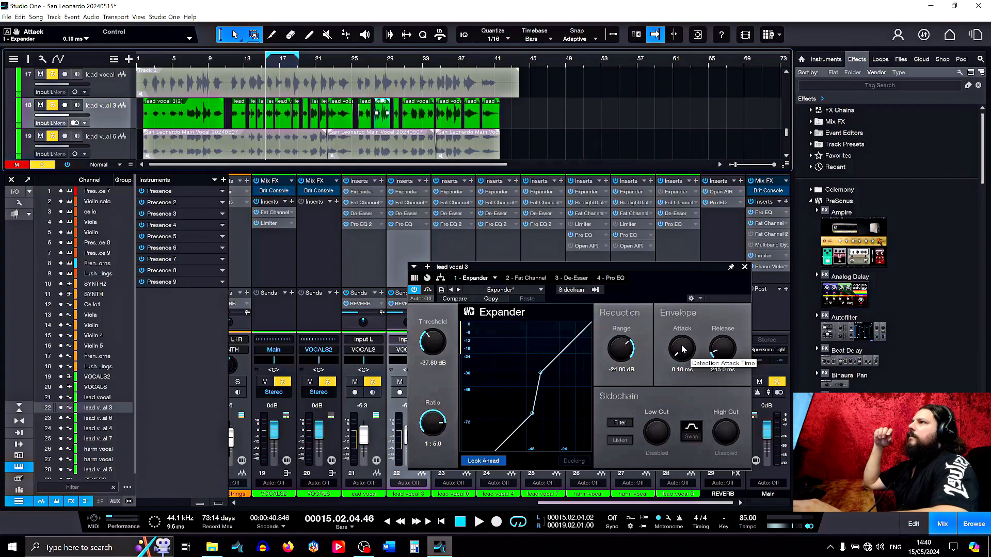
scroll(682, 350, up, 1)
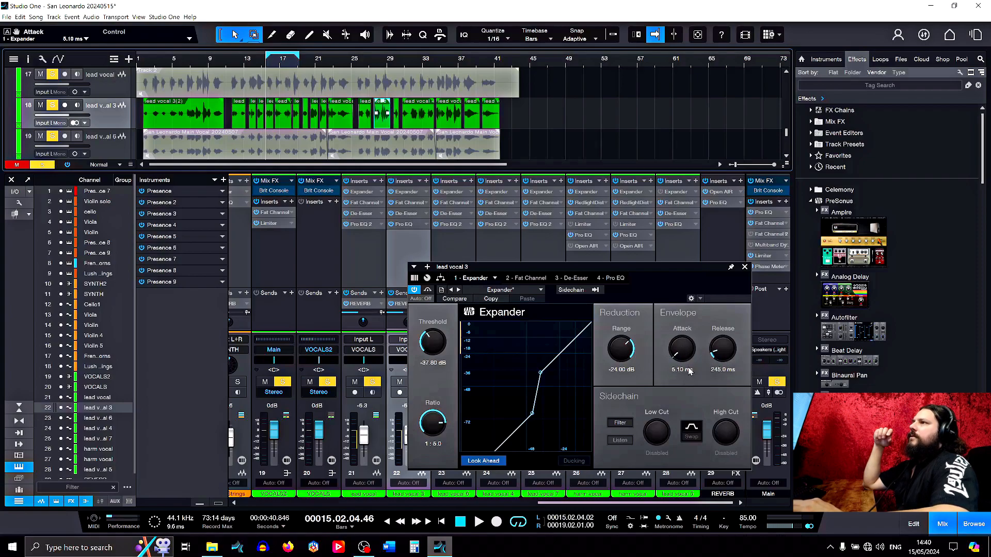
scroll(684, 353, up, 1)
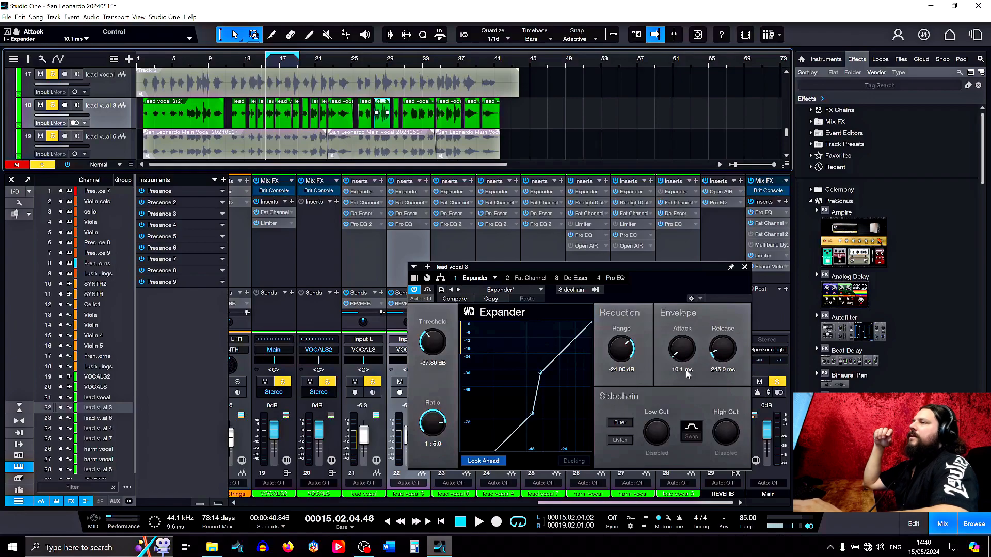
scroll(674, 371, down, 2)
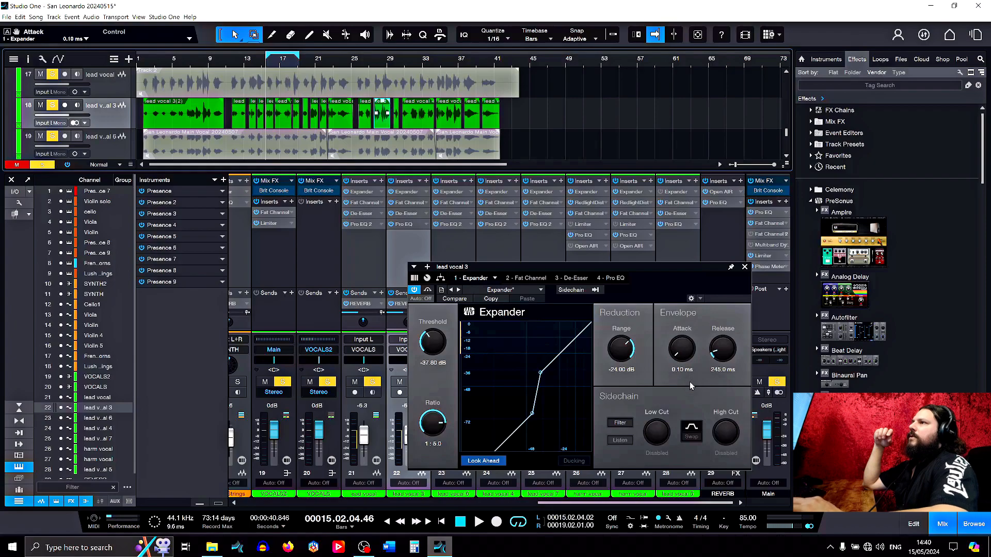
click(484, 462)
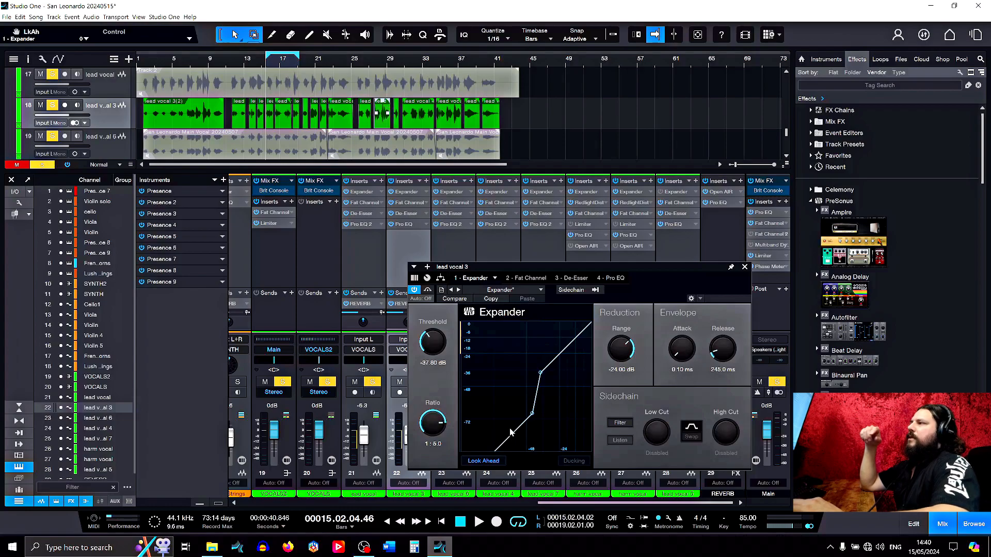
click(482, 461)
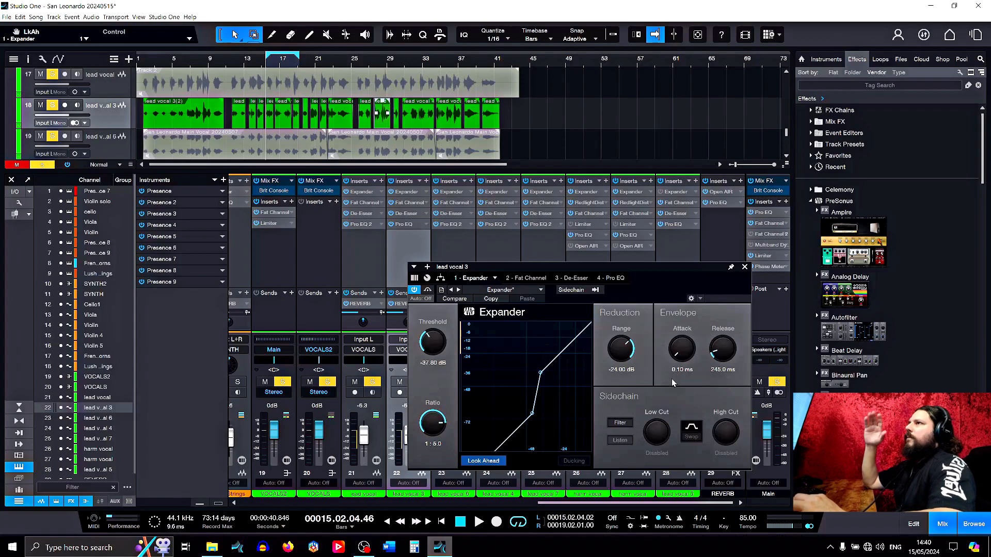
- Open the Fat Channel on lead vocal 3 and browse its available compressor models
click(527, 279)
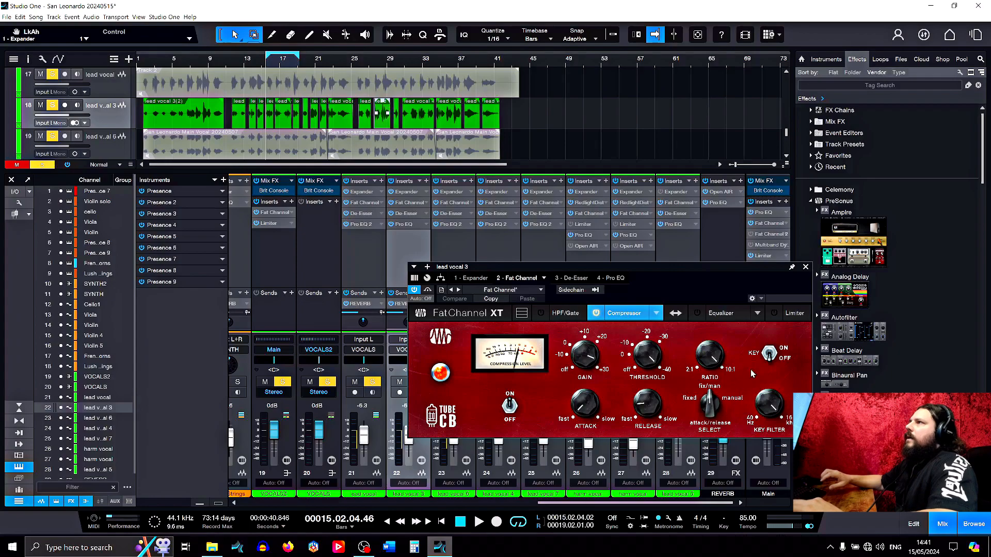
click(654, 314)
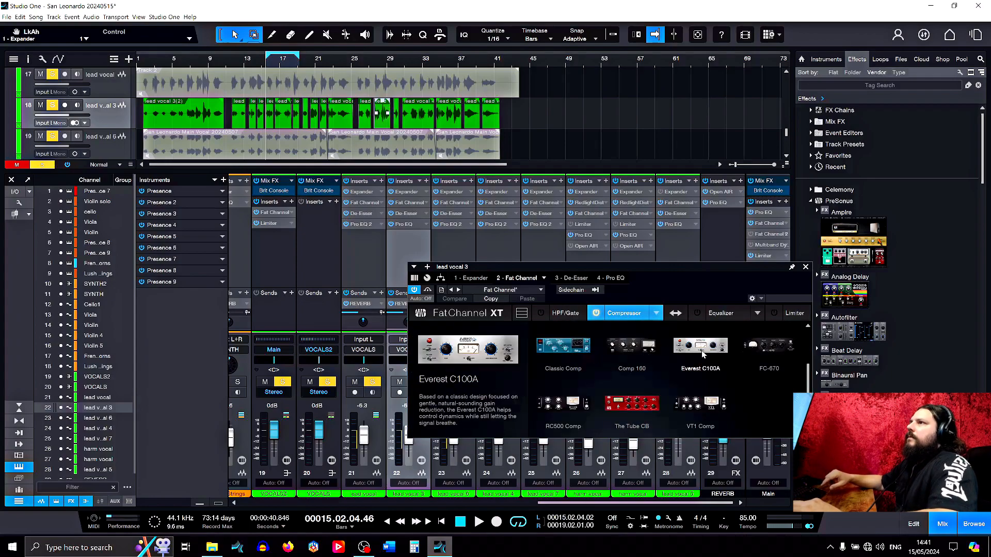
scroll(755, 369, up, 1)
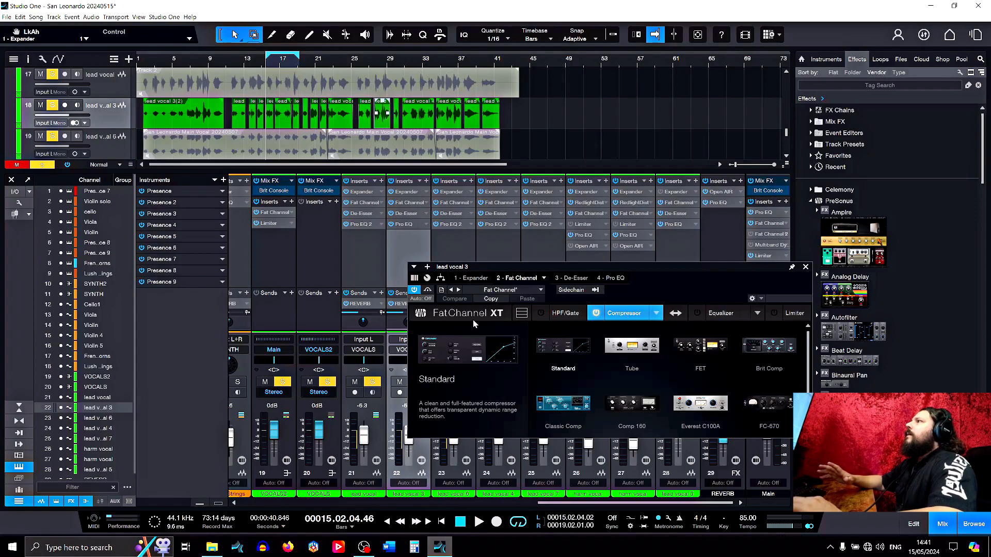
- Leave the compressor model list and inspect the Fat Channel's Brit Comp settings on the VOCALS2 bus
click(799, 273)
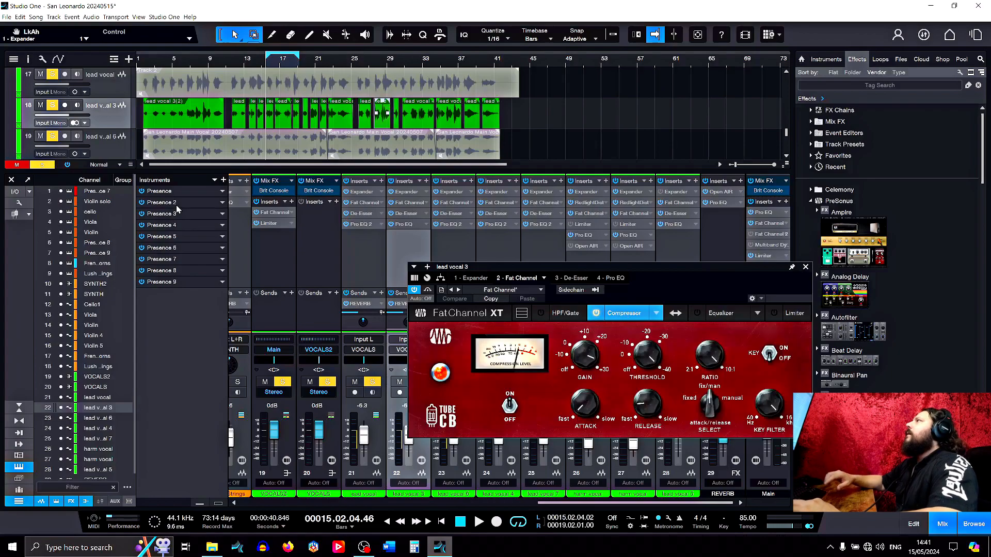
click(806, 268)
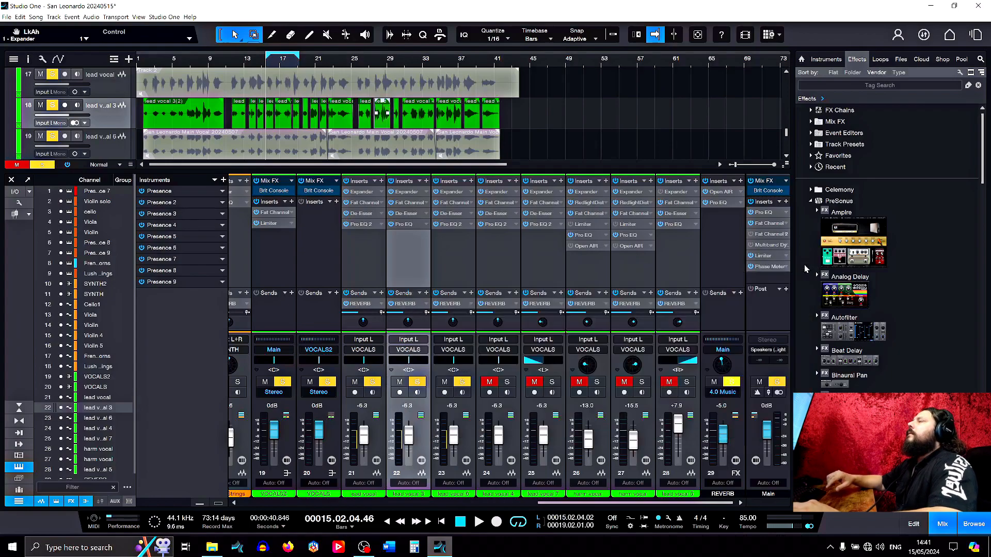
click(273, 217)
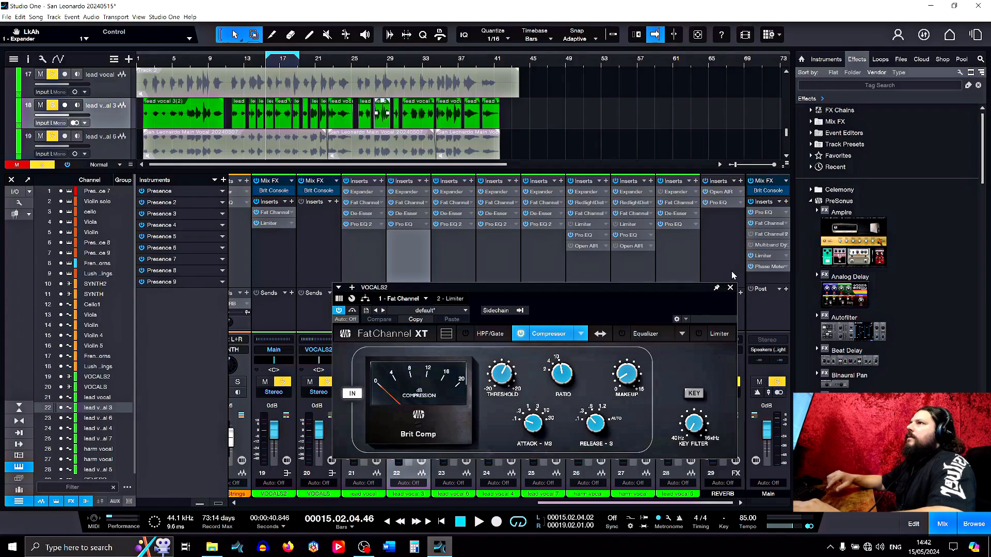
click(731, 288)
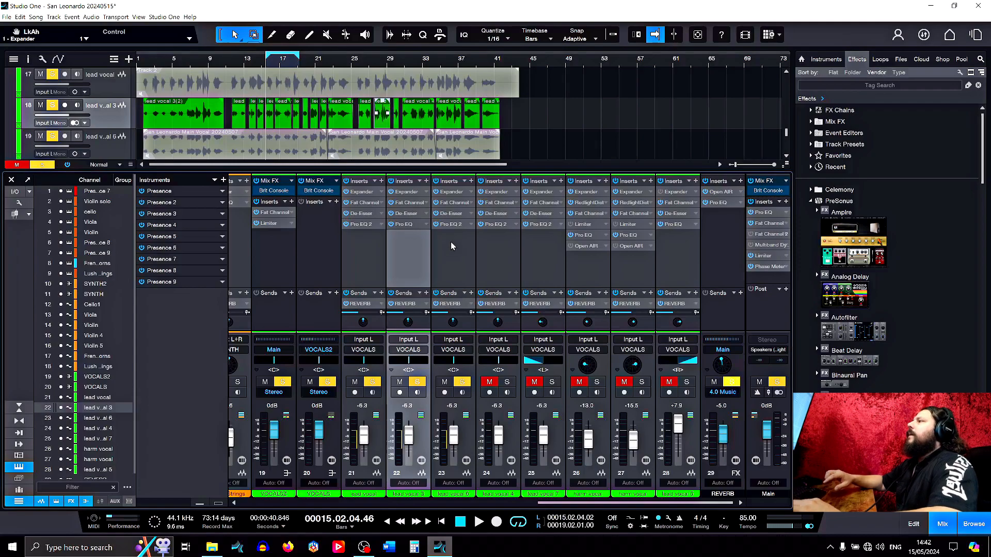
- Reopen the Fat Channel on lead vocal 3 and play the looped passage several times through its Tube compressor
click(407, 192)
click(526, 278)
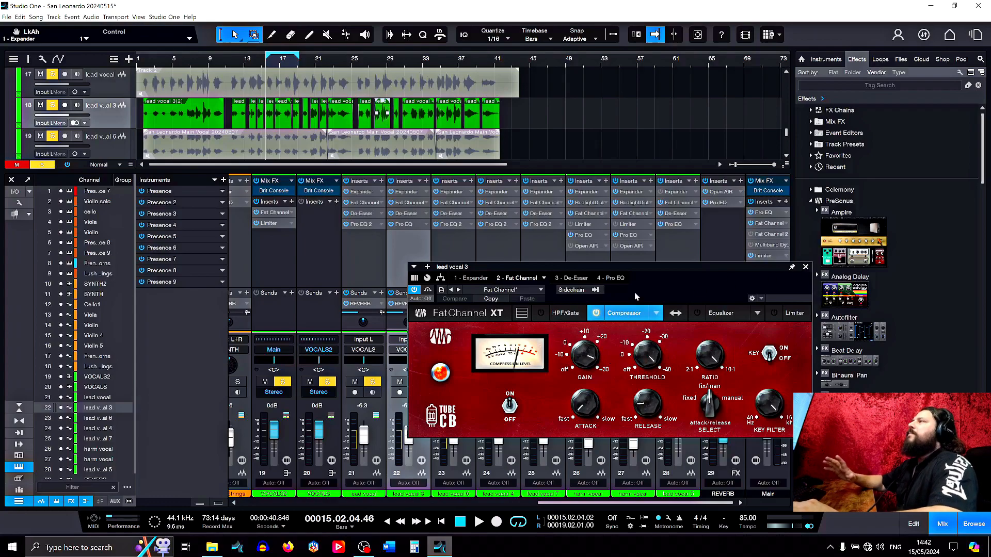
click(479, 523)
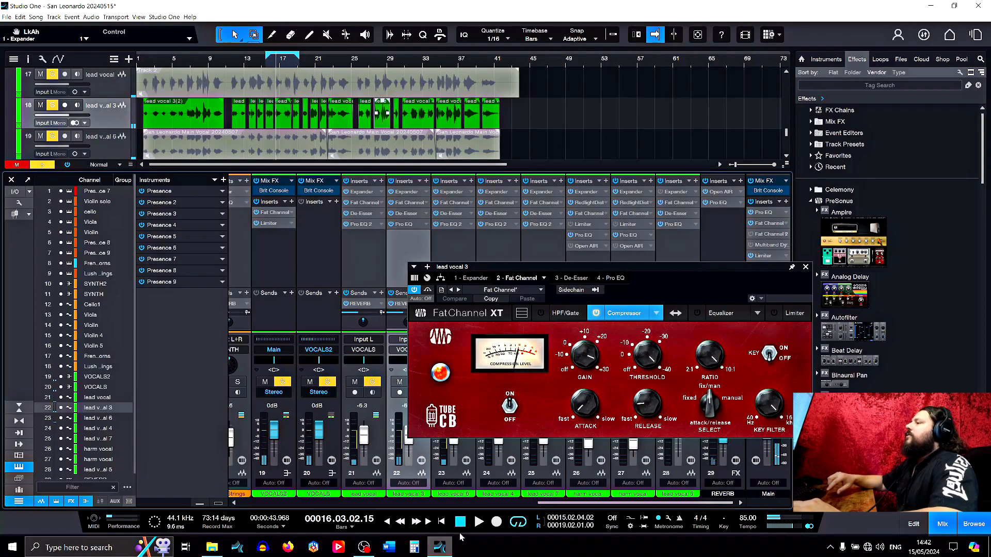
click(461, 523)
click(479, 523)
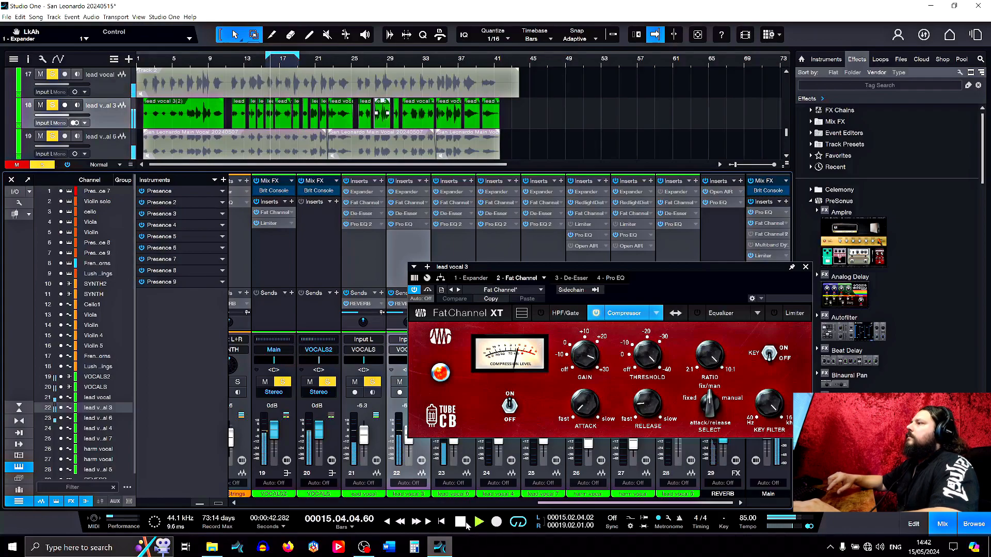
click(461, 523)
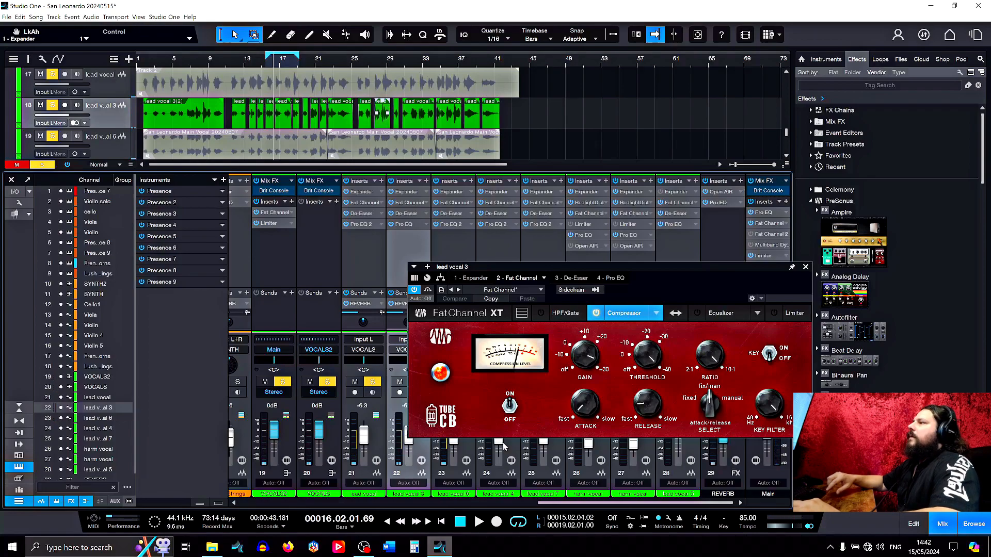
click(463, 522)
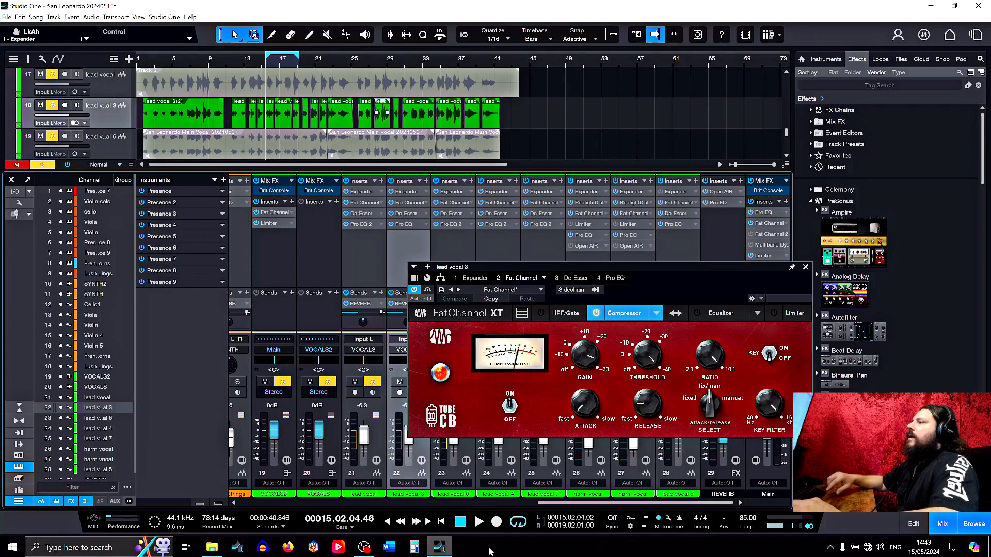
click(479, 522)
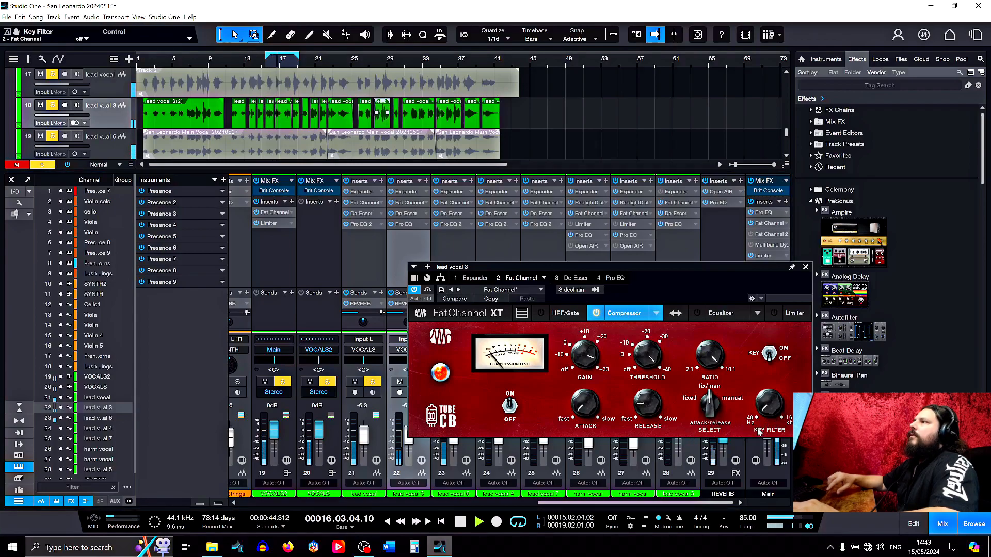
click(459, 523)
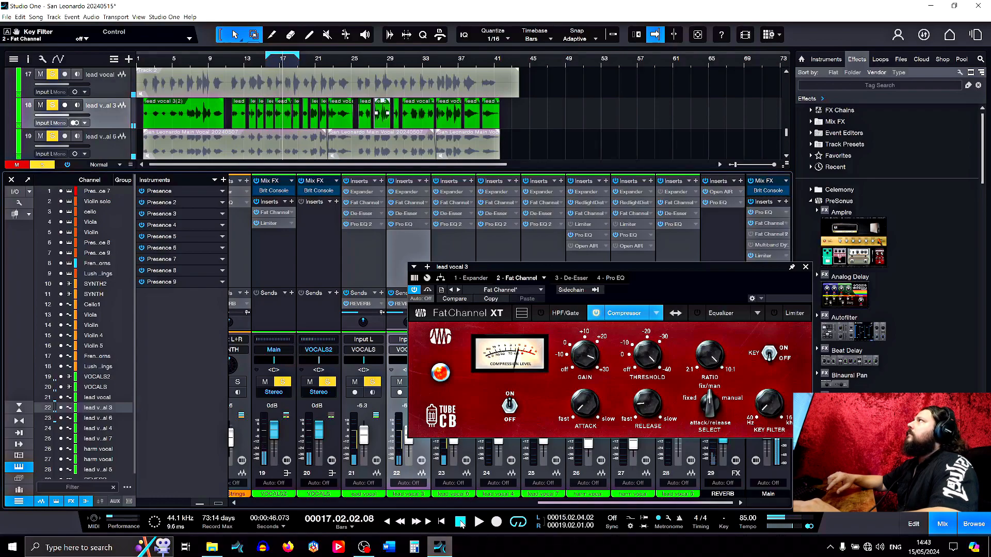
key(space)
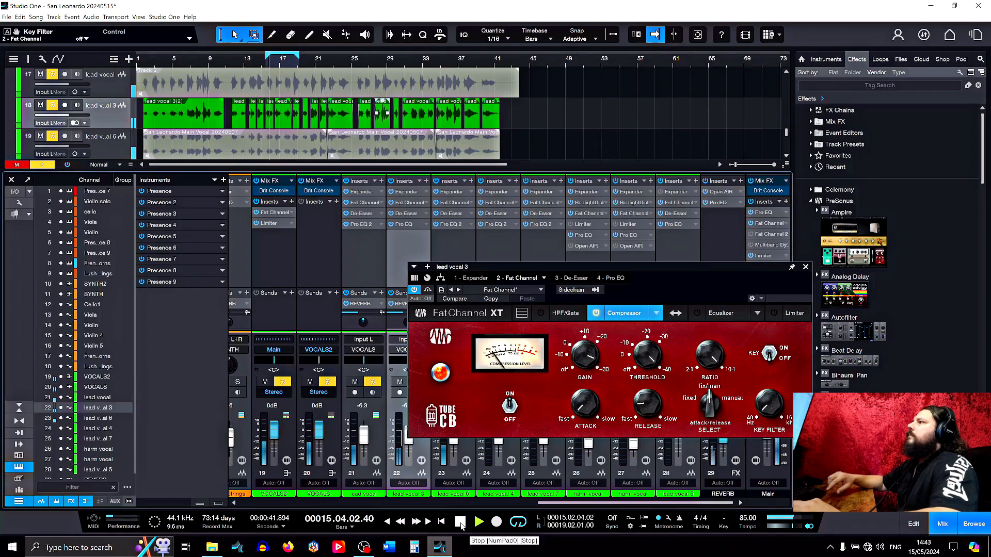
key(space)
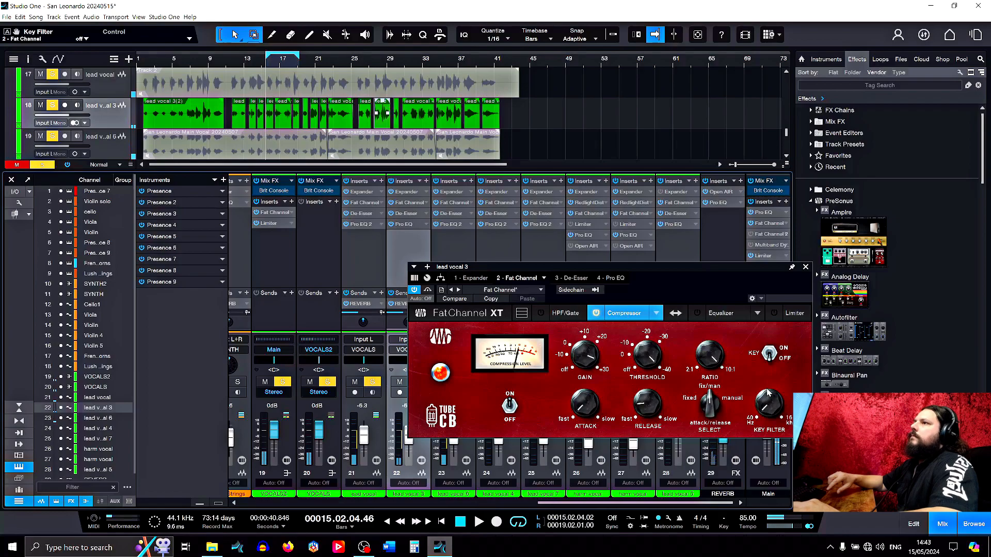
- Set the Tube compressor's key filter on lead vocal 3 to 16 kHz and play the passage
drag(767, 405, 767, 341)
click(479, 523)
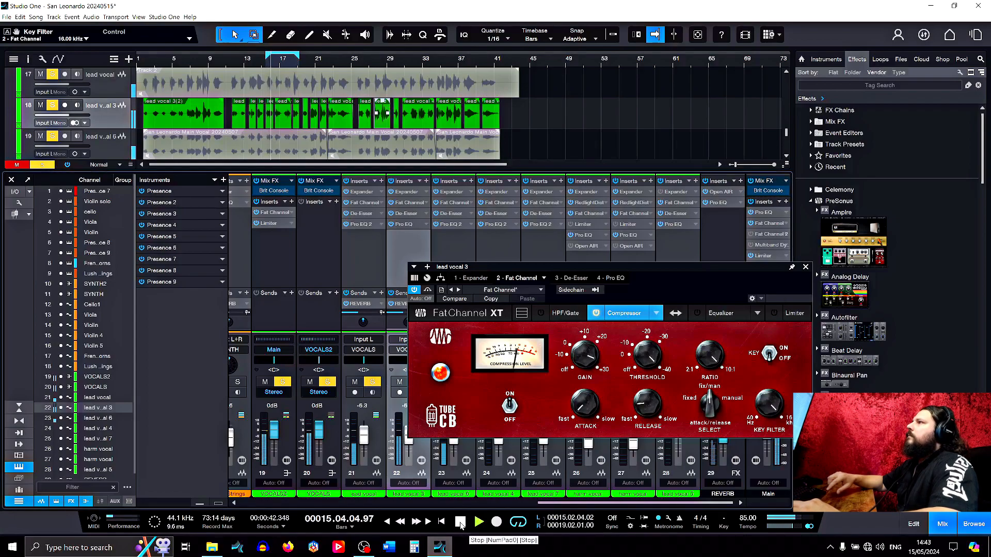
click(461, 523)
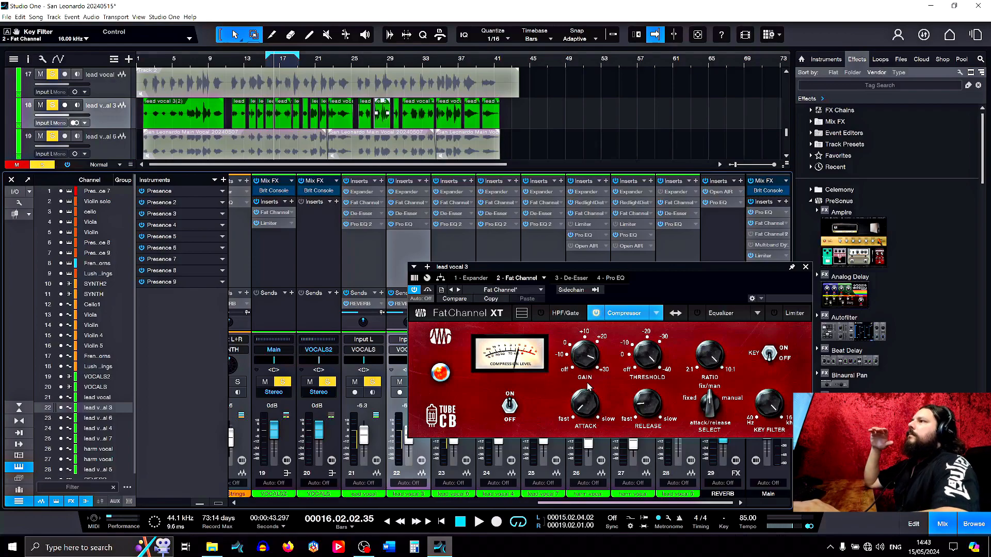
- Open the De-Esser on lead vocal 3 and compare the looped passage with it enabled and bypassed
click(573, 278)
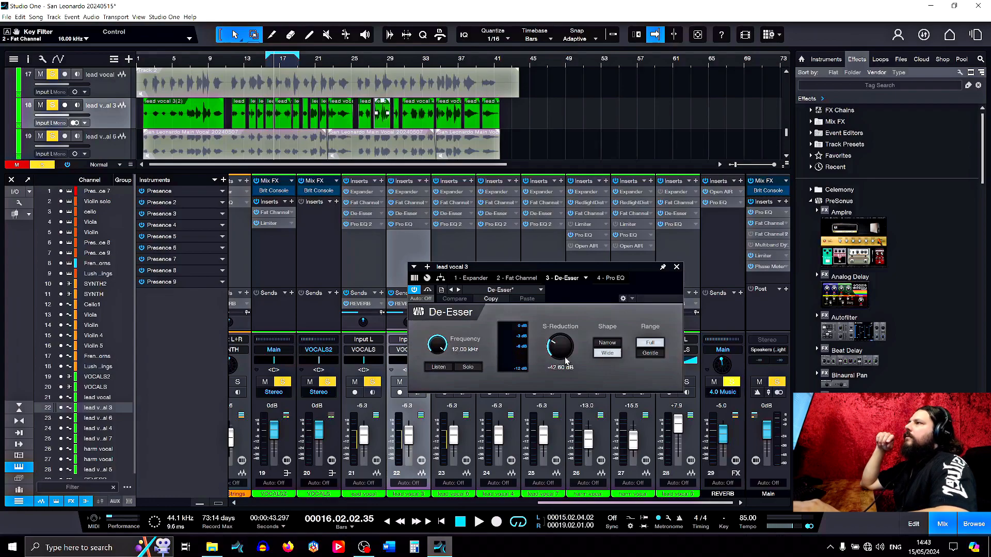
key(space)
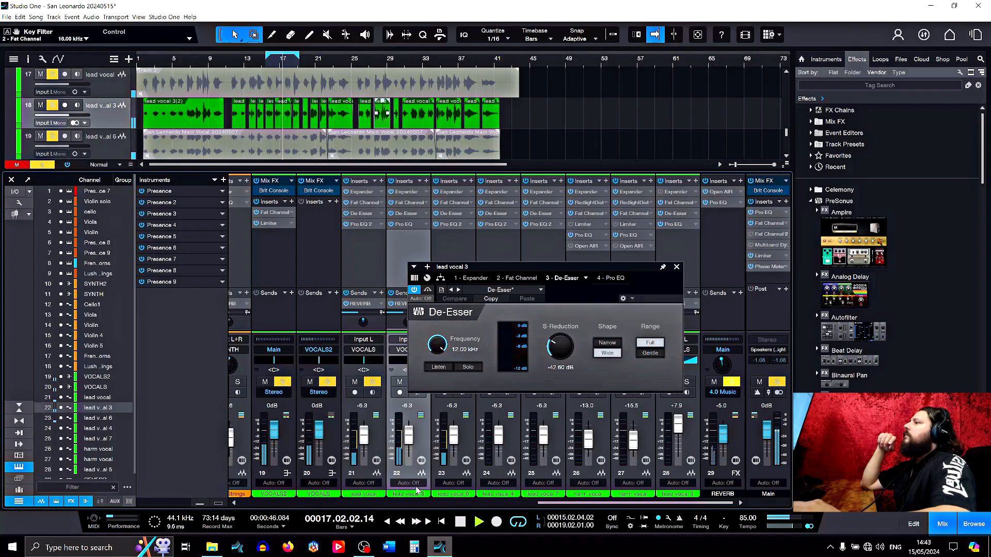
click(460, 522)
click(427, 290)
click(478, 522)
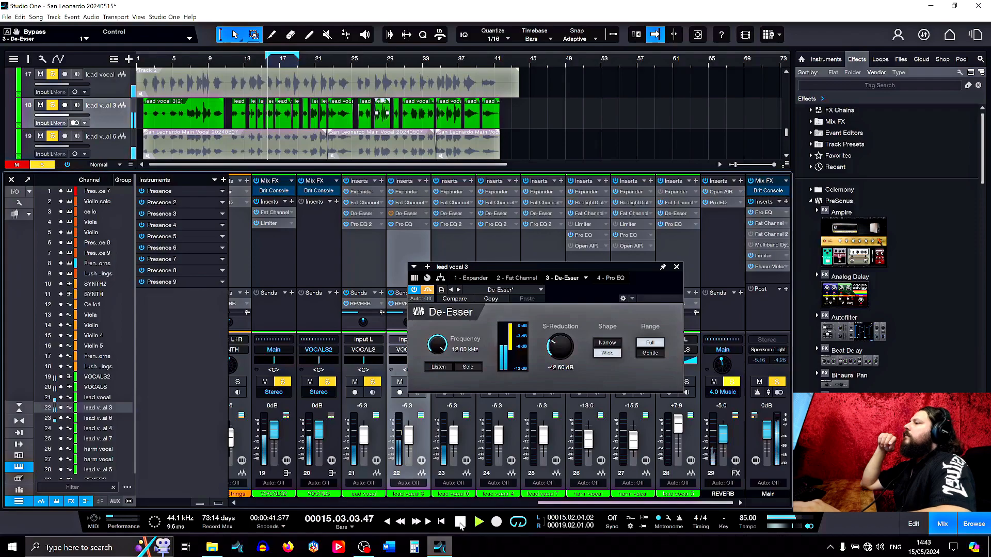
click(460, 523)
click(479, 522)
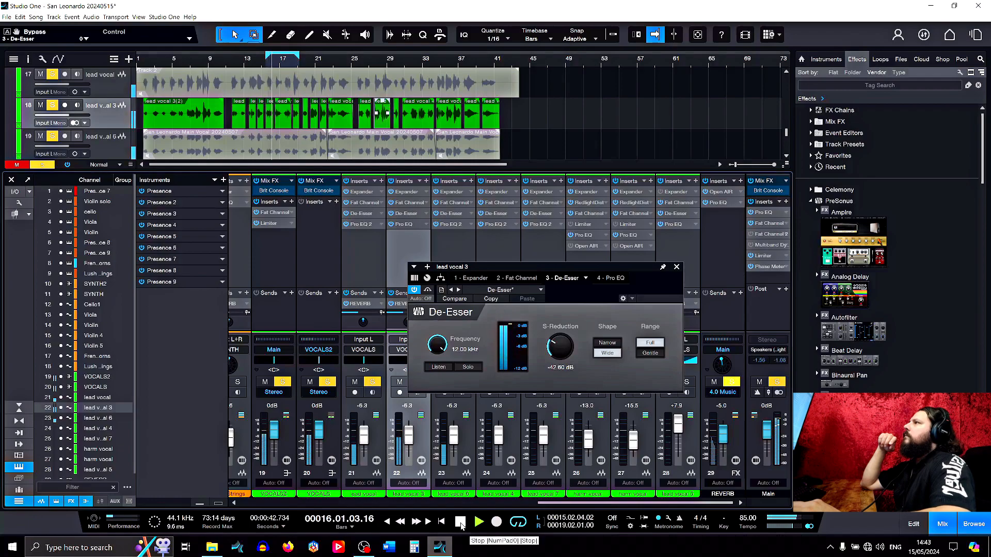
click(460, 522)
click(427, 290)
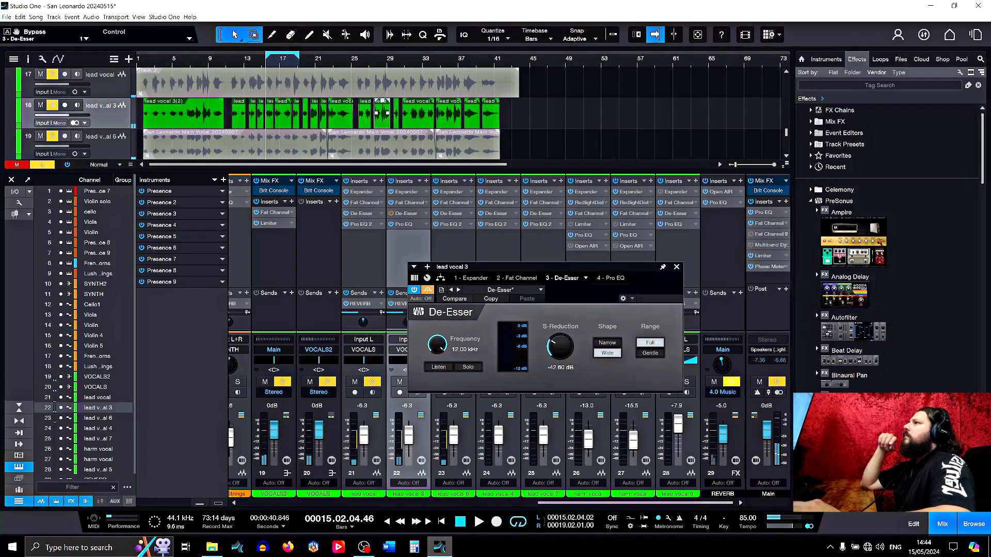
click(479, 523)
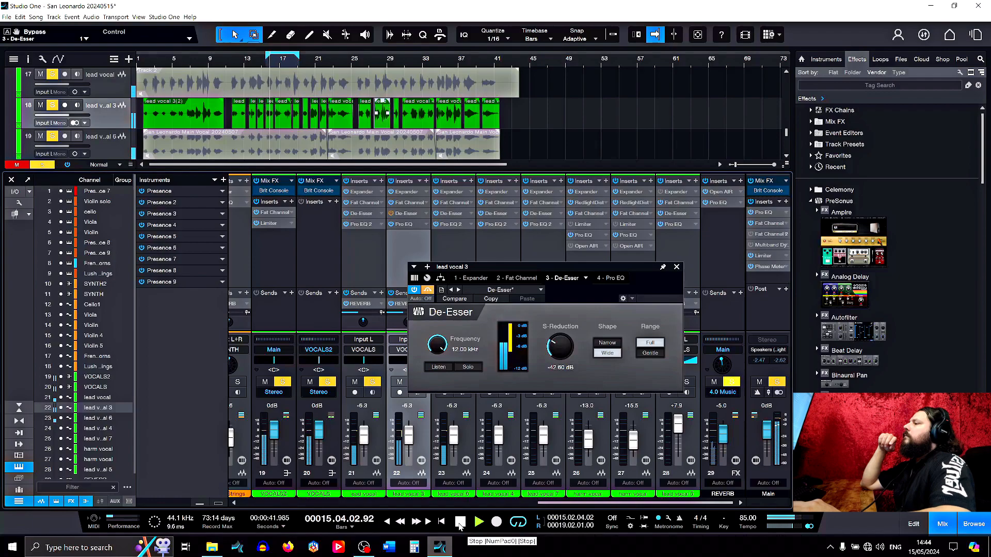
click(460, 522)
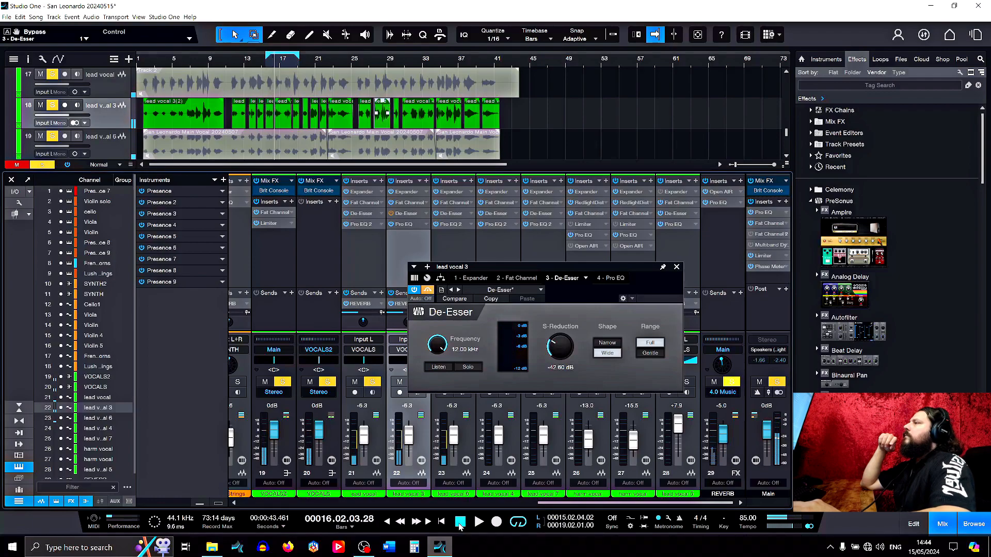
click(460, 523)
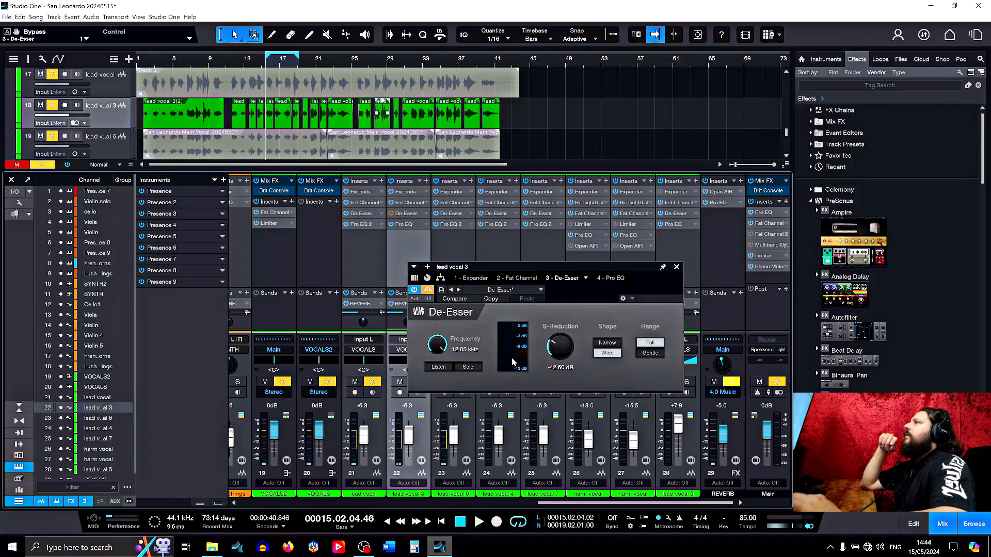
- Play the loop with the De-Esser deactivated, reactivate it, and toggle its bypass on and off during playback
click(413, 291)
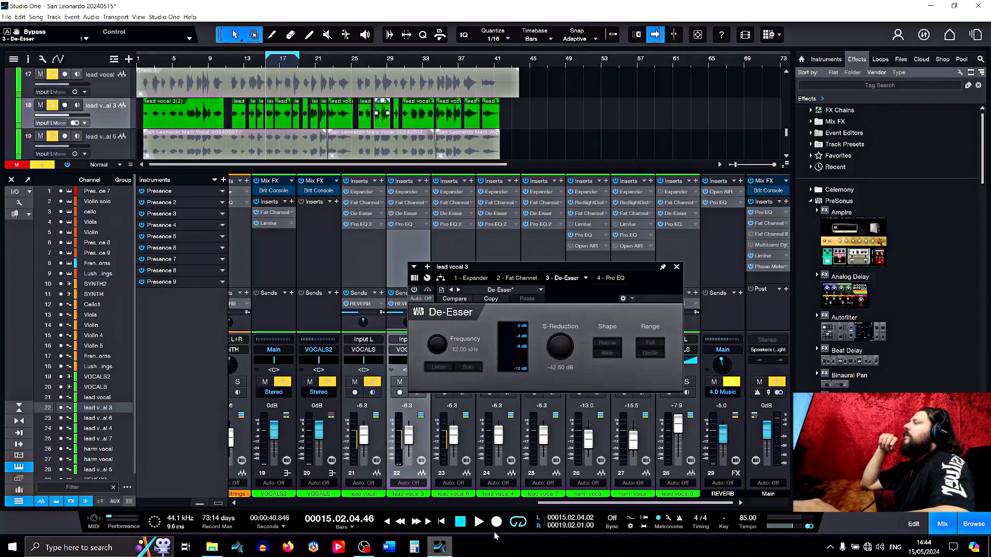
click(479, 523)
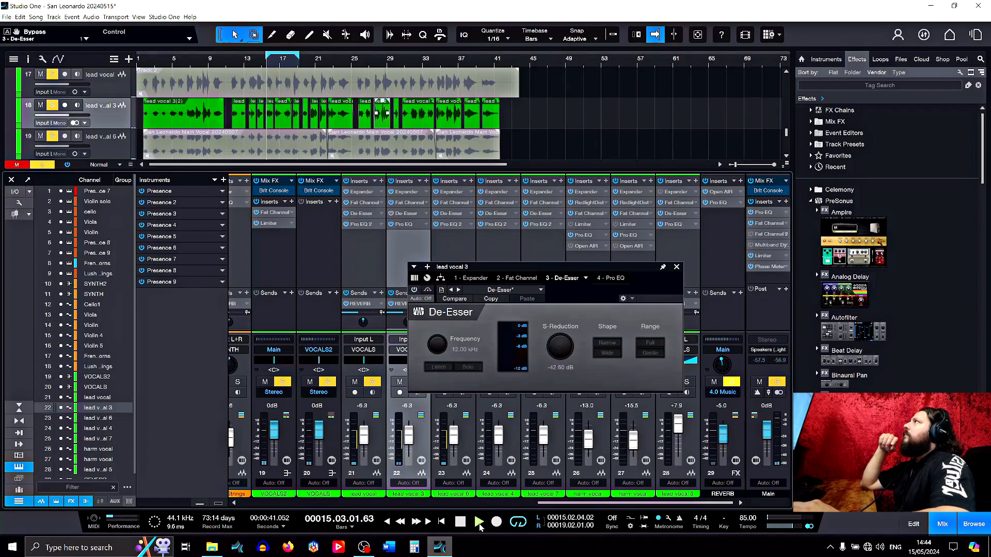
click(415, 291)
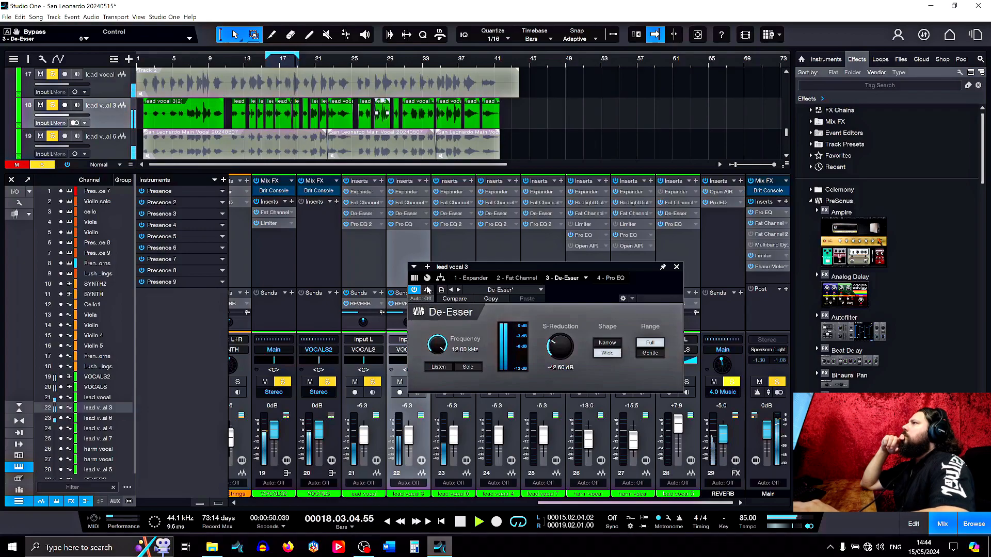
click(428, 291)
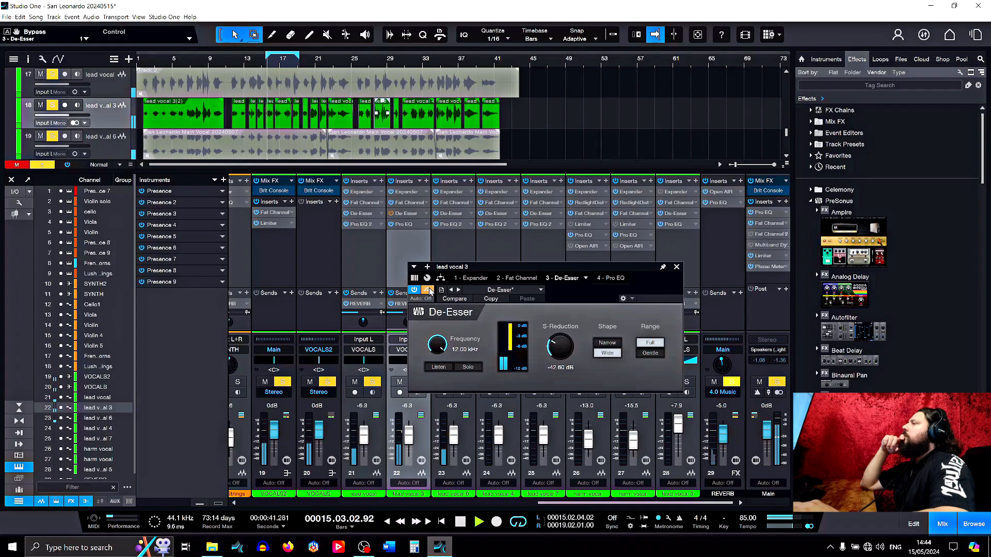
click(428, 291)
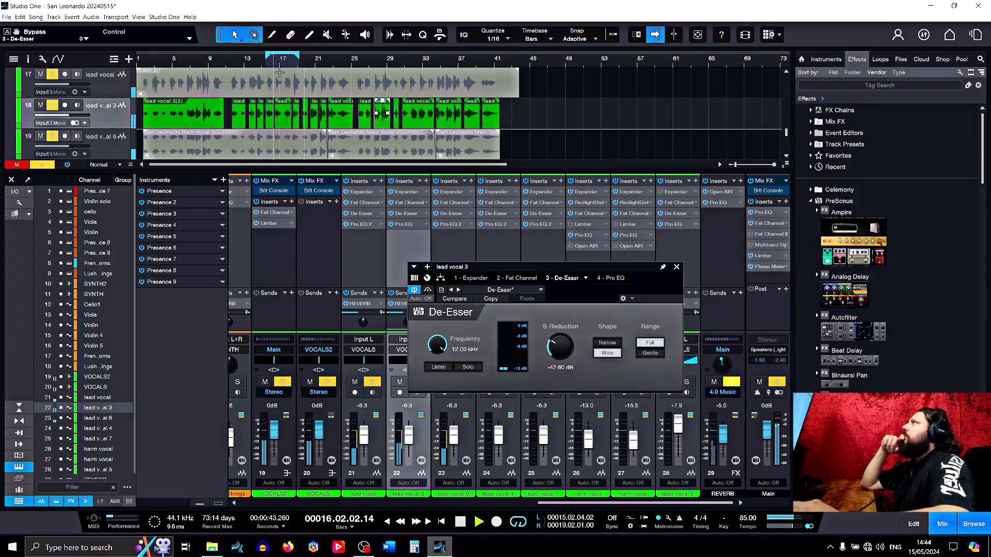
- Shorten the loop to end at 16.02.01.88, compare the De-Esser bypassed and active, and leave it active
mouse_move(272, 57)
mouse_down()
mouse_move(314, 57)
mouse_move(277, 56)
mouse_up()
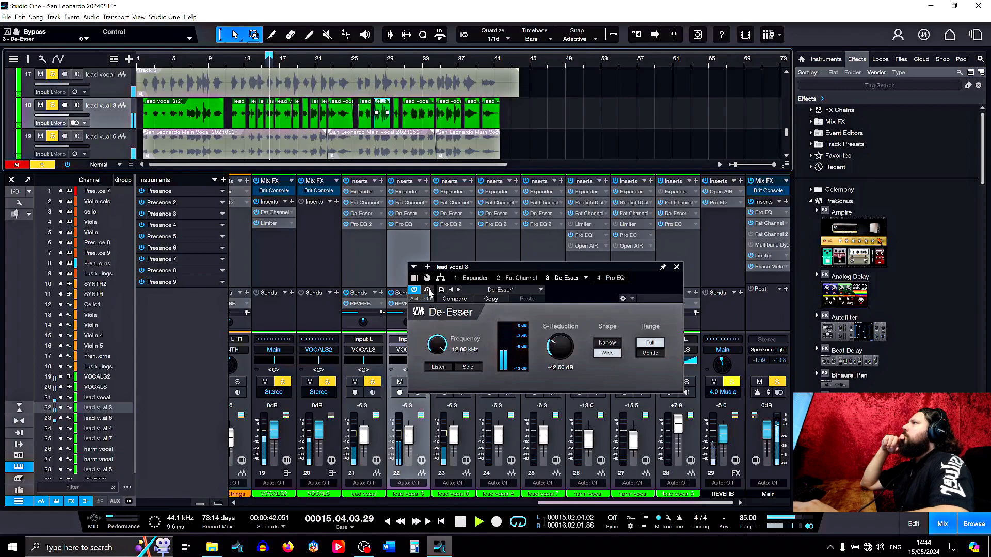
click(428, 291)
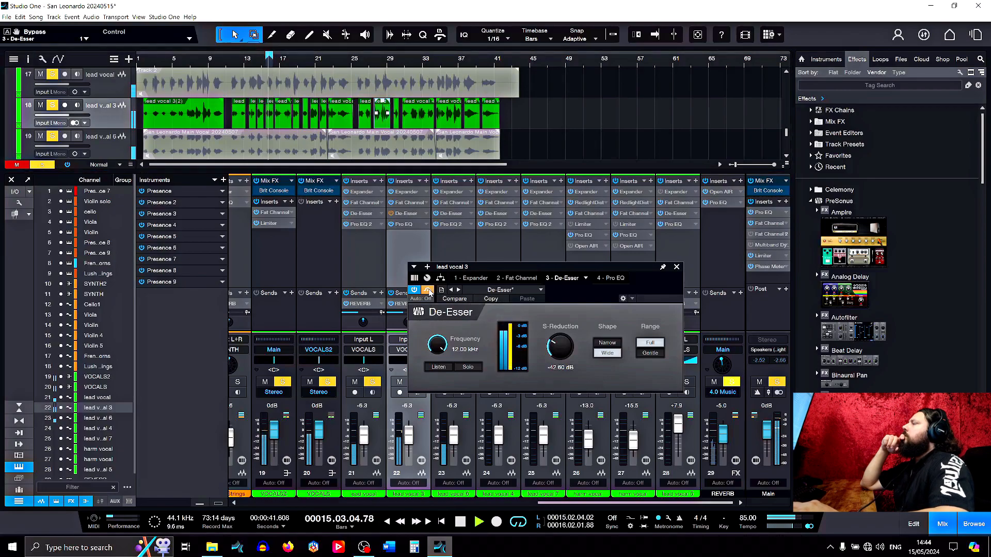
click(428, 291)
click(428, 292)
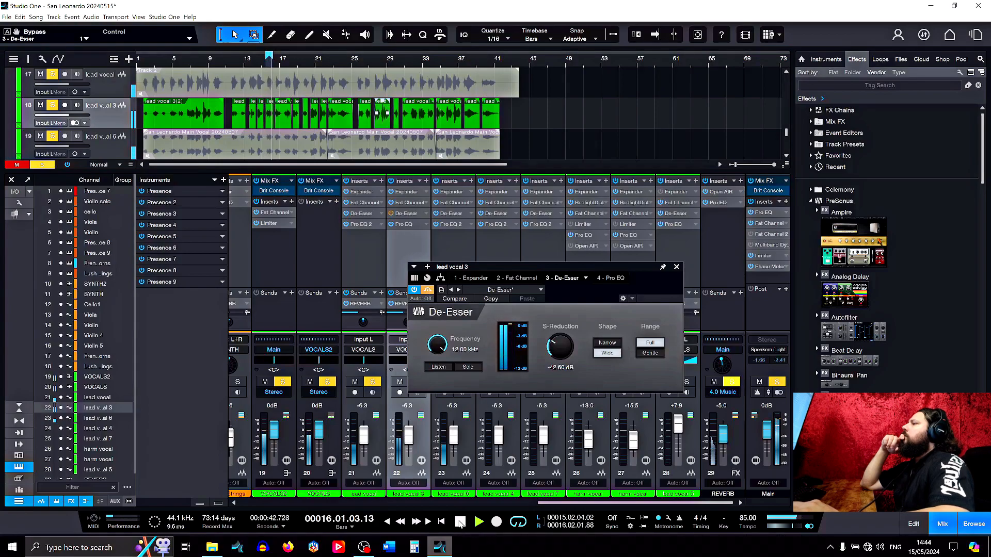
key(space)
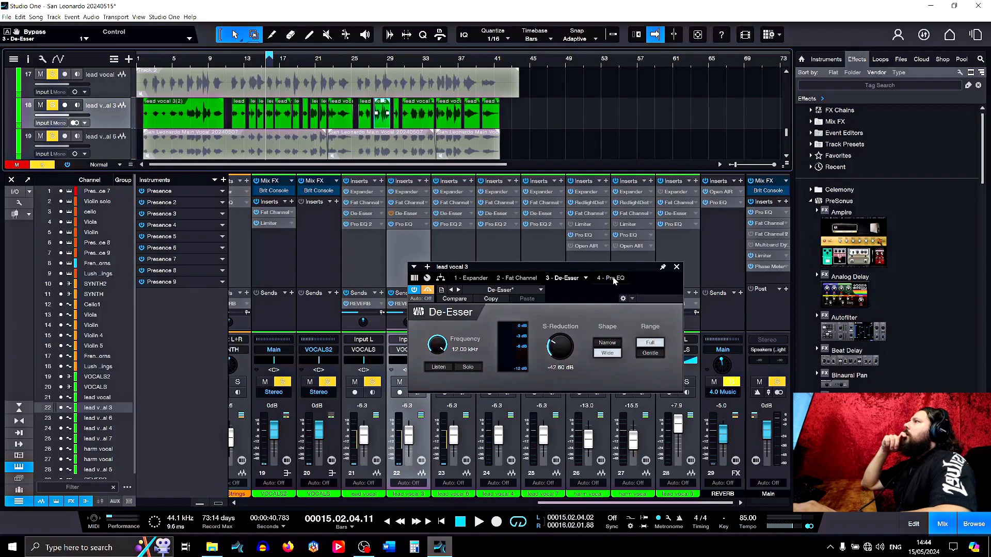
click(427, 291)
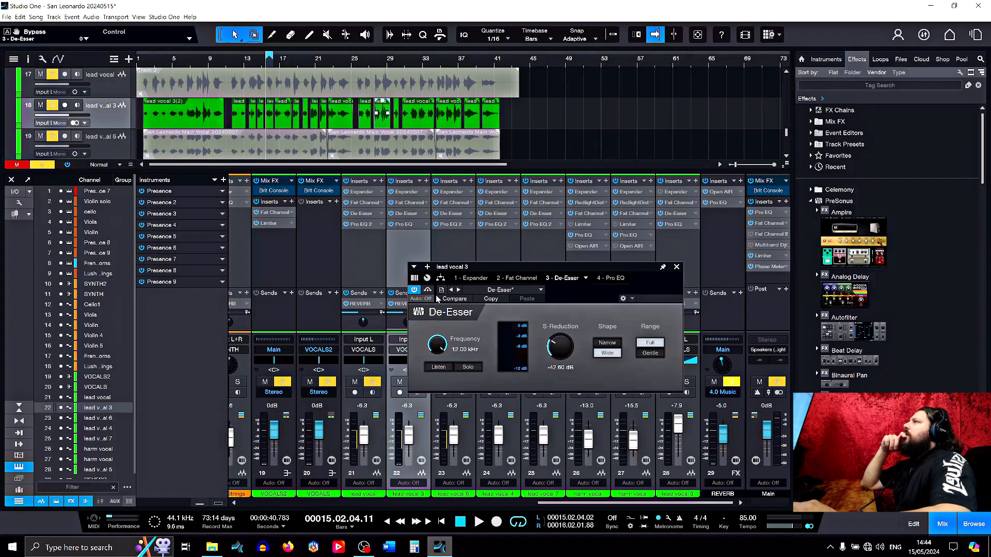
- Open the Pro EQ on lead vocal 3 and reposition its window so all band controls fit on screen
click(610, 278)
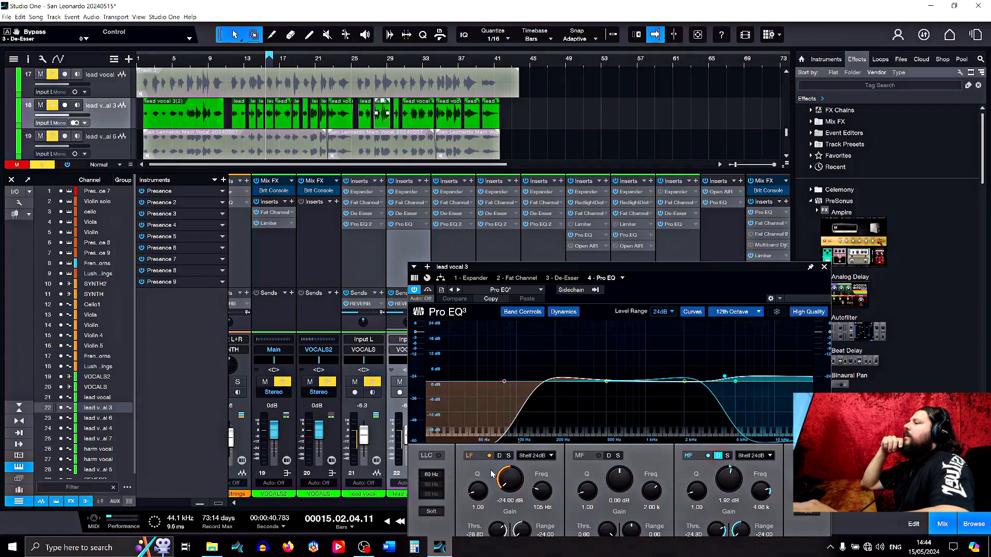
drag(535, 276, 461, 114)
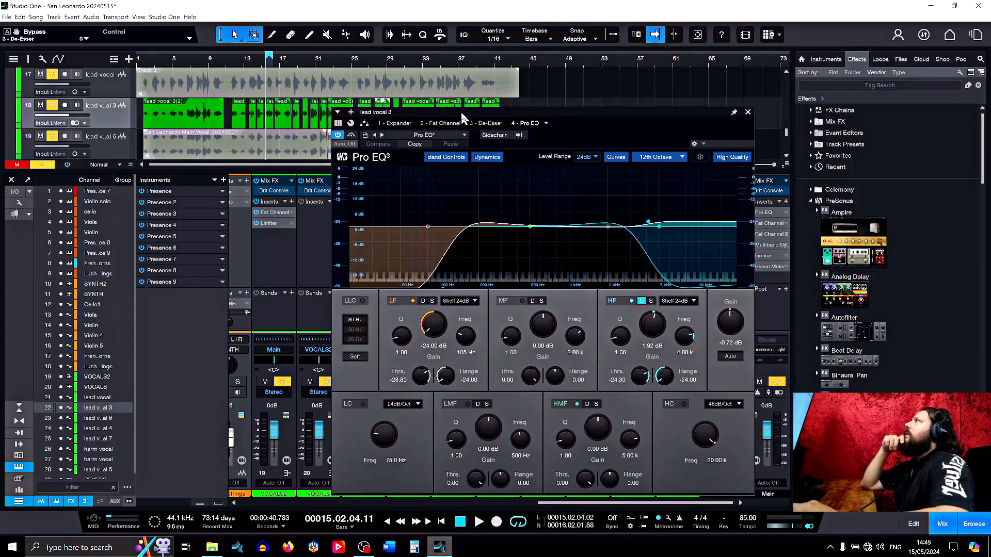
- Play the loop and compare the Pro EQ spectrum on lead vocal 3 with the De-Esser active and deactivated, ending with playback stopped
click(480, 522)
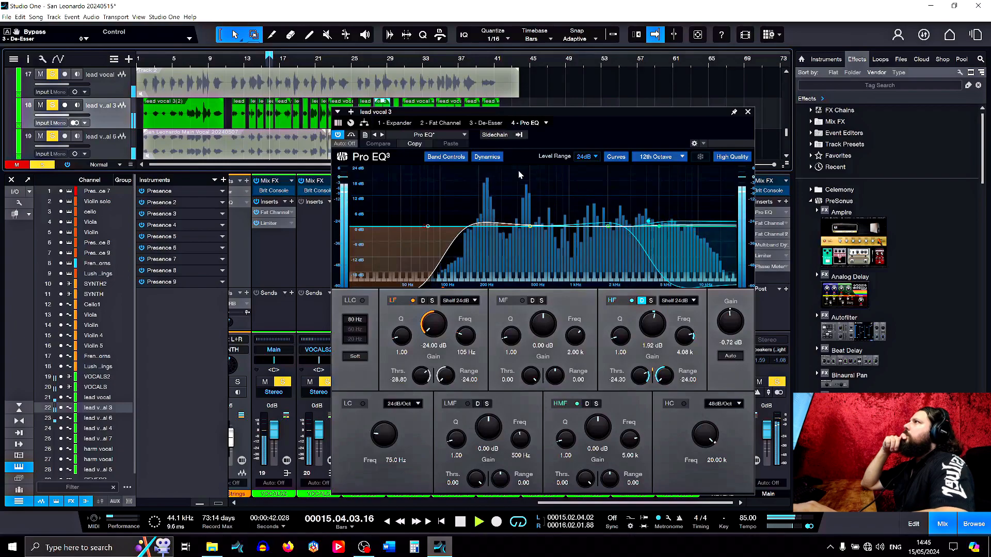
click(487, 123)
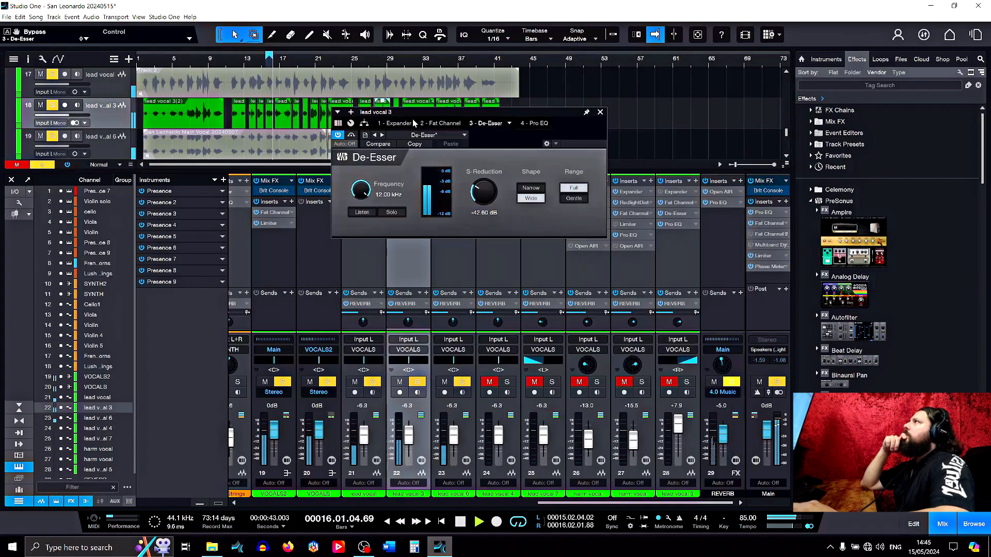
click(339, 135)
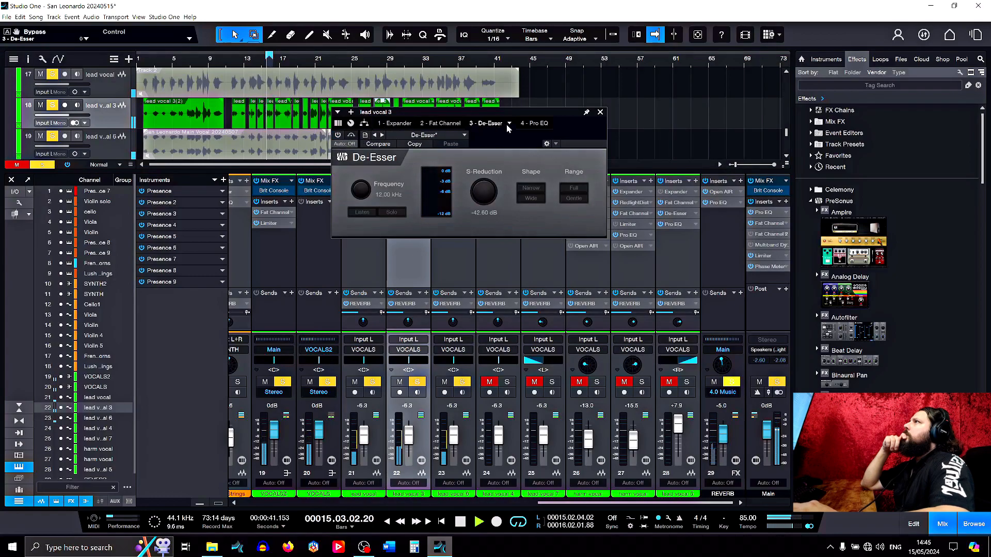
click(531, 123)
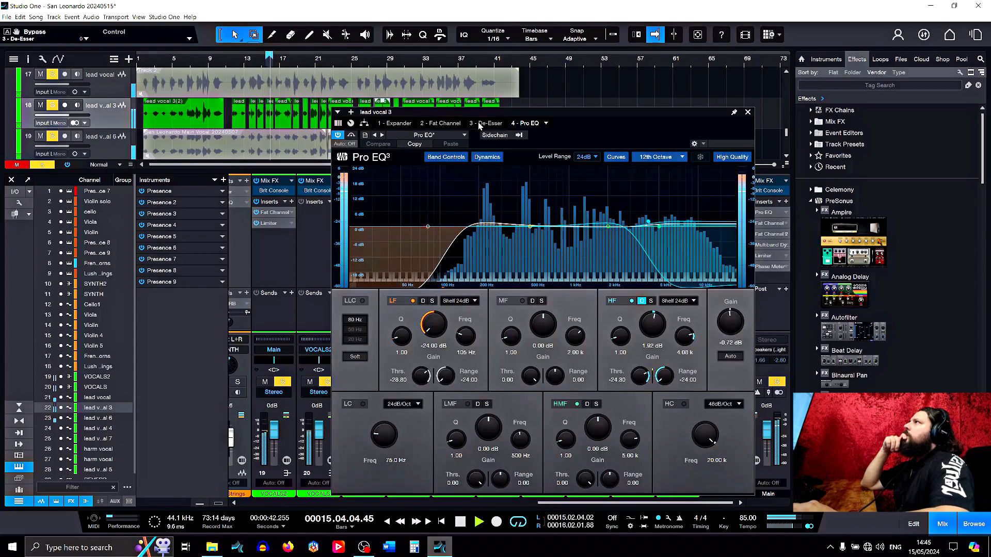
click(493, 124)
click(534, 124)
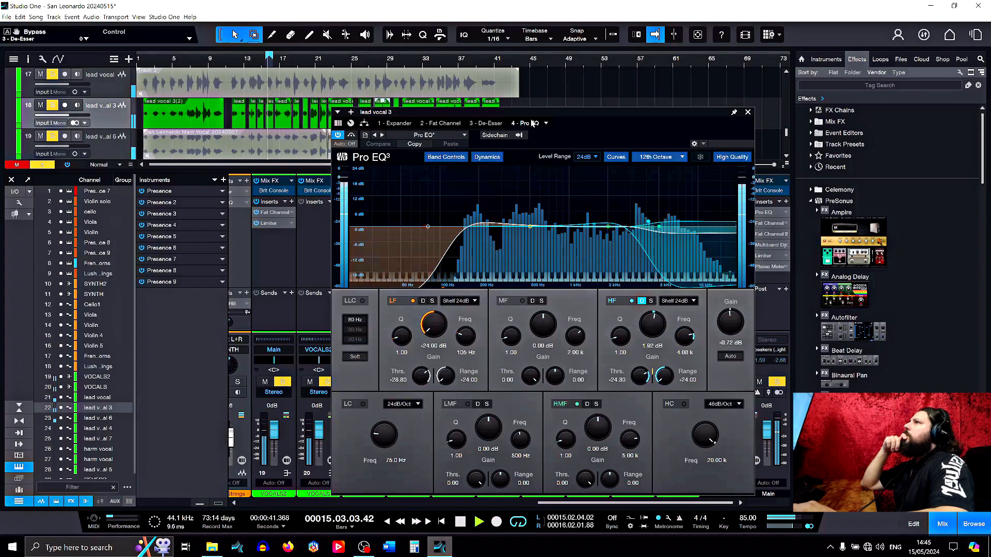
click(492, 125)
click(339, 135)
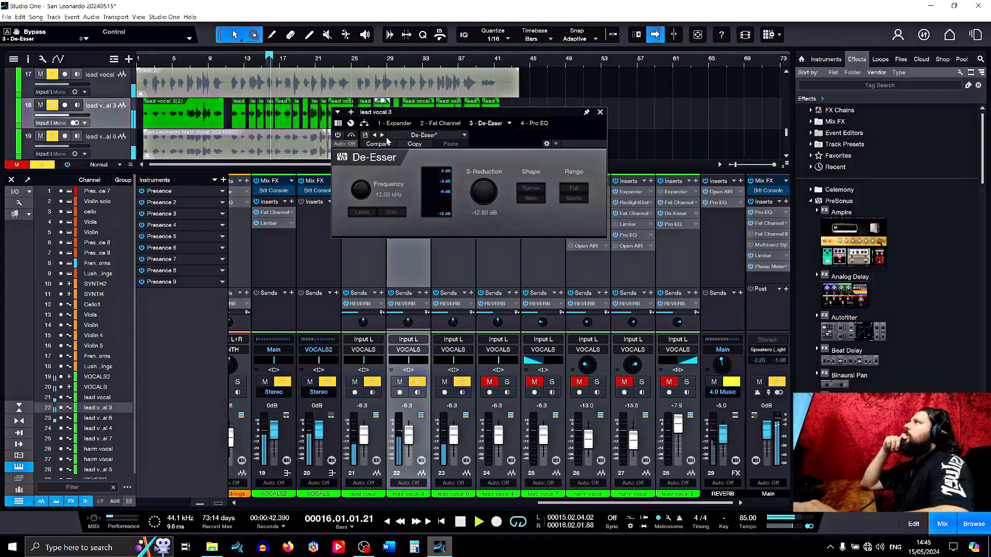
click(534, 123)
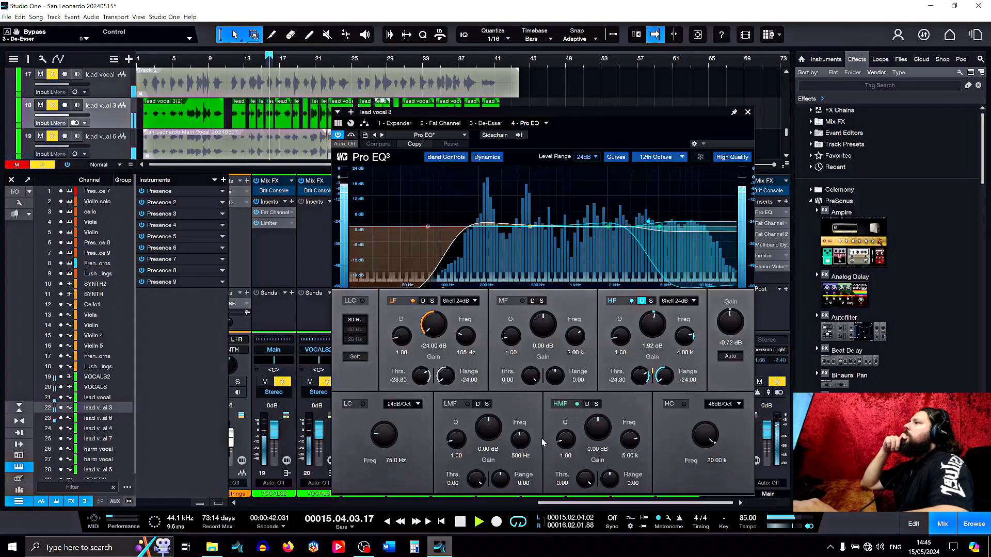
key(space)
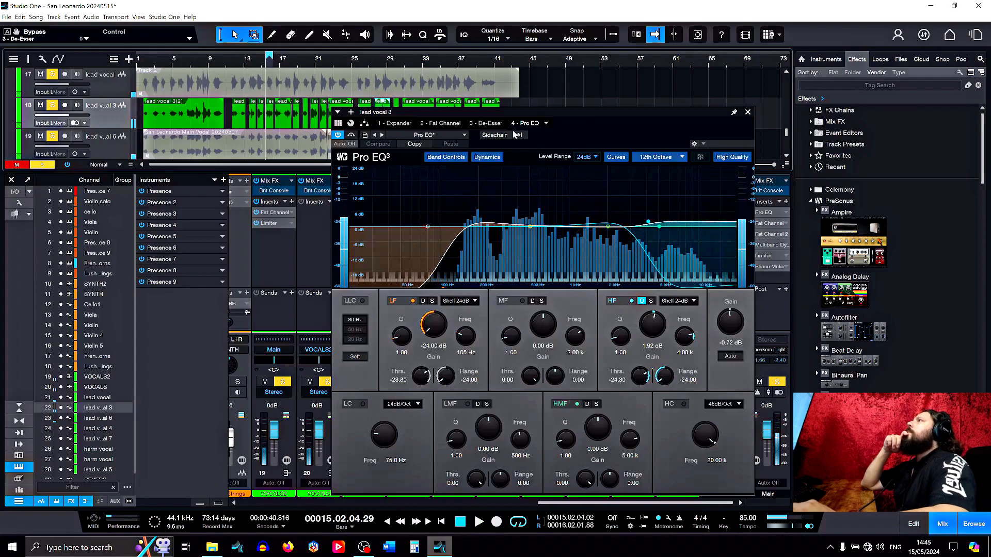
- Reactivate the De-Esser on lead vocal 3, solo its sibilance, and play the loop
click(486, 123)
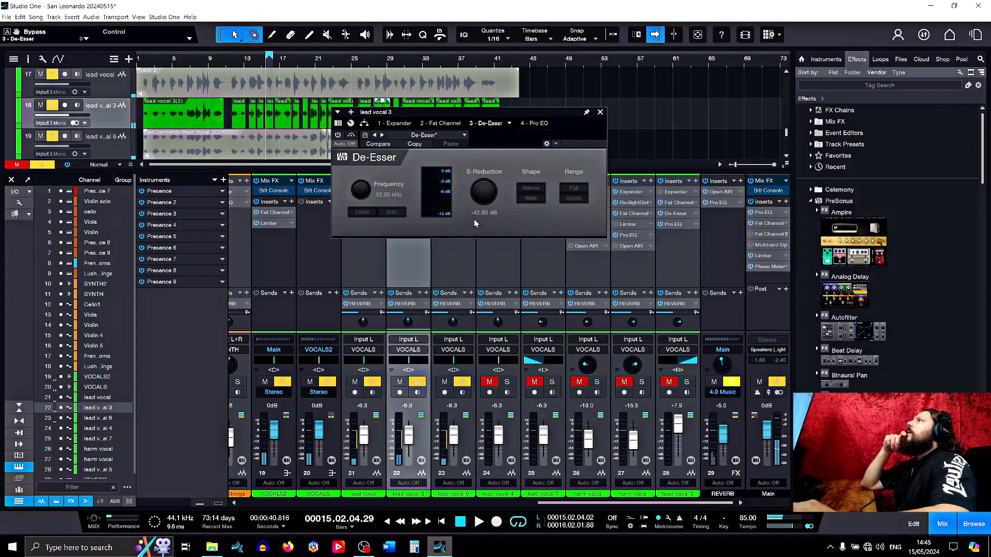
click(338, 135)
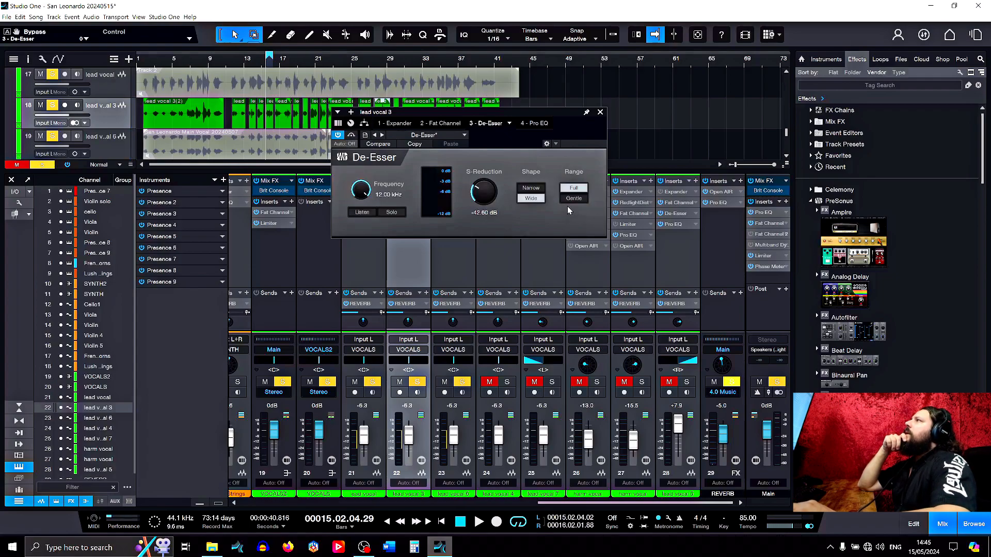
click(393, 214)
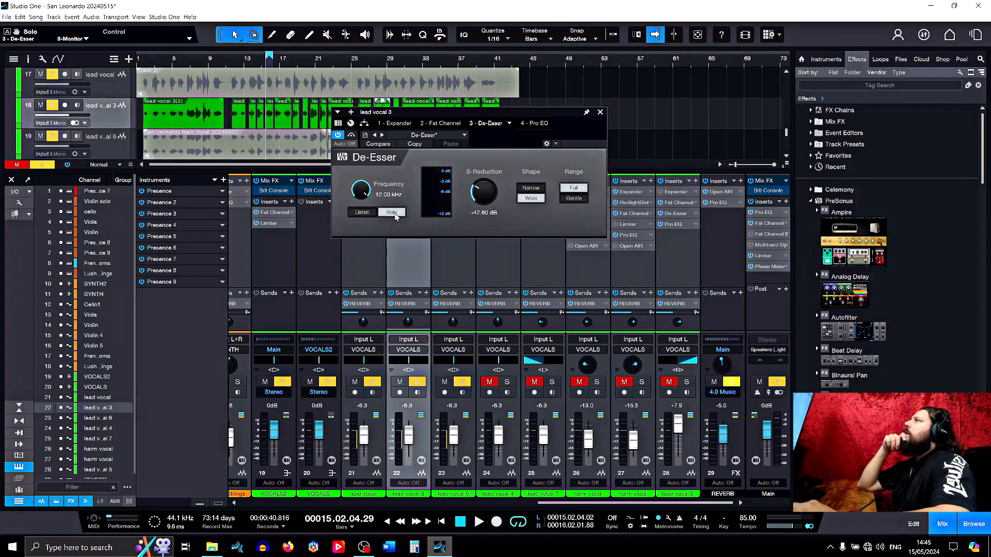
click(479, 523)
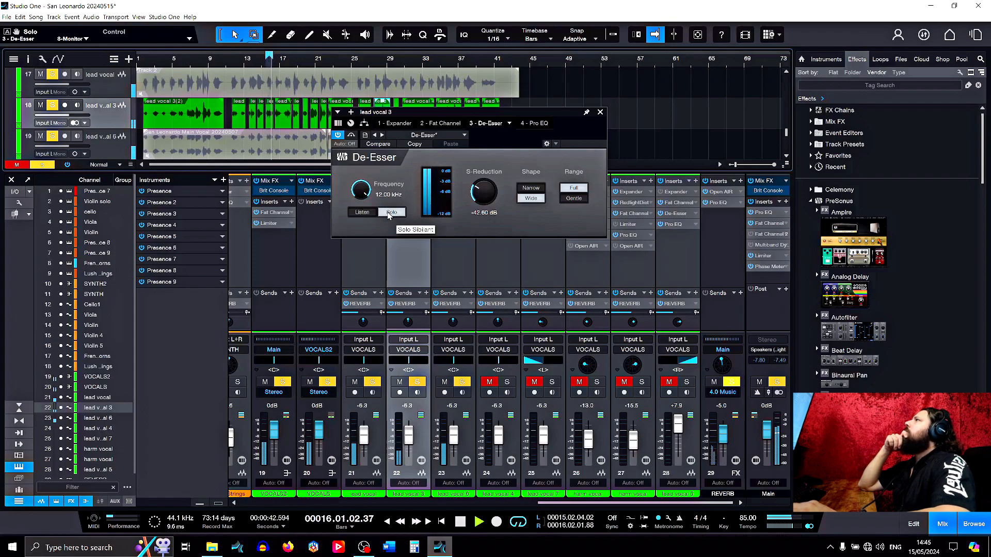
- Try the De-Esser frequency at 7.40 kHz, solo only the lead vocal 3 track, and return the frequency to 12 kHz
drag(365, 183, 342, 197)
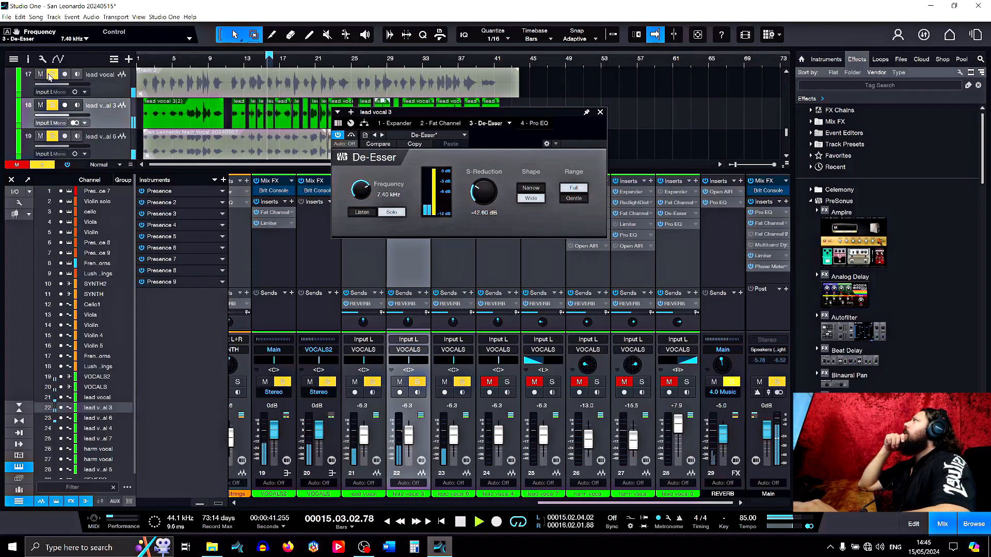
ctrl+click(52, 106)
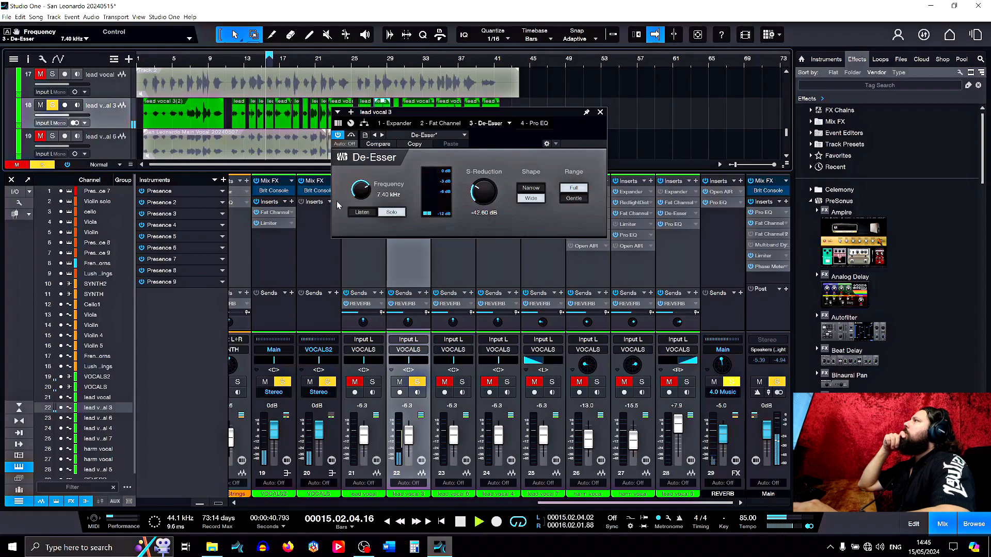
drag(363, 194, 366, 166)
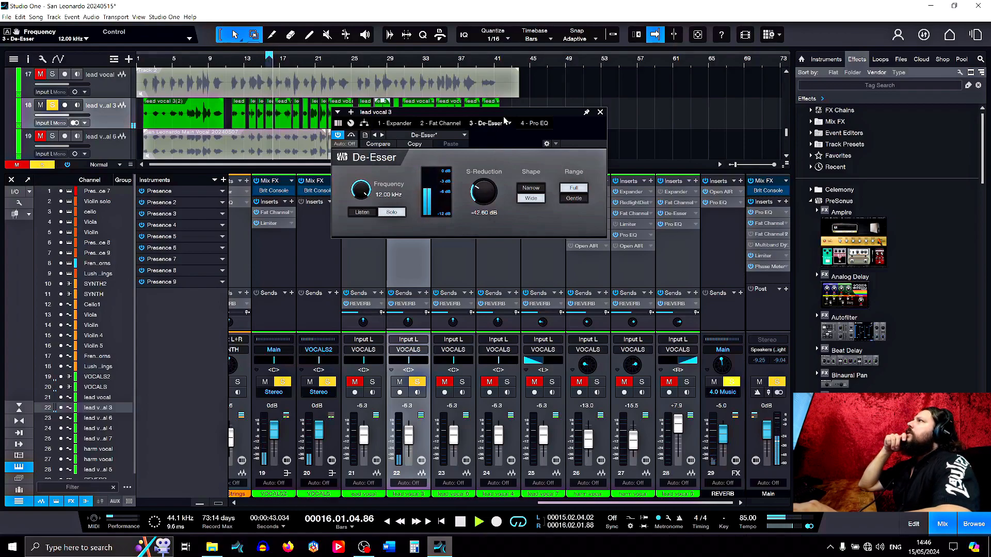
- Move the De-Esser after the Pro EQ in lead vocal 3's insert chain and view both effects
drag(491, 126, 576, 124)
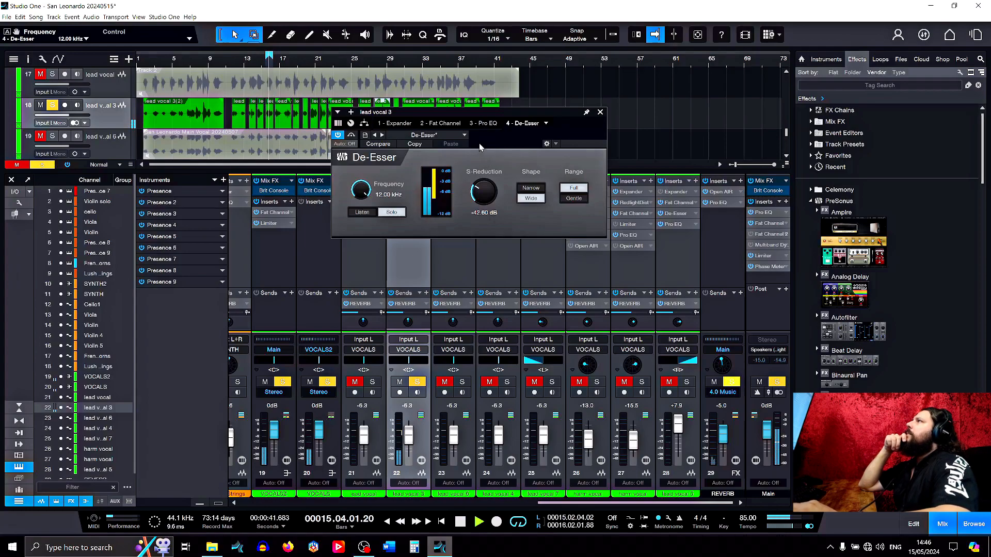
click(485, 123)
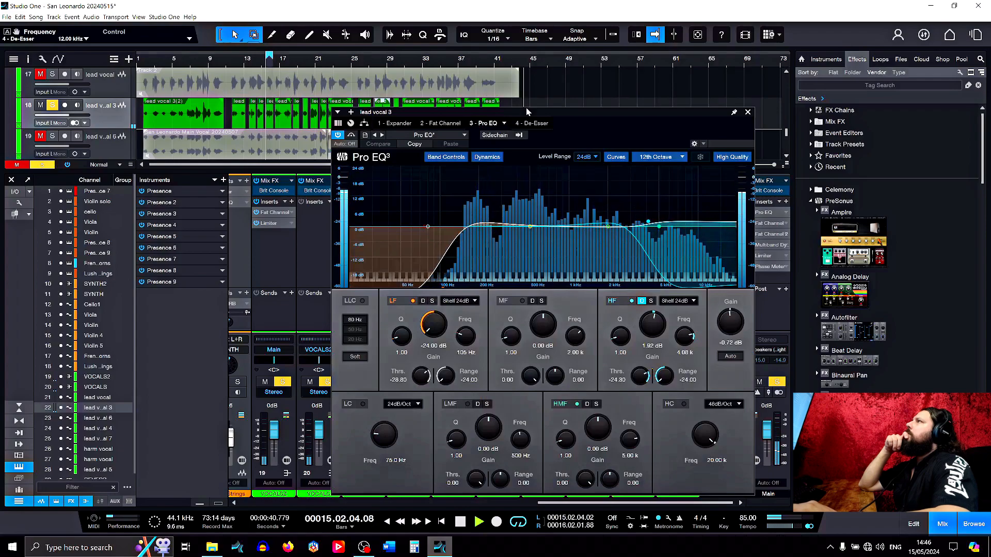
click(534, 123)
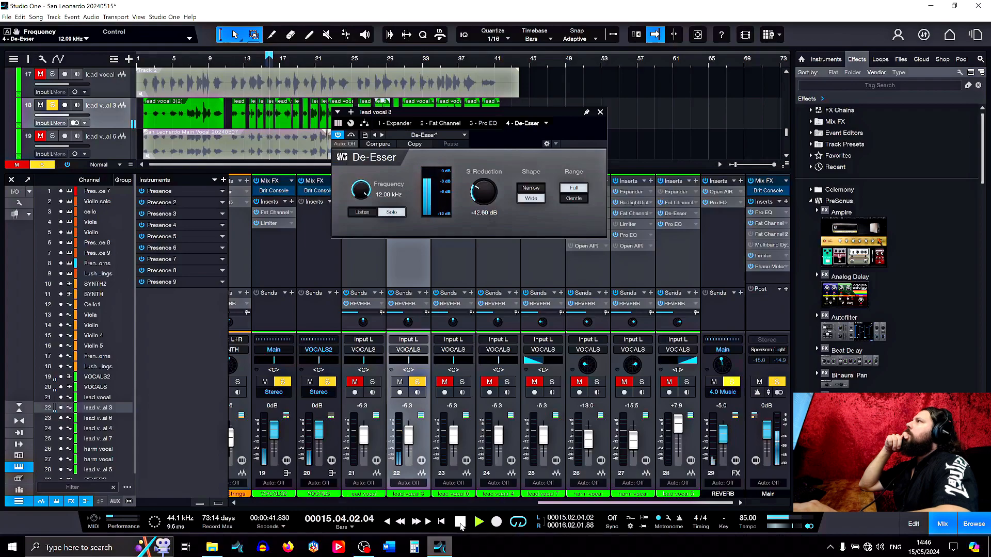
- Turn off the De-Esser's sibilance solo and compare the vocal with the effect bypassed and active
click(392, 212)
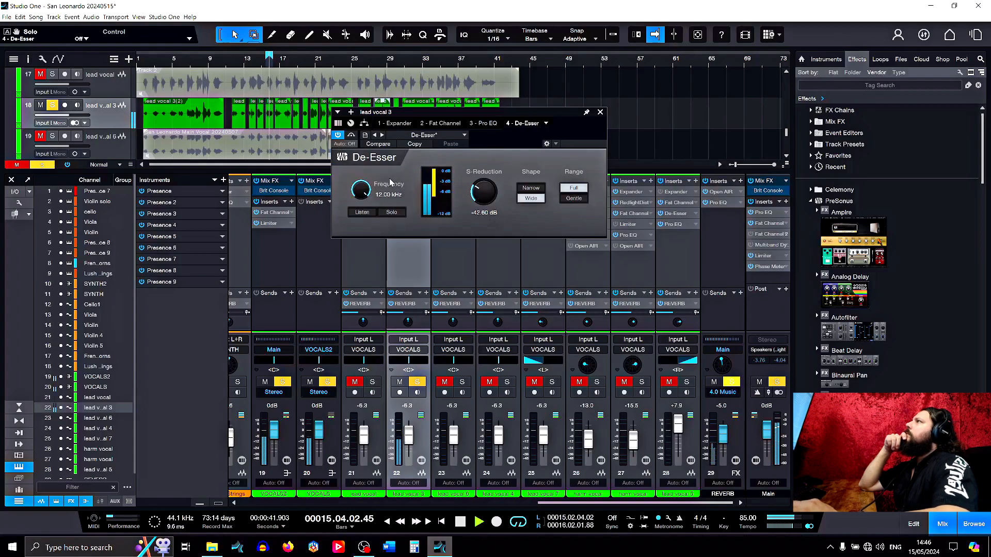
click(351, 136)
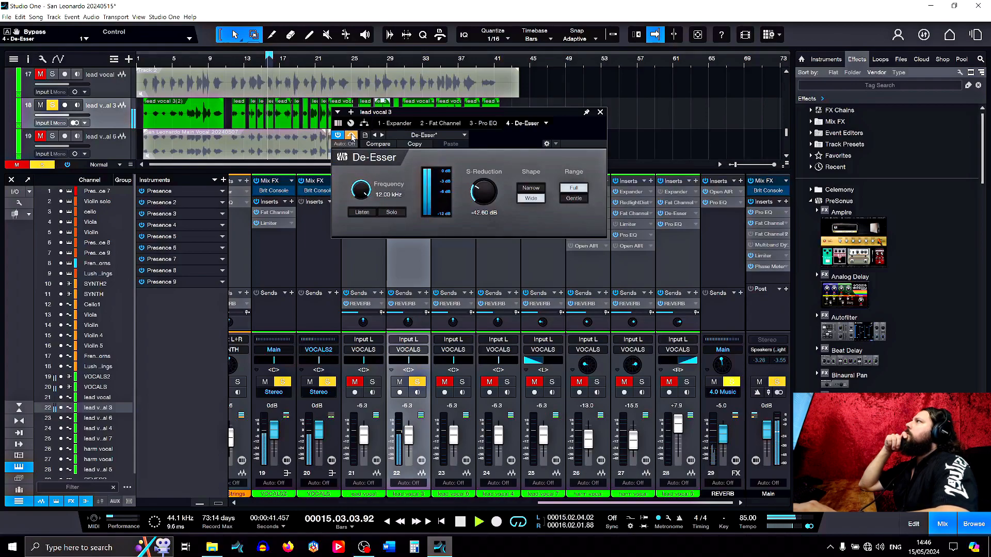
click(351, 135)
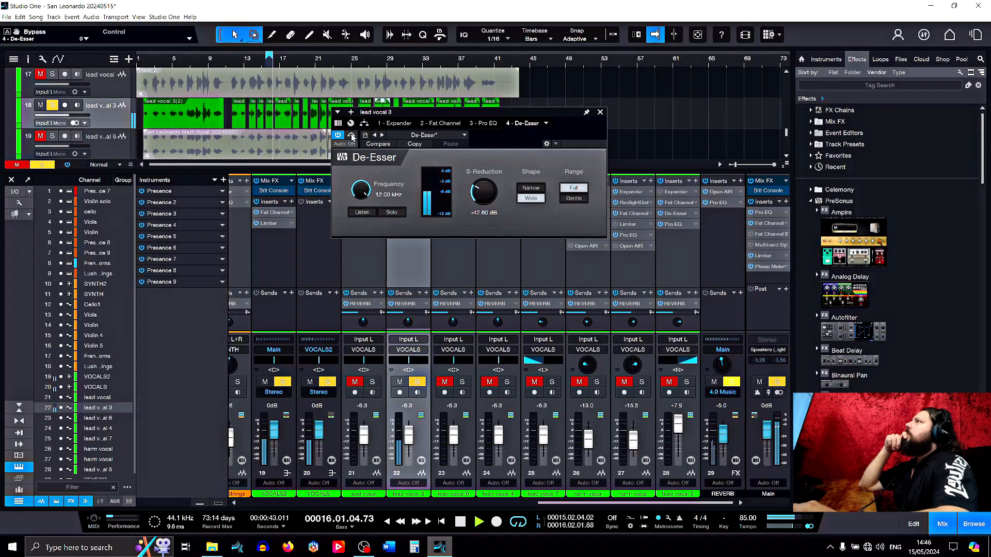
- Audition the De-Esser's S-Reduction down to -60 dB, stop playback, and settle S-Reduction at -39 dB with the loop playing
scroll(489, 196, up, 2)
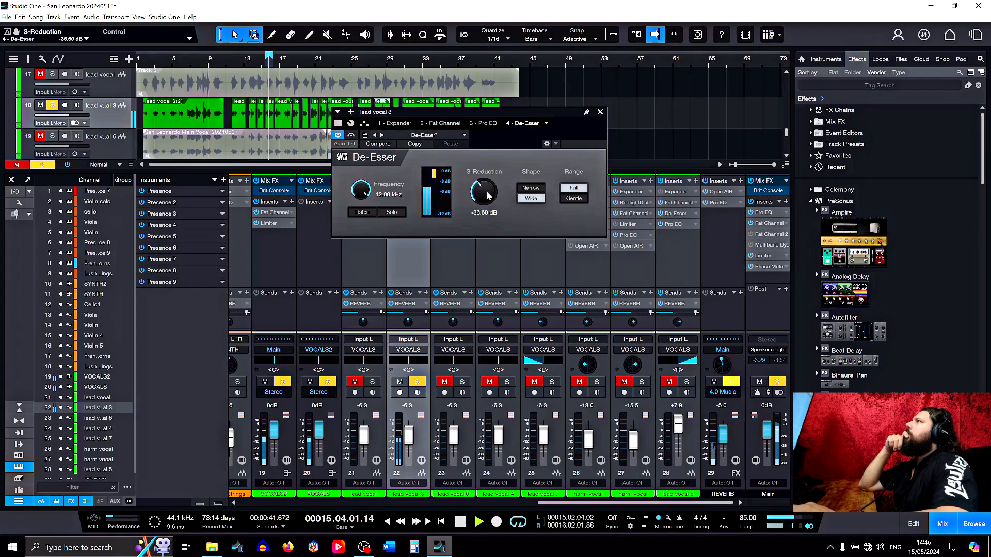
scroll(488, 196, down, 3)
scroll(488, 196, down, 5)
scroll(488, 196, down, 4)
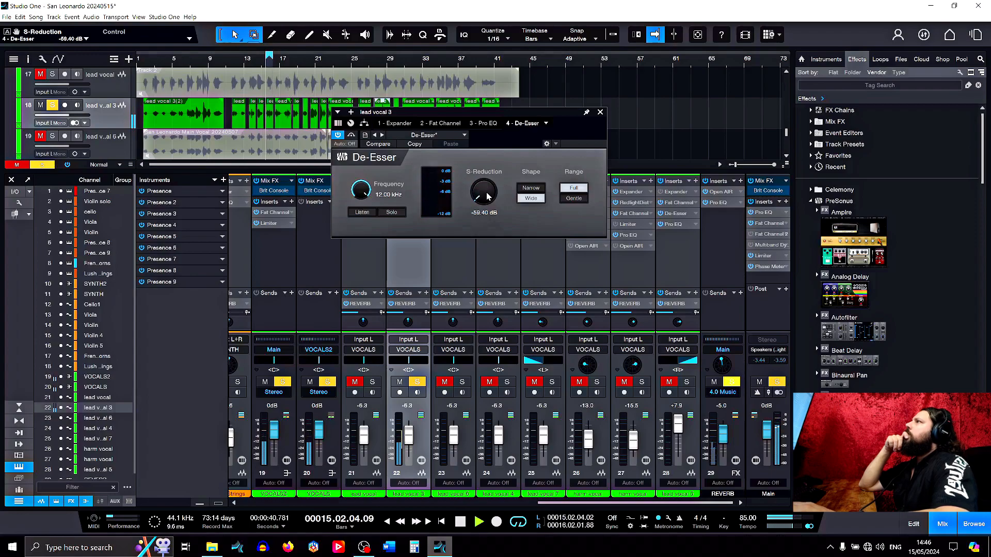
key(space)
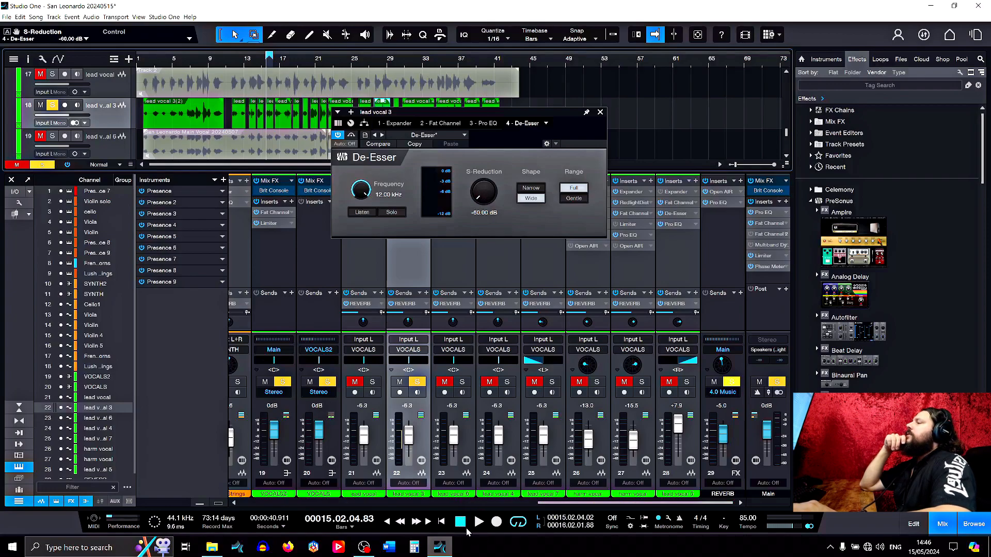
drag(484, 195, 486, 137)
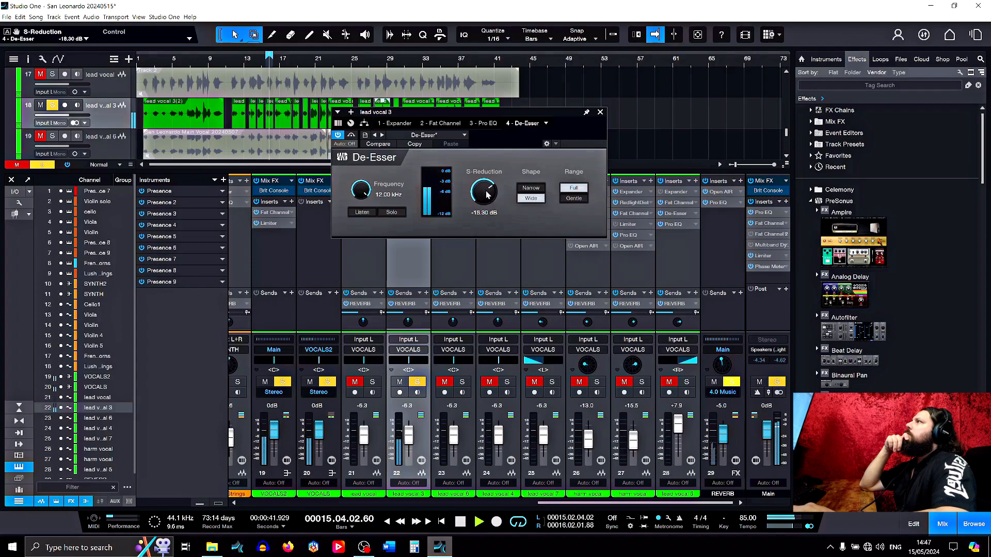
scroll(487, 194, down, 3)
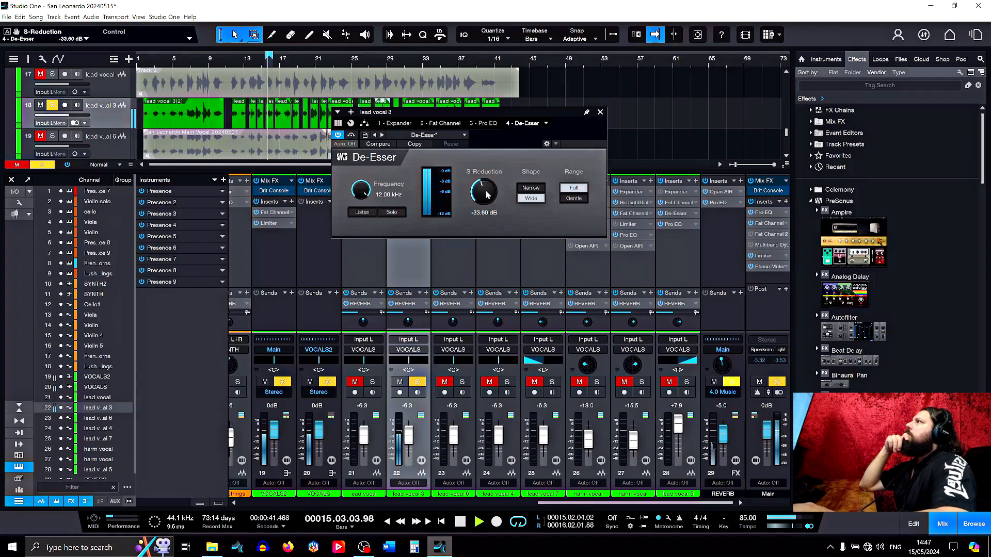
- Solo the De-Esser's sibilance, set its frequency to 10.21 kHz by ear, and turn the sibilance solo off
click(402, 212)
scroll(356, 189, down, 2)
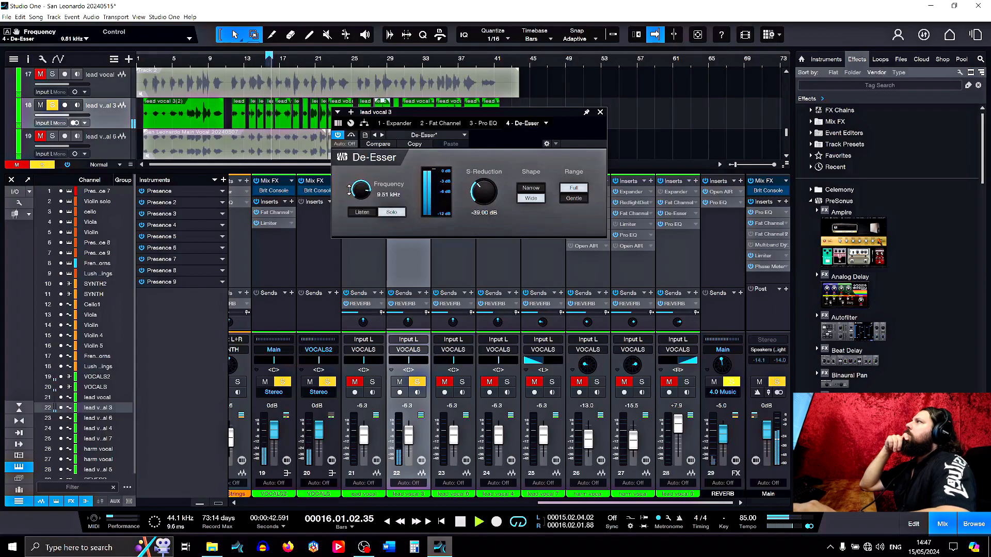
scroll(350, 189, up, 2)
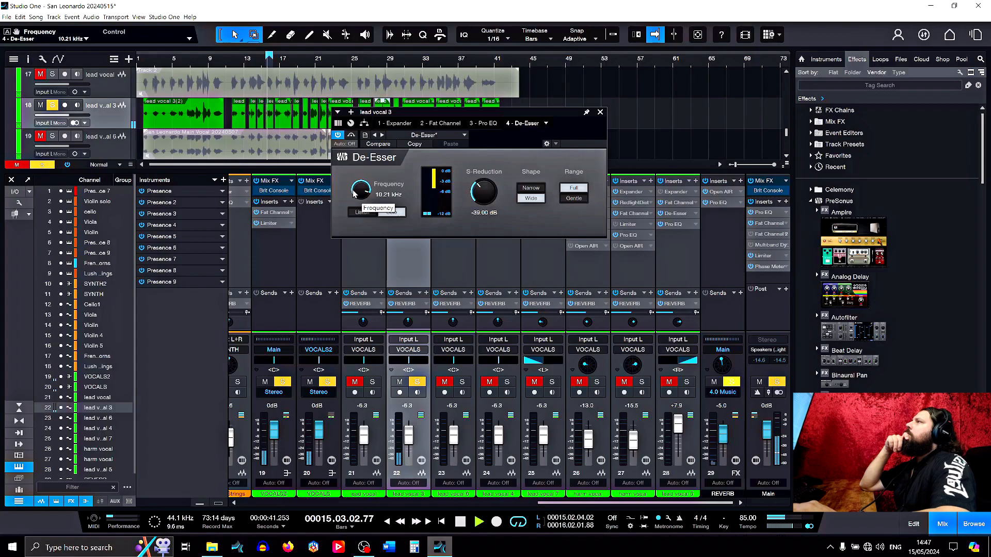
click(392, 212)
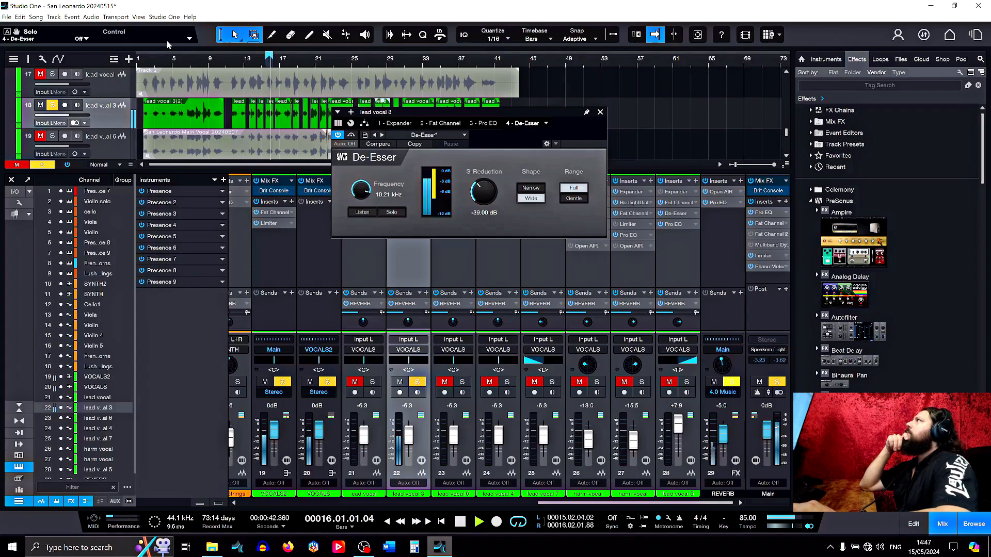
- Play lead vocal 3 from about bar 8 and activate looping over the range 16.04.03.12 to 17.03.02.21
click(204, 80)
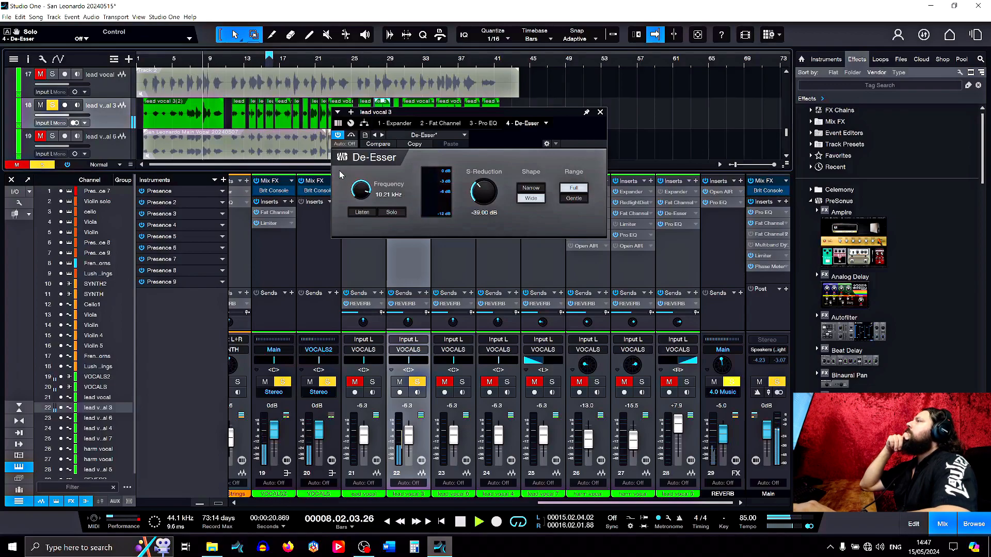
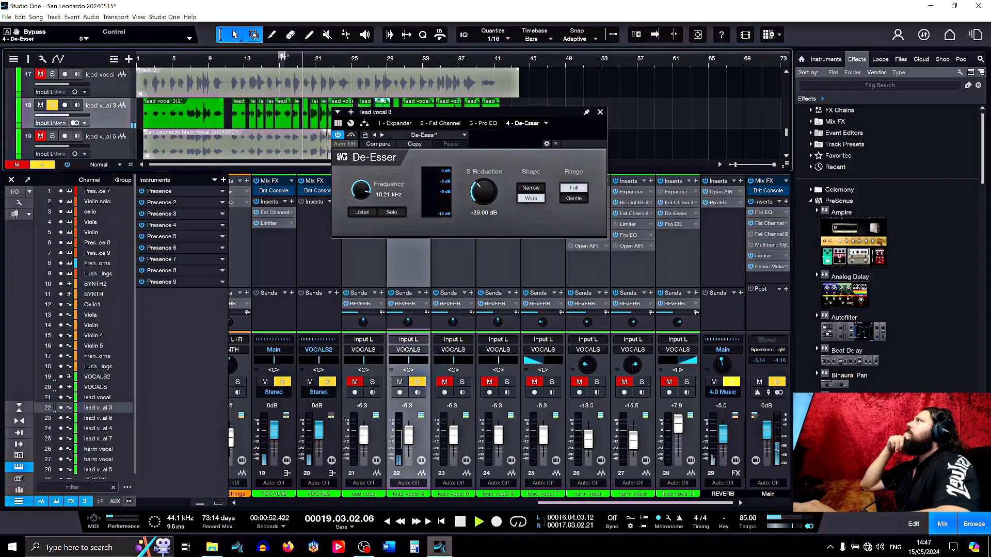
click(281, 53)
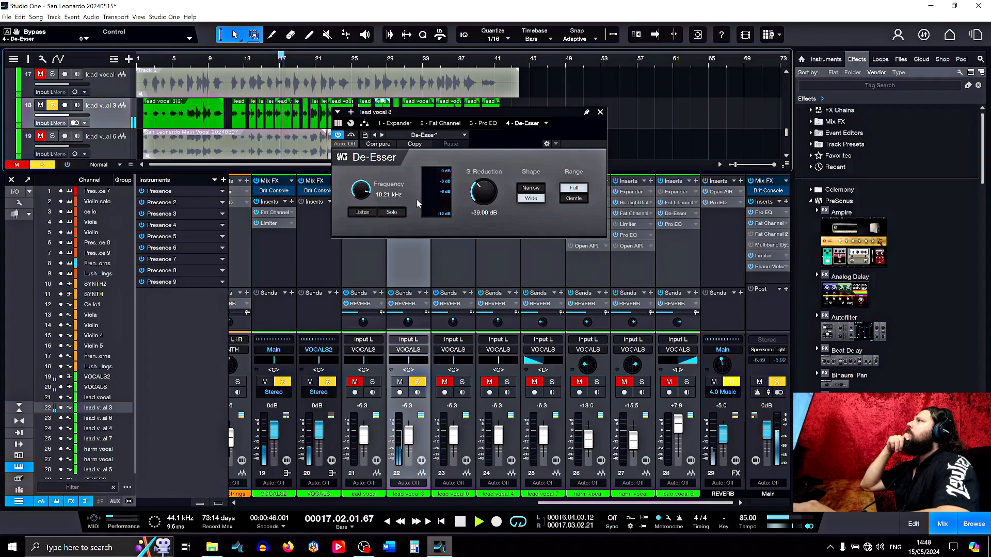
- Solo the De-Esser's sibilance and audition its frequency from about 8.54 kHz up to 12 kHz, returning to 10.21 kHz
click(391, 212)
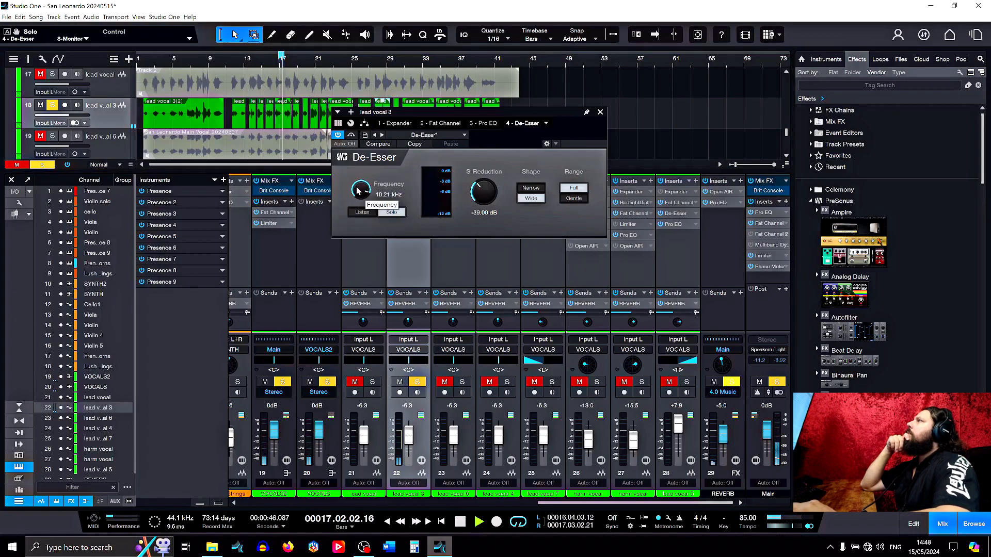
drag(358, 191, 360, 191)
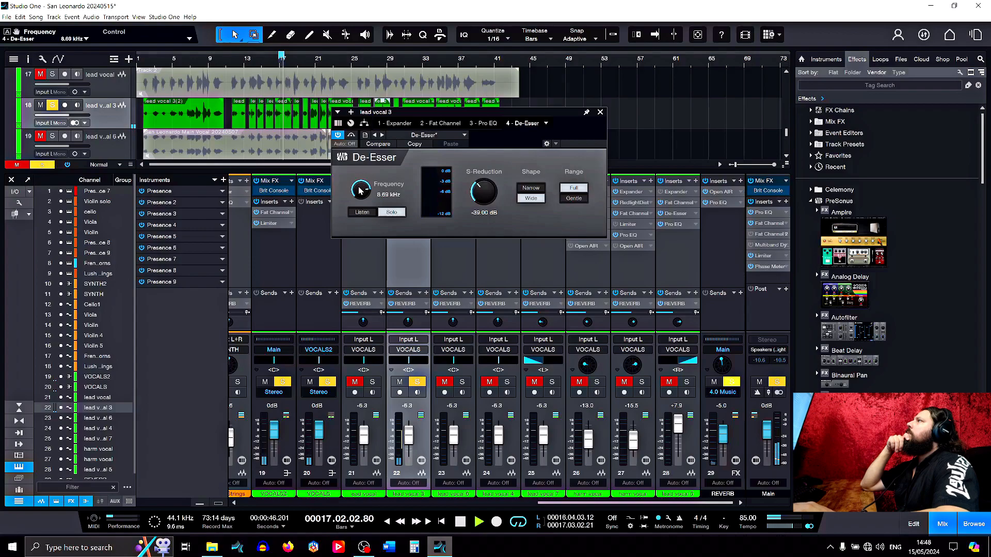
scroll(360, 191, up, 1)
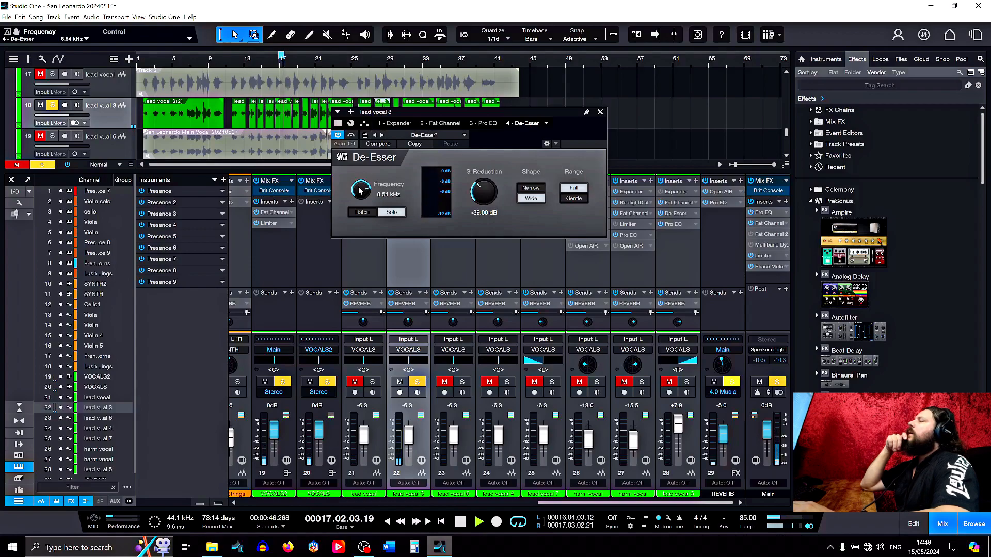
scroll(361, 191, up, 9)
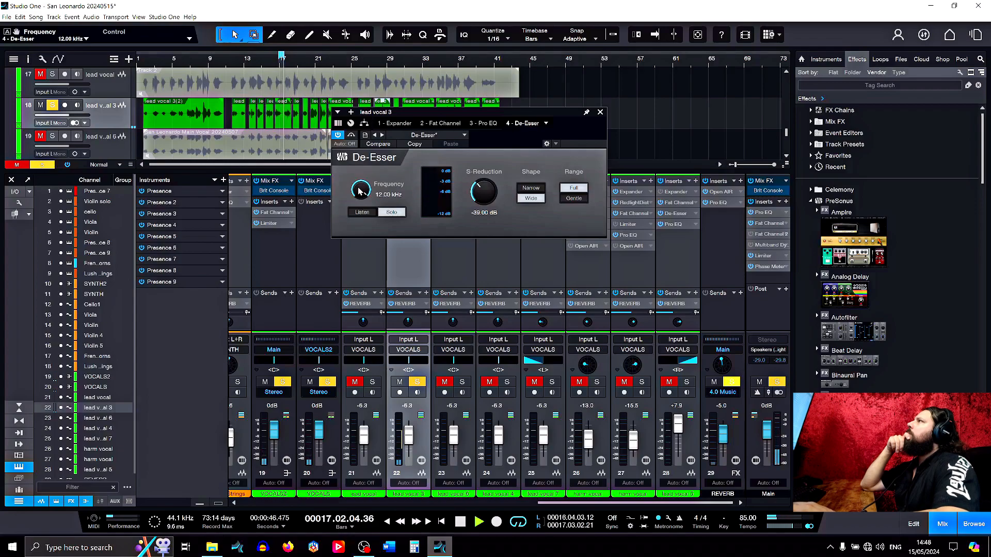
scroll(360, 191, down, 2)
scroll(359, 191, down, 2)
- With S-Reduction at -60 dB, audition the De-Esser's frequency between 12 kHz and 8.39 kHz, return it to 10.21 kHz and stop playback
drag(482, 191, 474, 213)
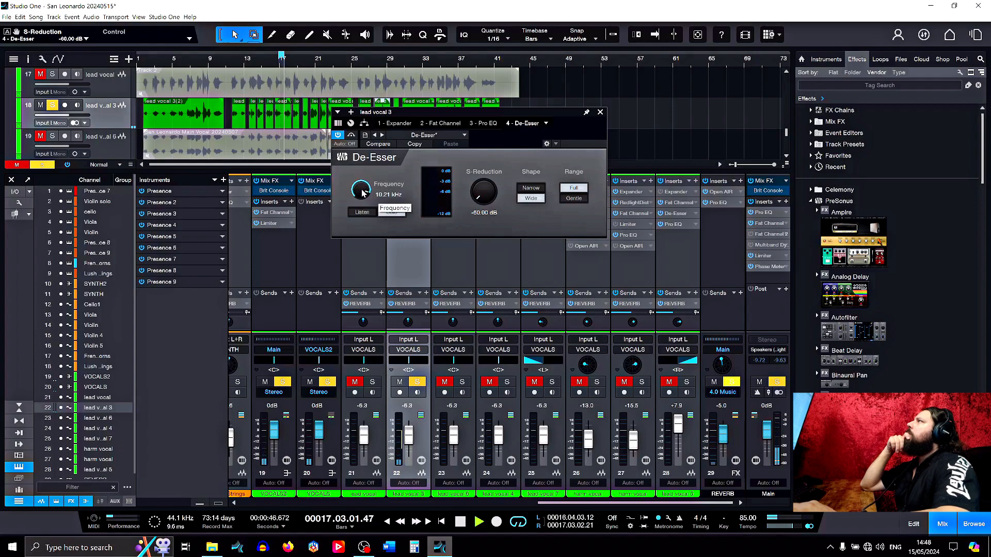
scroll(361, 190, up, 4)
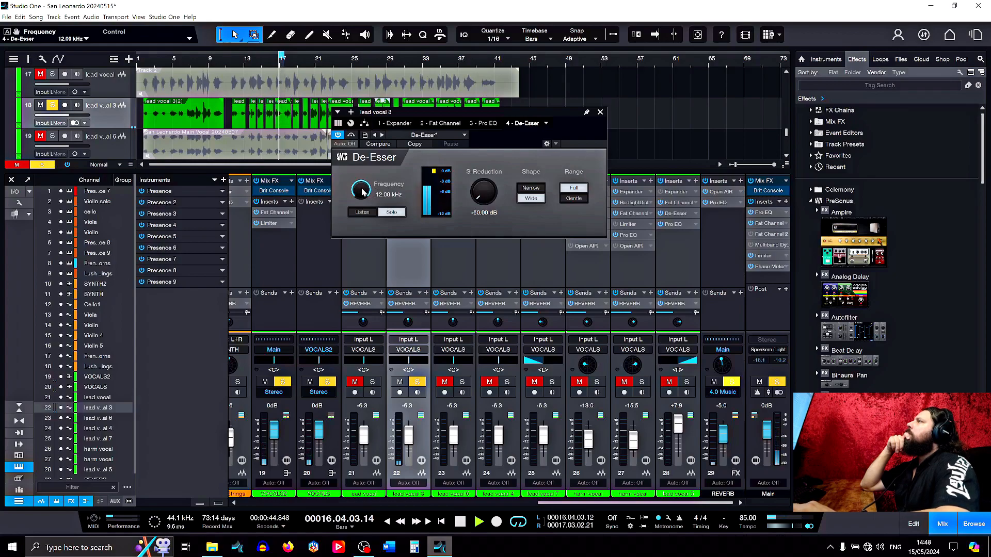
scroll(361, 192, down, 5)
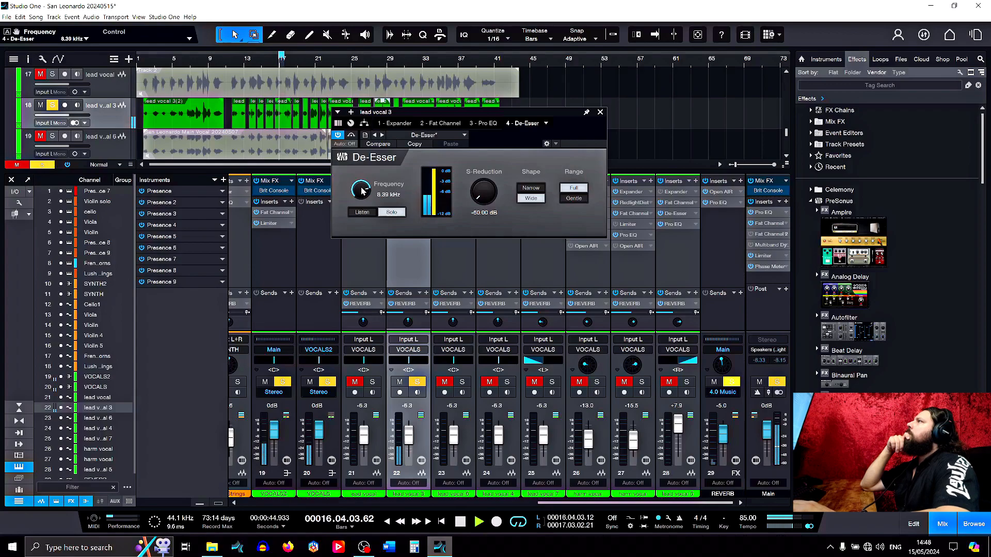
click(457, 519)
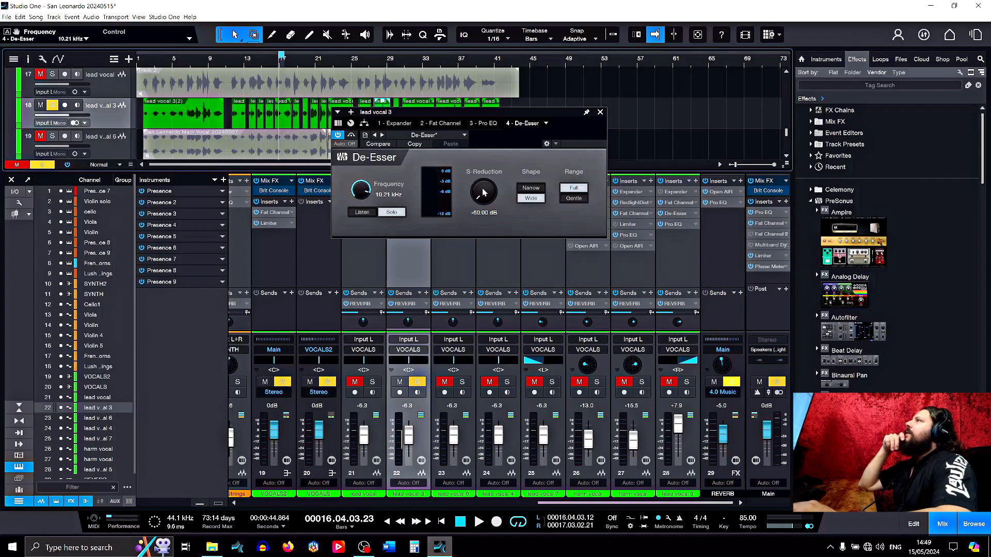
- Play the loop with reduced de-essing, turn off the sibilance solo, audition S-Reduction at -60 dB, and stop playback
drag(488, 201, 485, 193)
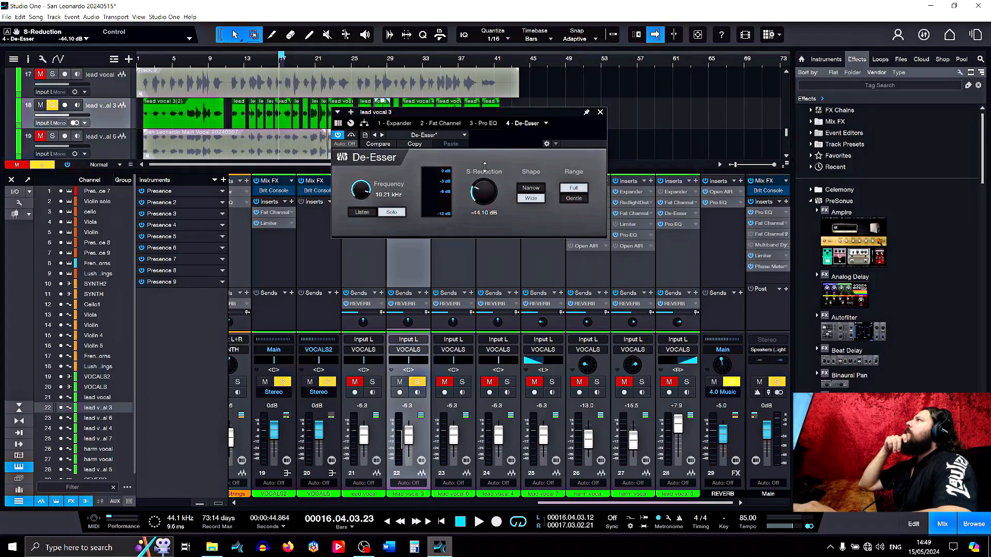
key(space)
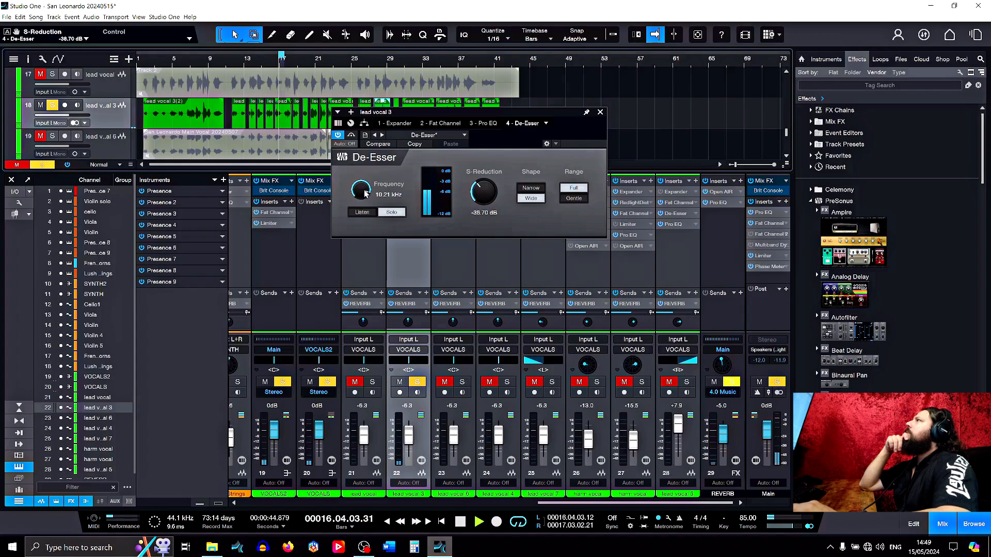
click(392, 213)
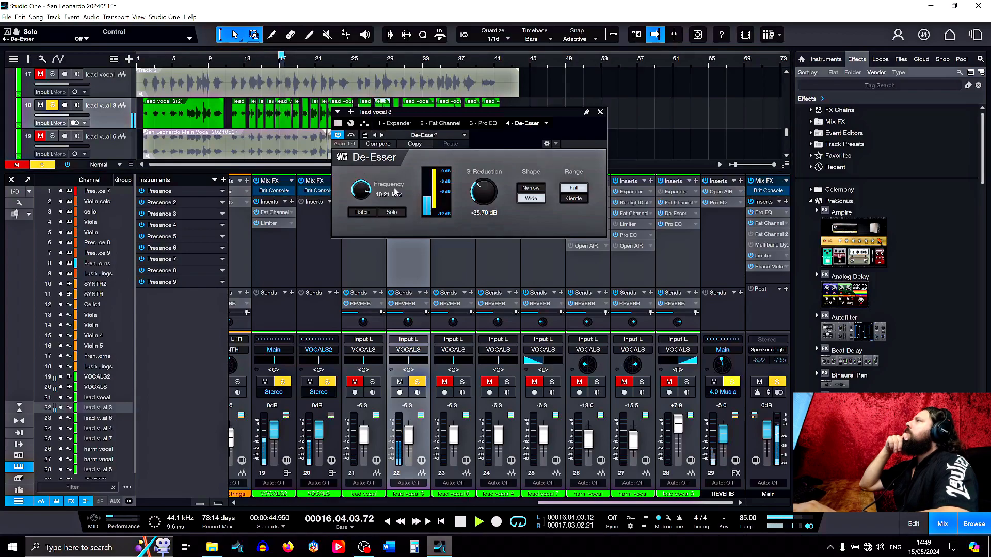
drag(483, 192, 484, 194)
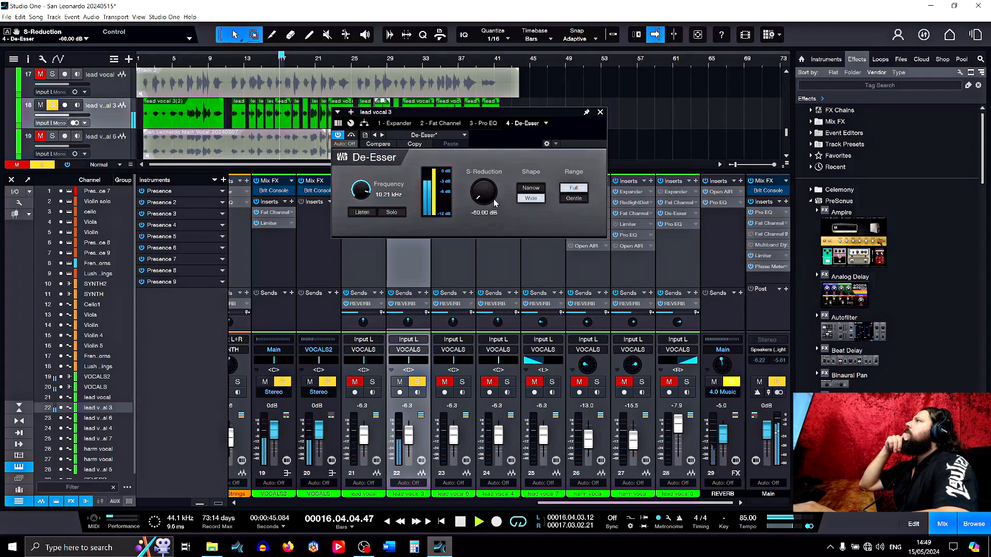
click(460, 523)
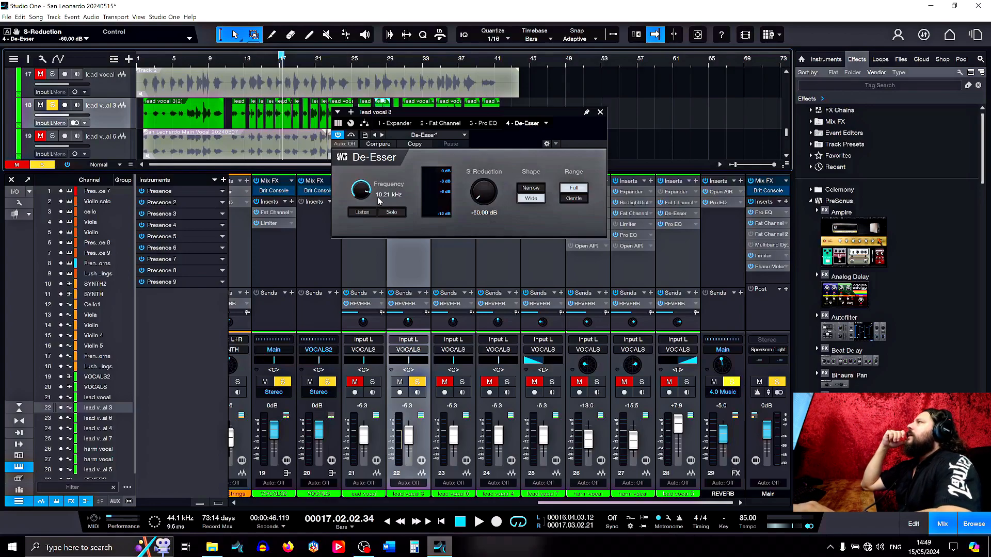
- Try S-Reduction at -32.10 dB during playback, glancing at lead vocal 3's Pro EQ before reopening the De-Esser
drag(487, 202, 487, 149)
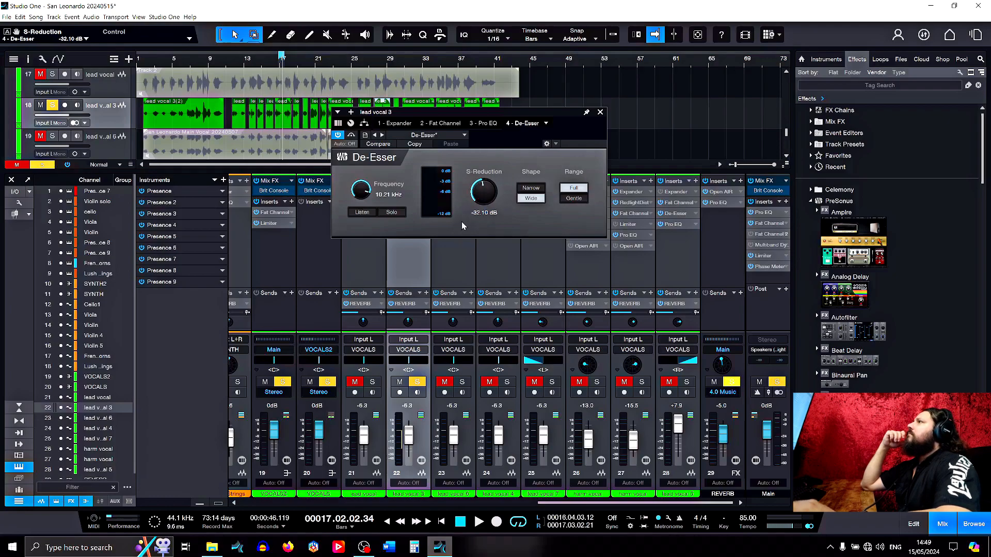
click(479, 522)
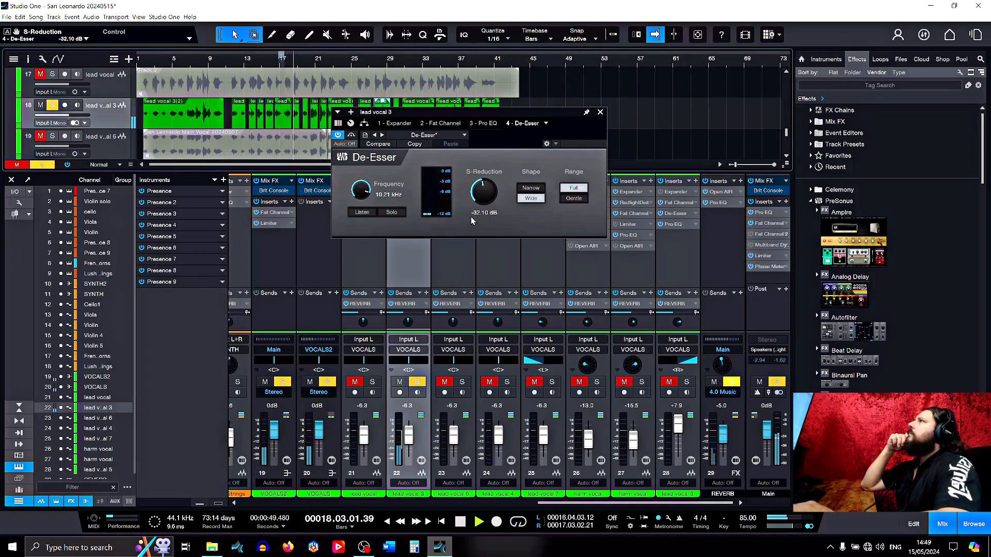
click(484, 123)
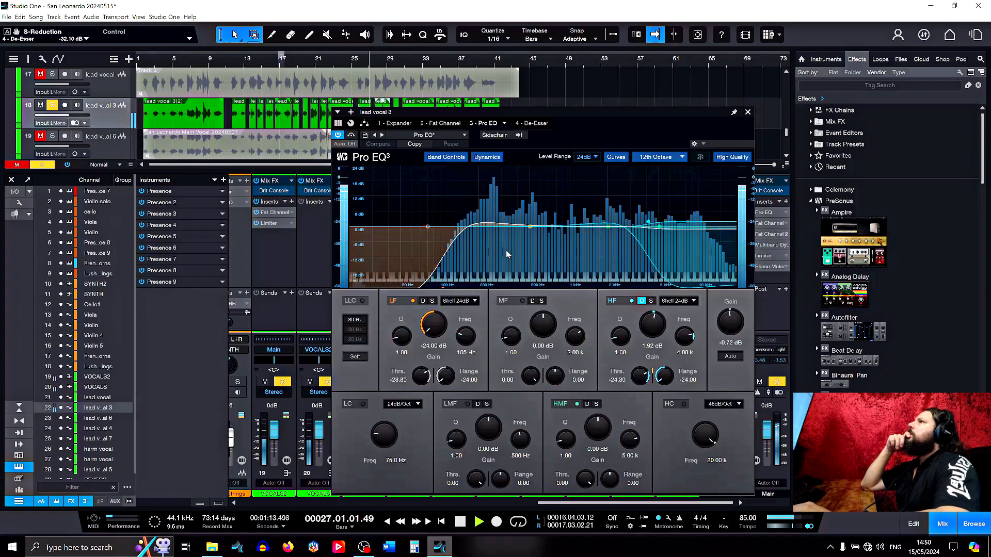
click(536, 125)
- Replay the vocal from about bar 26 and set the De-Esser's S-Reduction to -36 dB
click(370, 63)
click(362, 65)
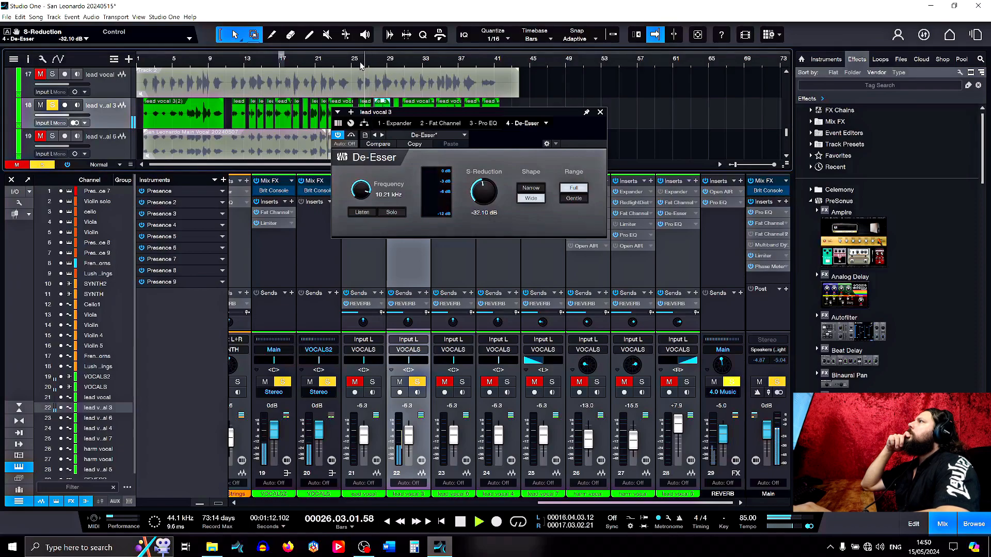
click(361, 65)
drag(477, 187, 476, 191)
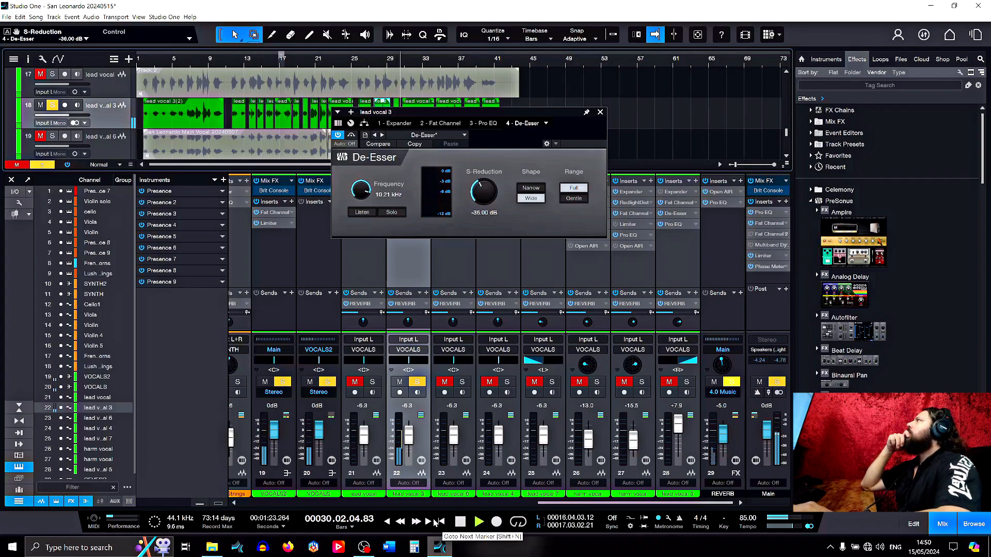
- Unmute and solo the lead vocal and lead vocal 6 tracks alongside lead vocal 3, listen, and stop playback
click(40, 75)
click(52, 74)
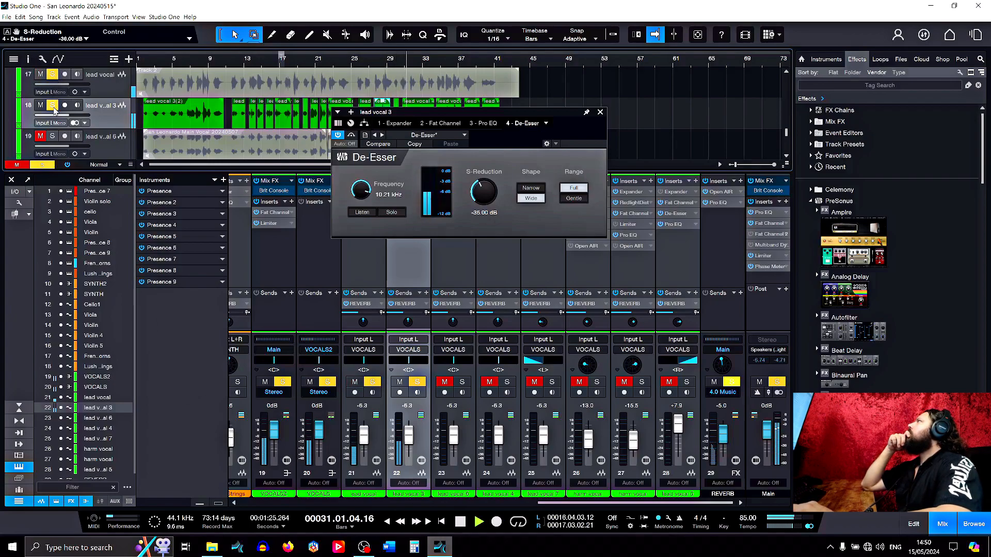
click(41, 136)
click(52, 137)
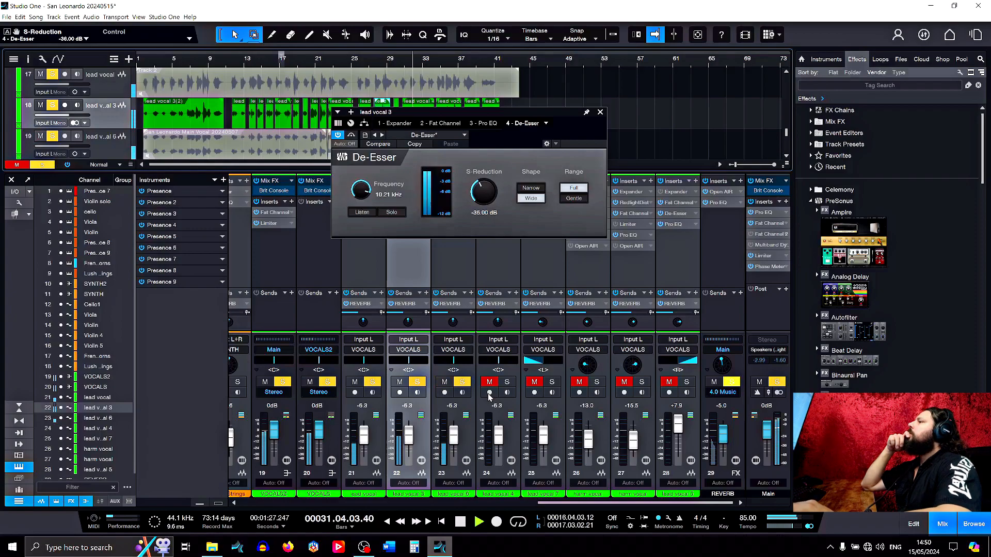
click(461, 526)
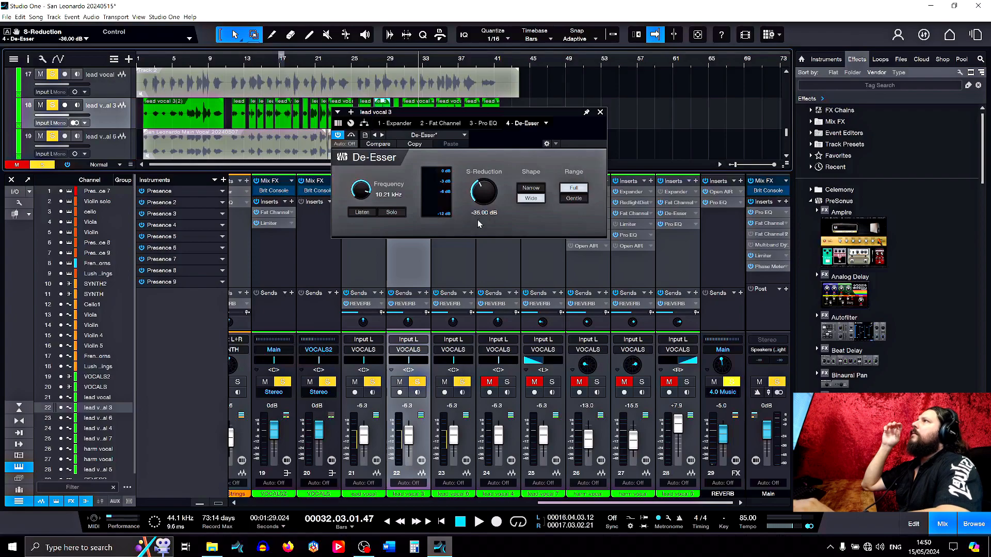
- Close lead vocal 3's De-Esser and review the lead vocal channel's Fat Channel, De-Esser and Pro EQ 2 inserts
click(600, 113)
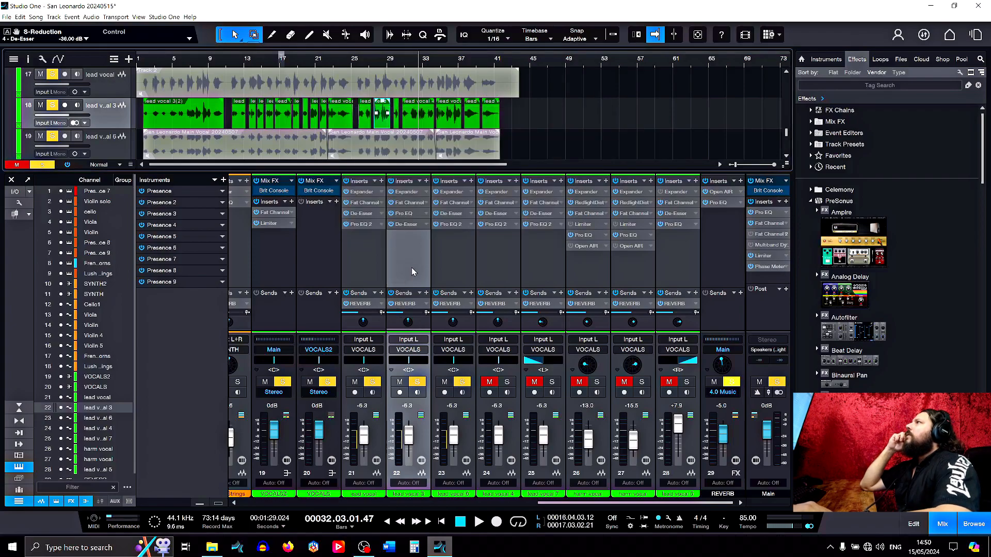
click(364, 204)
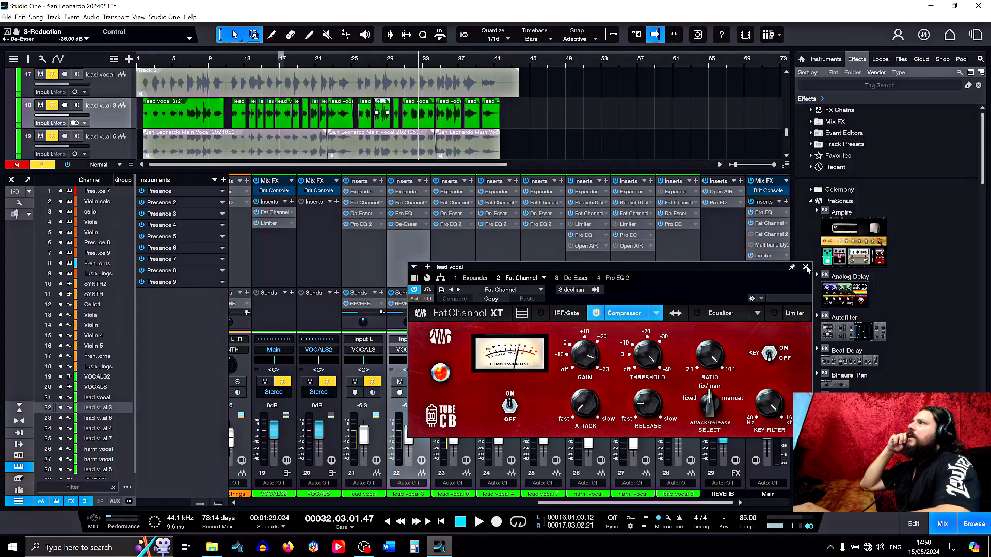
click(569, 279)
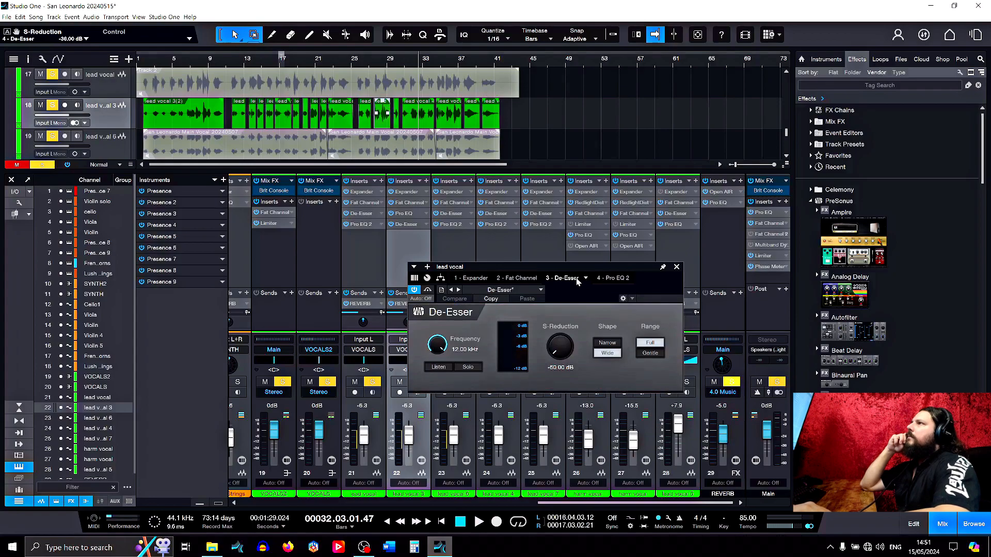
click(609, 279)
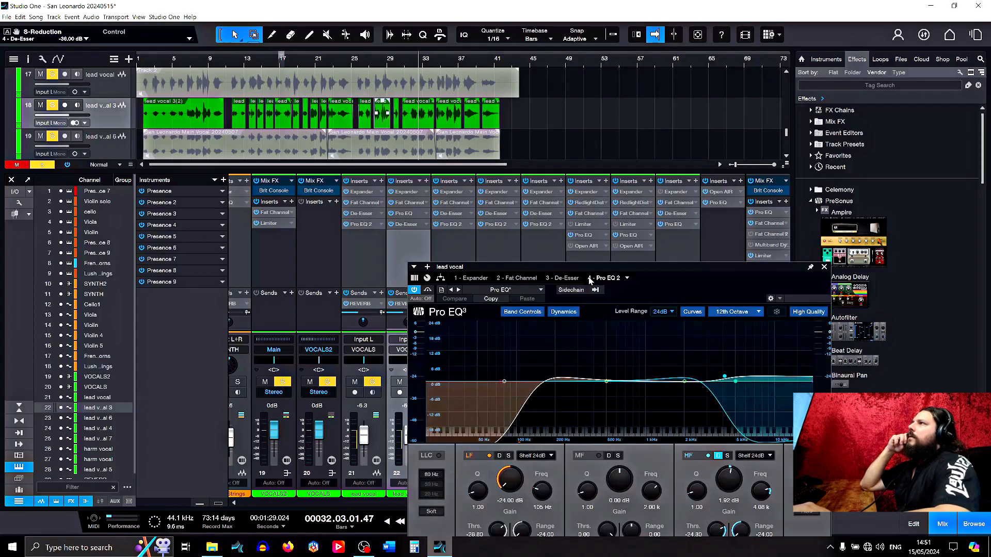
click(567, 280)
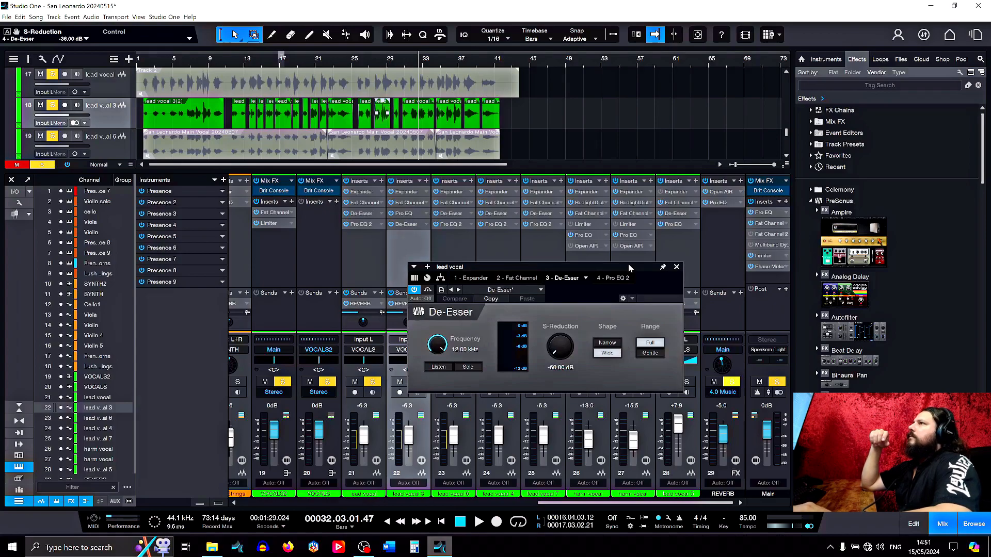
click(677, 268)
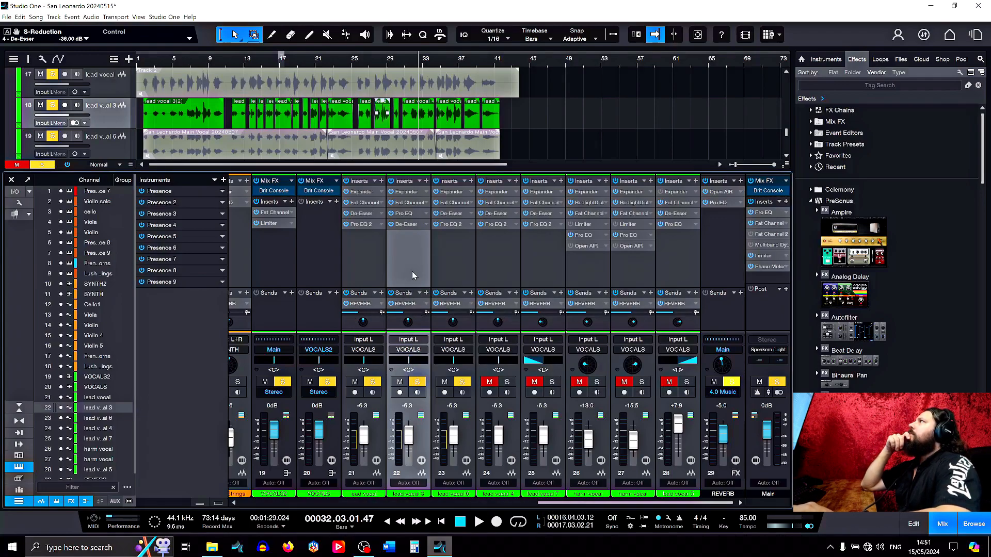
- Rename the lead vocal 3 channel as Lead Vocal
double_click(411, 495)
text(Lead Vocal)
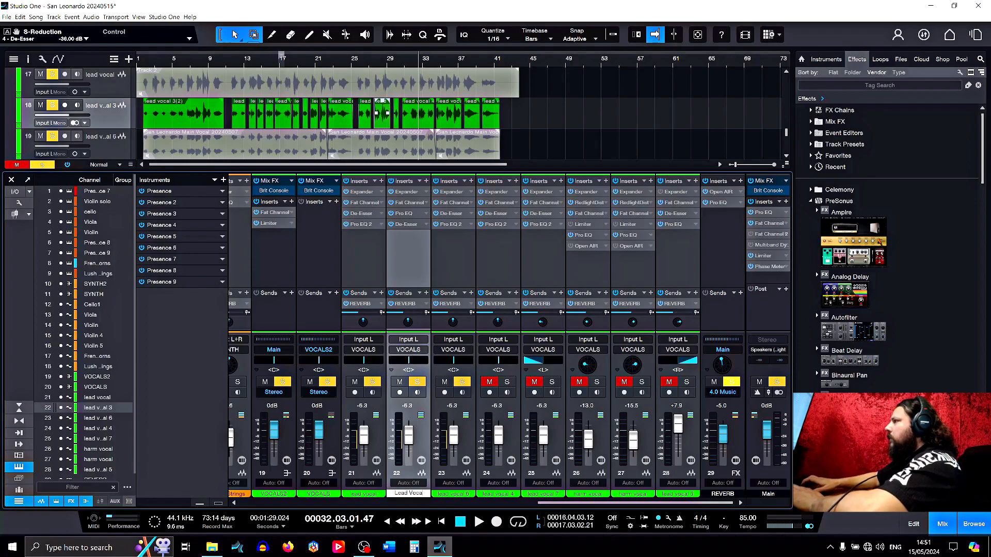
key(Return)
- Rename channel 21, the original lead vocal channel, as Cross Talk L
double_click(365, 494)
key(BackSpace)
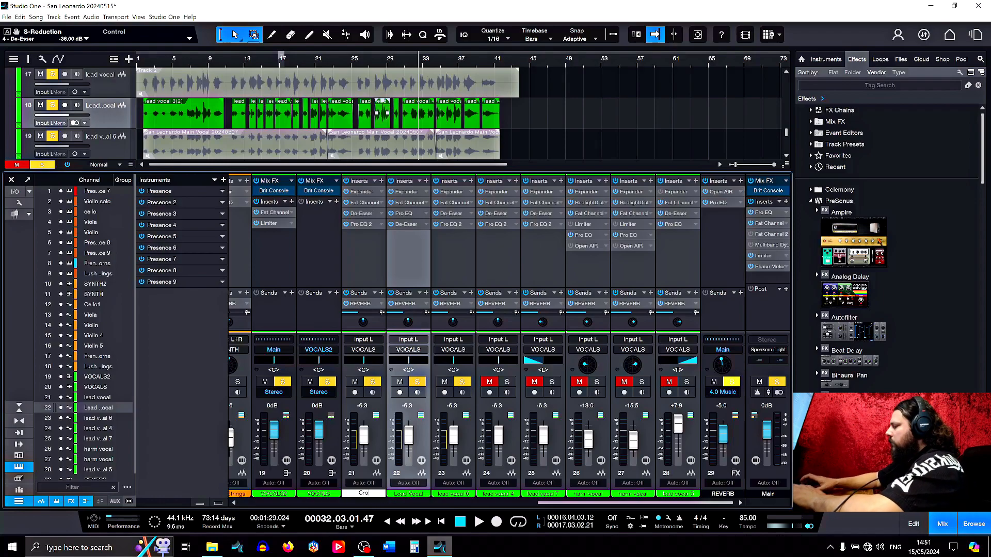
text(Cross T)
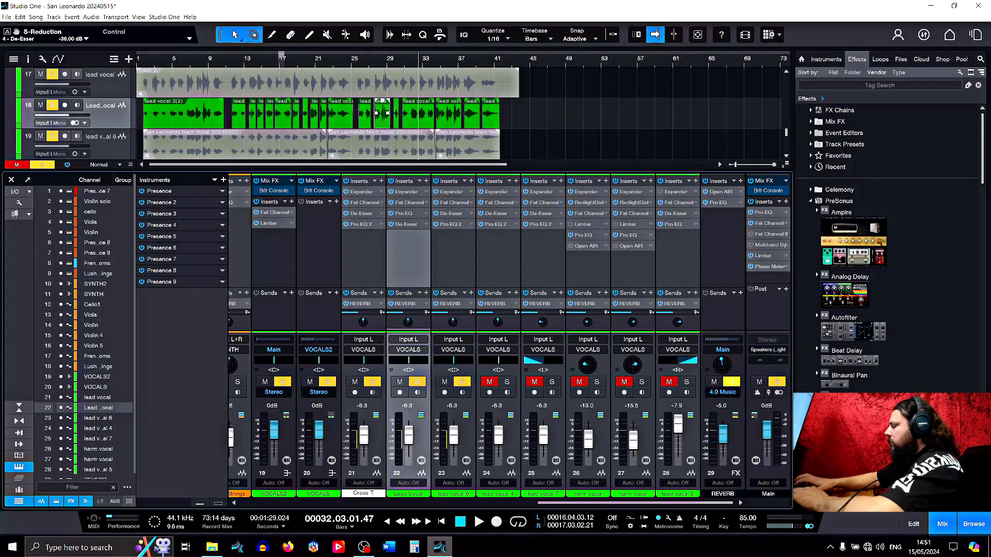
text(alk L)
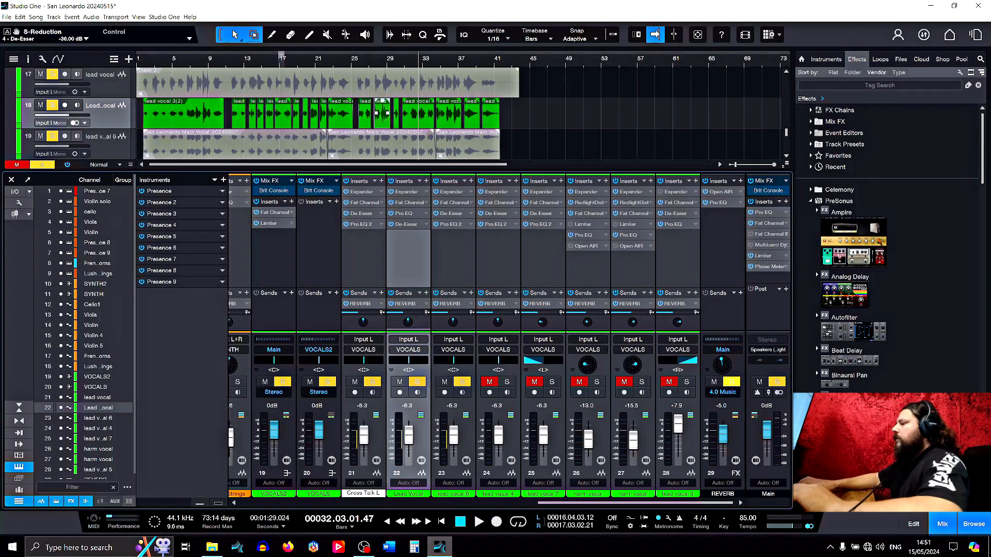
key(Return)
- Rename channel 23, the lead vocal 6 channel, as Cross Talk R
double_click(452, 494)
text(Cross Talk)
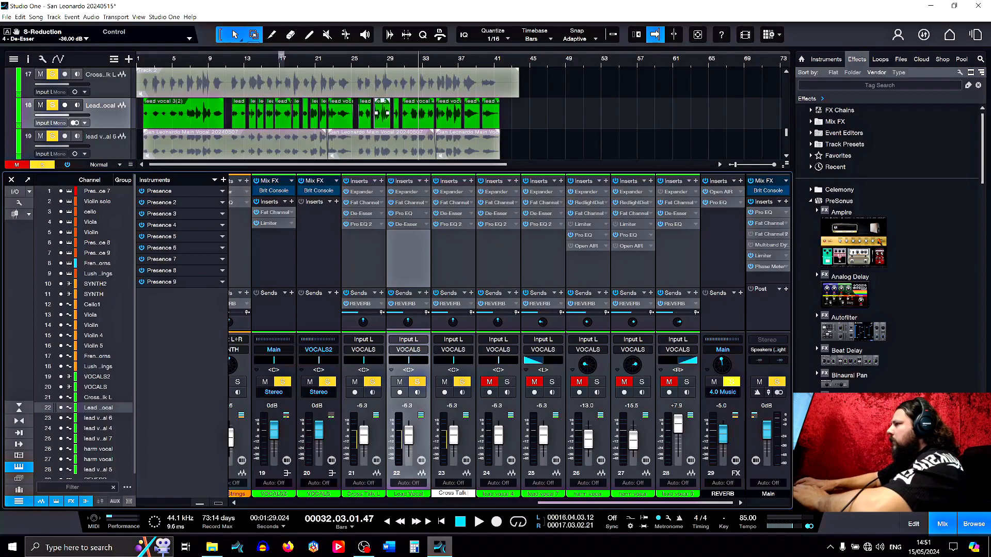
text( R)
key(Return)
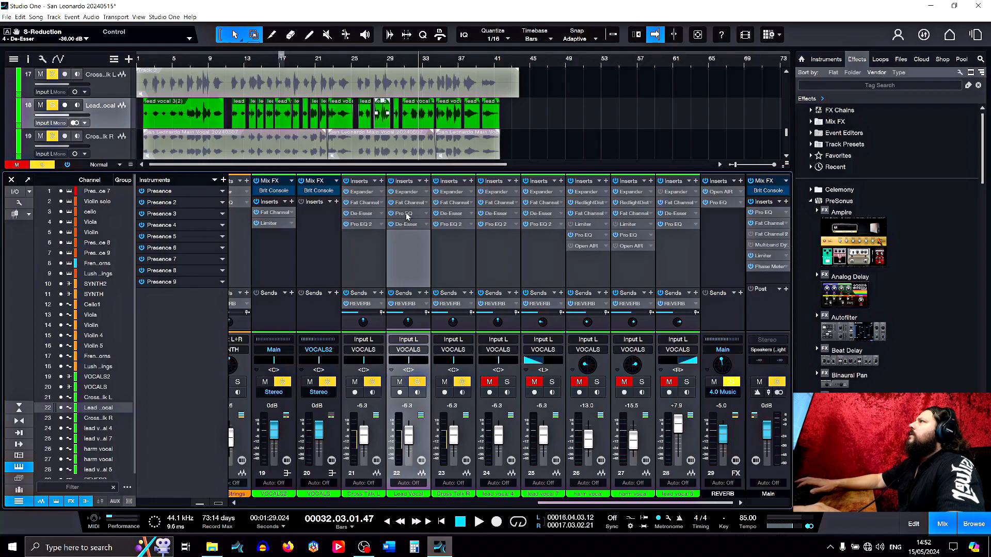
- Replace the De-Essers on Cross Talk L and Cross Talk R with copies of the Lead Vocal De-Esser, placed after Pro EQ 2
drag(409, 225, 451, 235)
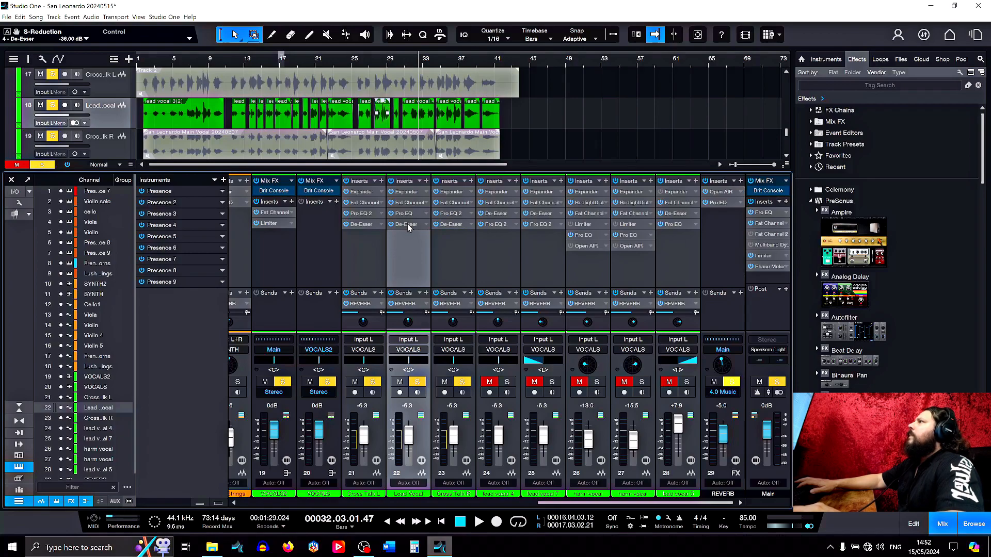
drag(409, 227, 364, 236)
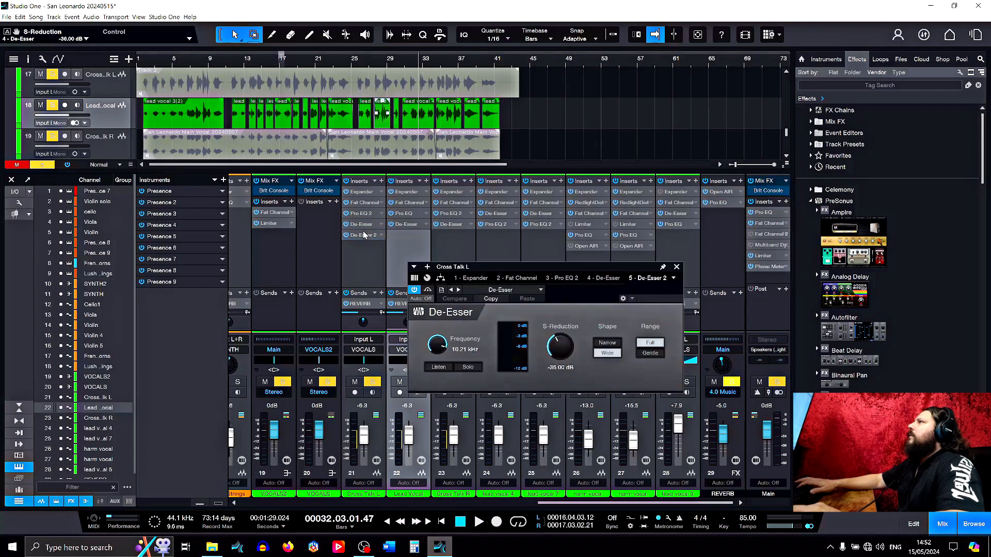
click(677, 268)
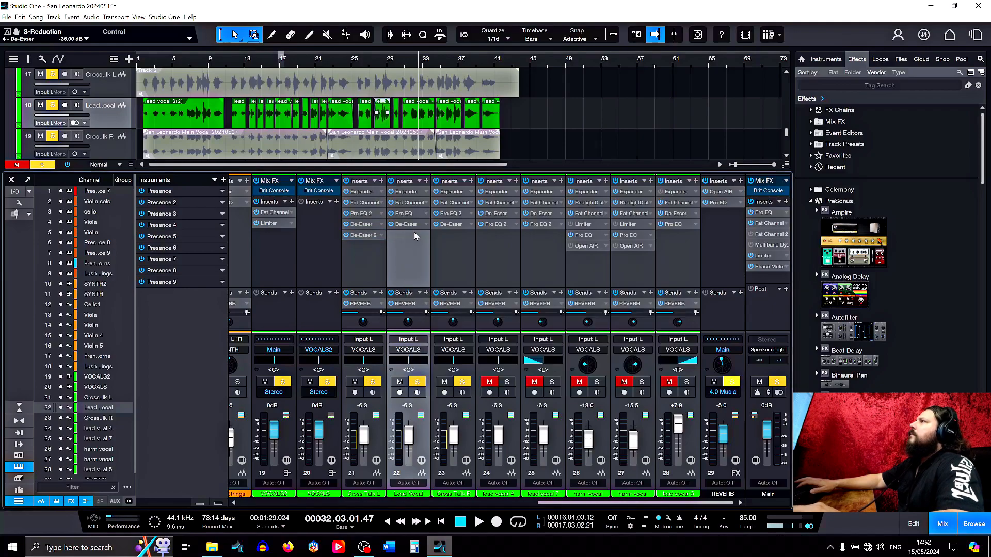
drag(368, 237, 454, 227)
click(677, 268)
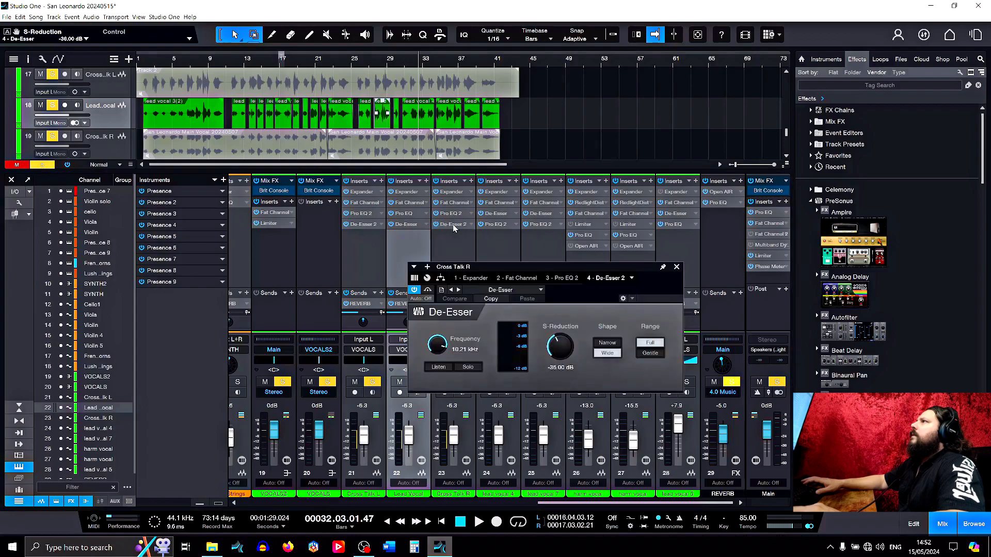
click(679, 268)
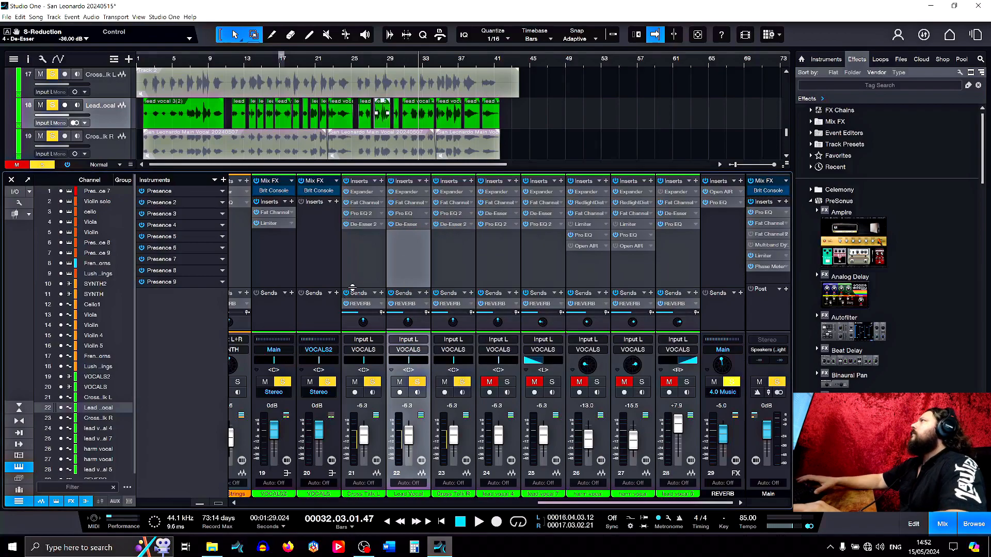
- Play the three soloed vocals from about bar 25 to audition the copied De-Essers
click(356, 66)
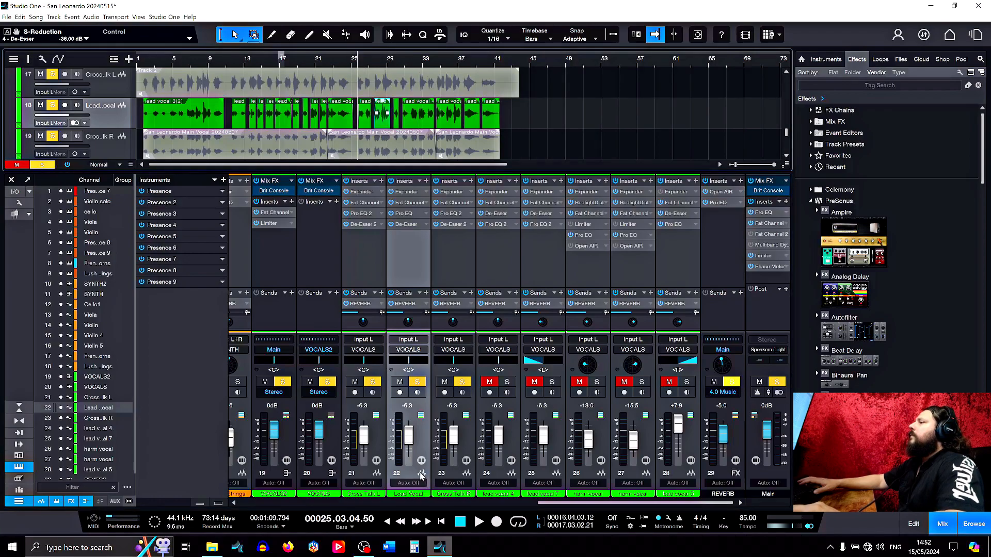
click(479, 522)
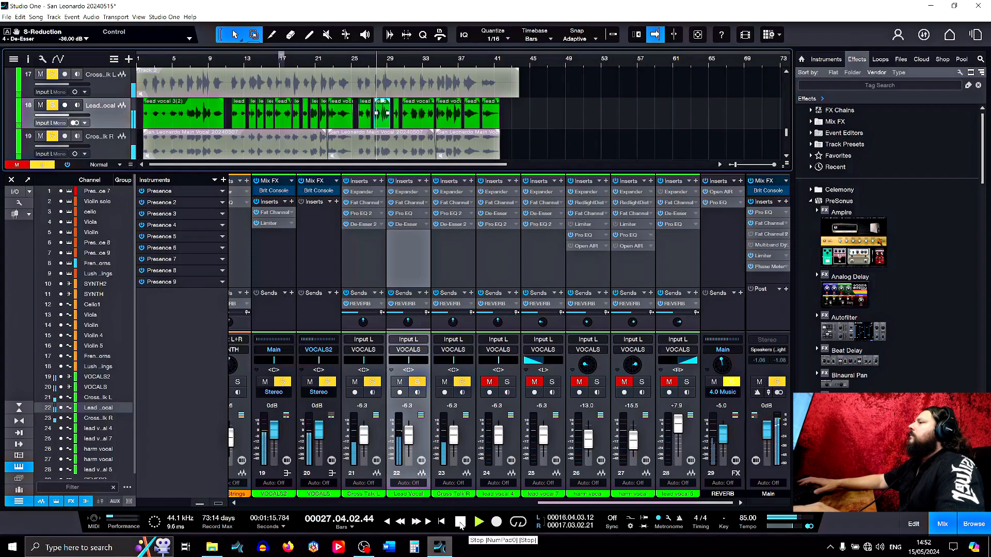
key(space)
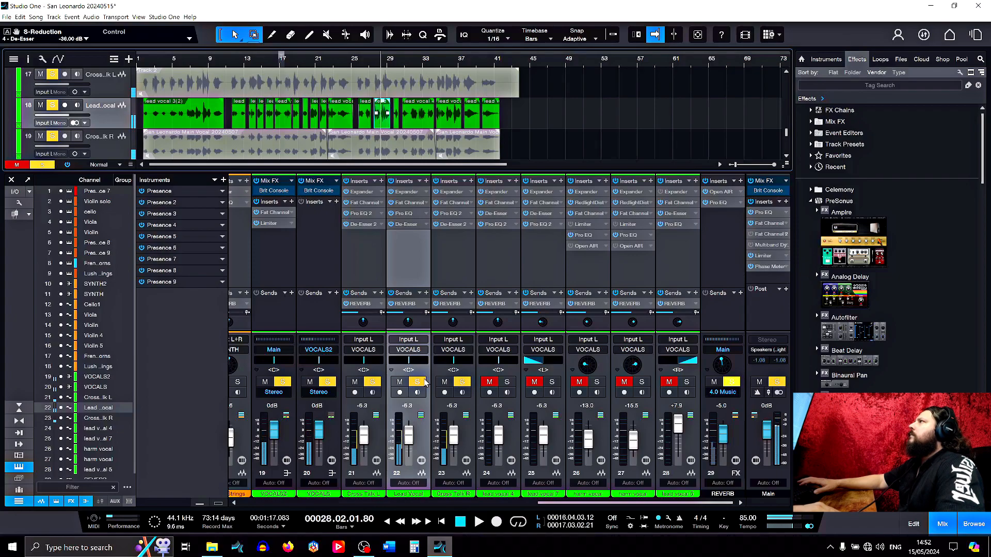
- Set the De-Esser S-Reduction to -60.00 dB on both Cross Talk L and Cross Talk R
click(364, 223)
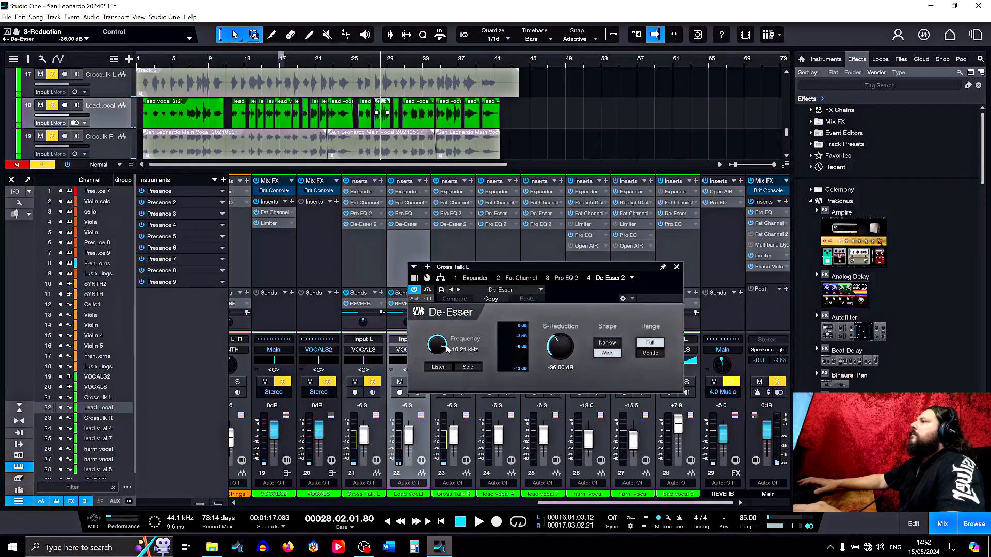
drag(559, 342, 558, 377)
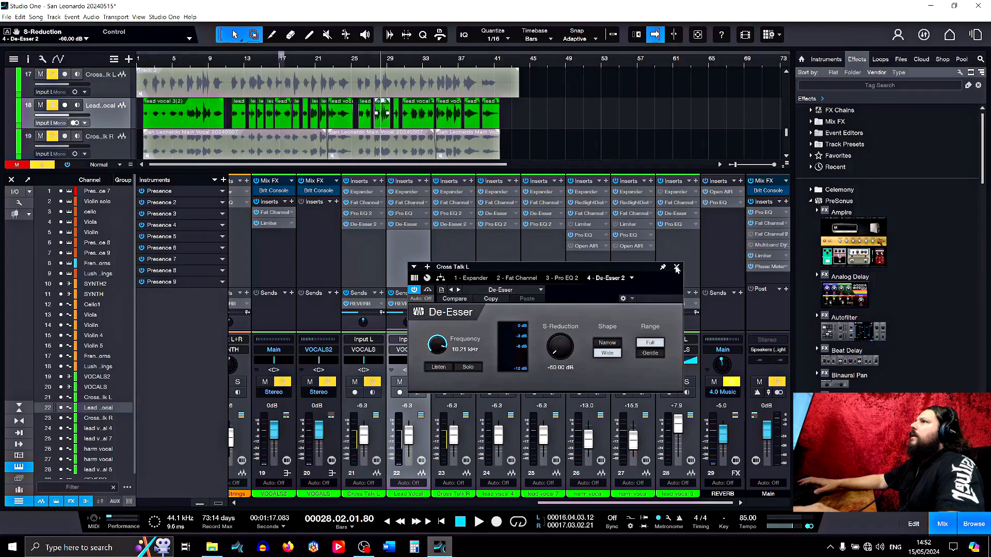
click(448, 240)
drag(562, 344, 550, 378)
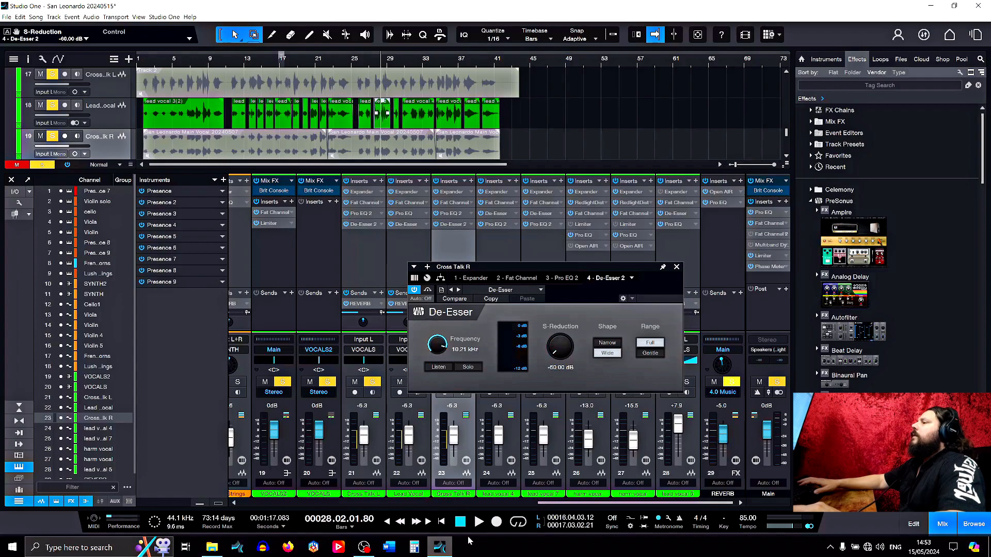
- Replay the vocals from about bar 25 to judge the stronger S-Reduction on the Cross Talk channels
click(356, 65)
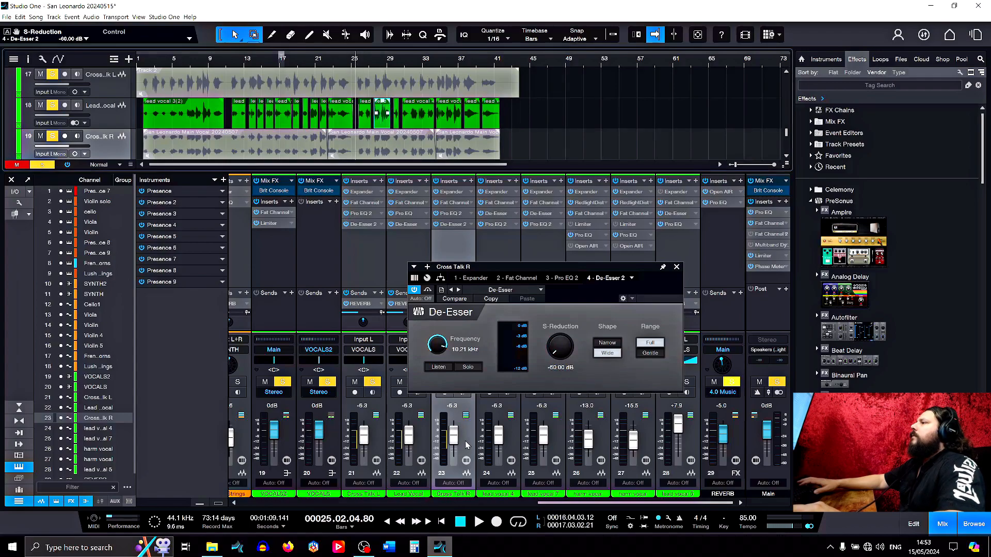
click(479, 523)
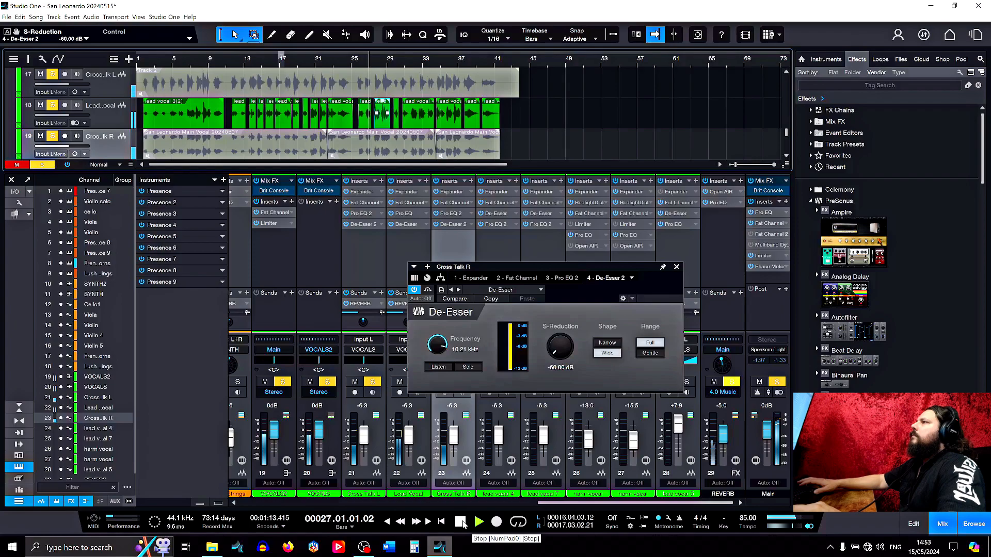
click(461, 522)
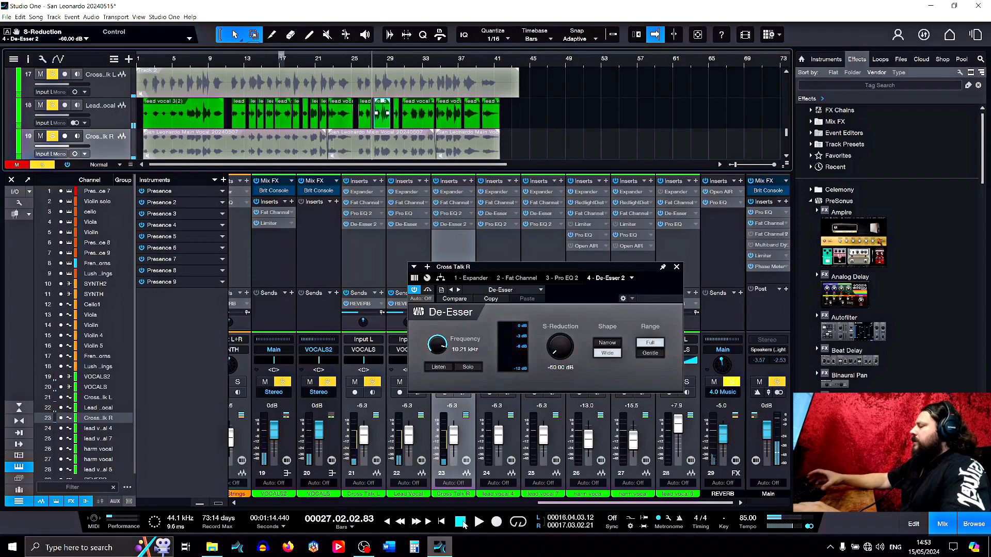
- Compare playback with Cross Talk R's last S-Reduction change undone and with it restored to -60.00 dB, and close its De-Esser
key(ctrl+z)
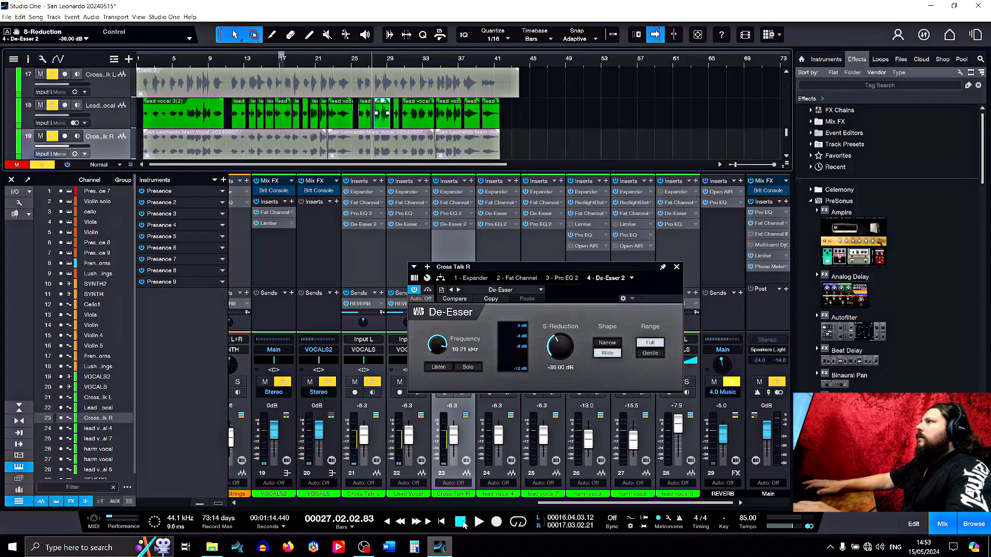
click(463, 523)
key(space)
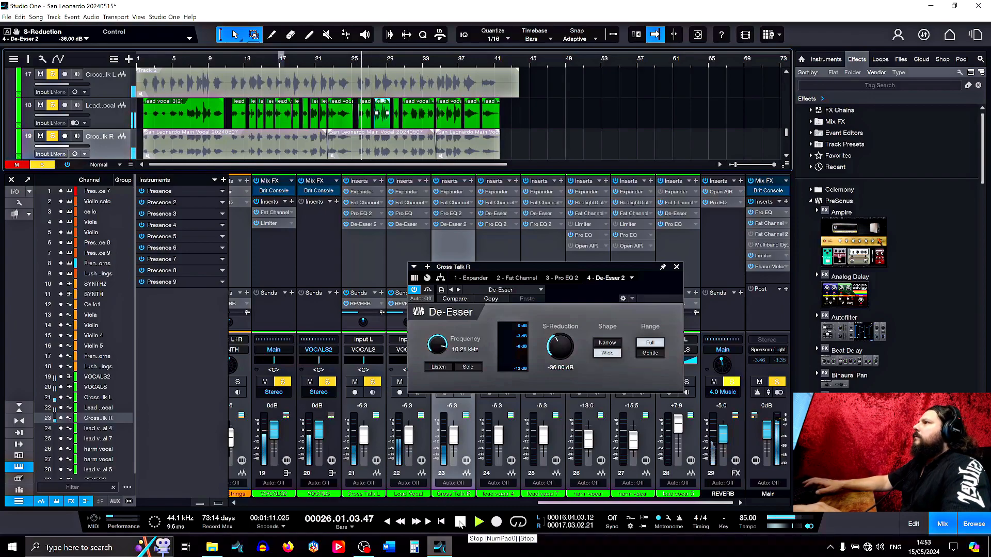
click(460, 523)
click(460, 523)
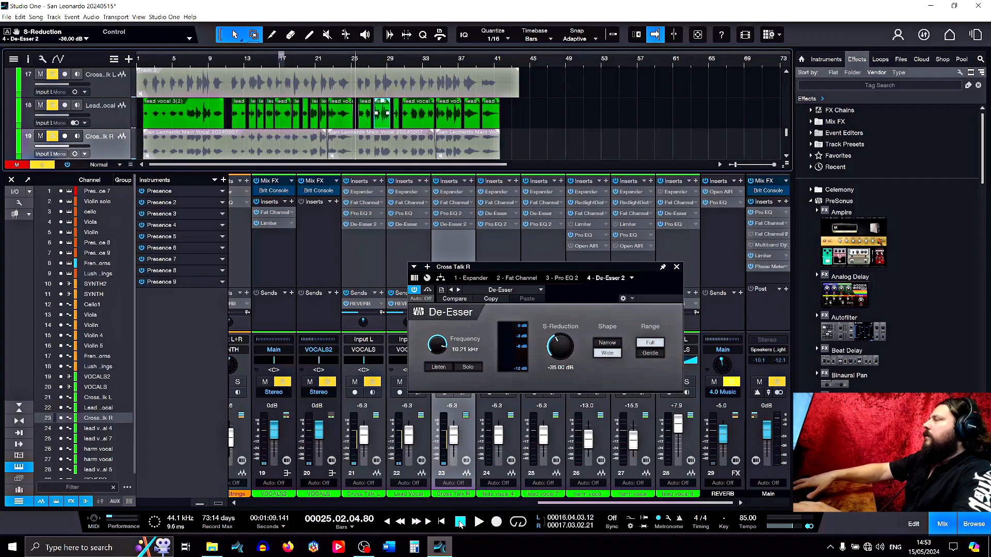
click(479, 523)
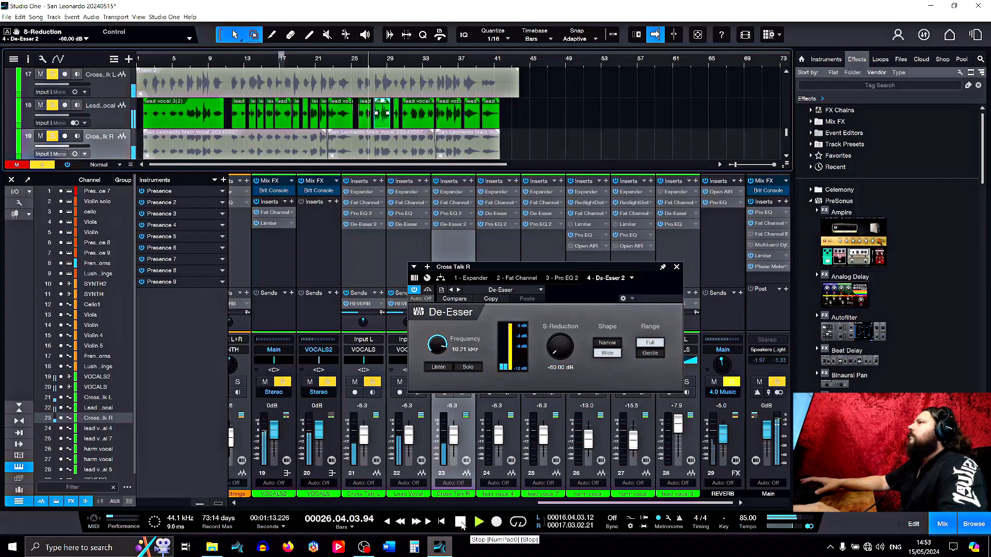
click(461, 523)
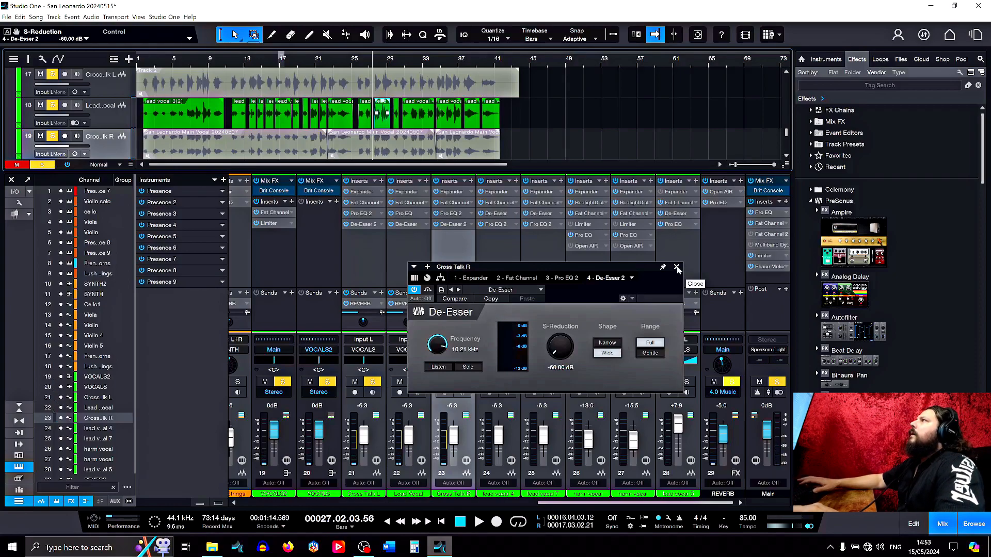
click(677, 267)
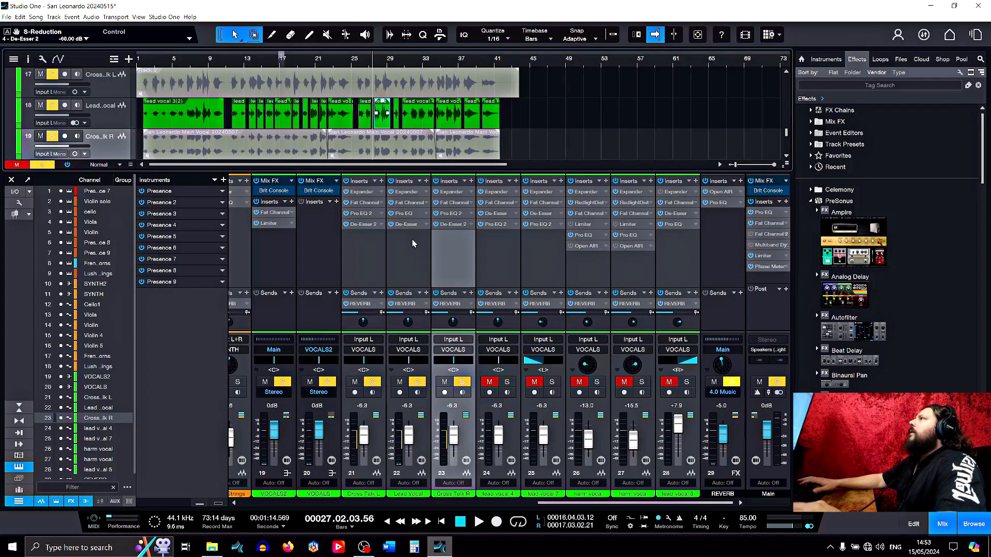
- Add a second De-Esser to Cross Talk L and Cross Talk R, with frequency 12.00 kHz and S-Reduction -60.00 dB
drag(407, 223, 361, 236)
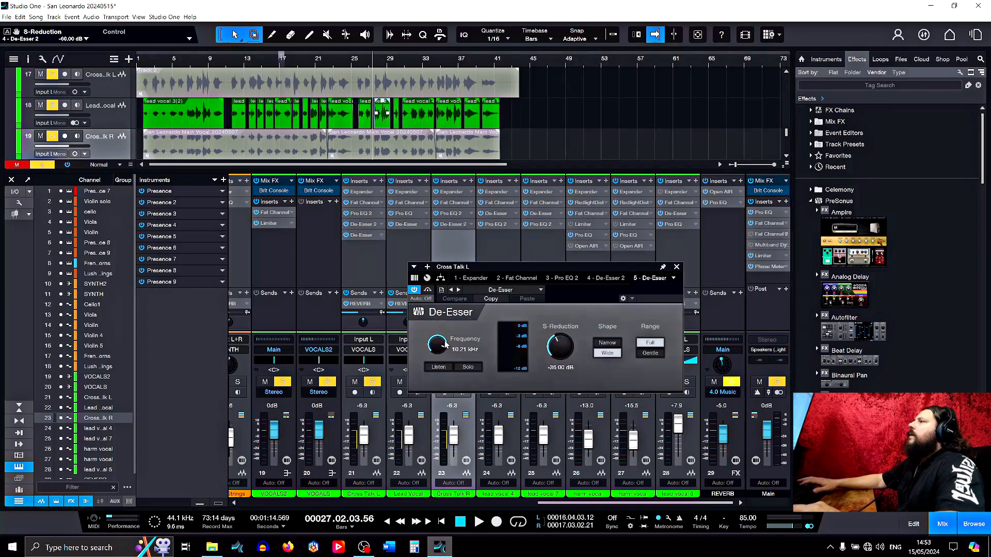
drag(436, 349, 494, 346)
drag(561, 346, 540, 392)
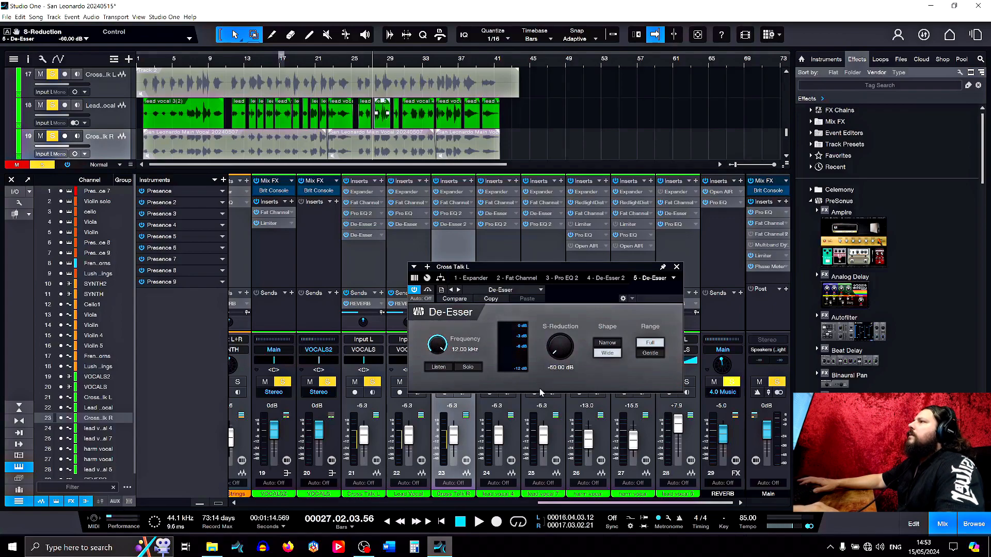
click(677, 267)
drag(404, 224, 448, 237)
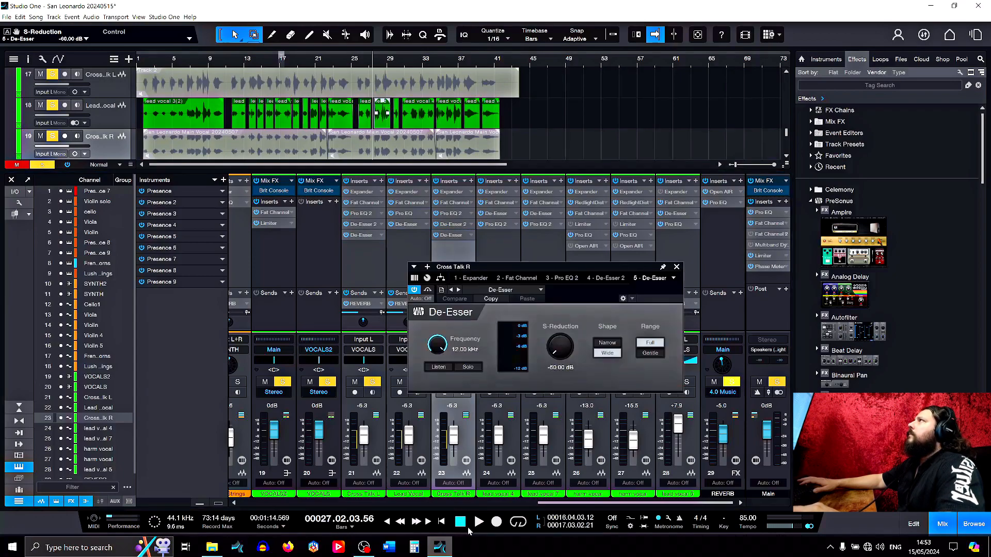
- Play the vocals twice from about bar 25 to audition the doubled De-Essers, and close the Cross Talk R De-Esser
key(space)
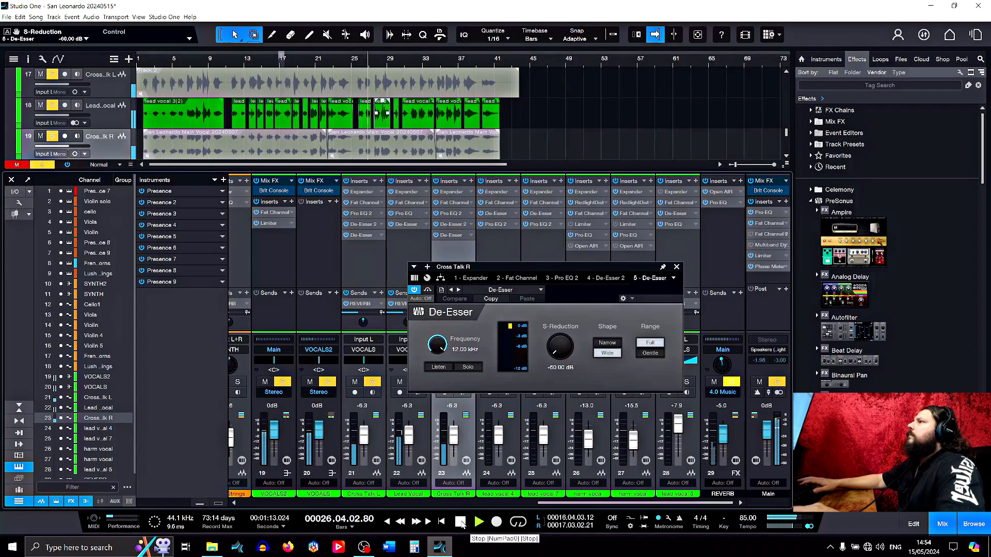
click(459, 522)
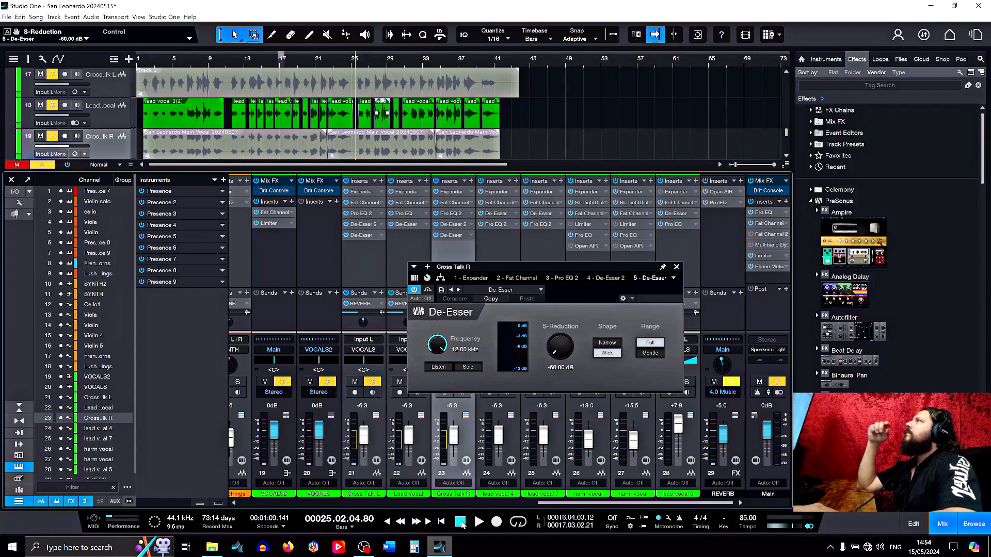
click(459, 521)
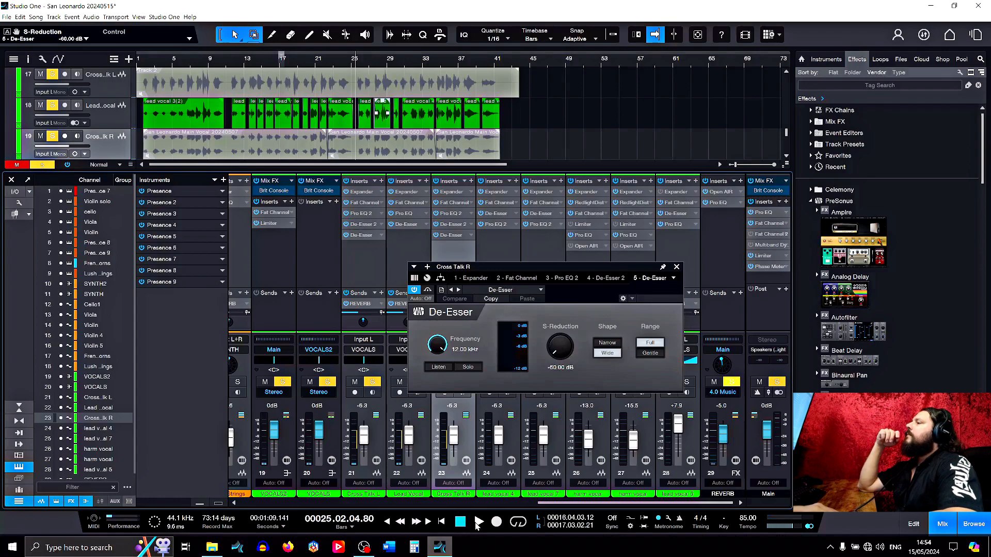
key(space)
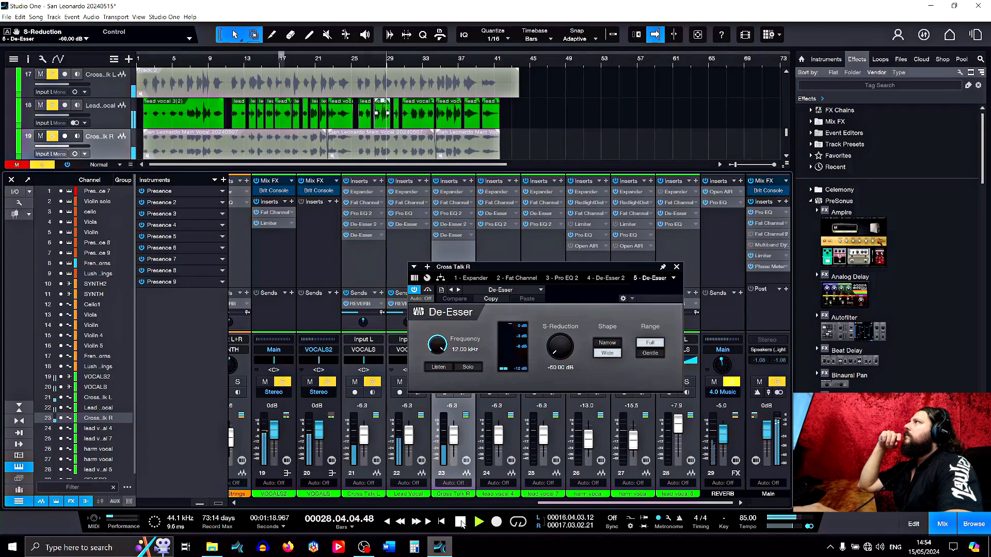
click(460, 522)
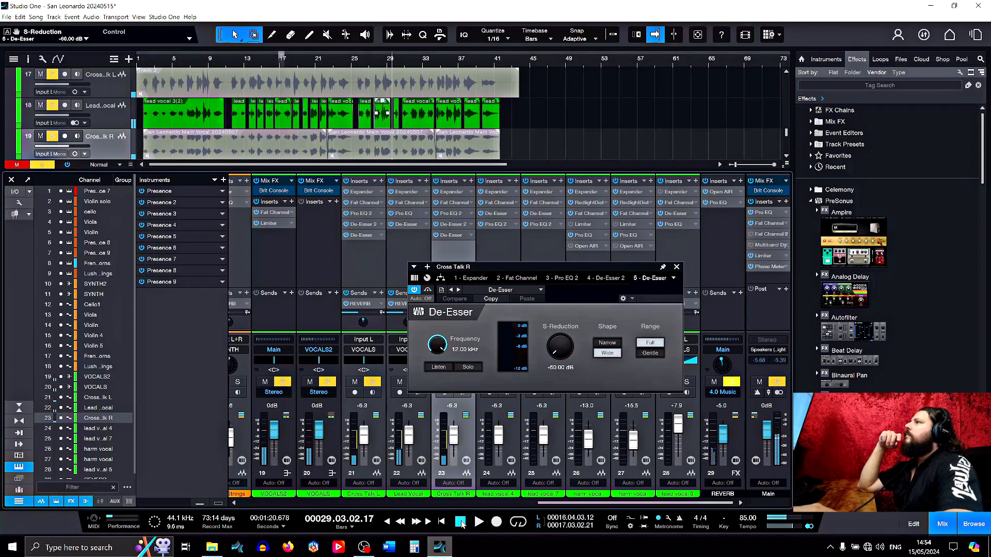
click(677, 267)
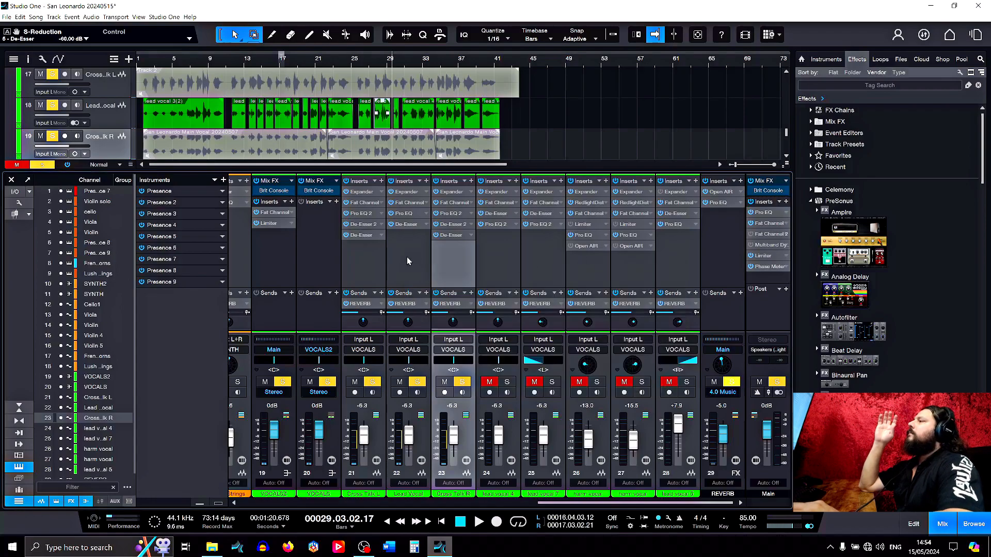
- Overwrite the stored FX chains "Lead Vocal L", "Lead Vocal R" and "Lead Vocal De-esser" from Cross Talk L, Cross Talk R and Lead Vocal respectively
click(375, 181)
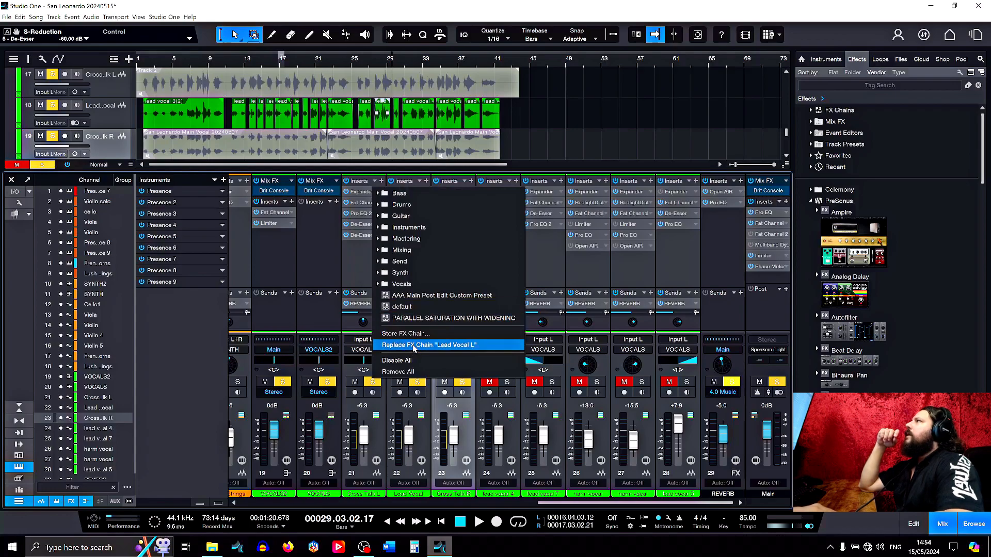
click(413, 345)
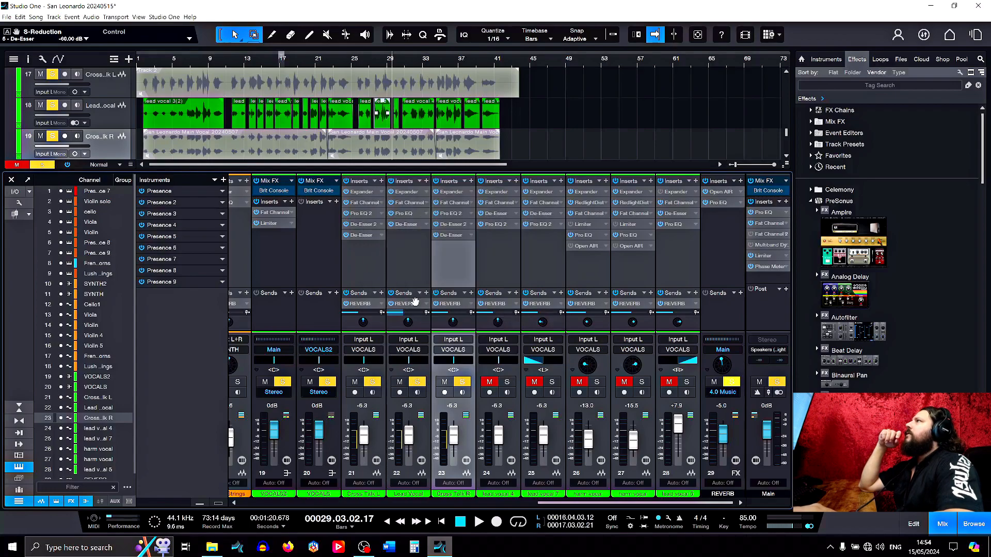
click(466, 181)
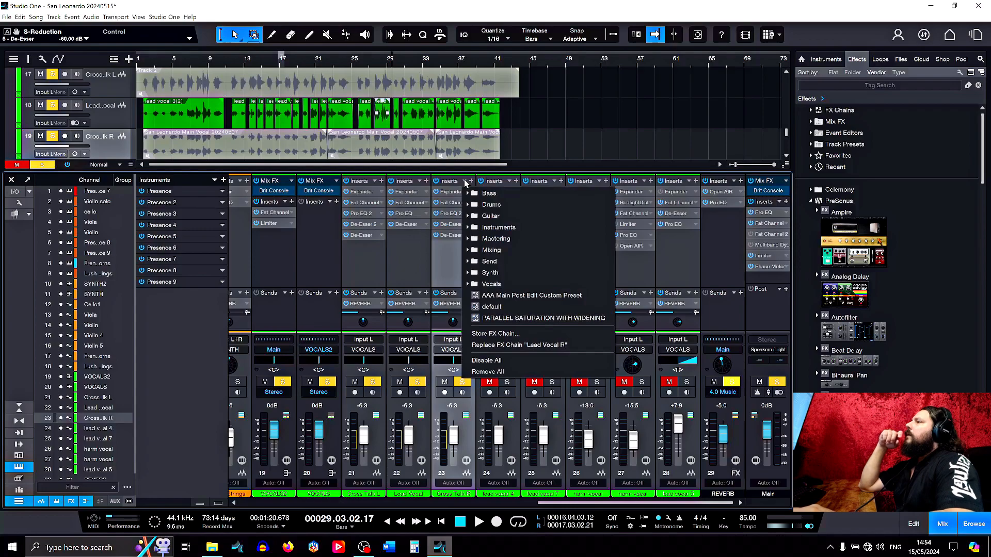
click(500, 351)
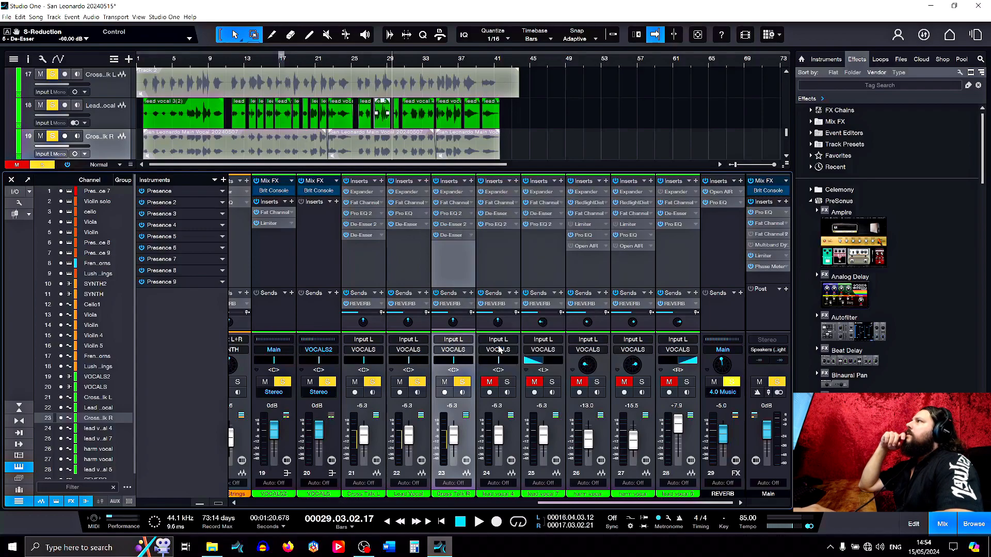
click(419, 182)
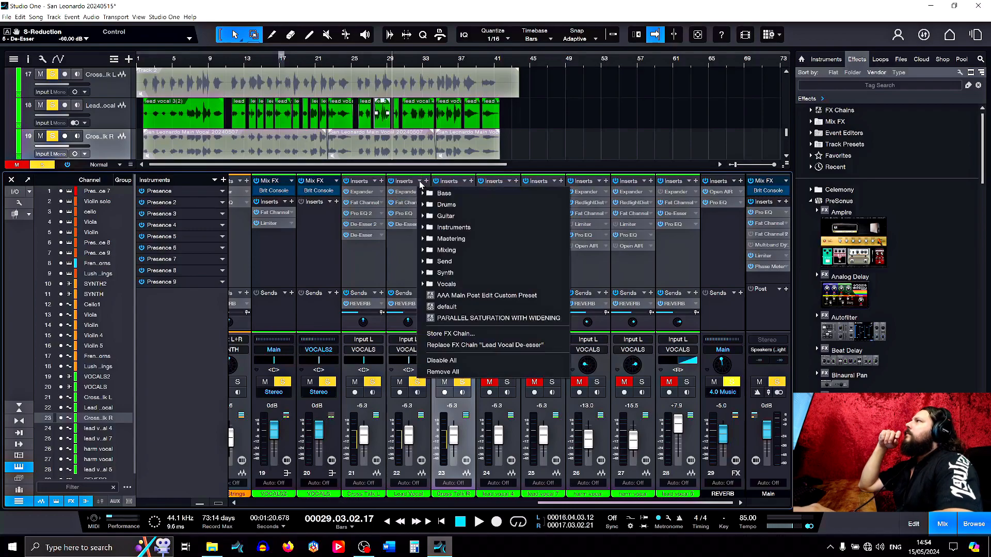
click(461, 346)
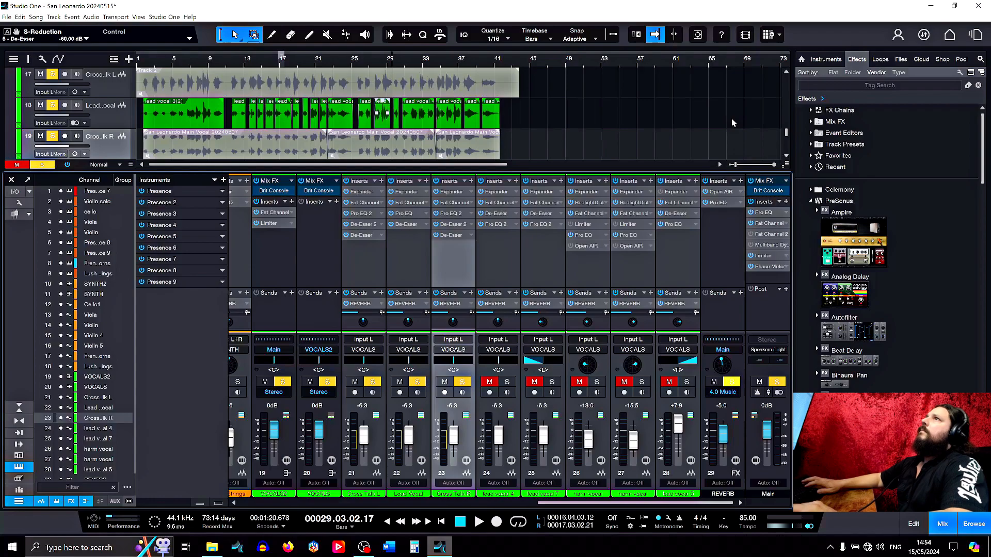
- Switch to the FREE AIR song, hide the mixer, and unmute all the events on lead vocal track 12
click(975, 36)
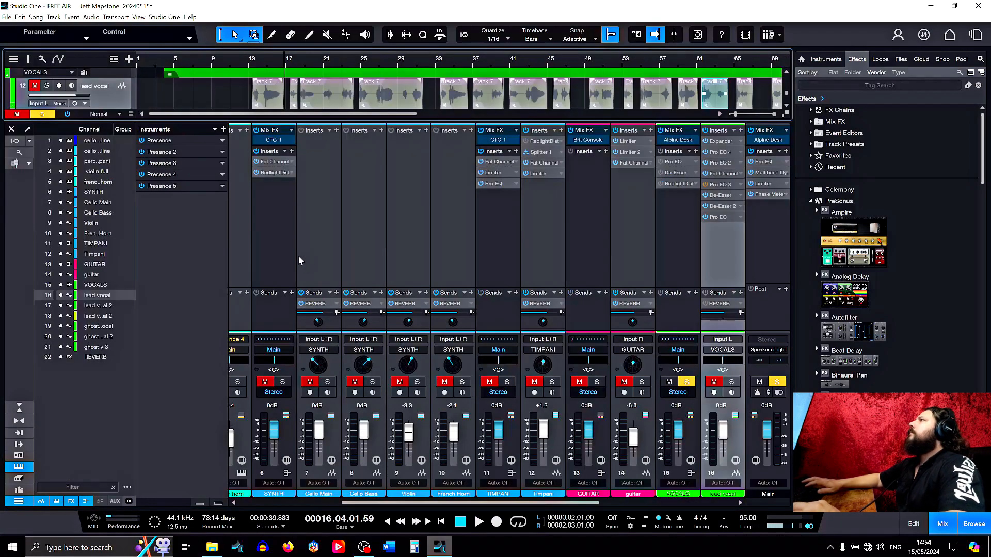
key(F3)
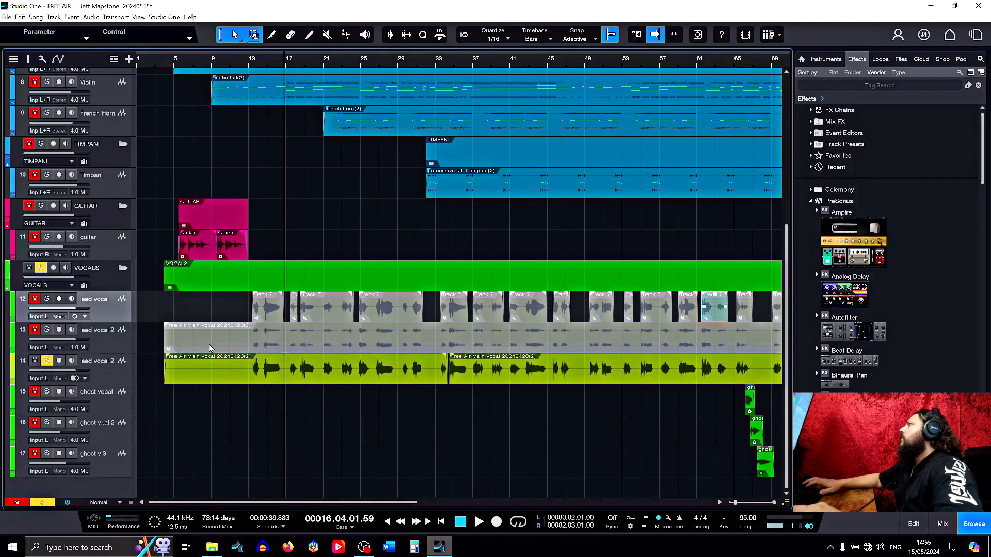
click(227, 349)
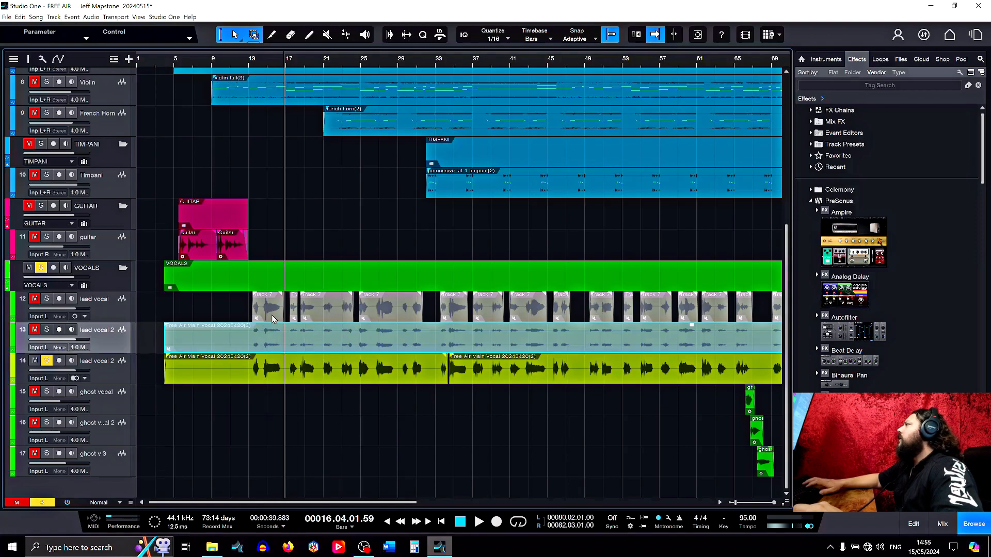
drag(352, 502, 530, 484)
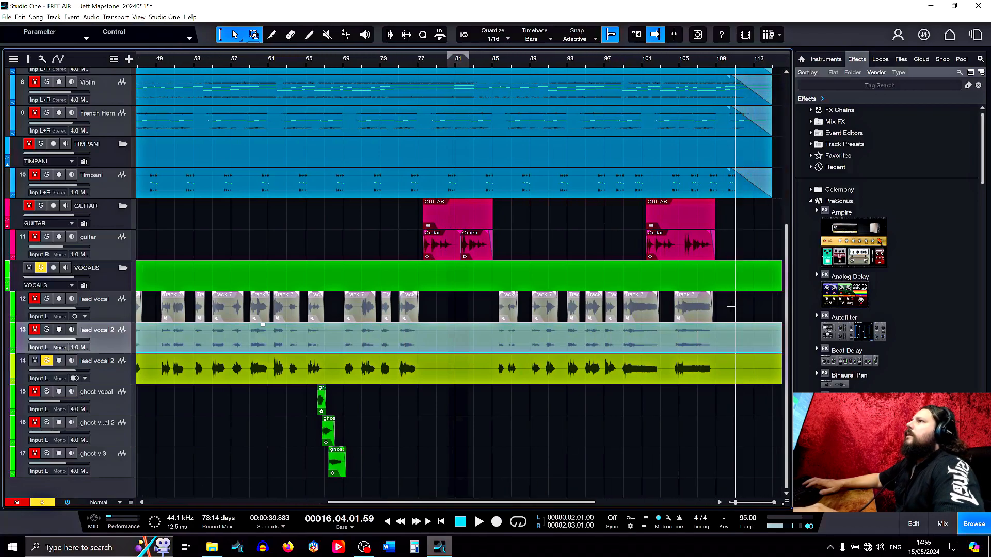
mouse_move(729, 318)
mouse_down()
mouse_move(1, 316)
mouse_move(244, 313)
mouse_up()
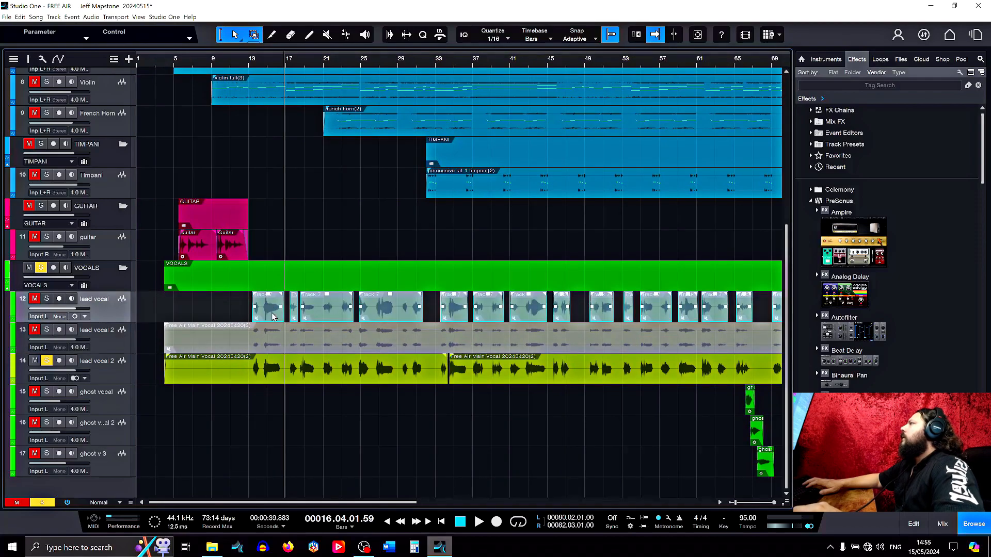
right_click(272, 316)
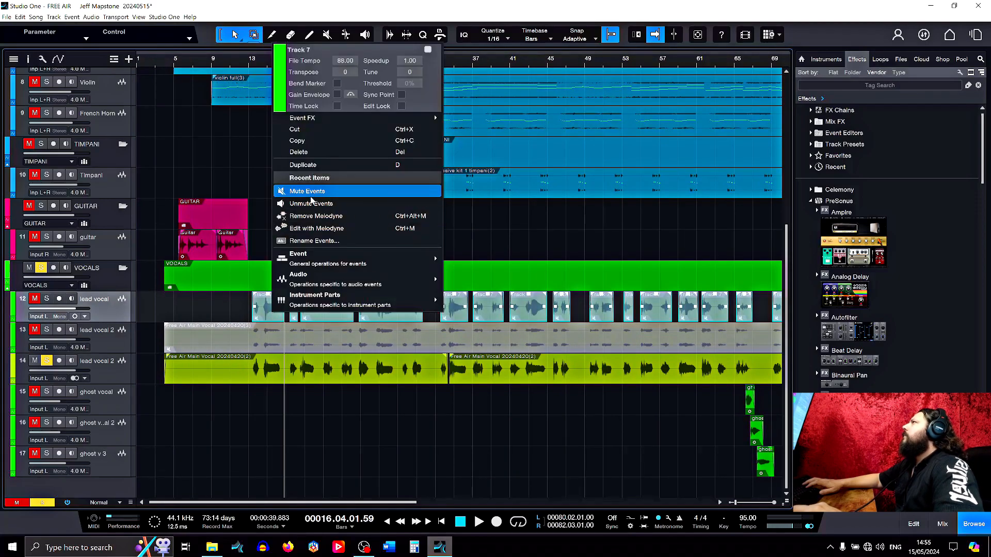
click(312, 203)
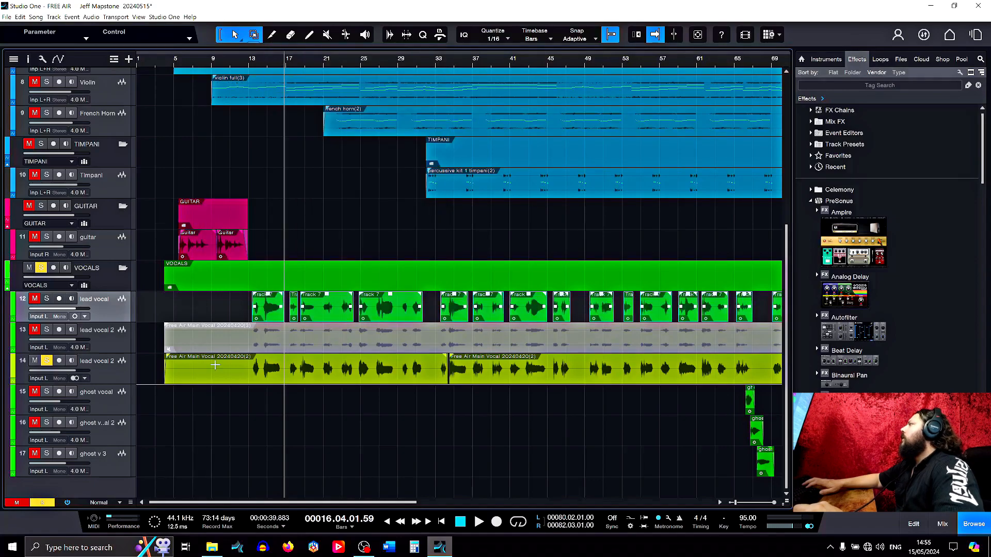
- Add three mono audio tracks directly below the lead vocal 2 track numbered 14
drag(295, 508, 316, 507)
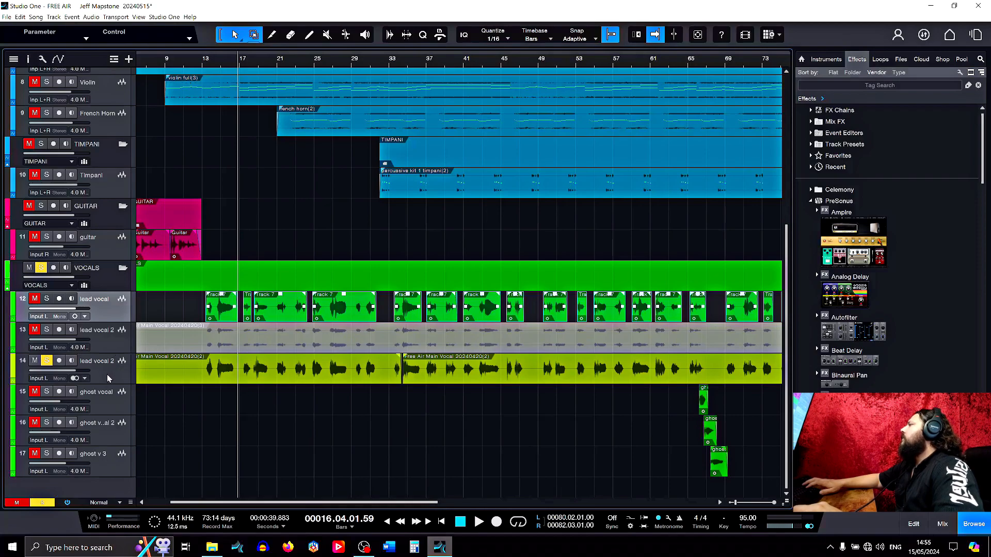
click(107, 373)
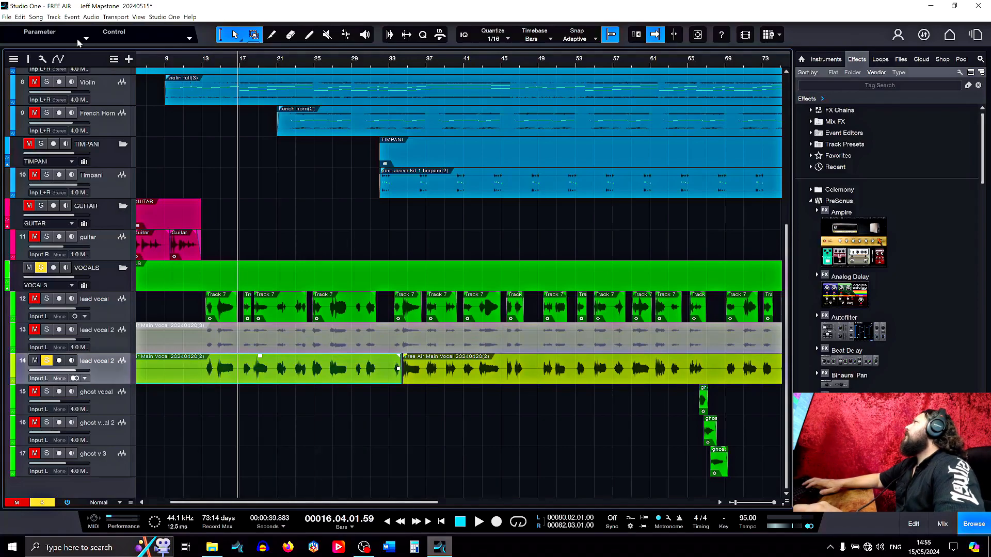
click(54, 17)
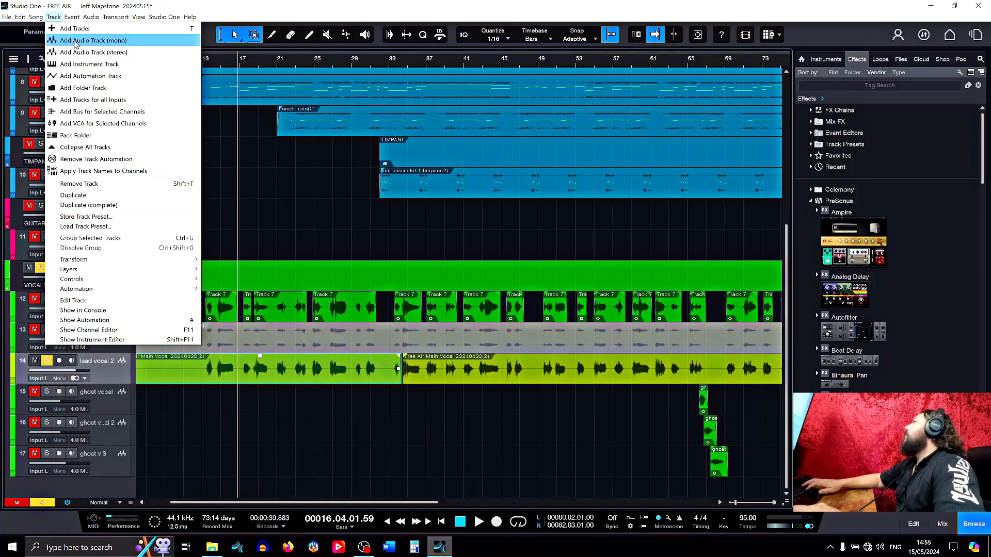
click(75, 41)
click(53, 17)
click(75, 41)
click(54, 17)
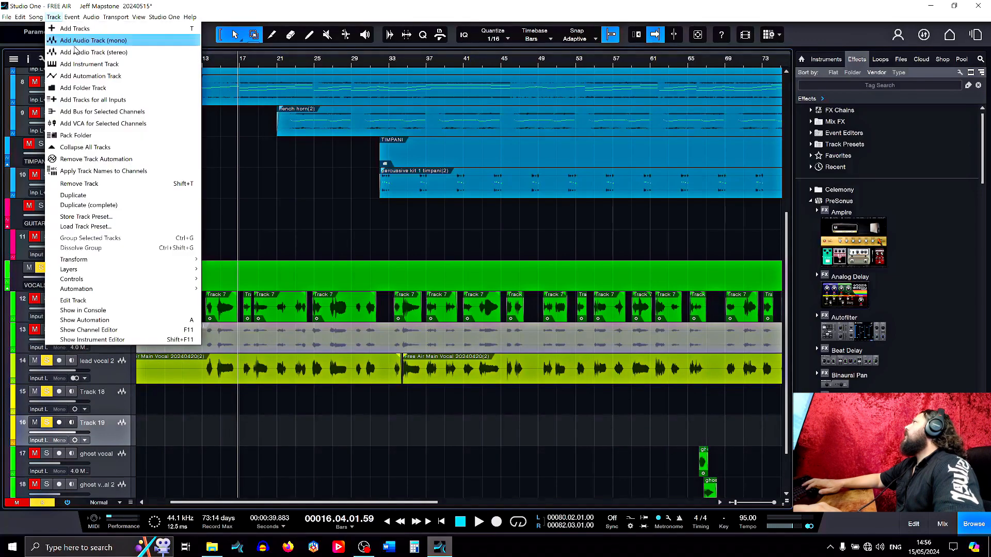
click(75, 41)
- Rename the three new tracks, in order, as "Cross Talk L", "Lead Vocal" and "Cross Talk R"
scroll(194, 413, down, 3)
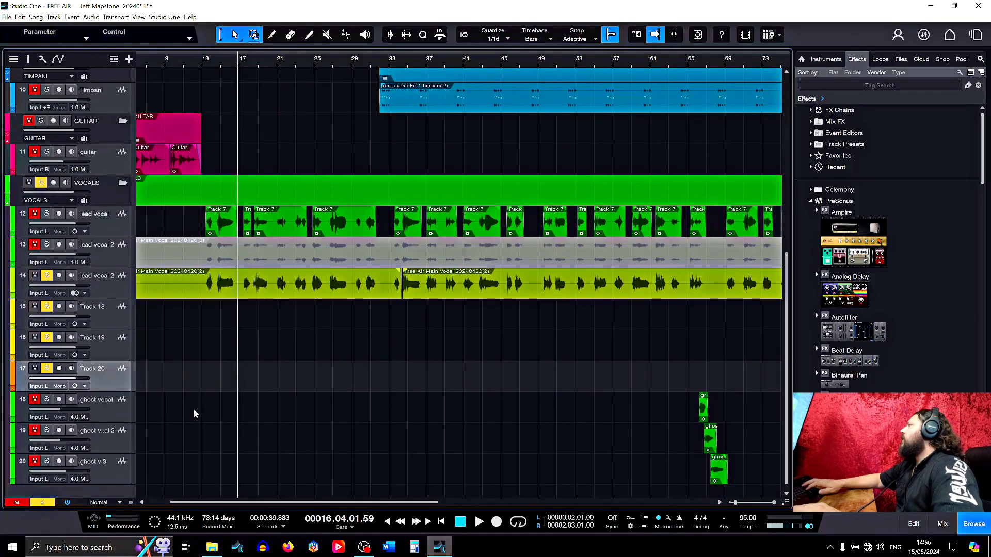
double_click(93, 338)
text(Lead Vocal)
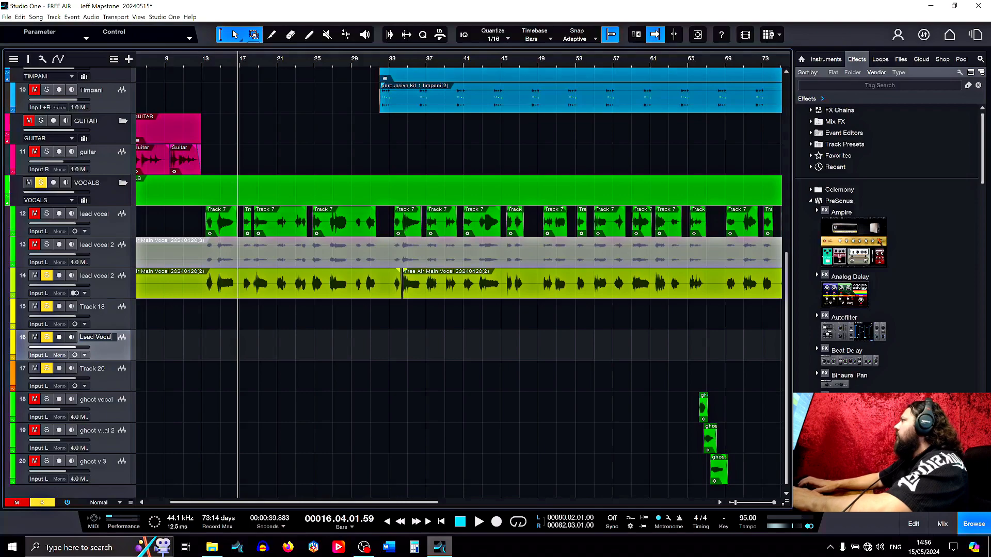
key(Return)
double_click(92, 305)
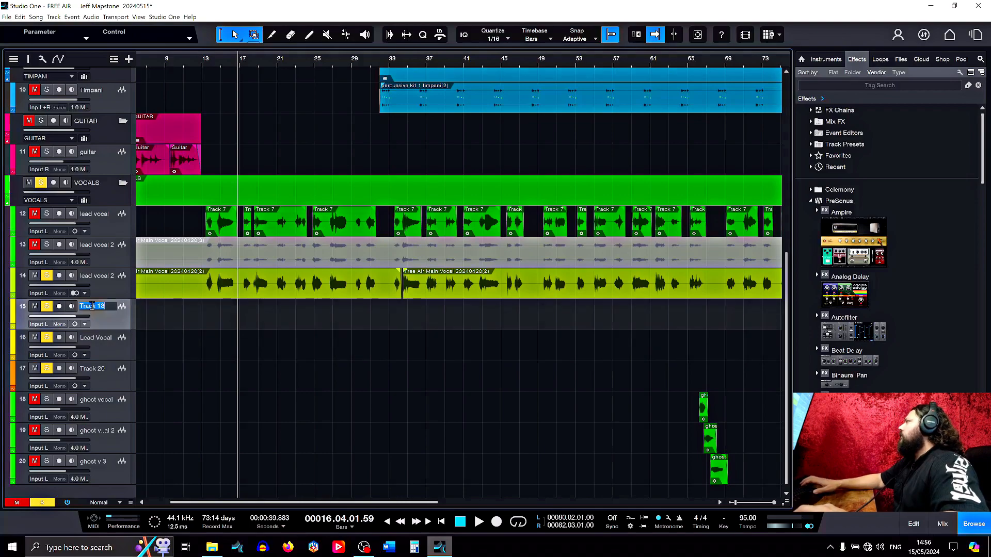
text(Cross Talk L)
key(Return)
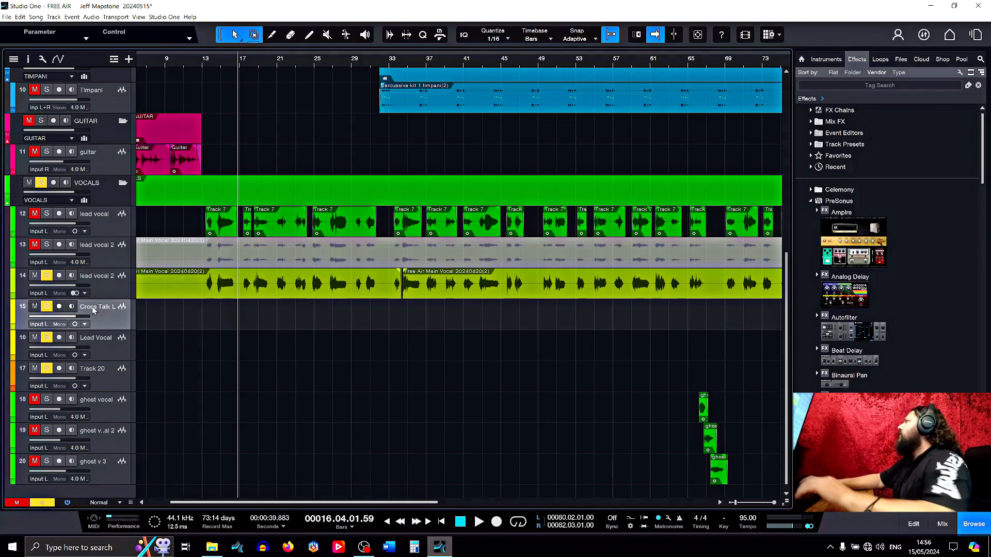
double_click(98, 369)
text(Cross Tal)
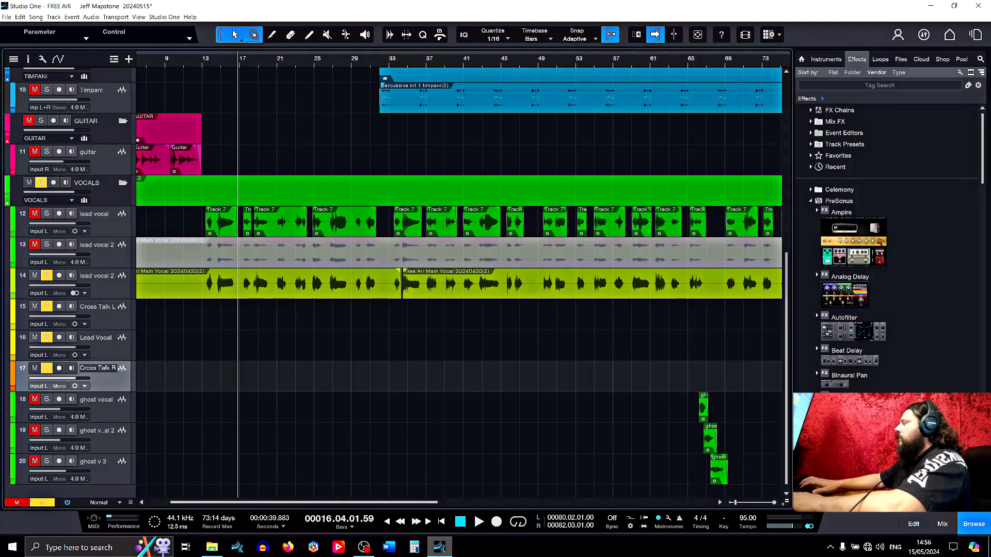
key(Return)
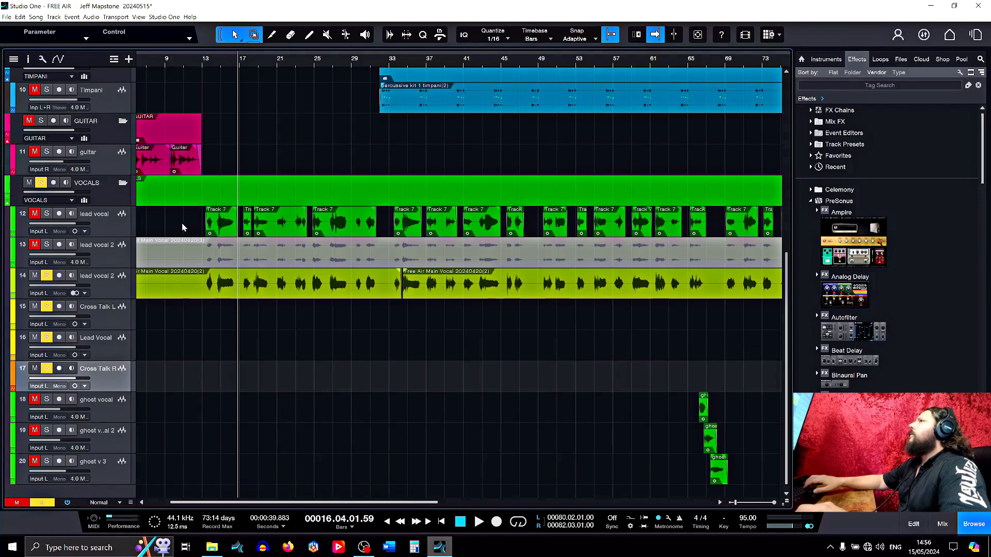
- Try moving all events from lead vocal track 12 to the new Lead Vocal track and separating their shared copies
drag(183, 234, 626, 233)
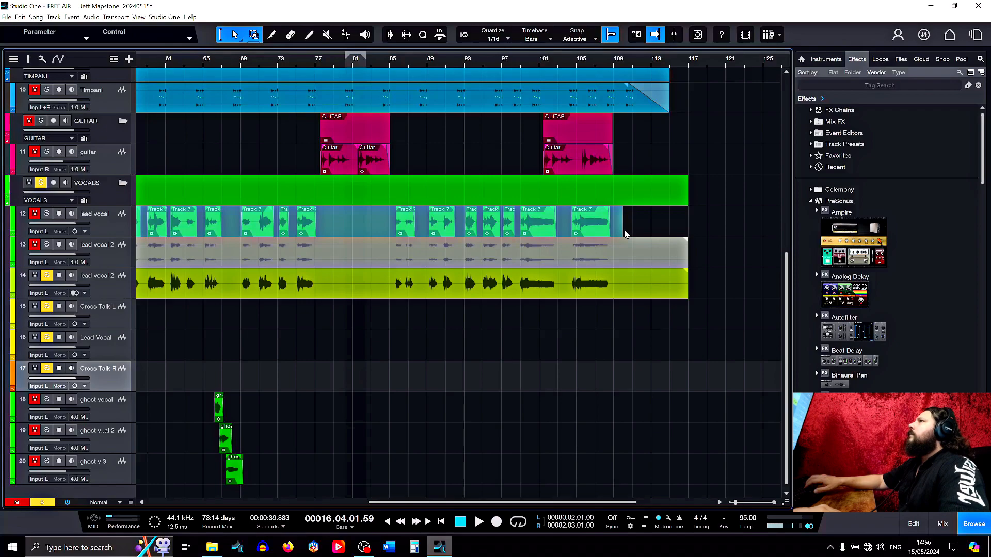
drag(625, 234, 626, 234)
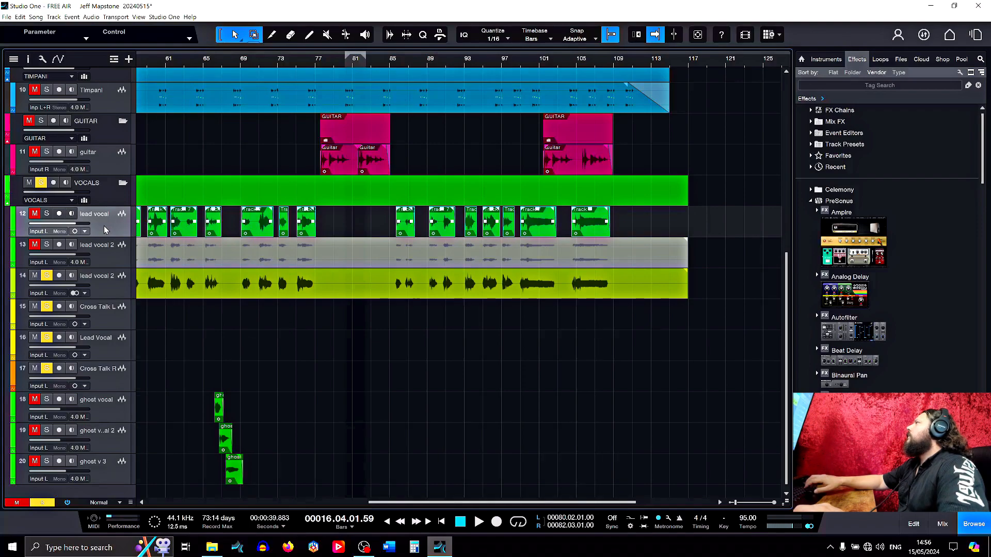
drag(258, 234, 255, 352)
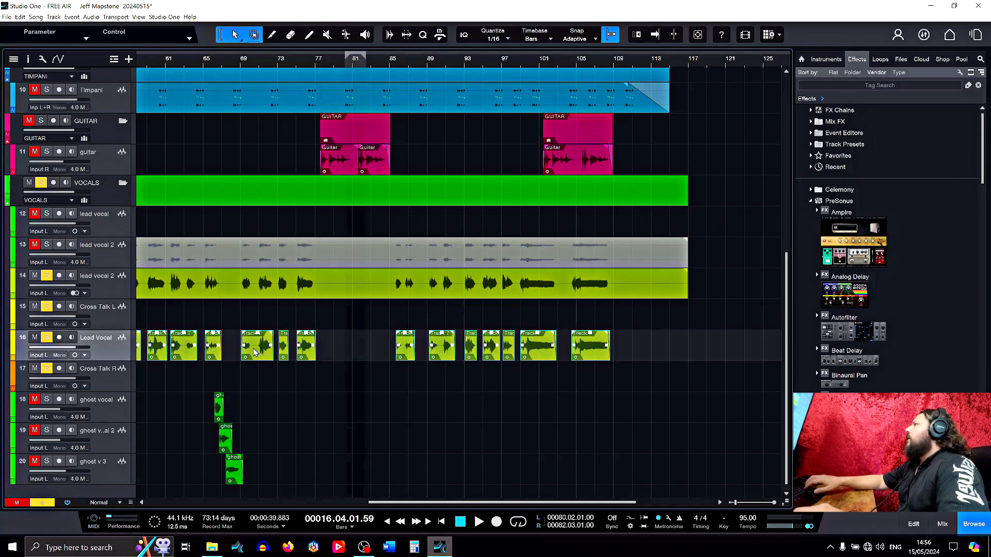
right_click(257, 352)
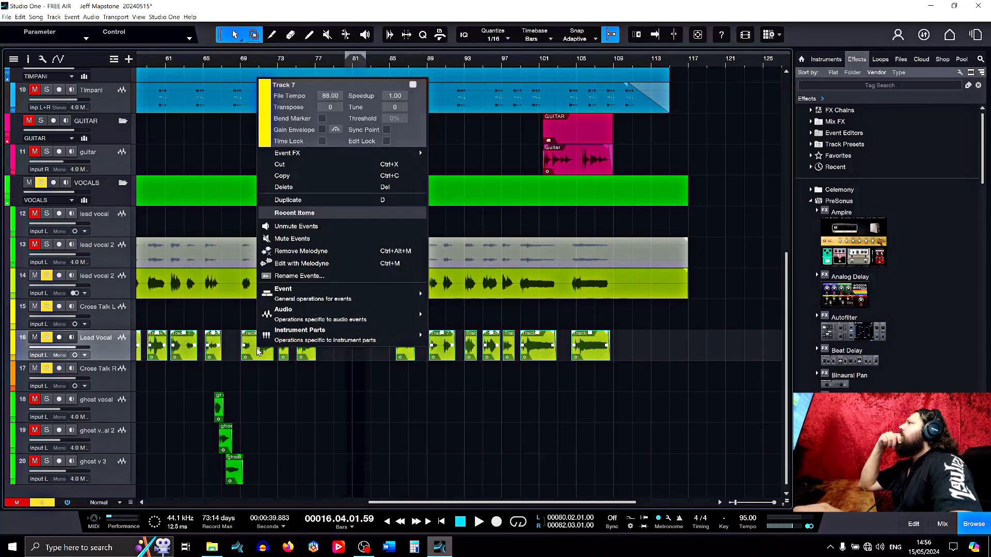
mouse_move(419, 300)
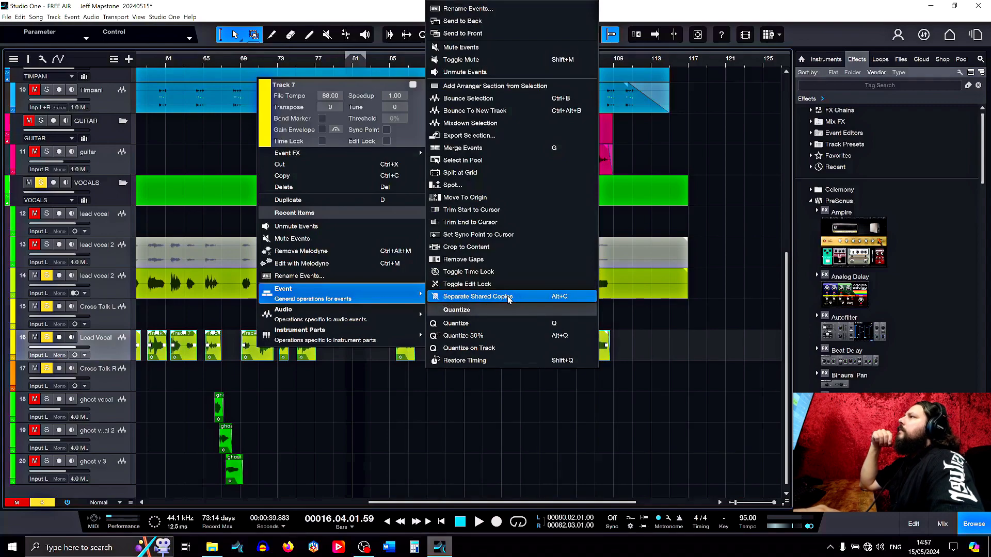
click(508, 298)
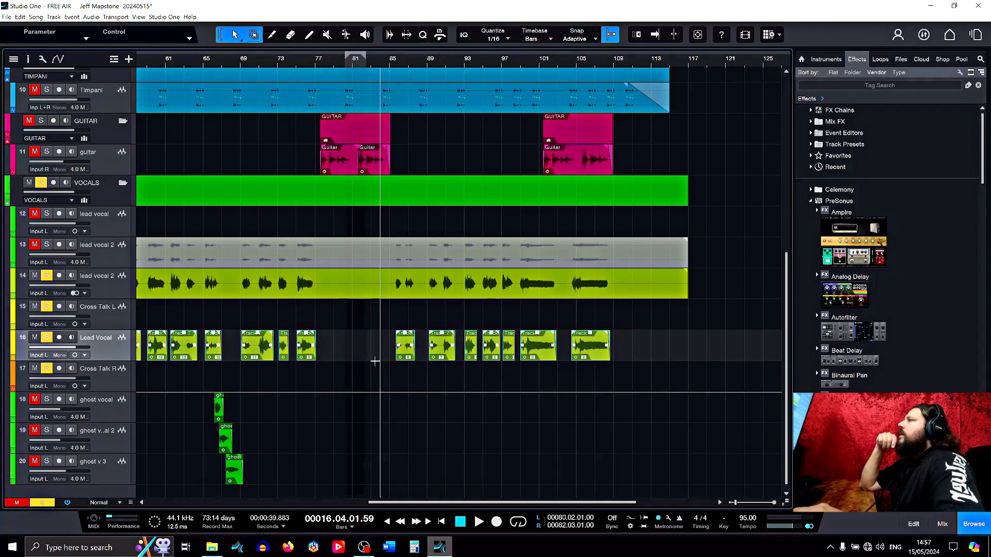
- Check the moved events along the timeline, and undo the separation and the move off track 12
mouse_move(444, 506)
mouse_down()
mouse_move(234, 503)
mouse_move(449, 498)
mouse_move(431, 496)
mouse_move(441, 498)
mouse_up()
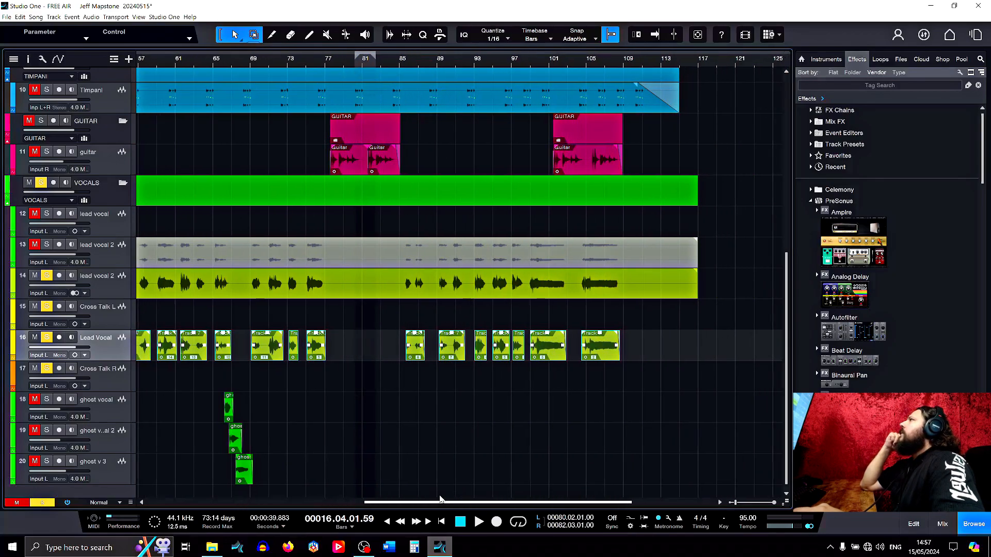
drag(440, 499, 217, 486)
click(218, 353)
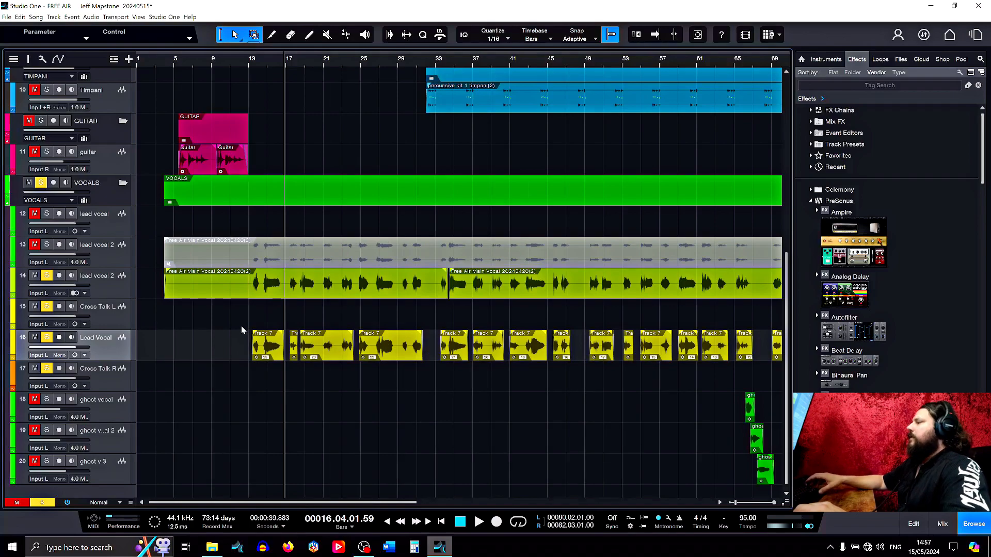
key(ctrl+z)
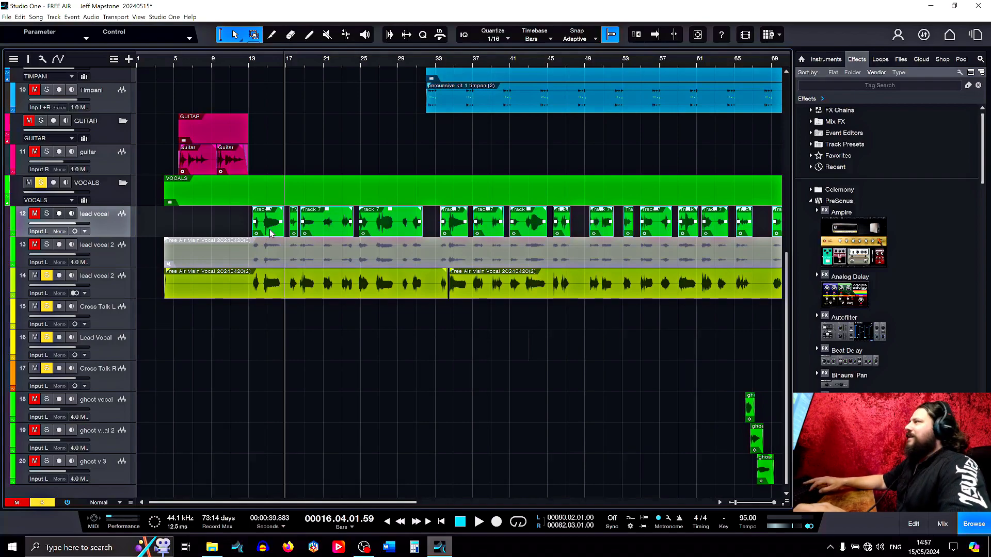
- Copy all of track 12's vocal events onto the Lead Vocal track at the same time positions and apply Separate Shared Copies
drag(271, 234, 274, 351)
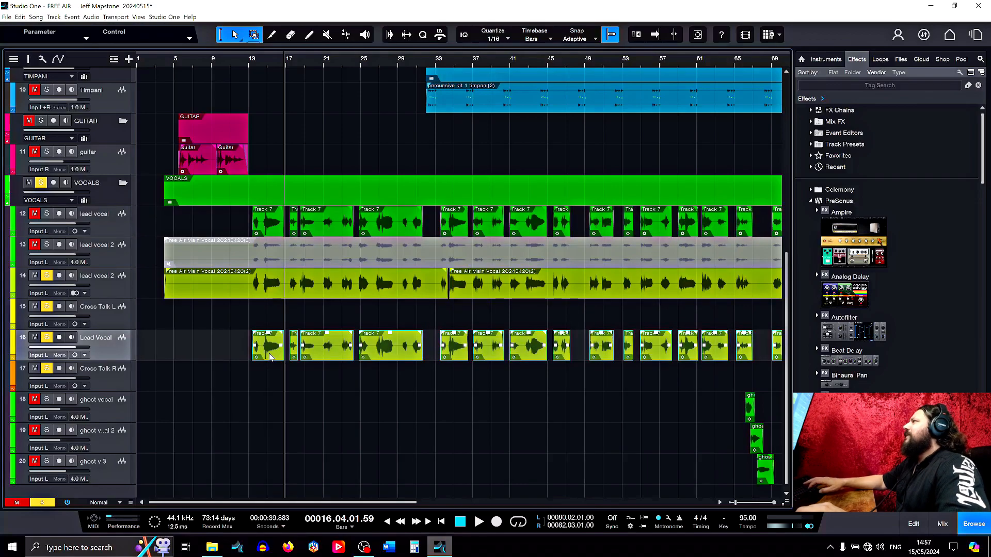
right_click(272, 356)
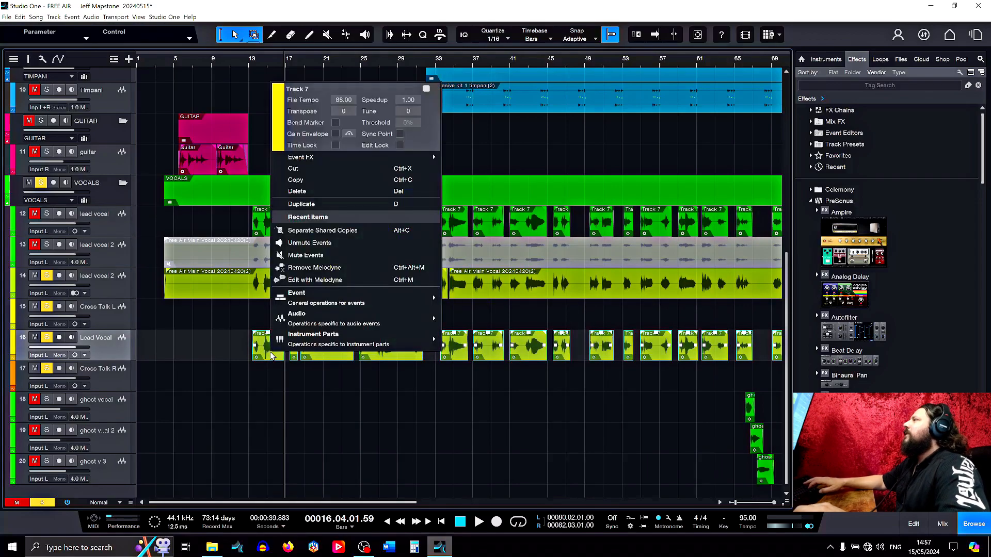
mouse_move(428, 303)
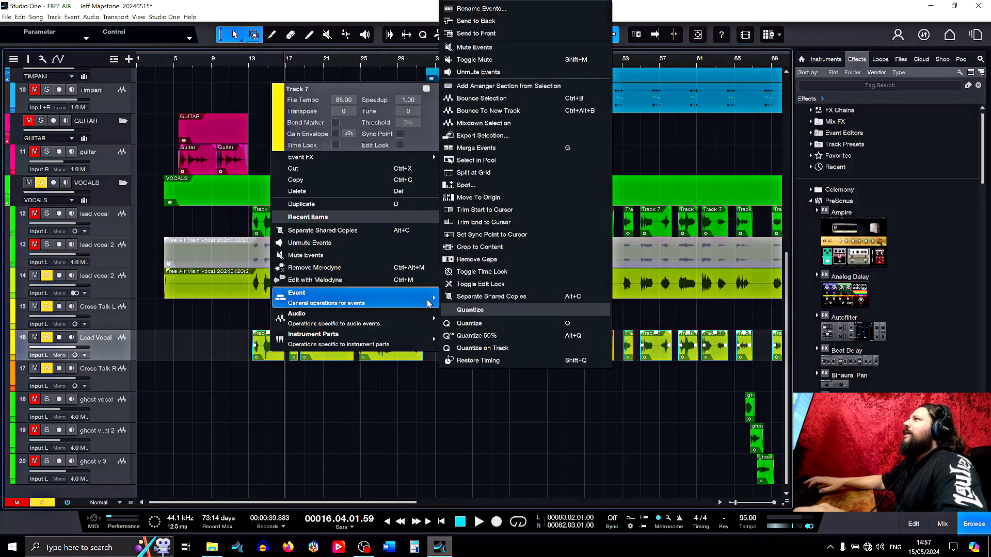
click(485, 296)
mouse_move(356, 501)
mouse_down()
mouse_move(552, 500)
mouse_move(363, 492)
mouse_up()
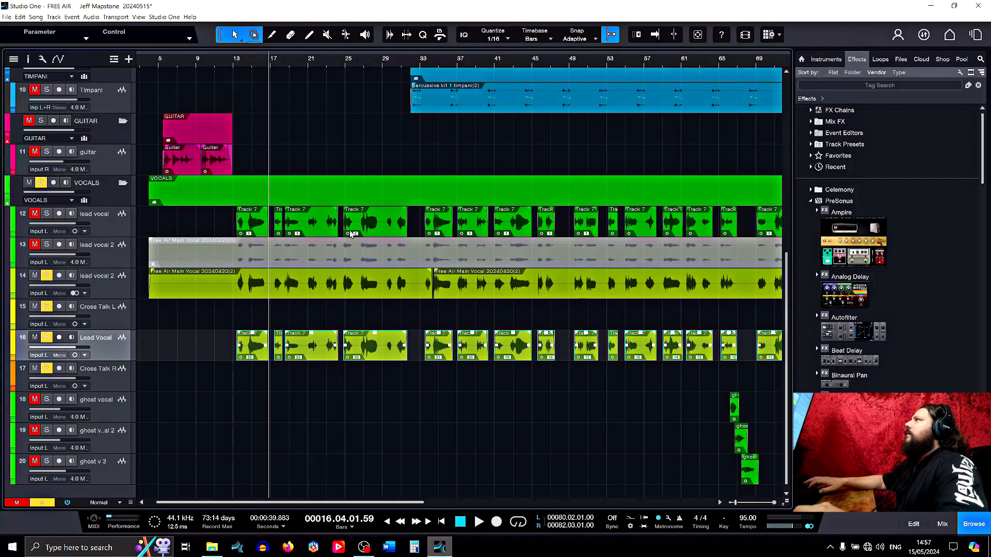
drag(380, 502, 584, 502)
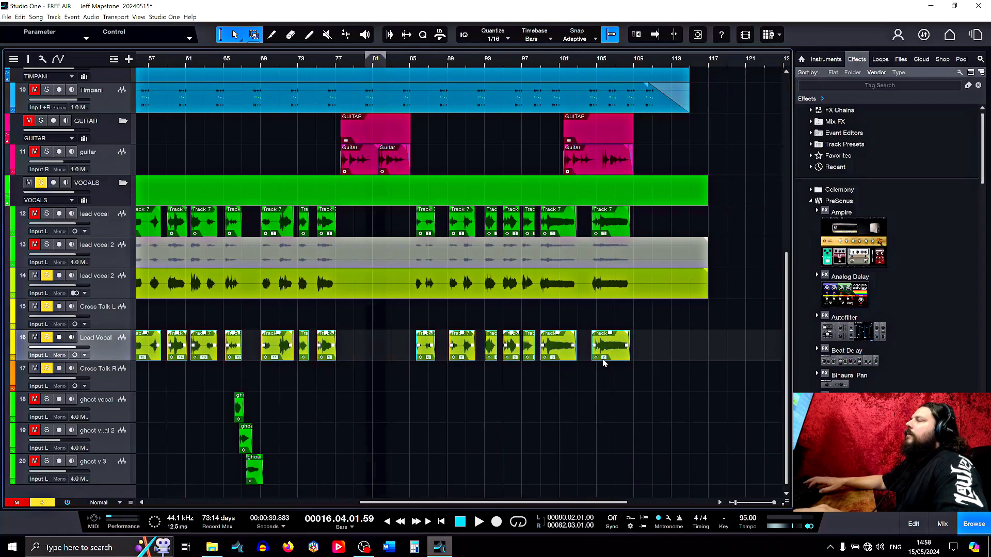
drag(475, 501, 442, 501)
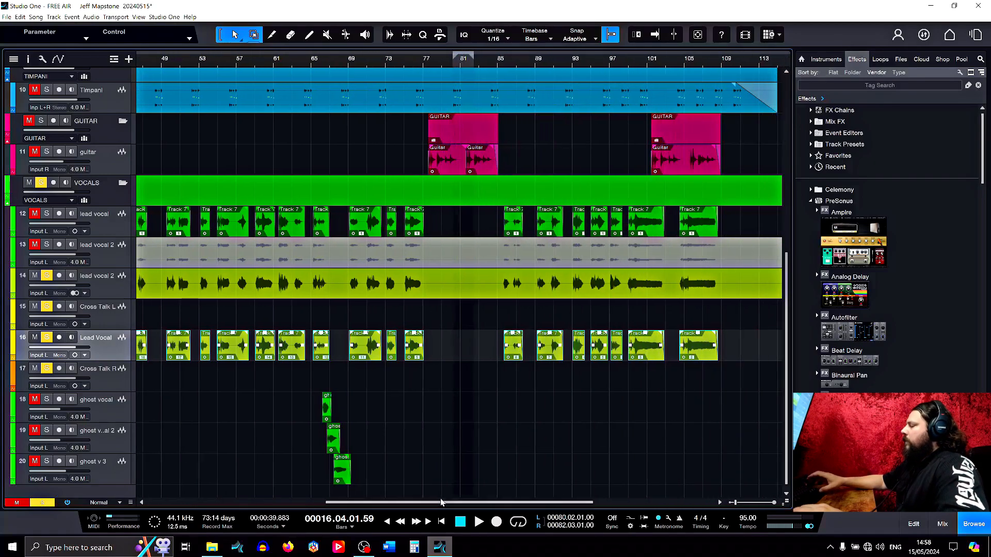
- Mute all the audio events on the lead vocal track (track 12) across the whole song
drag(441, 502, 238, 495)
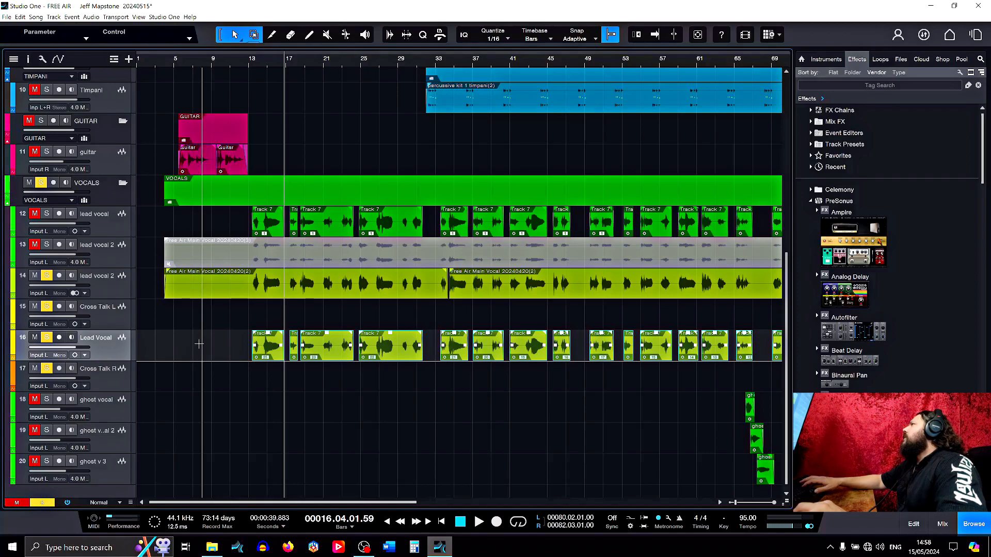
drag(241, 231, 627, 227)
right_click(624, 233)
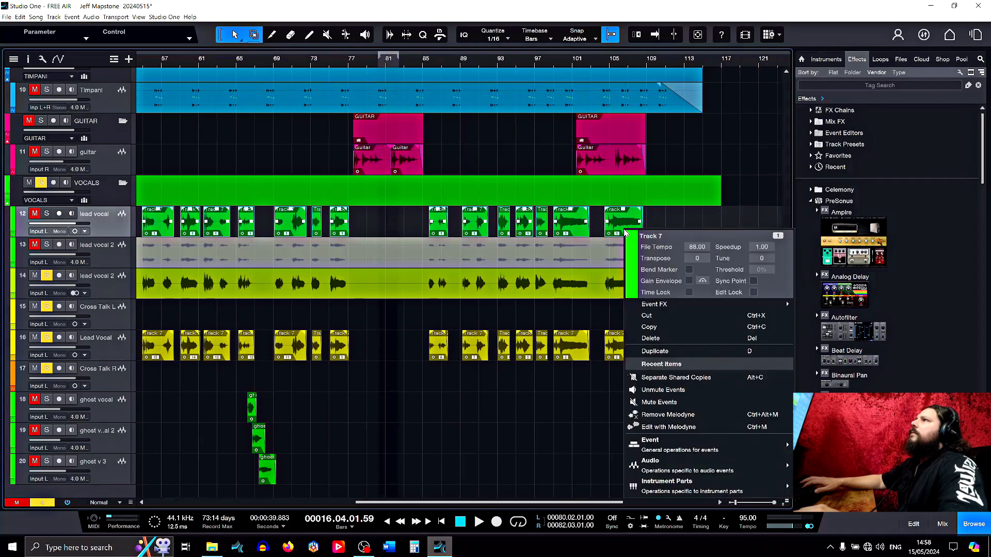
click(653, 403)
drag(426, 503, 229, 486)
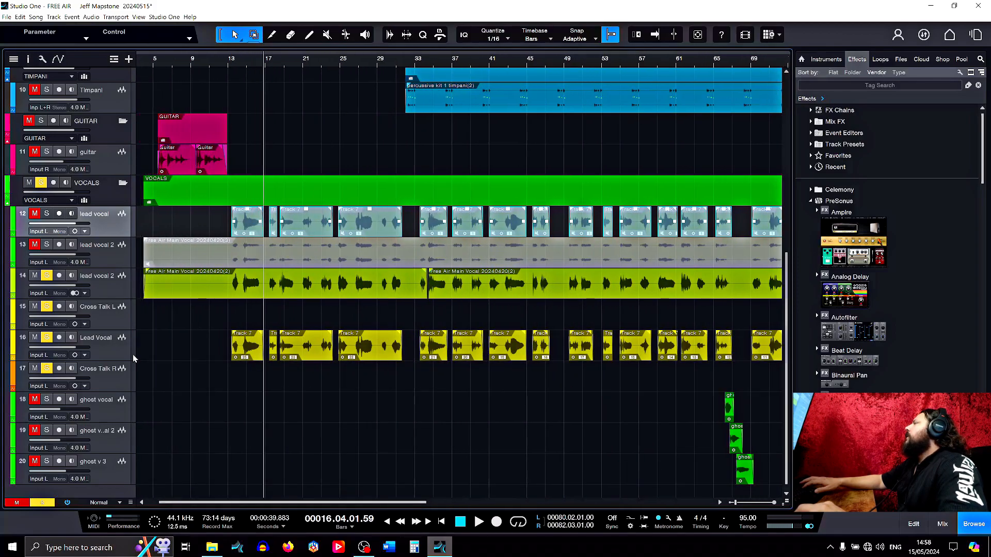
- Turn off solo on lead vocal 2 (track 14), and open the mixing console with the Lead Vocal channel selected
click(46, 277)
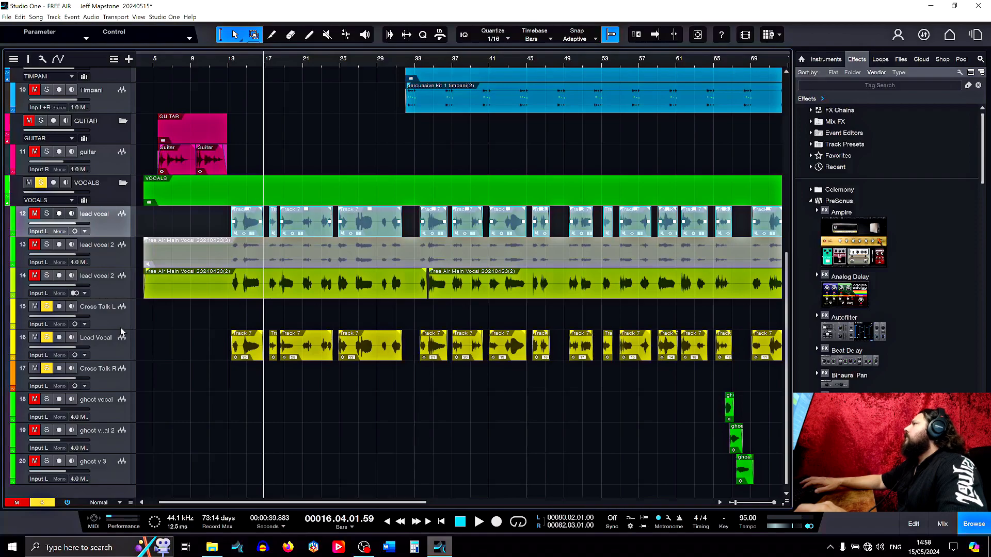
click(101, 353)
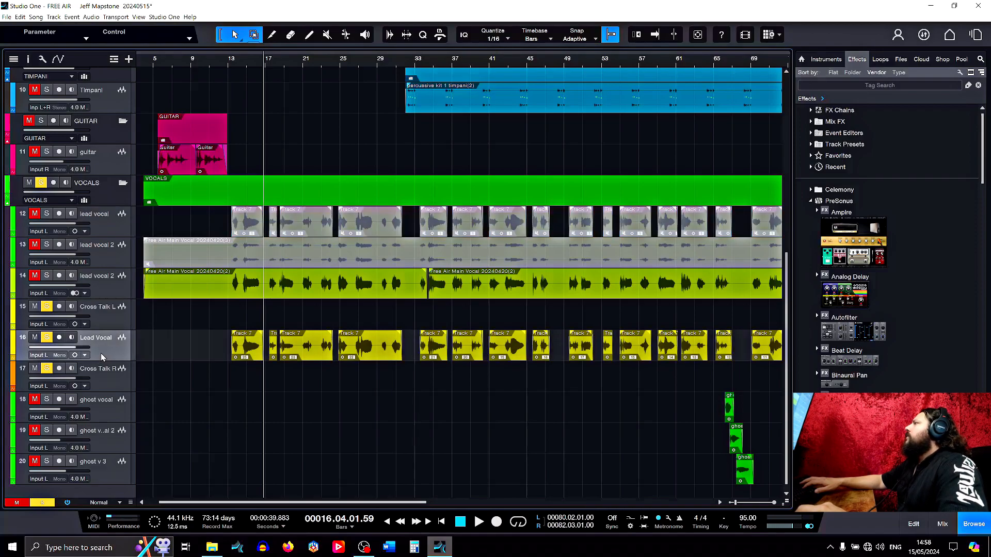
key(F3)
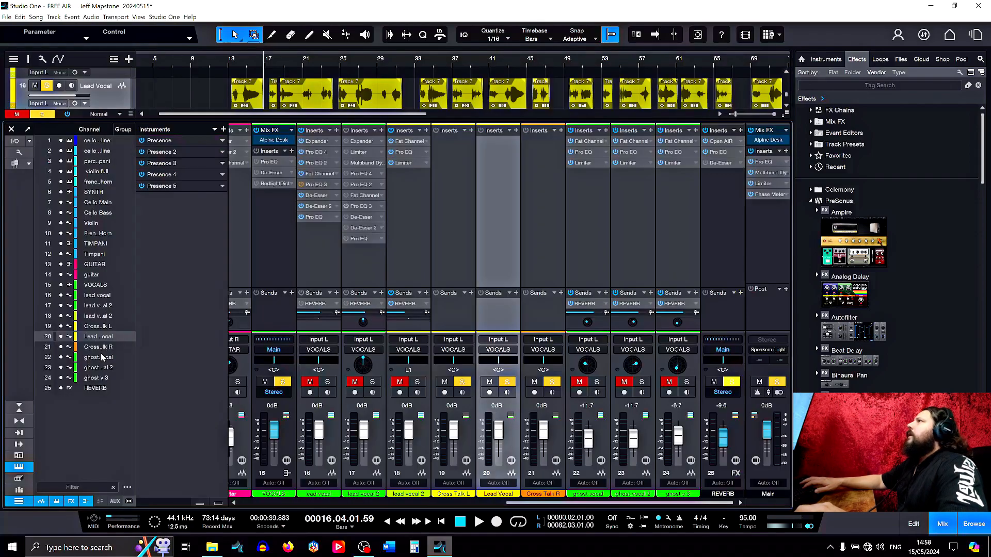
- Play back the soloed Lead Vocal and skip through its phrases between bars 33 and 49
click(478, 523)
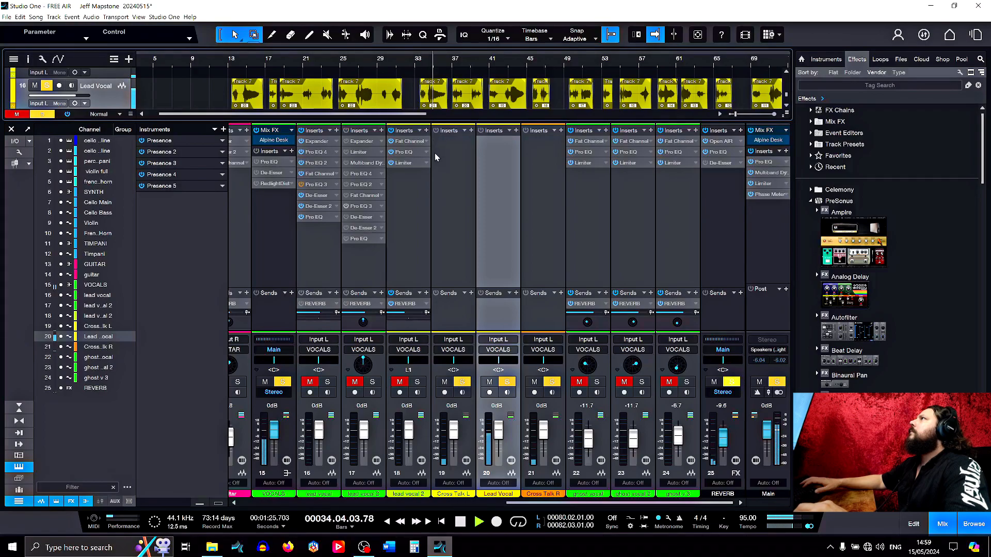
click(419, 63)
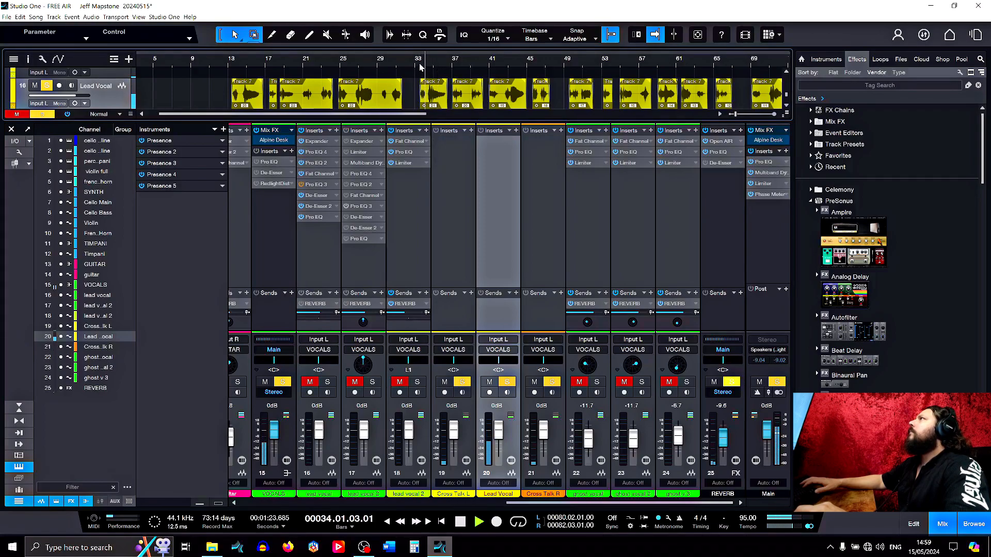
click(419, 63)
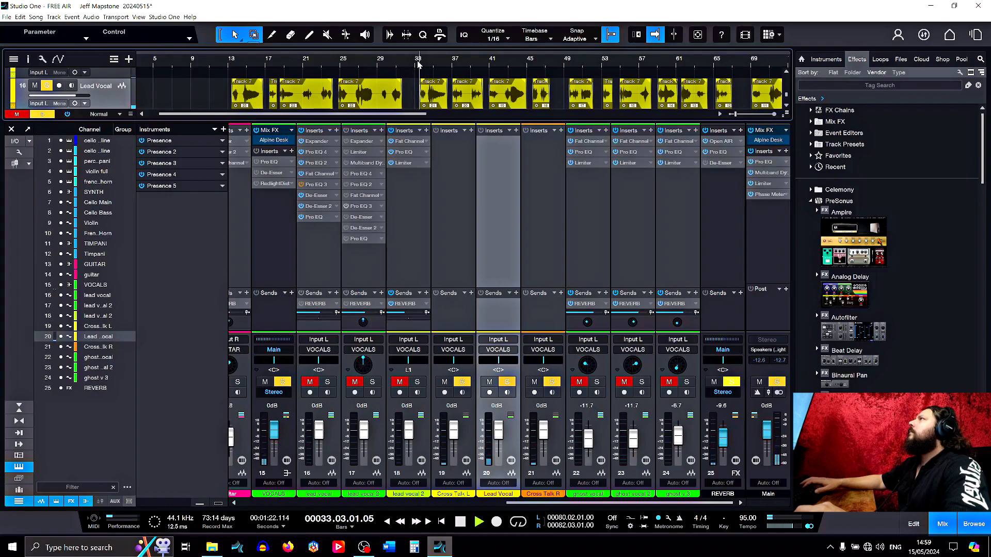
click(452, 63)
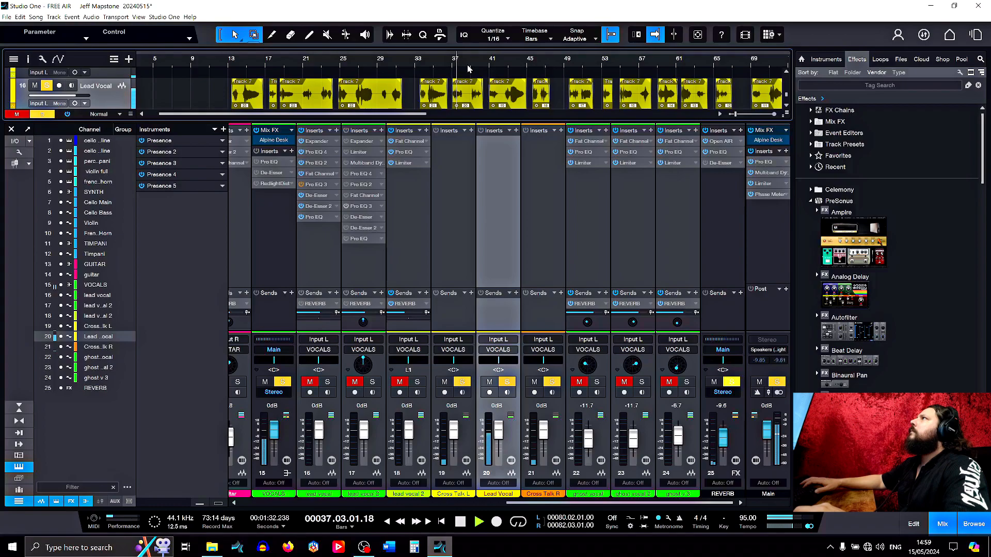
click(490, 66)
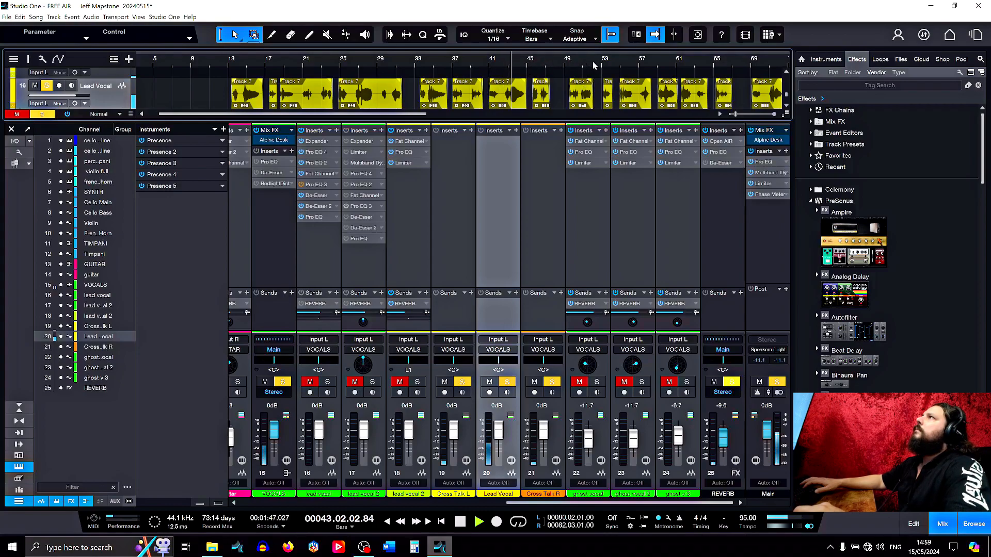
click(529, 64)
click(543, 62)
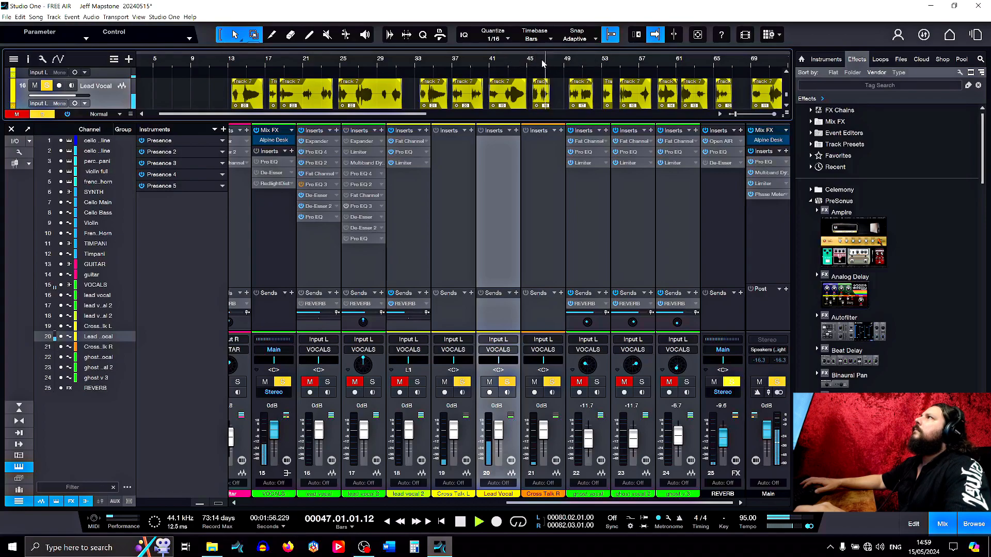
click(568, 63)
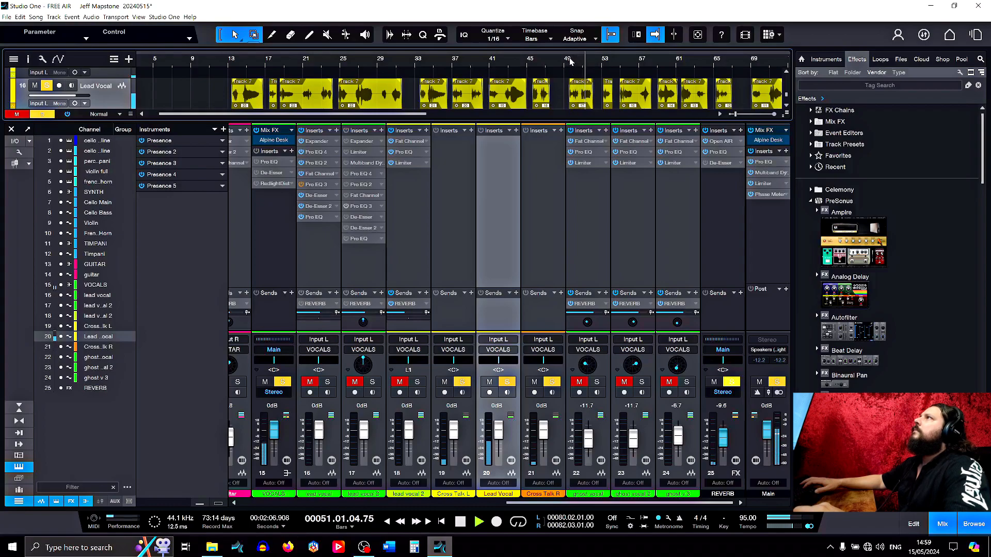
- Set a loop range around the Lead Vocal phrase from 49.03.01 to just past bar 52
drag(568, 57, 595, 52)
click(578, 53)
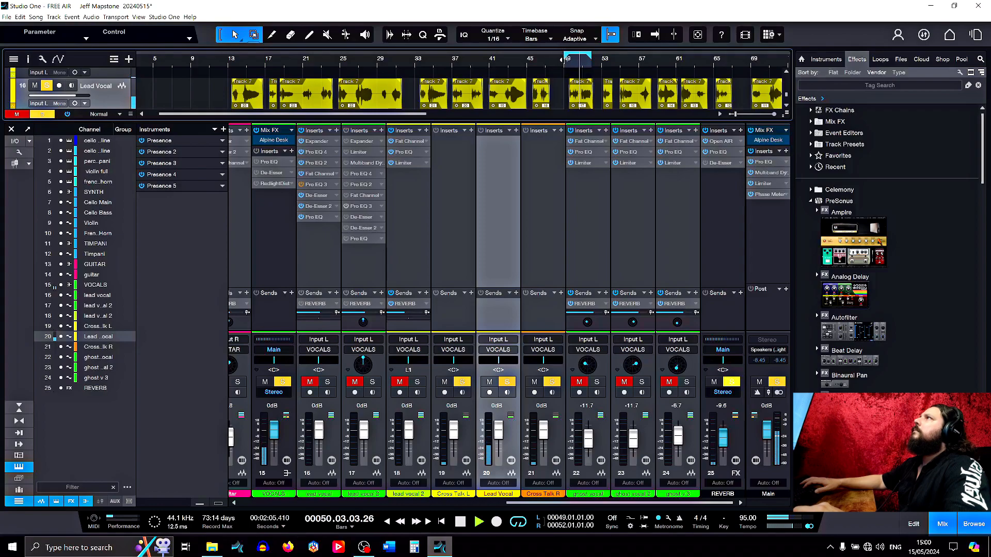
scroll(577, 62, up, 5)
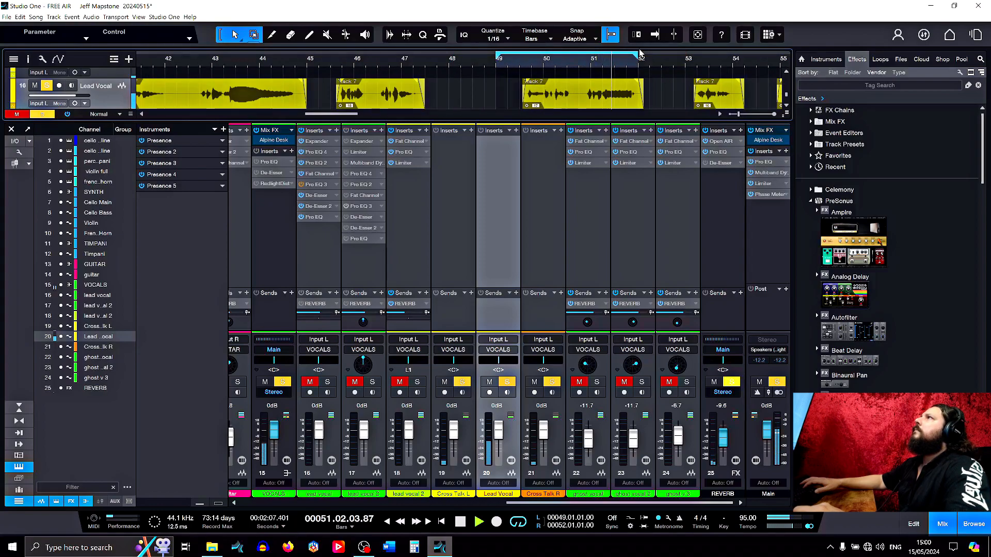
drag(639, 54, 647, 54)
mouse_move(498, 54)
mouse_down()
mouse_move(533, 56)
mouse_move(521, 56)
mouse_up()
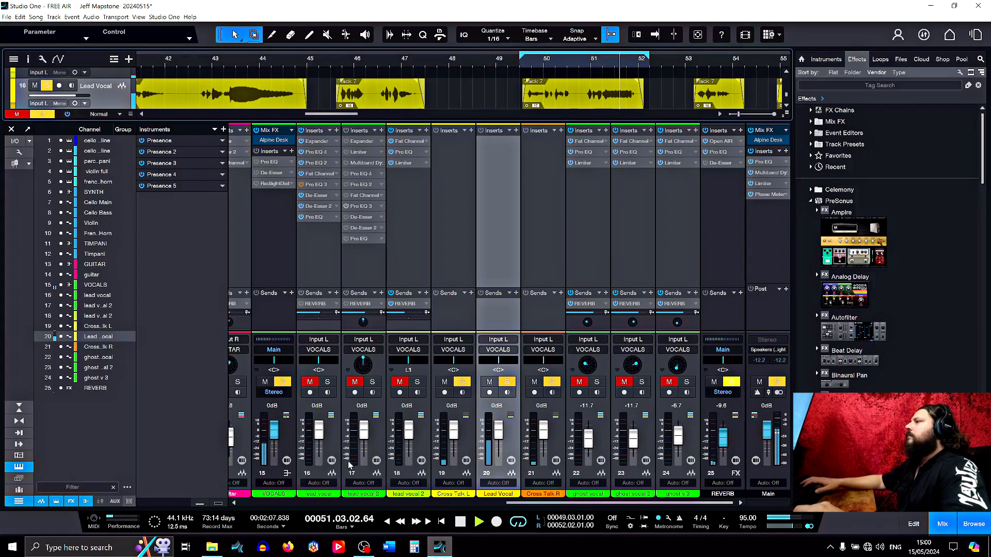
- Shorten the loop to end at 50.04.01 and audition it from 49.03.01
click(460, 522)
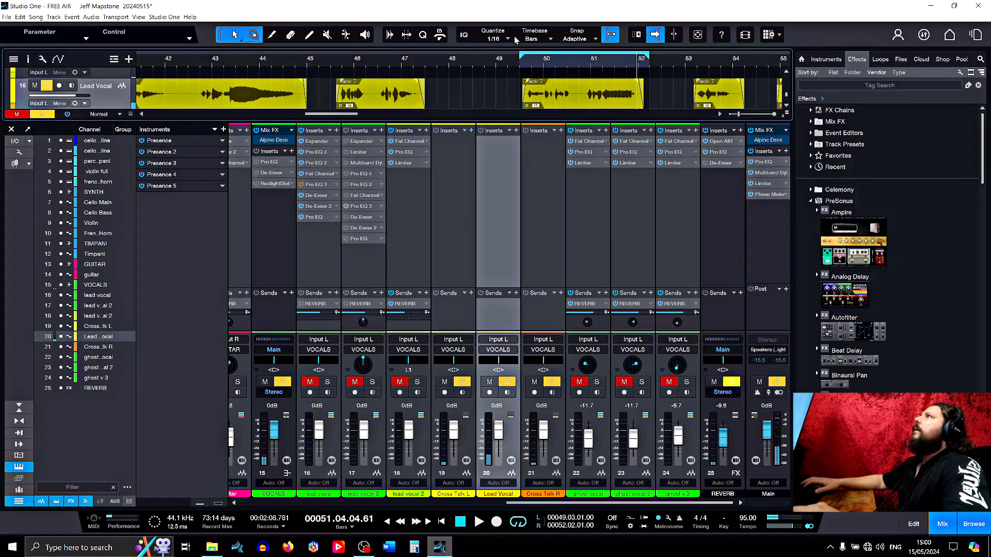
click(520, 66)
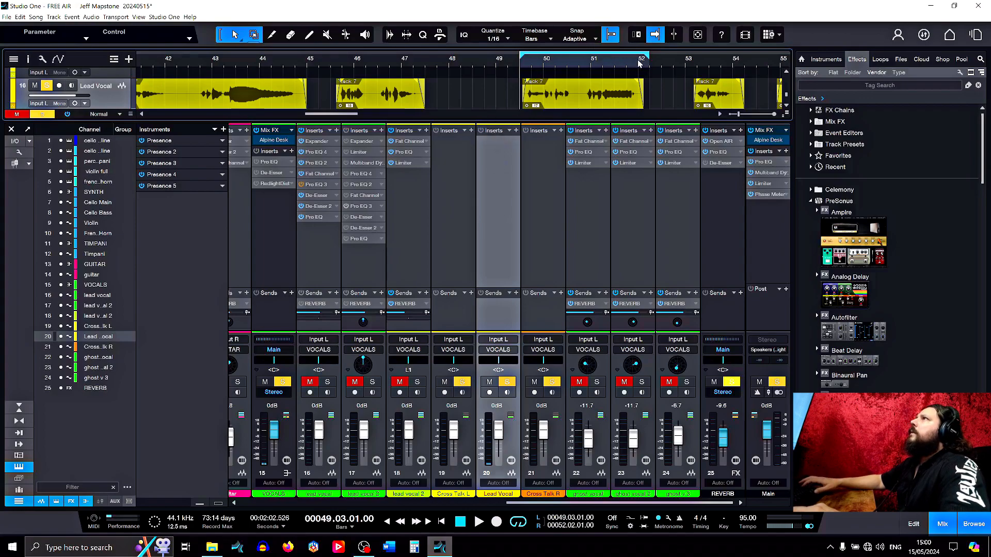
drag(649, 57, 578, 57)
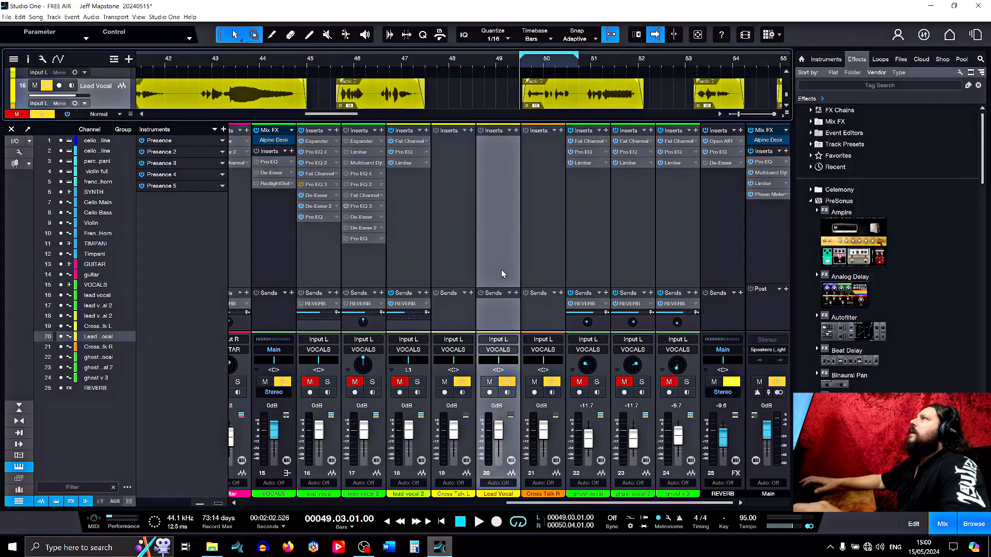
click(479, 522)
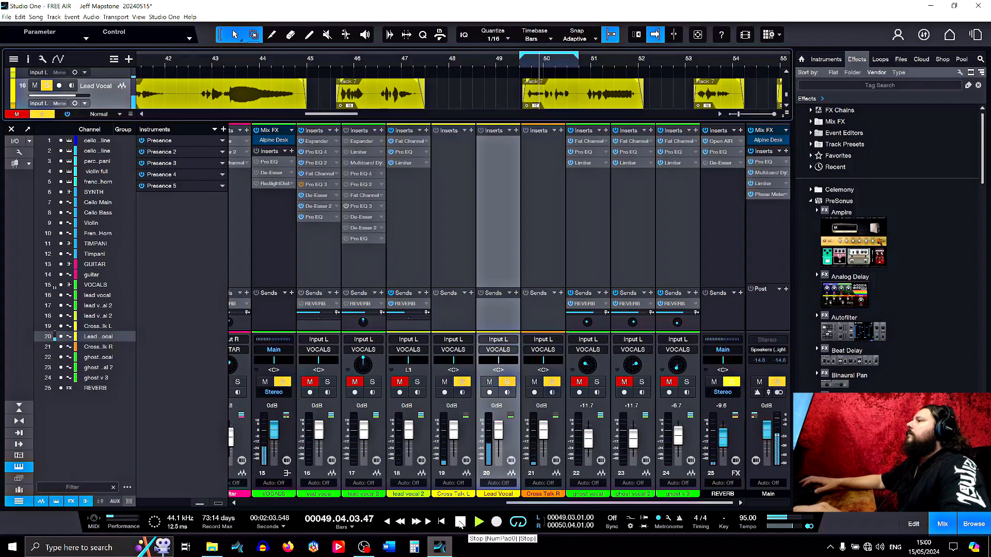
click(460, 522)
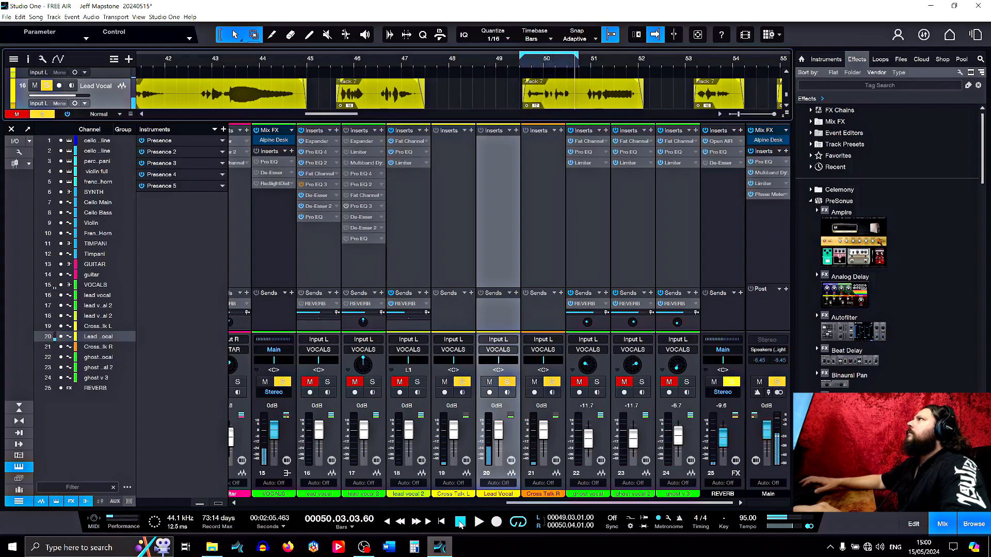
click(460, 522)
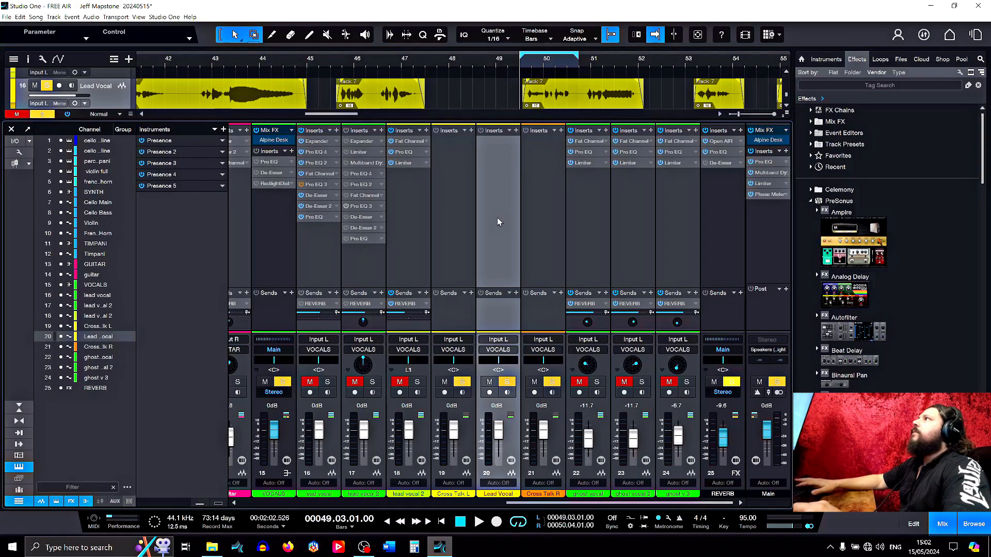
- Load a Vocals FX chain with Expander, Fat Channel, Pro EQ and De-Esser on Lead Vocal, and the Lead Vocal L chain on Cross Talk L
click(509, 130)
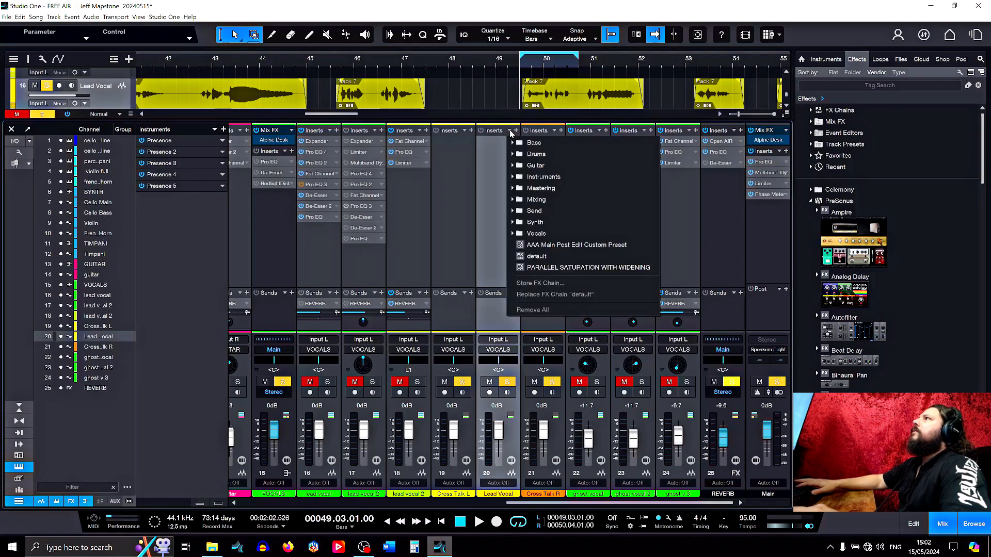
click(549, 235)
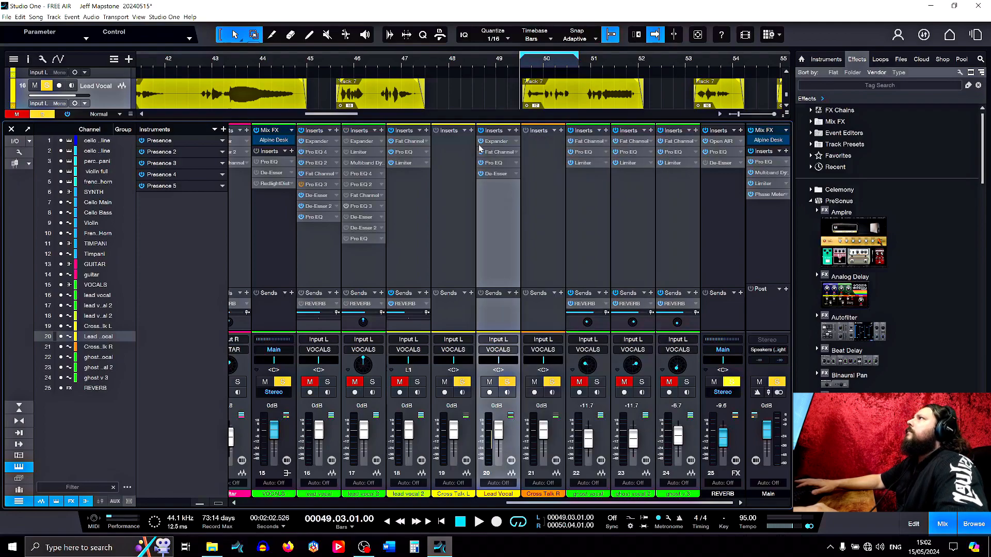
click(465, 132)
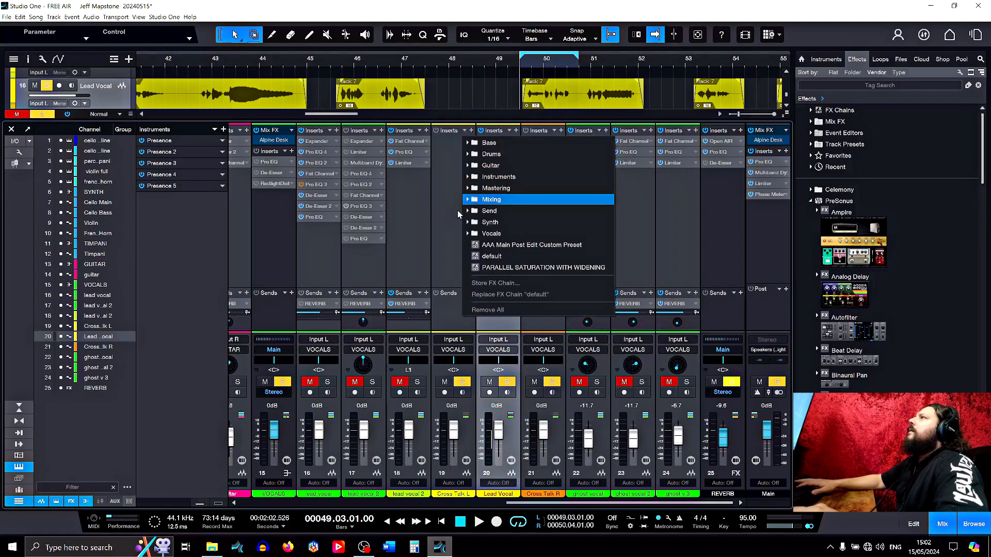
click(490, 234)
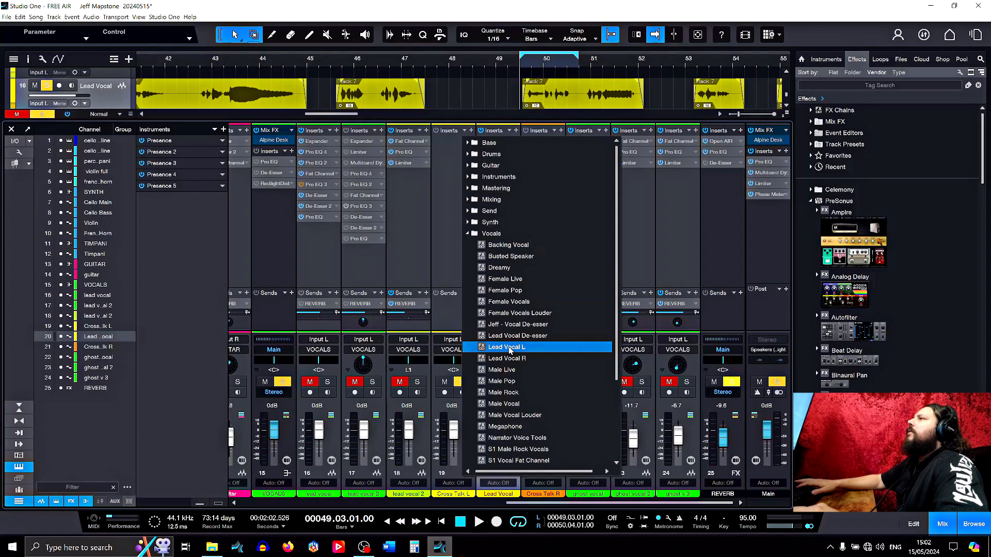
click(510, 347)
- Load the Lead Vocal R FX chain from the Vocals presets on the Cross Talk R channel
click(554, 132)
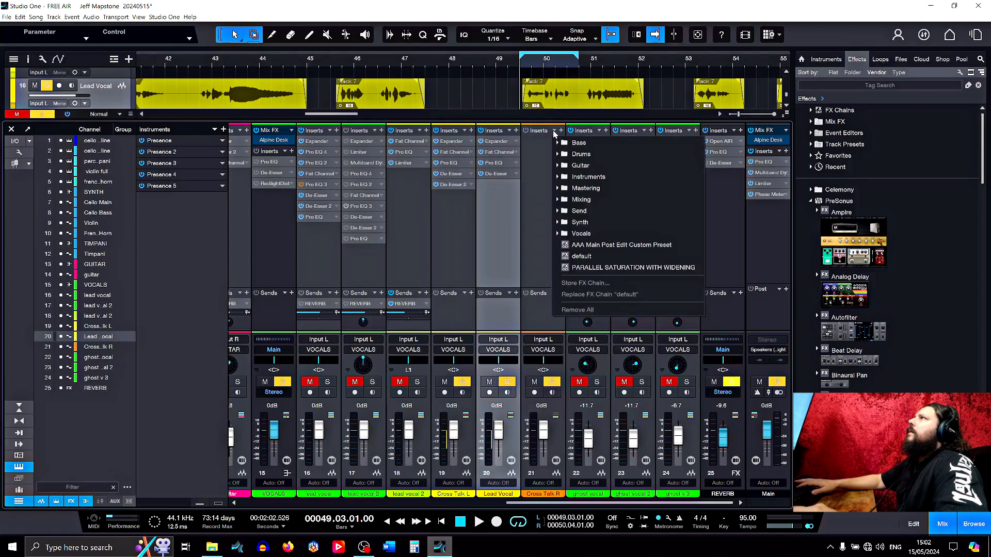
click(581, 234)
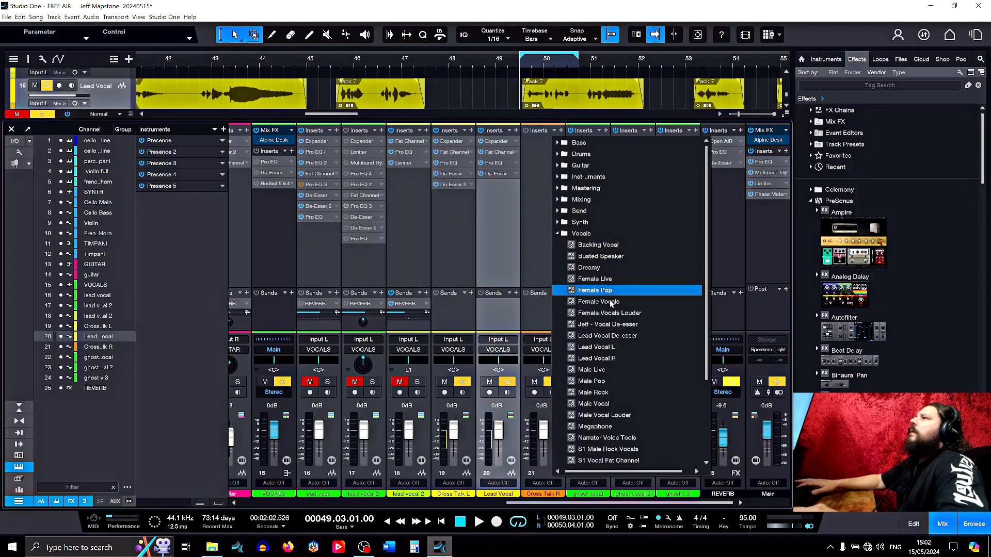
click(609, 359)
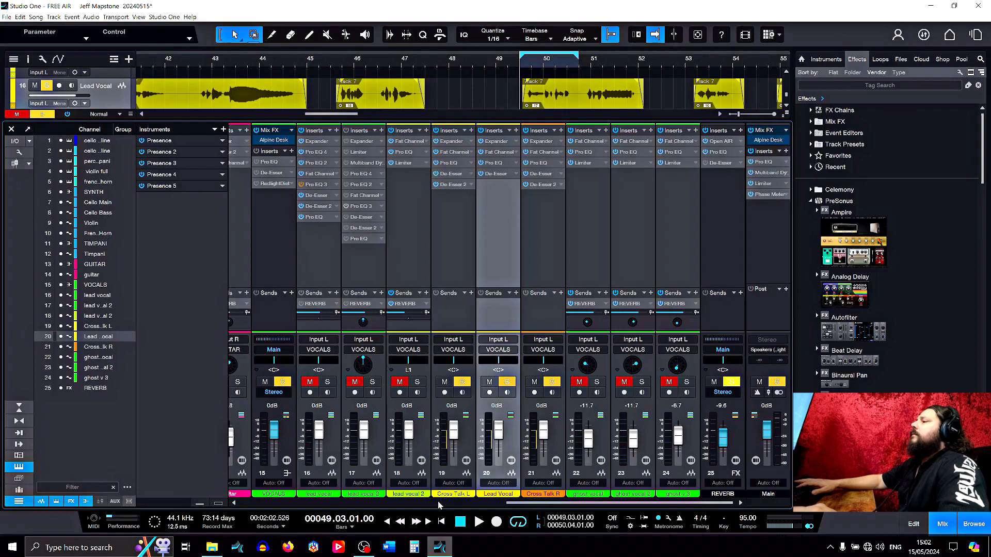
- Audition the loop briefly, then lower Cross Talk L, Lead Vocal and Cross Talk R together to -10.0 dB
click(479, 524)
click(460, 523)
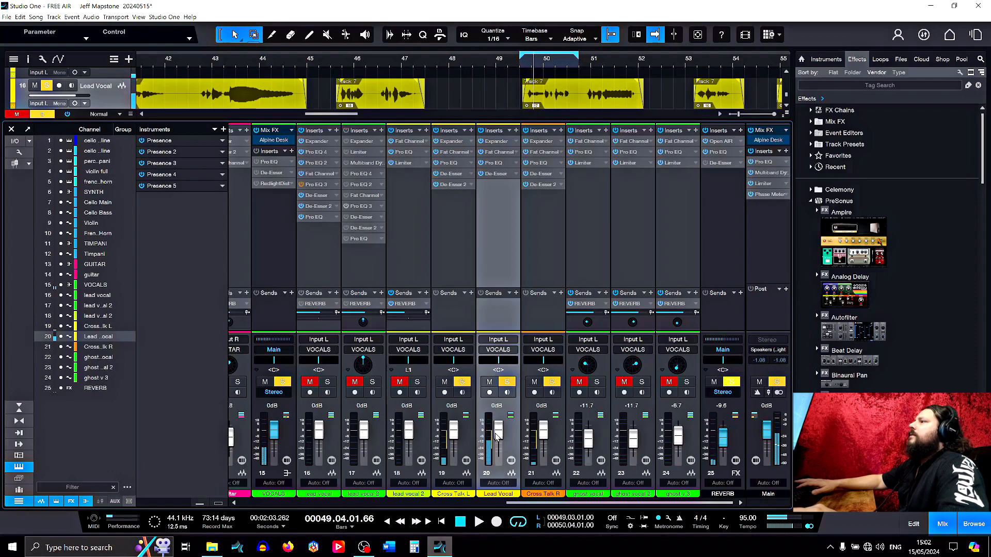
shift+click(552, 437)
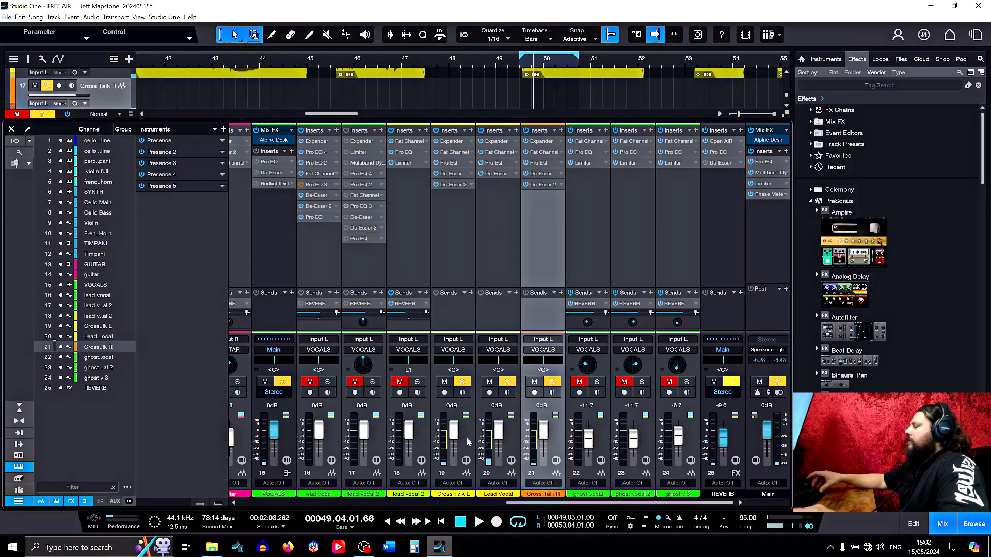
shift+click(468, 441)
drag(453, 429, 453, 434)
click(464, 252)
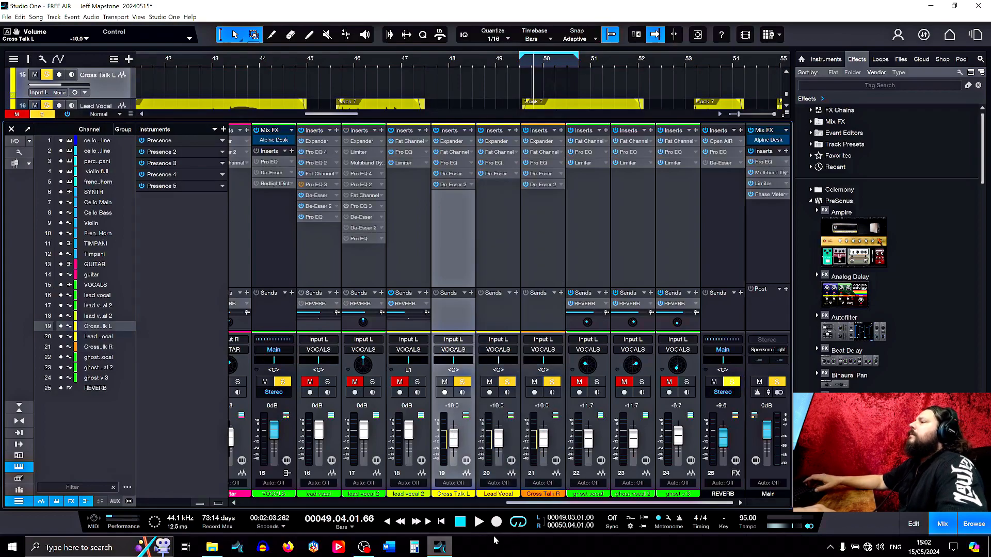
- Play the looped phrase to check the lowered vocal levels, and select the lead vocal 2 channel (channel 18)
click(464, 523)
click(479, 523)
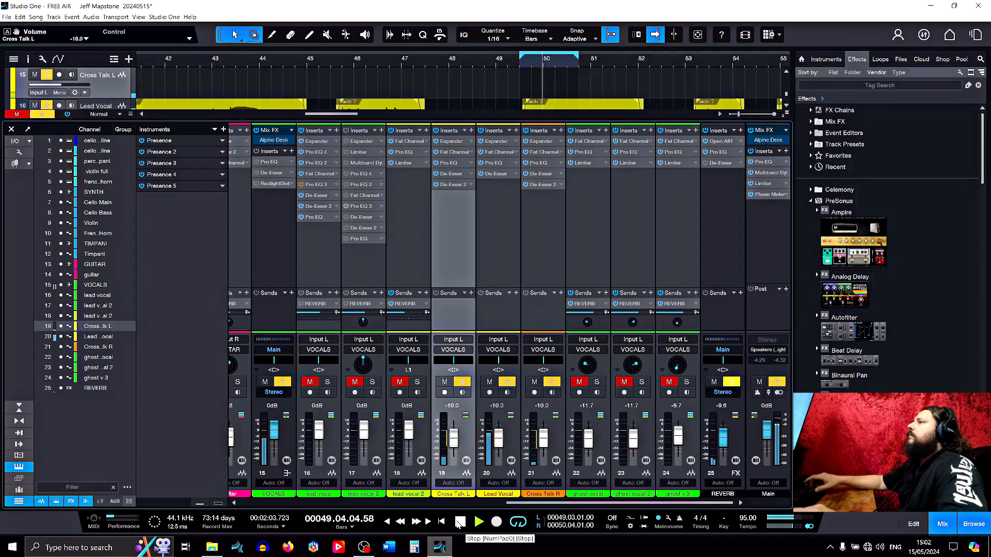
click(460, 522)
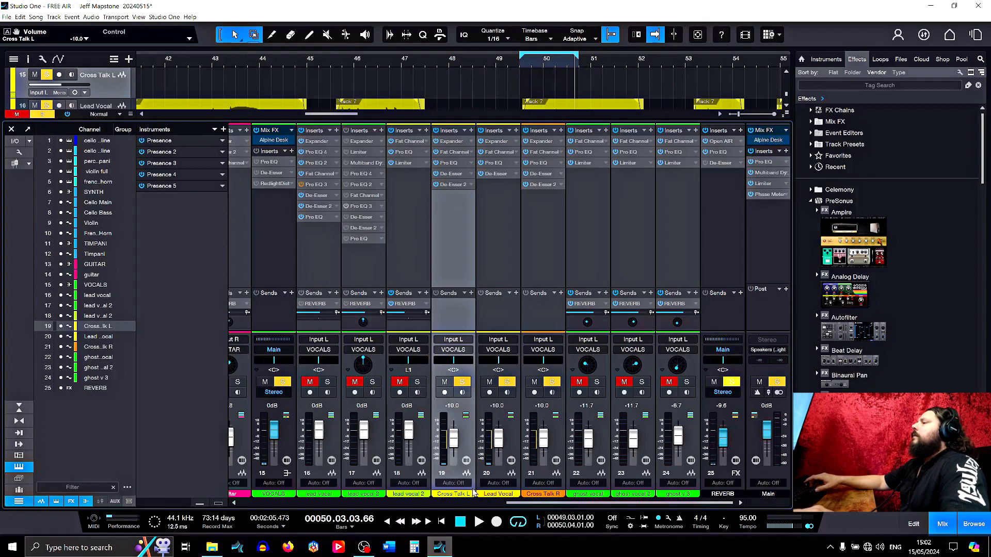
click(408, 495)
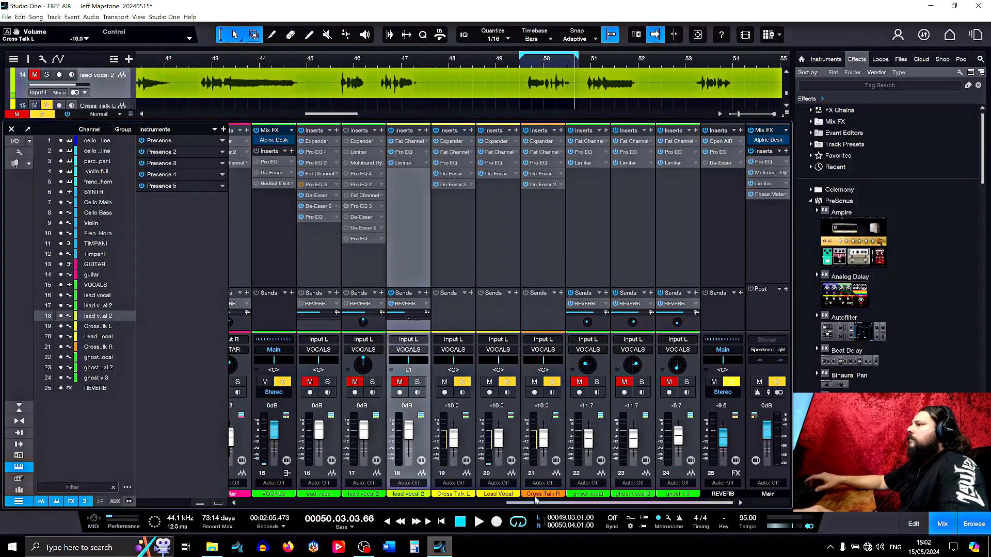
- Recolour channels 18 to 21, from lead vocal 2 to Cross Talk R, green, and reselect only lead vocal 2
shift+click(544, 472)
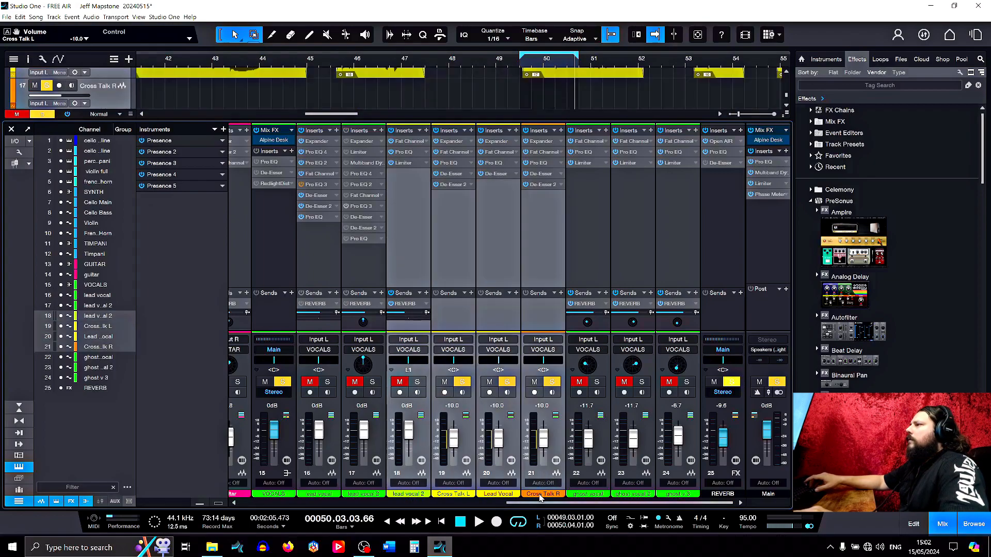
click(540, 496)
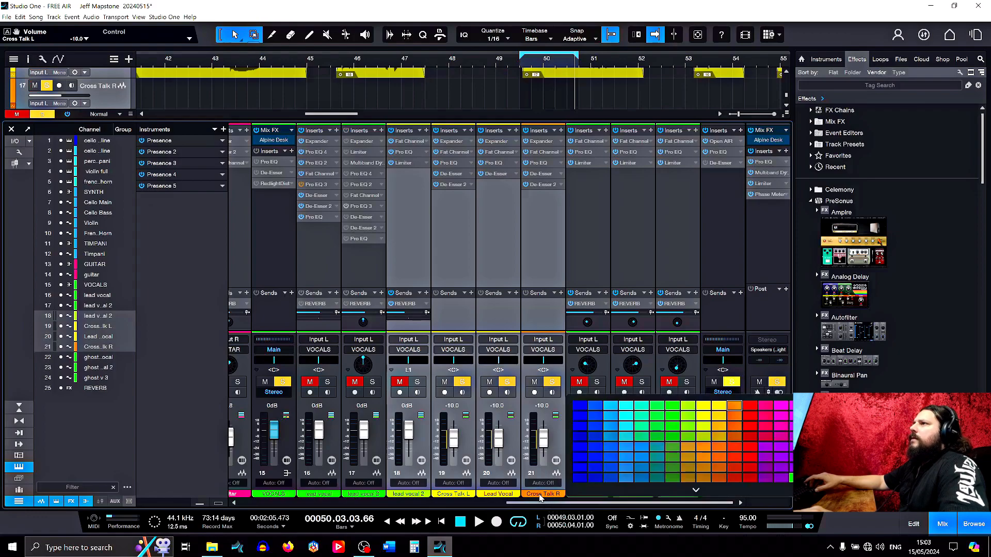
click(675, 407)
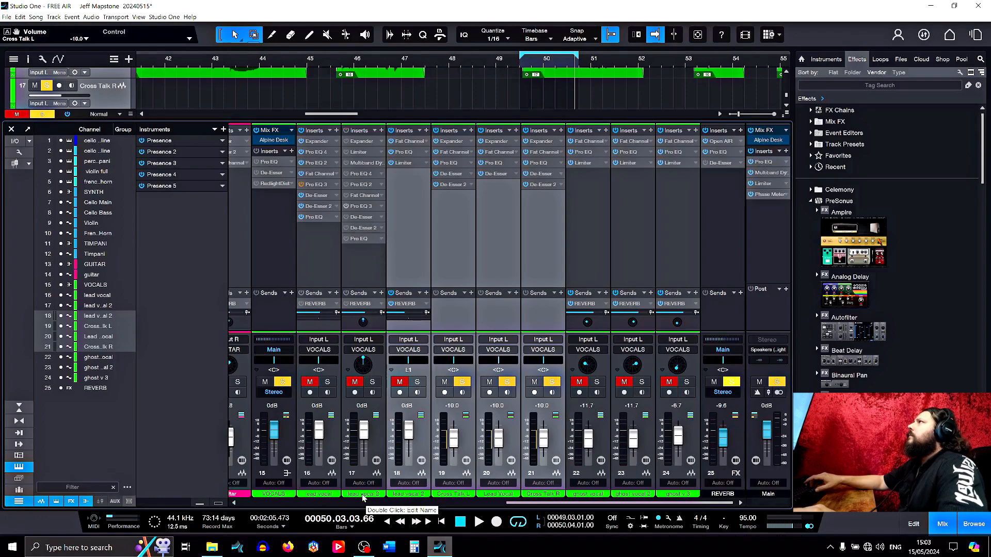
click(402, 265)
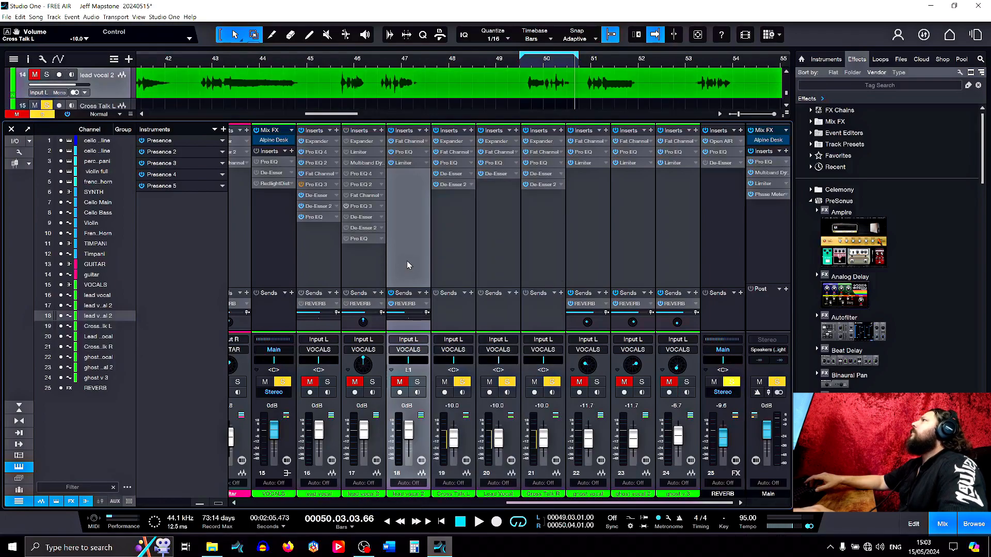
- Audition the loop with only lead vocal 2 (channel 18) soloed, unsoloing Cross Talk L, Lead Vocal and Cross Talk R
scroll(273, 94, up, 3)
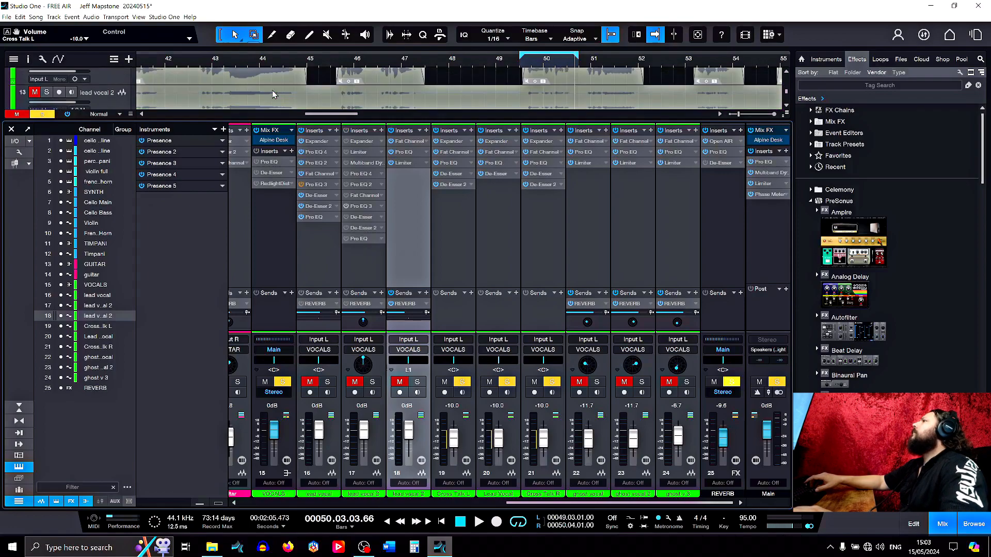
scroll(274, 94, down, 1)
ctrl+scroll(361, 82, down, 2)
scroll(362, 84, down, 1)
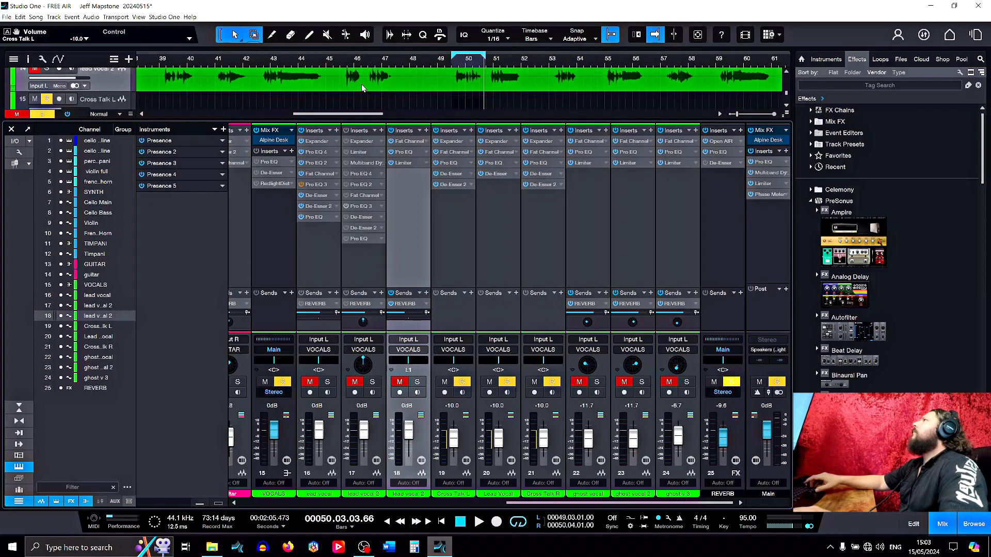
scroll(361, 85, up, 1)
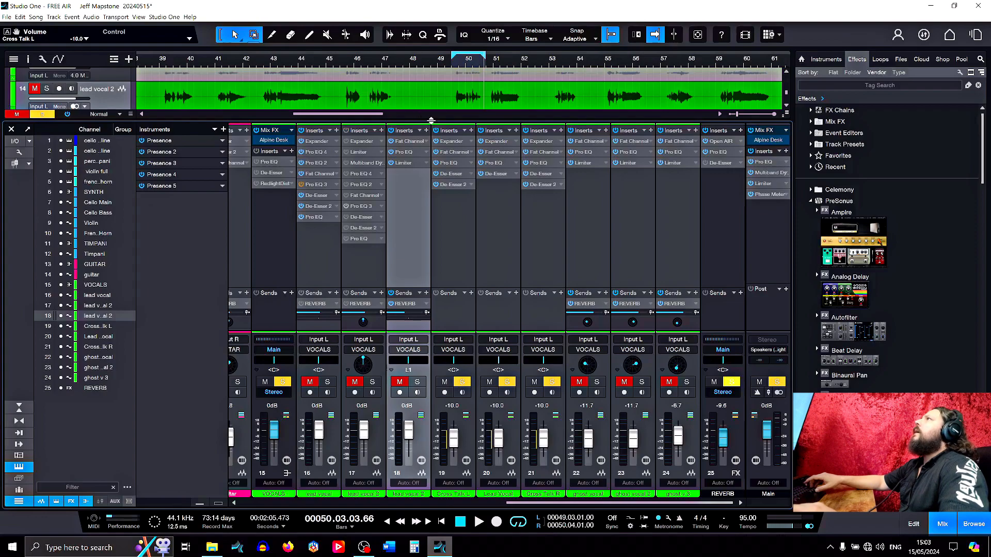
click(418, 382)
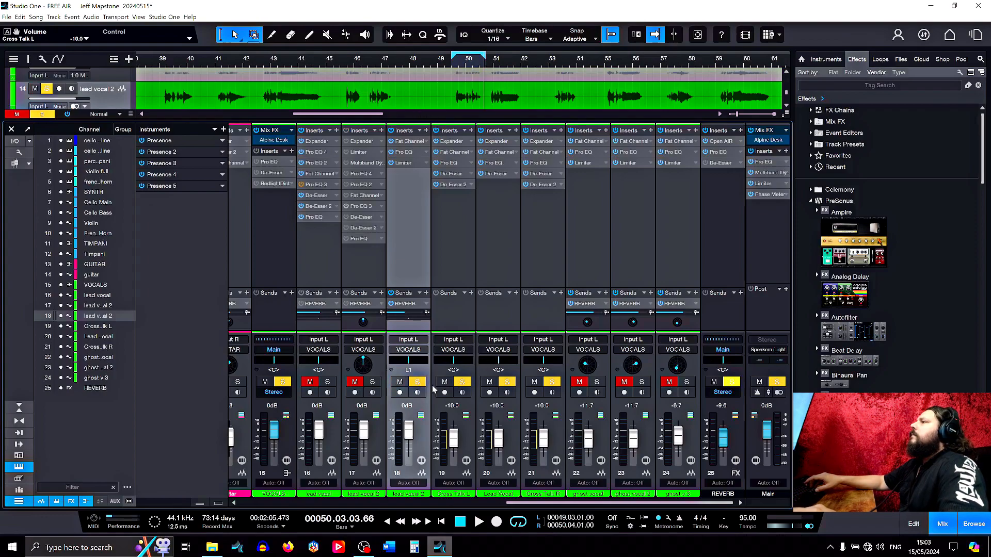
click(462, 383)
click(507, 382)
click(552, 382)
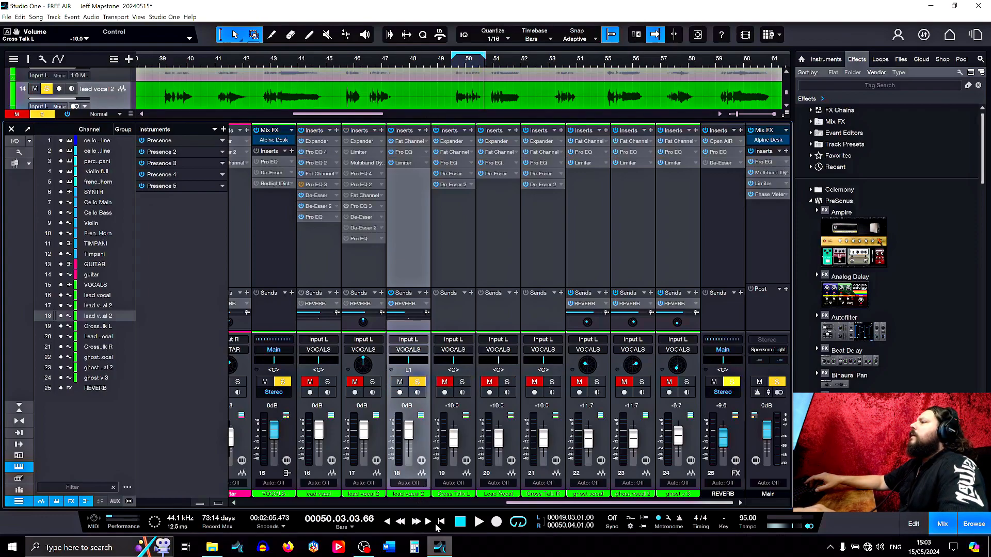
key(space)
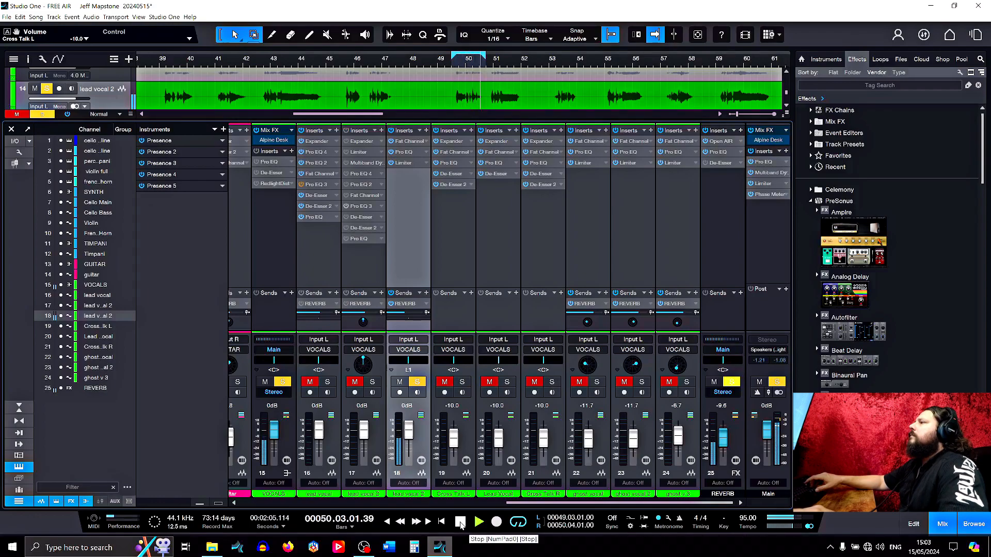
click(460, 523)
- Raise Cross Talk L, Lead Vocal and Cross Talk R together to -6.3 dB, and audition them soloed in place of lead vocal 2
click(471, 448)
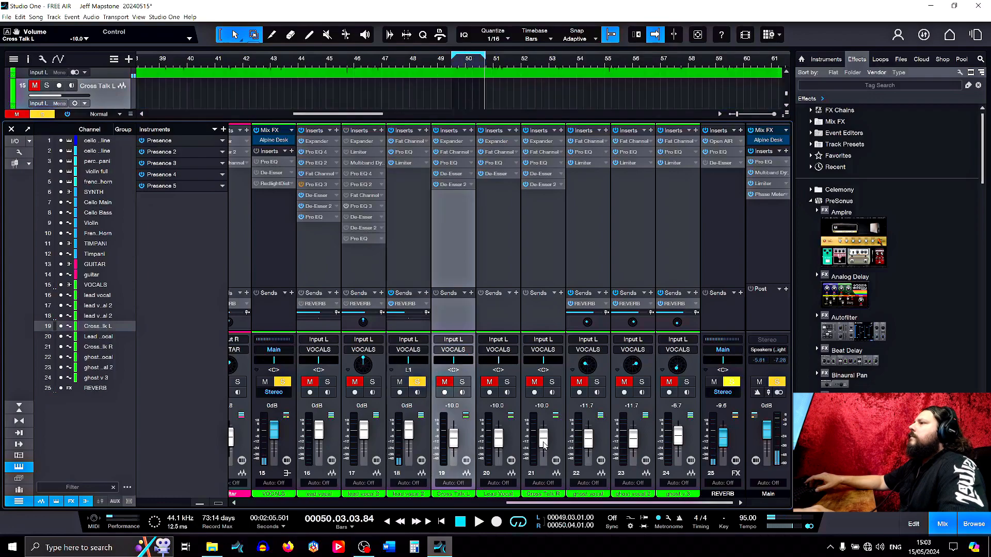
shift+click(557, 443)
drag(499, 445, 499, 440)
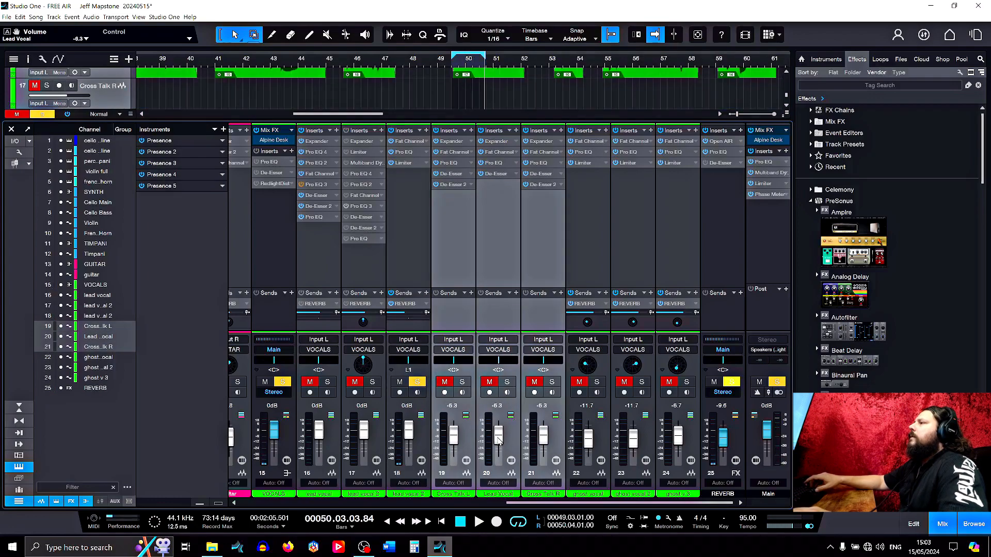
click(419, 382)
click(464, 382)
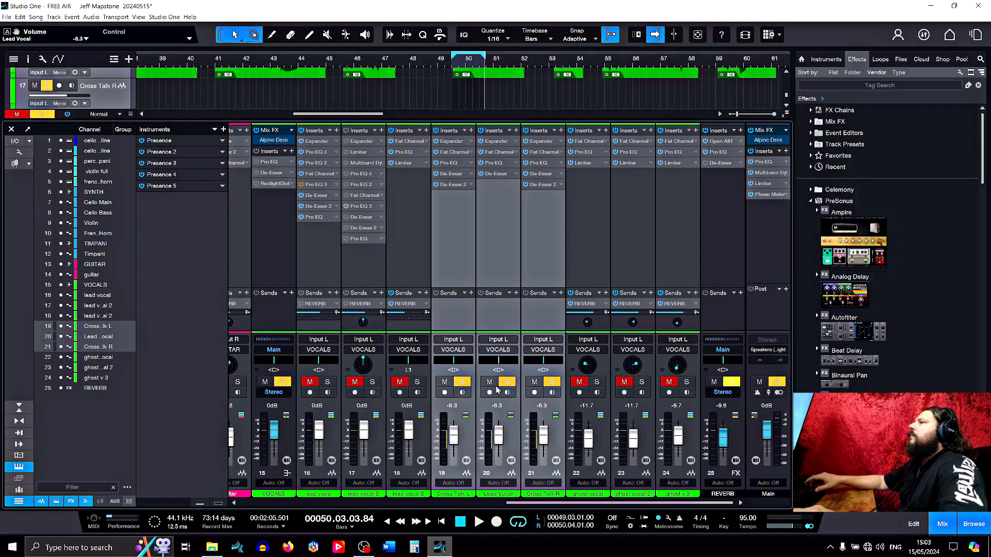
click(478, 522)
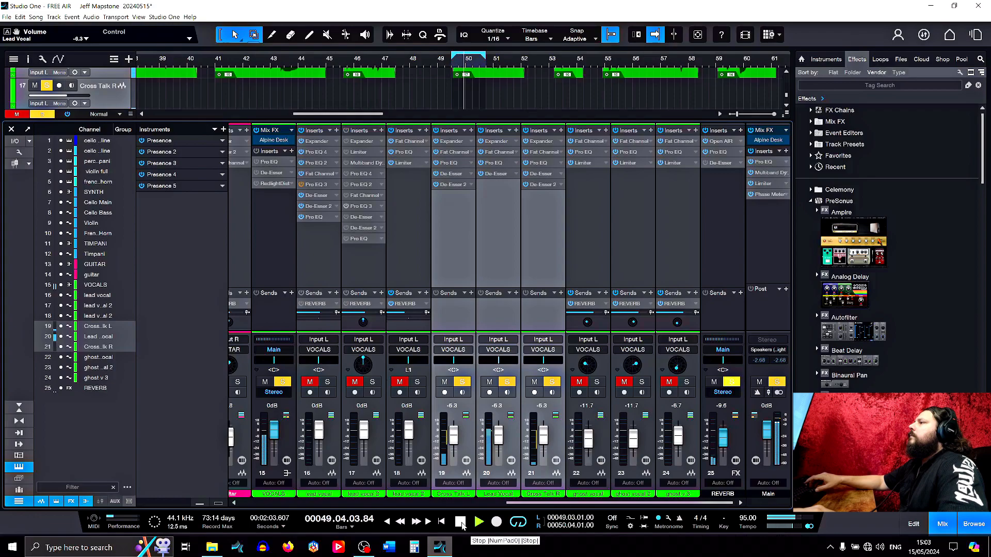
click(461, 523)
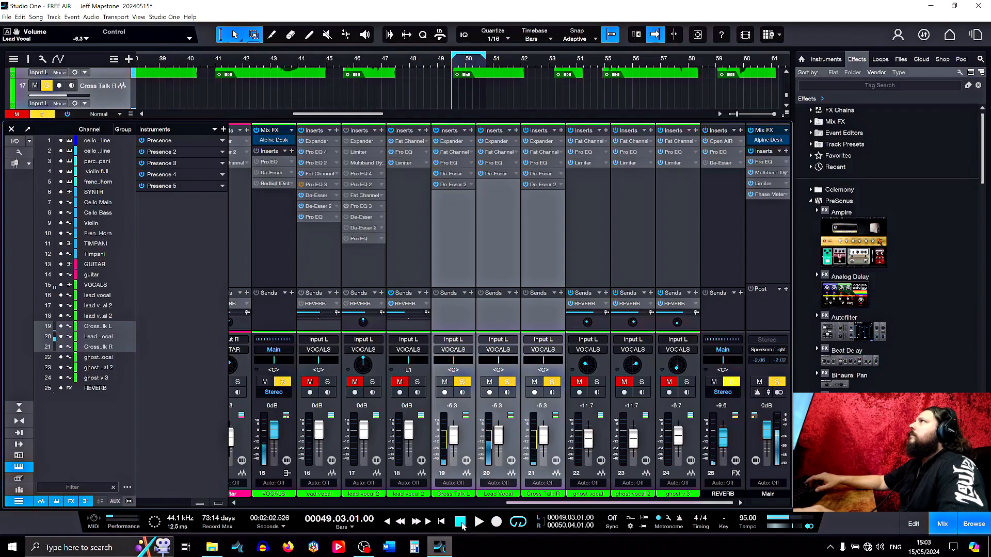
- Lower the three selected vocal channels together, first to -7.9 dB and during loop playback to -9.2 dB
scroll(499, 440, down, 3)
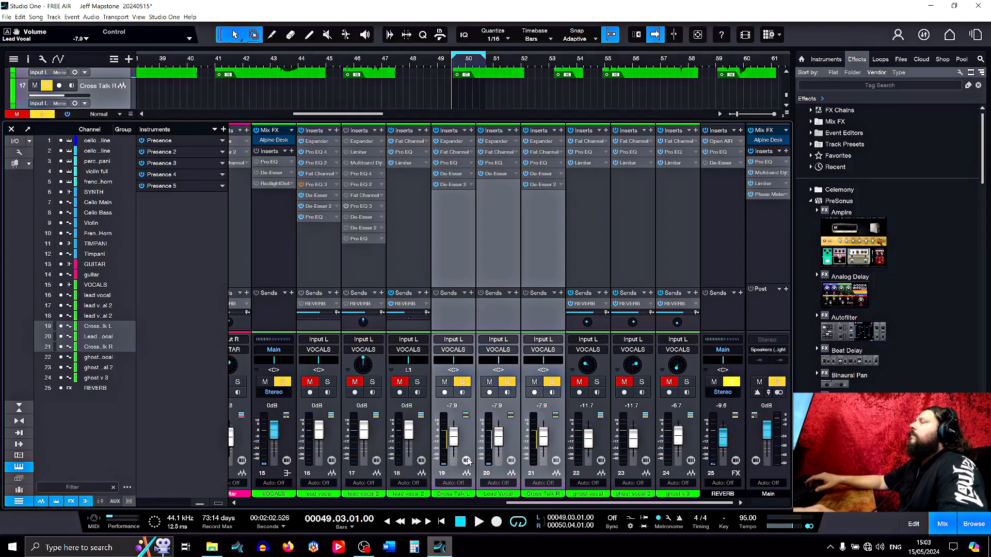
click(479, 522)
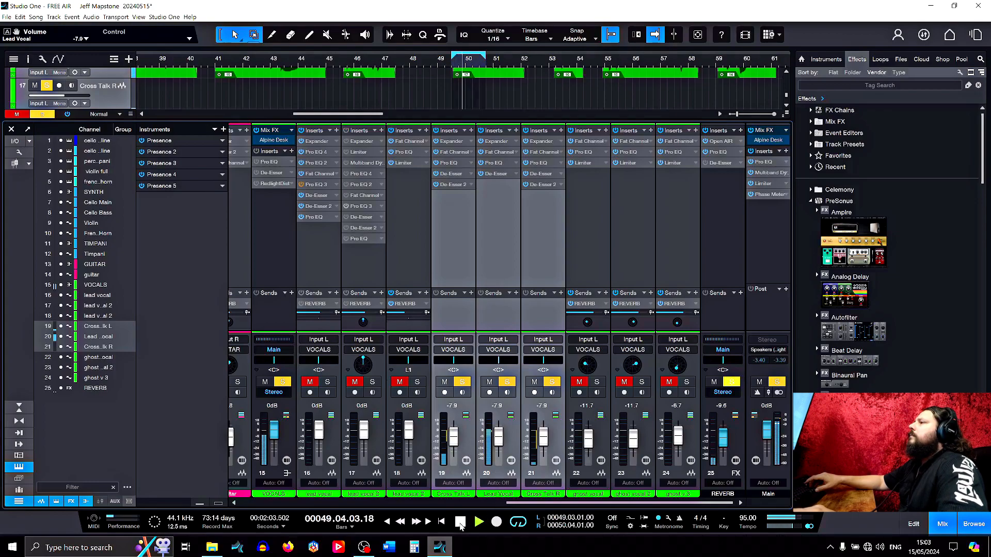
scroll(499, 439, down, 3)
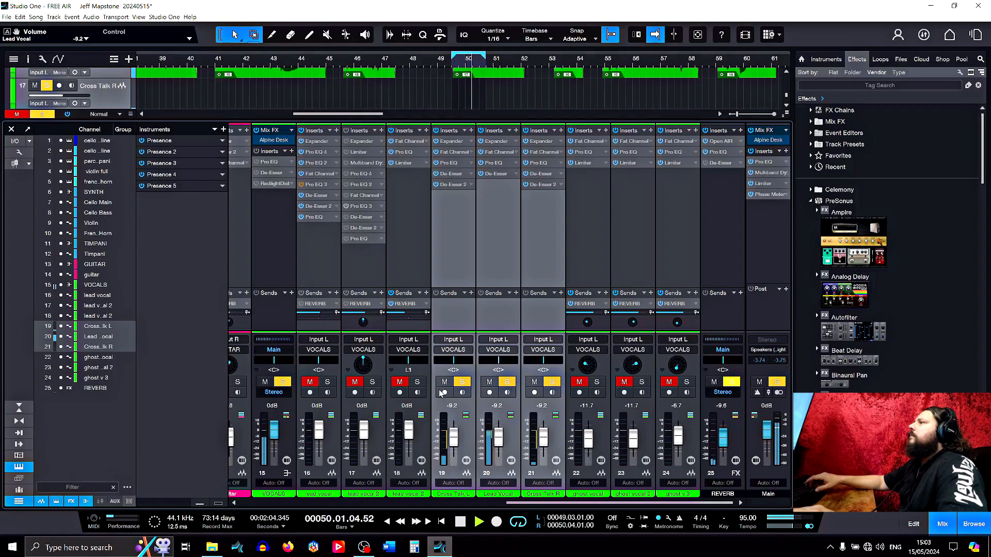
- Compare lead vocal 2 with the three parallel vocal channels by switching solos during playback, ending with the parallel channels soloed
click(417, 382)
click(489, 382)
click(505, 383)
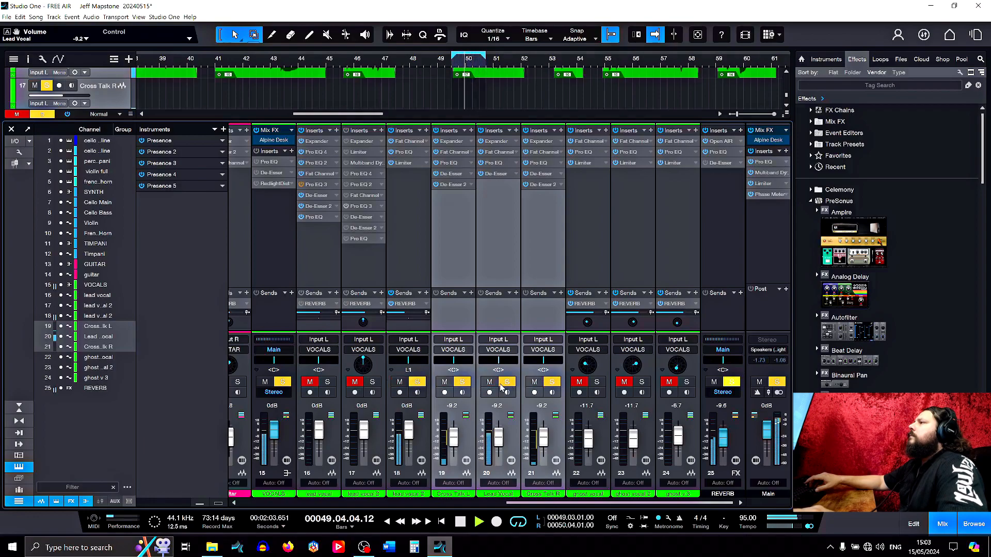
click(472, 383)
click(462, 384)
click(489, 382)
click(534, 382)
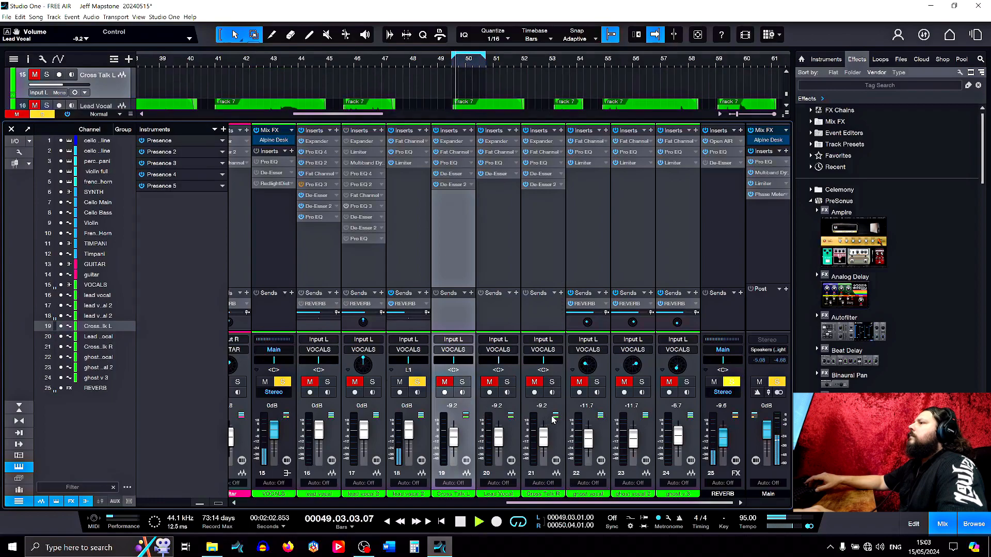
shift+click(558, 430)
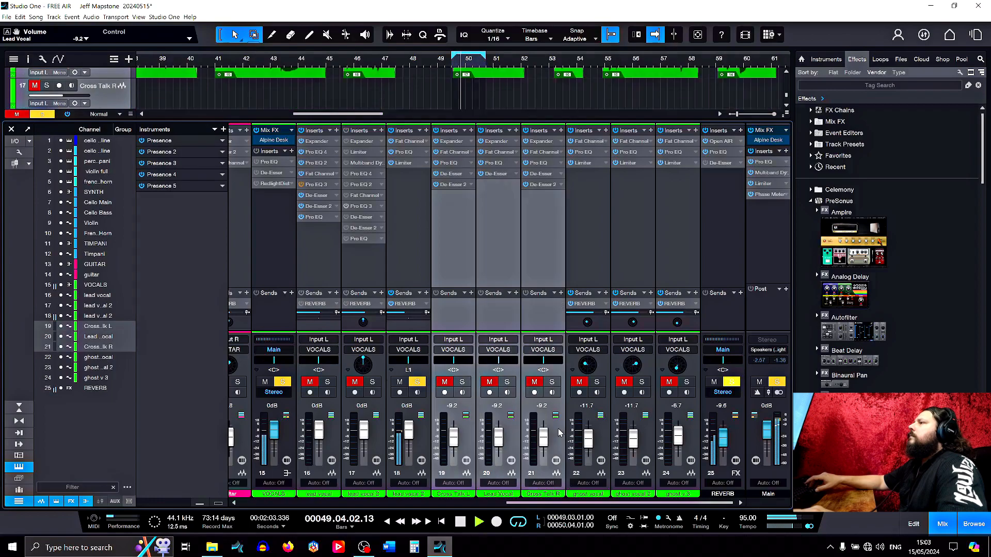
click(418, 382)
click(463, 383)
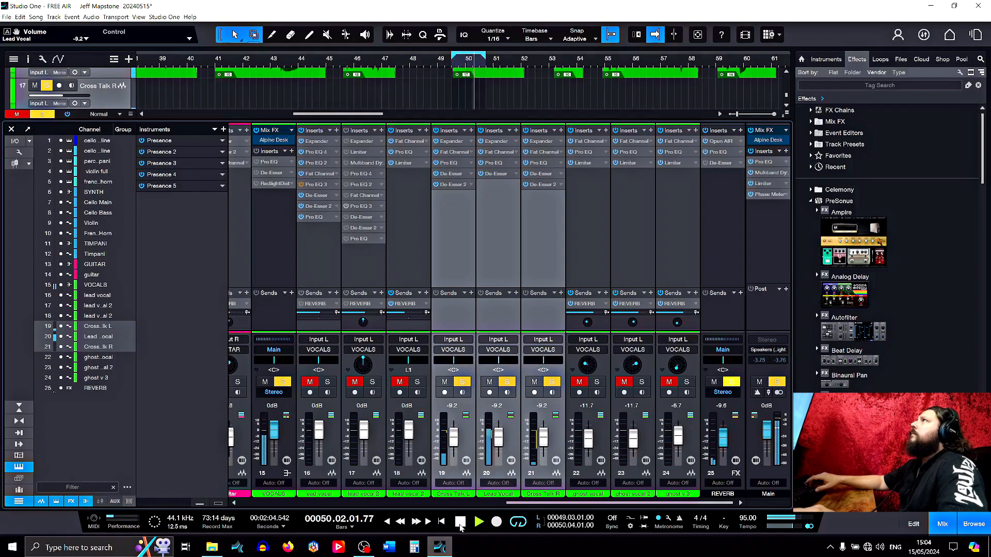
- Set the HF band's dynamic threshold in the Lead Vocal channel's Pro EQ to -14.40 dB
click(497, 152)
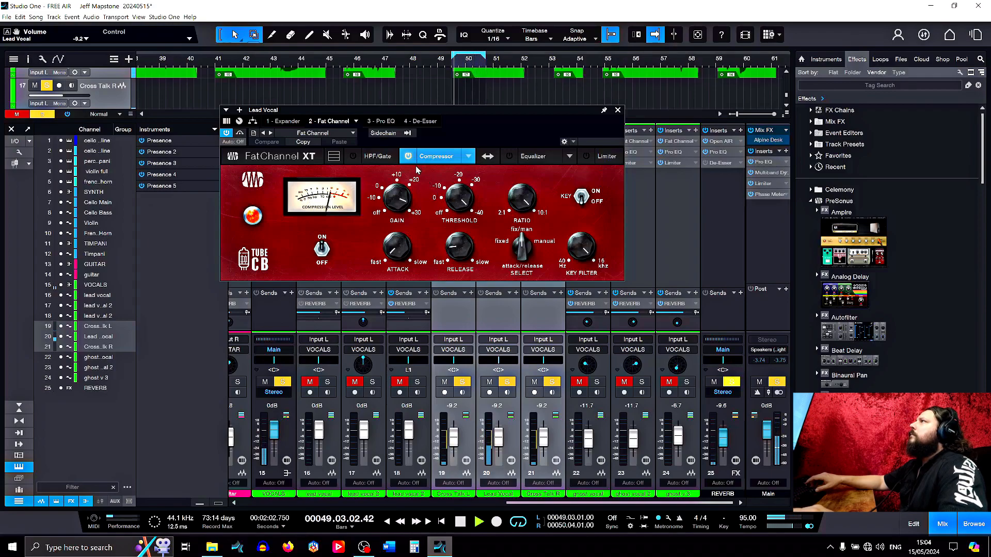
click(381, 121)
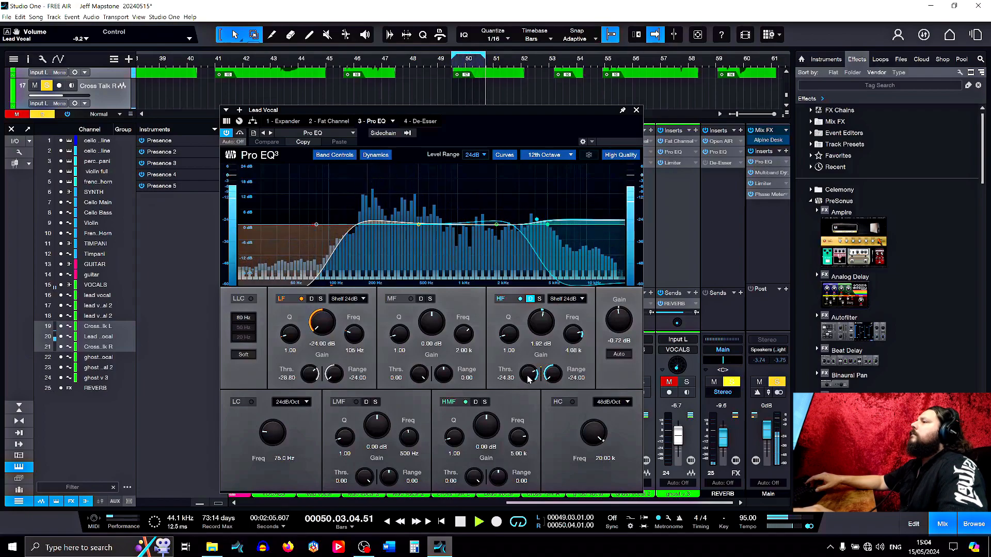
scroll(531, 378, up, 8)
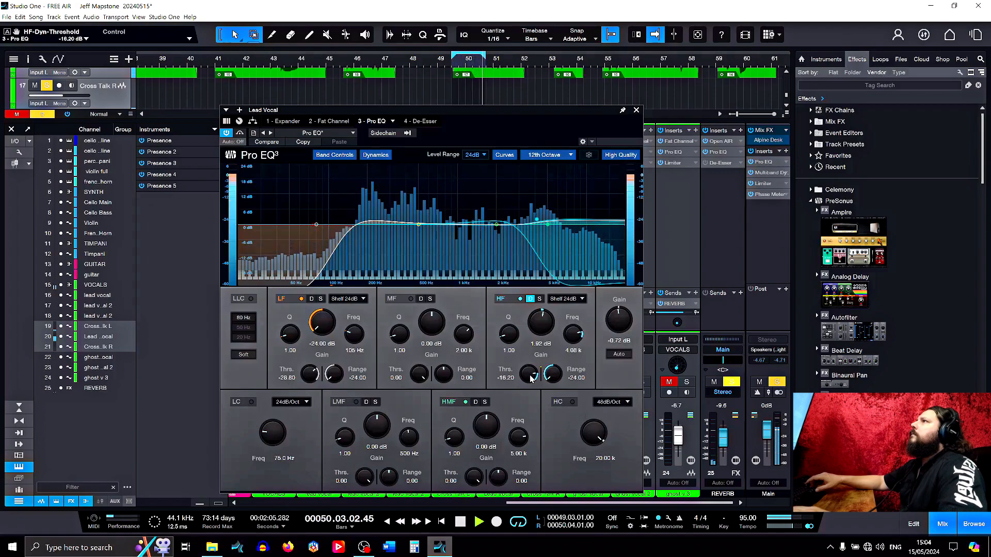
scroll(532, 378, up, 2)
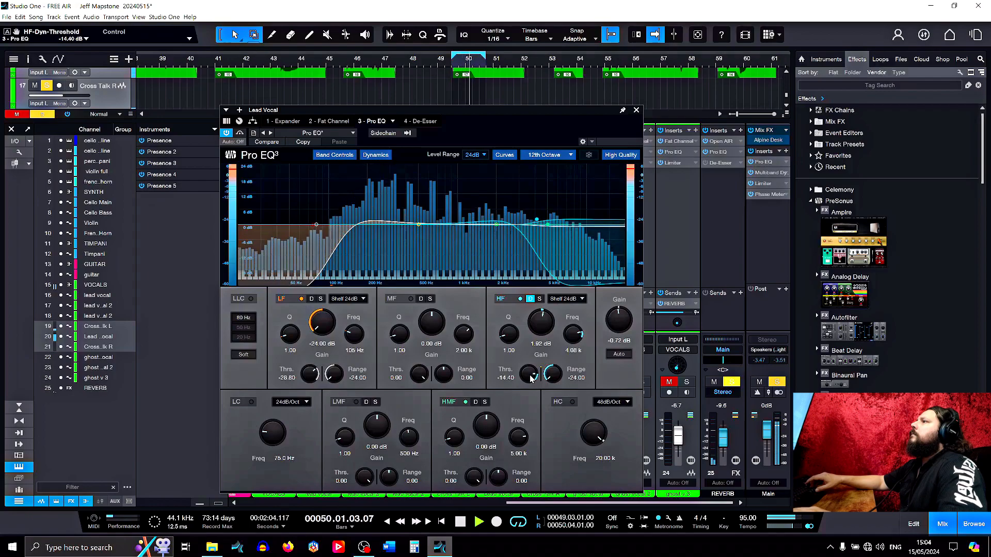
- Adjust the S-Reduction of the Lead Vocal channel's De-Esser to -29.40 dB while the loop plays
click(422, 122)
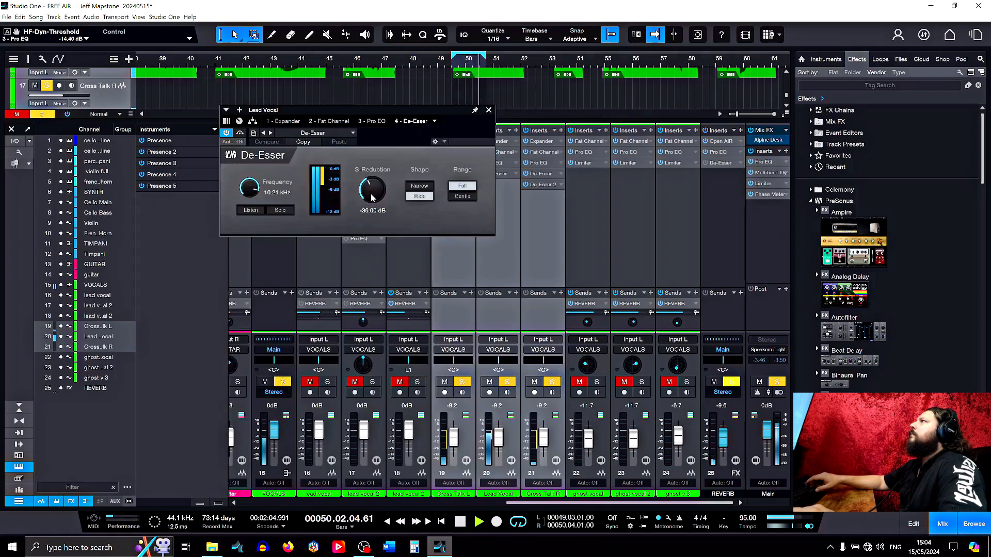
scroll(374, 195, down, 3)
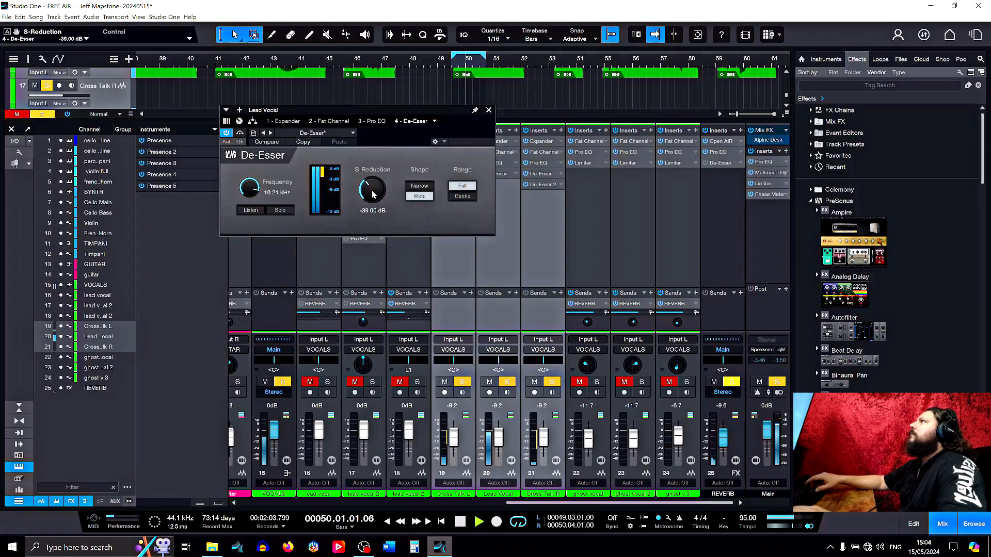
scroll(374, 194, up, 8)
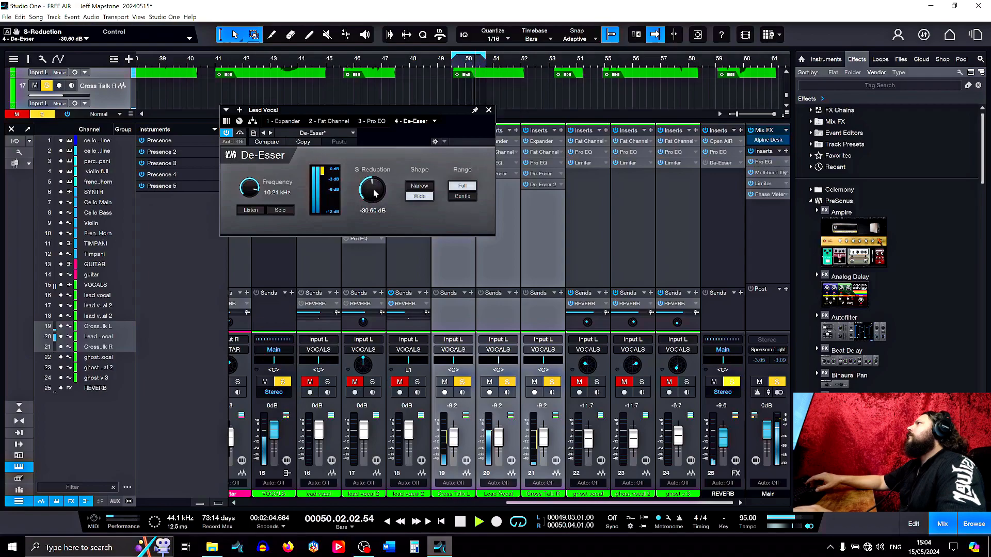
scroll(374, 195, up, 2)
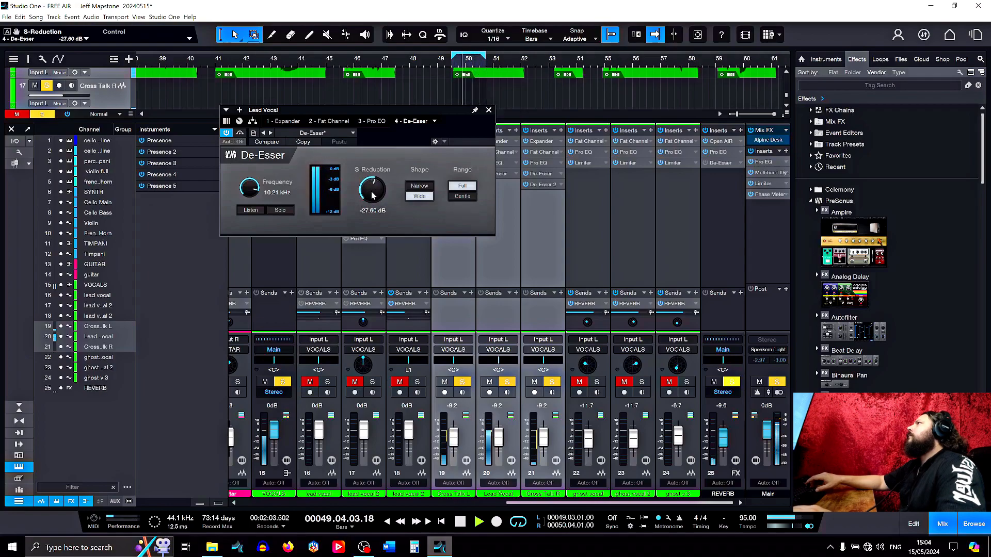
scroll(373, 195, down, 3)
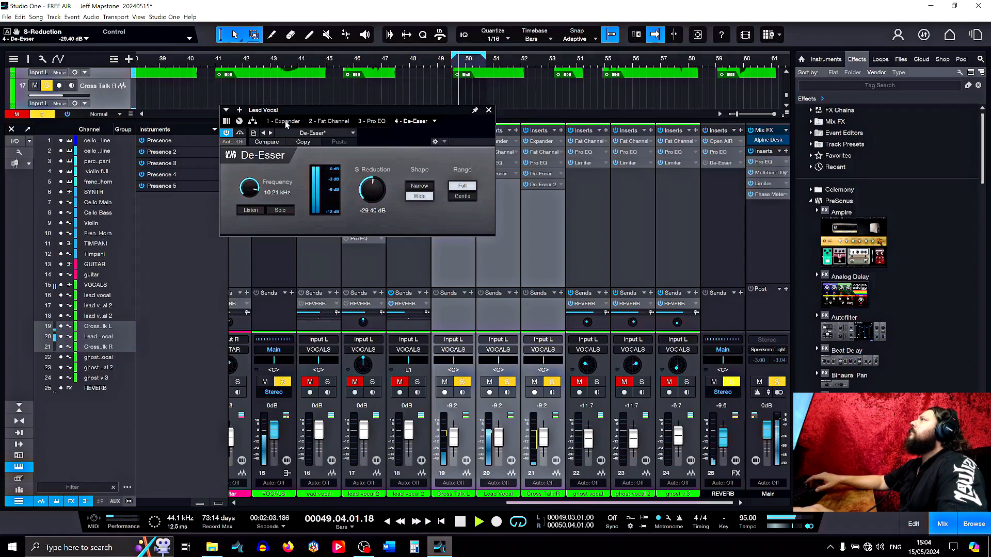
- Set the Lead Vocal's Fat Channel compressor to a -34.54 dB threshold and 20.73 dB gain, and close the effect window
click(325, 122)
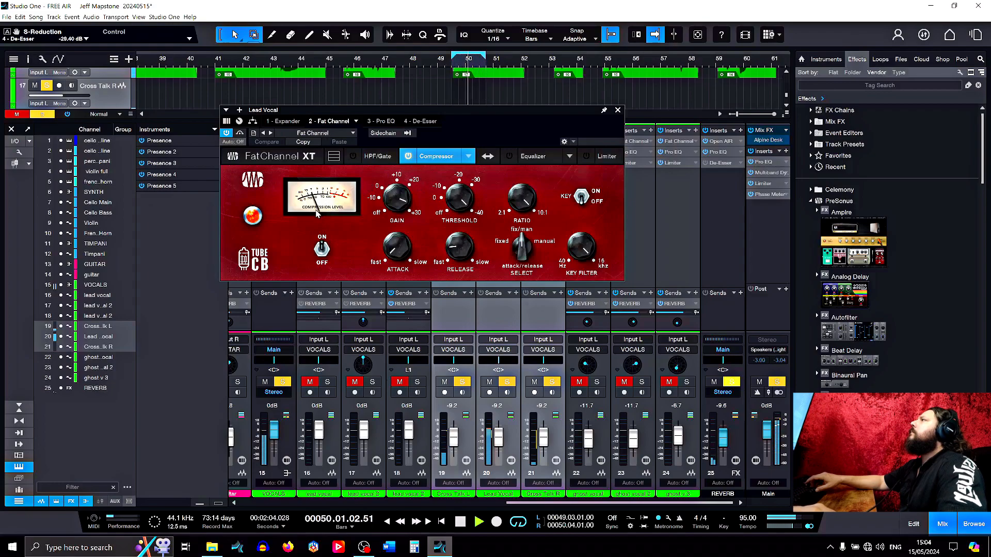
scroll(456, 202, up, 5)
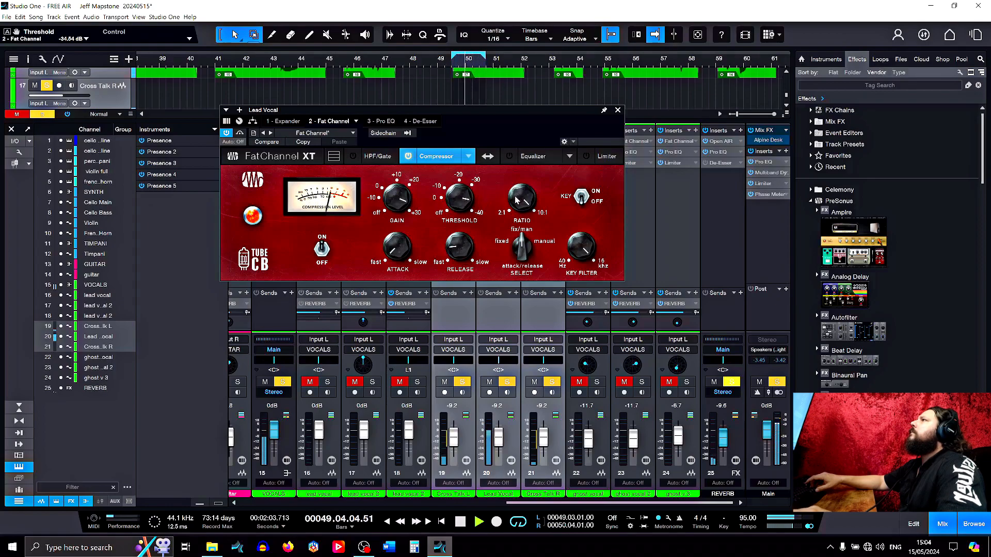
scroll(398, 199, down, 1)
scroll(397, 198, down, 1)
scroll(398, 199, down, 1)
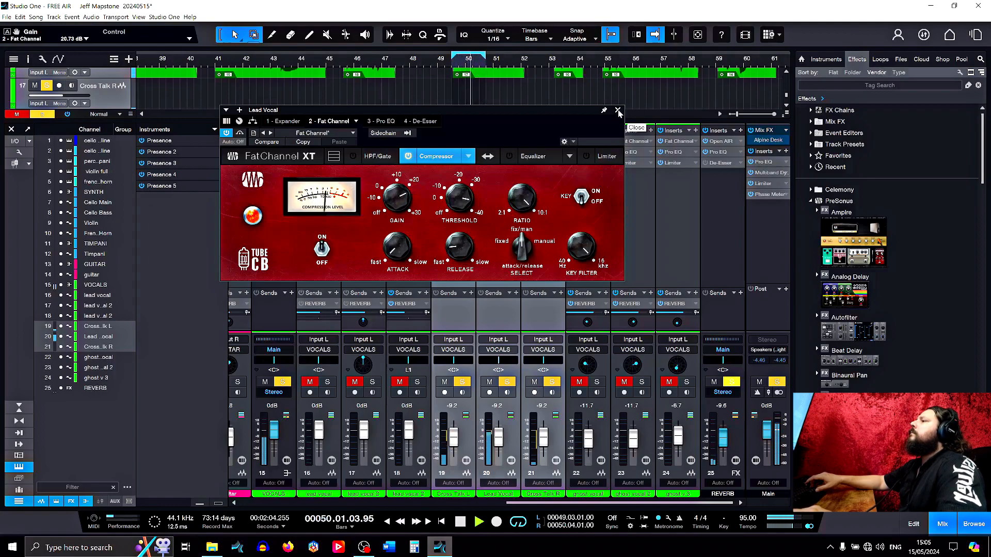
click(618, 112)
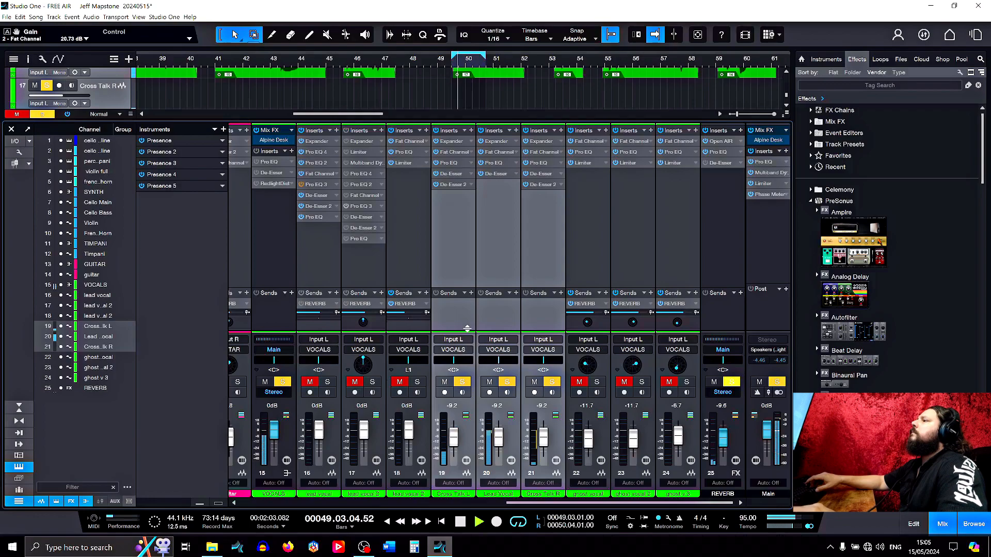
- Stop playback and pack the VOCALS folder track into a new parent folder
click(461, 524)
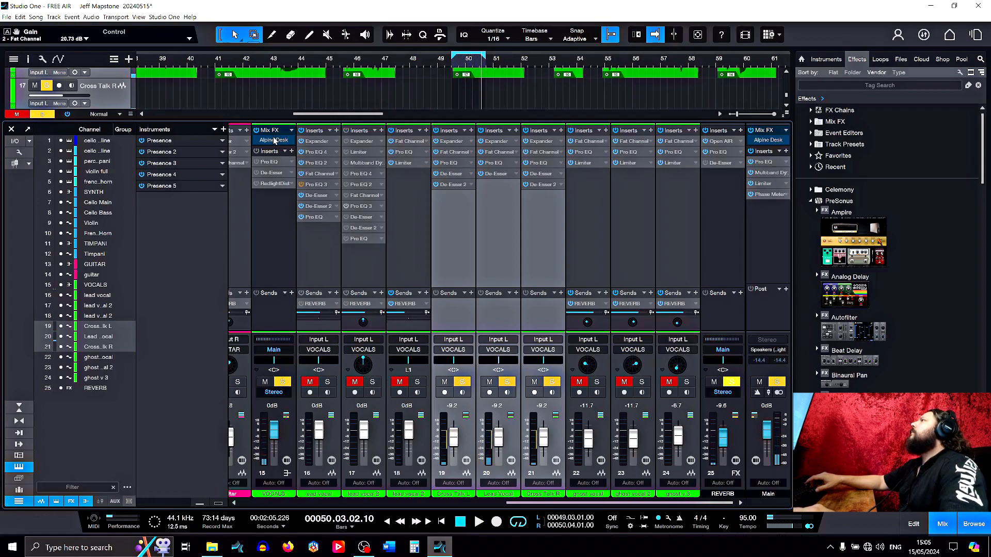
scroll(458, 108, up, 1)
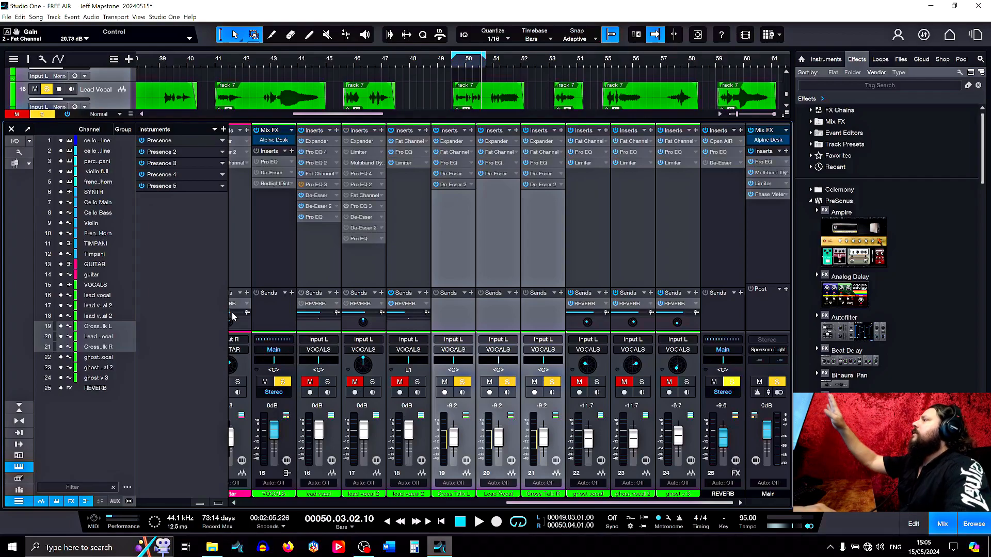
click(264, 260)
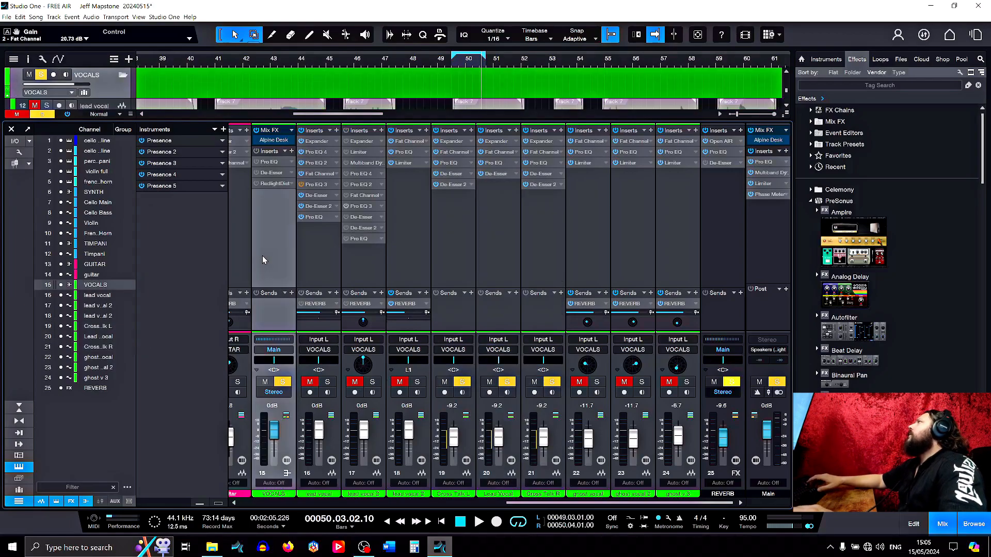
right_click(109, 89)
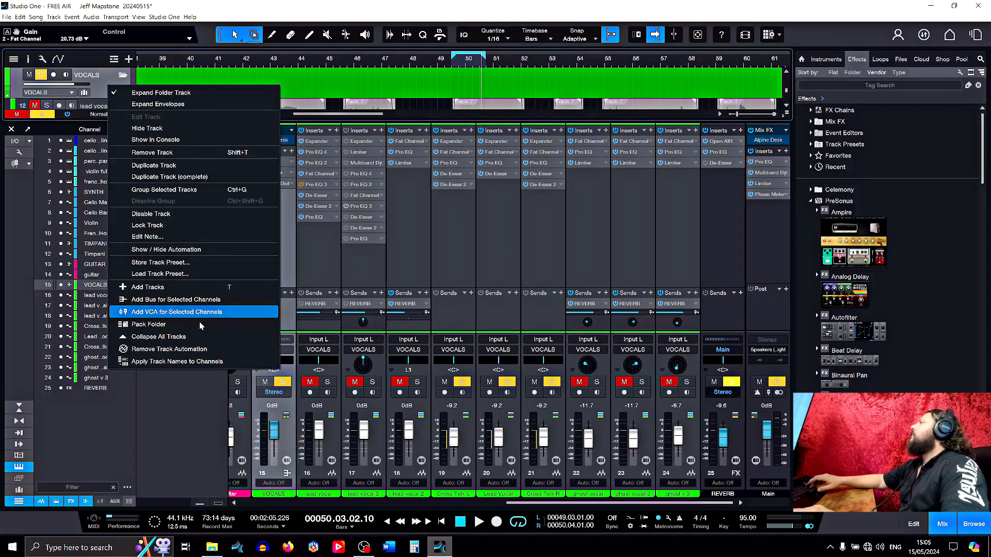
click(170, 325)
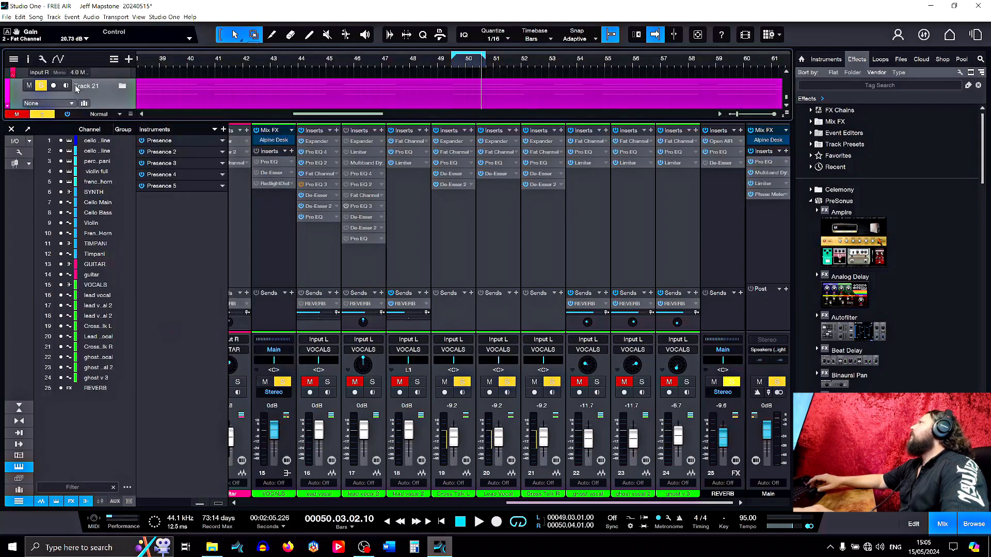
- Colour the new folder track green to match the vocals and rename it VOCALS2
click(9, 94)
click(116, 124)
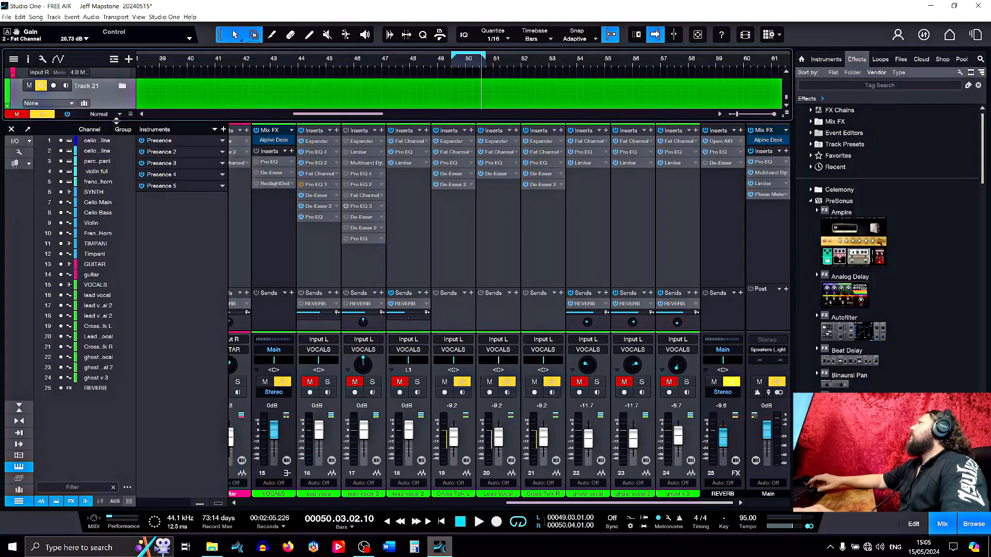
click(9, 93)
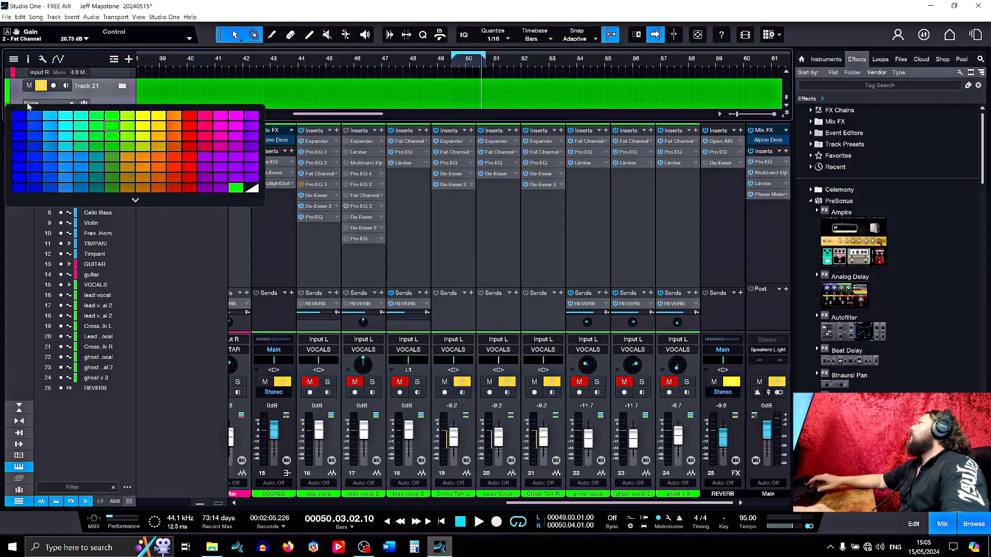
click(114, 151)
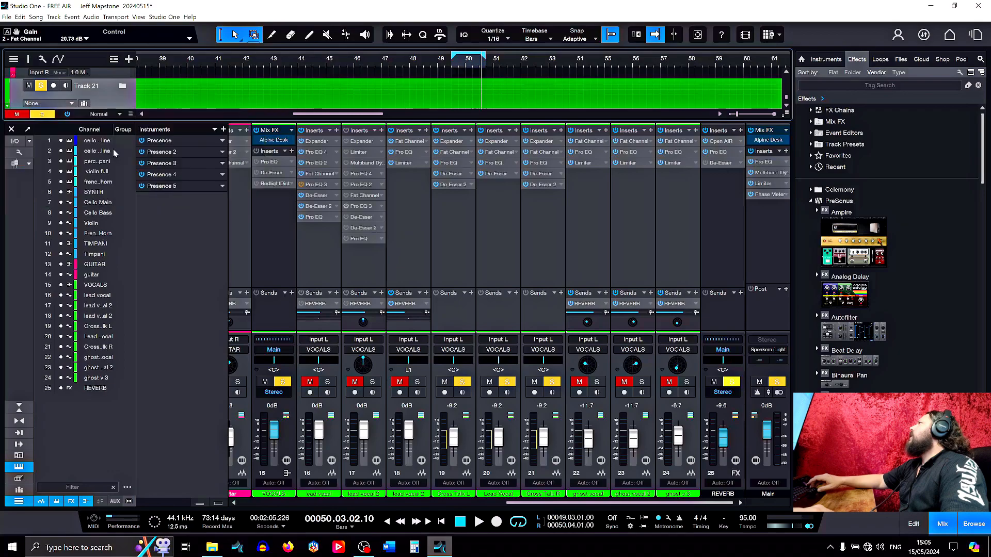
double_click(85, 88)
text(VOCALS2)
key(Return)
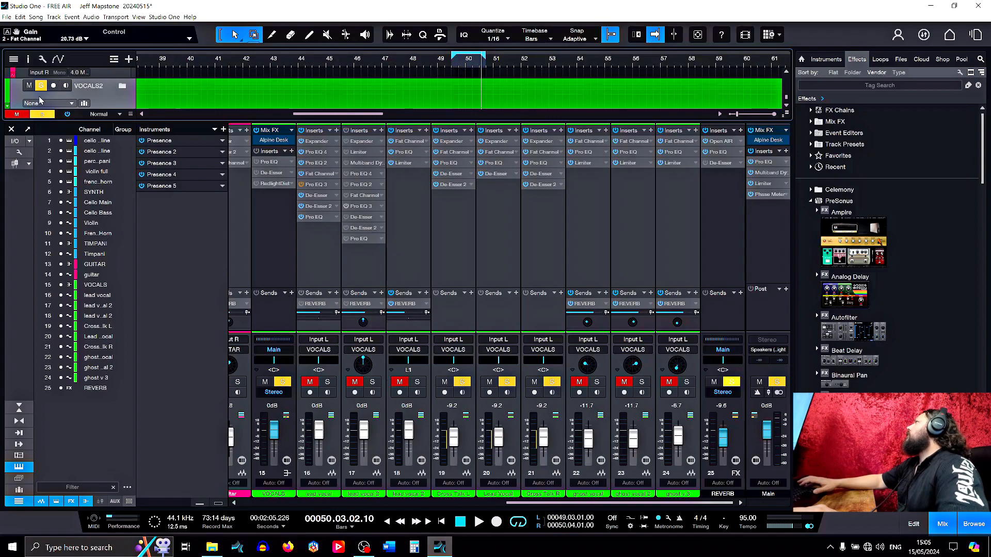
- Add a bus channel for the VOCALS2 folder track
click(69, 104)
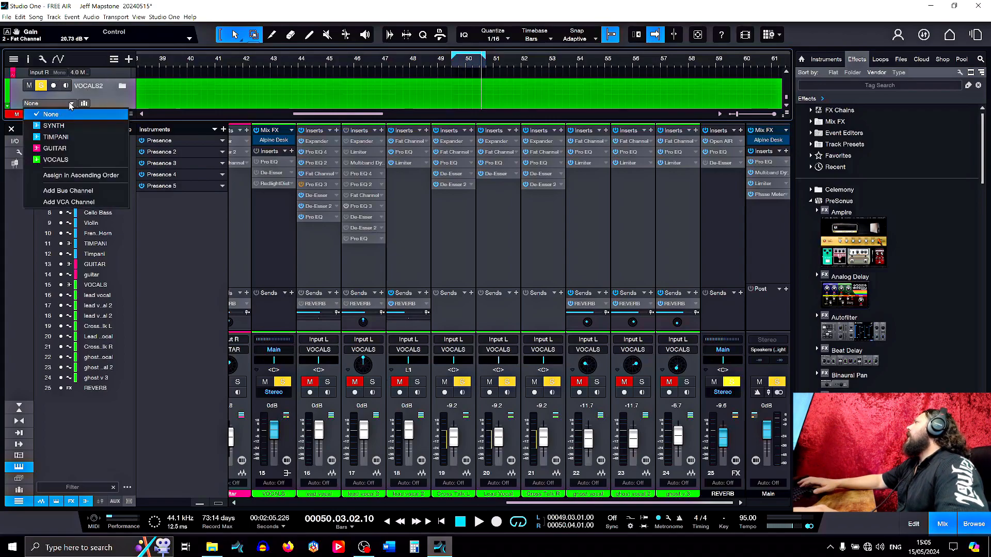
click(68, 190)
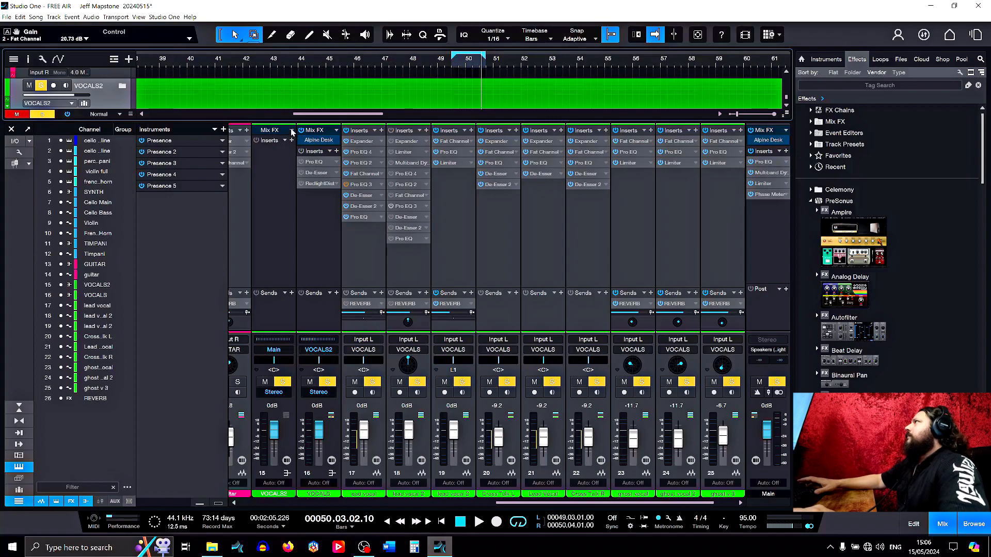
click(293, 132)
click(326, 153)
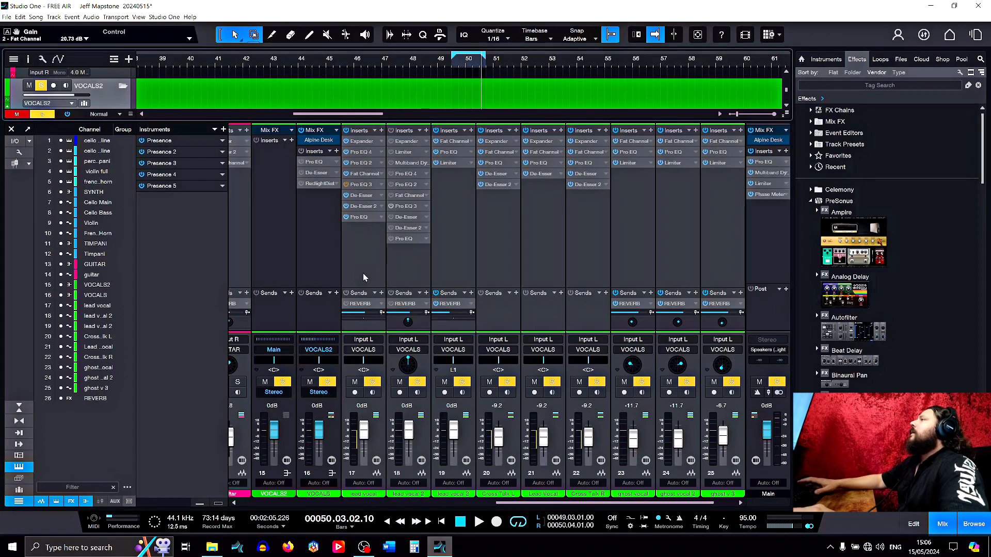
- Play the loop and inspect the Alpine Desk settings on the VOCALS bus
click(404, 255)
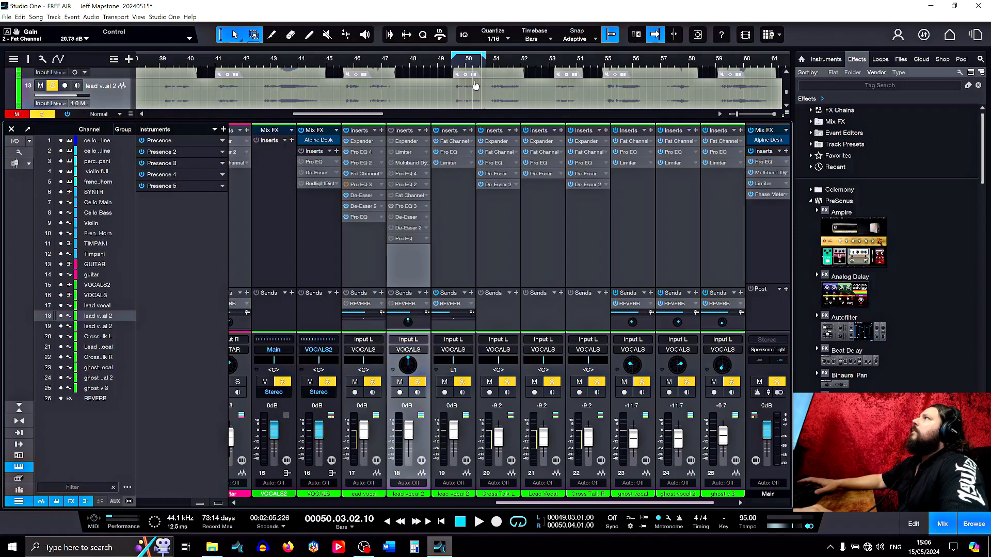
click(462, 521)
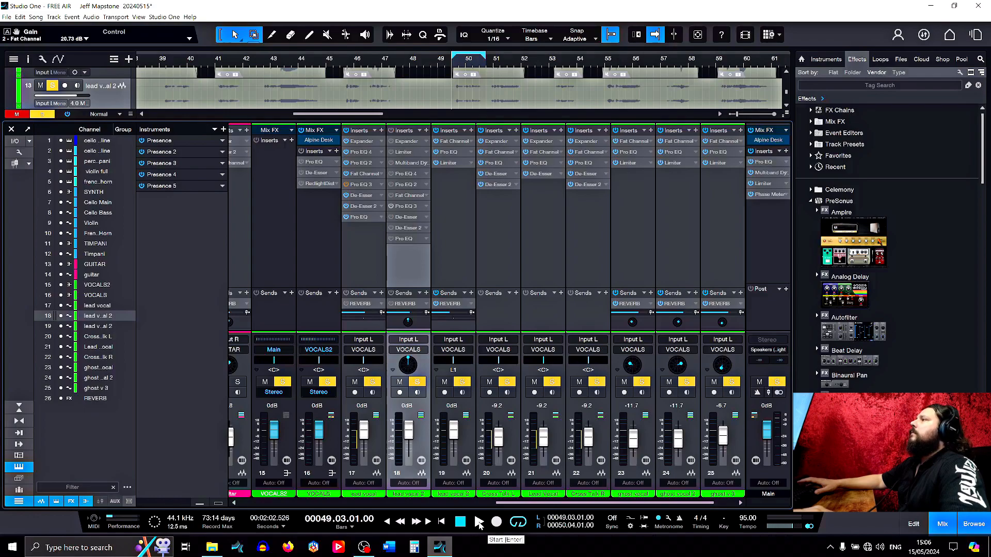
click(479, 522)
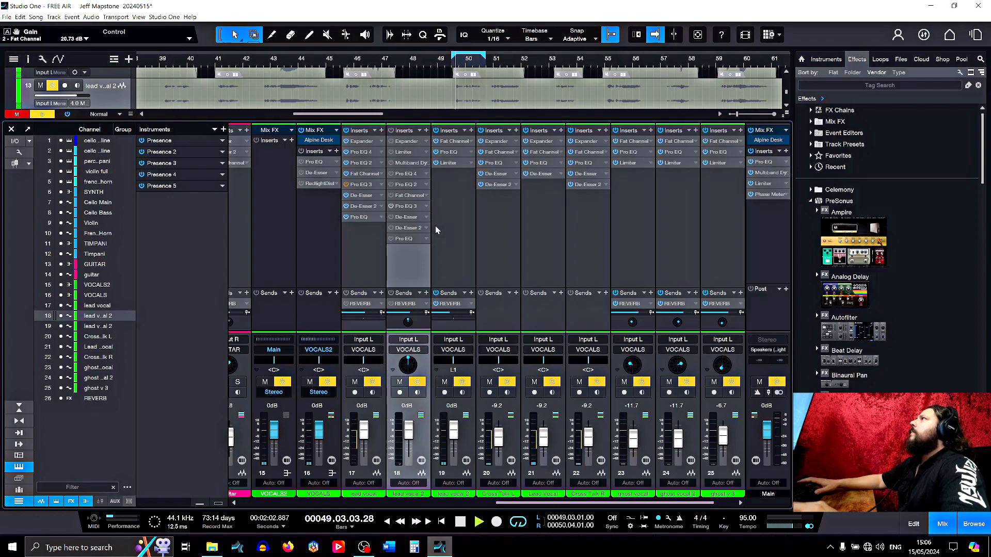
click(319, 141)
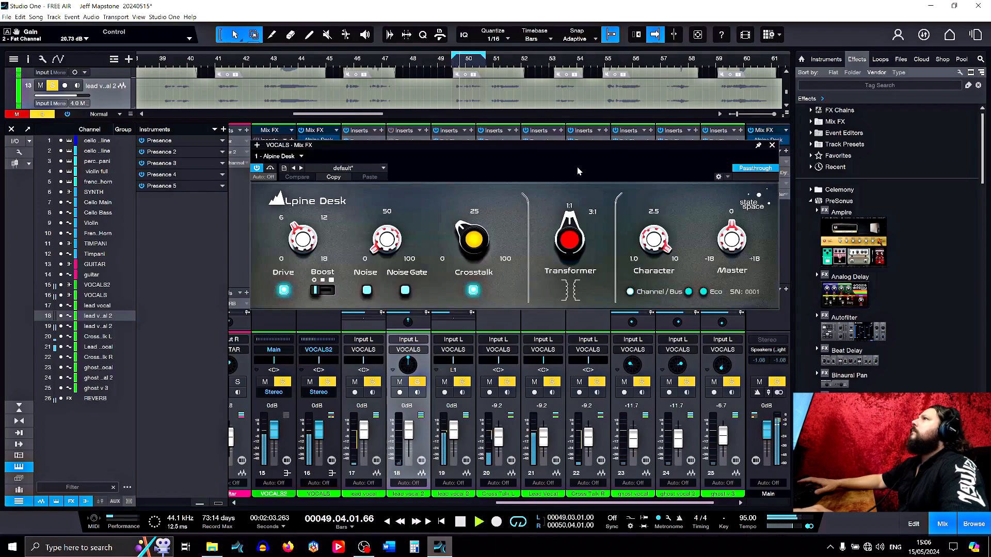
click(772, 145)
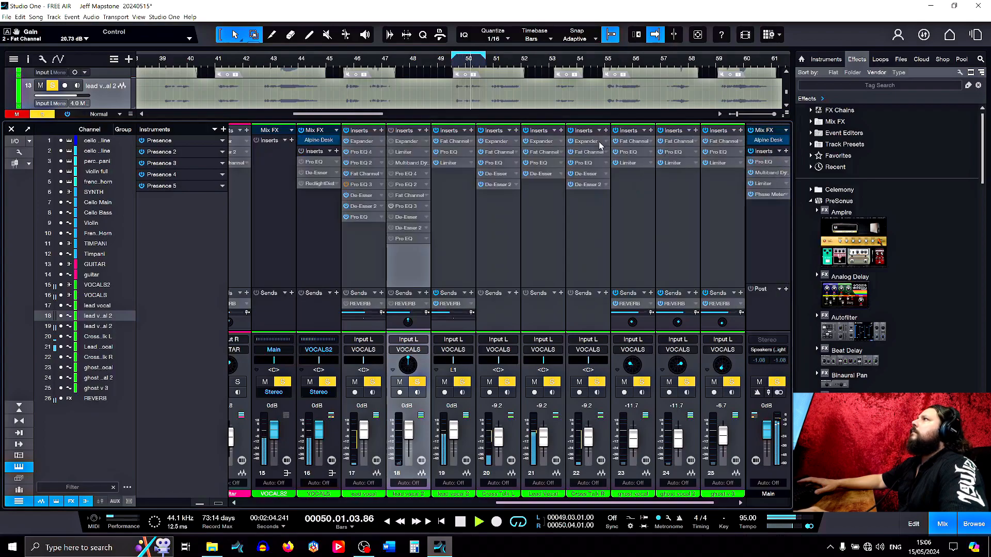
- Replace the VOCALS bus's Alpine Desk with Brit Console, raise its Character, set Drive to 15.66 dB and enable Crosstalk
click(336, 131)
click(361, 163)
drag(662, 240, 672, 140)
drag(291, 244, 310, 178)
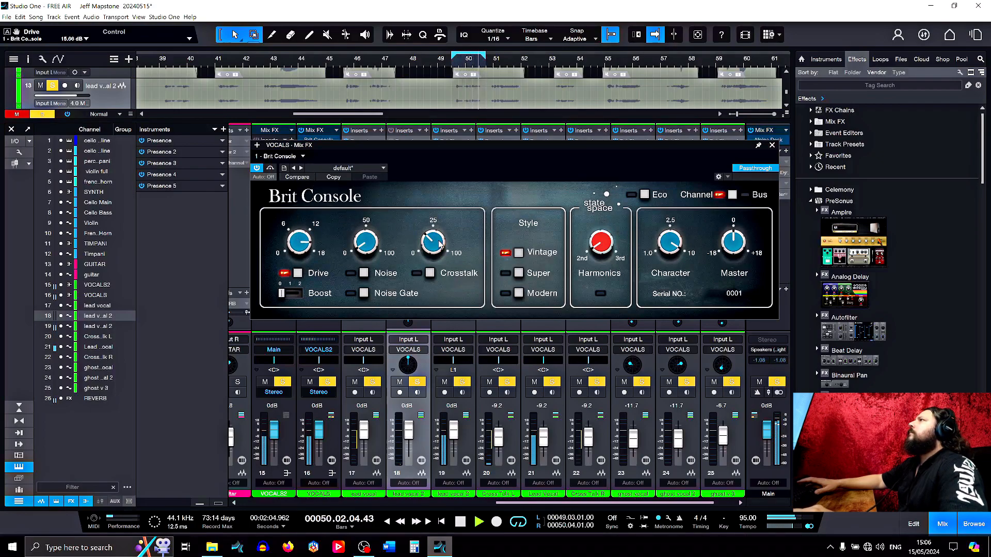
click(431, 274)
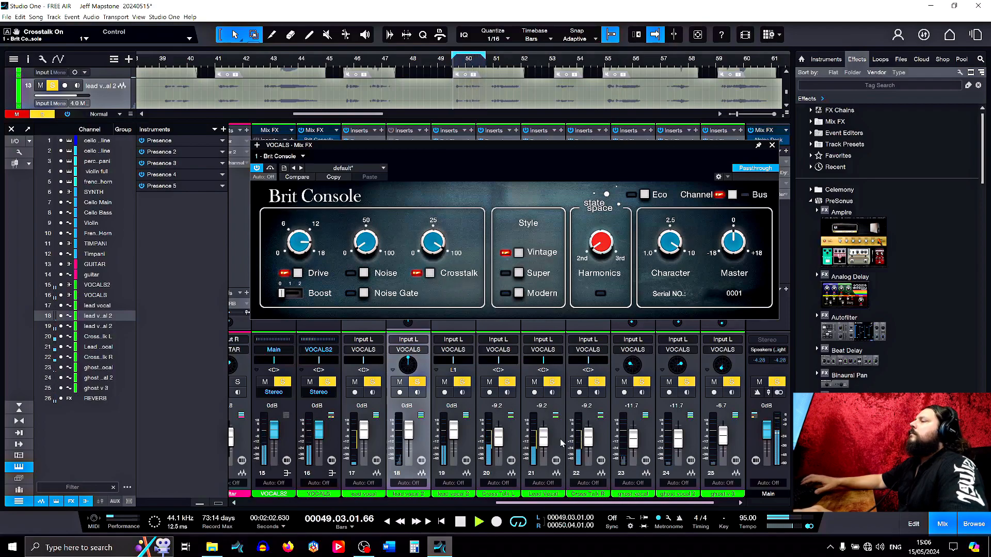
- Lower the Cross Talk L, Lead Vocal and Cross Talk R faders together to -22.5 dB, close the effect window and stop playback
click(545, 440)
drag(543, 440, 542, 444)
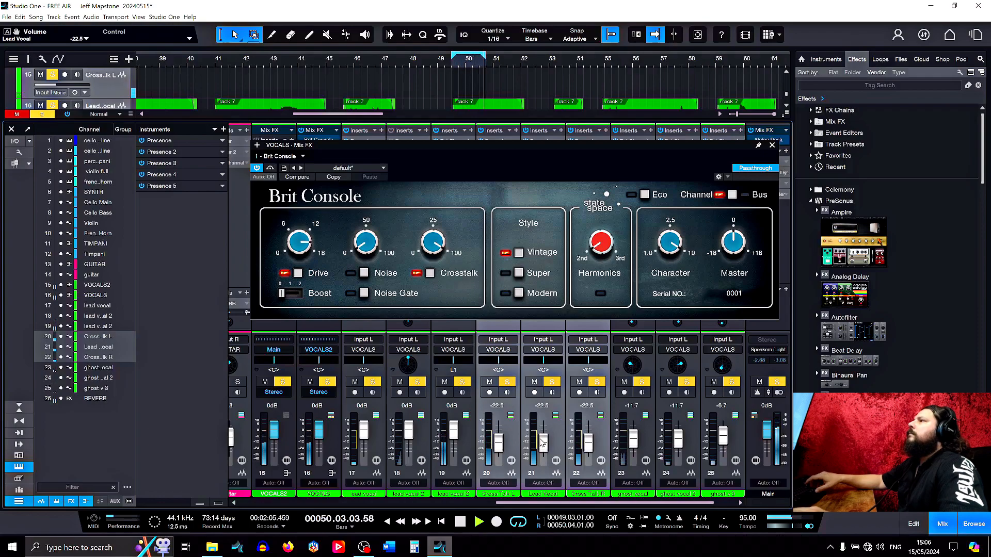
click(772, 146)
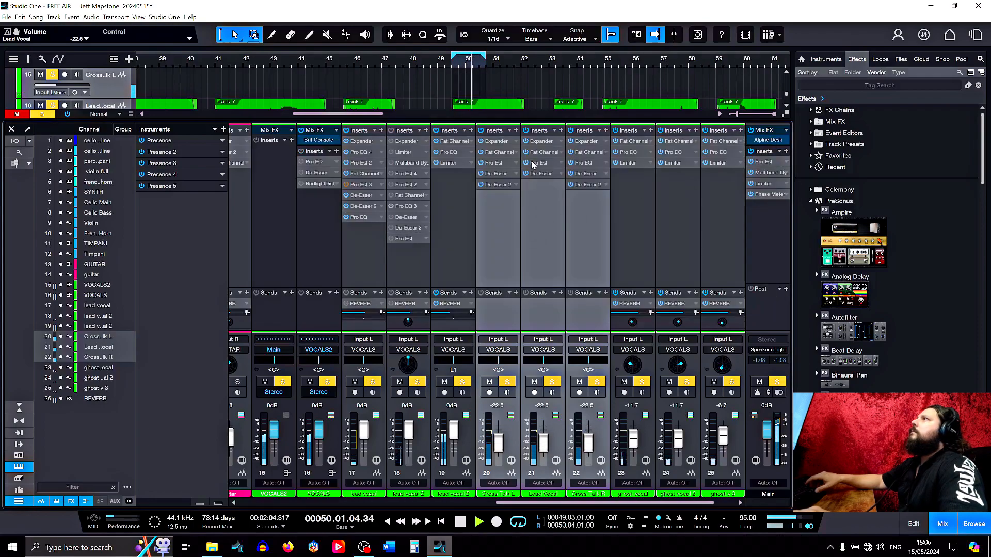
key(space)
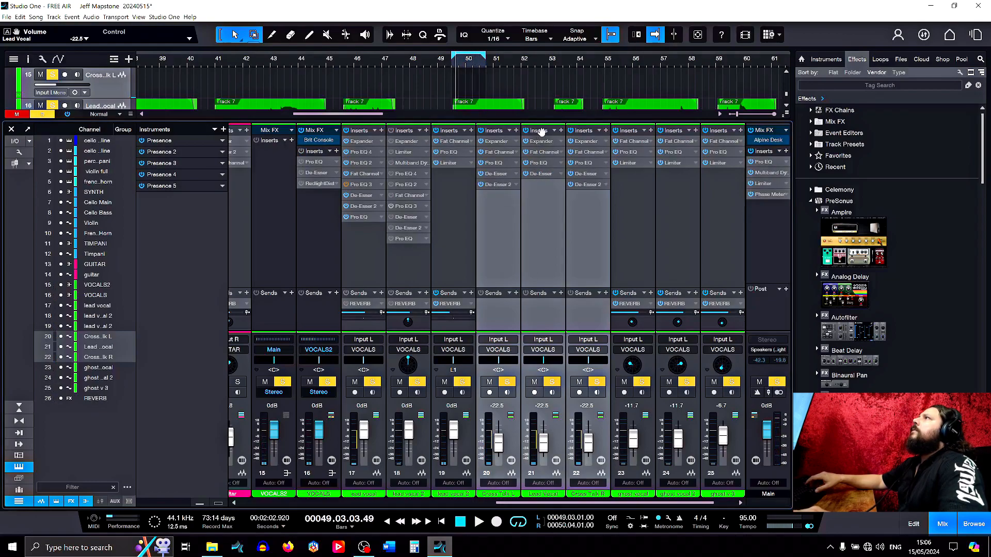
- Copy the Lead Vocal channel's Fat Channel onto Cross Talk L and Cross Talk R, checking the copied compressor settings
mouse_move(541, 131)
mouse_down()
mouse_move(524, 129)
mouse_move(538, 129)
mouse_up()
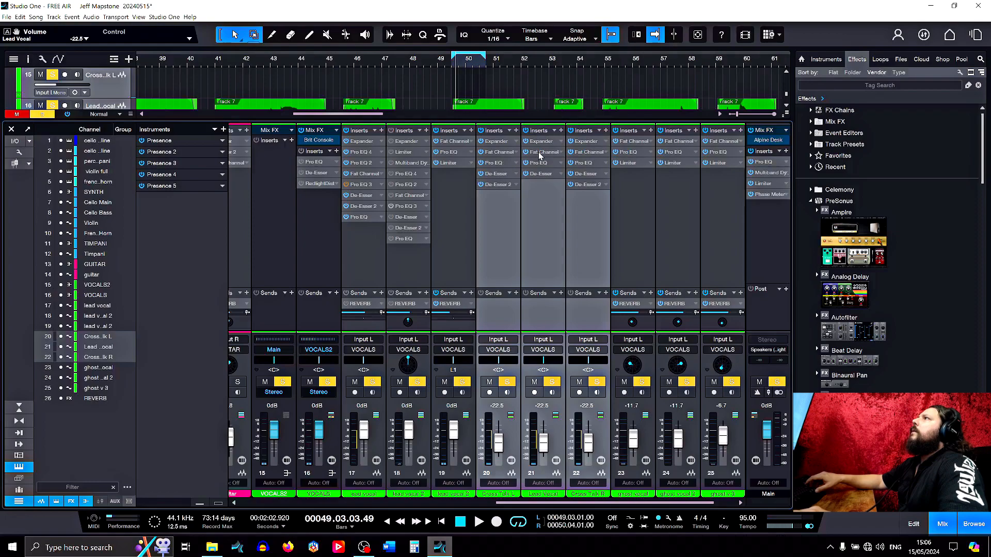
double_click(542, 152)
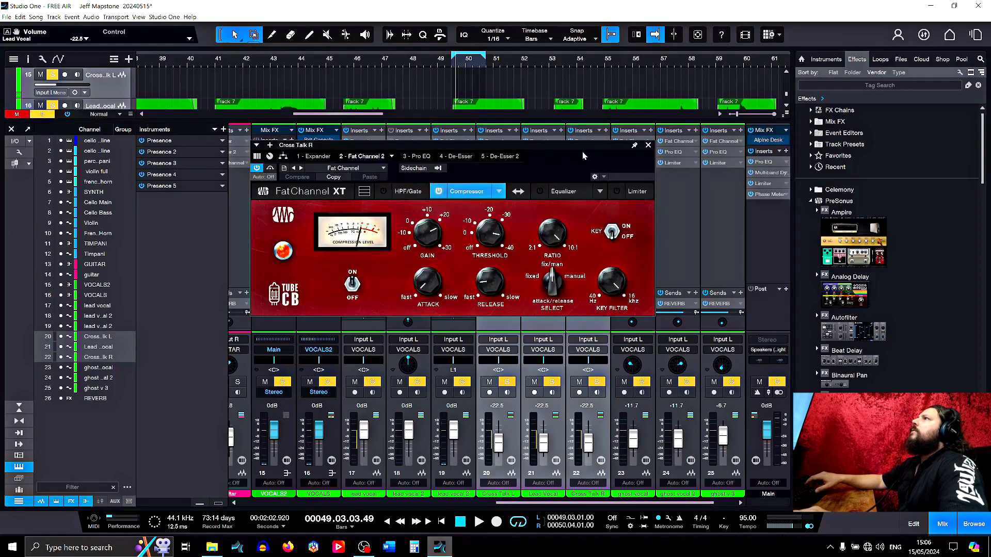
click(648, 145)
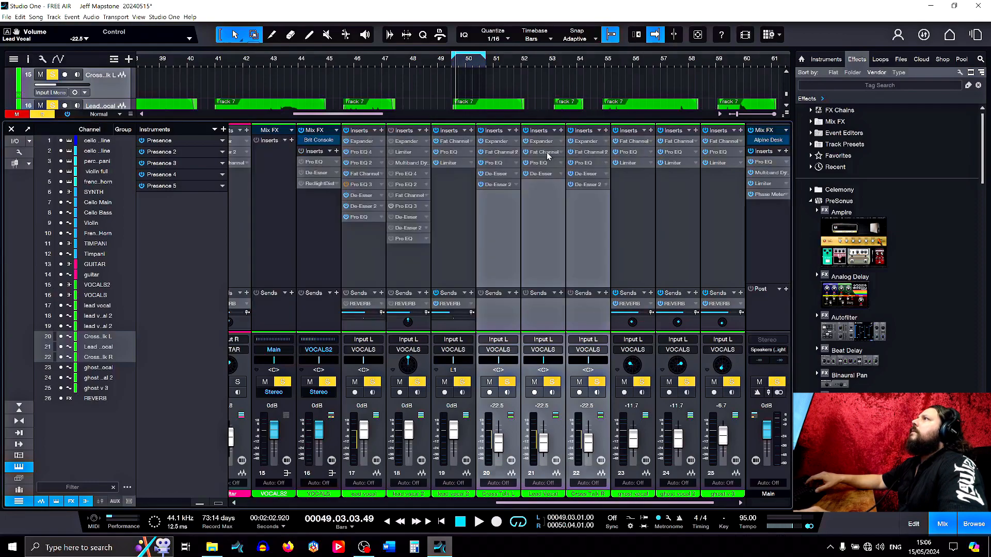
double_click(586, 153)
click(648, 146)
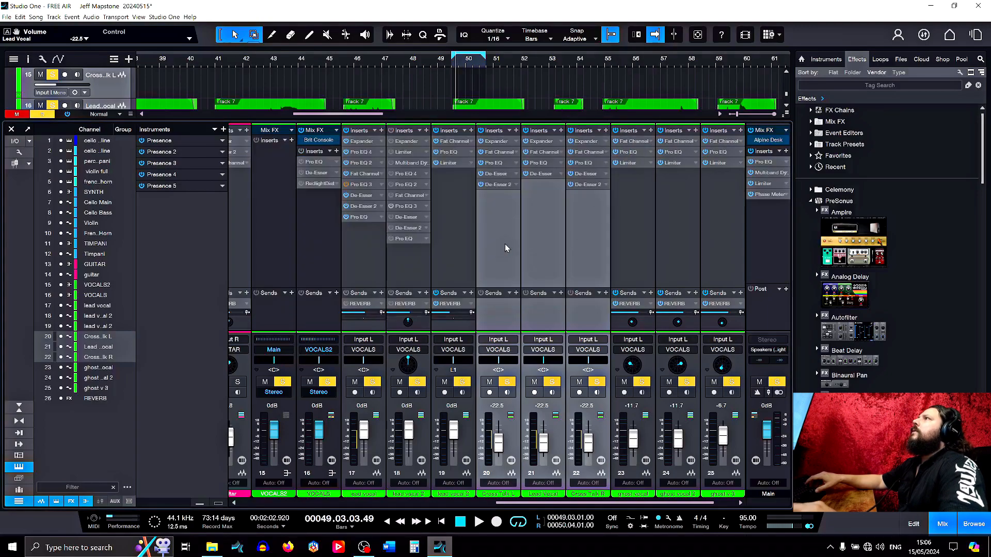
- Audition the looped vocals and review the Lead Vocal channel's De-Esser settings between playbacks
click(478, 522)
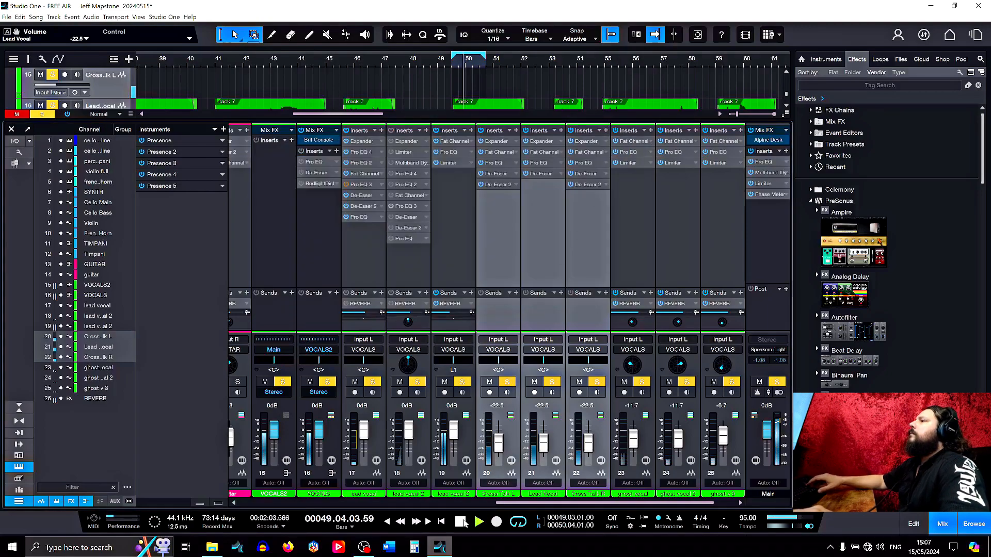
click(461, 522)
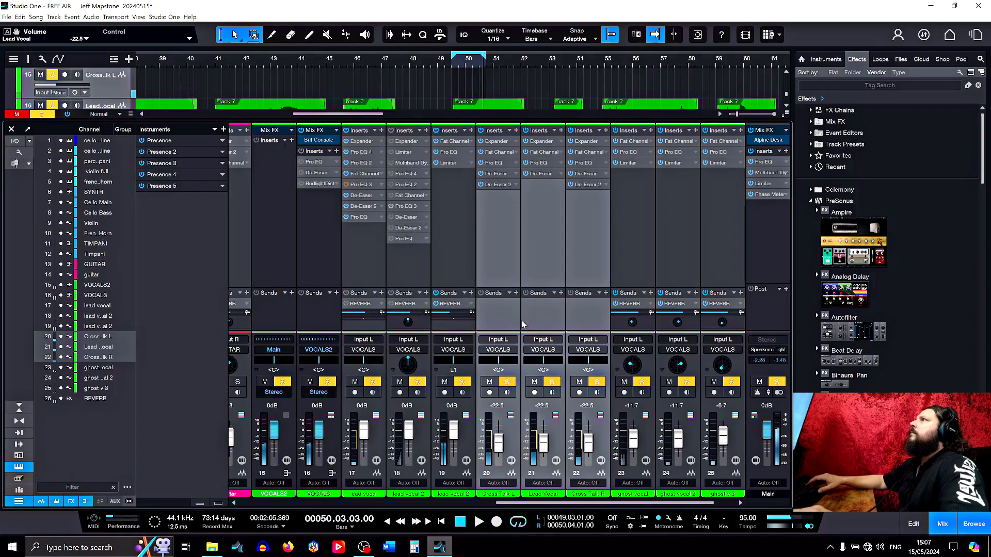
click(540, 175)
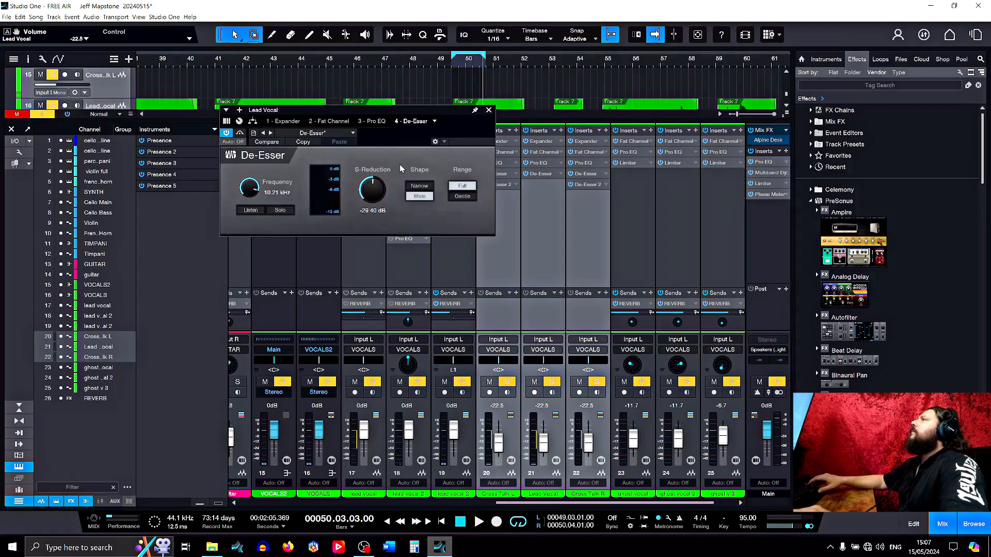
click(489, 111)
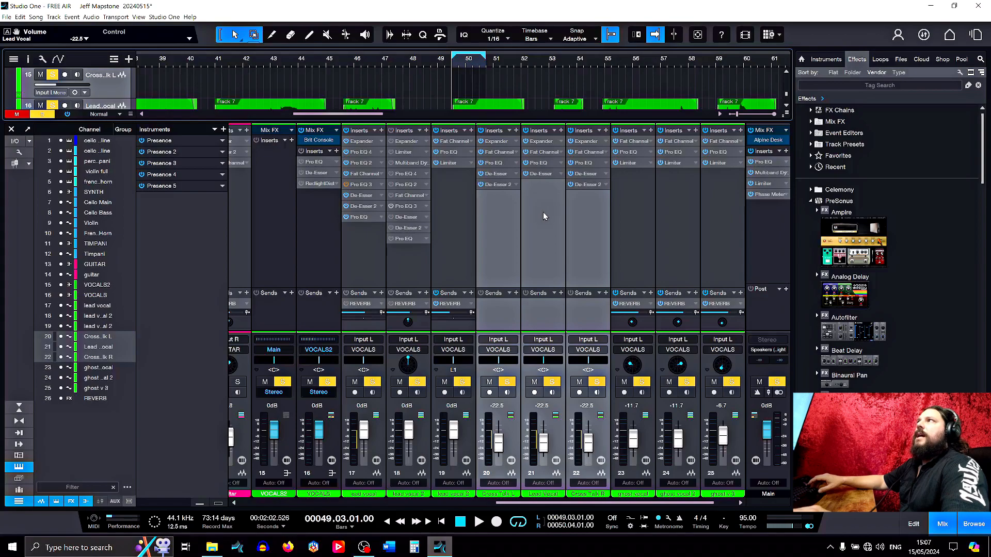
click(479, 523)
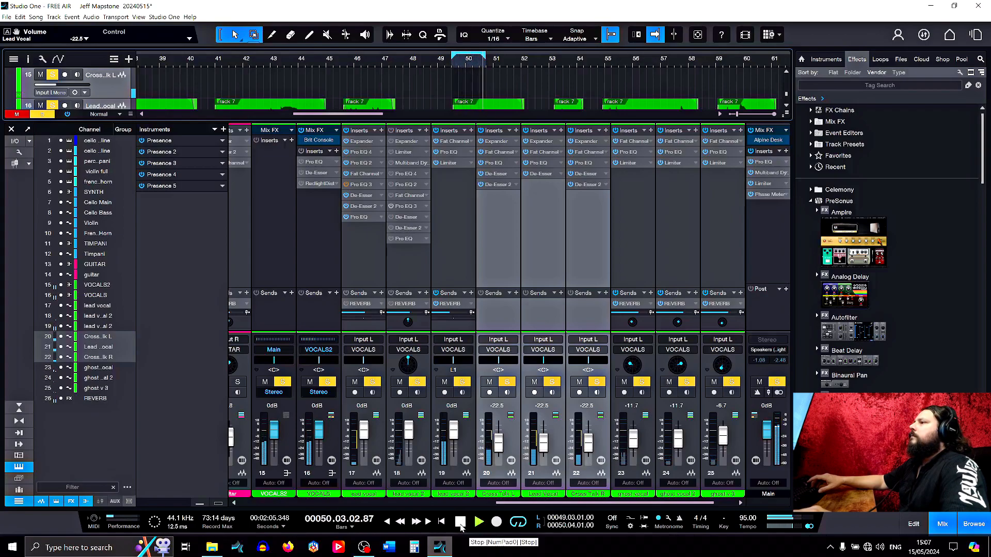
click(460, 523)
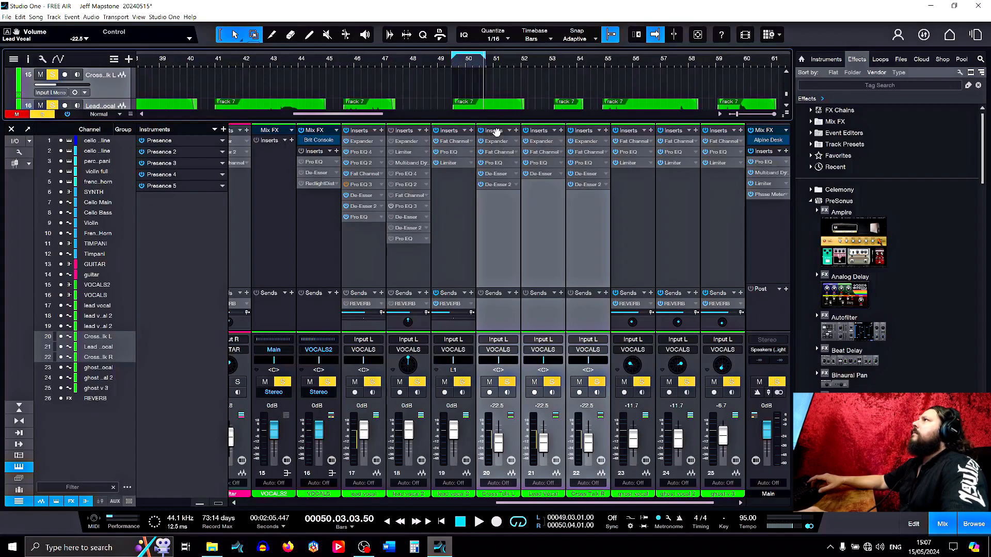
- Copy Cross Talk L's insert chain onto lead vocal and both lead vocal 2 channels, replacing their effects, and play the loop
drag(495, 131, 450, 129)
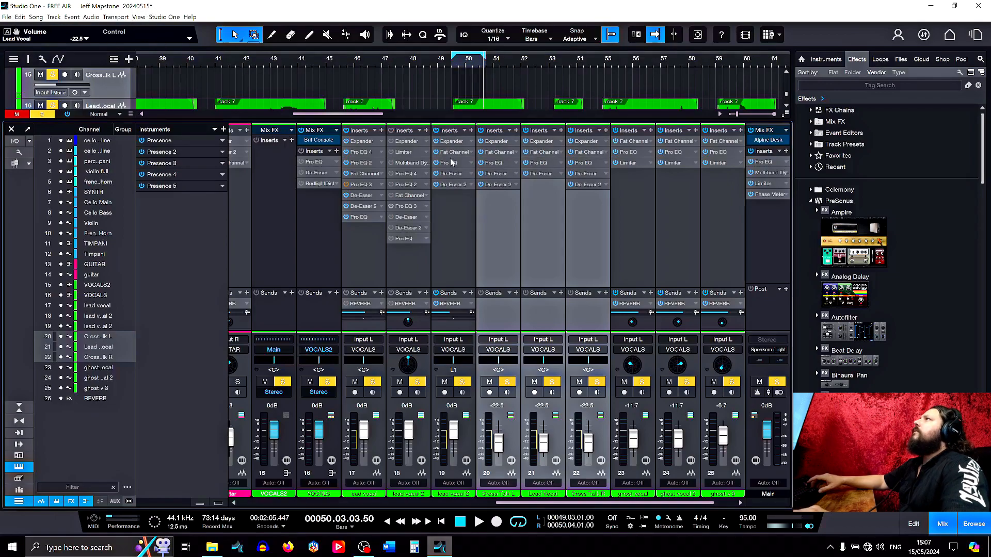
drag(497, 132, 361, 133)
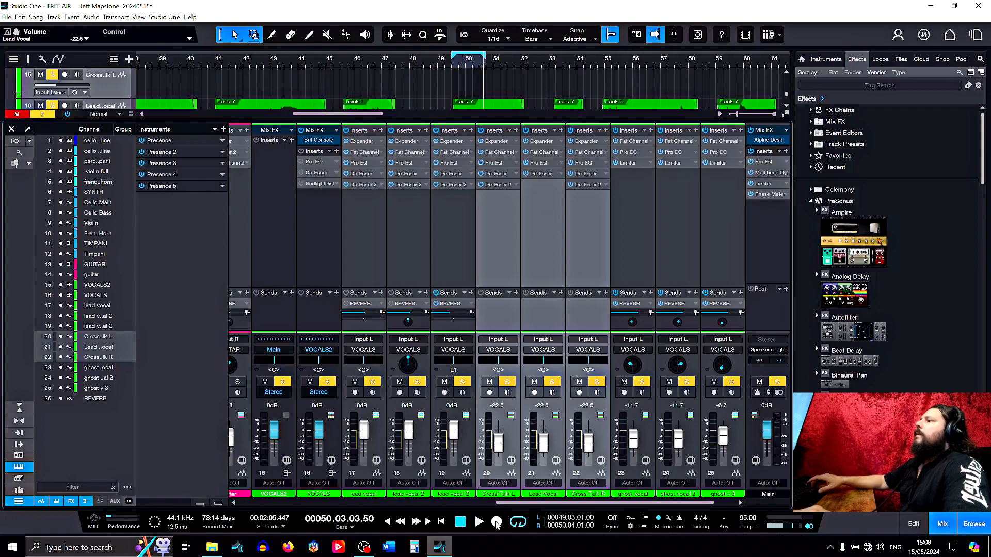
click(461, 522)
click(475, 523)
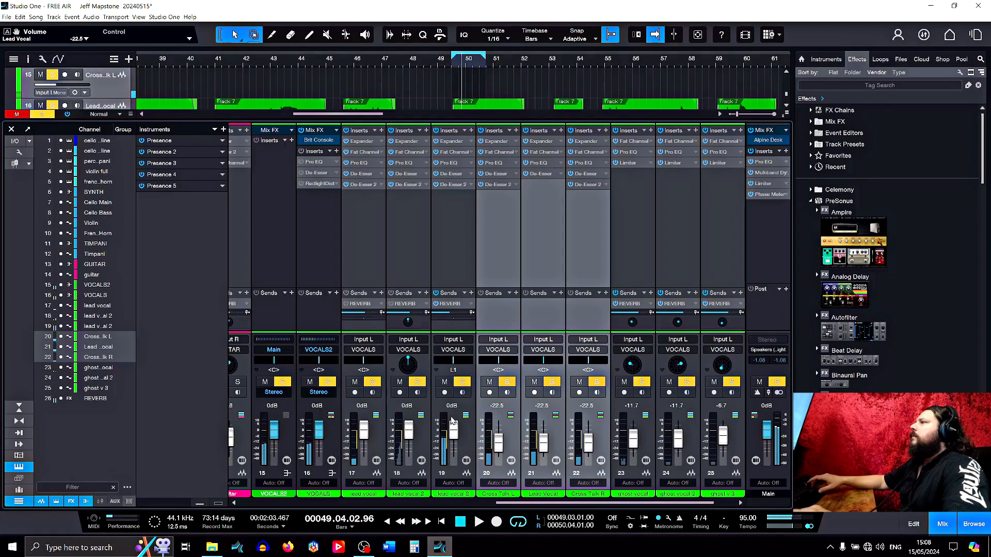
- Lower the faders of the lead vocal channel and both lead vocal 2 channels together to -17.5 dB
click(462, 447)
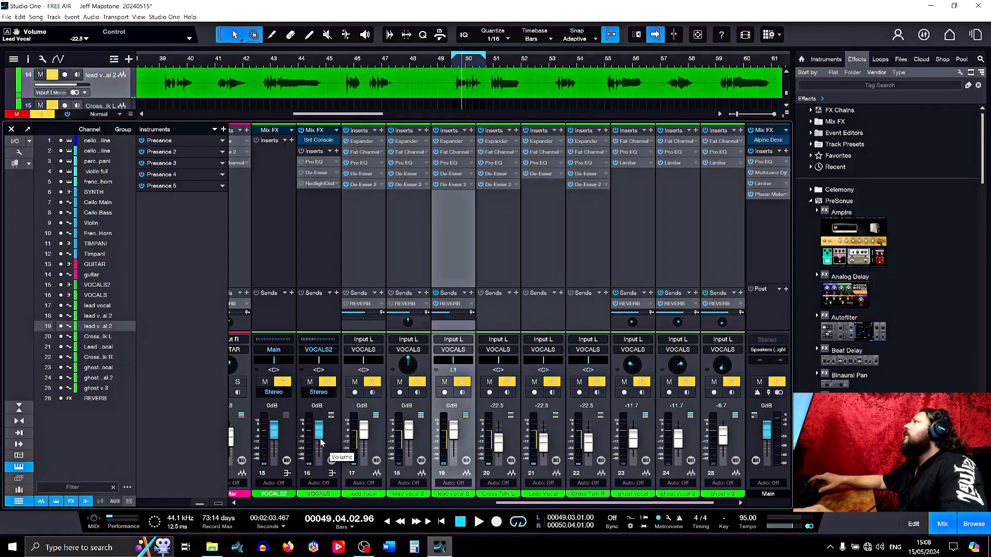
shift+click(377, 439)
drag(363, 430, 364, 437)
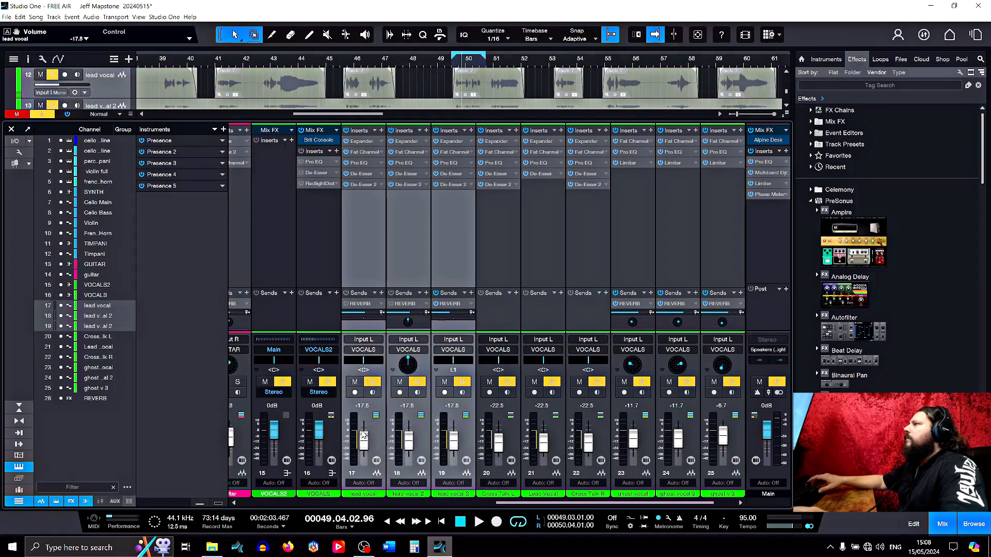
- Raise the Cross Talk L, Lead Vocal and Cross Talk R faders together to -4.2 dB
click(513, 438)
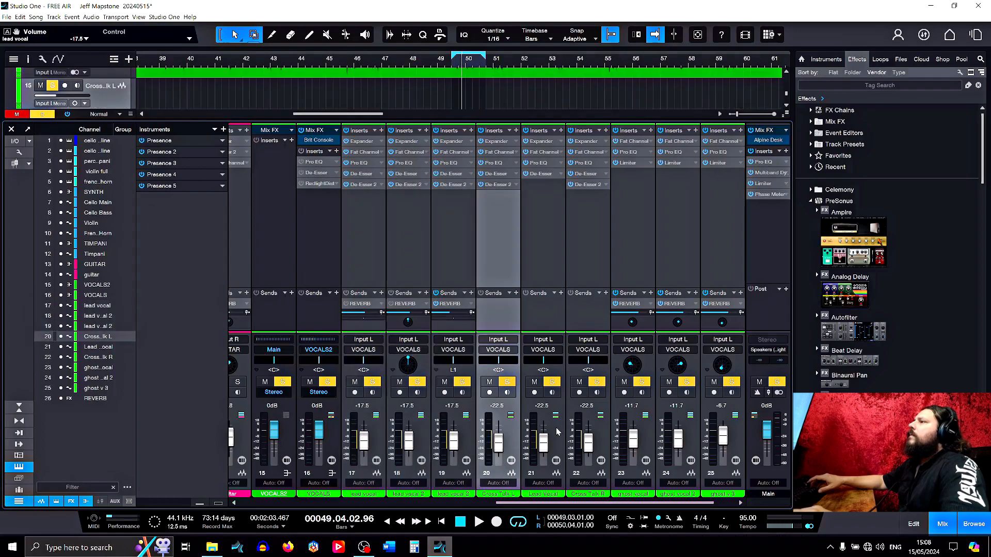
shift+click(603, 434)
drag(586, 445, 586, 438)
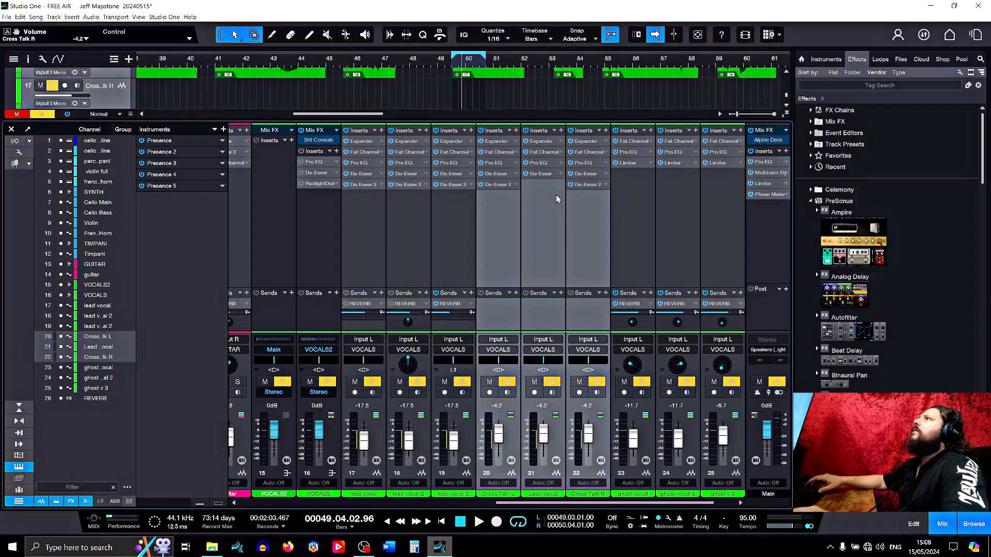
- Reduce the Fat Channel compressor gain to about 10 dB on Cross Talk L, Lead Vocal and Cross Talk R
click(500, 151)
drag(435, 234, 430, 232)
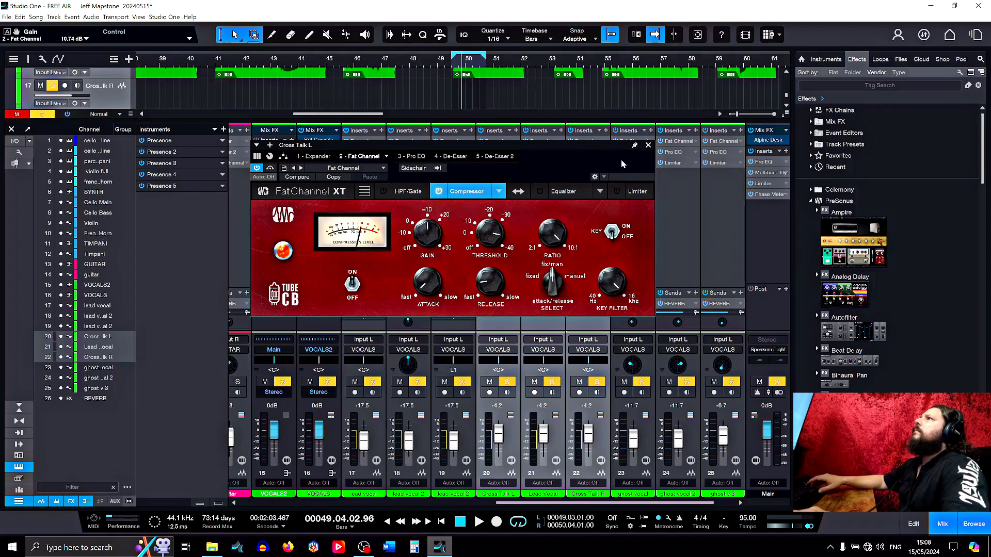
click(648, 146)
click(543, 153)
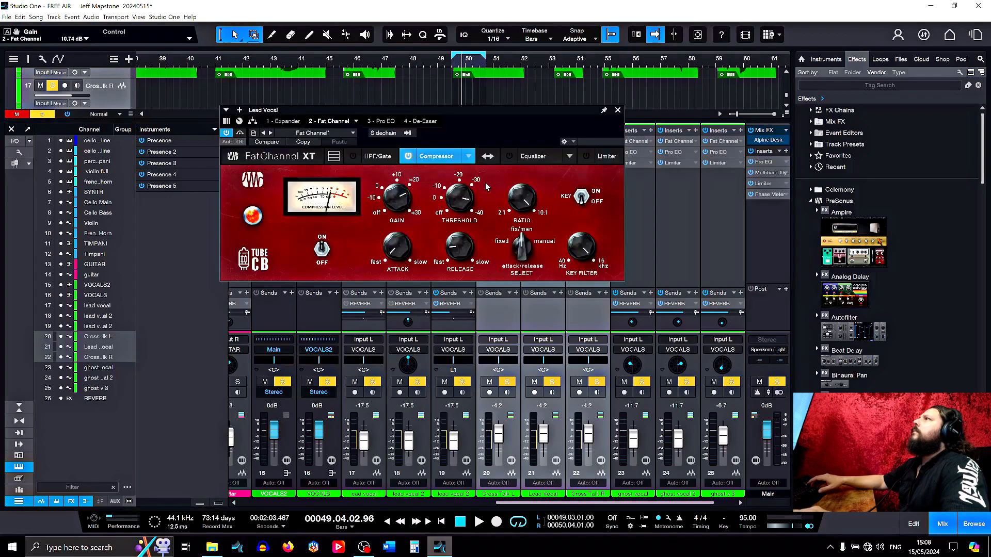
drag(402, 201, 401, 201)
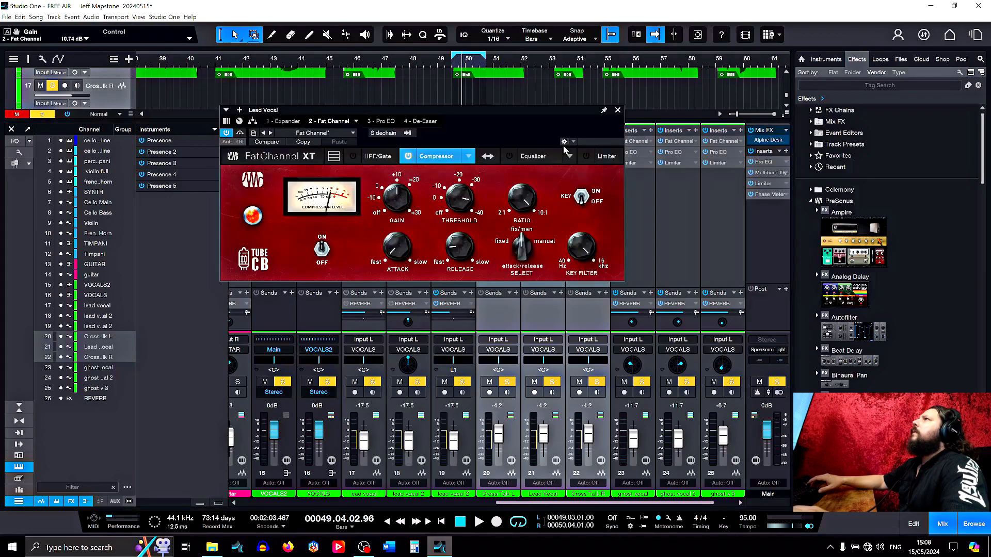
click(618, 110)
click(587, 153)
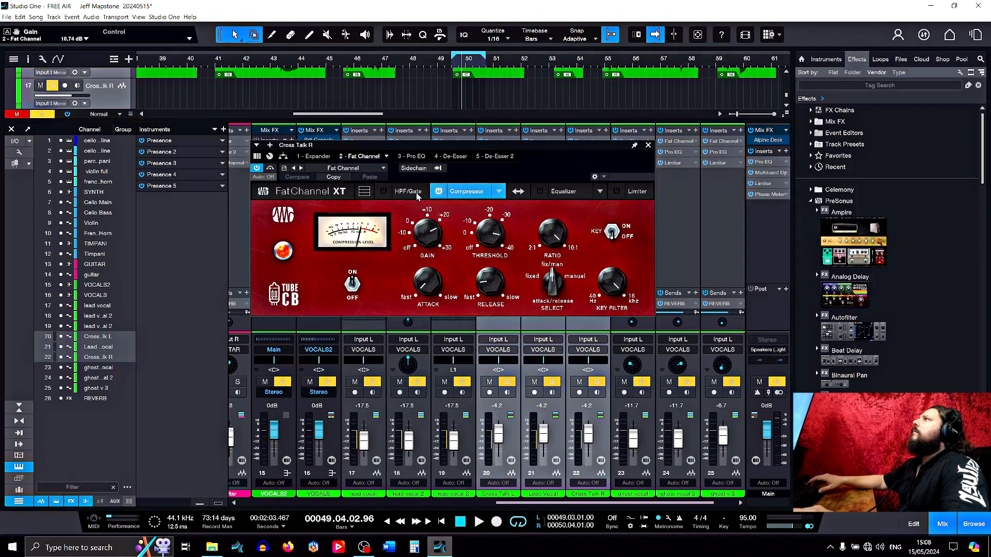
drag(428, 234, 428, 232)
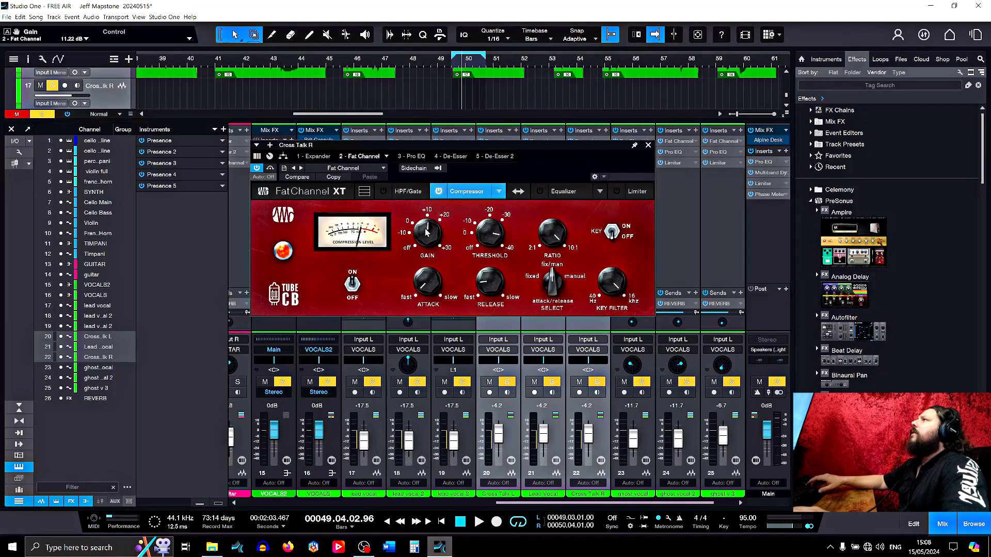
click(649, 146)
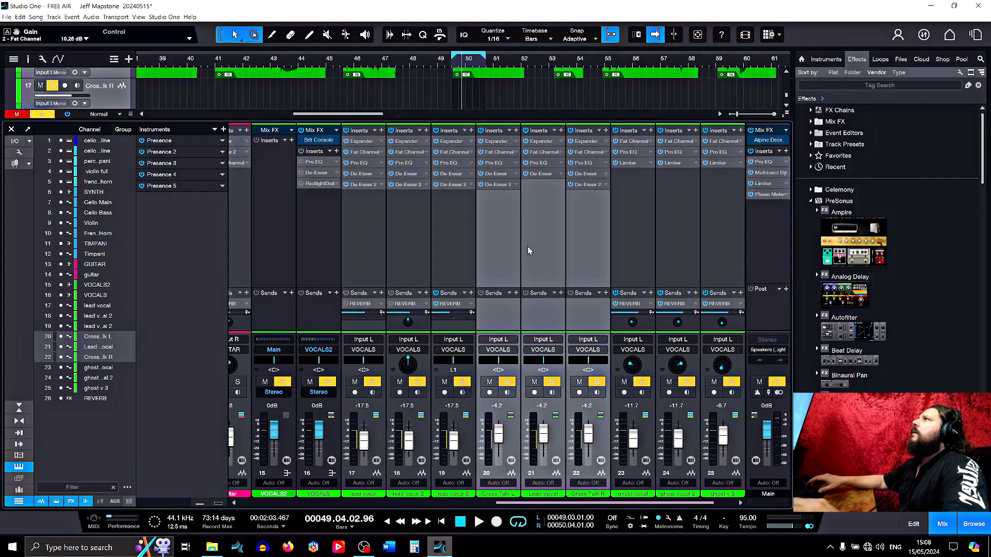
- While the loop plays, lower the compressor gain on channel 19's Fat Channel and copy that effect onto the other two lead vocal channels
click(479, 522)
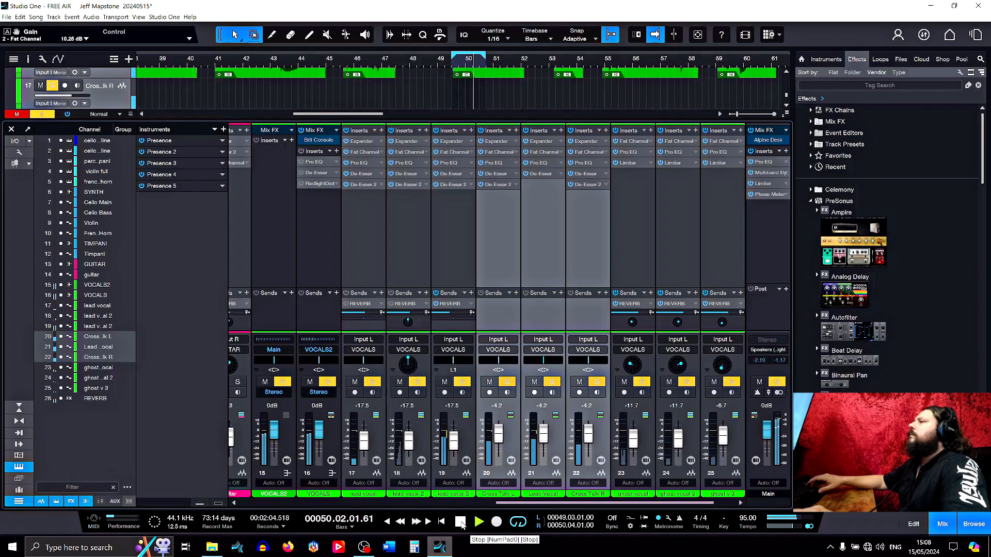
click(454, 151)
drag(424, 223, 426, 239)
click(649, 145)
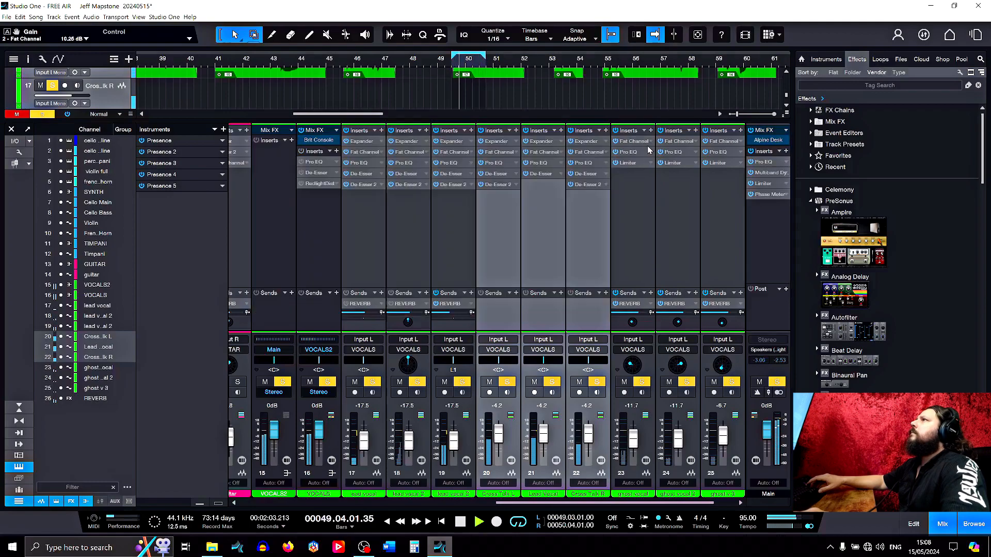
click(453, 153)
drag(429, 145, 379, 155)
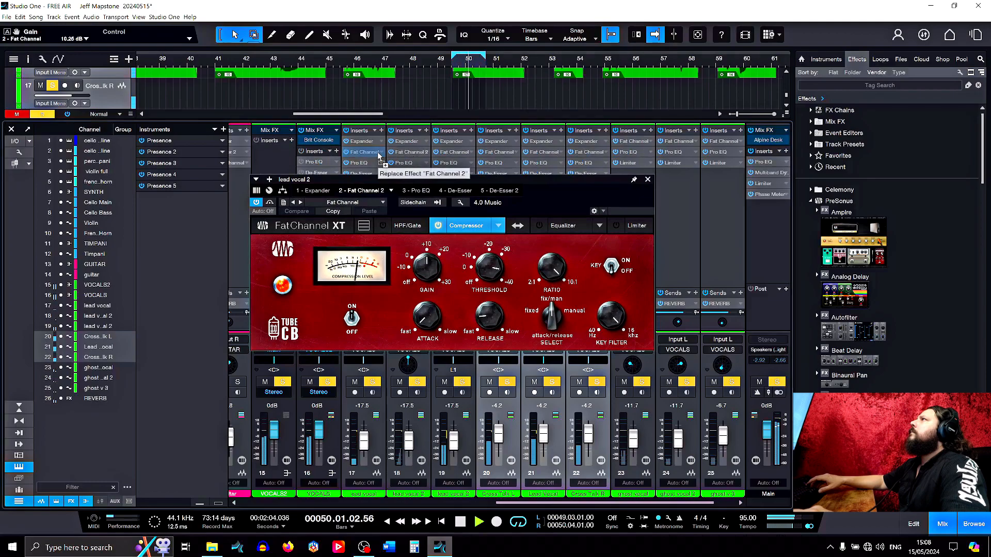
click(647, 180)
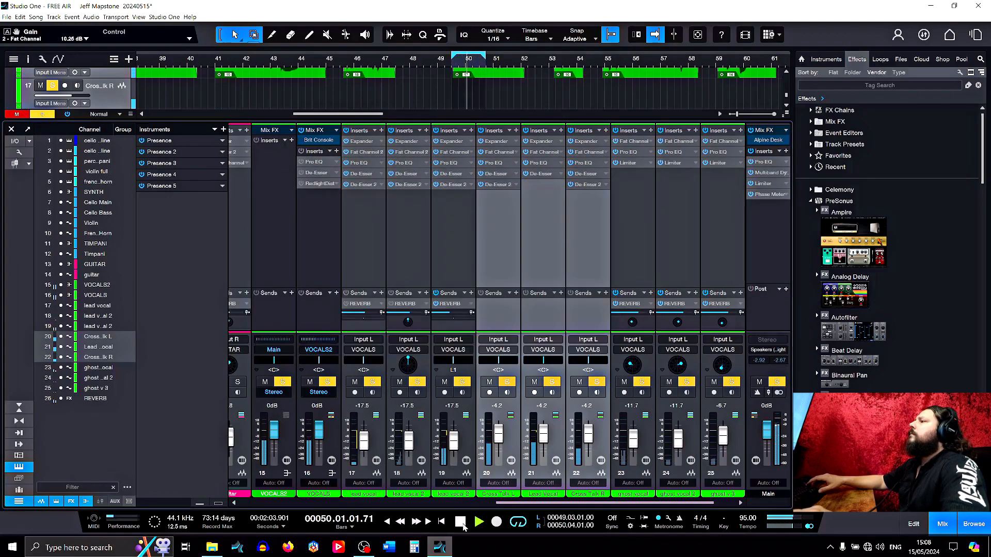
click(460, 523)
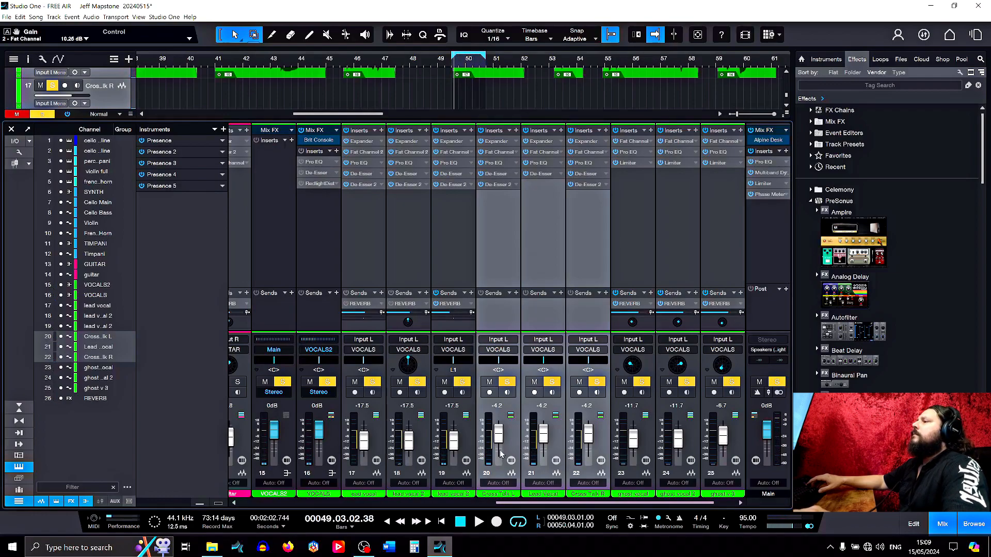
- Take the three ghost vocal channels out of solo while the loop plays, and stop playback
click(479, 522)
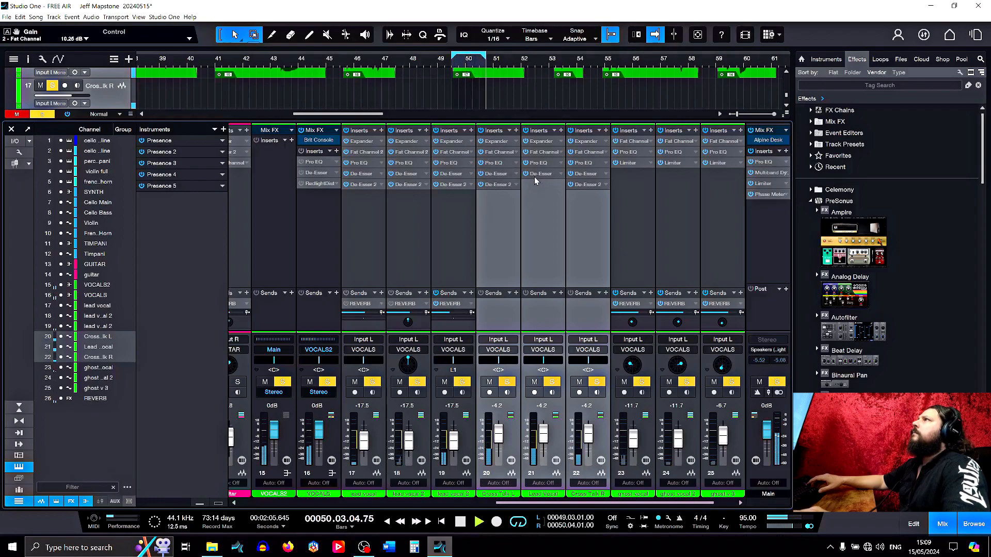
click(642, 382)
click(687, 382)
click(731, 382)
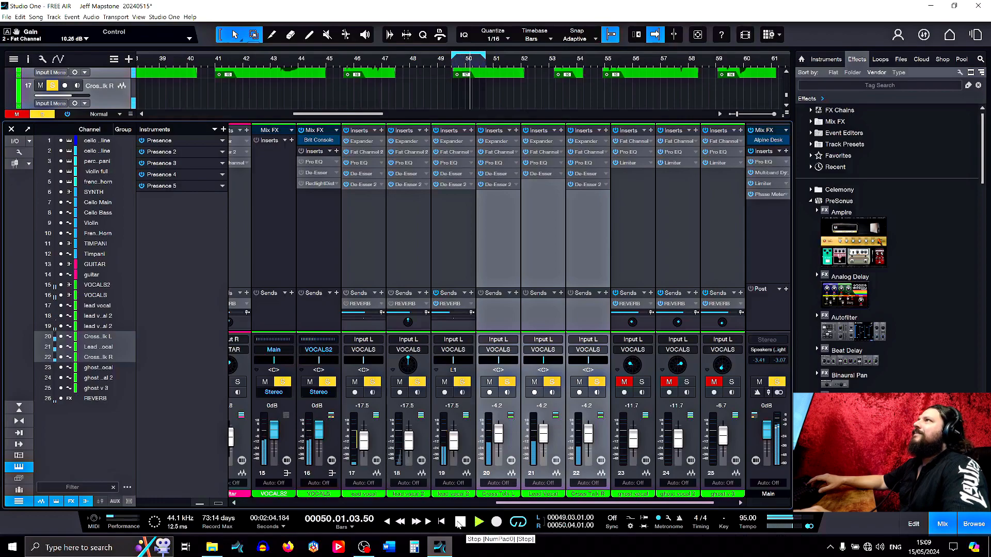
click(460, 522)
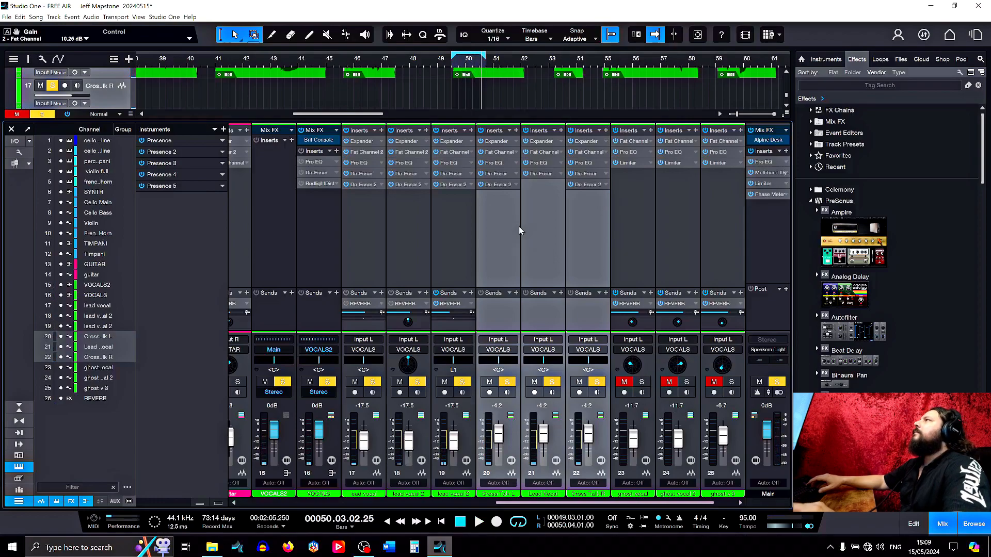
- Set the Crosstalk amount of the VOCALS bus's Brit Console to 51%
click(314, 139)
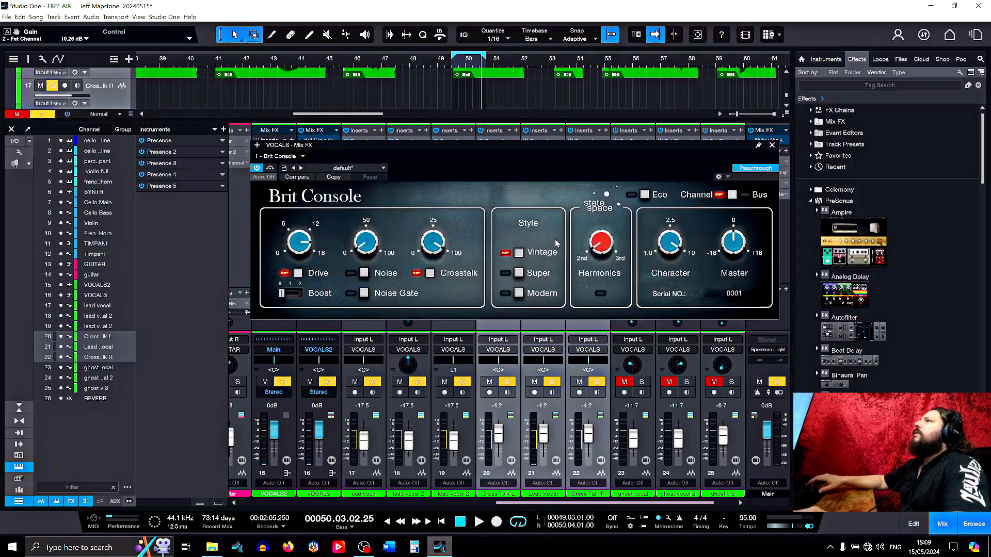
drag(435, 236, 419, 244)
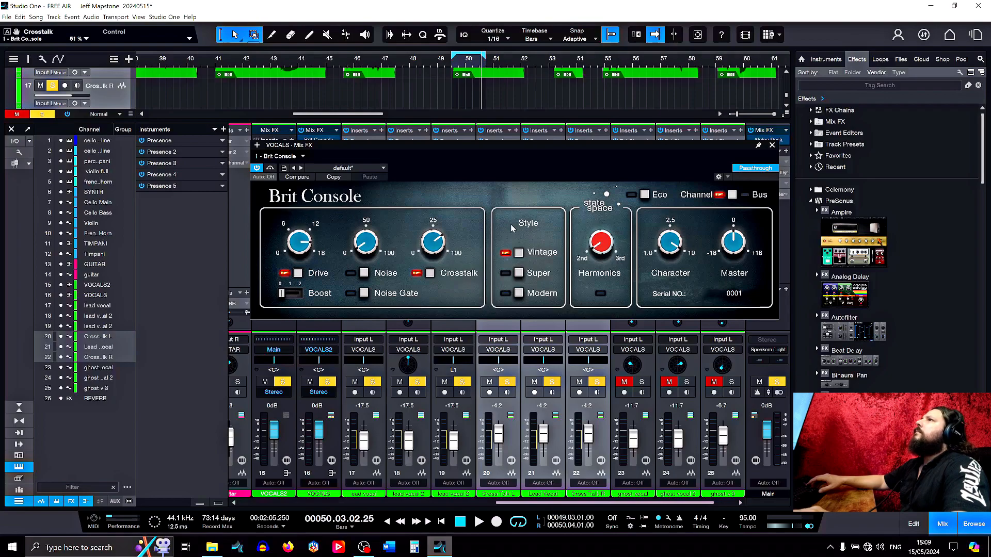
click(772, 145)
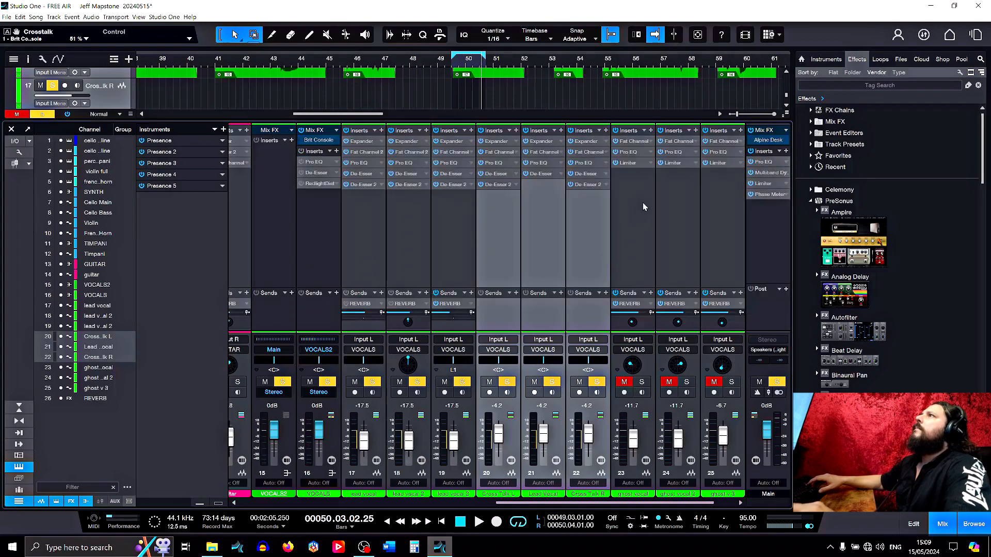
- Solo the three ghost vocal channels and play the ghost vocal passage from about bar 66
scroll(537, 103, down, 4)
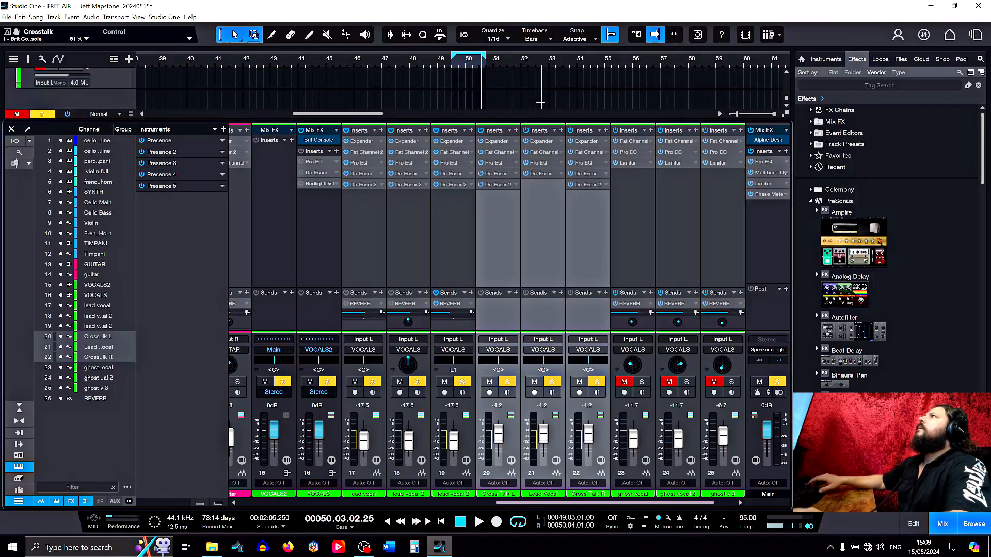
drag(367, 115, 450, 115)
scroll(454, 97, up, 2)
click(317, 64)
click(641, 382)
click(687, 382)
click(731, 382)
click(478, 526)
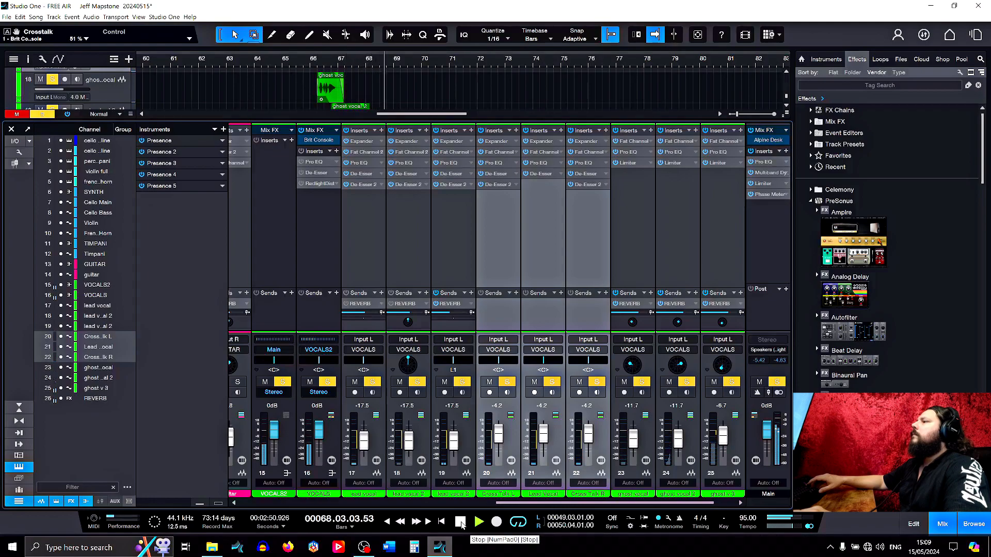
click(460, 523)
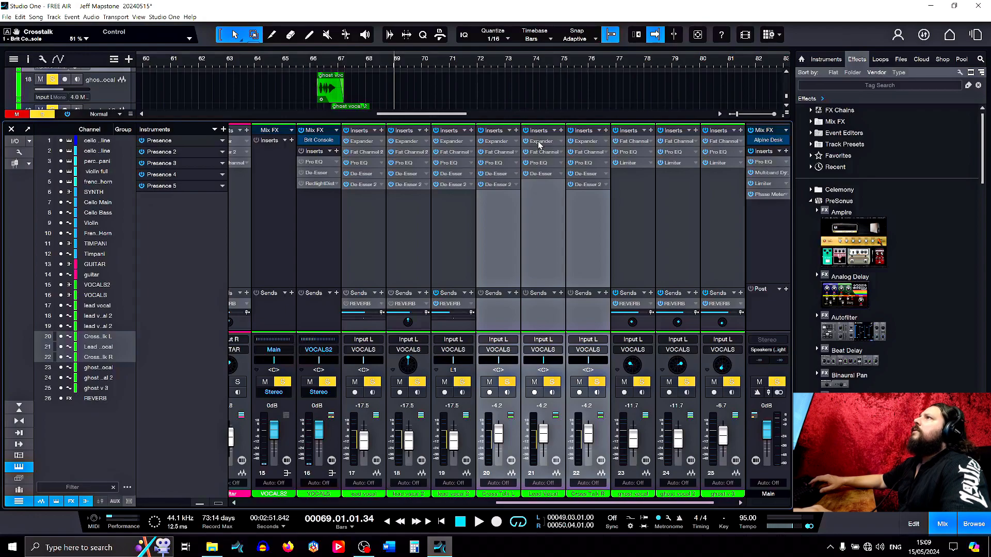
- Copy Cross Talk L's insert chain onto the three ghost vocal channels, replacing their effects
drag(539, 130, 630, 133)
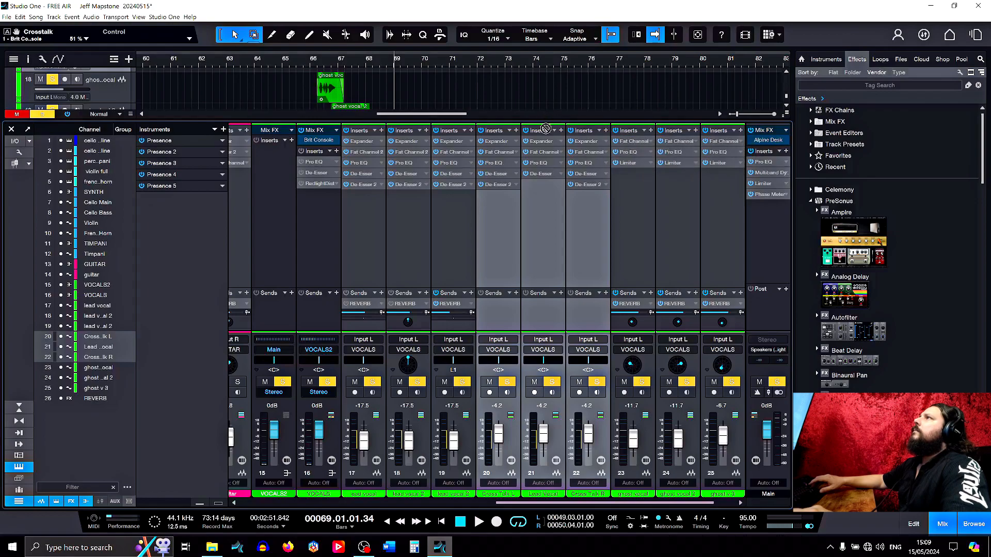
mouse_move(545, 129)
mouse_down()
mouse_move(616, 147)
mouse_move(634, 137)
mouse_move(547, 128)
mouse_up()
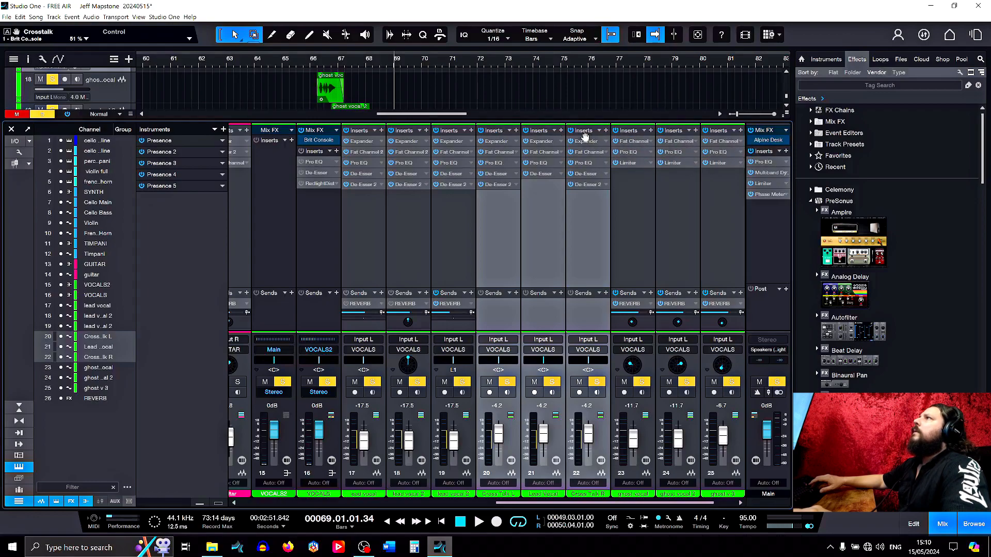
drag(493, 133, 722, 135)
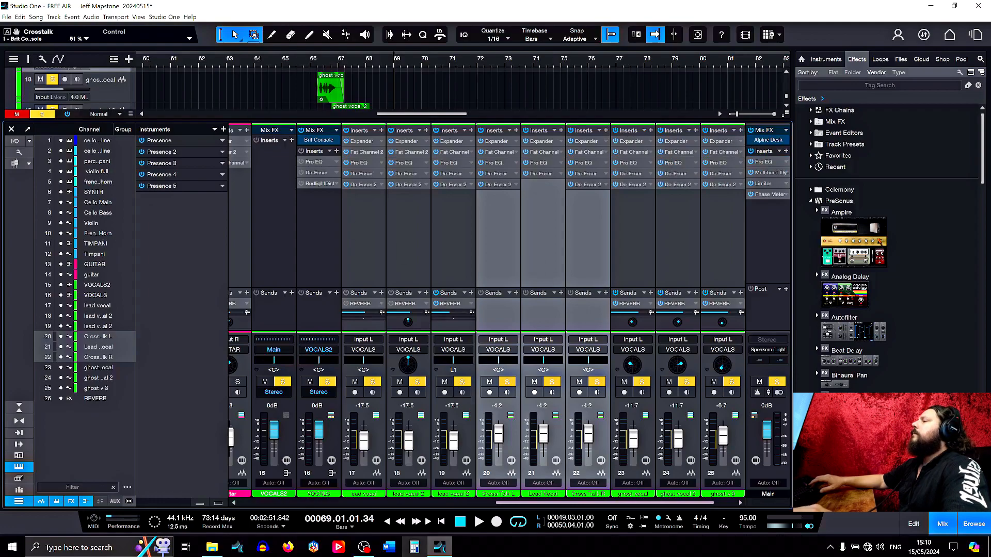
- Audition the ghost vocal passage around bar 66 several times with the copied effect chain
click(458, 525)
click(477, 524)
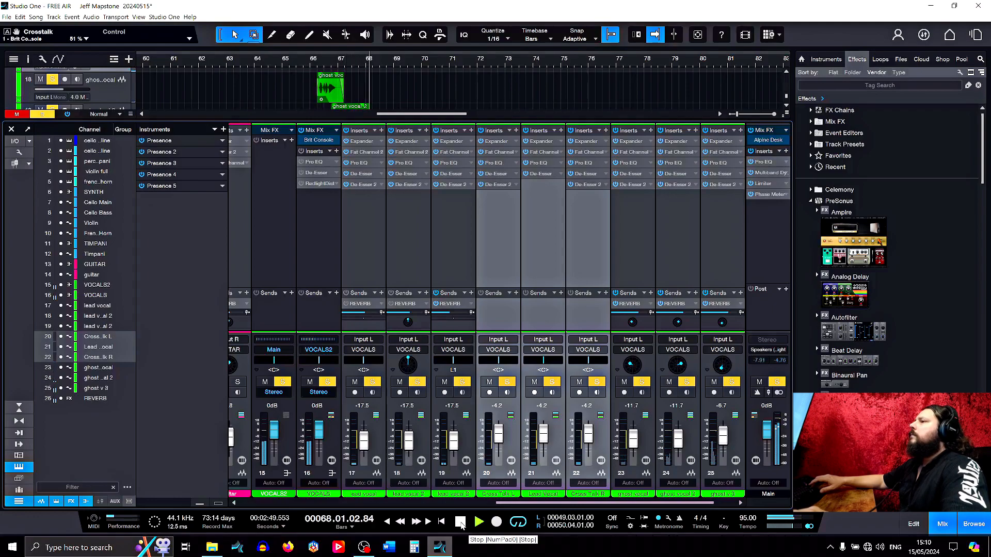
click(459, 522)
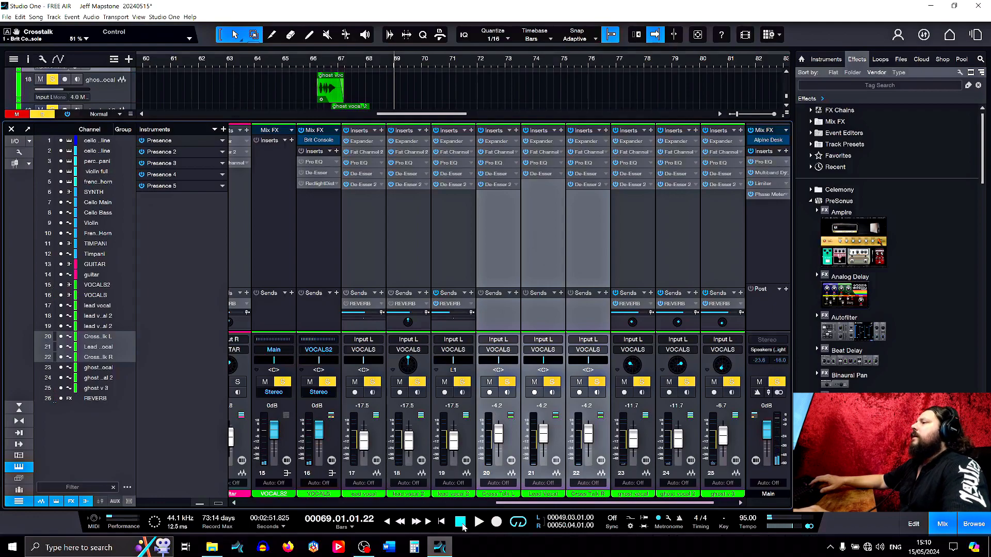
click(460, 522)
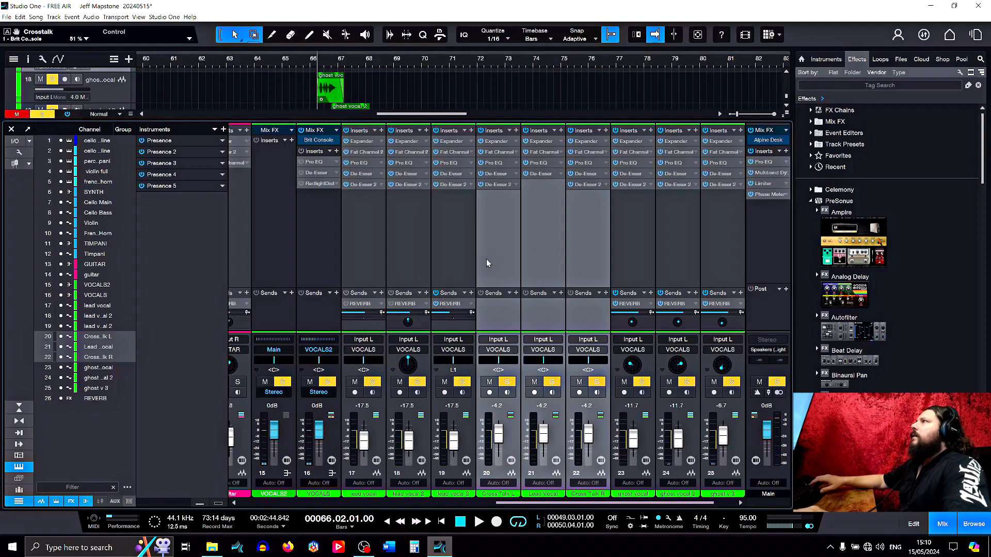
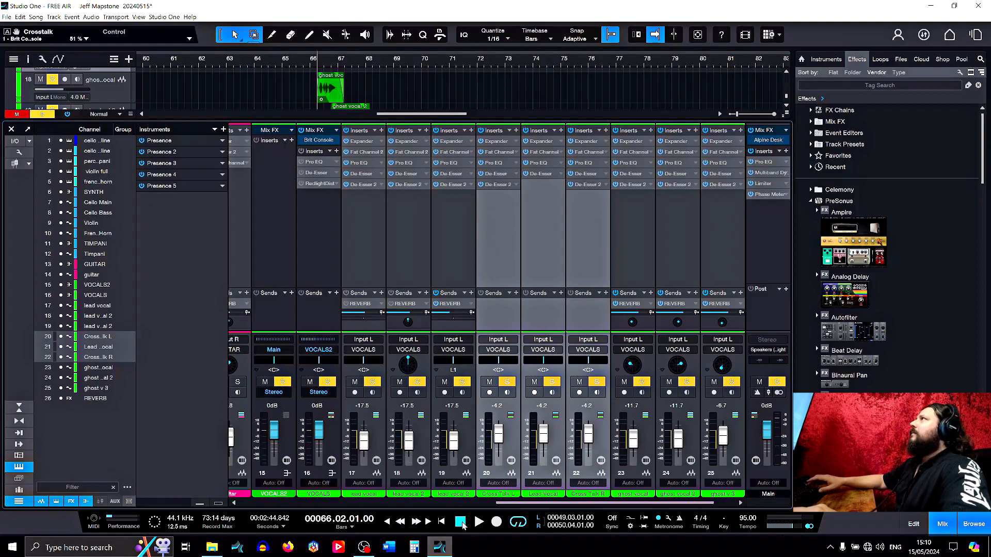
click(293, 62)
click(485, 523)
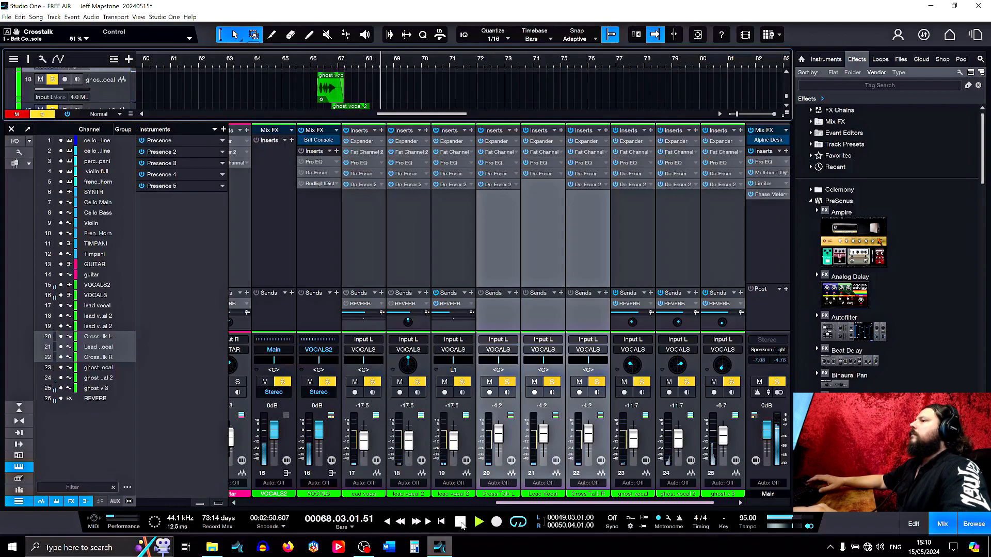
click(460, 522)
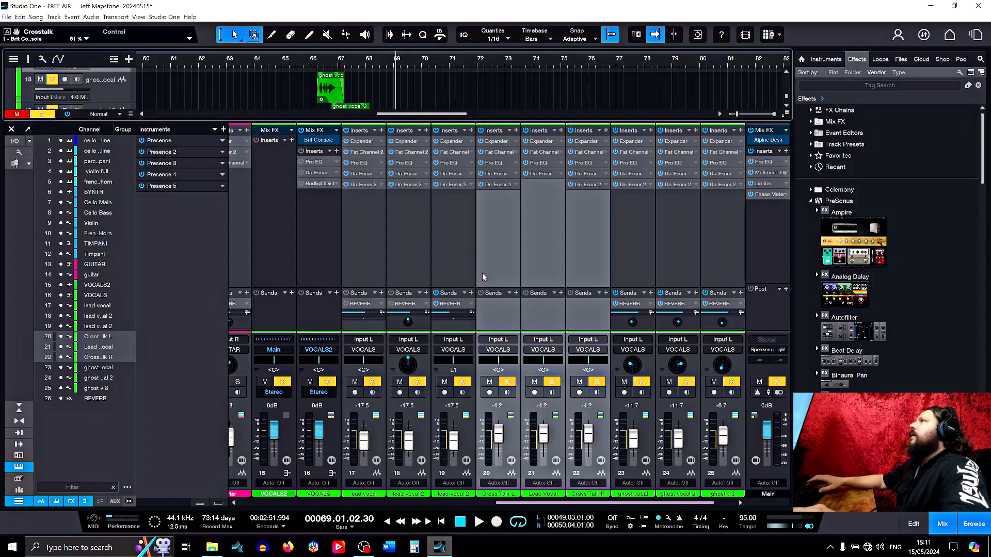
click(268, 60)
click(480, 523)
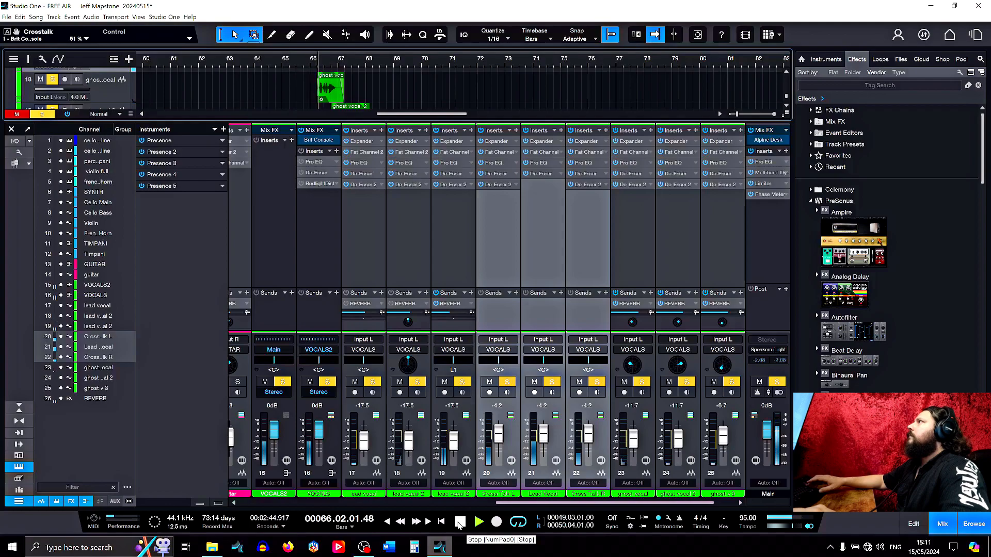
click(460, 522)
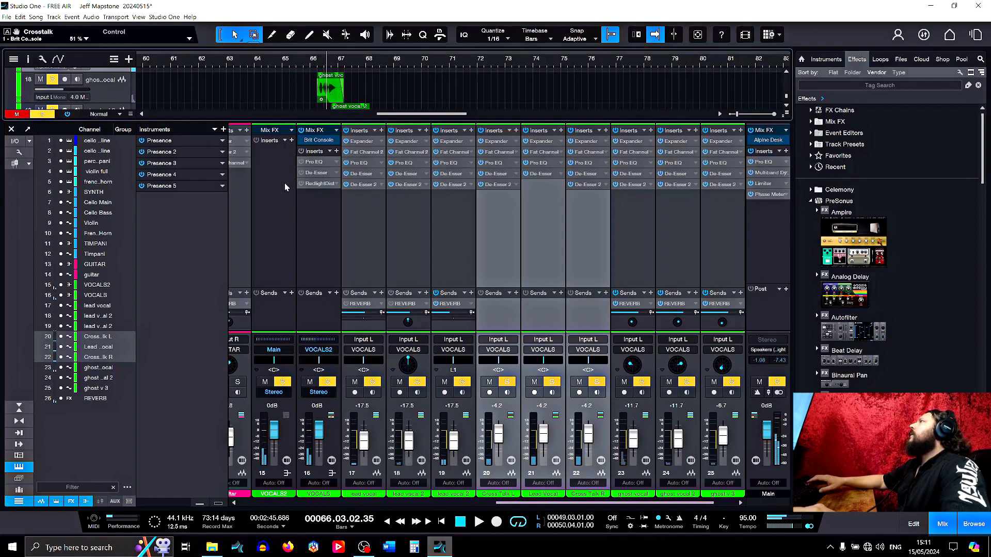
- Load the Vocal Bus San Leon effect chain from the Vocals presets onto the VOCALS2 bus
click(285, 141)
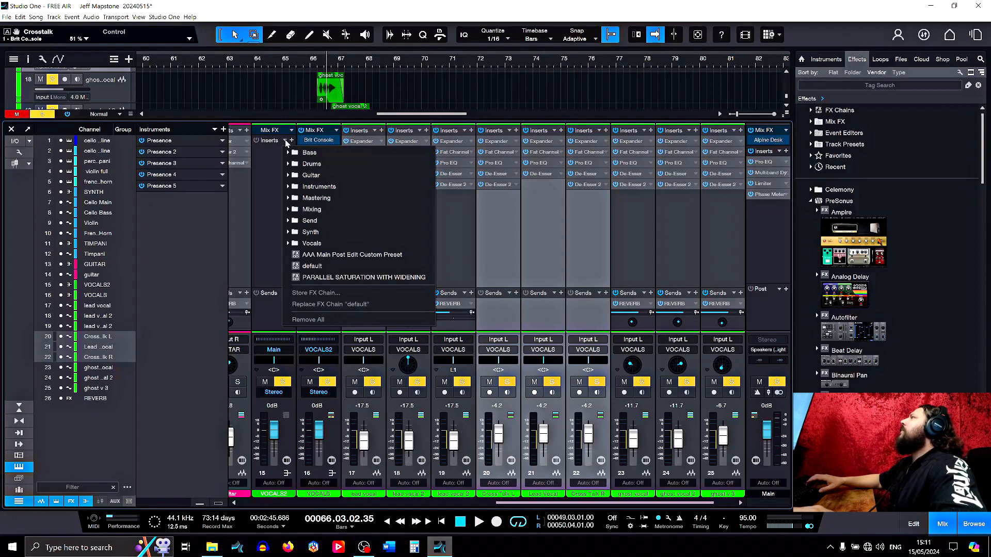
click(308, 187)
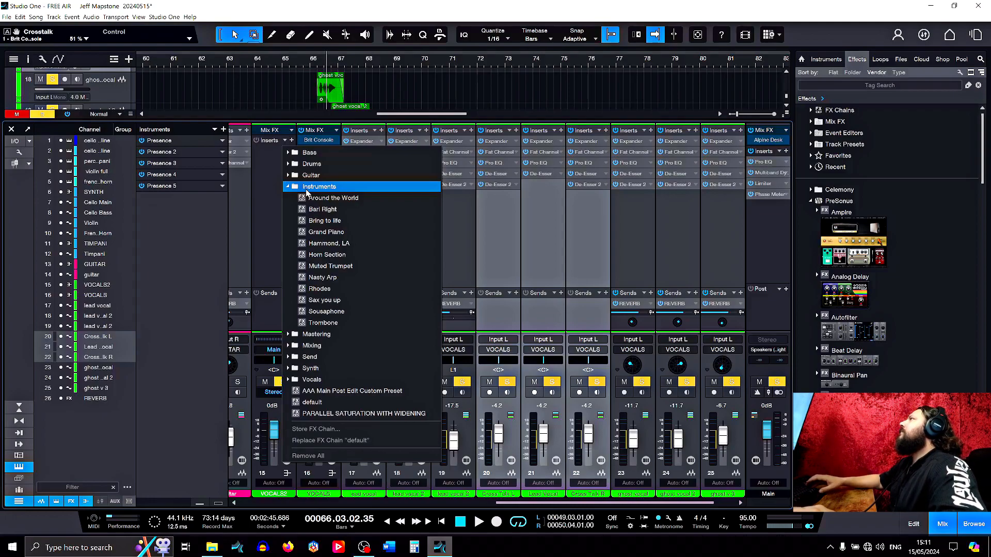
click(270, 209)
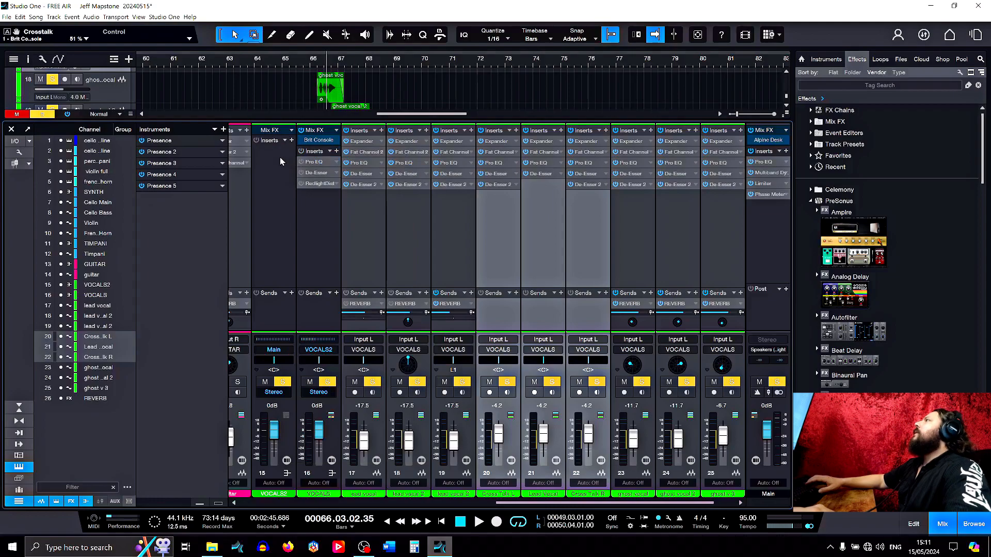
click(283, 142)
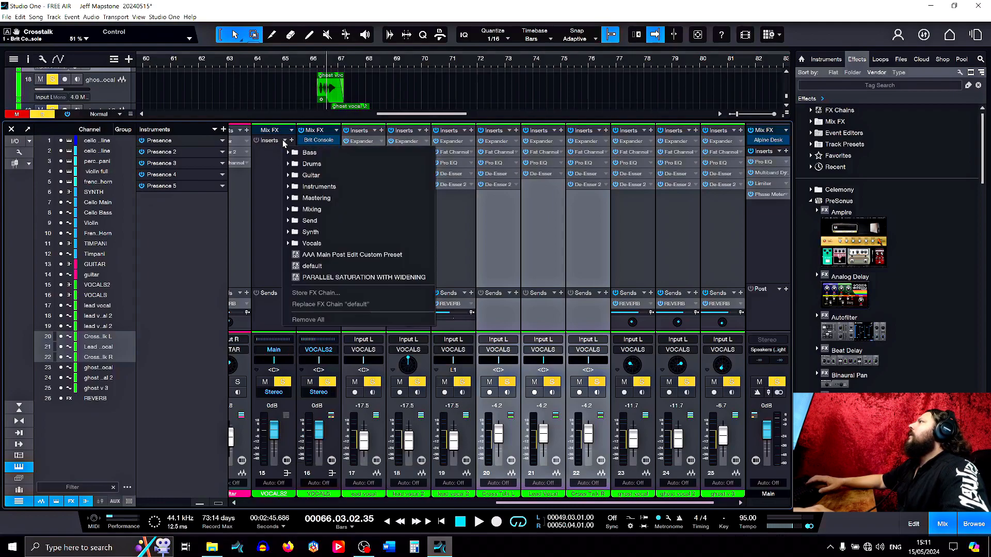
click(322, 245)
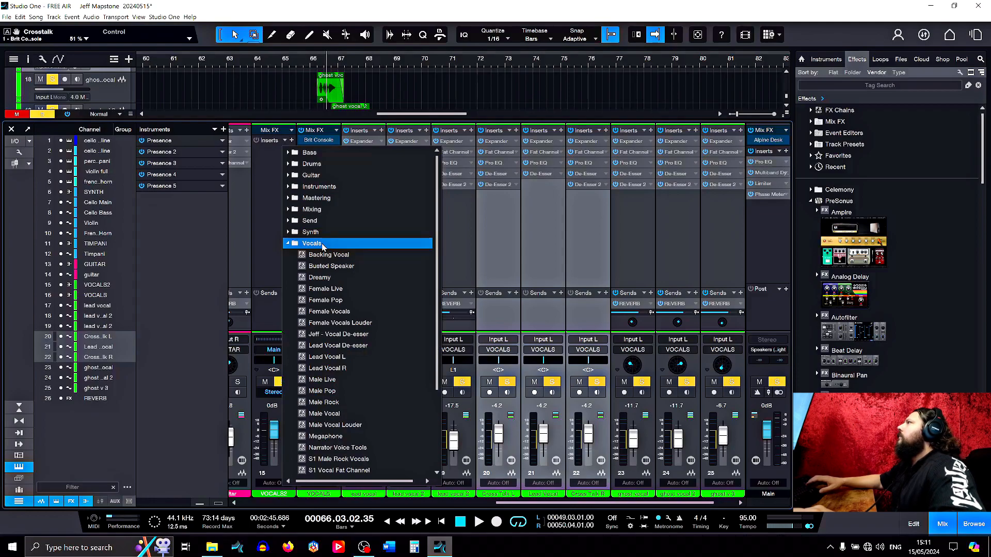
scroll(376, 291, down, 5)
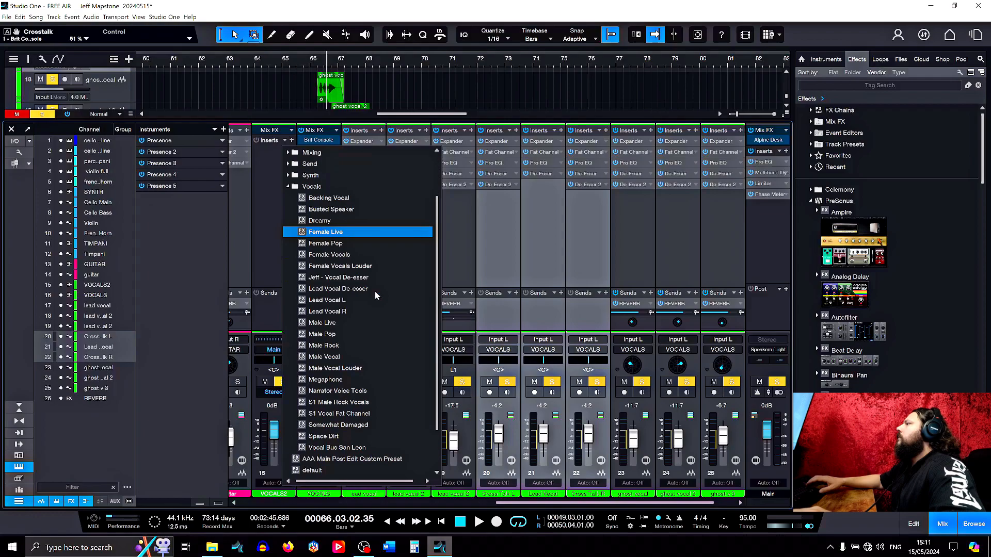
click(353, 448)
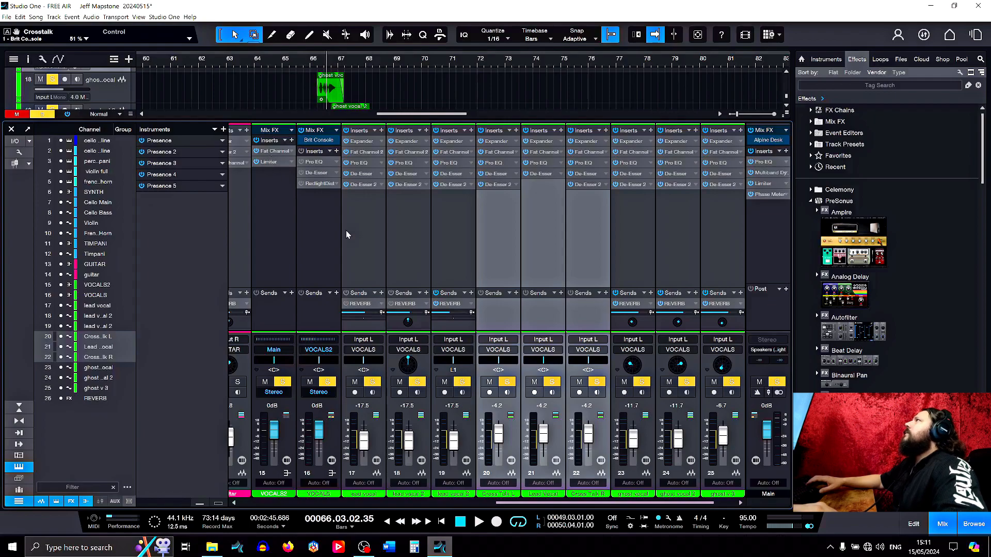
- Set a loop range from bar 65 to about bar 66.4 and audition the vocals through the new bus chain
click(279, 65)
key(space)
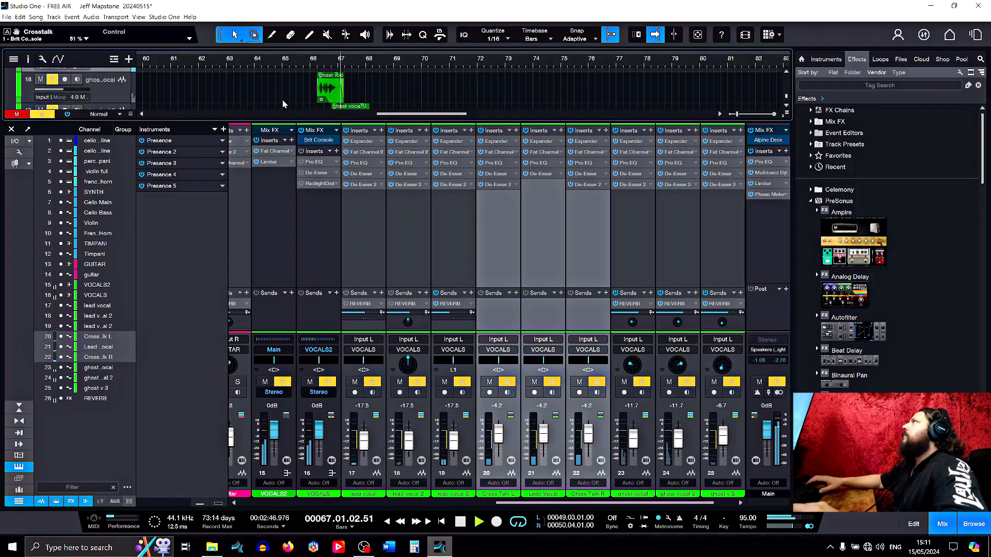
click(459, 522)
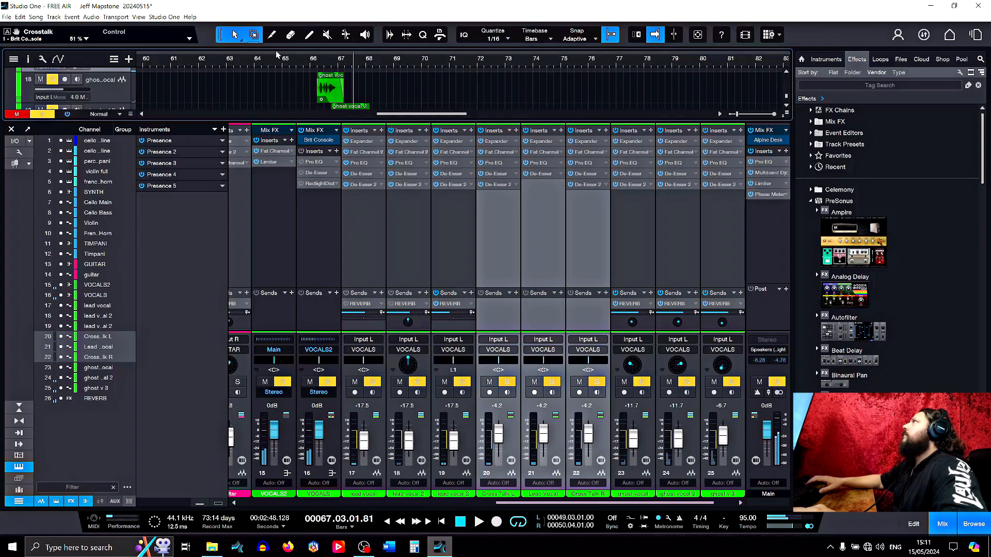
drag(285, 53, 343, 54)
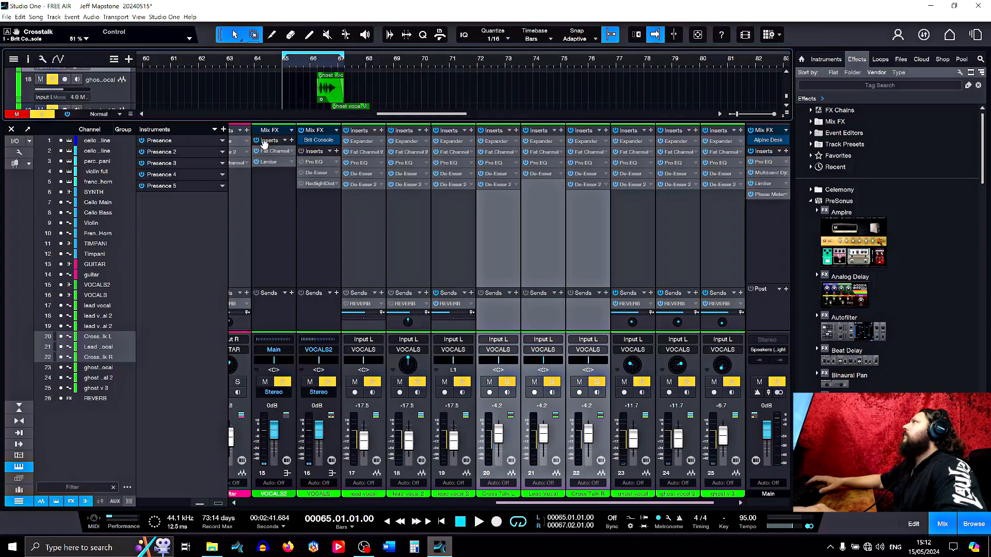
key(space)
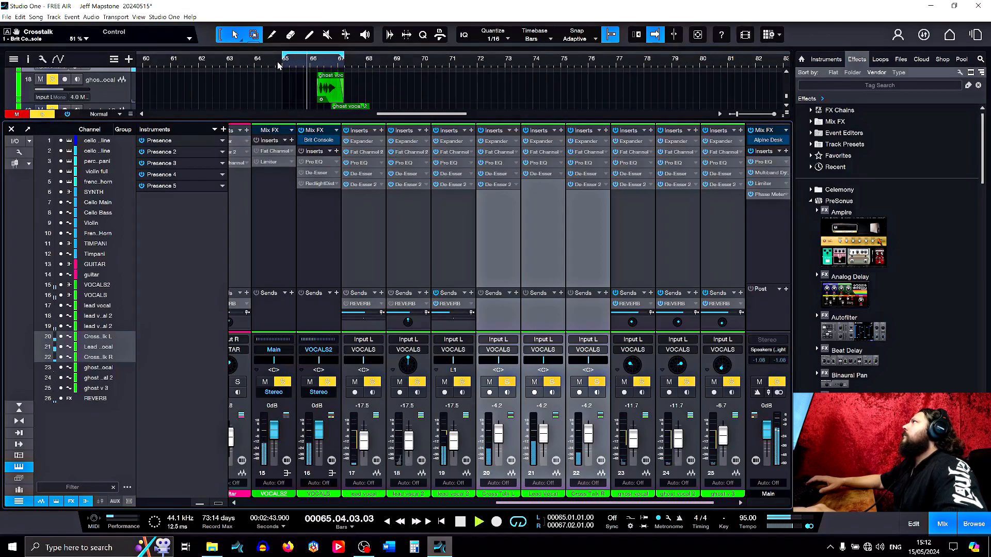
click(260, 62)
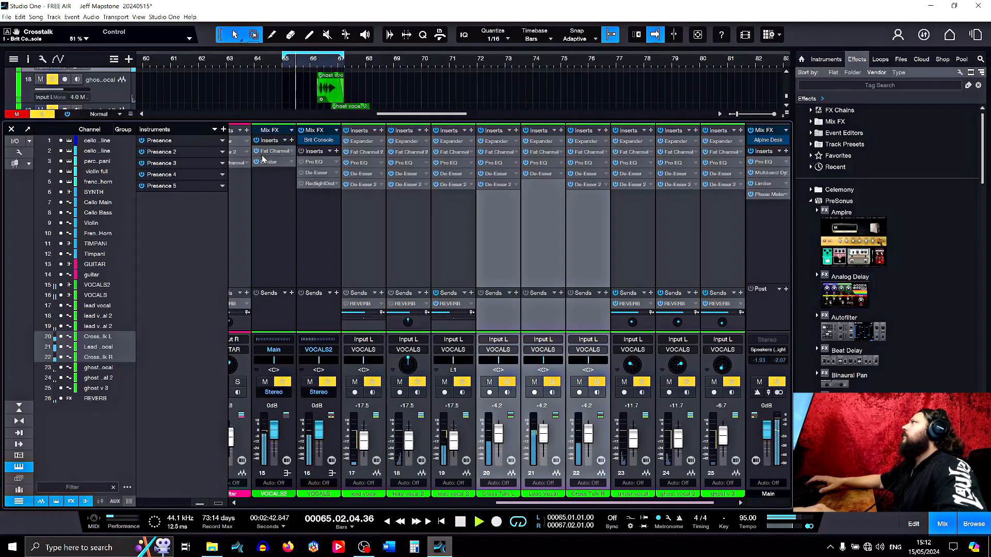
drag(344, 56, 331, 58)
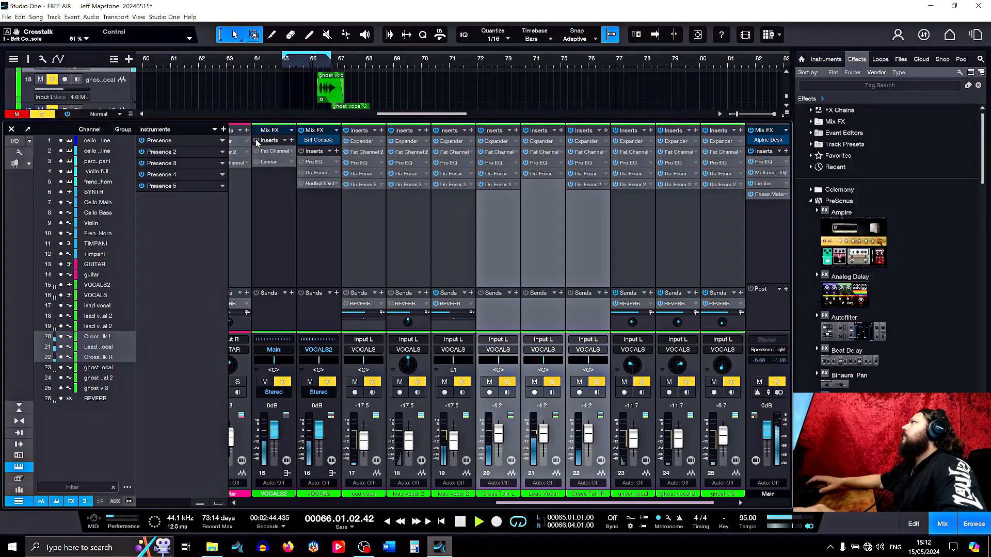
- Examine the compressor section of the VOCALS2 bus's Fat Channel while the looped vocal passage plays
double_click(271, 151)
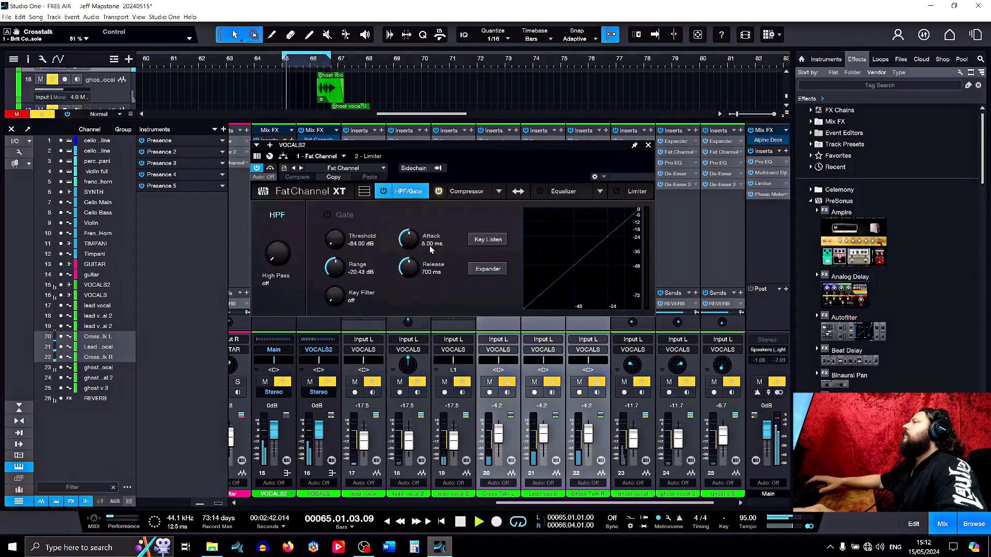
click(439, 191)
click(462, 191)
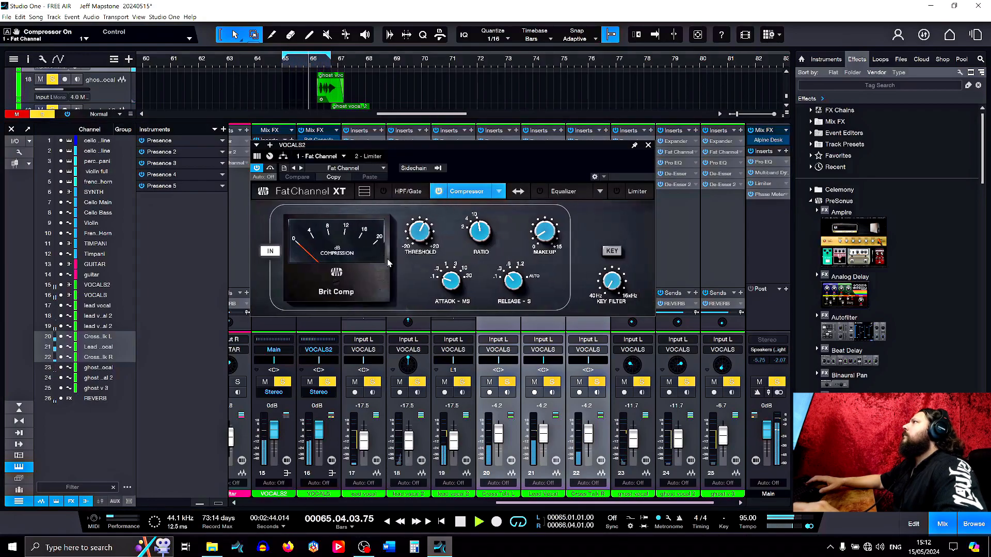
key(f)
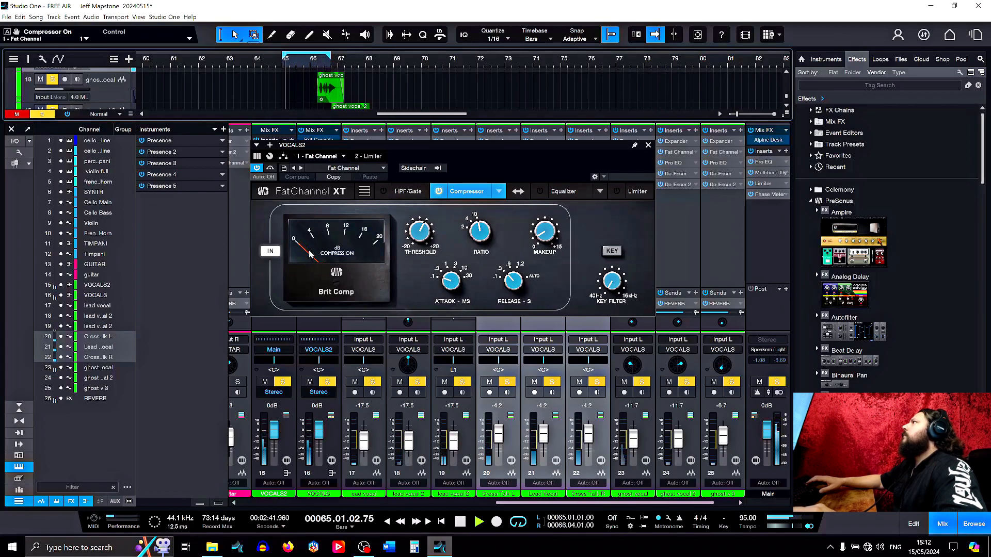
click(648, 145)
key(space)
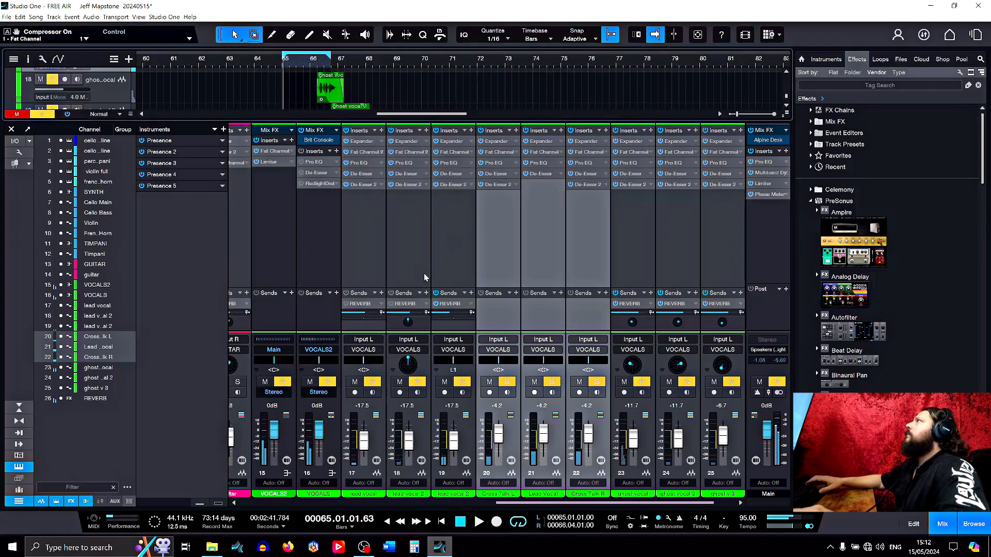
- Check the Limiter's level and gain reduction on the VOCALS2 bus while playing the looped passage
double_click(271, 163)
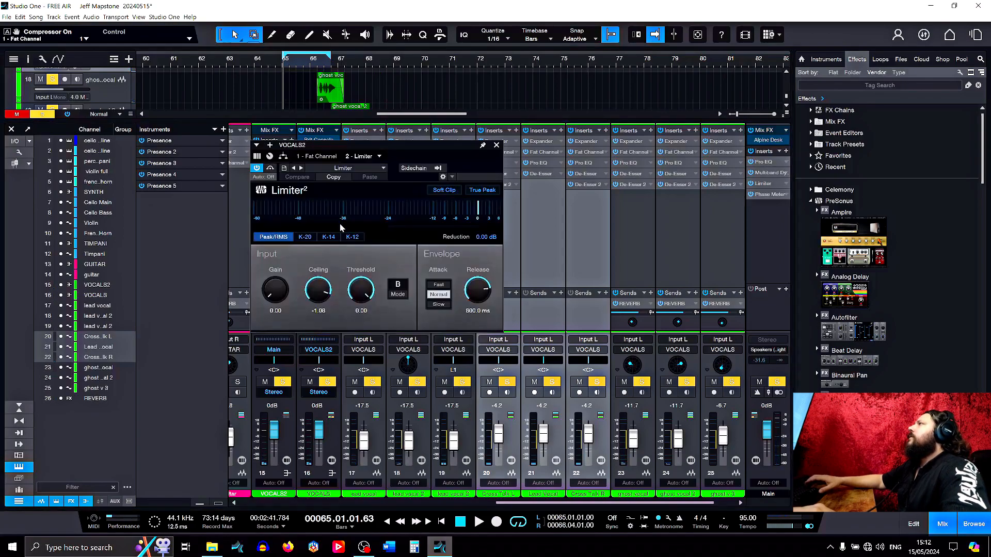
click(282, 64)
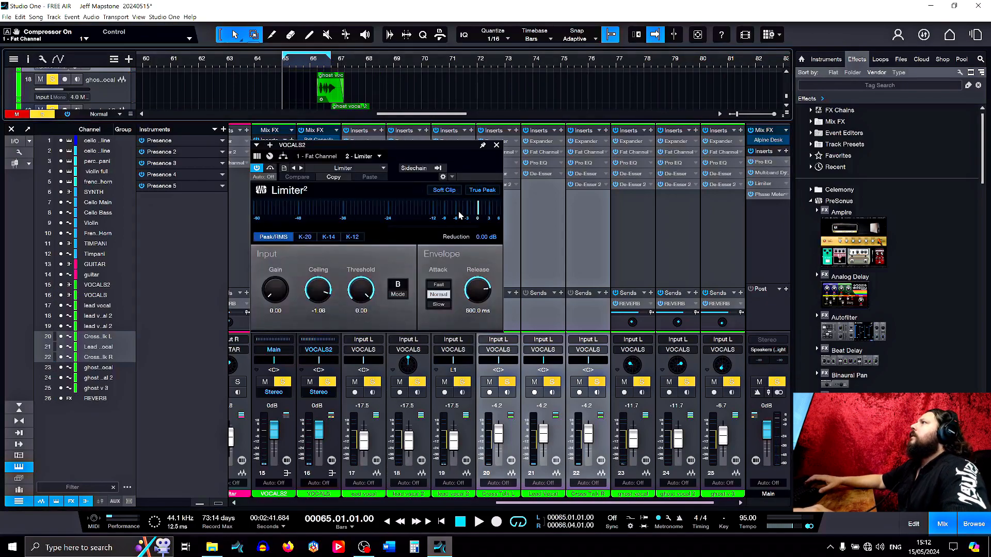
click(479, 523)
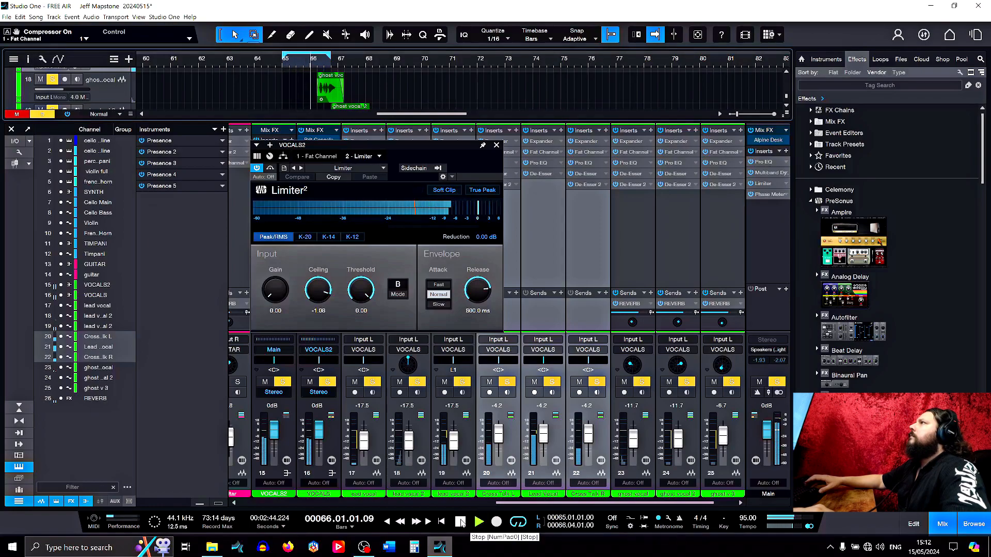
click(461, 523)
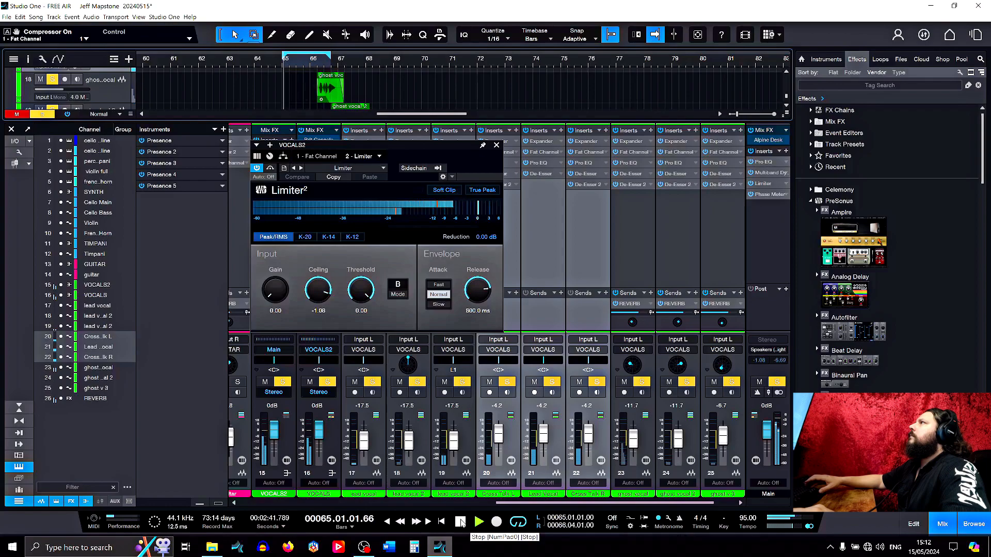
click(497, 146)
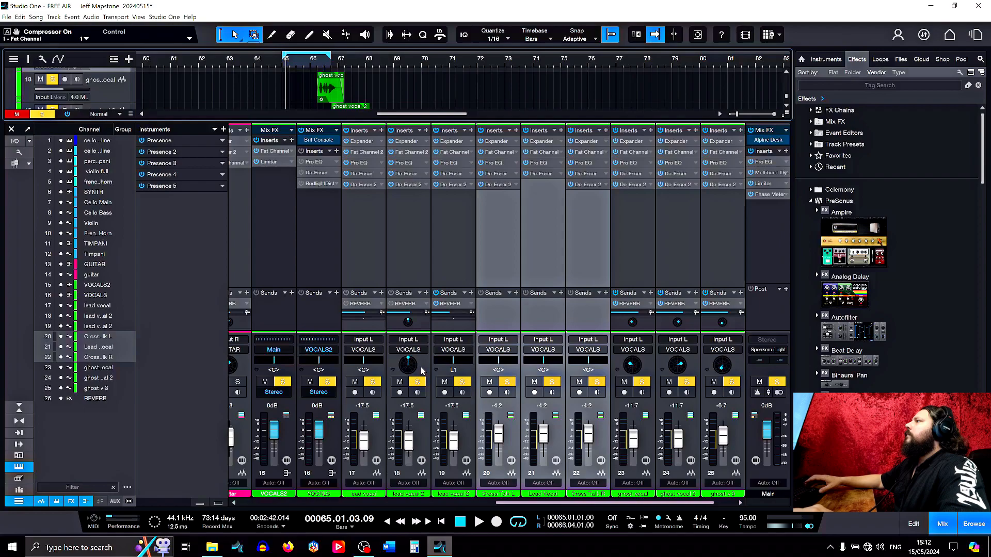
- Change the channel format of the lead vocal 2 track on channel 18 to Mono
click(379, 370)
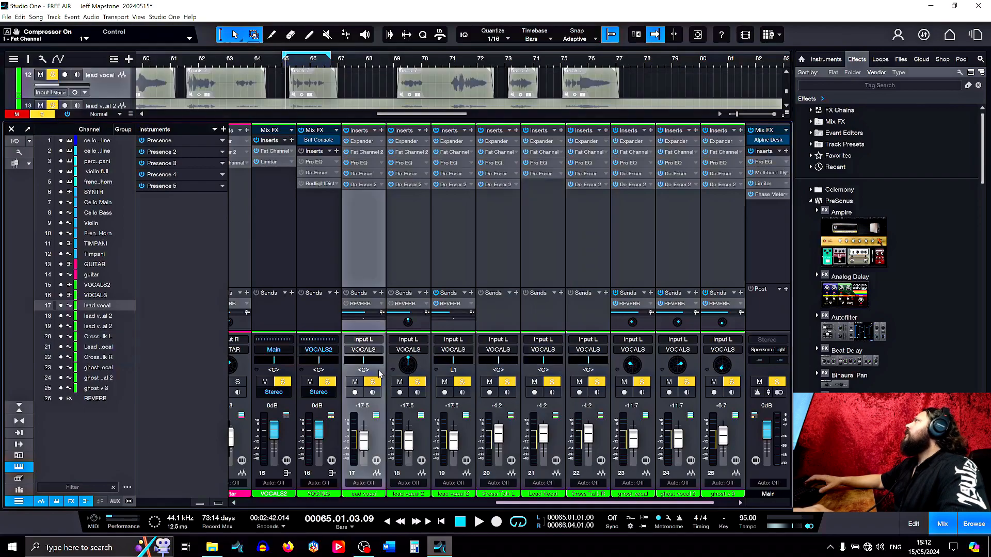
click(422, 363)
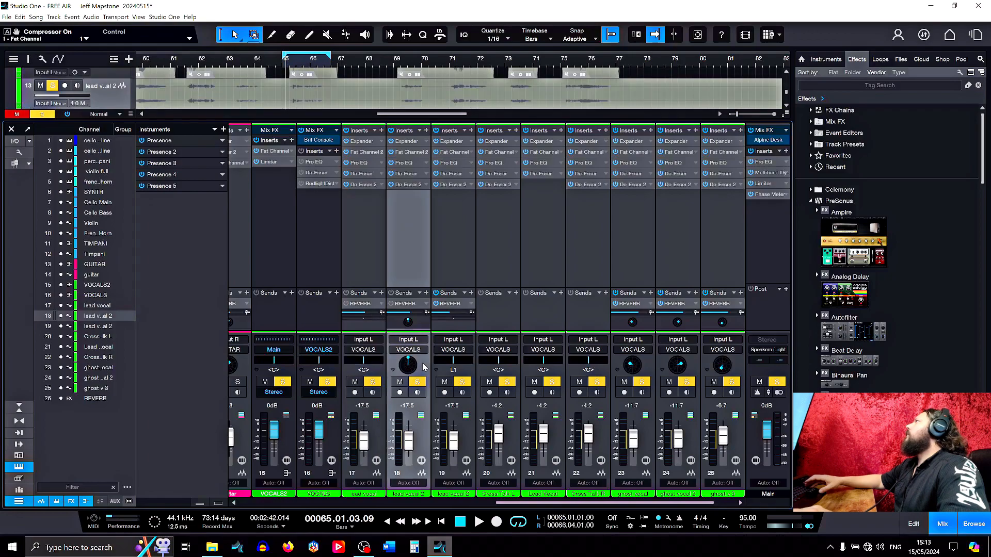
click(85, 104)
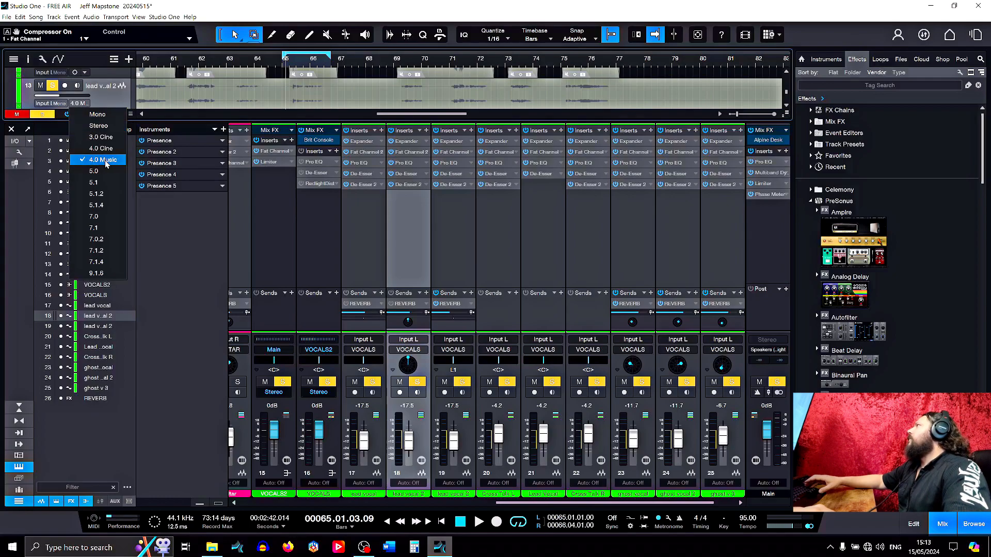
click(97, 116)
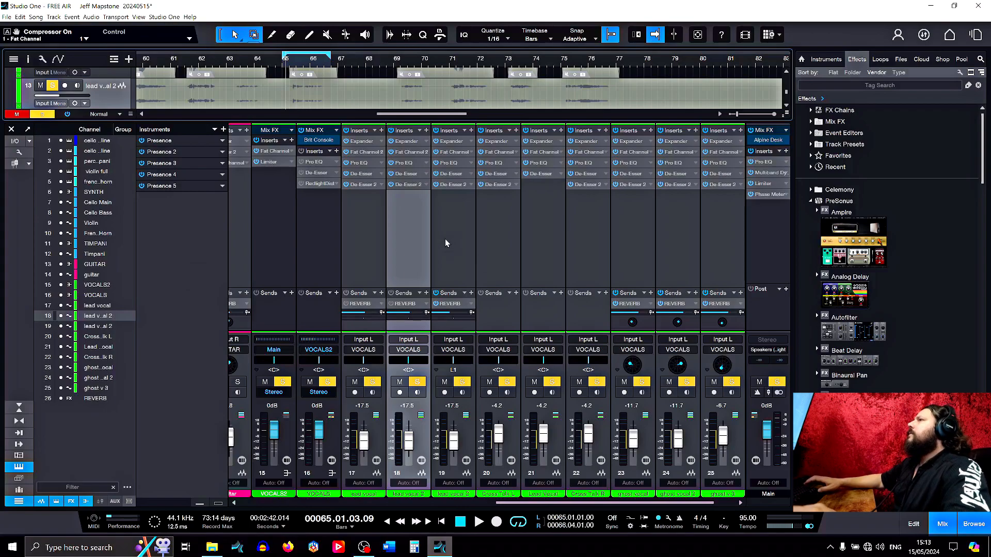
- Review the REVERB send levels across the lead and ghost vocal channels
drag(600, 507, 627, 505)
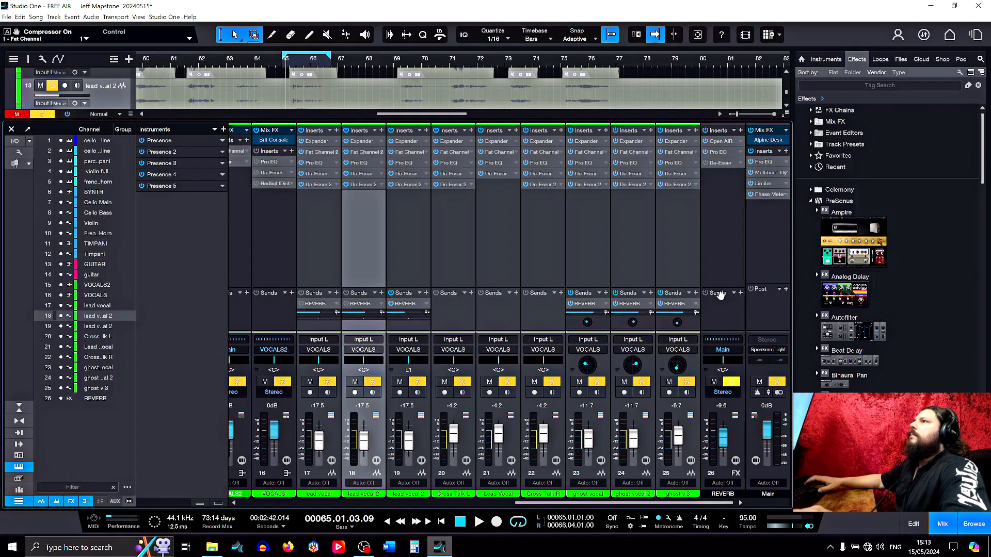
click(722, 251)
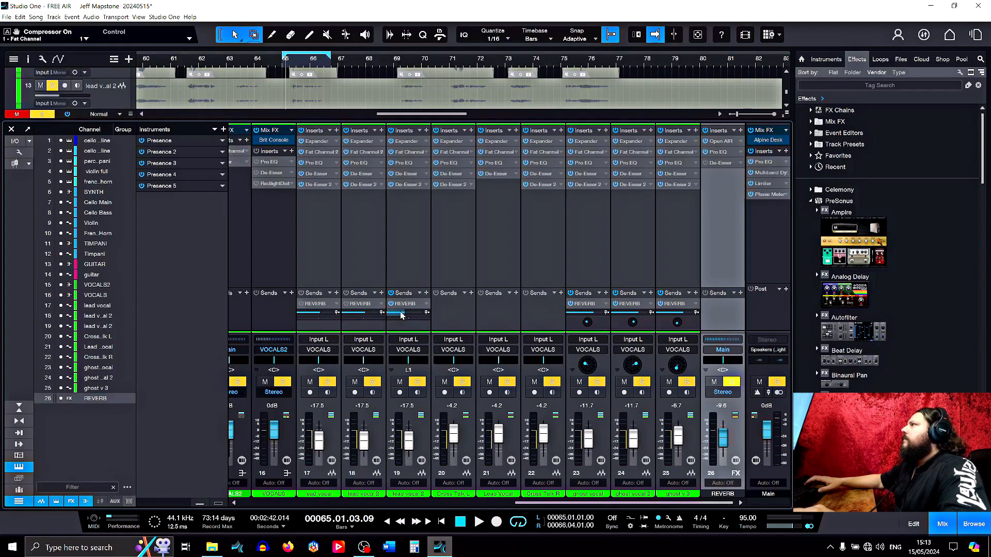
mouse_move(401, 315)
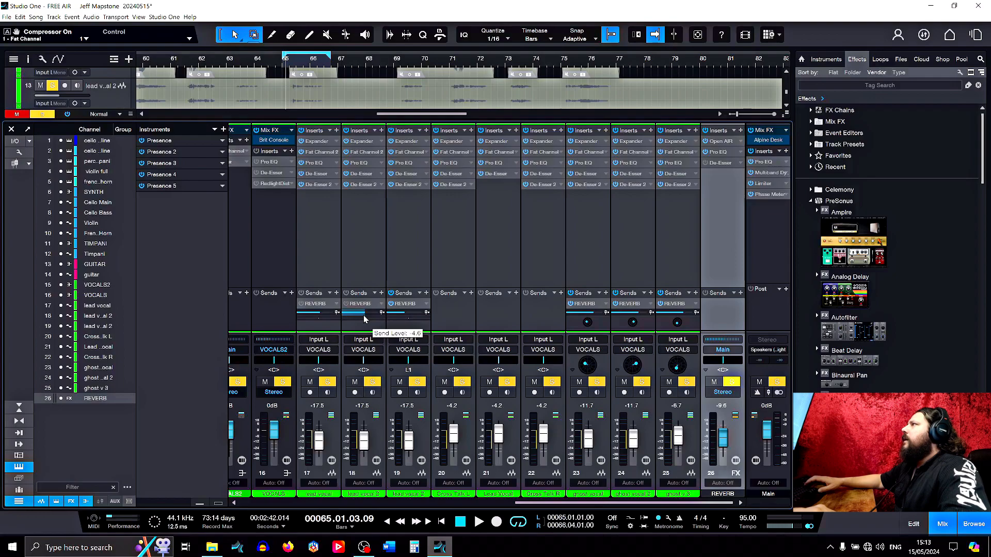
mouse_move(317, 317)
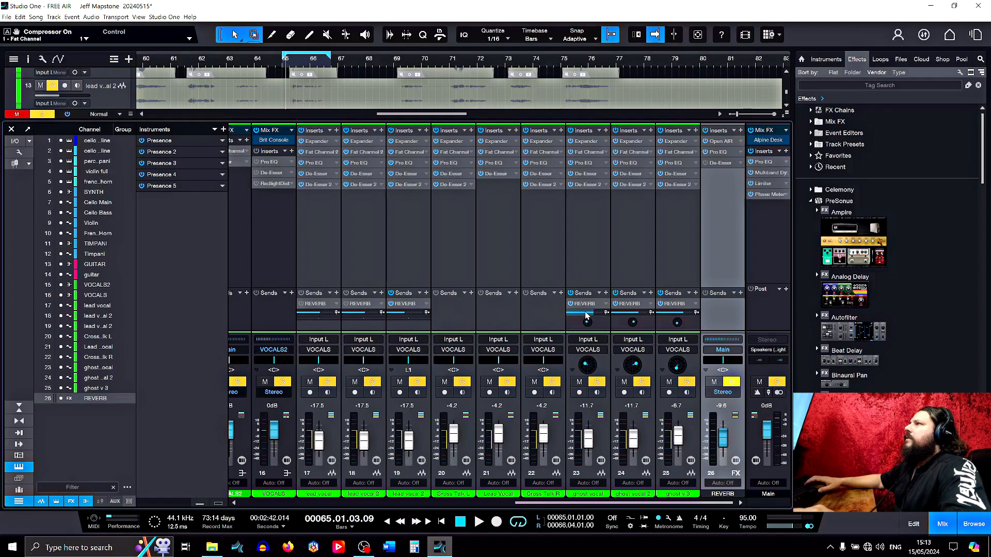
mouse_move(590, 317)
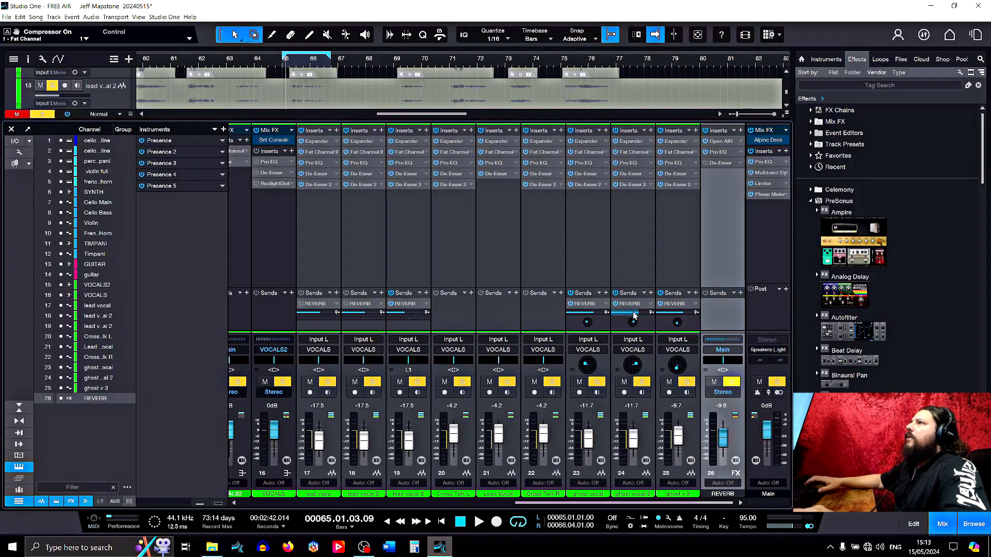
mouse_move(678, 313)
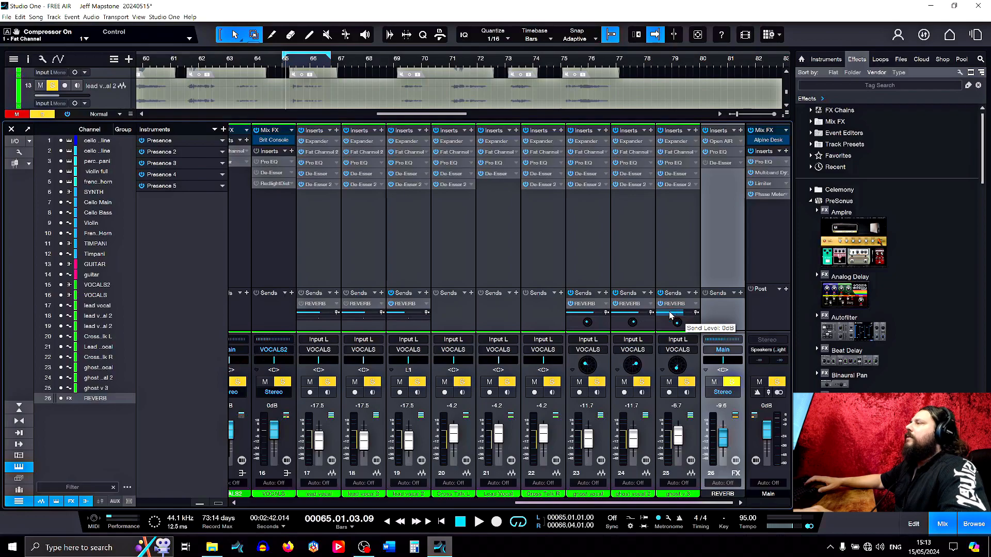
drag(407, 307, 535, 310)
- Open the Open AIR reverb on the REVERB channel and look through its Medium Plate presets
double_click(452, 303)
click(604, 93)
click(604, 92)
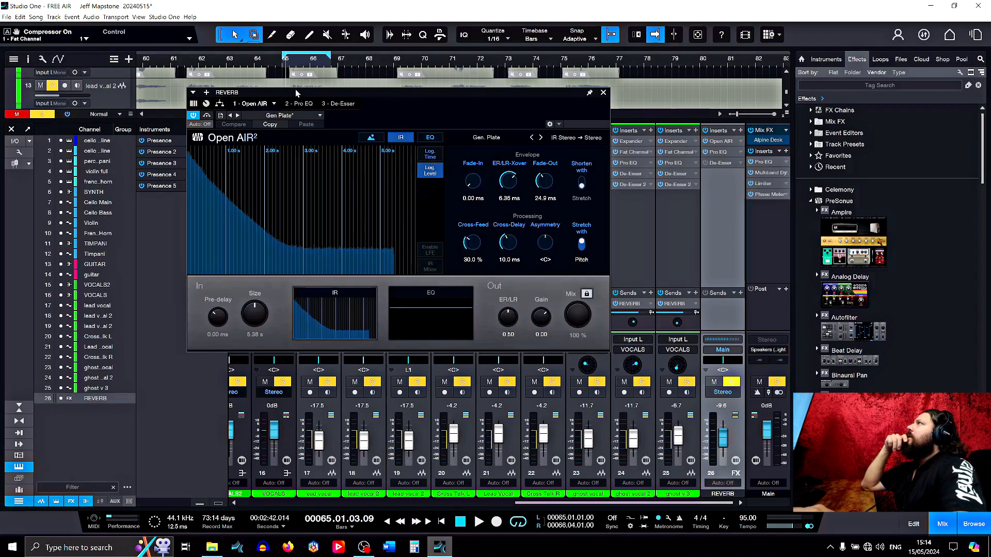
click(320, 116)
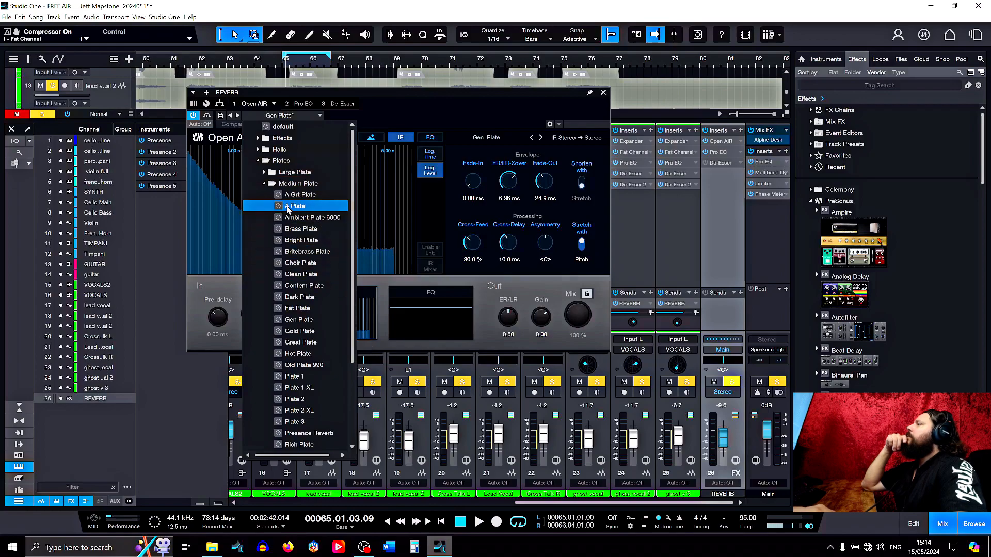
click(401, 107)
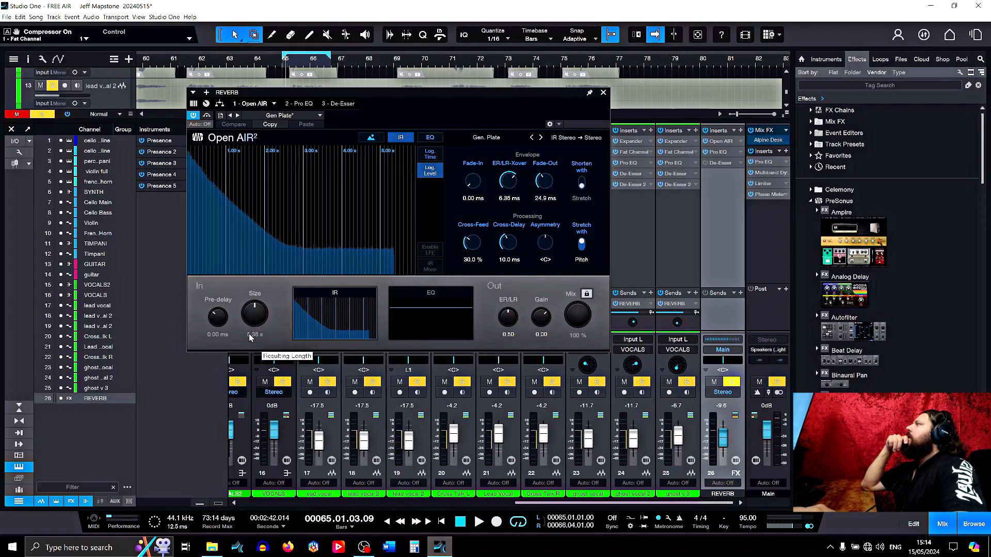
- Close the Open AIR reverb and listen to the vocal passage from bar 65
click(603, 92)
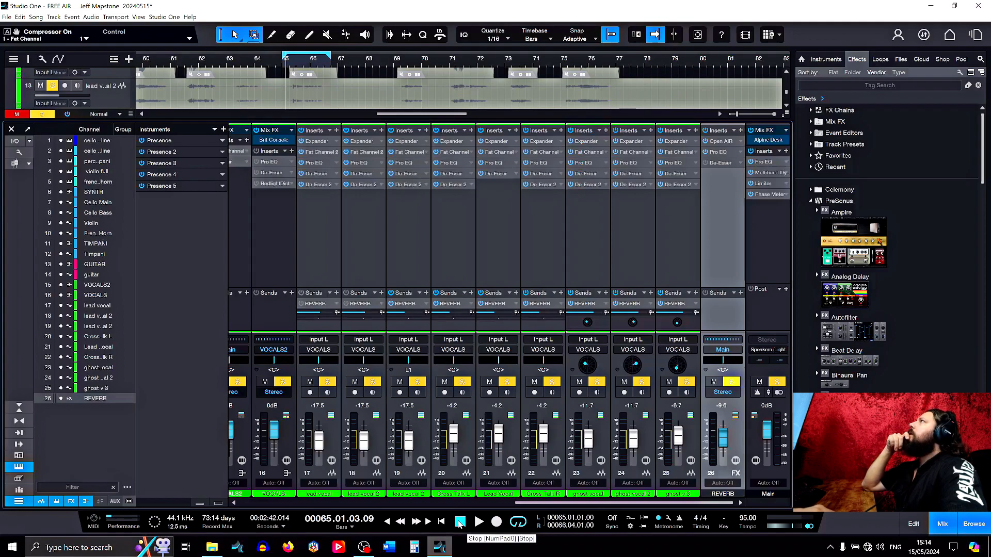
click(283, 65)
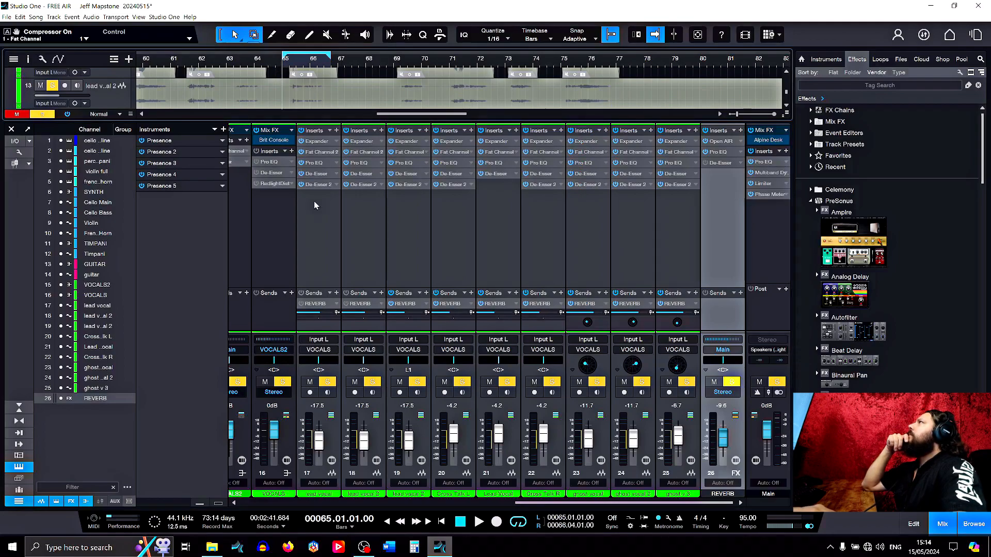
click(479, 522)
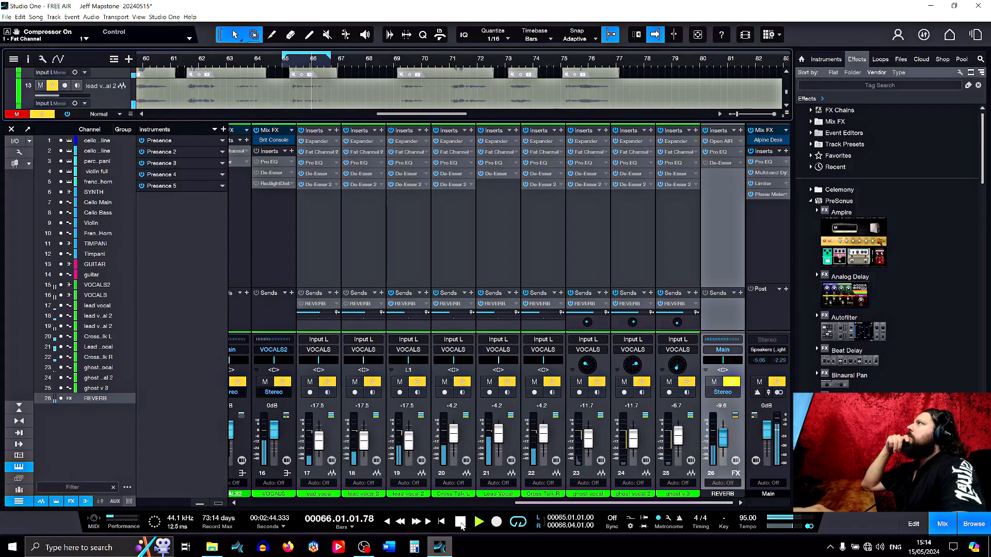
click(460, 522)
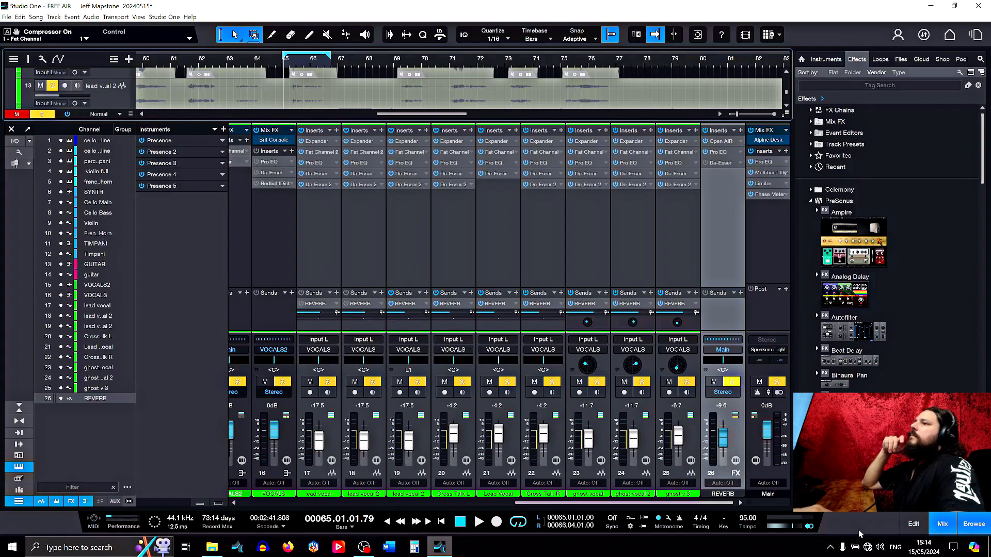
- In the arrangement, play from bar 65 and compare the vocals with track 14's solo off and on
key(F3)
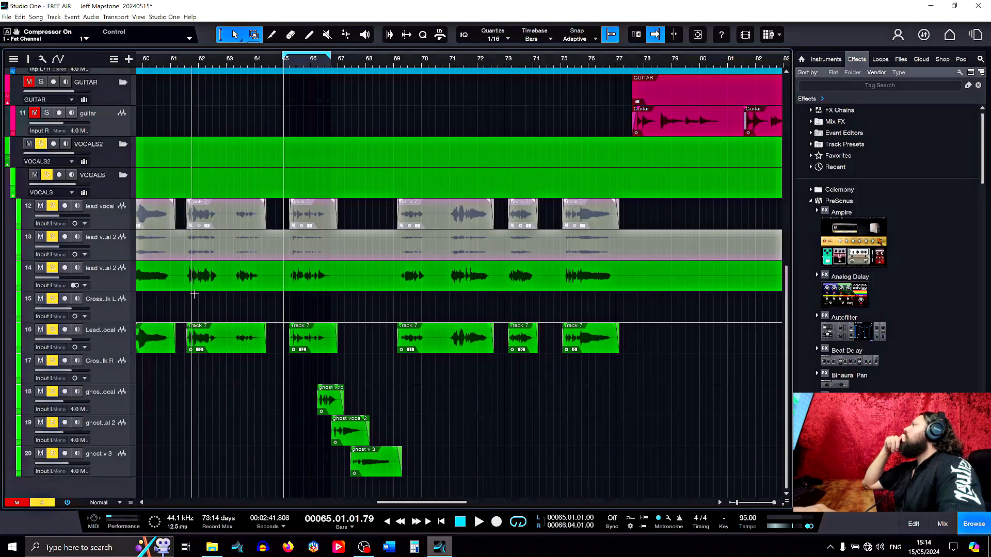
drag(403, 502, 288, 485)
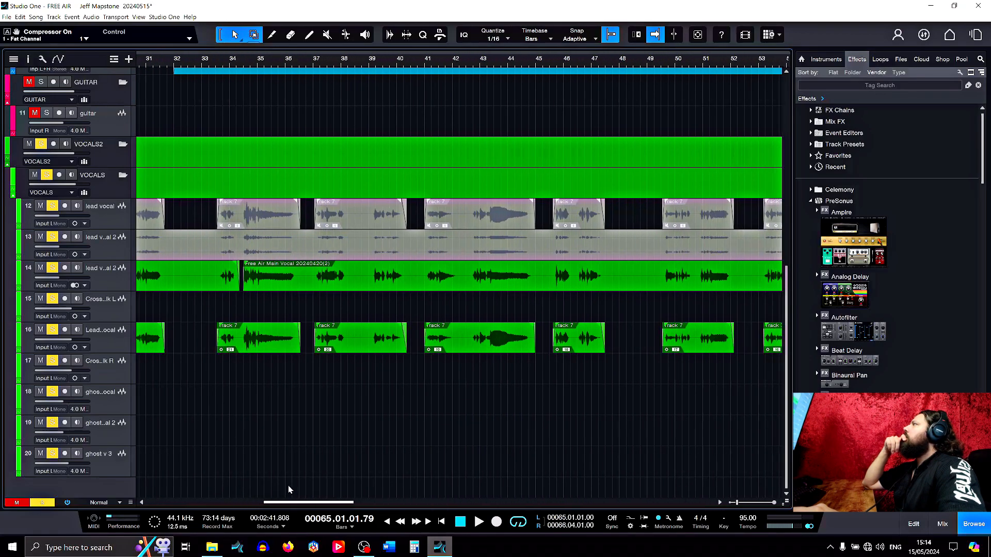
click(479, 522)
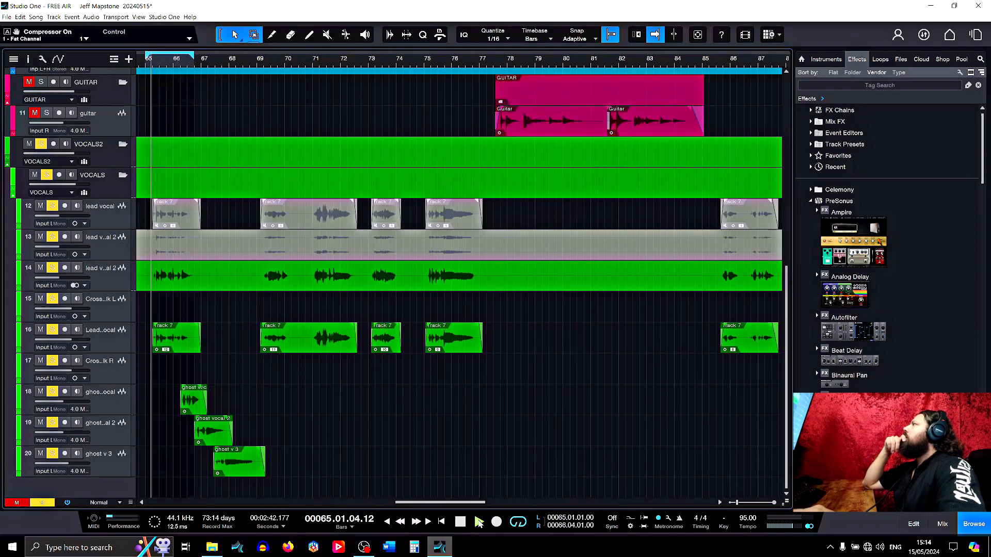
click(52, 268)
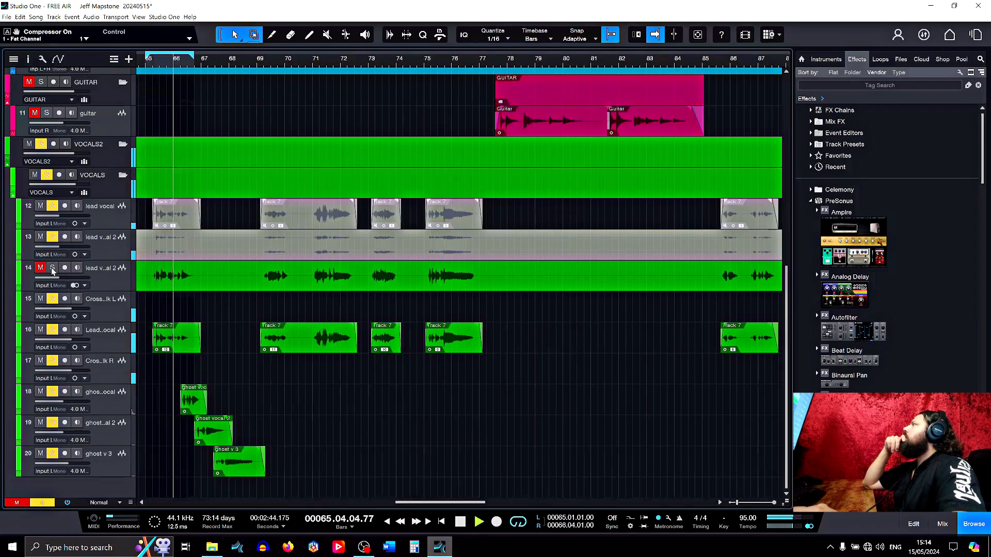
click(52, 268)
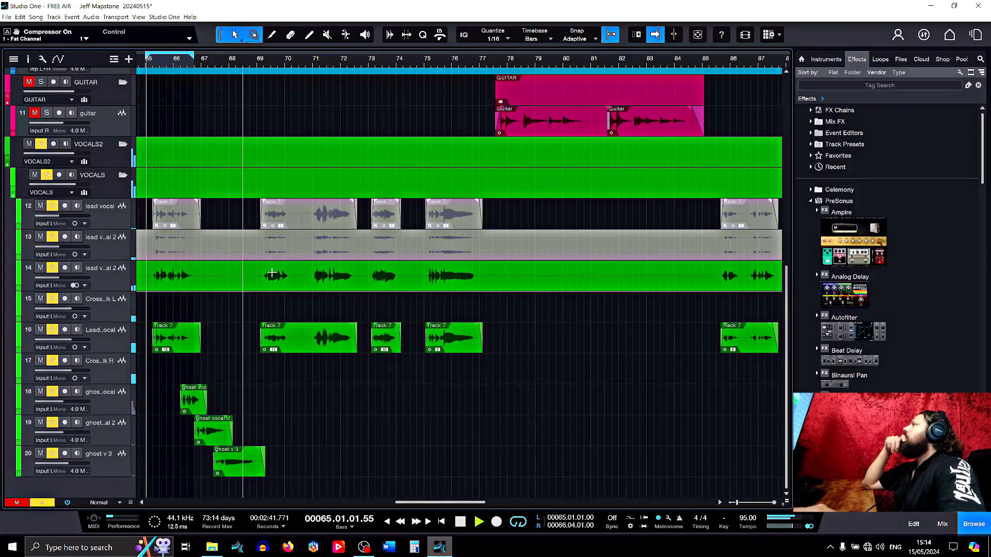
click(465, 524)
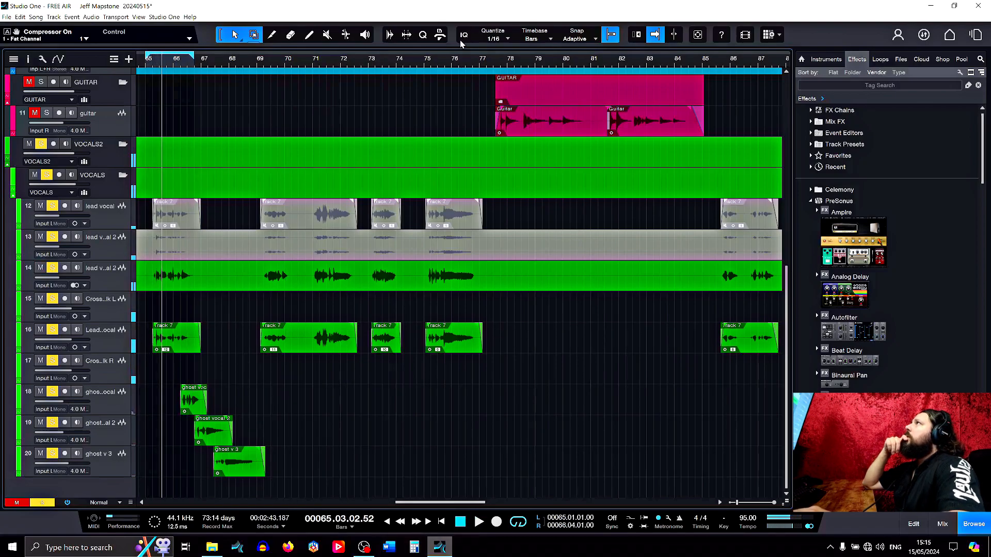
- Mute all of the Free Air Main Vocal events on lead vocal 2 track 14
scroll(462, 59, down, 5)
drag(414, 502, 345, 497)
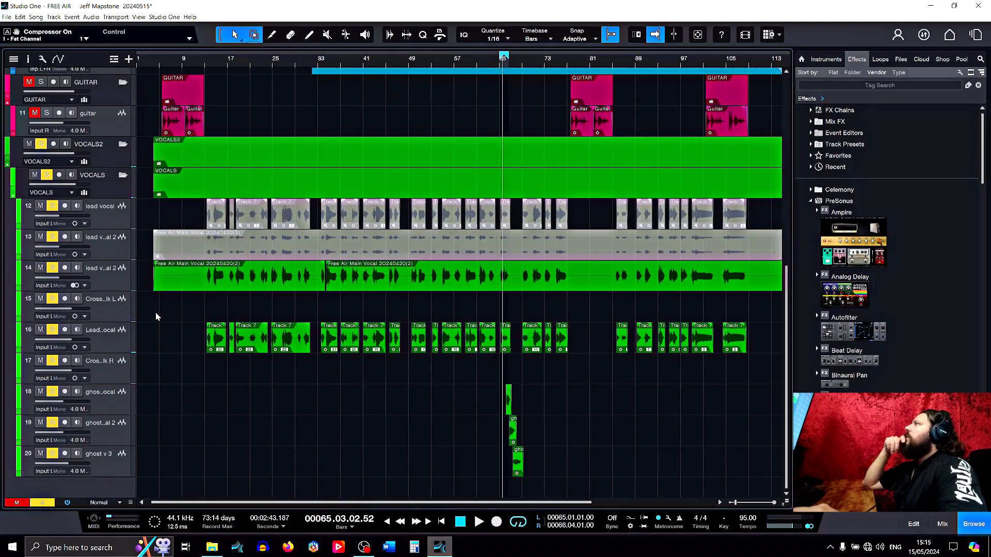
drag(141, 285, 736, 283)
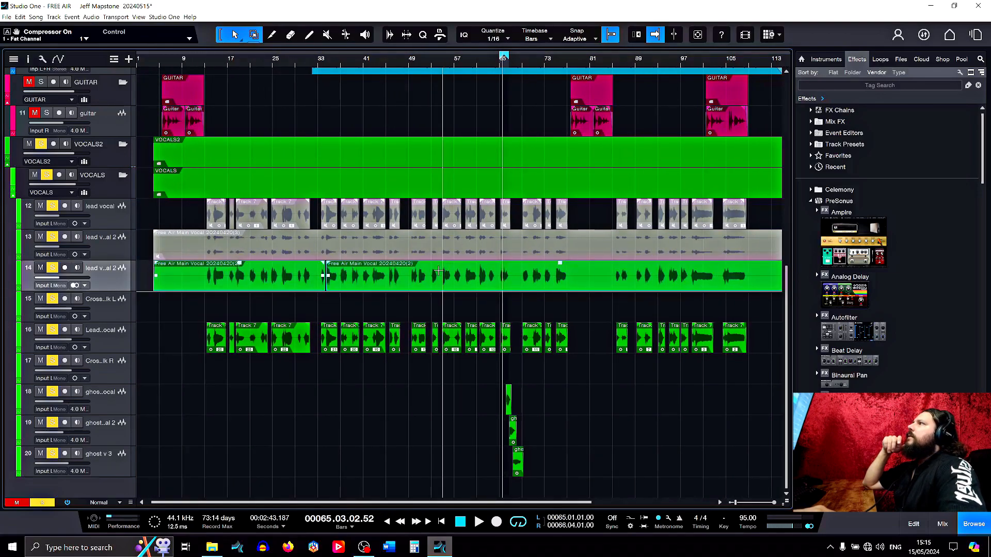
right_click(392, 287)
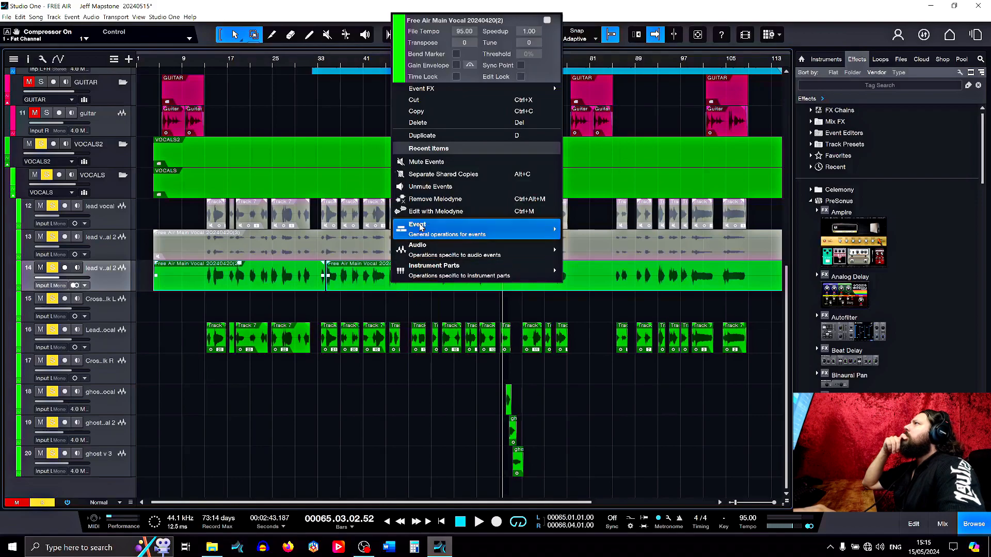
click(415, 162)
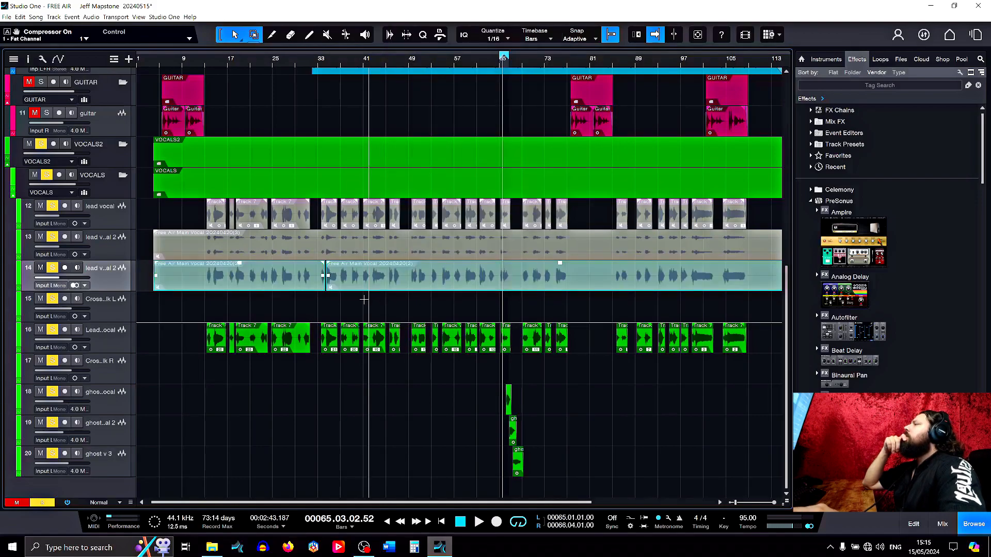
mouse_move(417, 504)
mouse_down()
mouse_move(512, 505)
mouse_move(417, 504)
mouse_up()
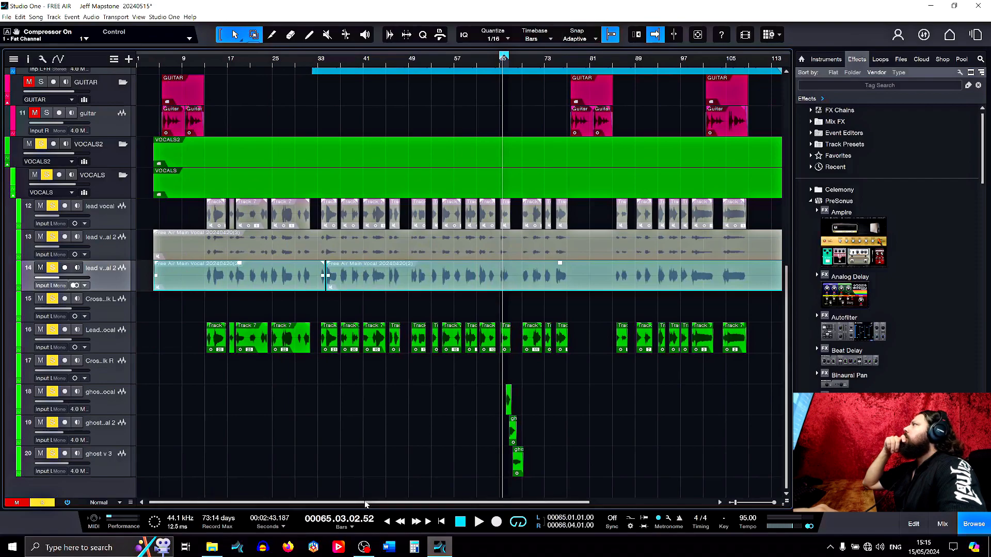
- Listen to the soloed vocals from bar 65 and from bar 49 without the track 14 events
click(461, 522)
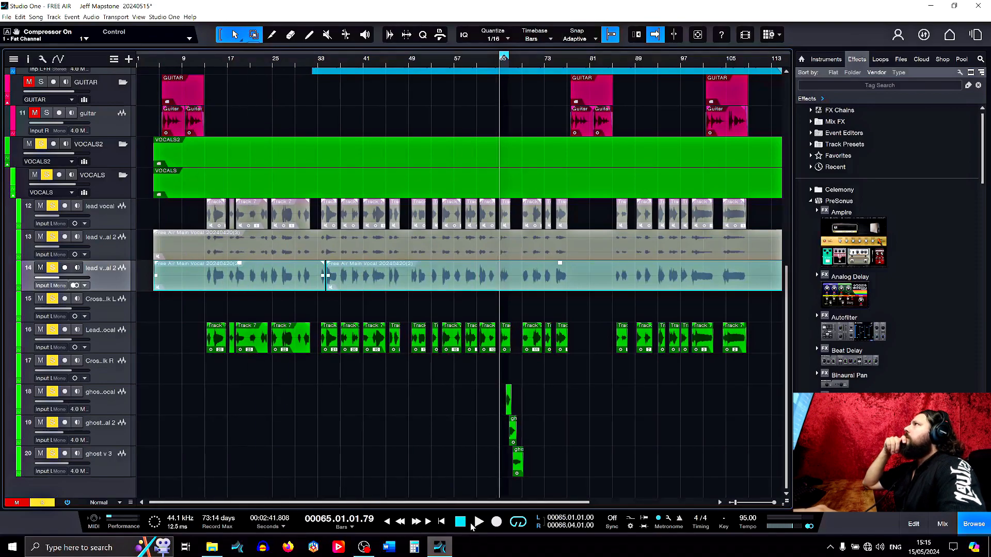
click(478, 522)
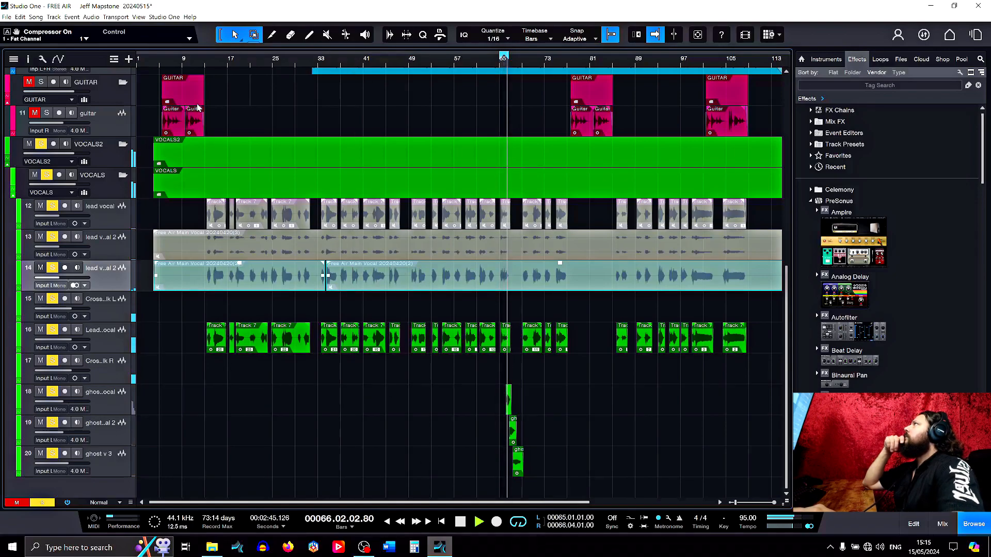
click(460, 522)
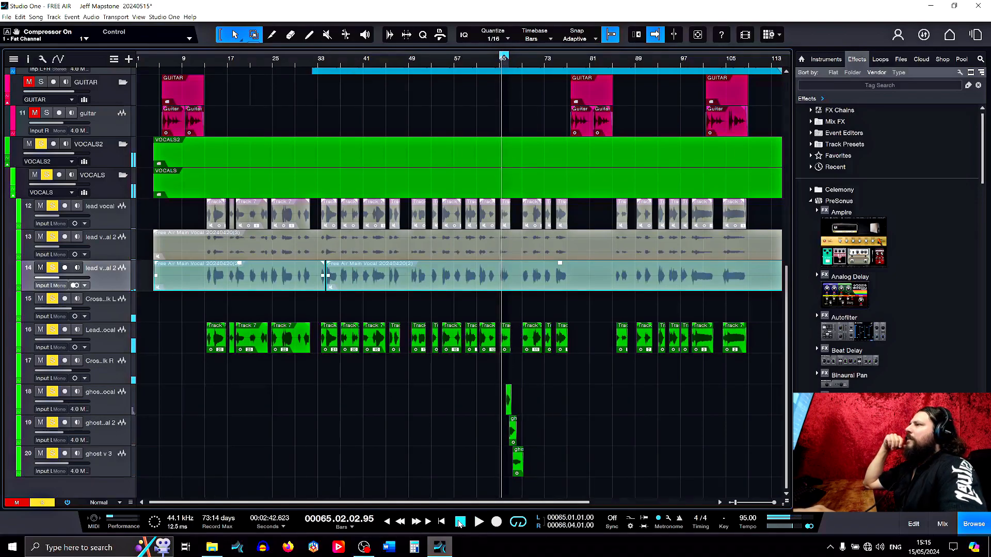
click(201, 66)
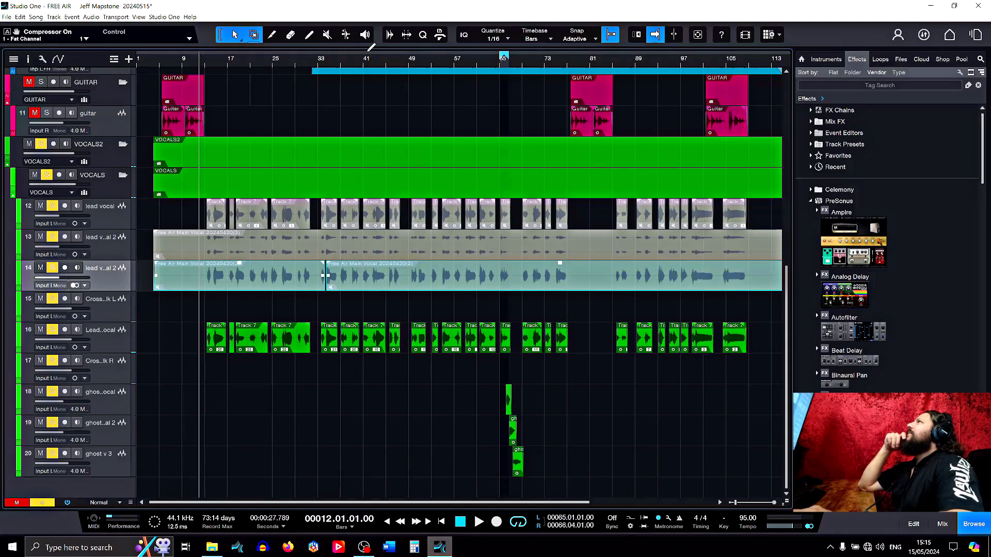
click(409, 66)
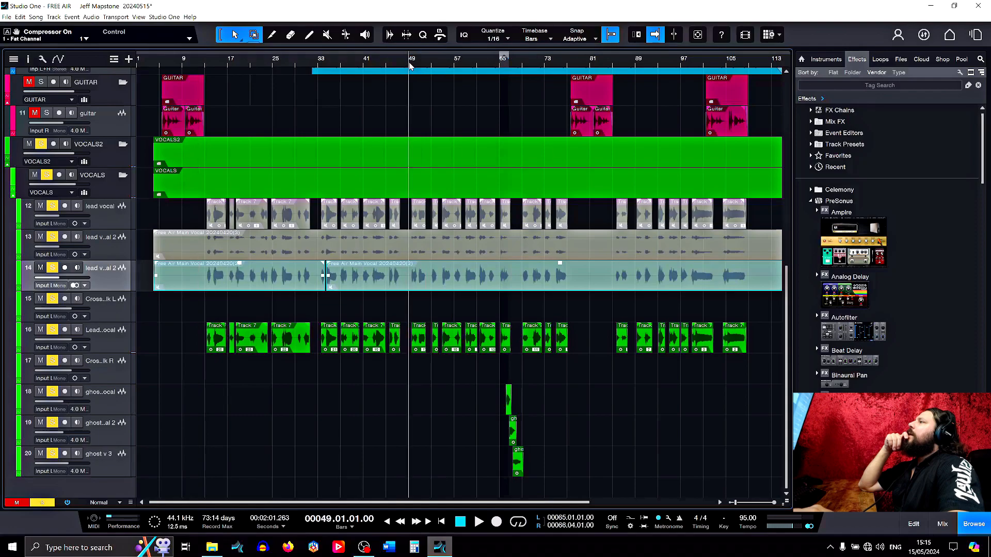
click(479, 524)
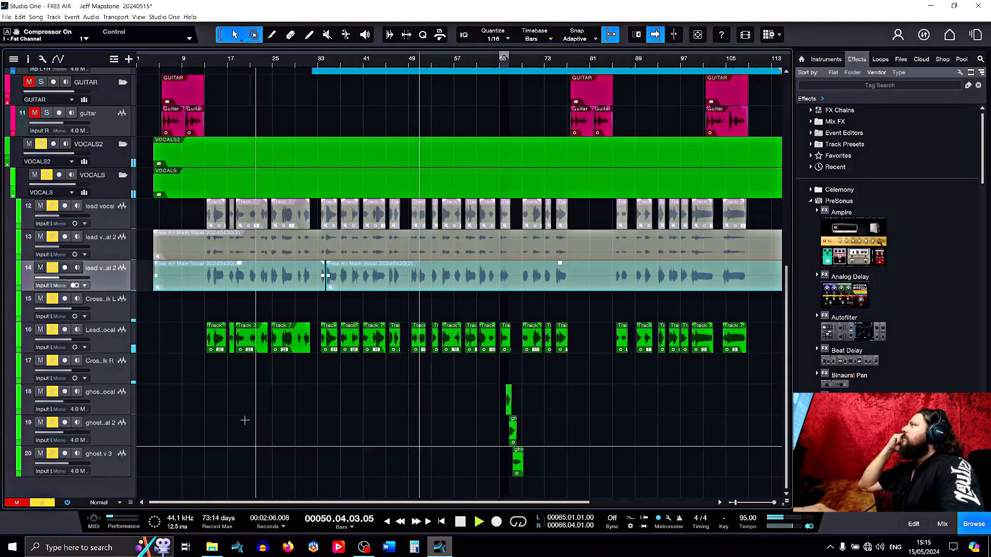
- Select the Lead Vocal track 16 channel in the mixer and loop playback between bars 49 and 51
click(109, 341)
key(F3)
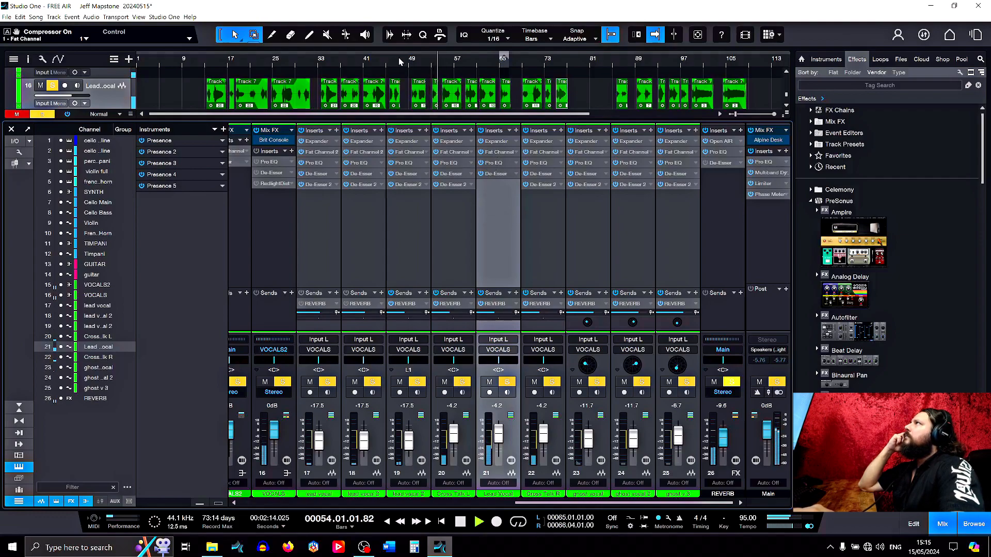
click(412, 60)
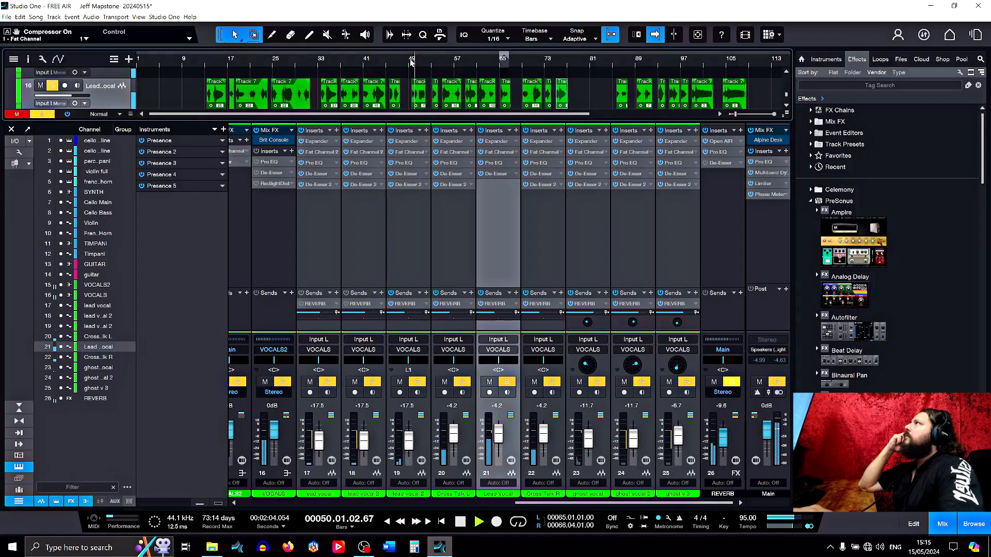
drag(411, 53, 422, 61)
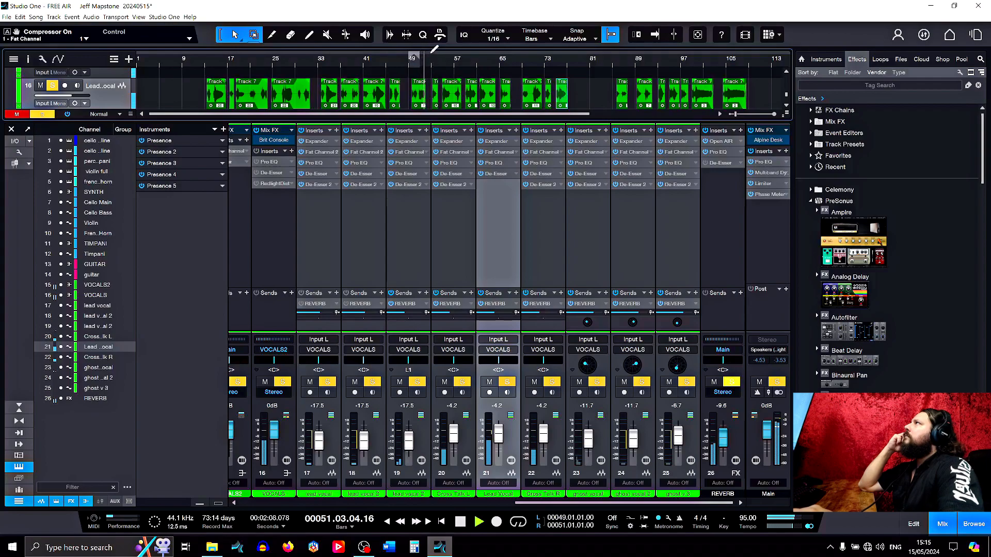
- Set the Lead Vocal De-Esser's S-Reduction to -34.80 dB, soloing the sibilance while adjusting it
click(494, 163)
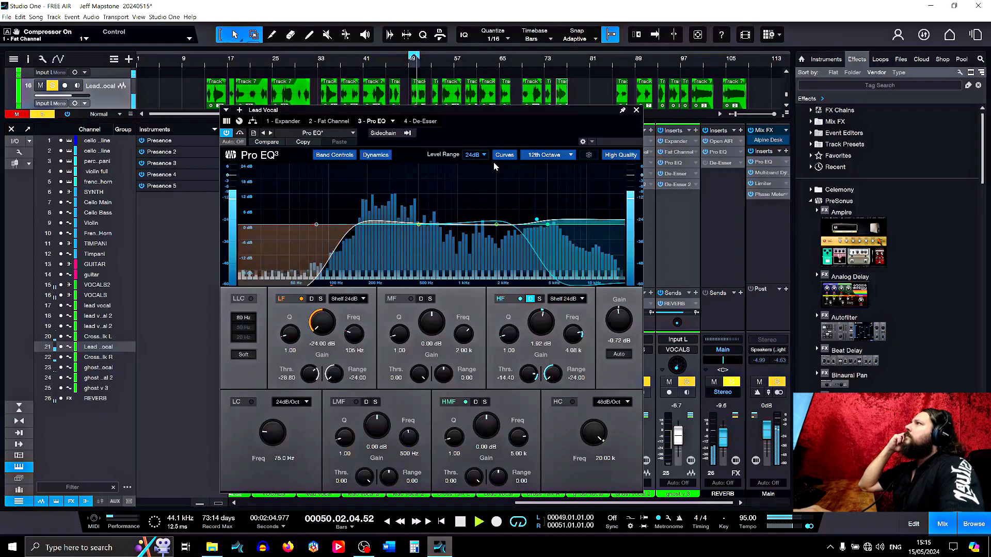
click(420, 122)
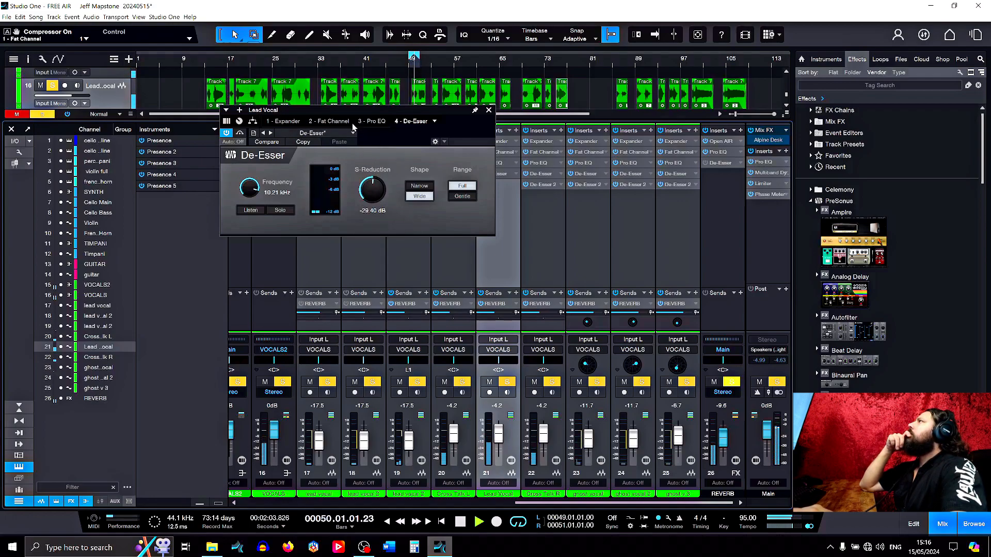
click(282, 211)
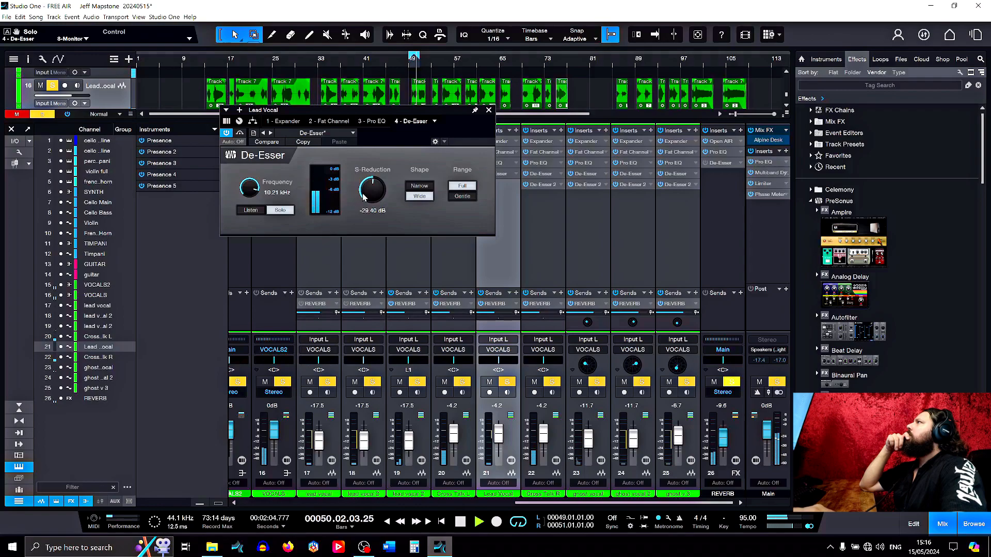
scroll(373, 193, down, 3)
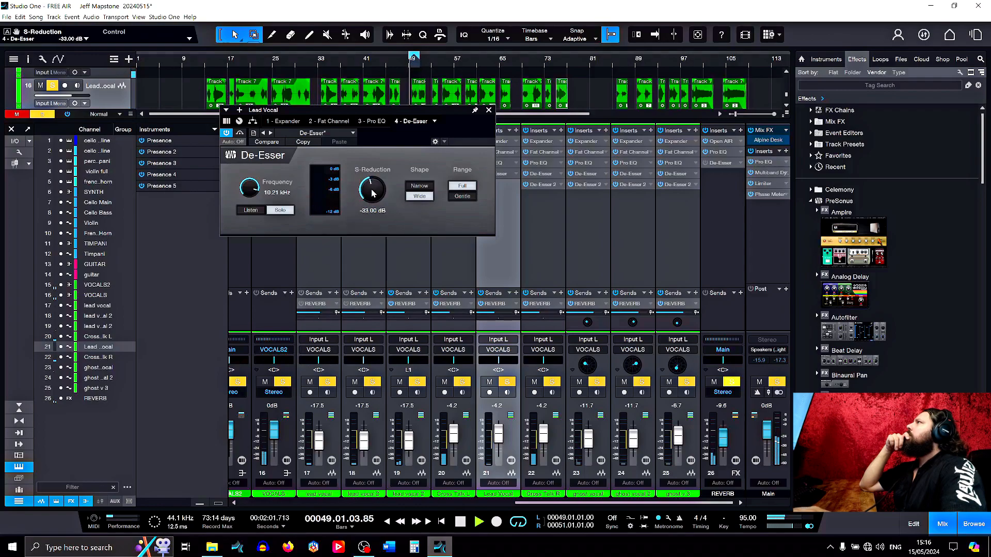
click(288, 212)
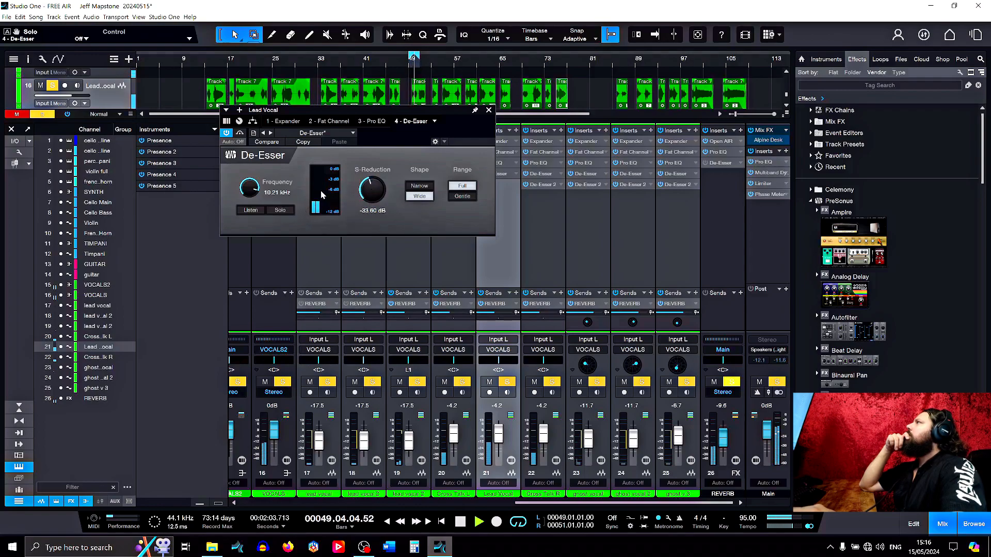
scroll(374, 193, down, 1)
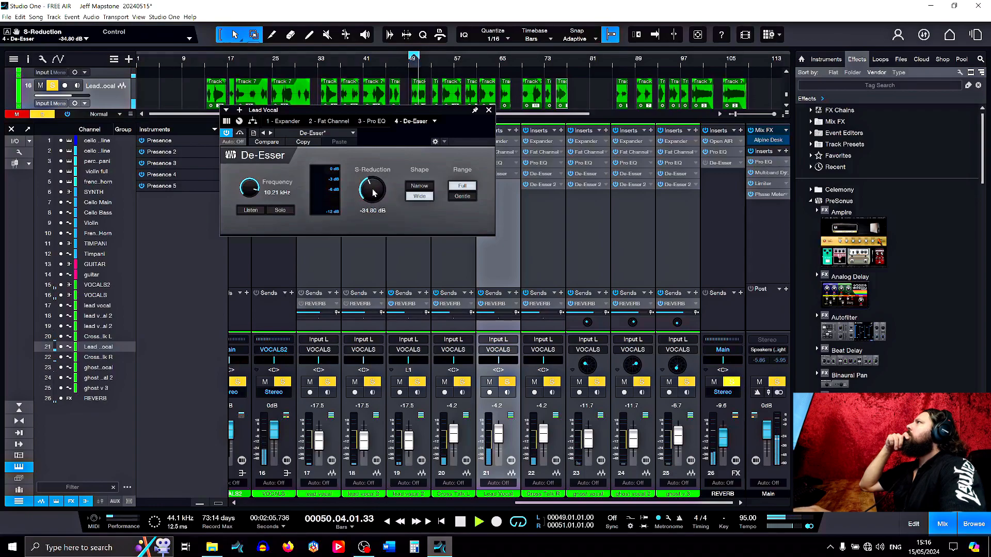
- Lower the HF band's dynamic threshold to -24.30 dB in the Lead Vocal's Pro EQ and close the effect window
click(372, 120)
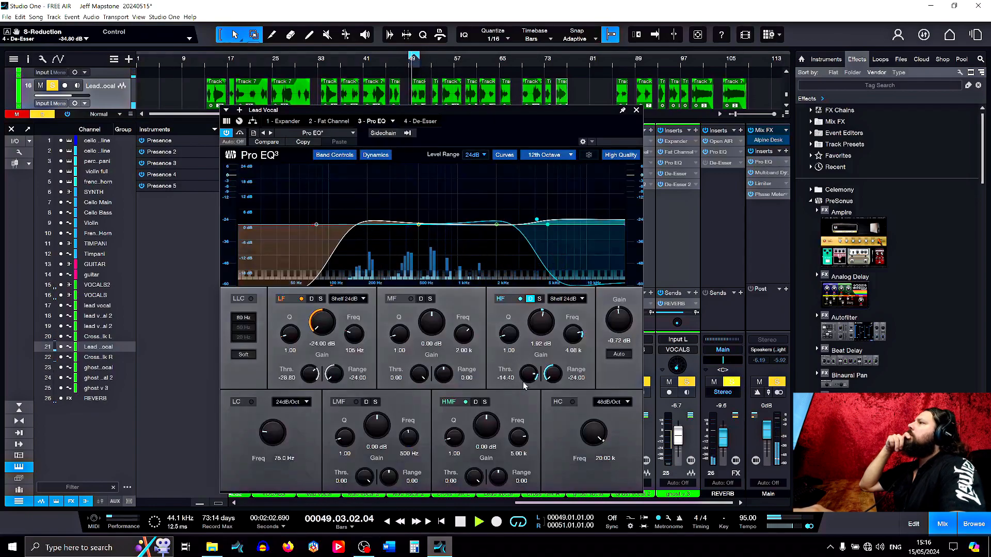
scroll(530, 378, down, 3)
scroll(530, 378, down, 4)
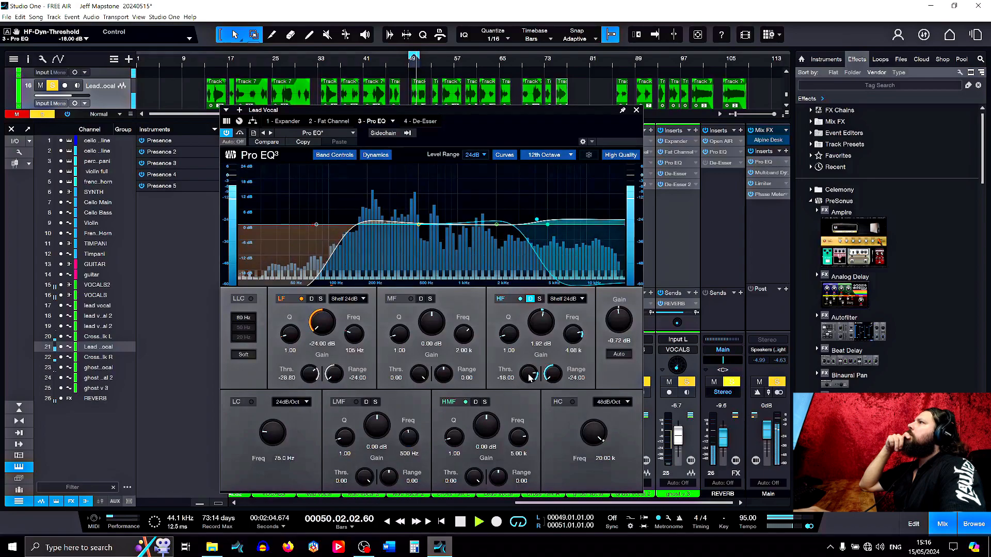
scroll(530, 378, down, 2)
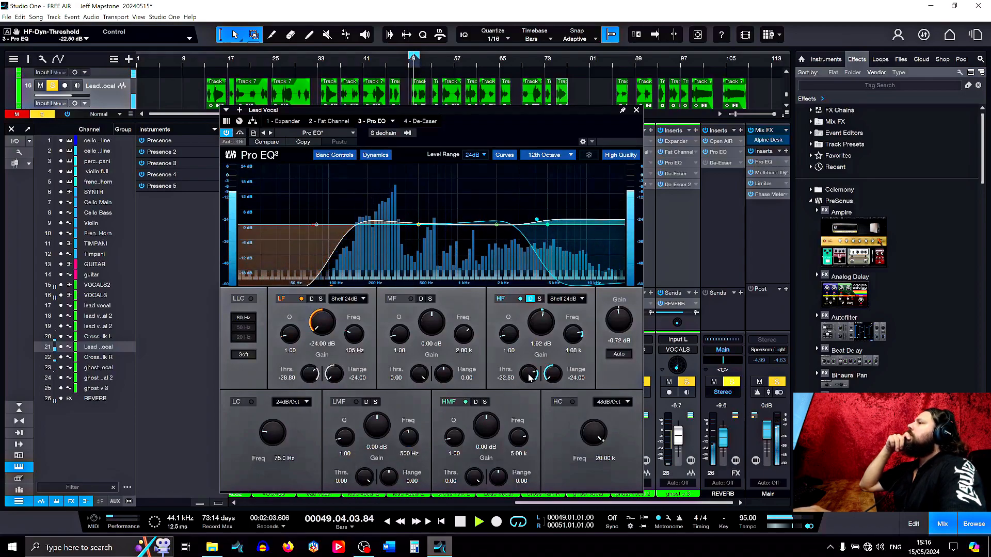
scroll(530, 379, down, 2)
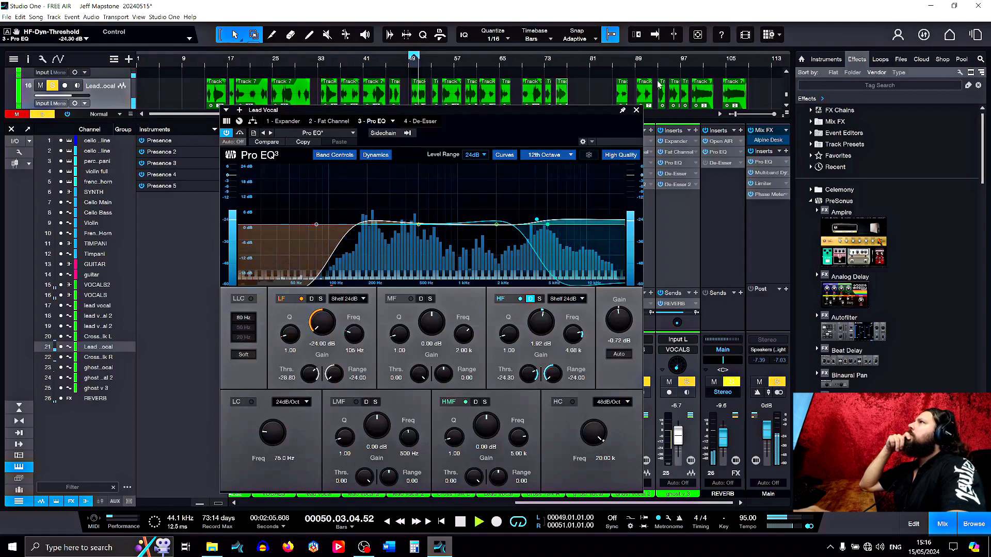
click(636, 110)
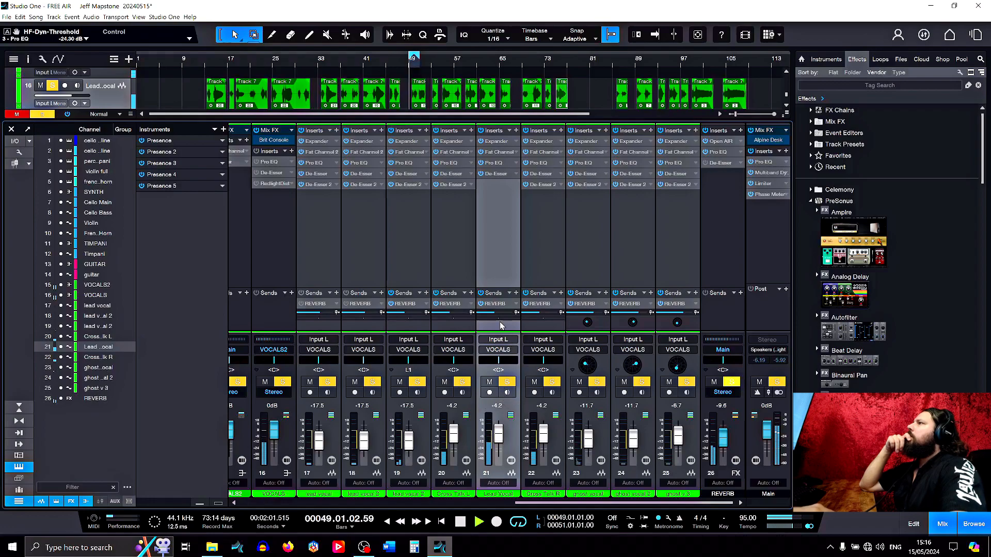
- Solo only the Lead Vocal among the vocal channels and lower its Pro EQ HF band dynamic threshold to -27.00 dB
click(245, 383)
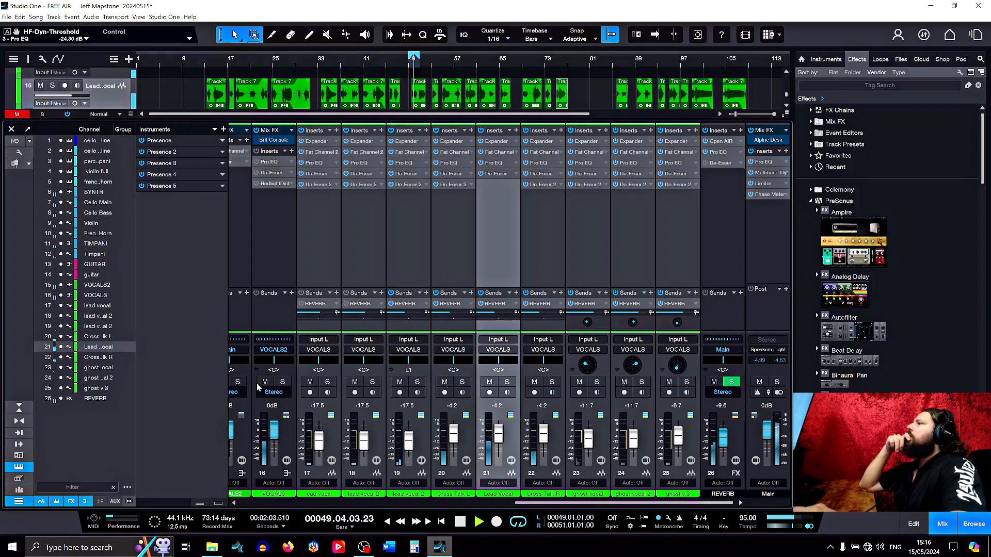
click(506, 385)
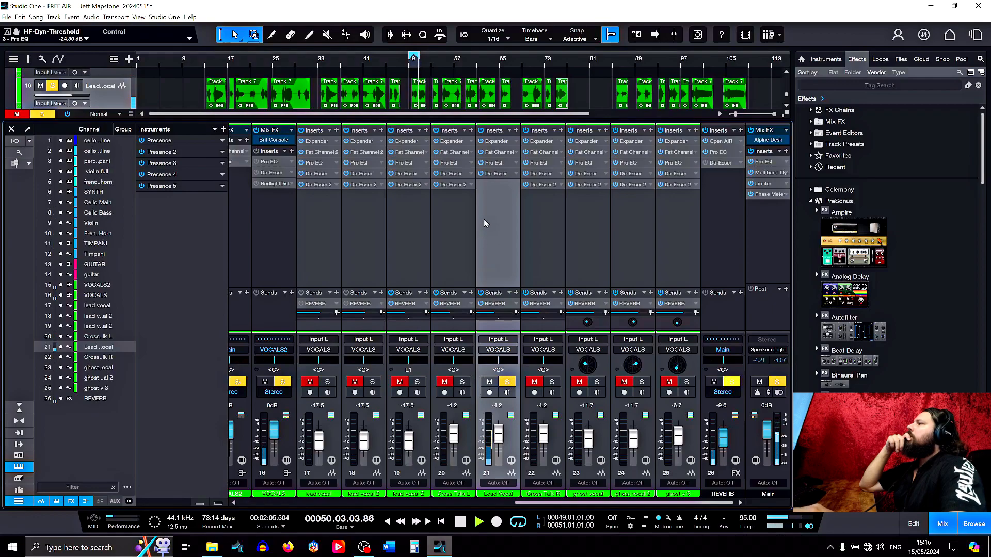
click(497, 153)
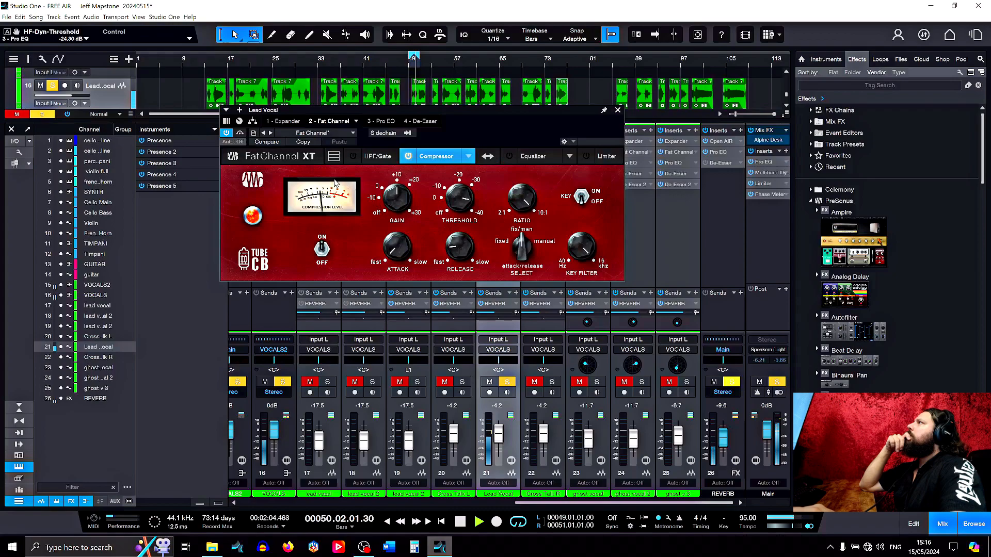
click(379, 122)
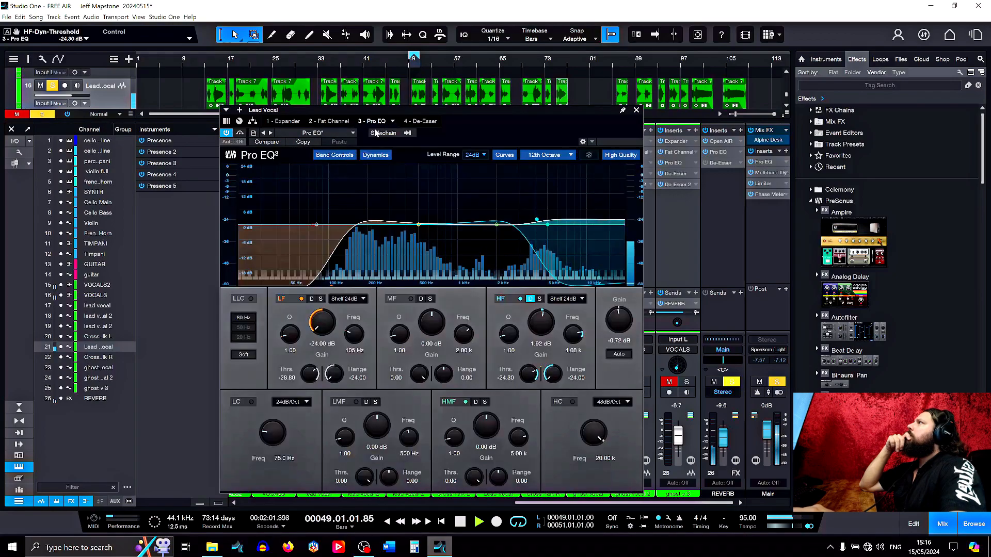
scroll(529, 375, down, 6)
scroll(529, 374, down, 3)
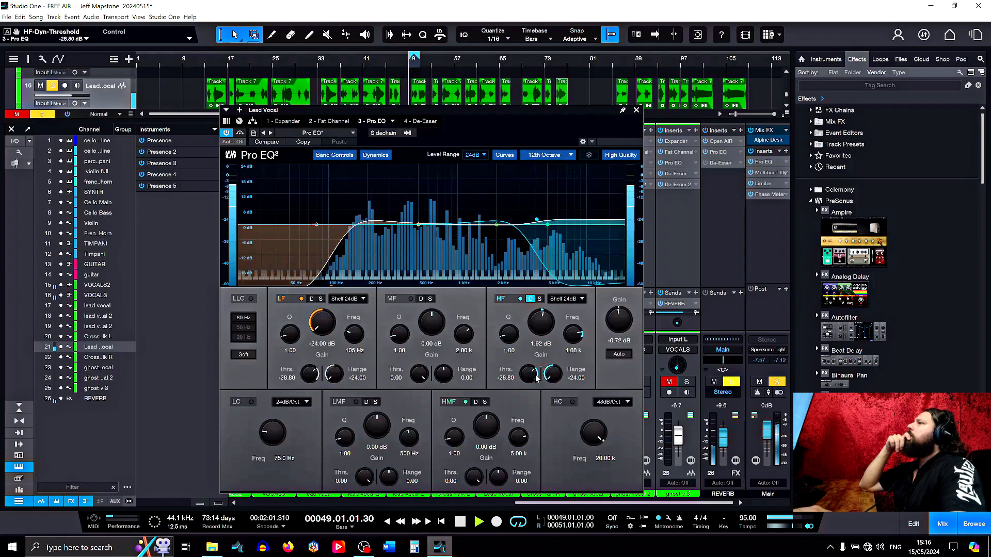
- Set the Lead Vocal's De-Esser to 12.00 kHz with S-Reduction at -50.40 dB, soloing the sibilance while adjusting, and close the effect window
click(419, 121)
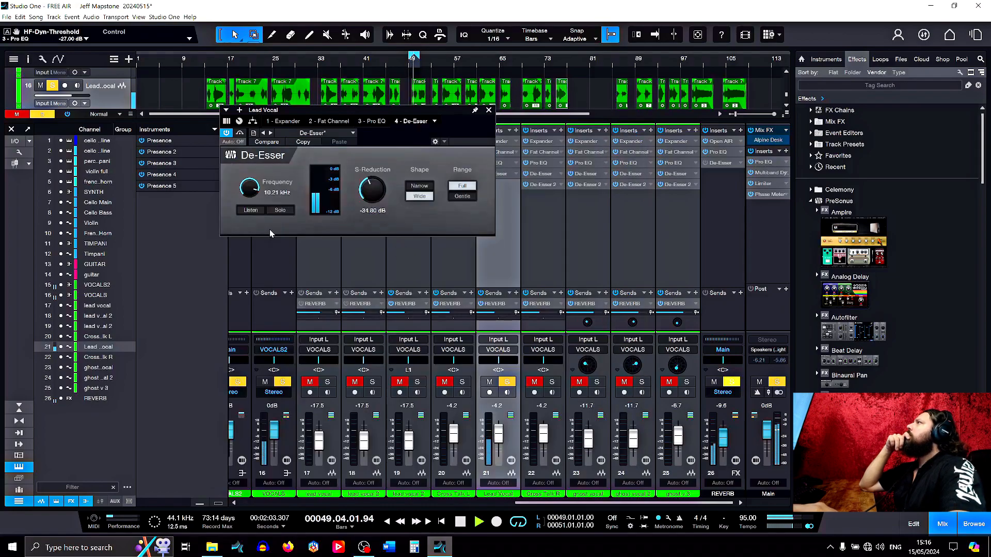
scroll(370, 195, down, 2)
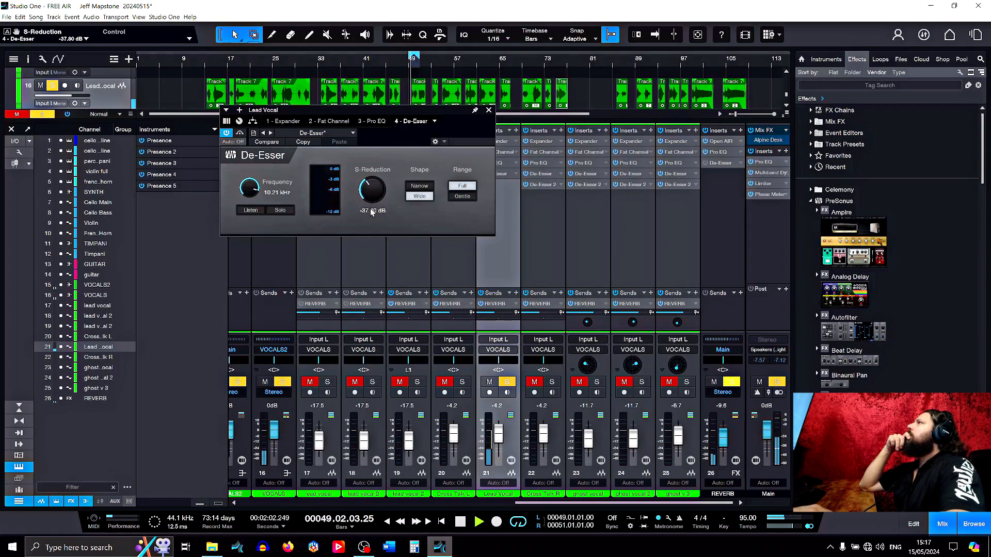
click(283, 211)
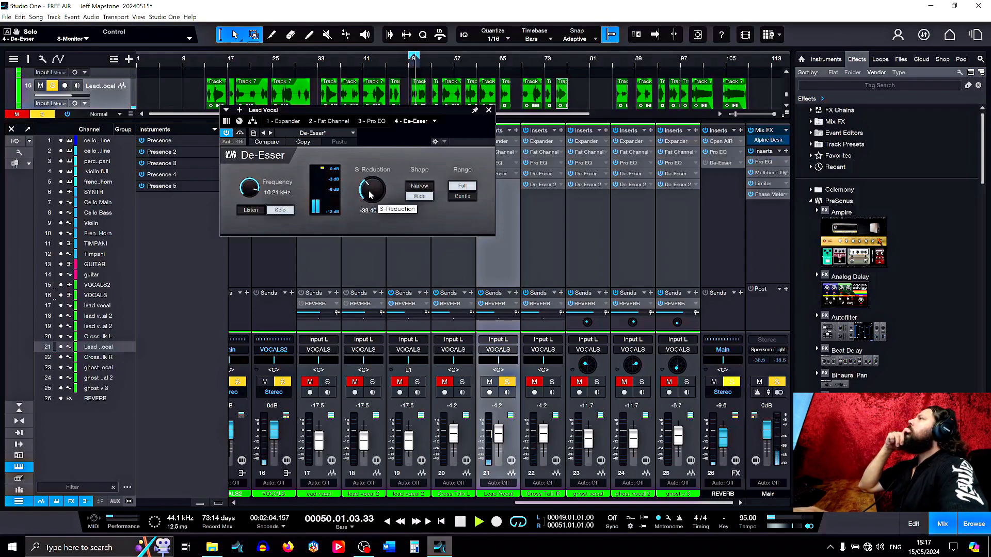
scroll(370, 194, down, 1)
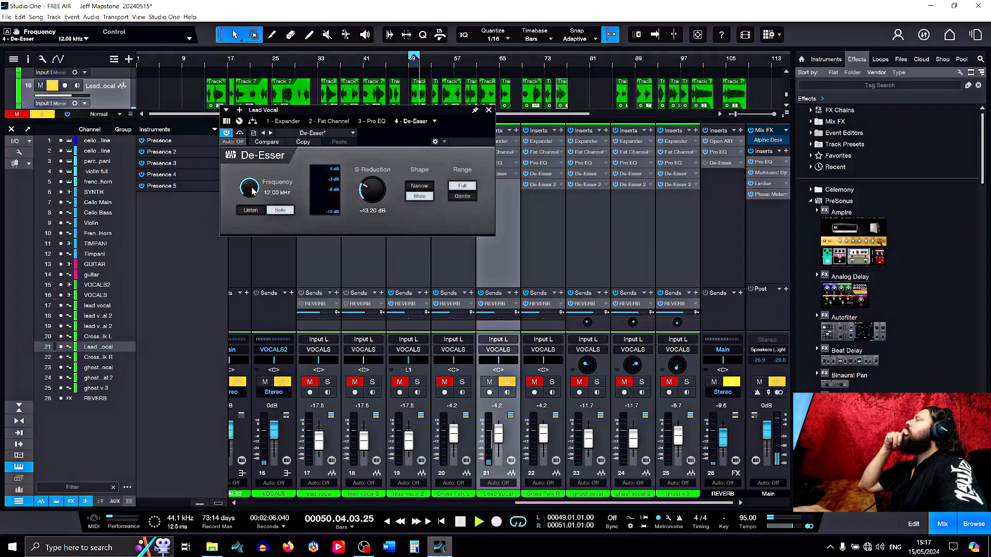
scroll(370, 192, down, 2)
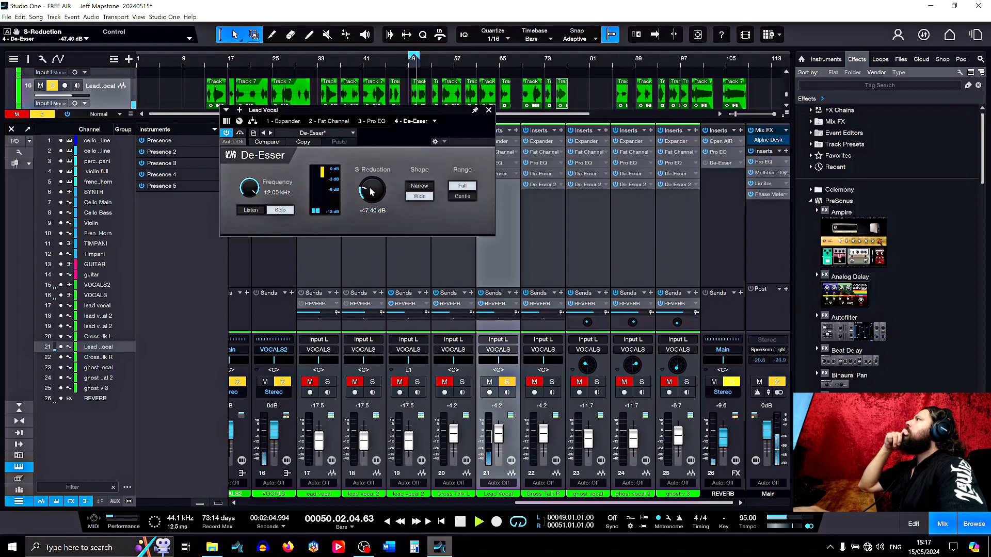
scroll(369, 195, down, 5)
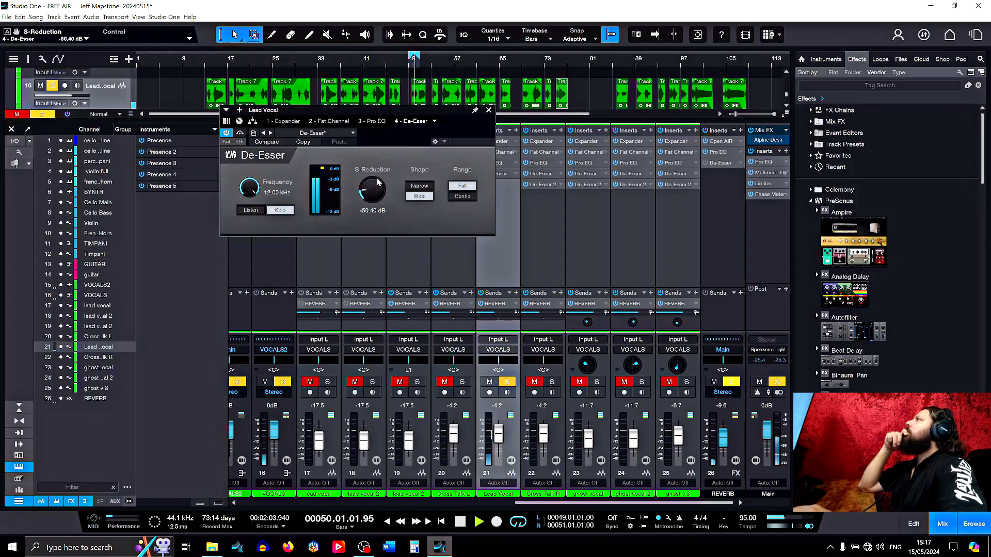
click(279, 209)
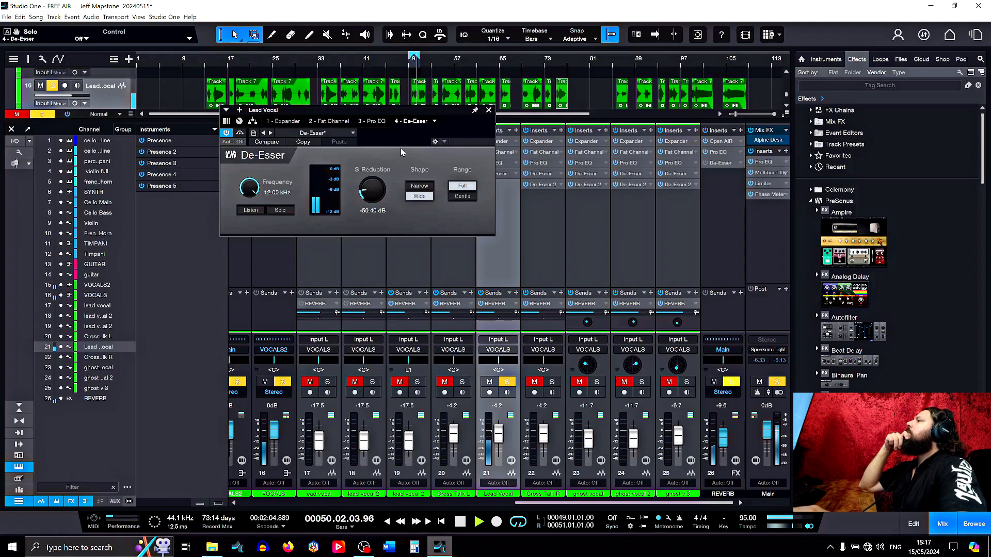
click(371, 121)
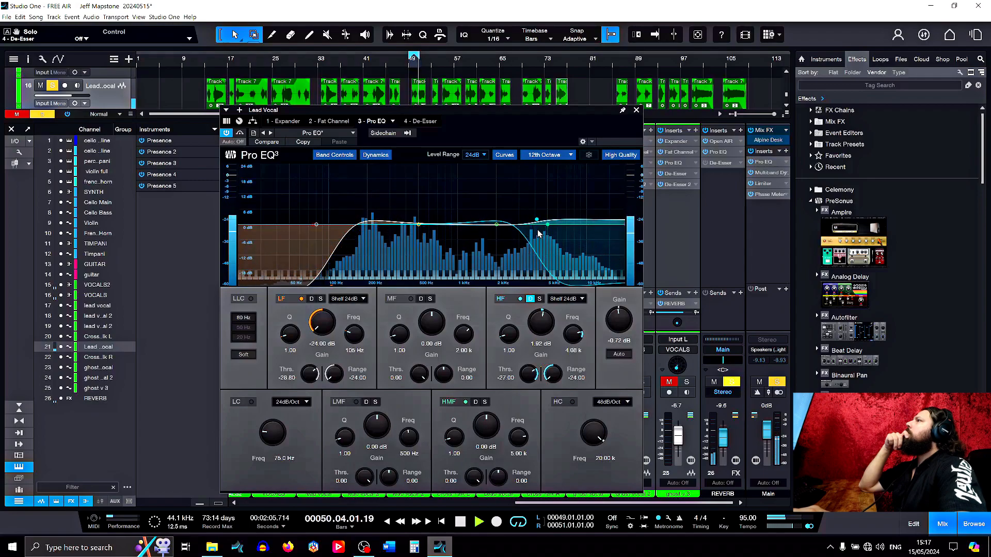
click(636, 110)
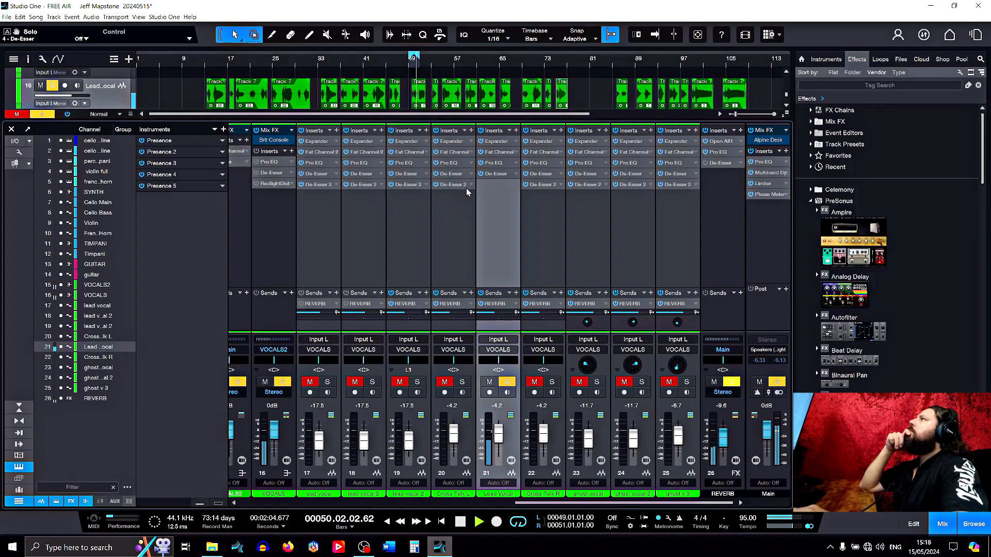
- Copy the De-Esser 2 insert from Cross Talk L to the Lead Vocal and set its S-Reduction to -28.20 dB
drag(454, 185, 491, 190)
scroll(249, 190, down, 8)
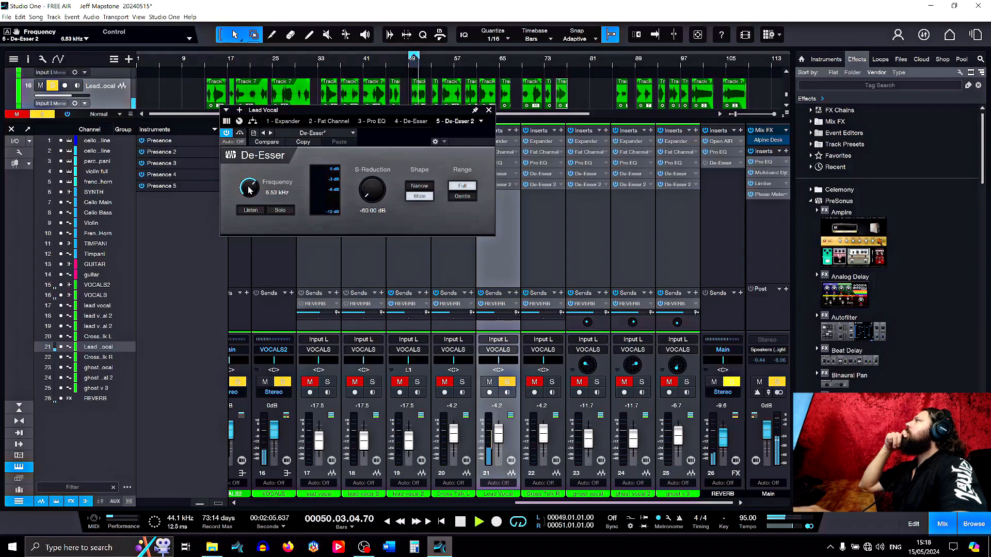
scroll(249, 190, down, 2)
scroll(376, 188, up, 6)
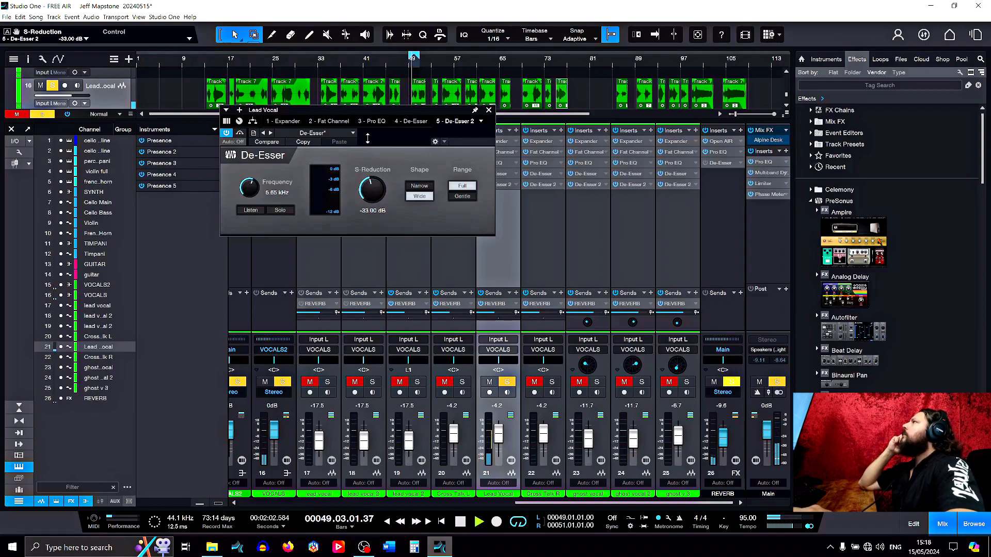
scroll(376, 188, up, 1)
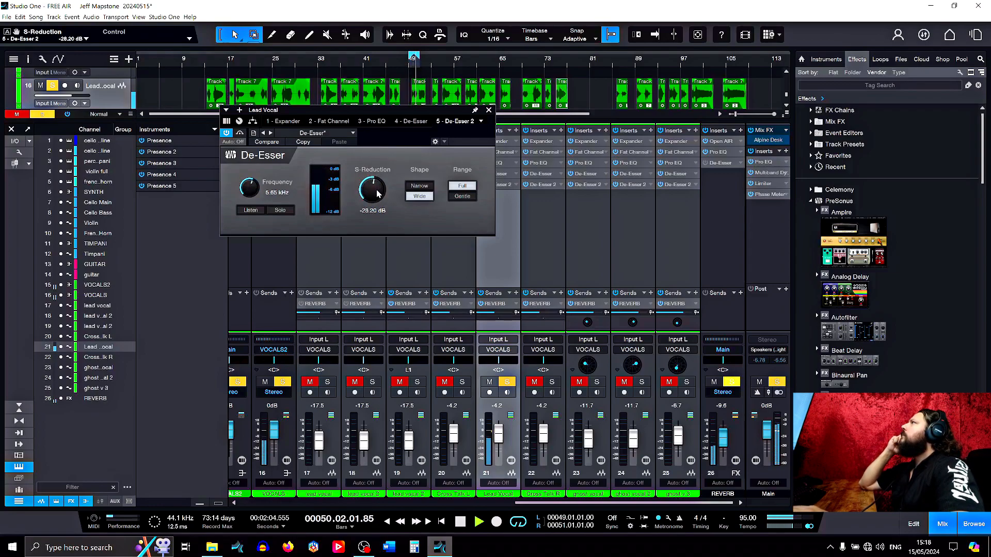
scroll(245, 188, down, 1)
- Tune the Lead Vocal's De-Esser 2 to 4.37 kHz and -37.20 dB S-Reduction using its solo monitoring, then turn the solo off and close it
click(272, 210)
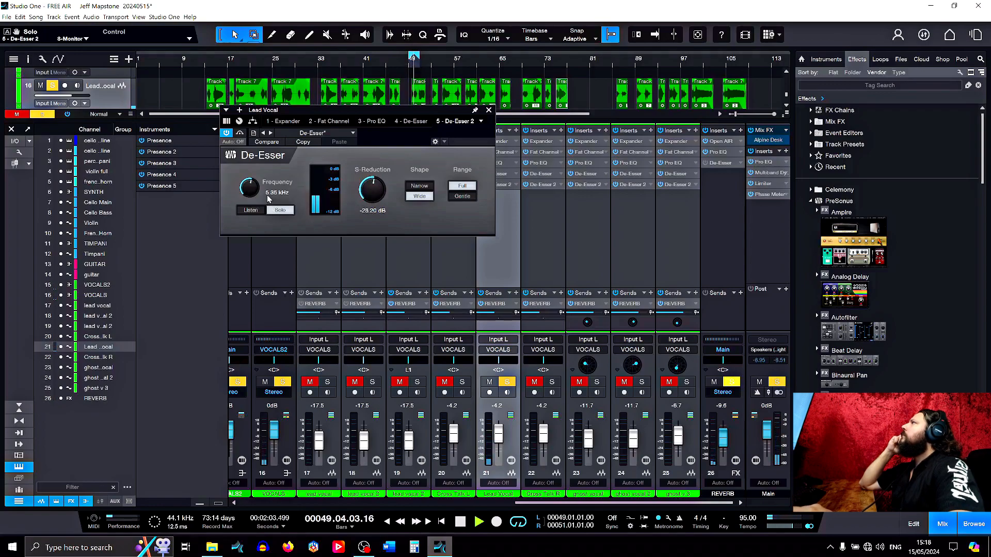
scroll(253, 190, down, 2)
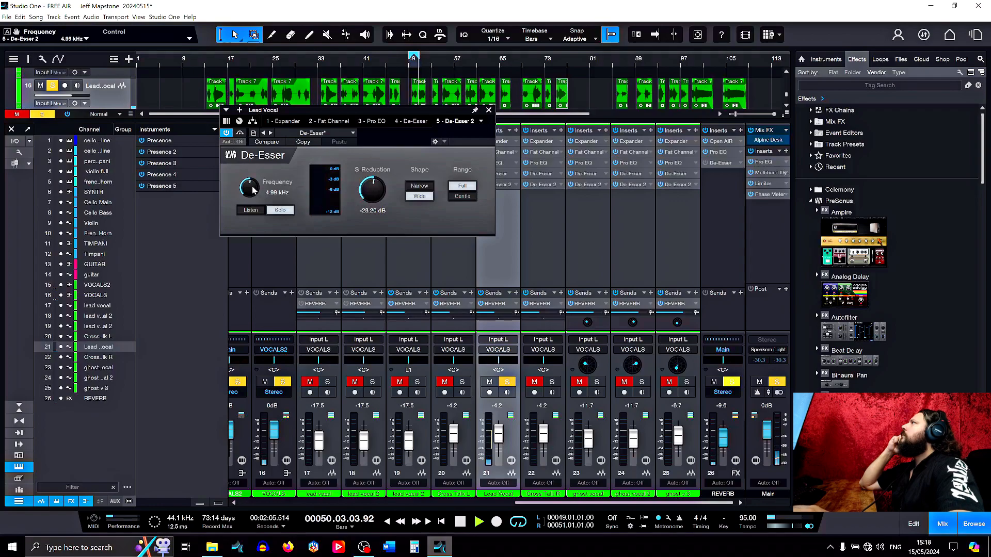
scroll(253, 191, down, 2)
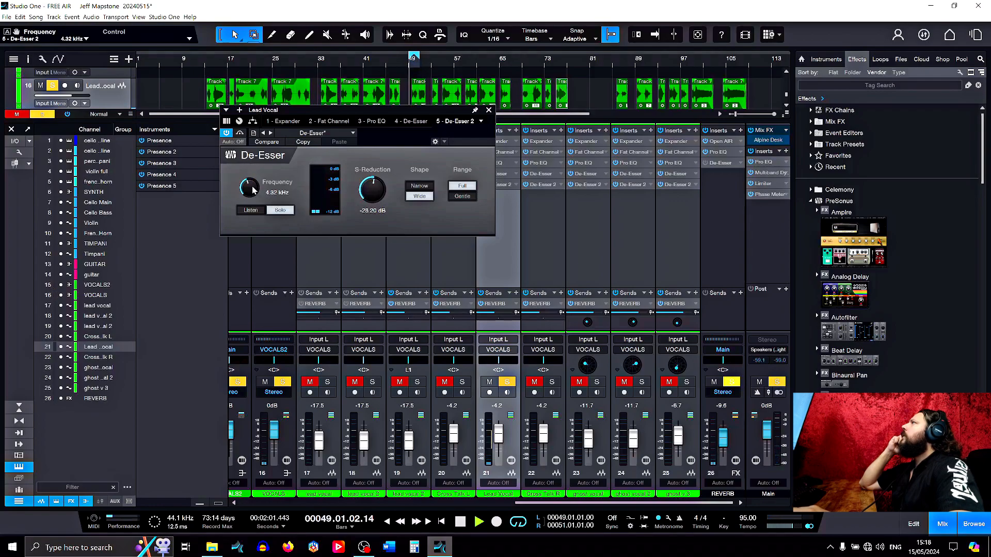
click(373, 121)
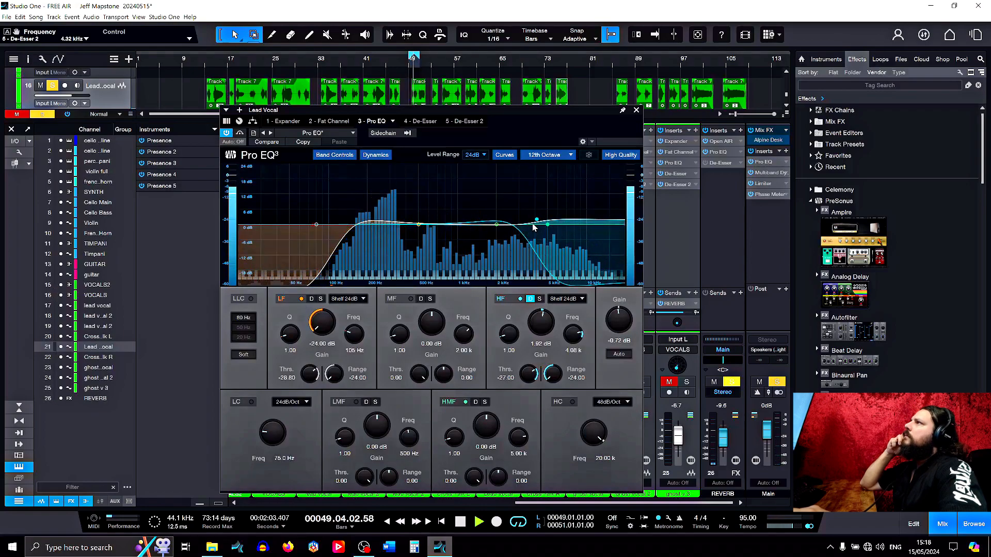
click(466, 122)
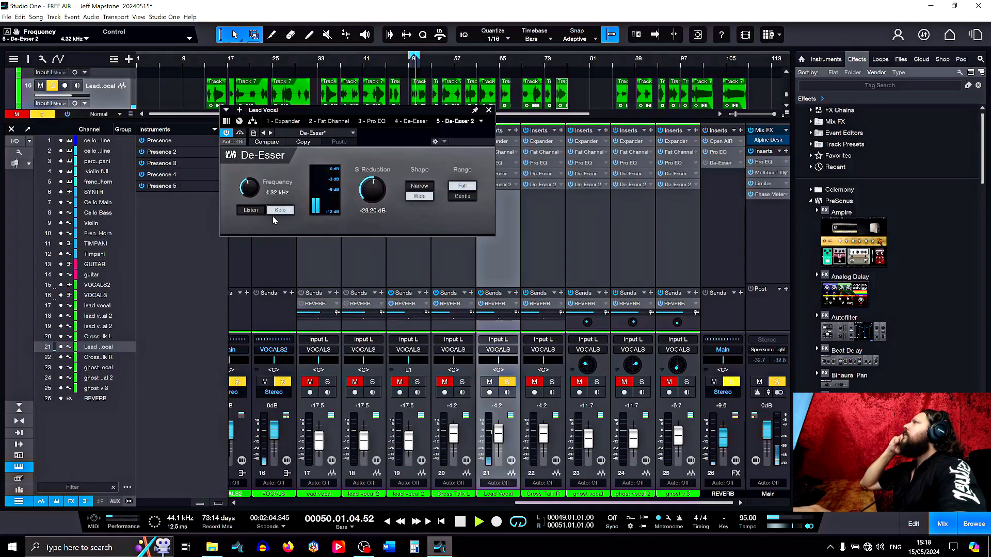
drag(364, 198, 375, 190)
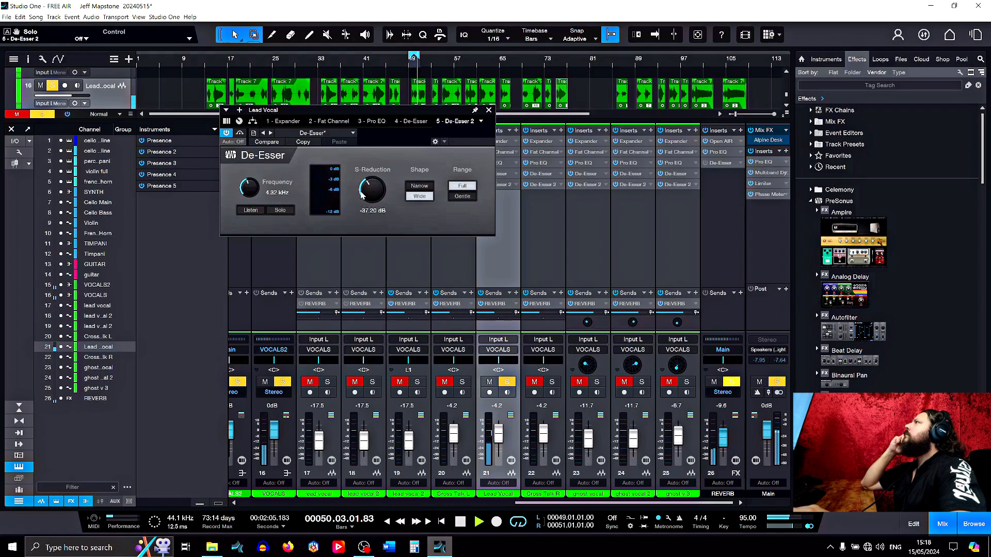
click(489, 111)
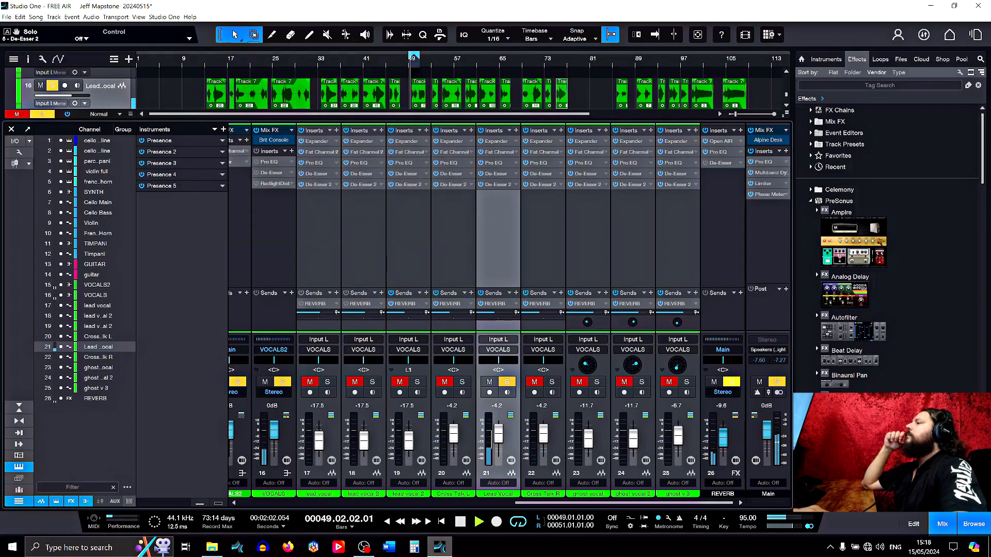
- Stop the loop playback, bring the vocal buses into view in the mixer, and play the song from bar 33
key(space)
drag(547, 507, 525, 514)
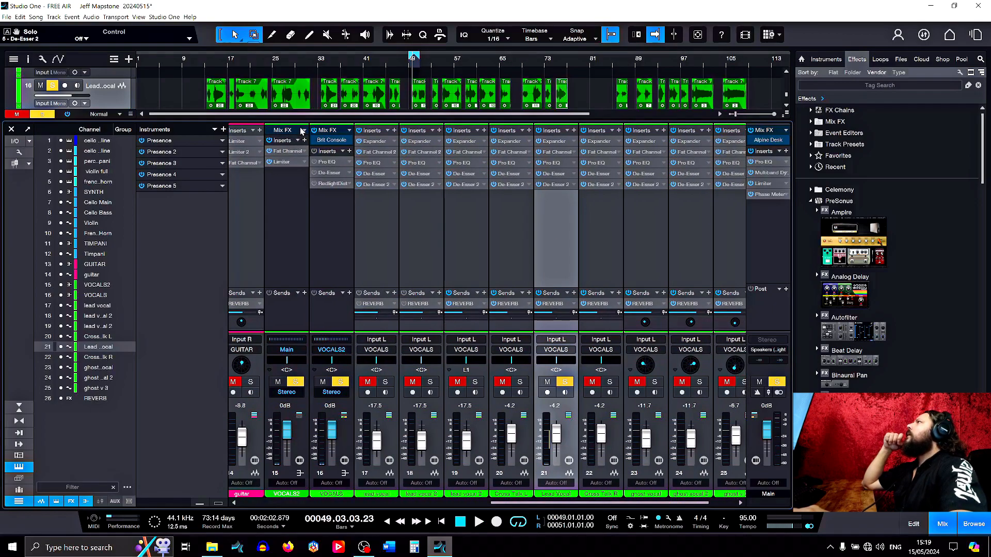
click(318, 64)
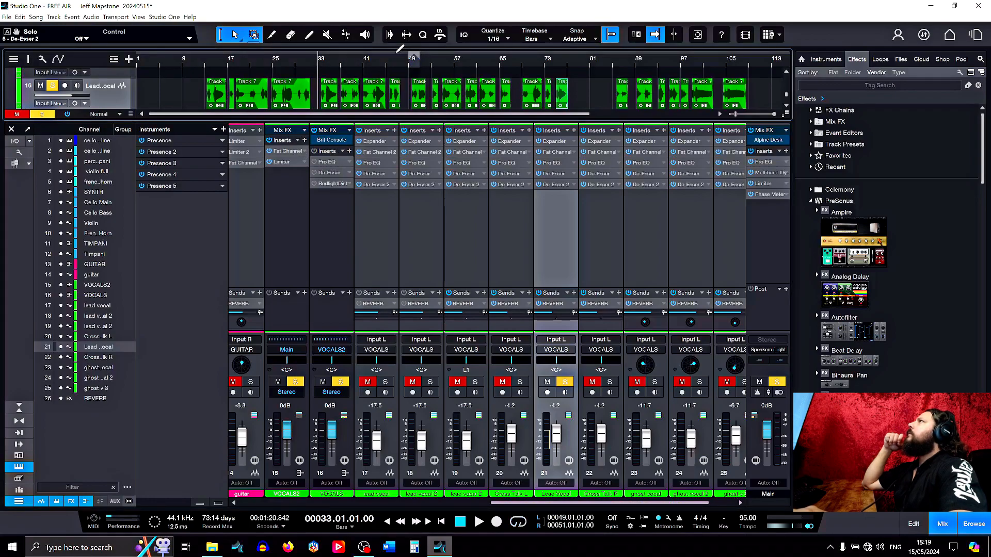
click(478, 522)
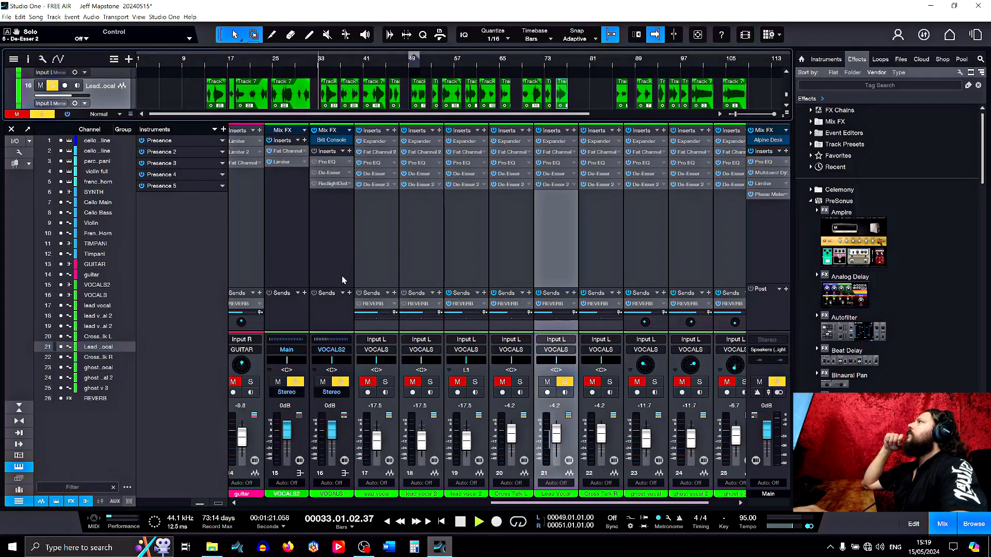
- Add the Brit Console Mix FX to the VOCALS2 bus, raise its Character and Drive, and enable Crosstalk at 100%
click(294, 132)
click(286, 157)
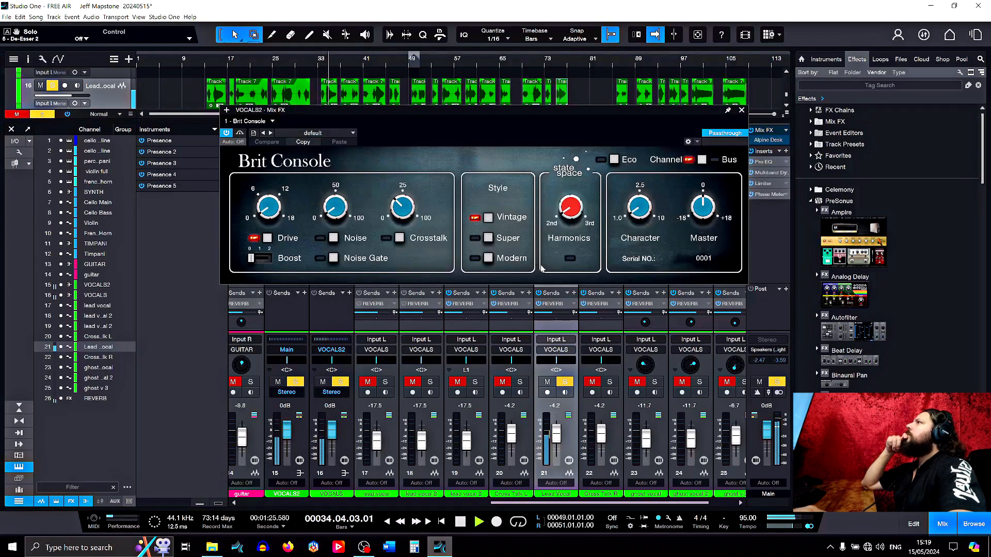
drag(639, 208, 646, 90)
drag(269, 207, 271, 147)
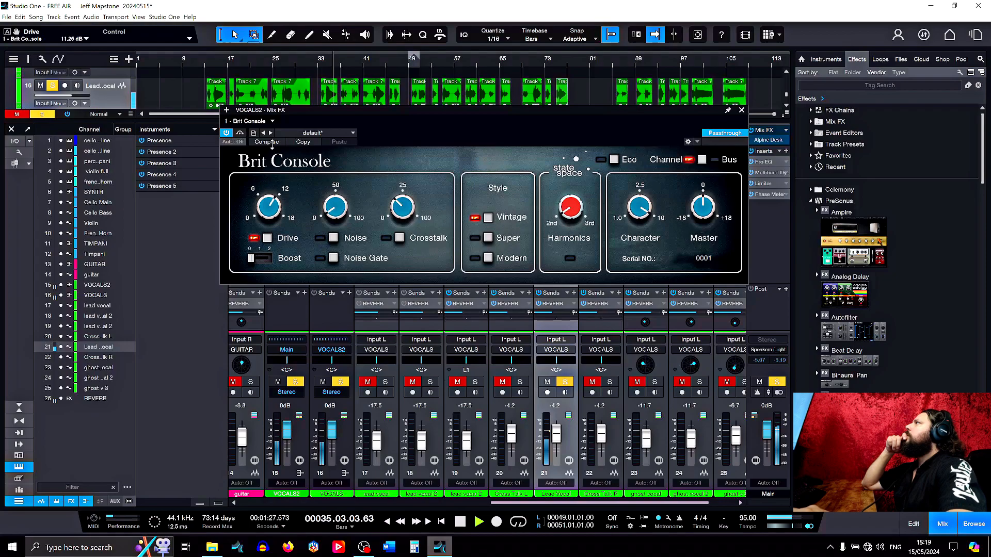
click(386, 238)
drag(405, 213, 396, 171)
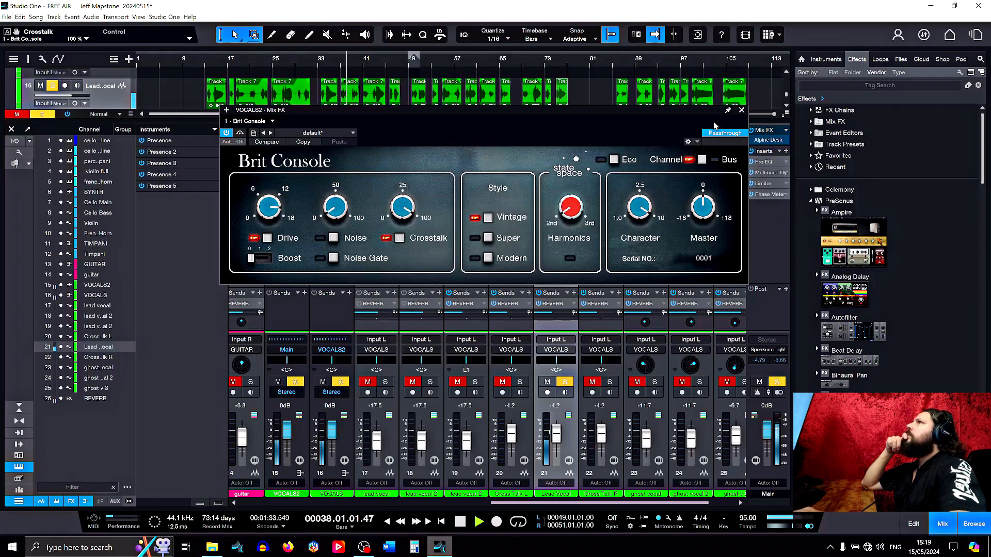
click(742, 110)
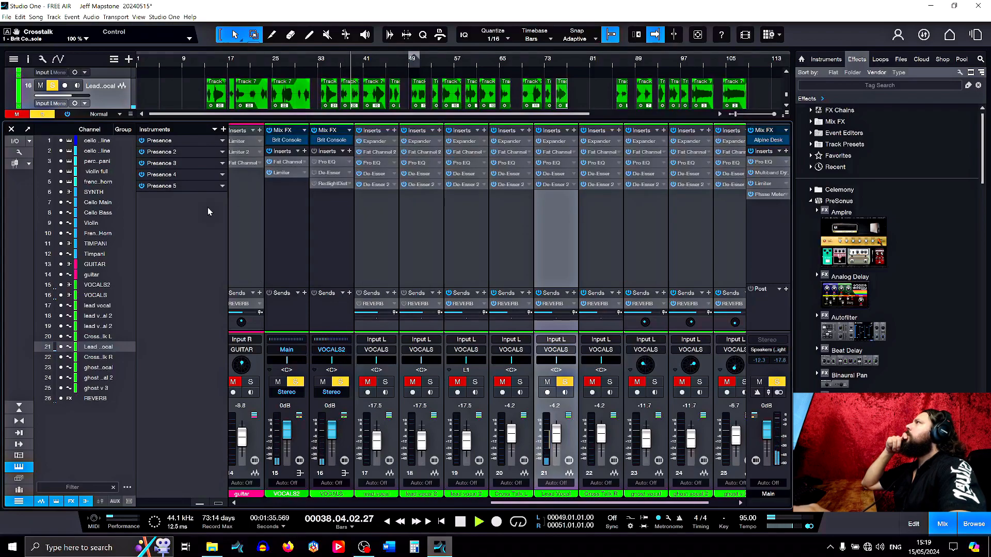
- Solo Cross Talk L and Cross Talk R with the Lead Vocal, and open Cross Talk L's Pro EQ while replaying from about bar 36
click(520, 382)
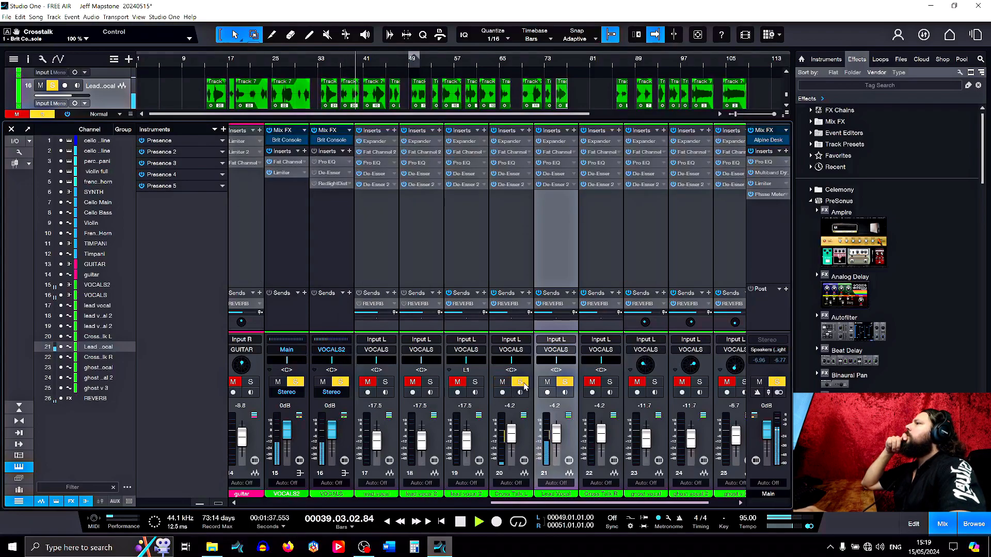
click(610, 382)
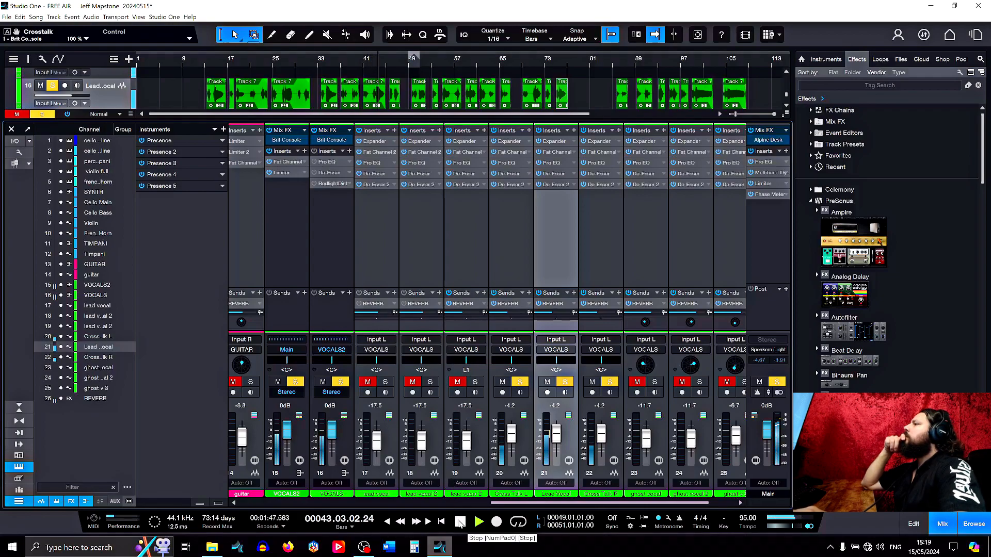
click(507, 162)
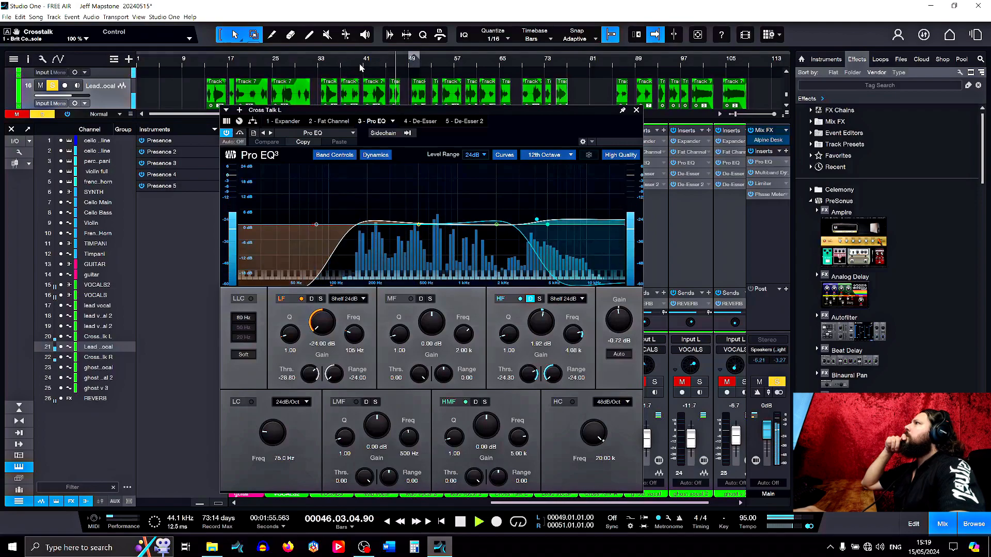
click(339, 61)
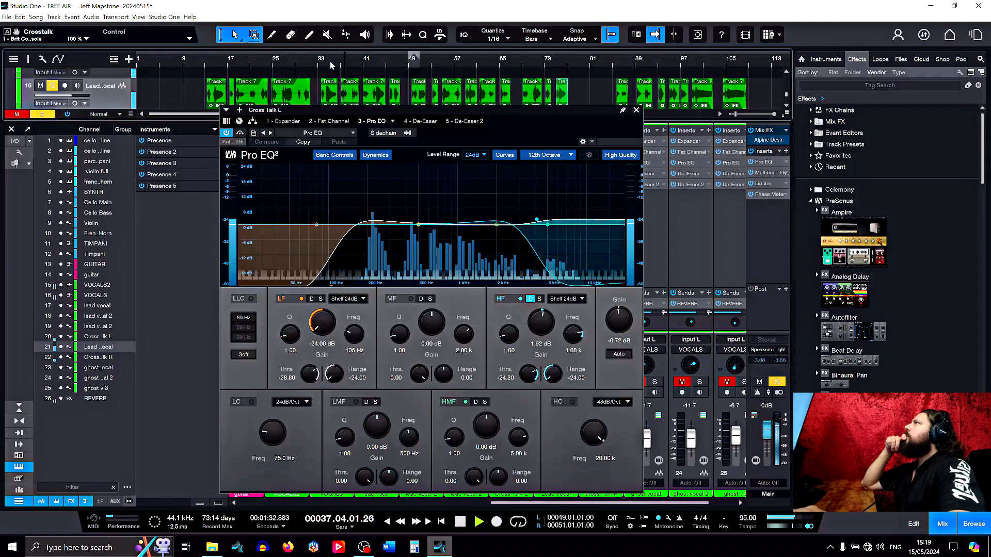
- Replay from about bar 49 and lower the HF band's dynamic threshold in Cross Talk L's Pro EQ to -44.10 dB
click(410, 61)
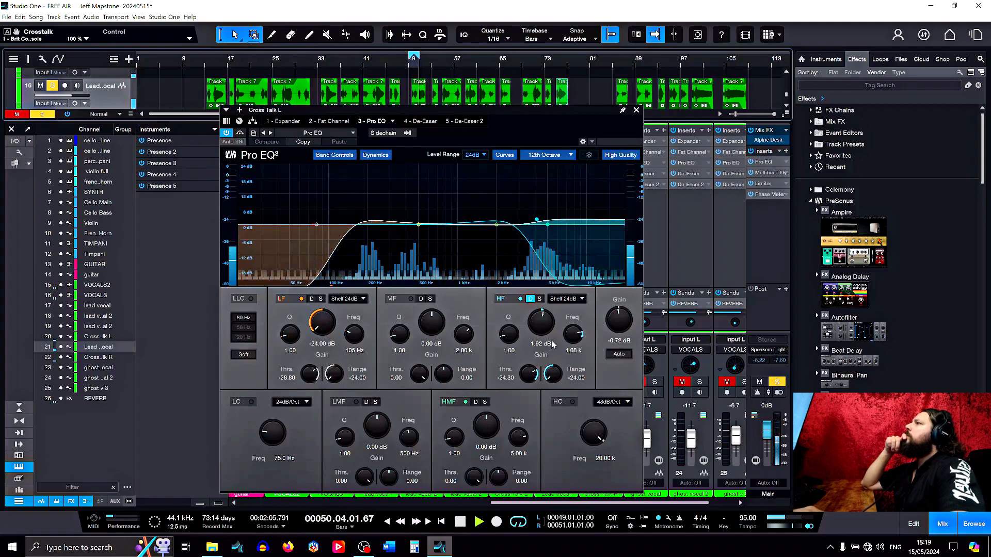
drag(529, 371, 531, 376)
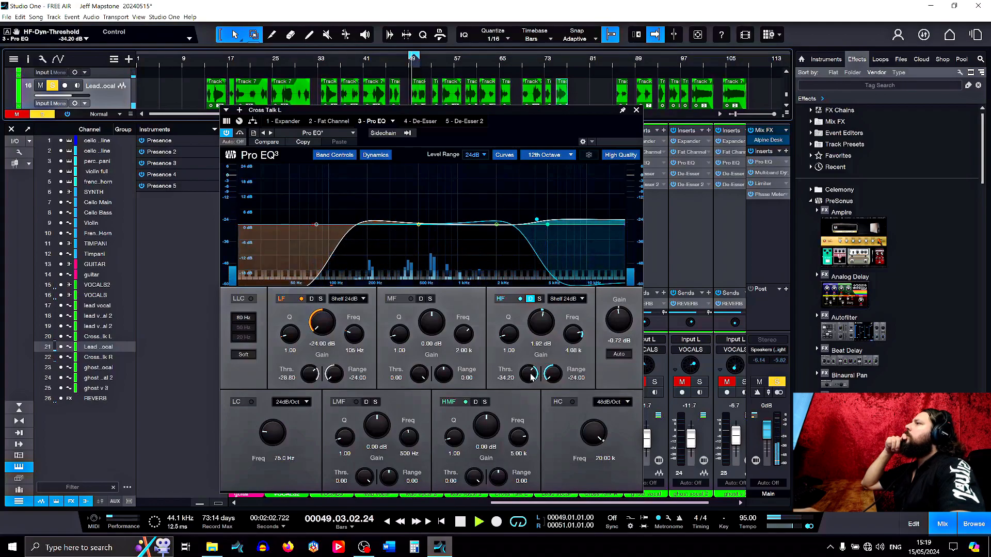
scroll(532, 377, down, 3)
scroll(532, 377, down, 4)
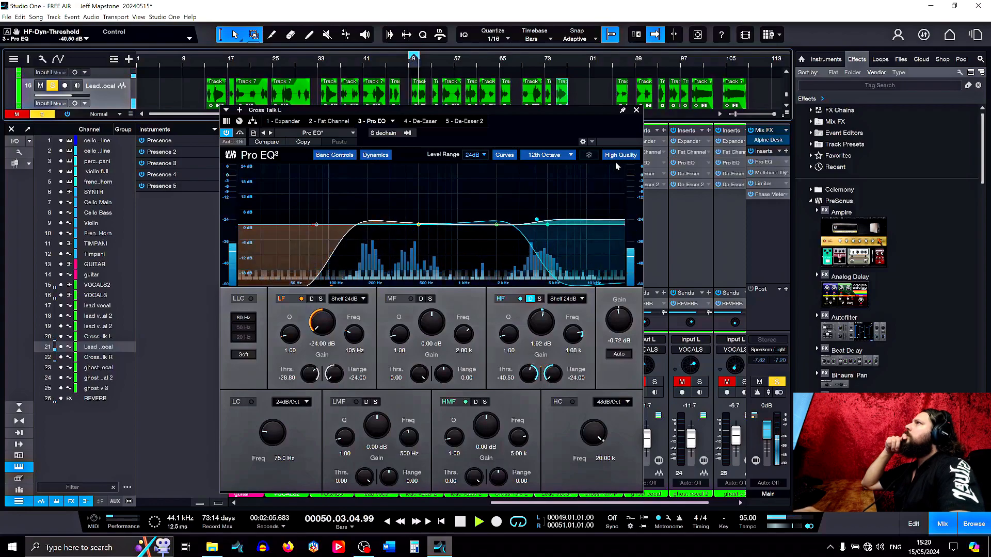
scroll(528, 377, down, 1)
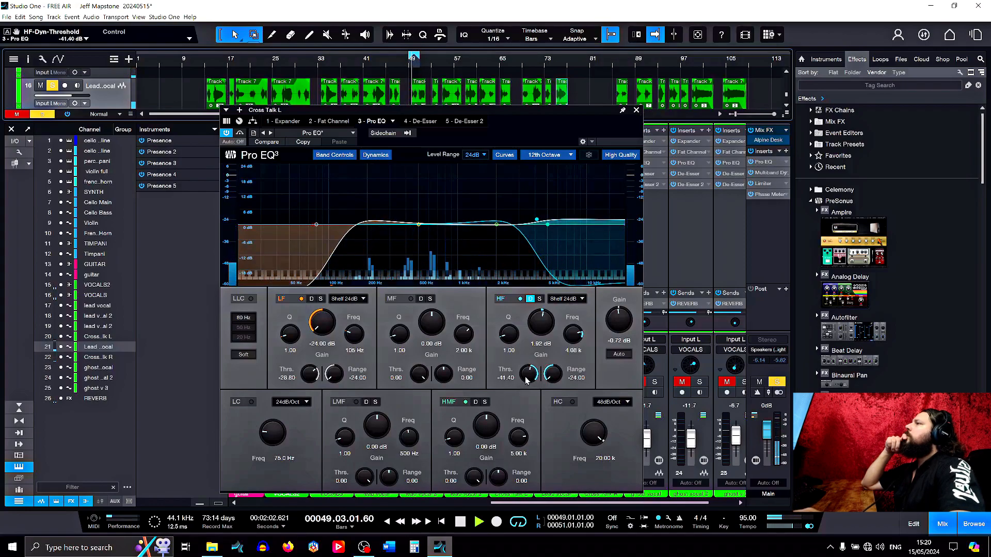
- Check Cross Talk L's De-Esser and De-Esser 2 settings and close the effect window
click(420, 120)
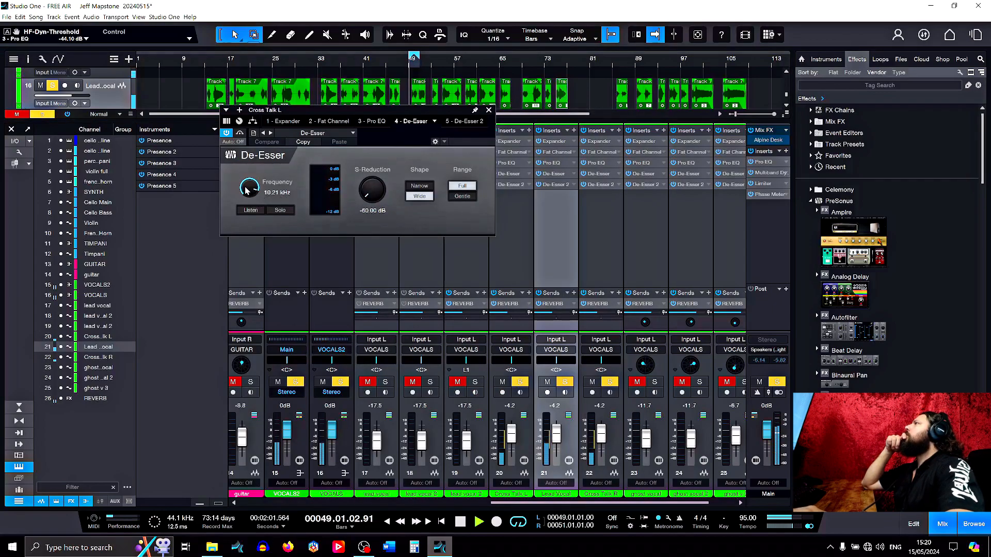
click(461, 122)
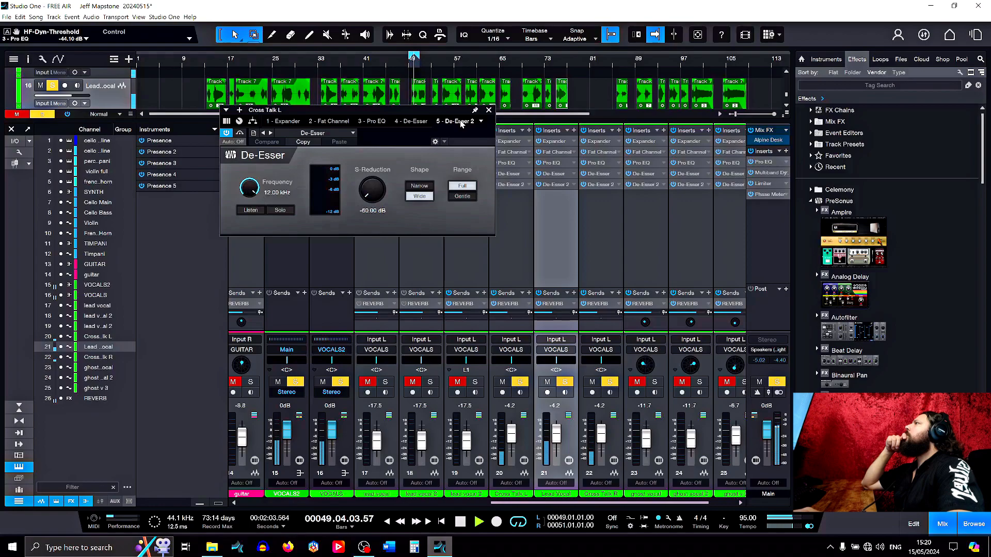
click(490, 111)
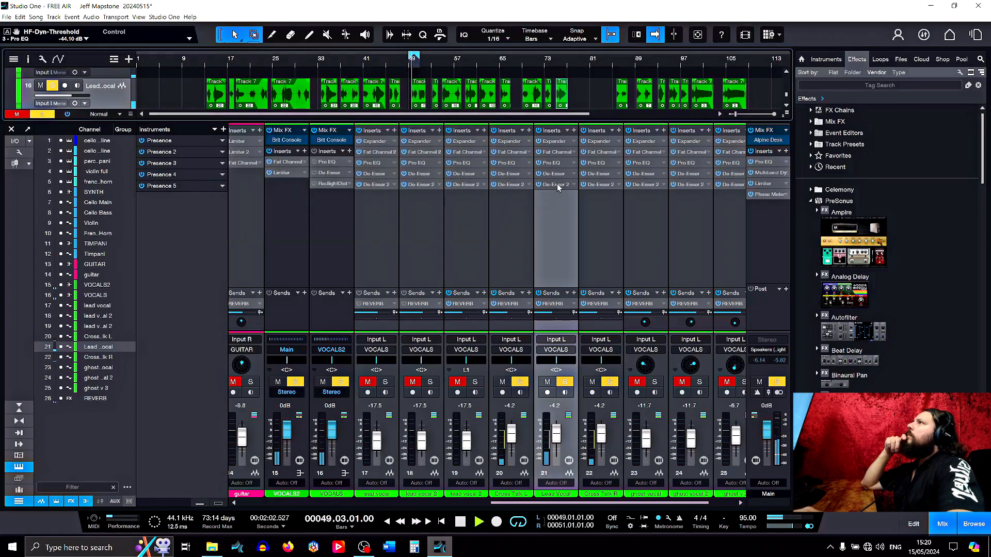
- Copy the Lead Vocal's De-Esser 2 onto Cross Talk L and lower the copy's S-Reduction to -46.20 dB
drag(556, 185, 504, 200)
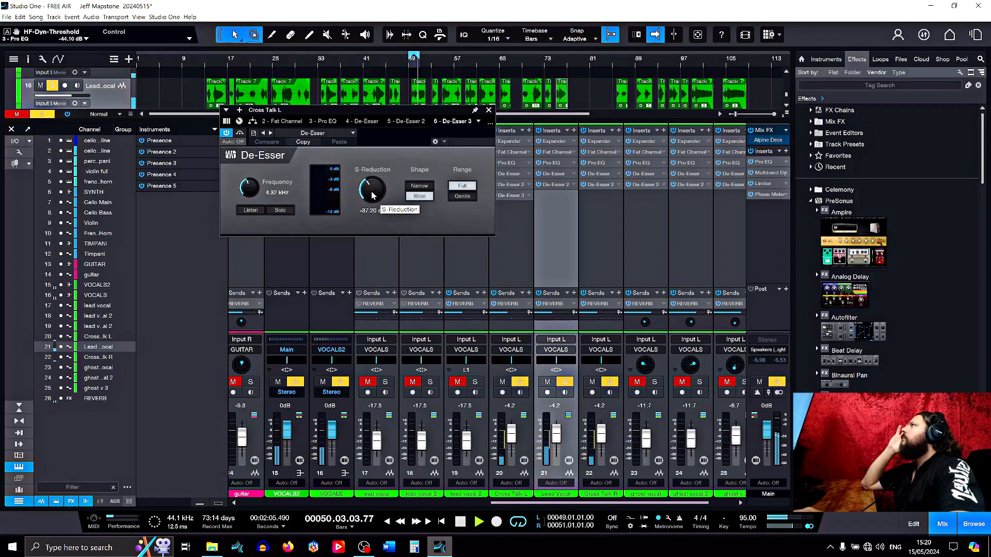
scroll(372, 195, down, 3)
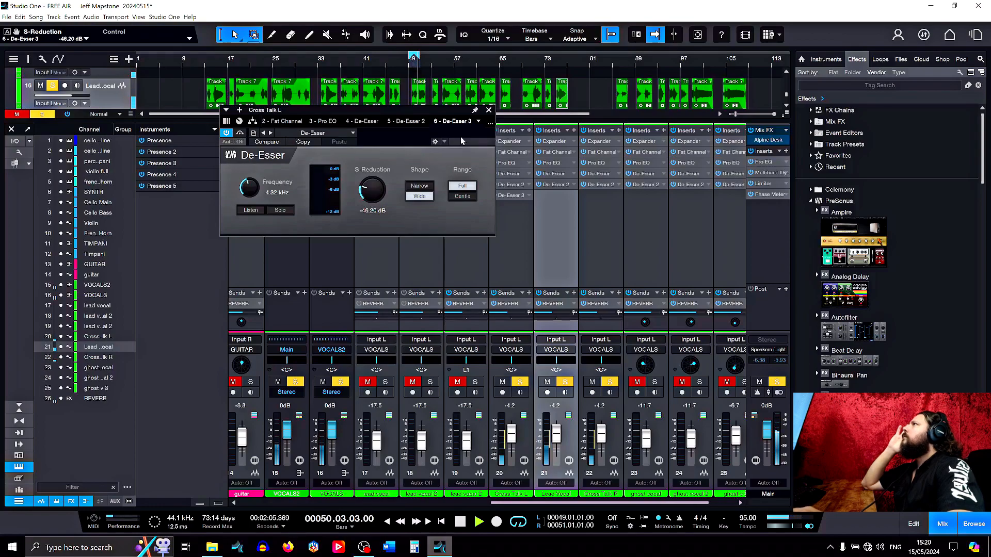
click(511, 195)
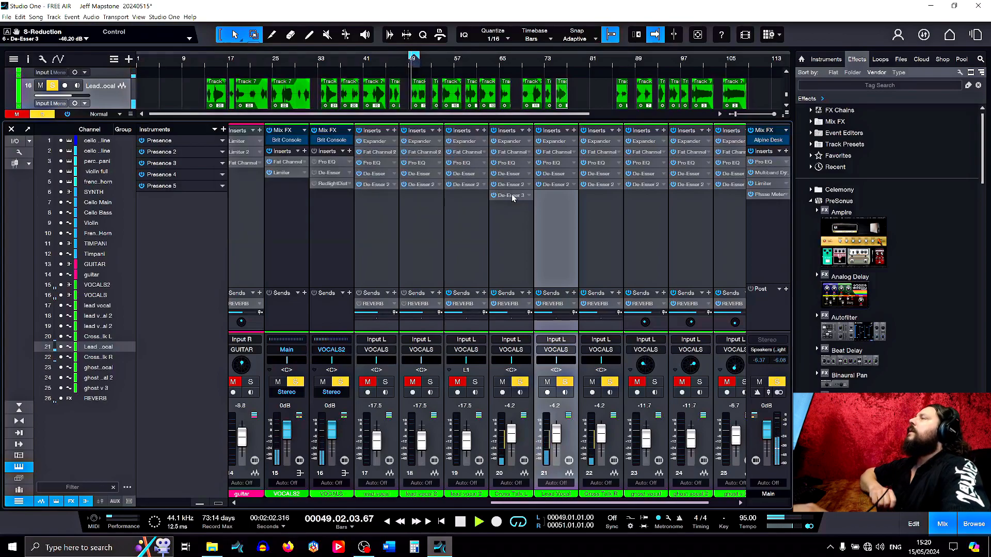
- Copy Cross Talk L's insert chain to Cross Talk R, the ghost vocals and channels 17 to 19, and solo all vocals
drag(510, 132, 733, 135)
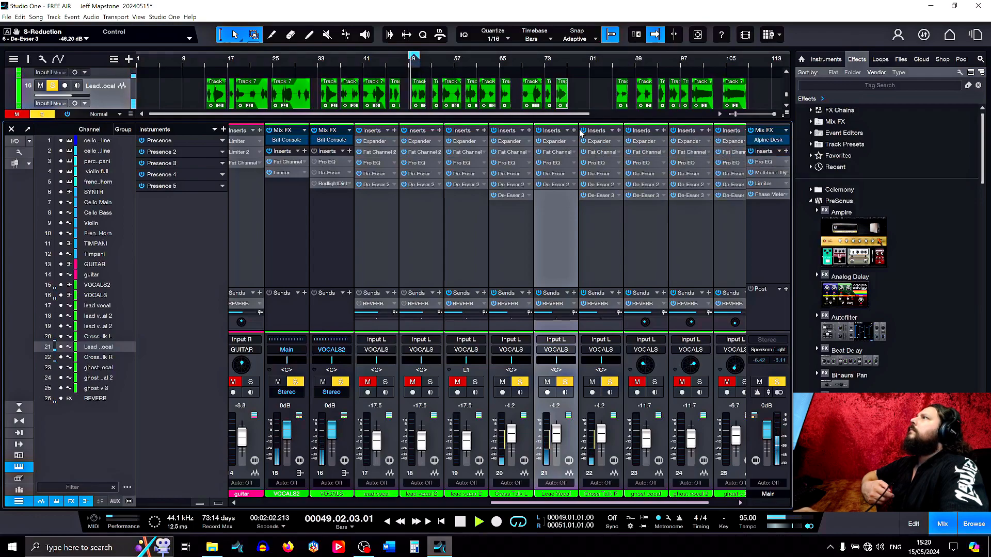
drag(511, 131, 374, 134)
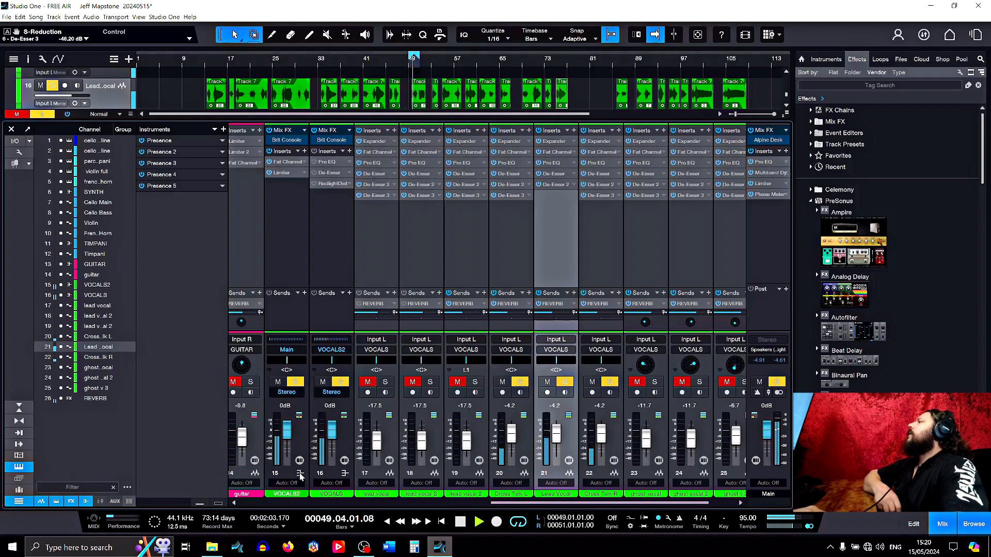
click(294, 383)
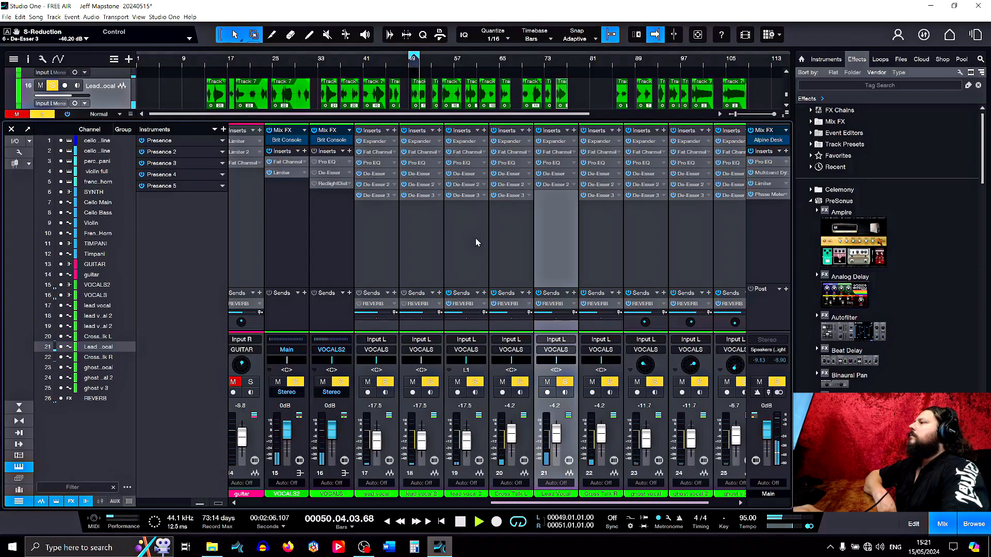
- Stop playback, select the three lead vocal channels 17 to 19 together, and set channel 19's volume to -4.2 dB
click(461, 523)
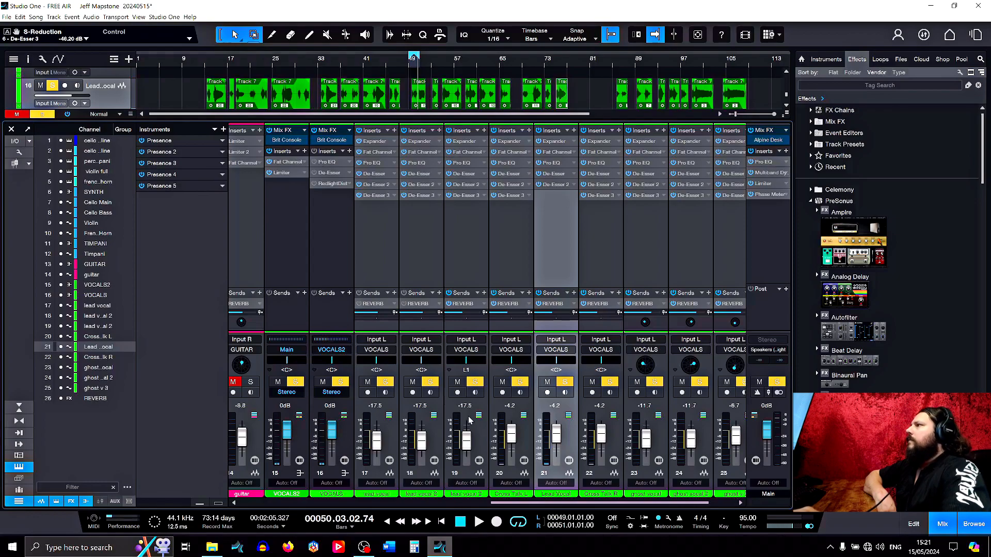
click(474, 435)
click(377, 439)
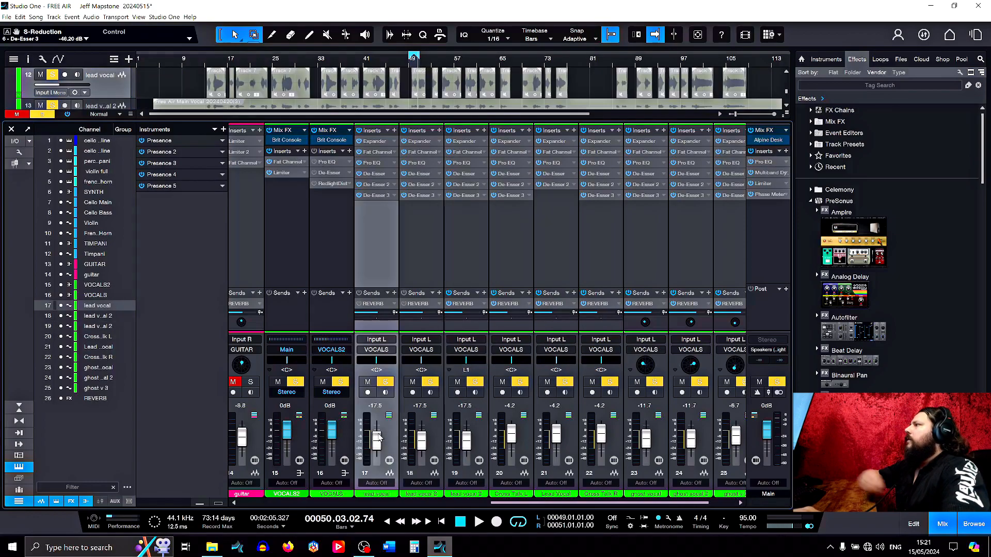
drag(373, 444, 377, 443)
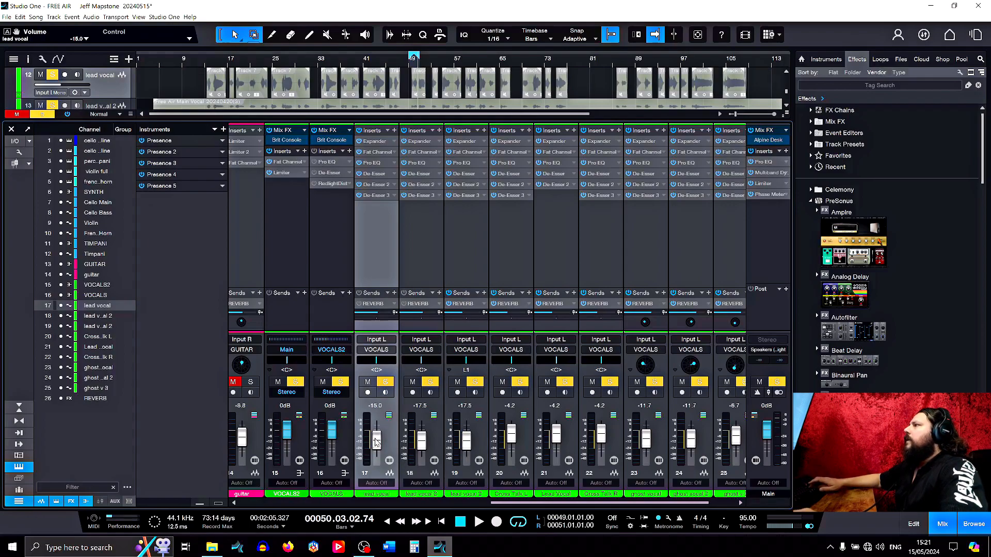
shift+click(473, 429)
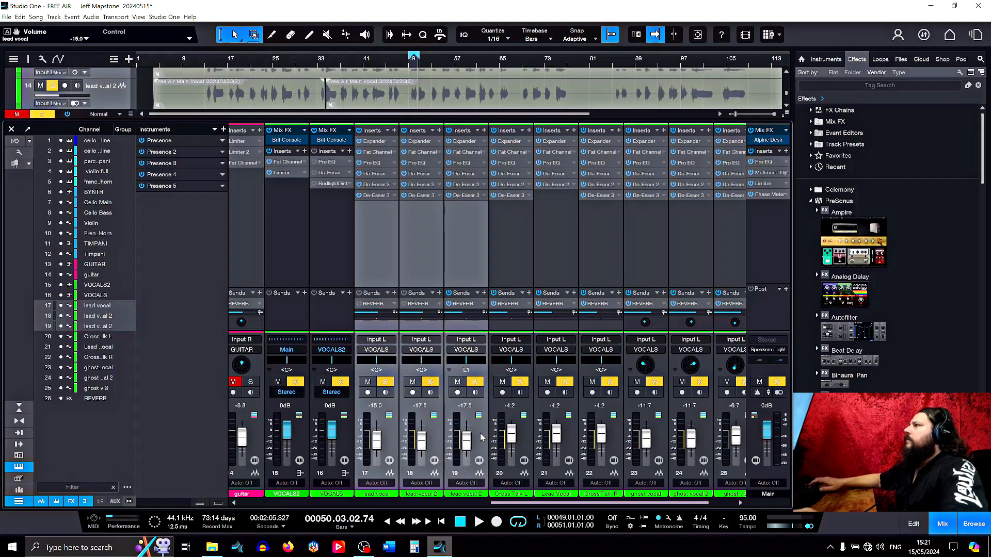
click(466, 406)
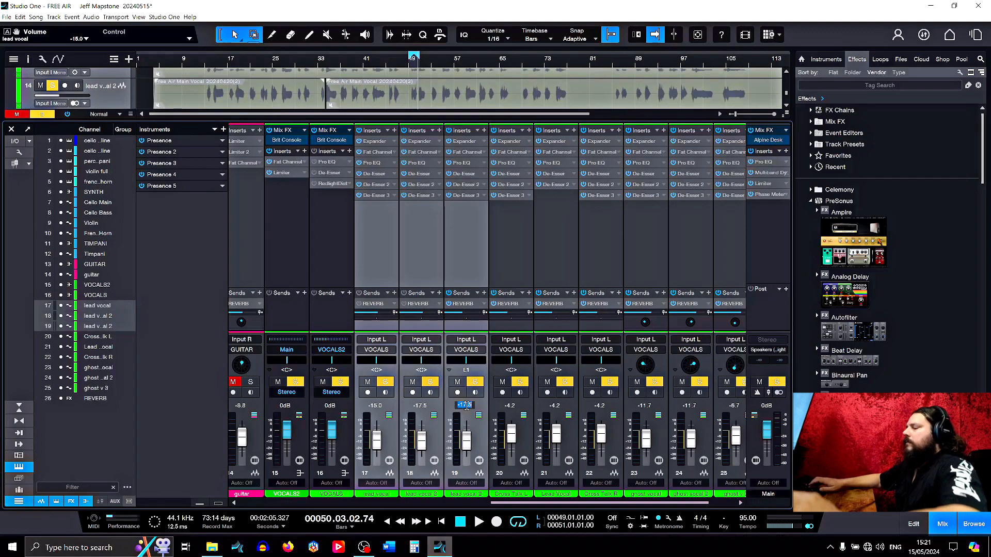
text(-4.2)
key(Return)
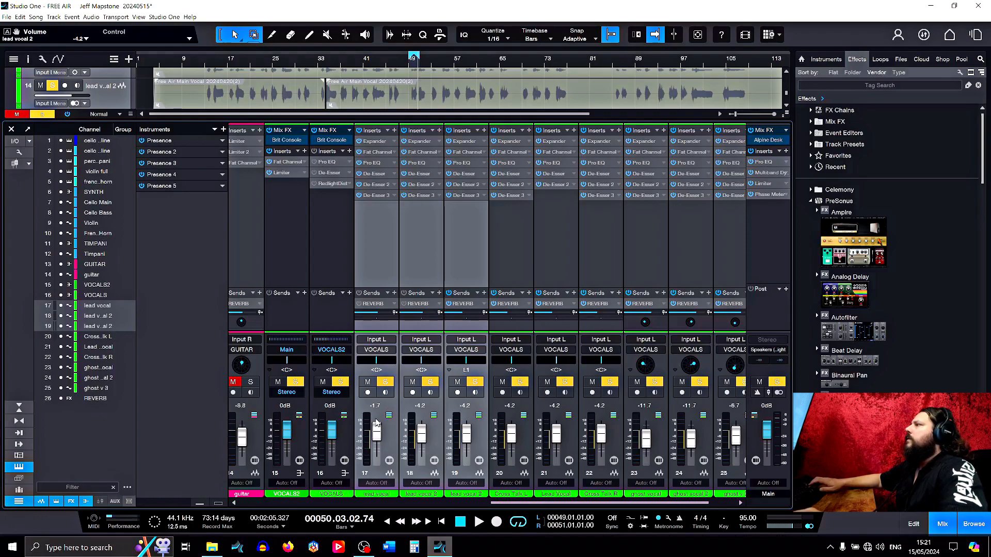
- Bring lead vocal channel 17 alone to -4.2 dB and resume playback
click(388, 407)
drag(377, 428, 375, 433)
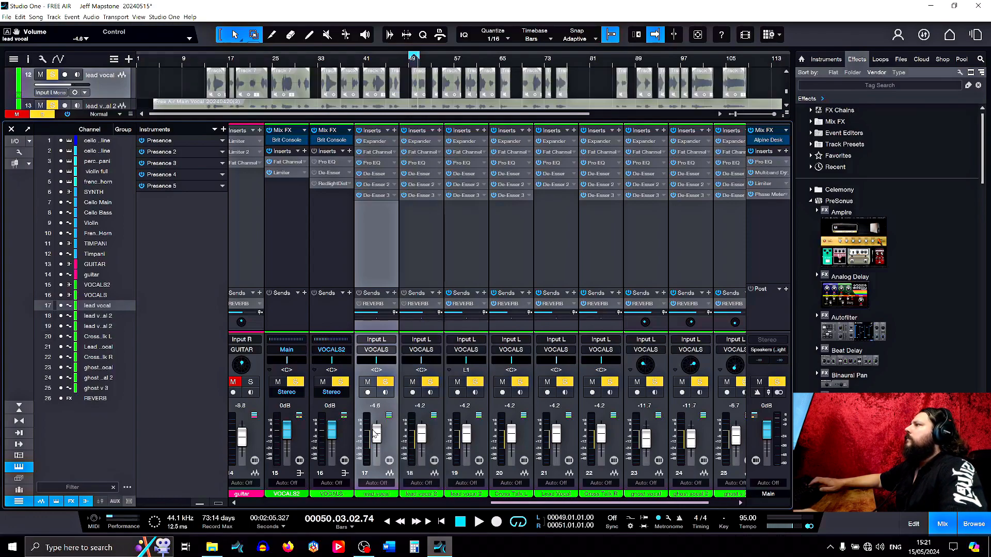
scroll(373, 439, down, 1)
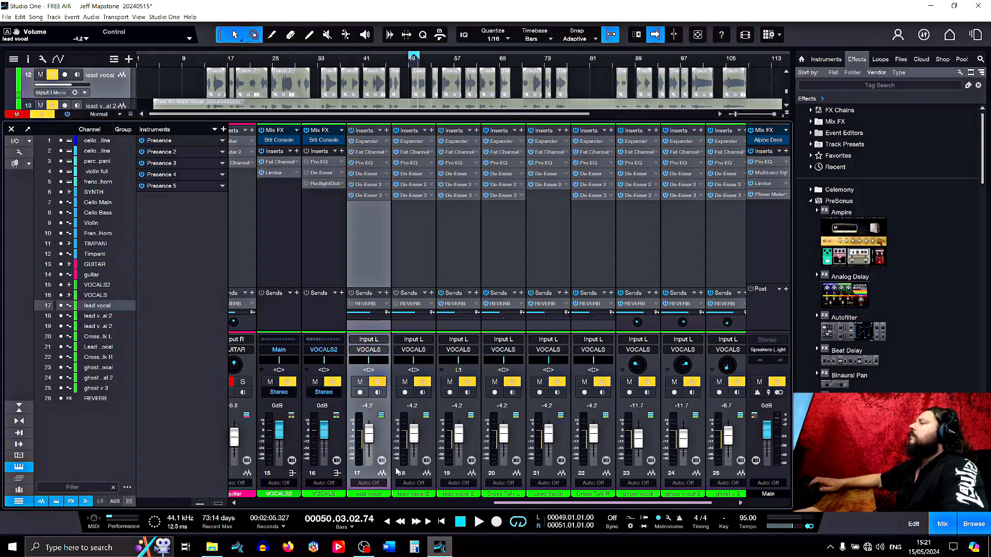
click(474, 523)
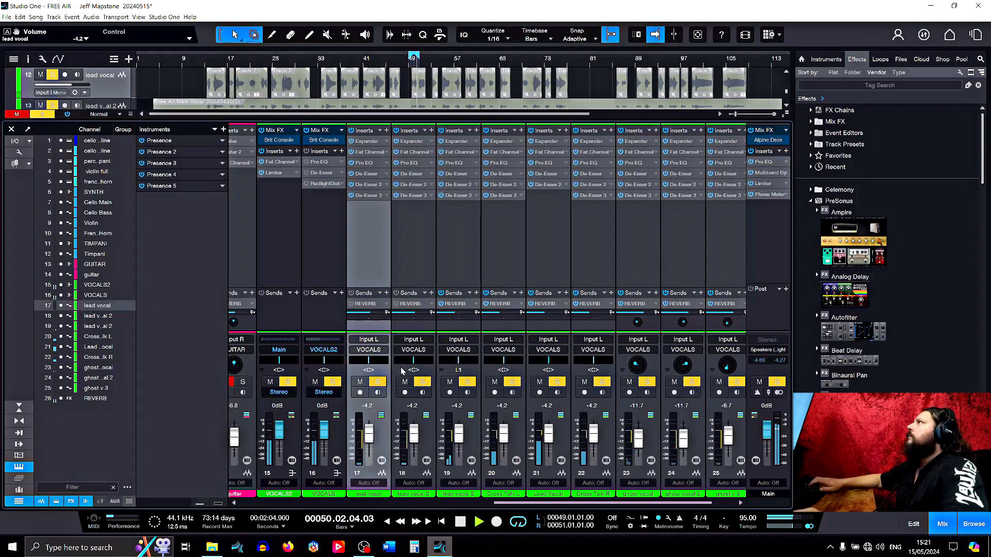
- Set Crosstalk to 100% in the VOCALS bus's Brit Console, check its Drive, and close it
click(318, 140)
drag(433, 242, 440, 197)
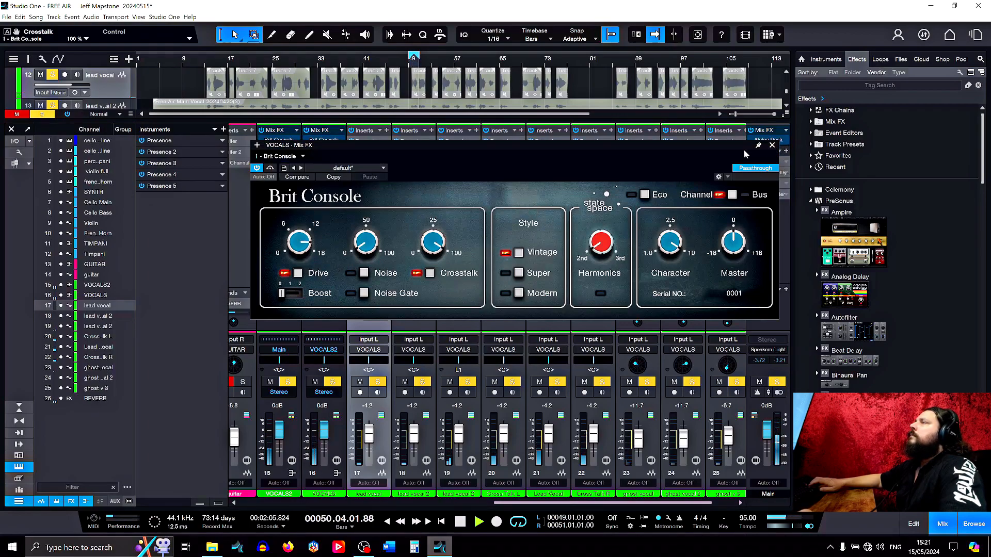
click(292, 249)
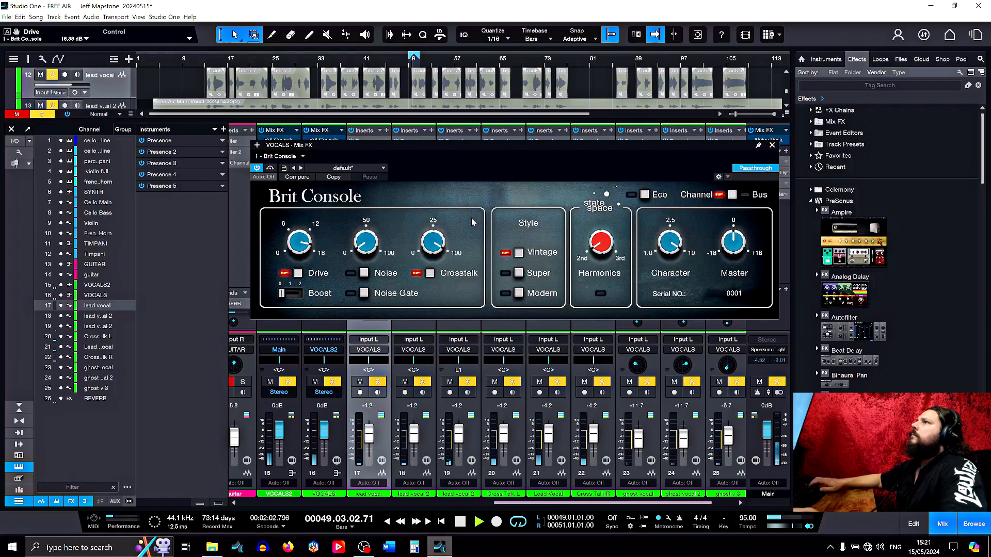
click(773, 145)
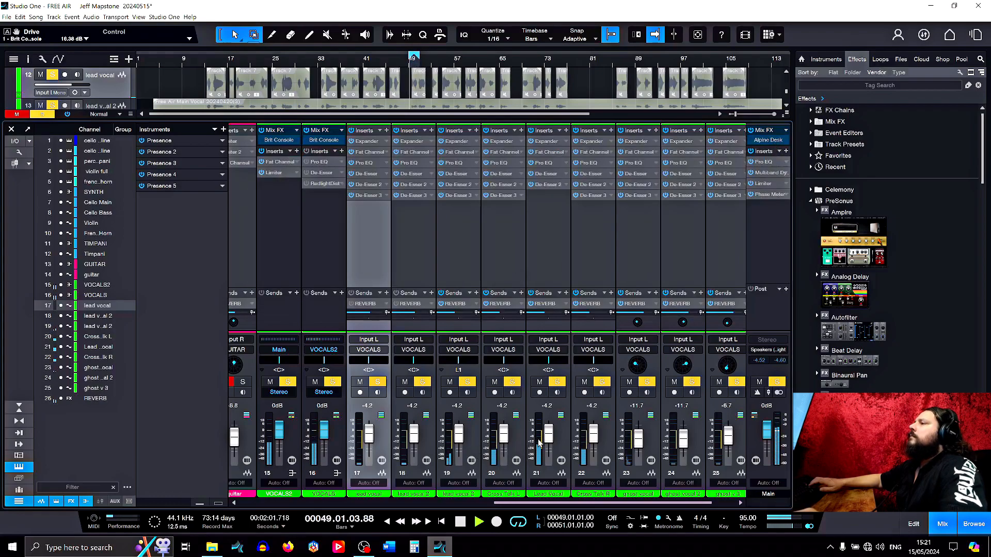
- Try the Lead Vocal's volume at -2.9 dB, return it to -4.2 dB, and play the unsoloed mix from about bar 13
drag(549, 437, 549, 437)
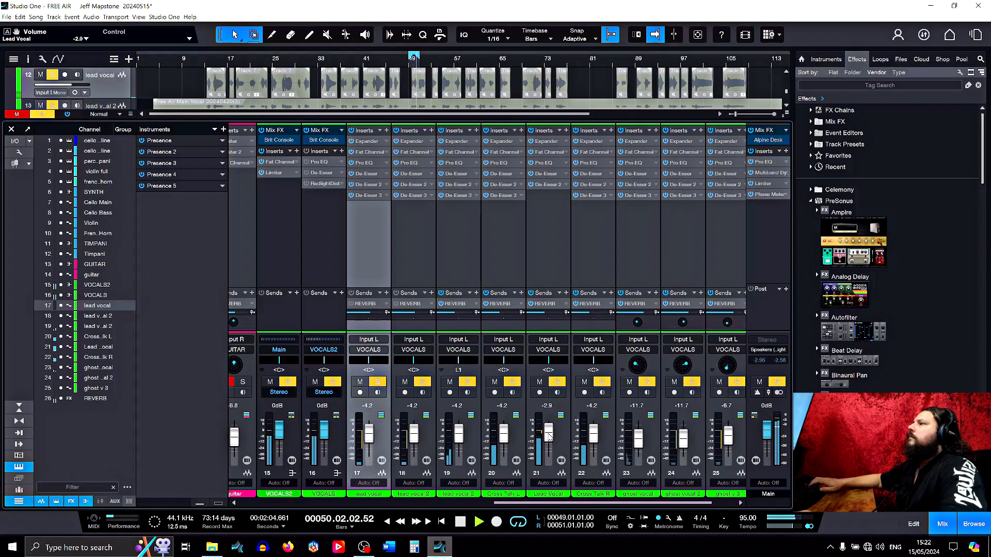
drag(549, 438, 550, 440)
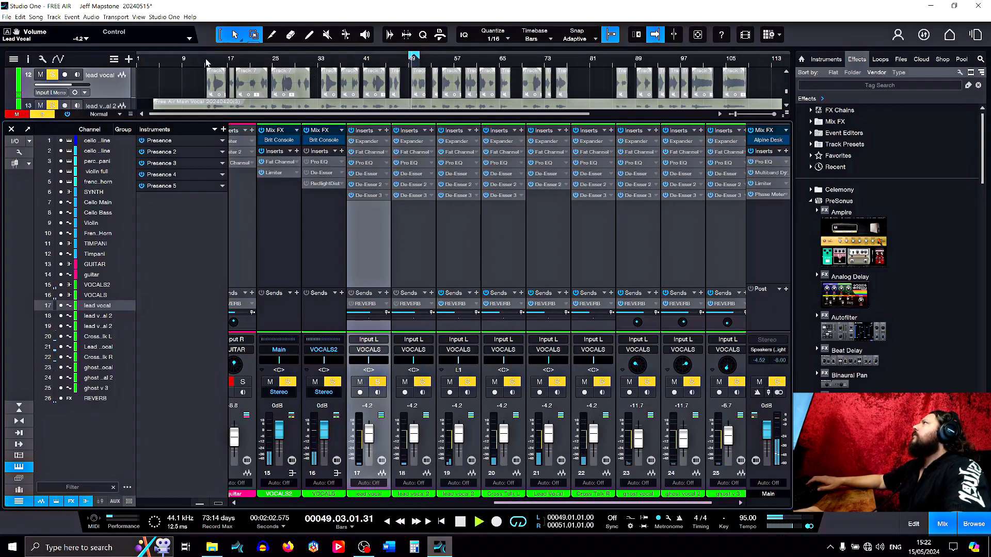
click(206, 63)
key(shift+s)
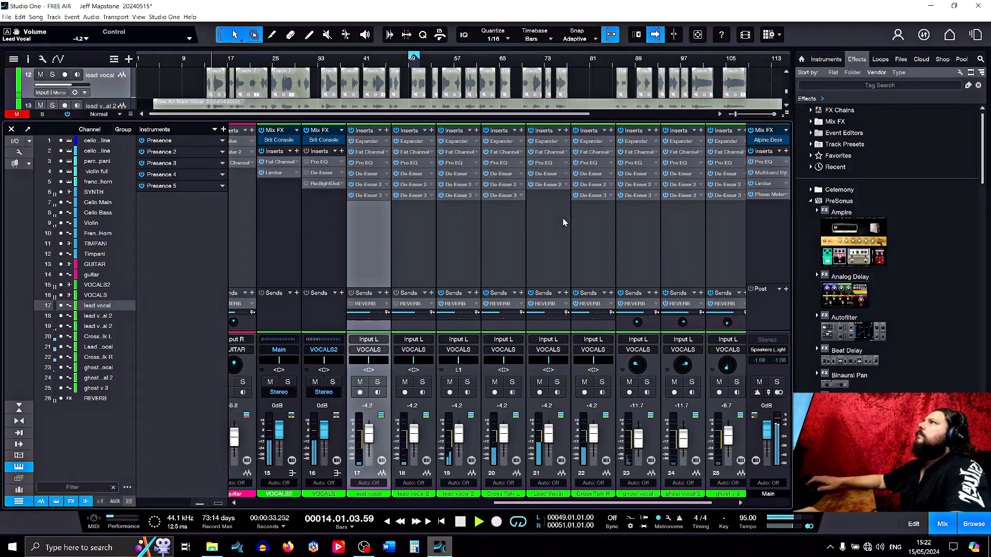
- Raise the Lead Vocal's Fat Channel compressor gain to 14.02 dB and close the effect window
click(548, 154)
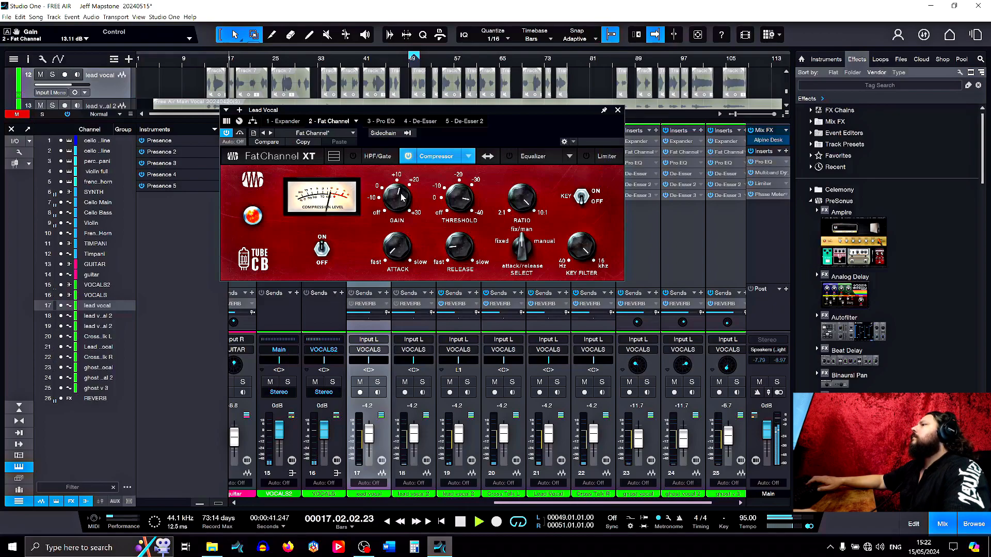
scroll(403, 197, up, 2)
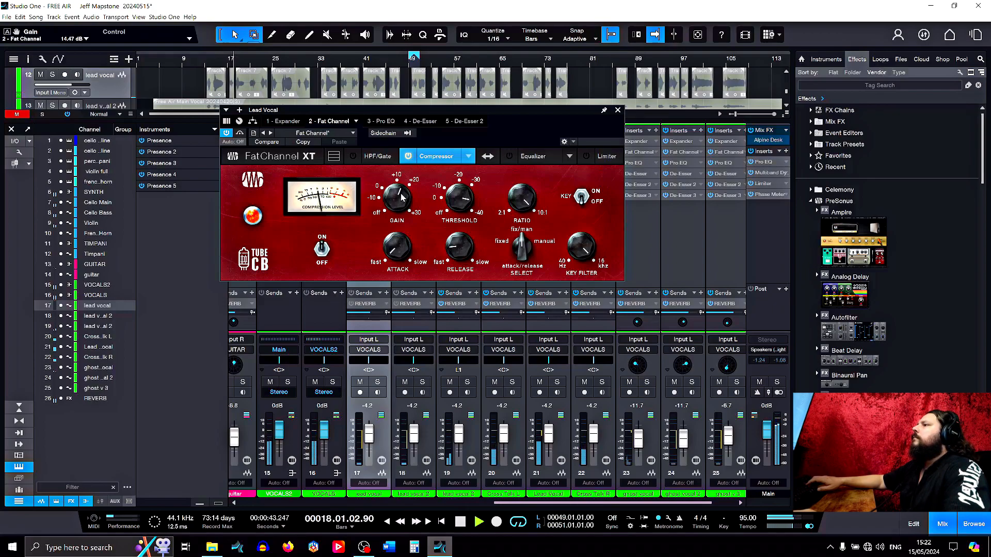
scroll(403, 198, down, 1)
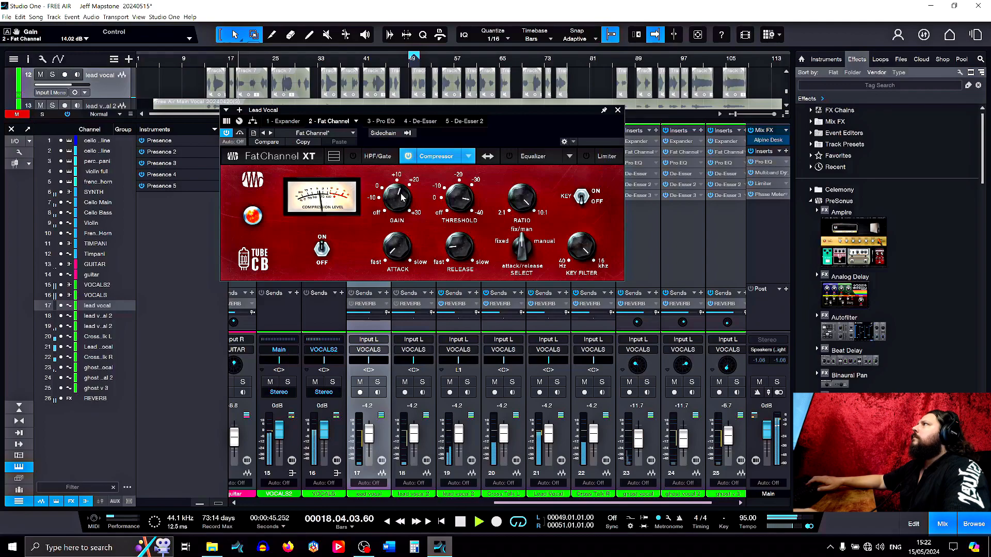
click(618, 111)
- Lower Cello Main, Cello Bass, Violin, French Horn, Timpani and guitar together, bringing the guitar channel's volume to -16.7 dB
drag(535, 502, 374, 506)
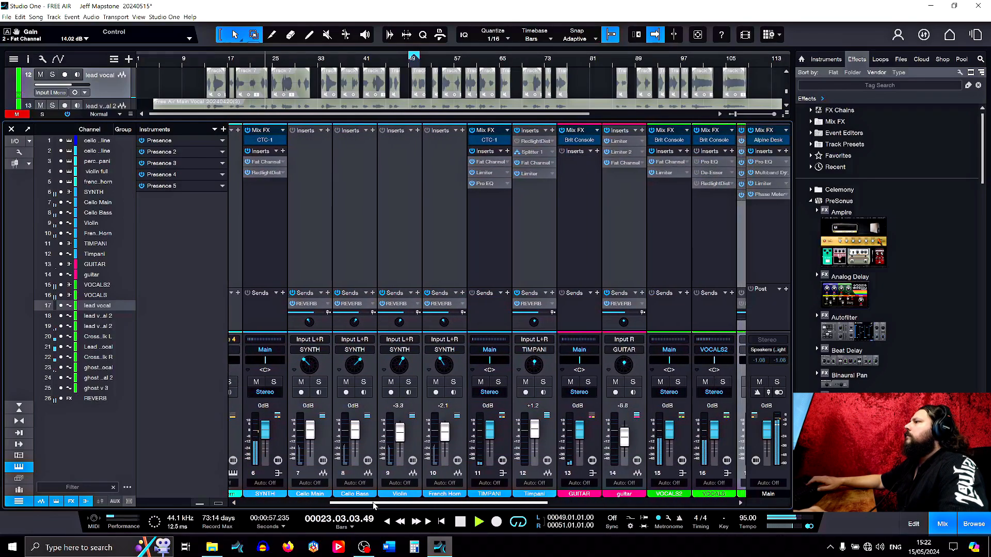
click(329, 440)
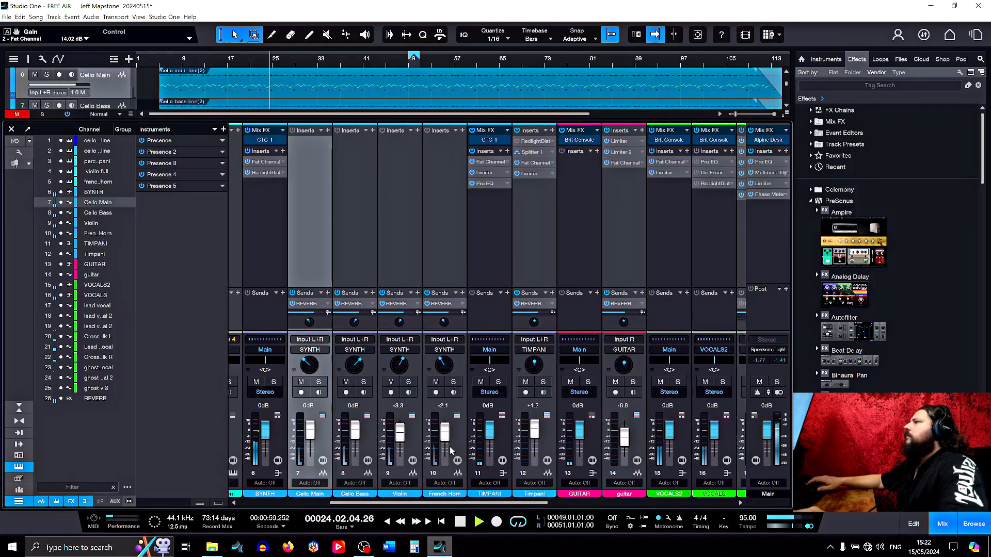
shift+click(461, 444)
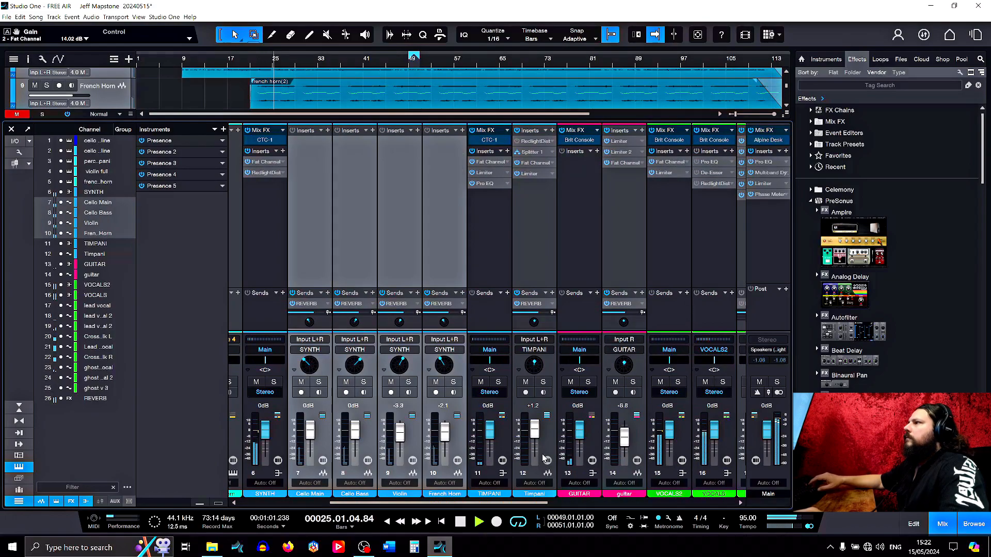
click(550, 441)
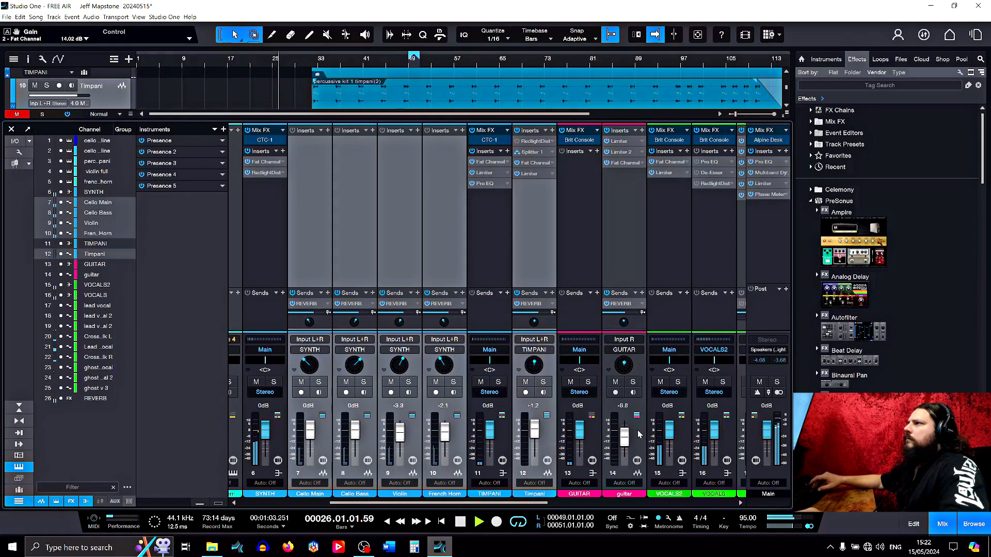
click(639, 438)
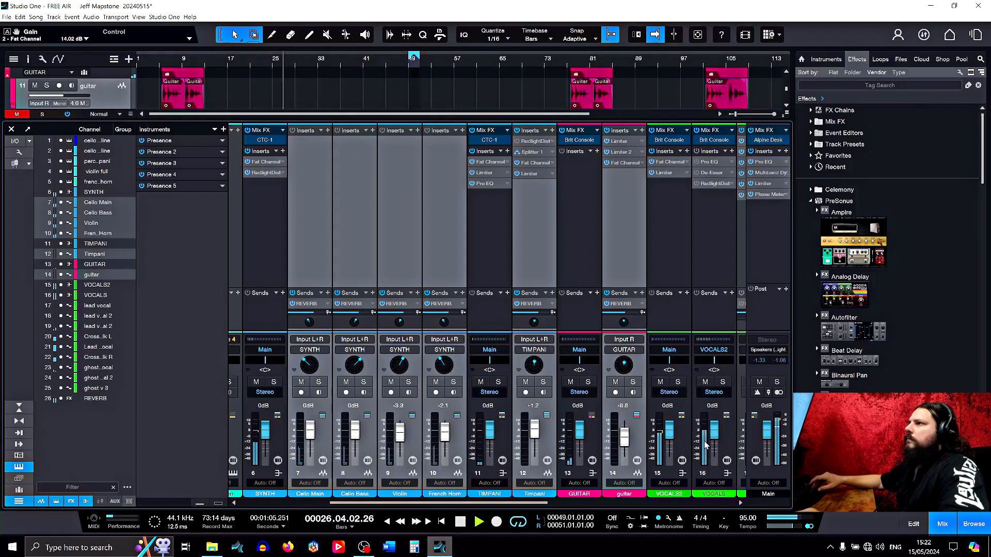
drag(626, 434, 627, 439)
drag(492, 504, 521, 505)
drag(572, 437, 573, 443)
drag(510, 504, 651, 495)
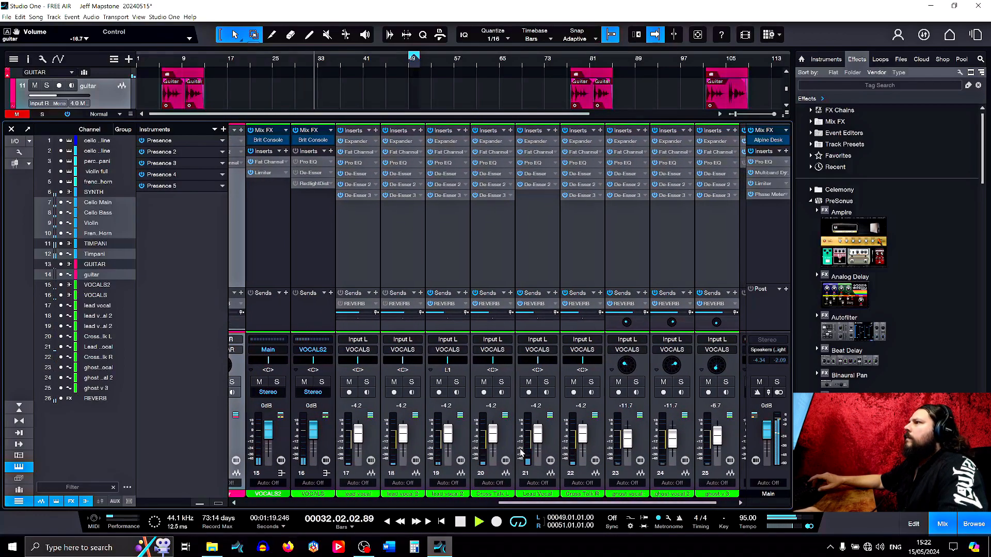
- Set the Fat Channel compressor gain on both Cross Talk L and Lead Vocal to 10.25 dB, checking from bar 33, and stop playback
click(490, 152)
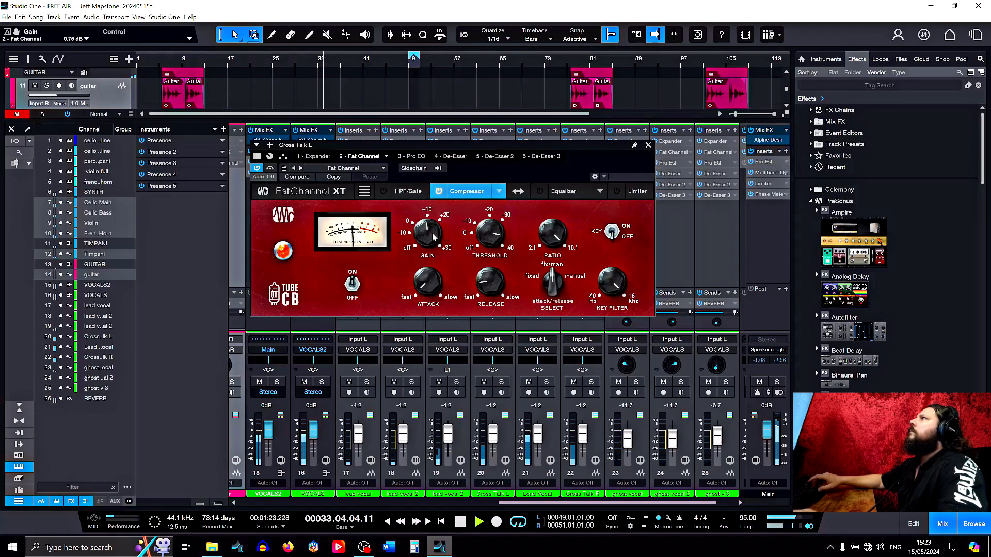
click(649, 145)
click(549, 436)
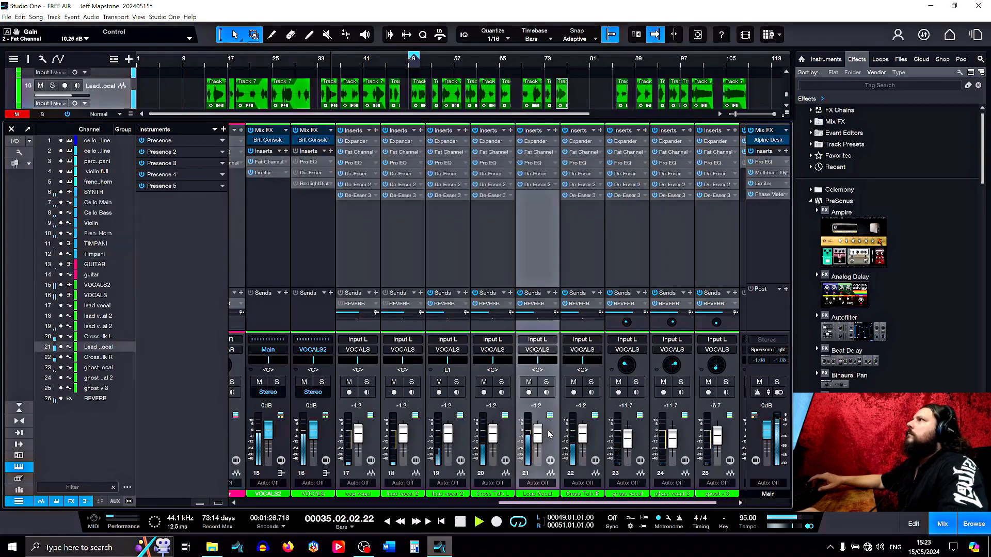
click(537, 152)
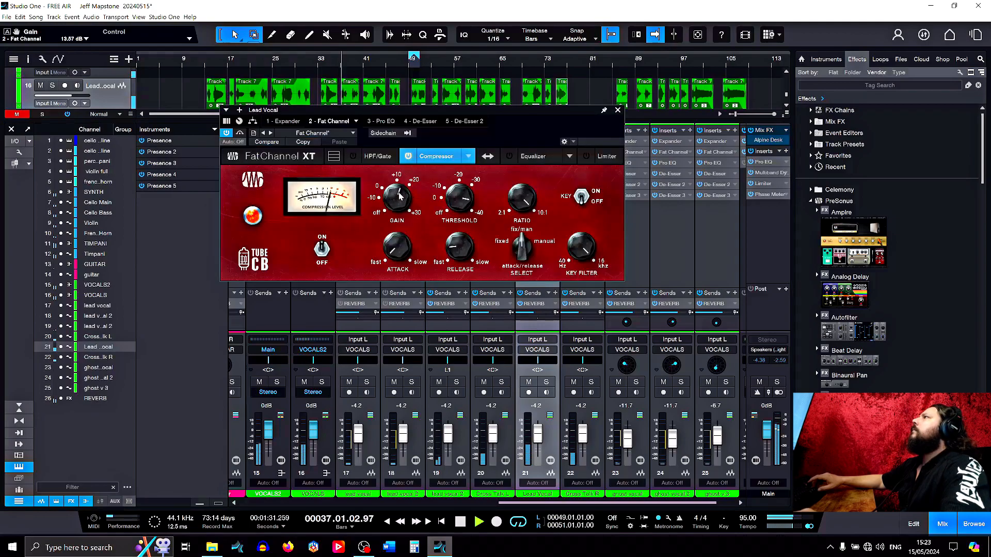
click(318, 61)
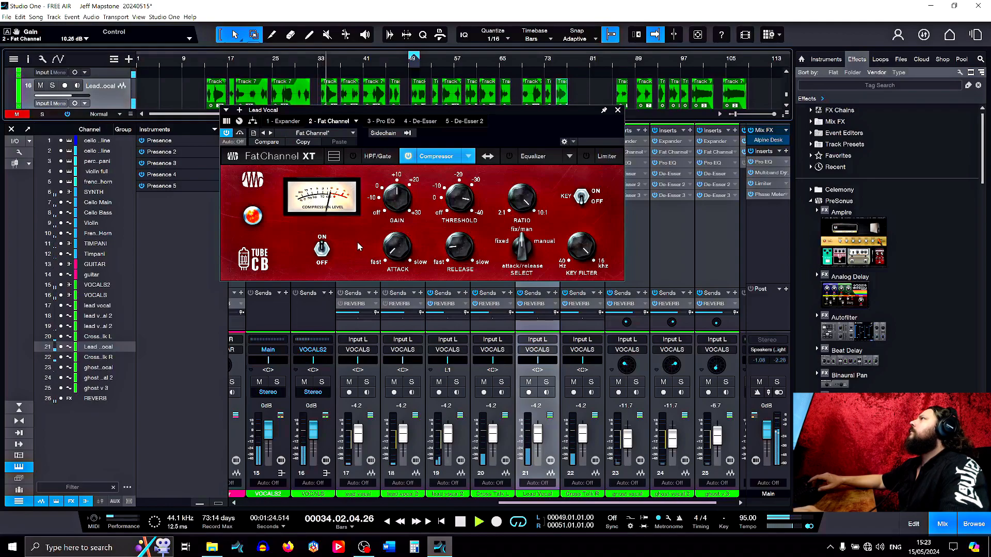
click(619, 111)
click(459, 524)
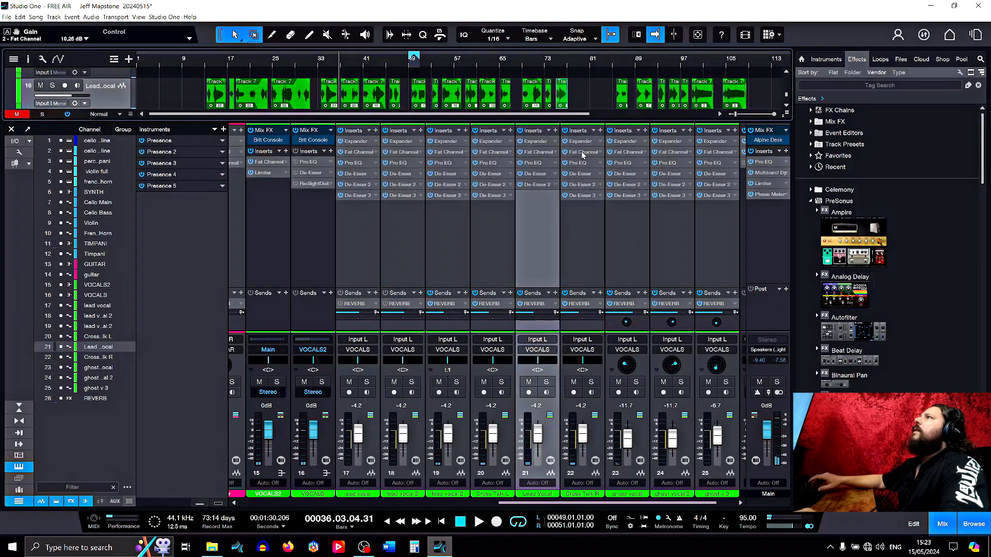
- Copy Cross Talk R's Fat Channel onto Lead Vocal after its existing one and switch the copy's compressor model to Brit Comp
drag(583, 154, 537, 162)
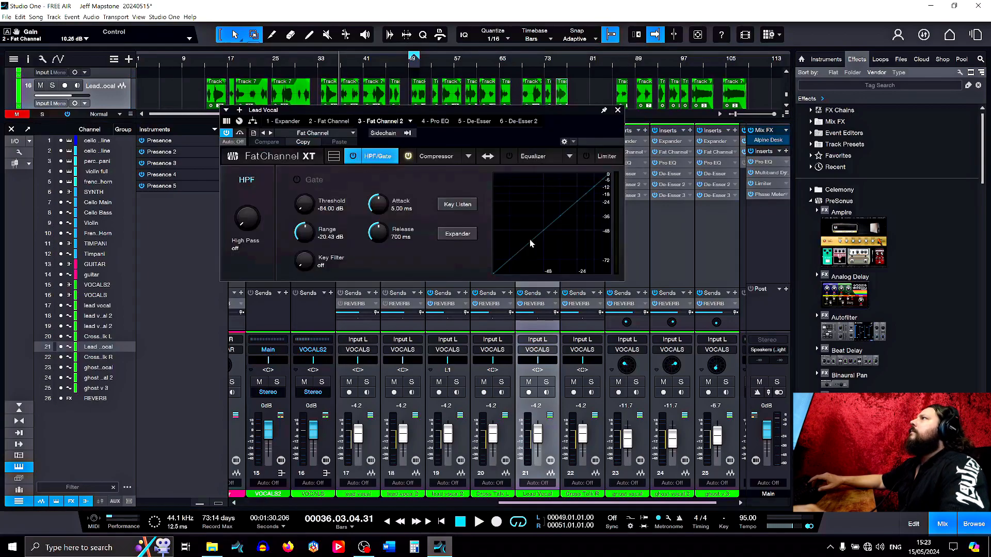
click(442, 158)
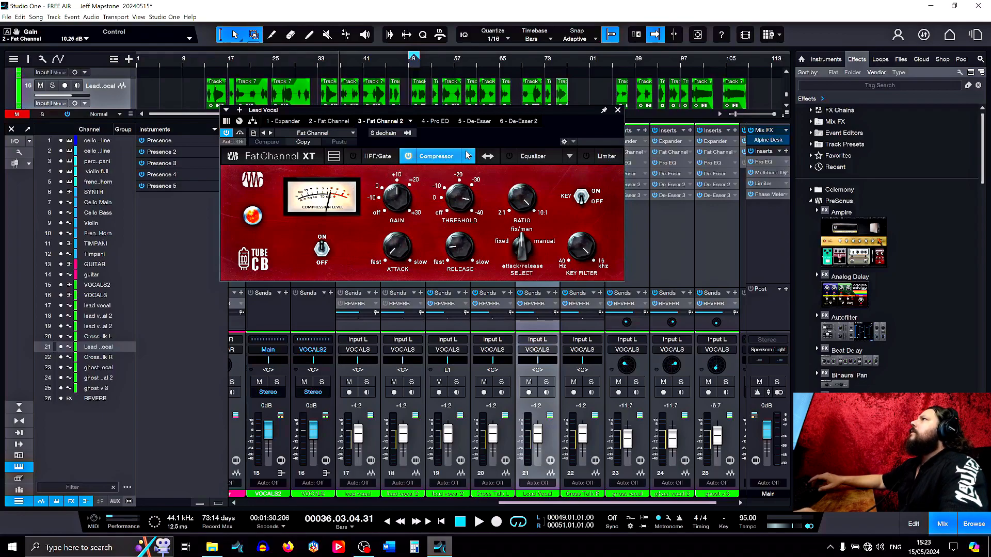
click(467, 155)
scroll(495, 207, up, 1)
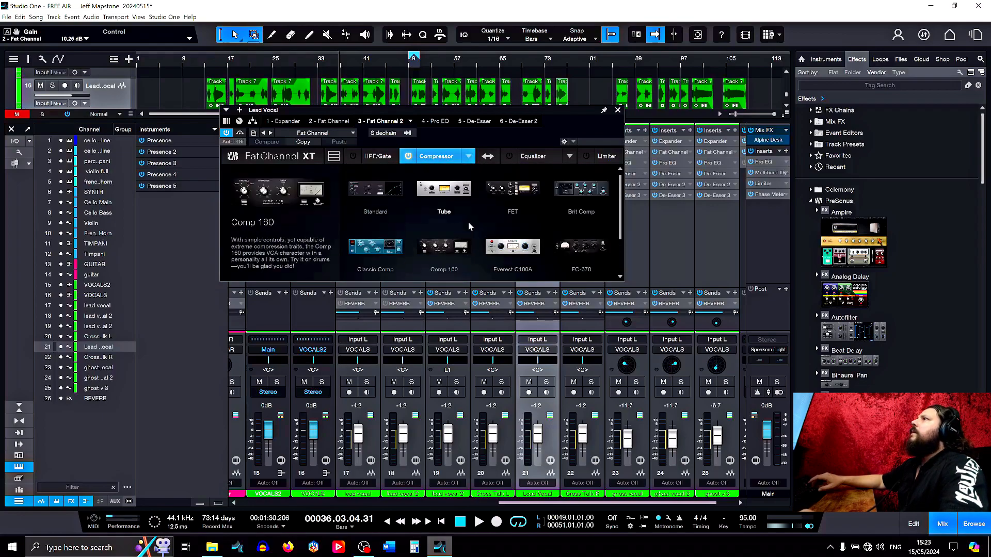
click(589, 194)
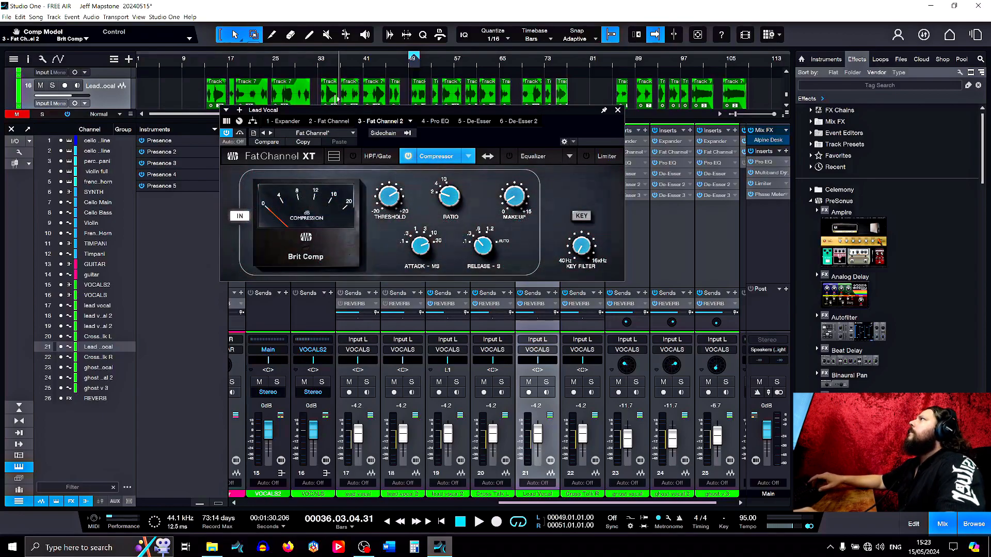
- Loop bars 33 to 37 and set the Brit Comp's attack to 0.1 ms, release to 0.6 s and threshold to -0.40 dB
drag(320, 52, 343, 50)
click(479, 522)
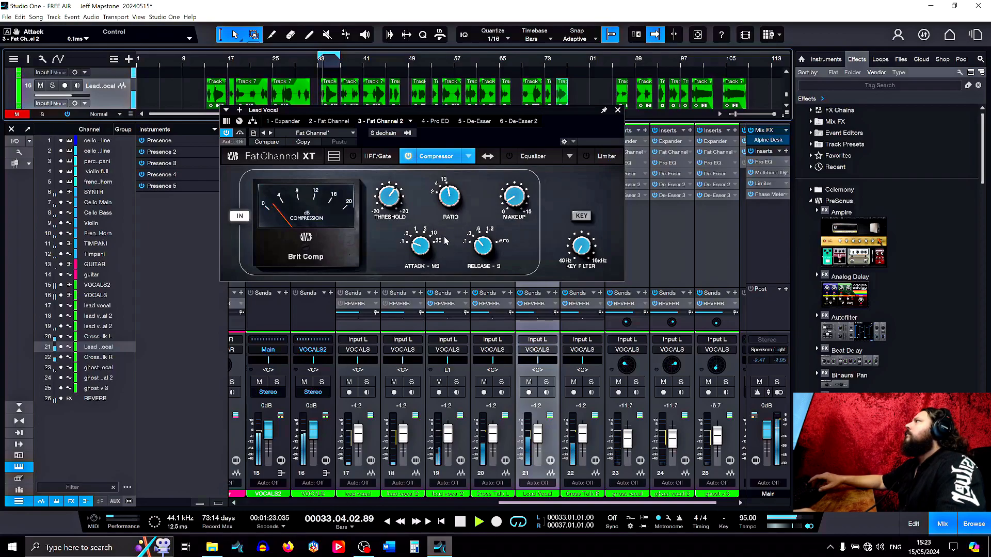
ctrl+click(391, 200)
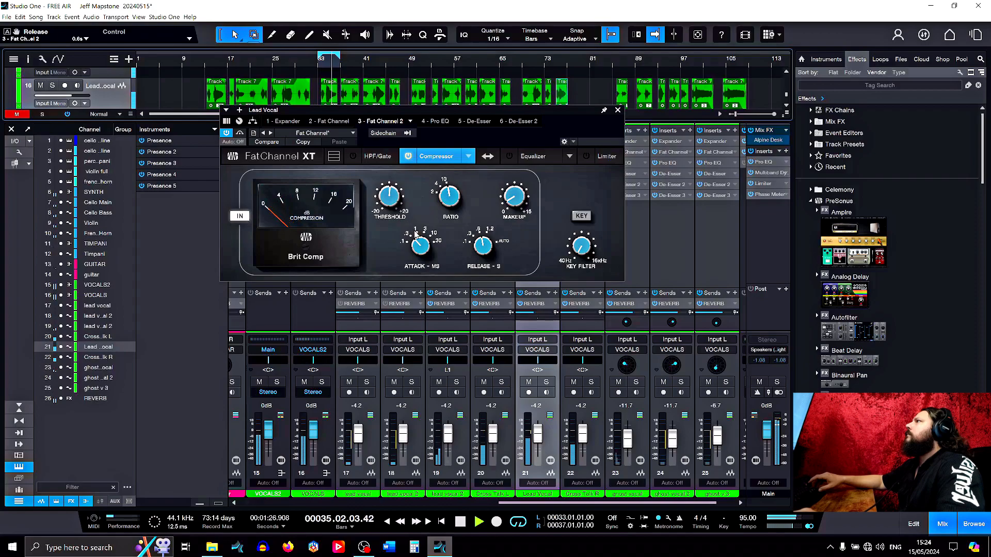
click(422, 247)
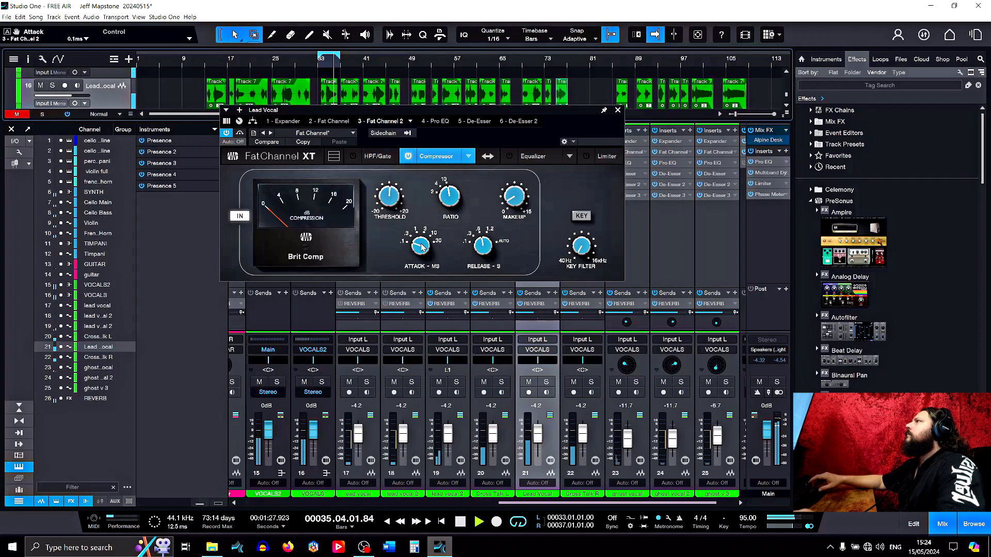
click(394, 203)
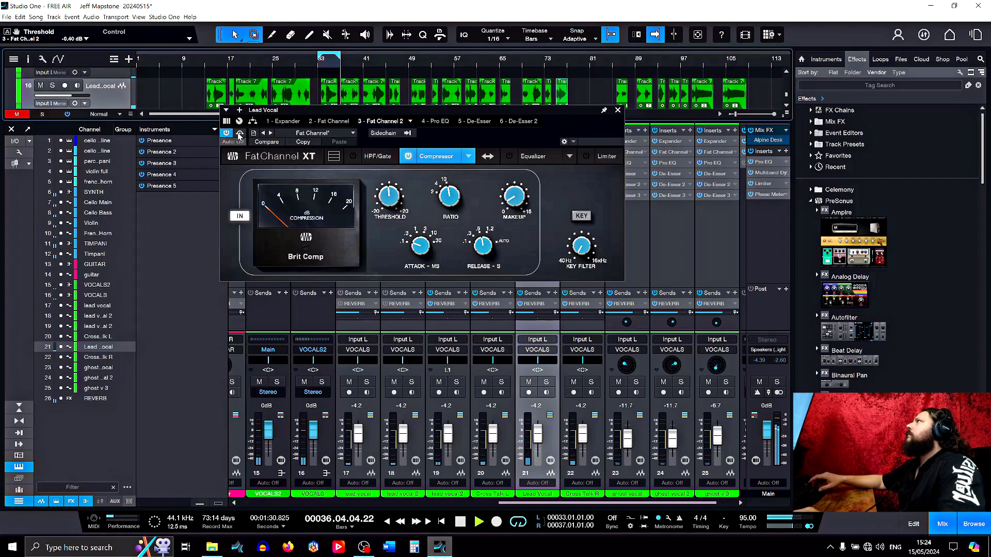
- Compare Lead Vocal's second Fat Channel bypassed and active while playing from bar 33
click(239, 134)
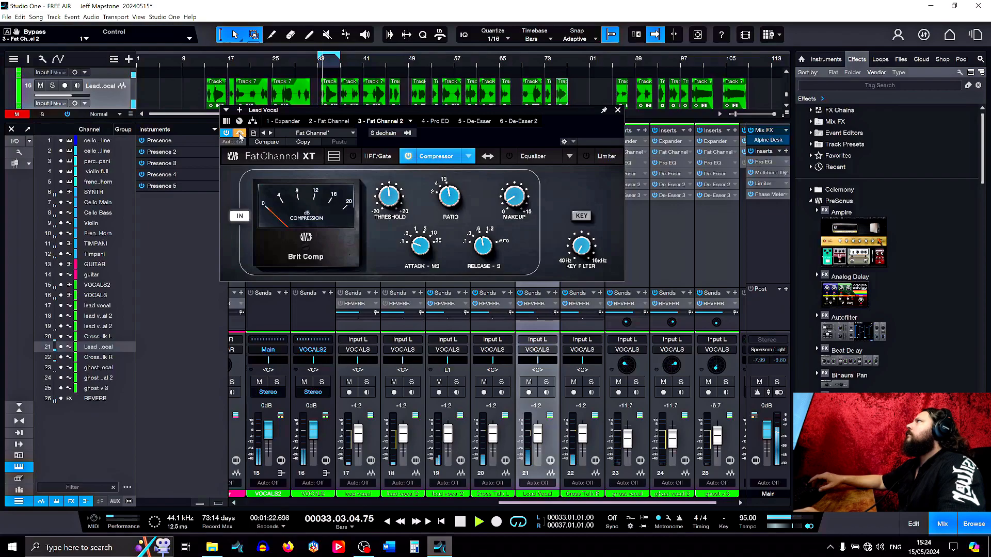
click(239, 133)
click(319, 66)
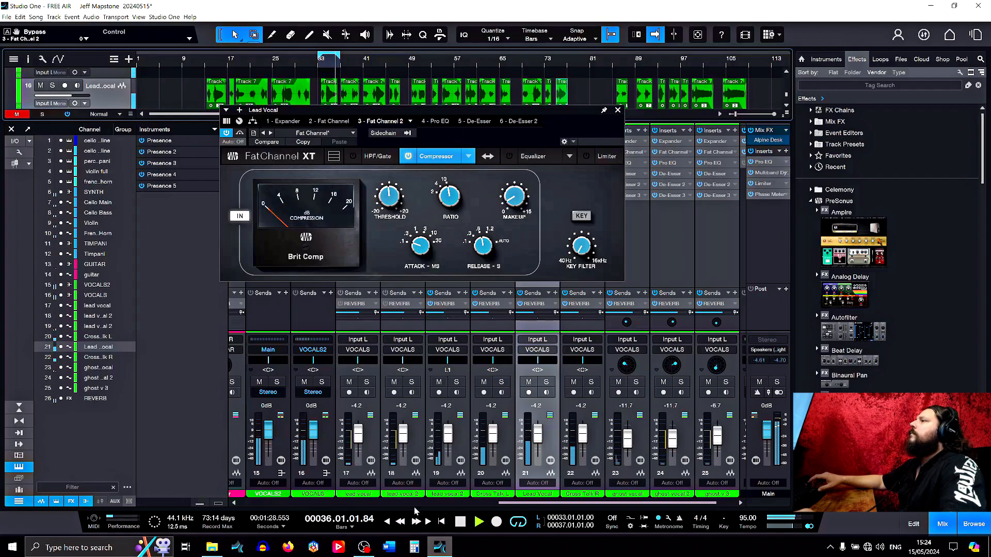
- Restart playback at bar 33 and move Lead Vocal's second Fat Channel to the end of its insert chain
key(space)
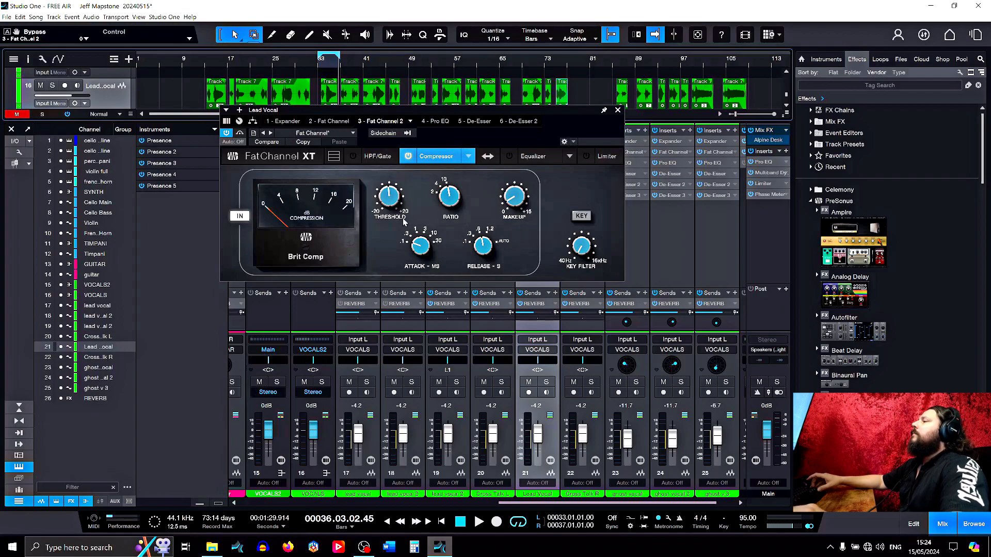
click(460, 528)
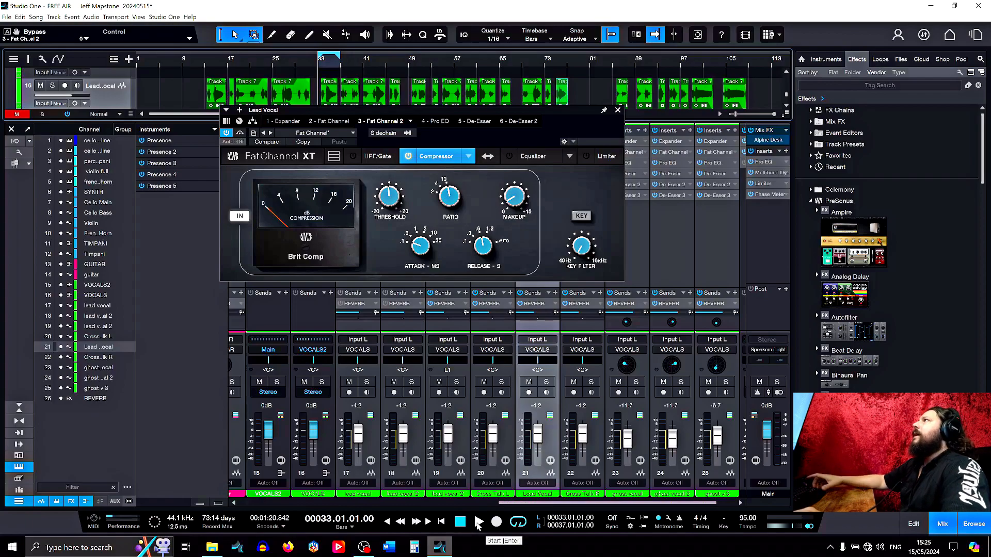
click(478, 522)
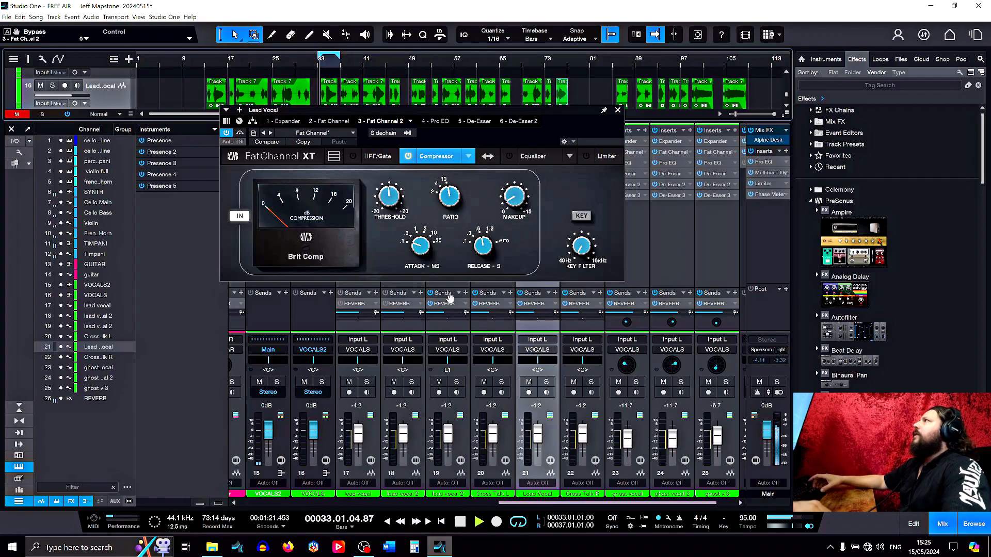
drag(382, 120, 588, 122)
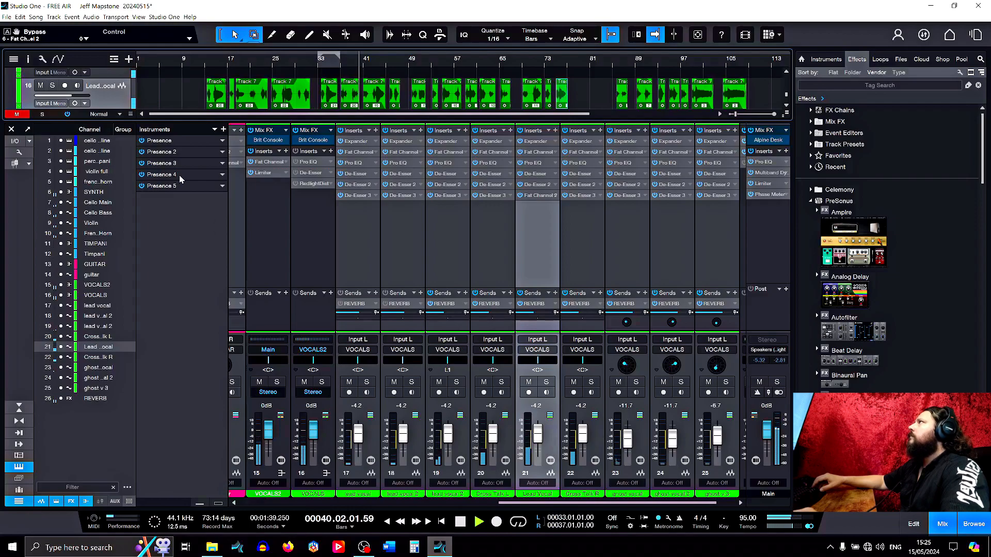
- Set the VOCALS2 bus's Fat Channel compressor threshold to -3.20 dB and replay from bar 33
click(269, 161)
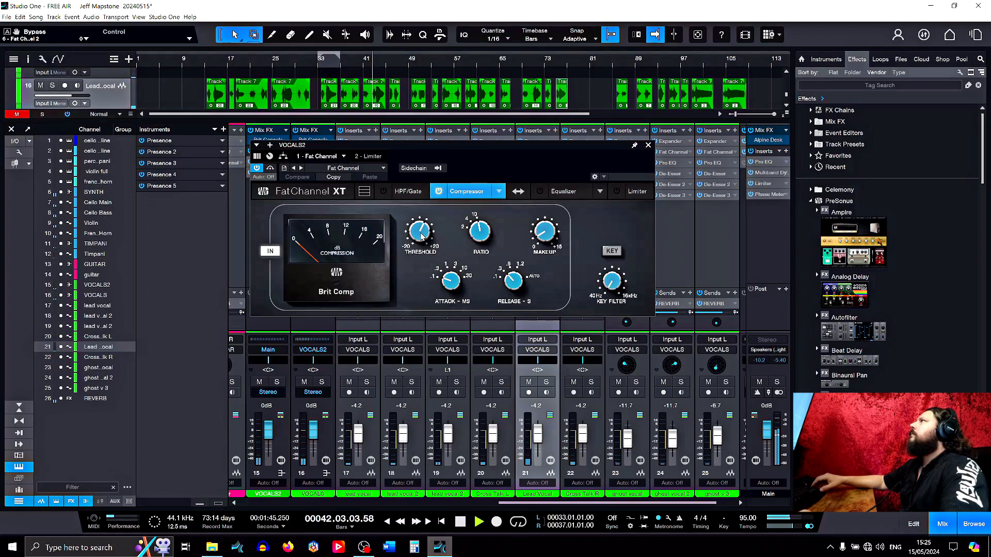
drag(421, 235, 422, 236)
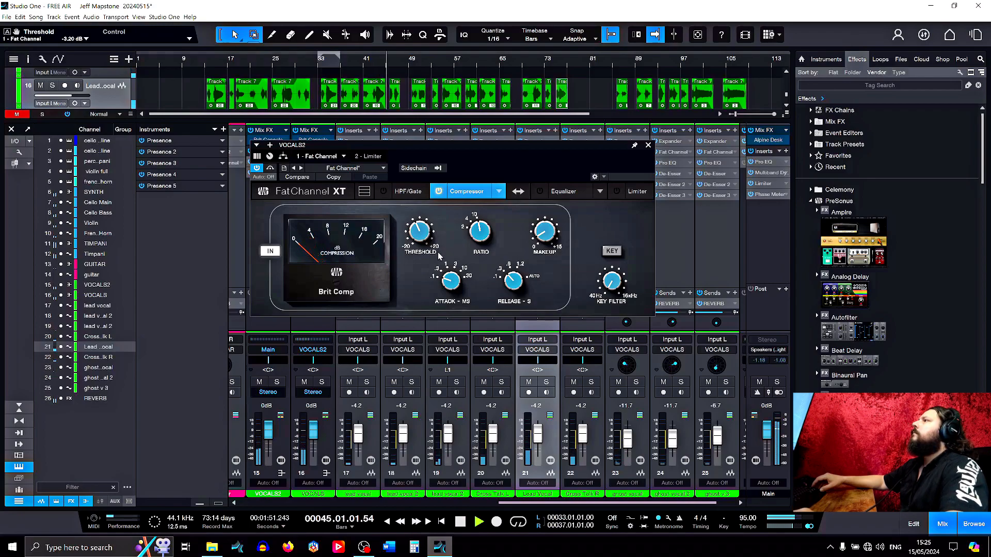
click(318, 63)
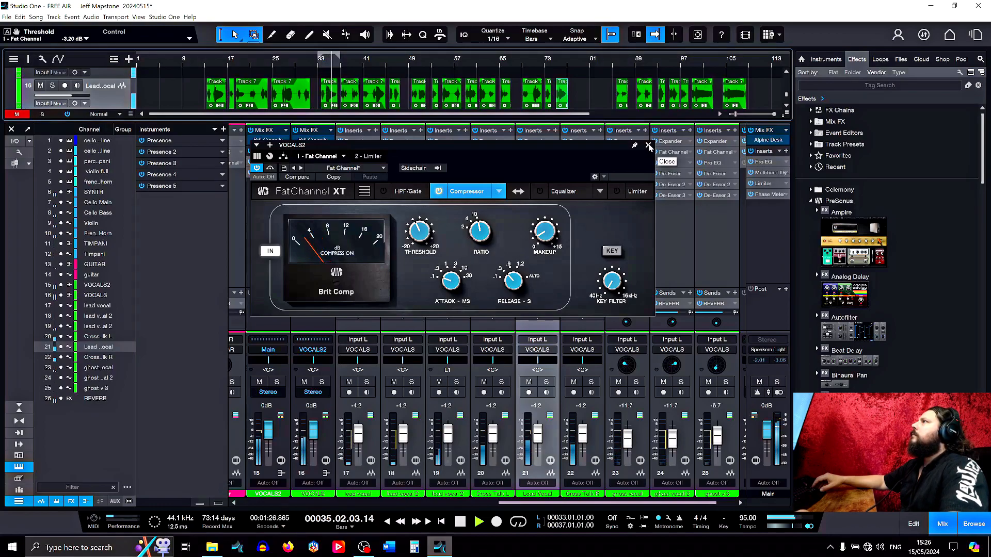
- Check the VOCALS2 bus's Limiter while playing from bar 33 and close its window
click(364, 157)
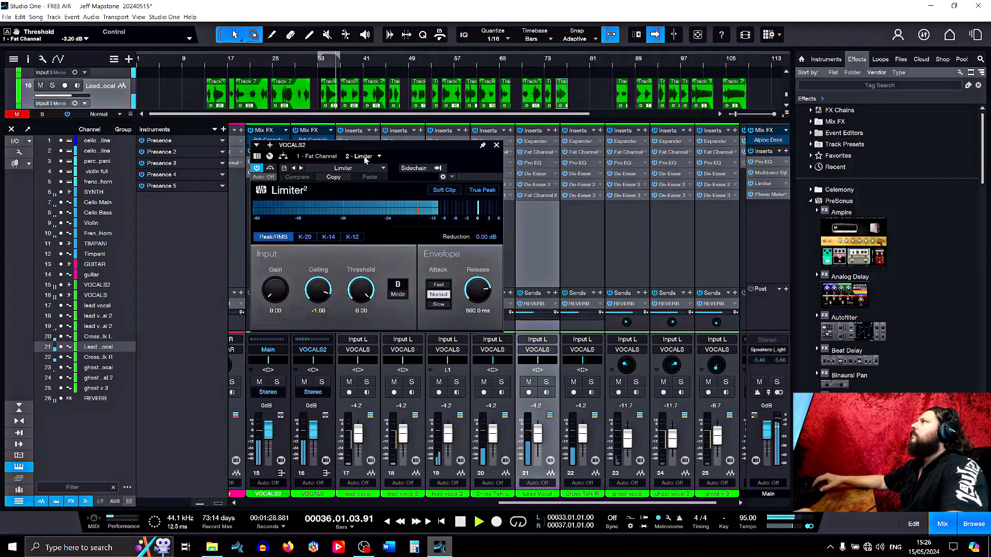
click(319, 65)
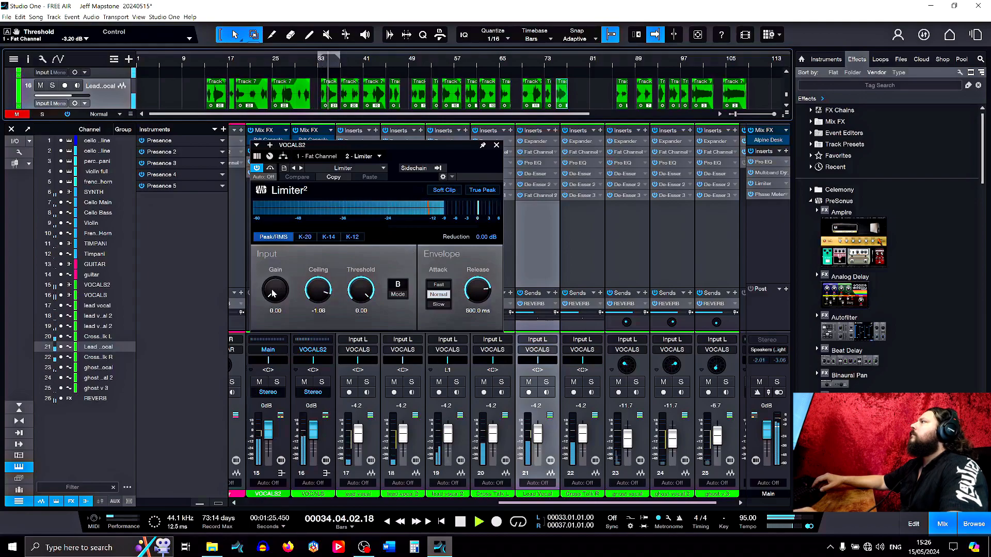
click(497, 146)
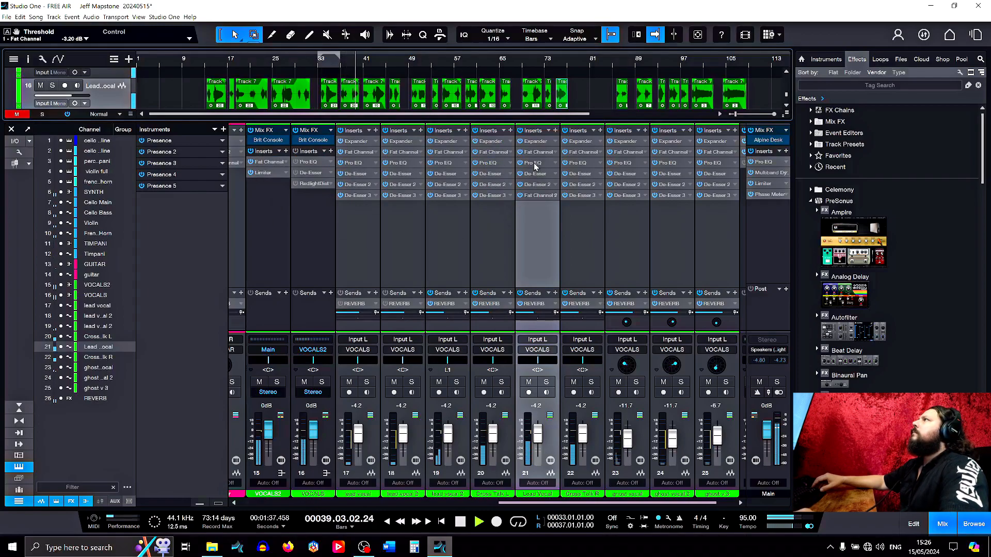
- Copy the Main bus's Pro EQ onto VOCALS2 after the Limiter and raise the copy's HF gain to 6.24 dB
click(768, 162)
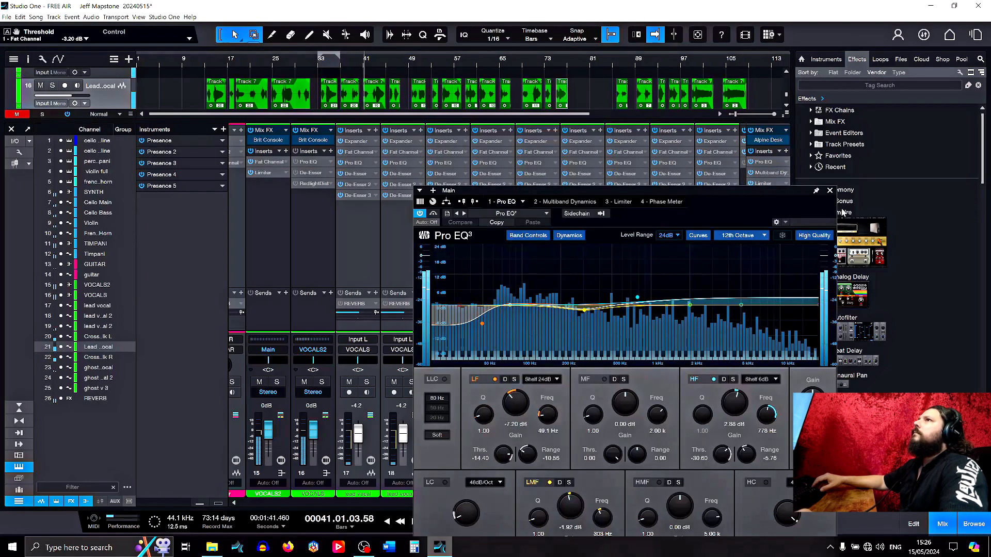
click(762, 163)
drag(768, 166, 270, 194)
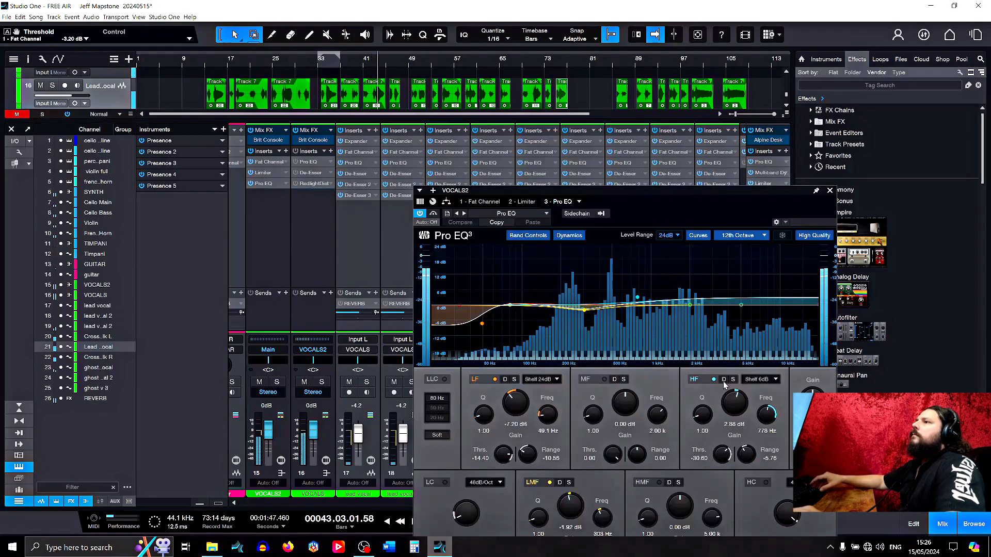
scroll(735, 404, up, 5)
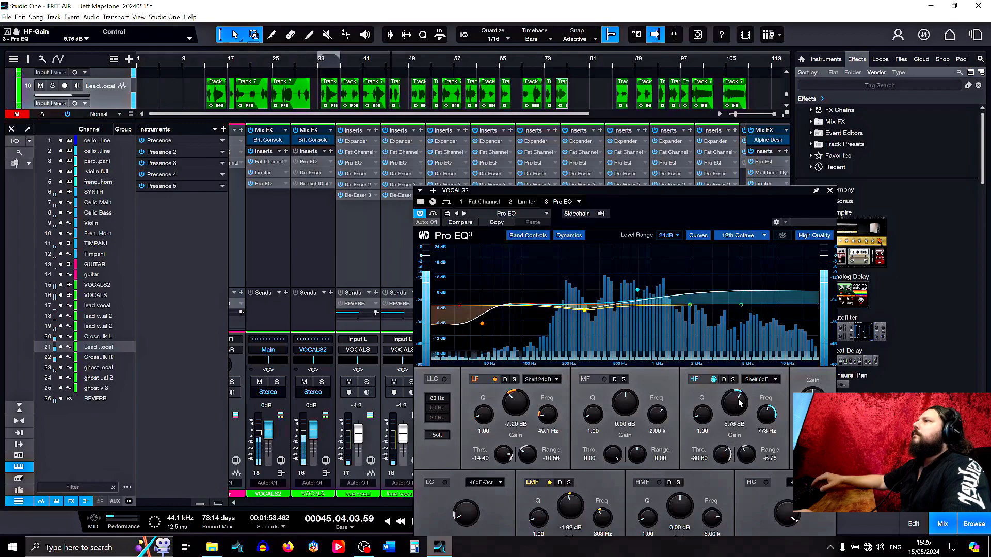
scroll(740, 403, up, 2)
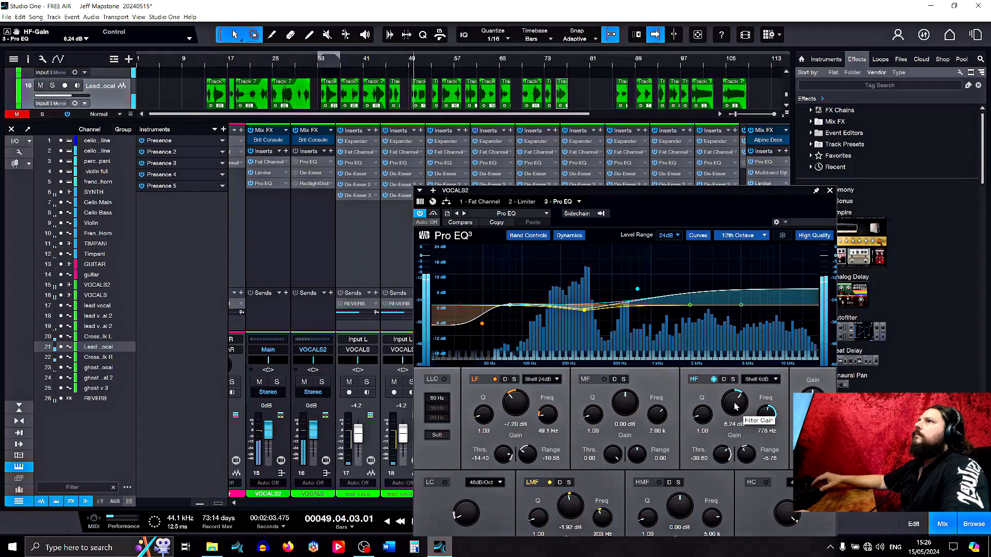
- Raise the VOCALS2 Pro EQ's HF gain to 6.72 dB, switch off its LMF band and close the EQ
scroll(736, 406, up, 4)
scroll(736, 407, down, 2)
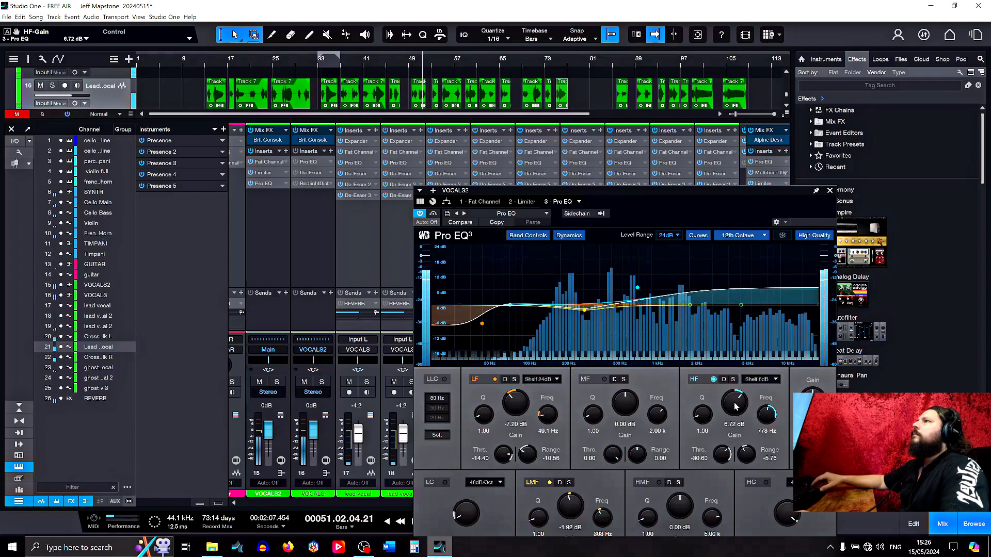
click(550, 483)
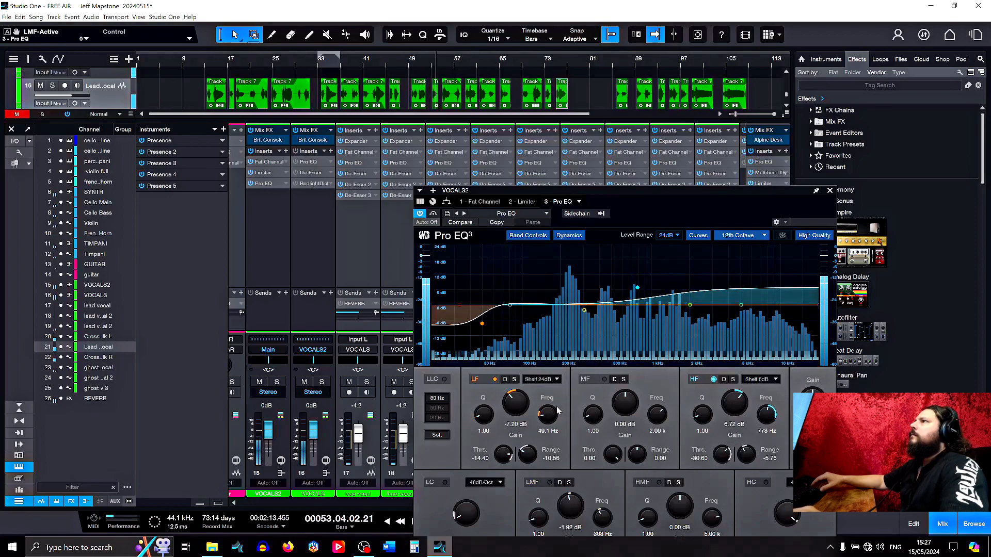
click(830, 191)
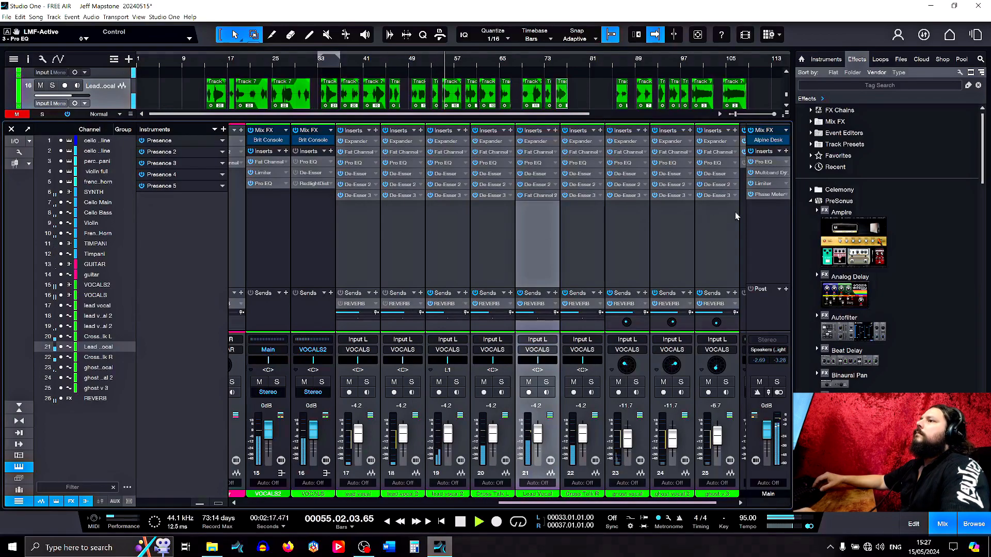
- Set the release of the L and LM bands in the Main bus's Multiband Dynamics to 800 ms
click(768, 174)
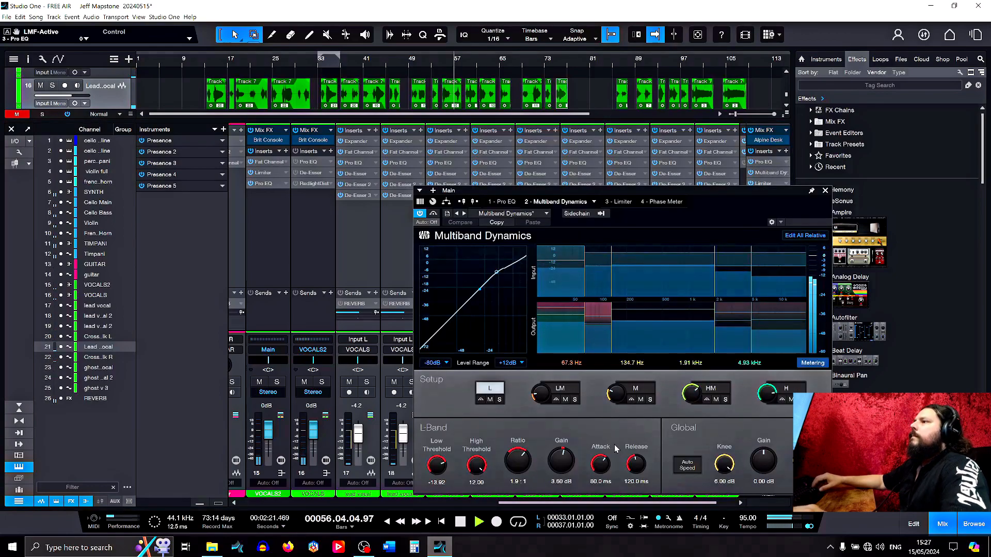
click(636, 481)
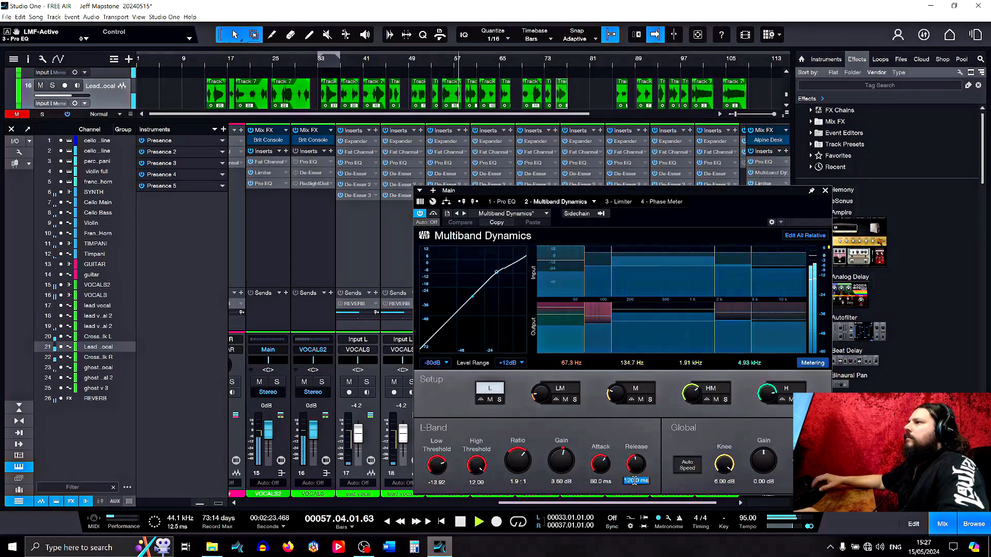
text(800)
key(Return)
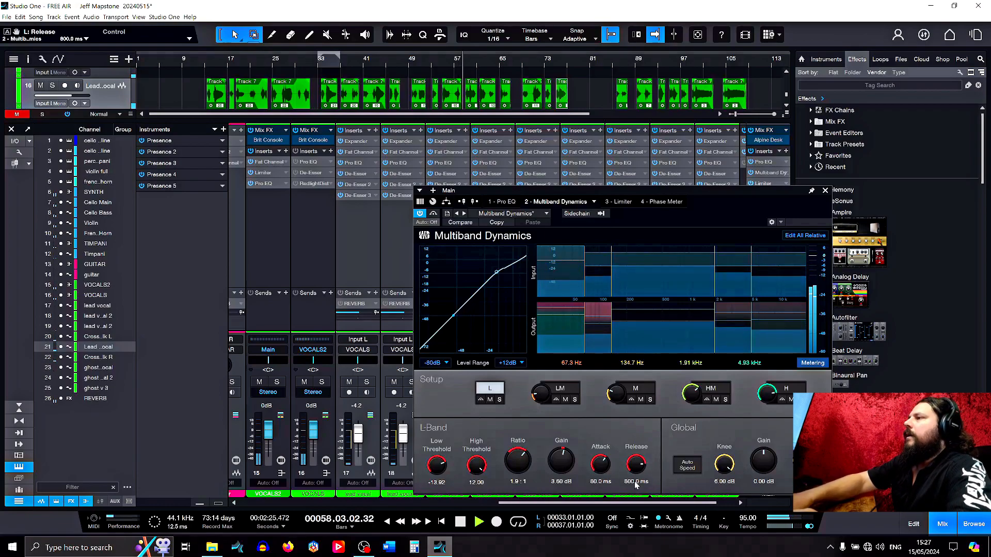
click(560, 388)
click(635, 481)
text(800)
key(Return)
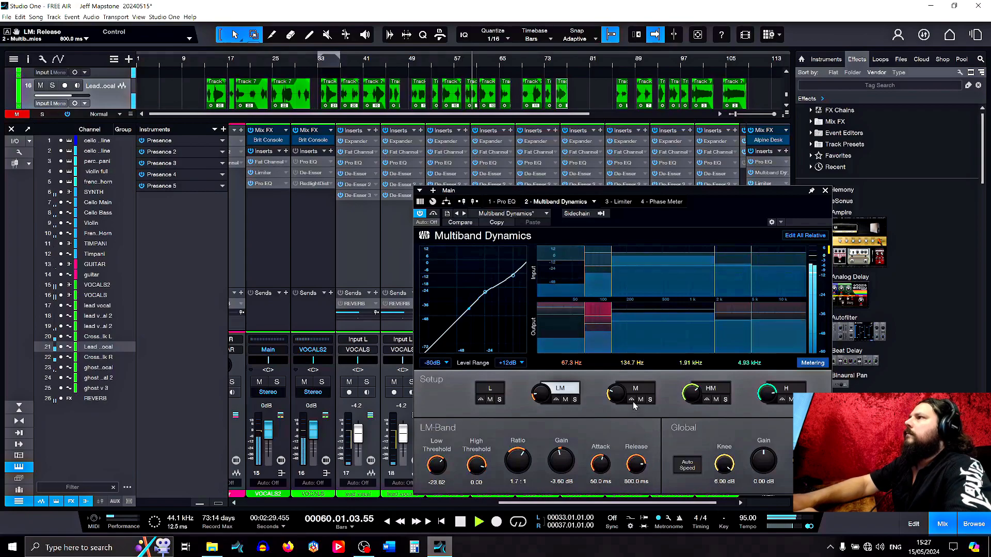
- Set the release of the M, HM and H bands in Main's Multiband Dynamics to 800 ms
click(635, 398)
click(636, 481)
text(800)
key(Return)
click(711, 388)
click(630, 481)
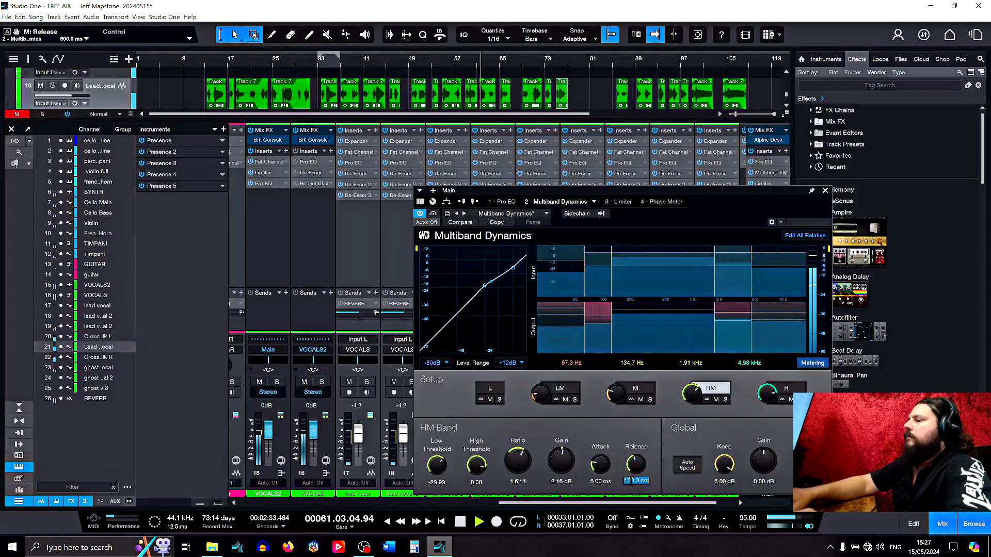
text(800)
key(Return)
click(786, 388)
click(636, 481)
text(80)
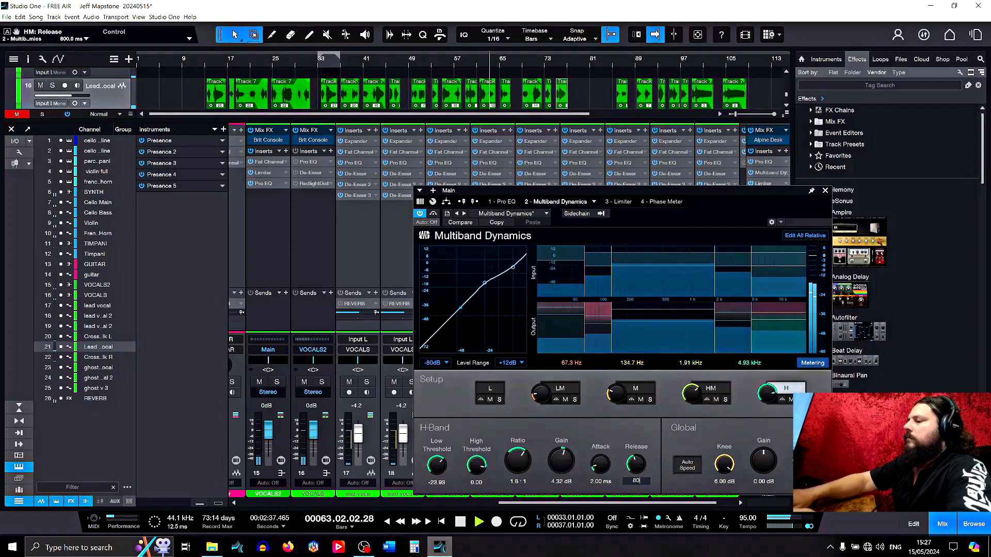
text(0)
key(Return)
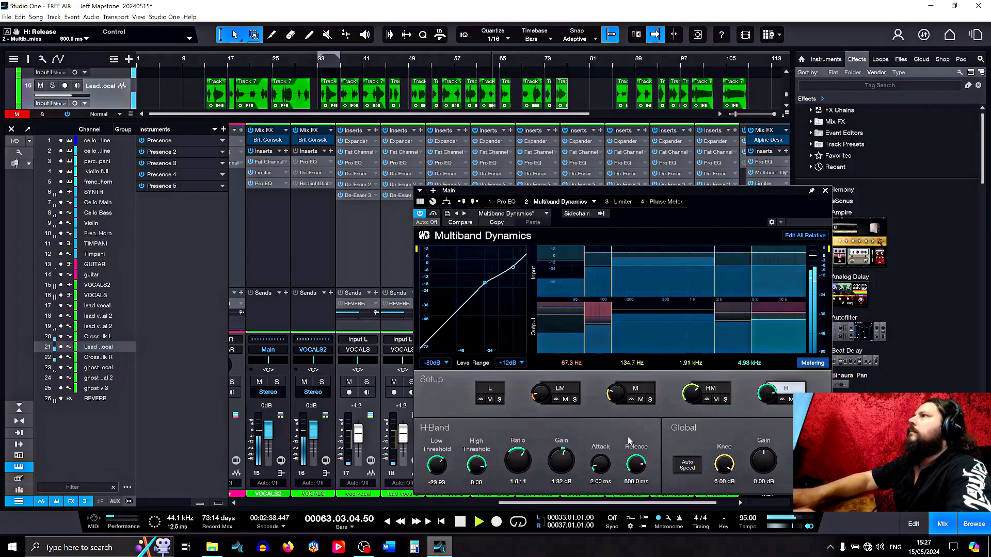
- Raise the release of the Main bus's Limiter to 752.1 ms and close its window
click(619, 203)
scroll(644, 338, up, 3)
scroll(644, 338, up, 1)
scroll(643, 338, up, 3)
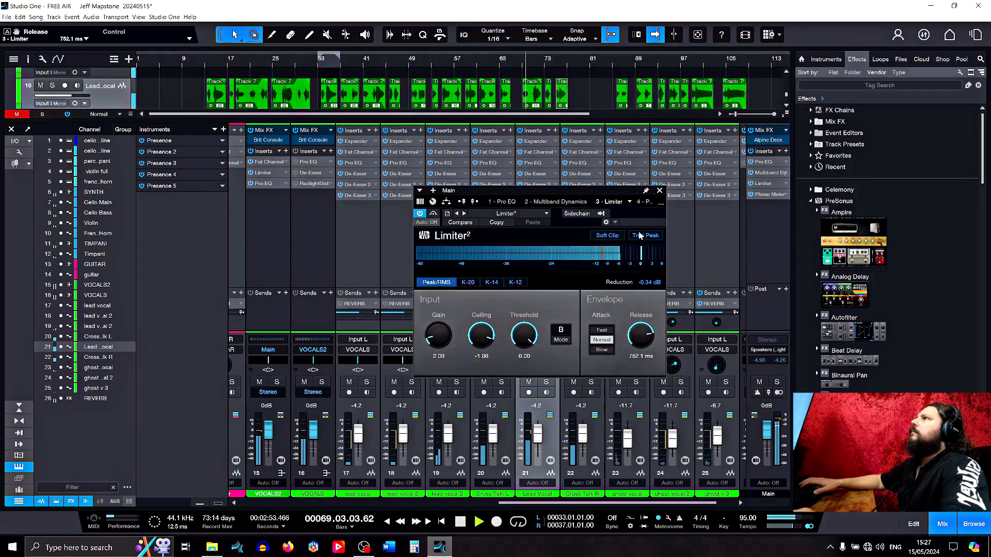
click(660, 191)
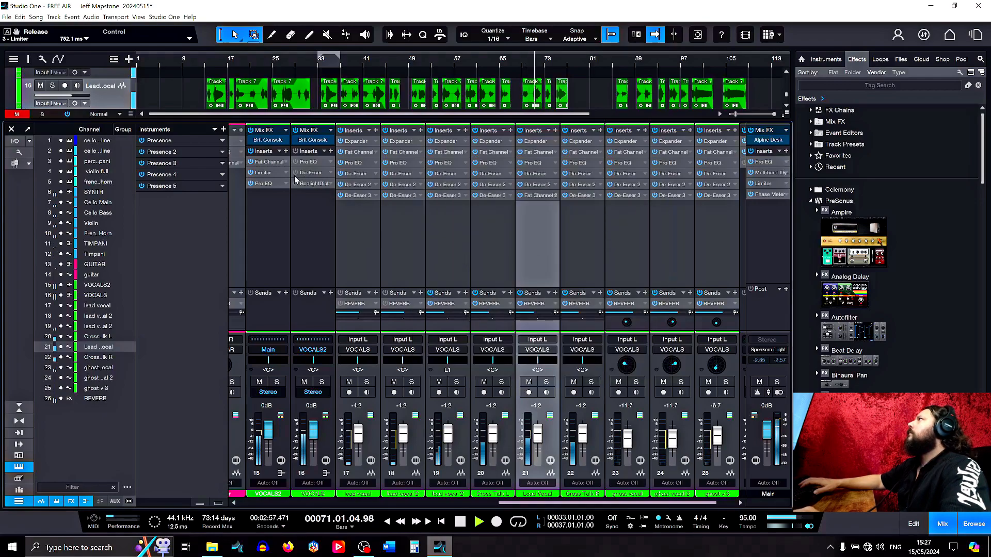
- Check Lead Vocal's first Fat Channel compressor and raise the HF gain of the Main bus's Pro EQ to 6.24 dB
click(537, 153)
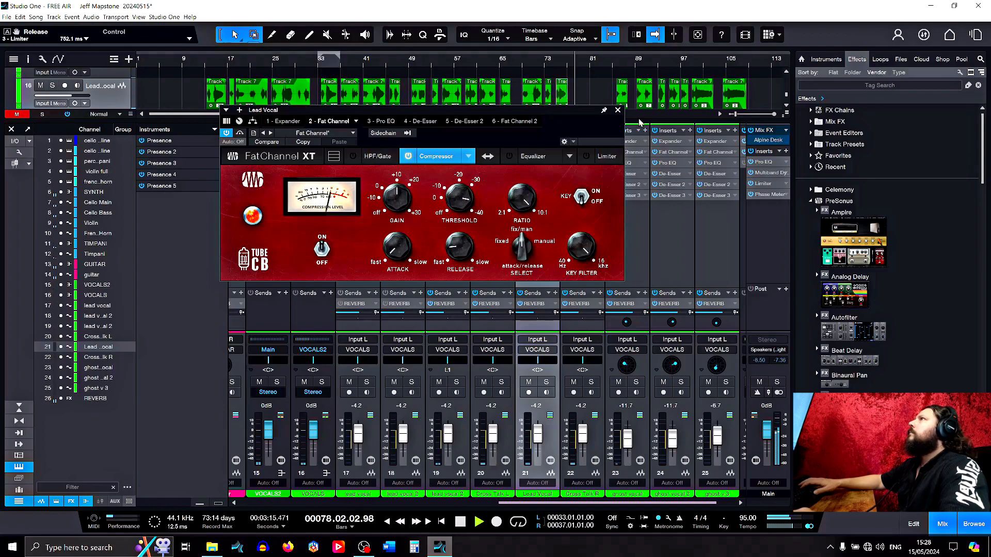
click(619, 110)
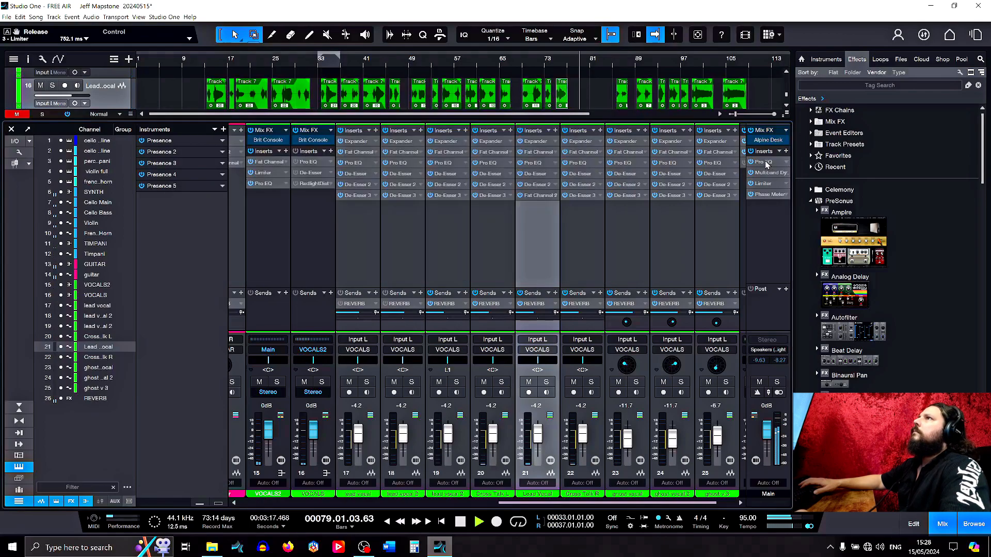
click(763, 162)
scroll(736, 405, up, 4)
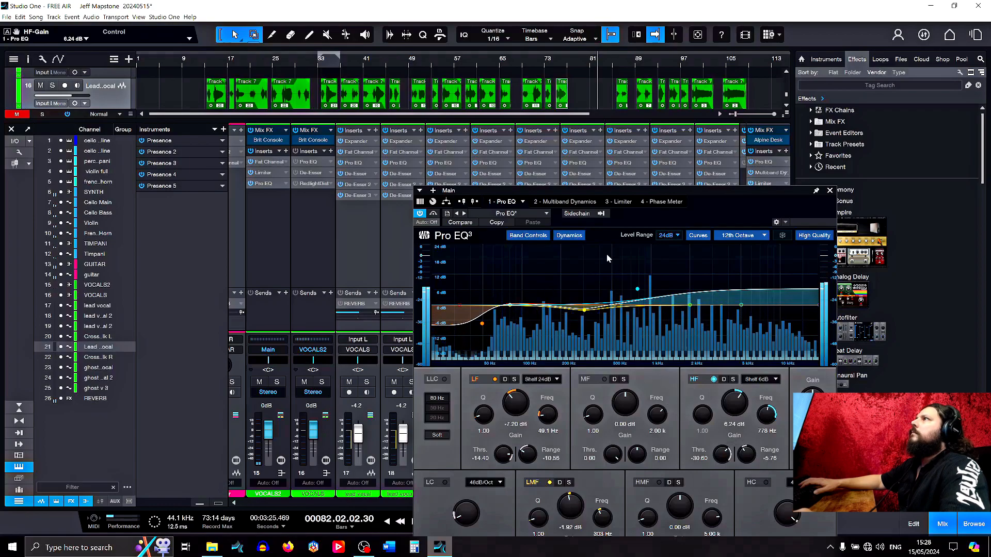
- Raise the LM band's makeup gain in Main's Multiband Dynamics to 2.16 dB, comparing it with the L band
click(572, 203)
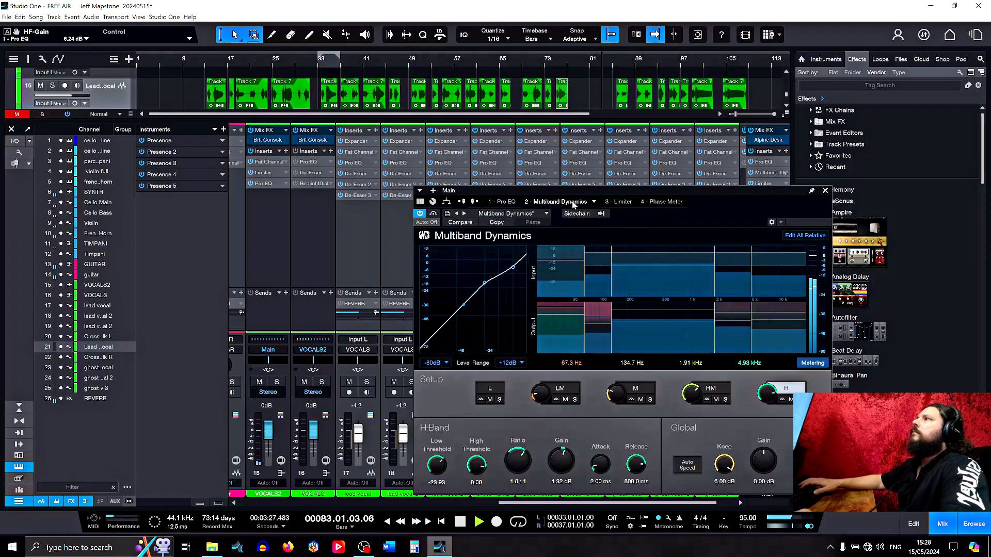
click(511, 213)
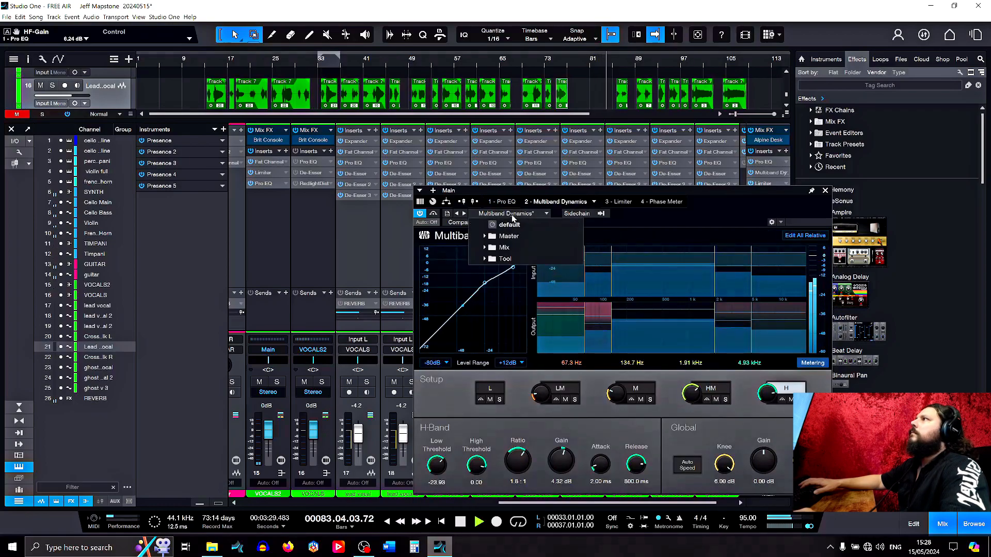
click(529, 214)
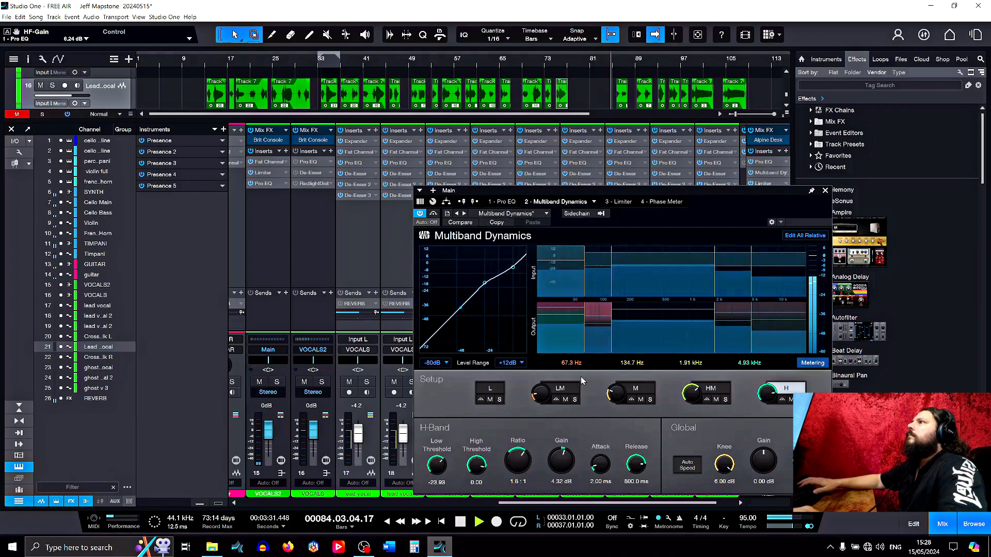
click(560, 389)
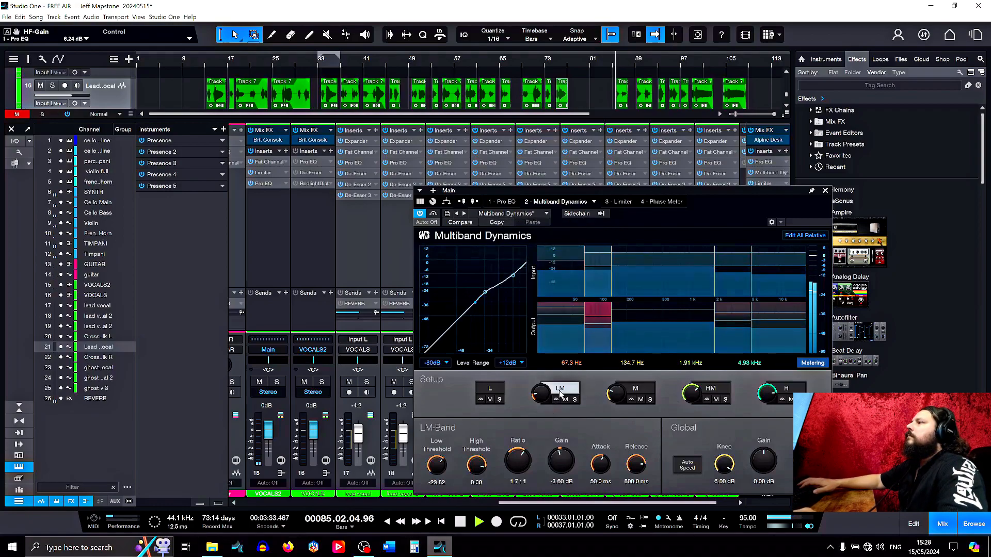
scroll(563, 464, up, 5)
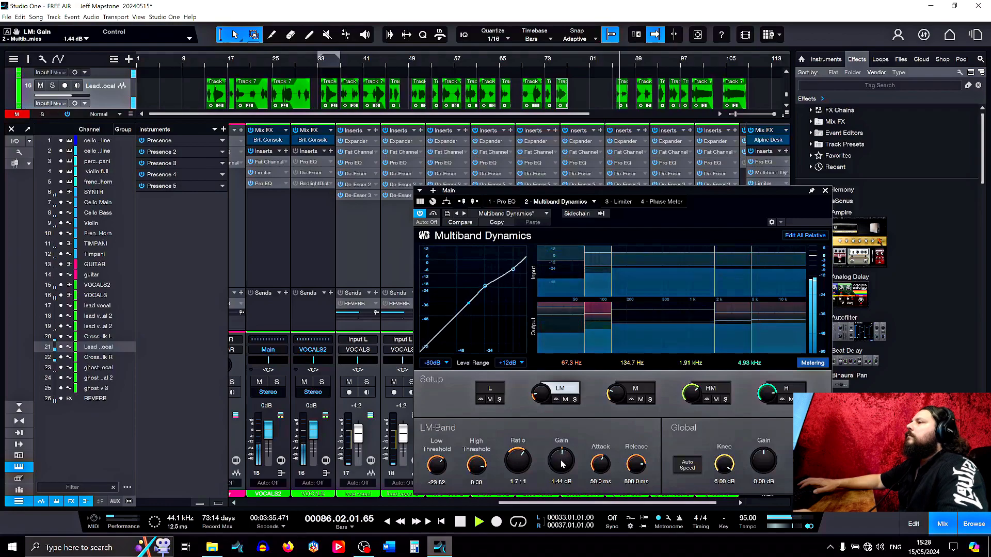
click(494, 388)
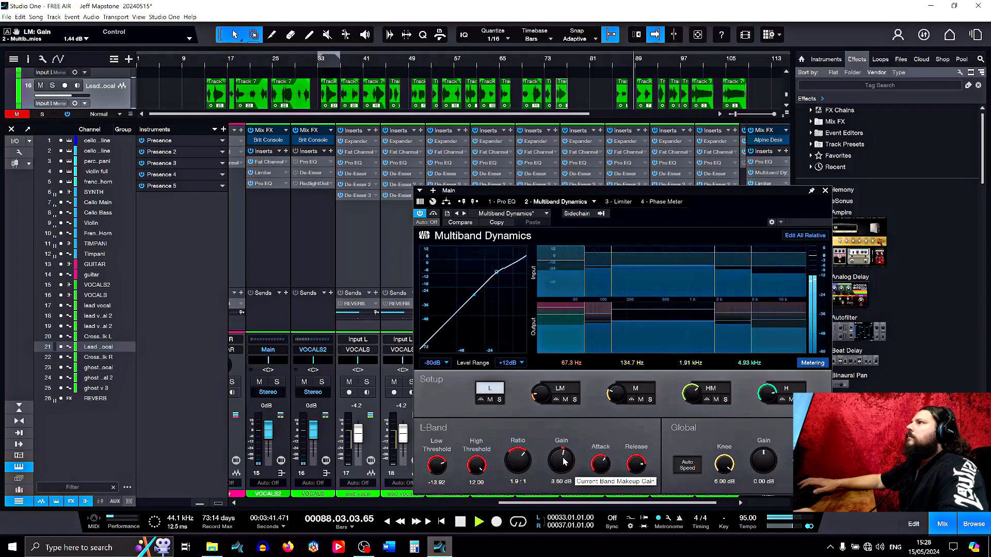
click(566, 389)
scroll(561, 465, up, 2)
scroll(561, 465, down, 1)
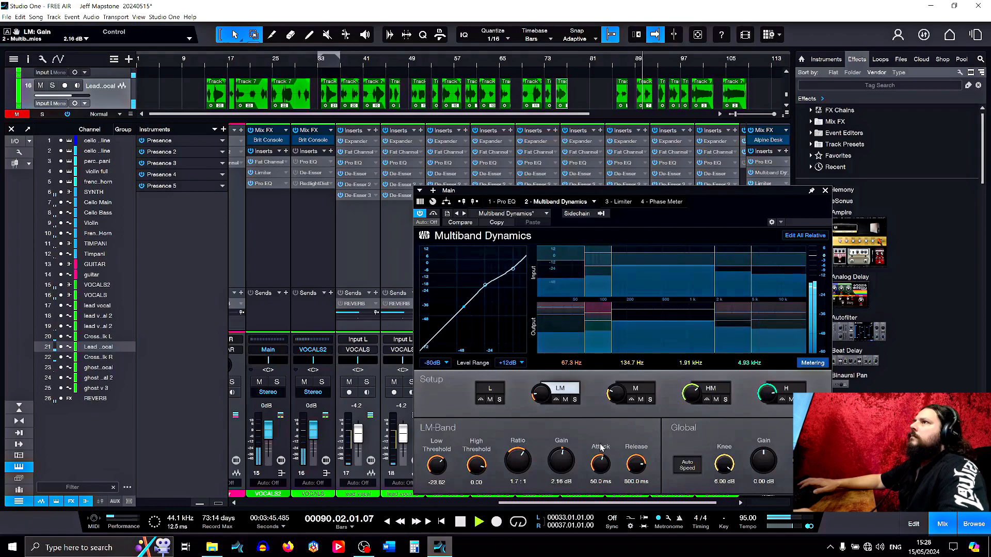
- Review the M, HM, H, L and LM band settings of Main's Multiband Dynamics and close its window
click(642, 391)
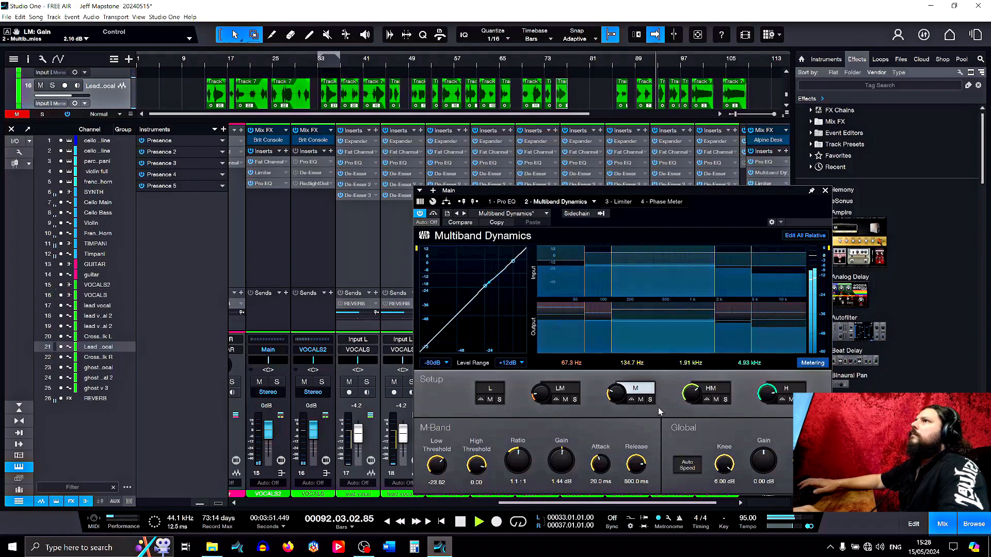
click(715, 391)
click(788, 392)
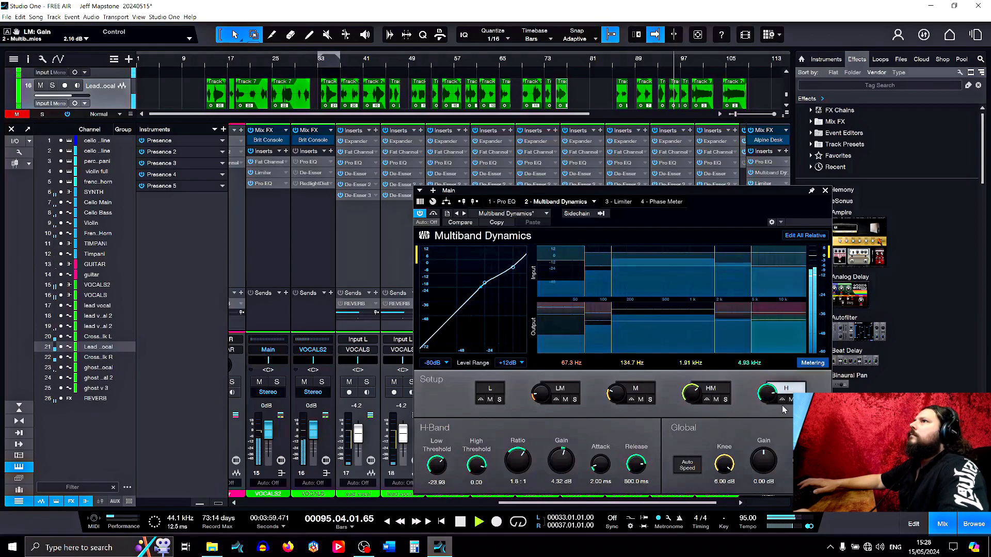
click(490, 389)
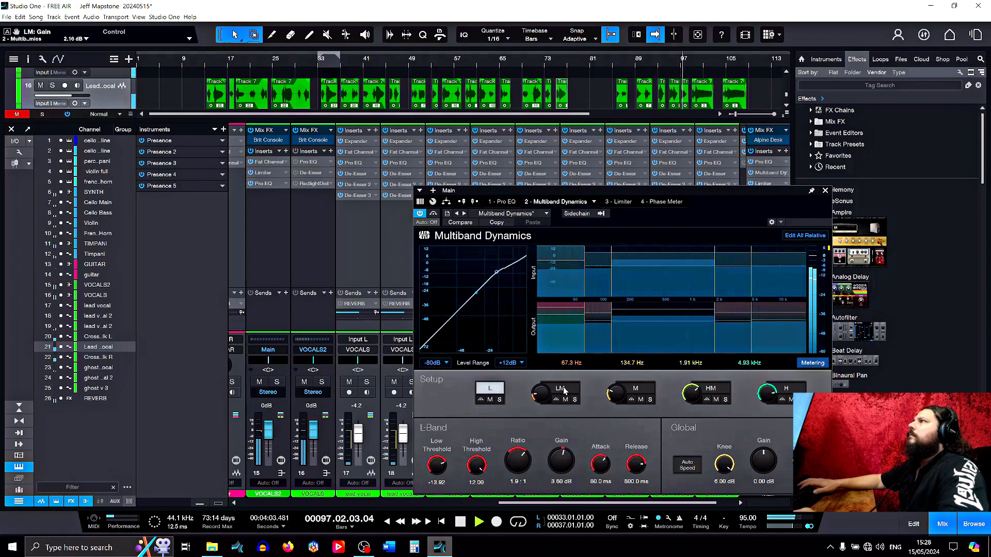
click(561, 388)
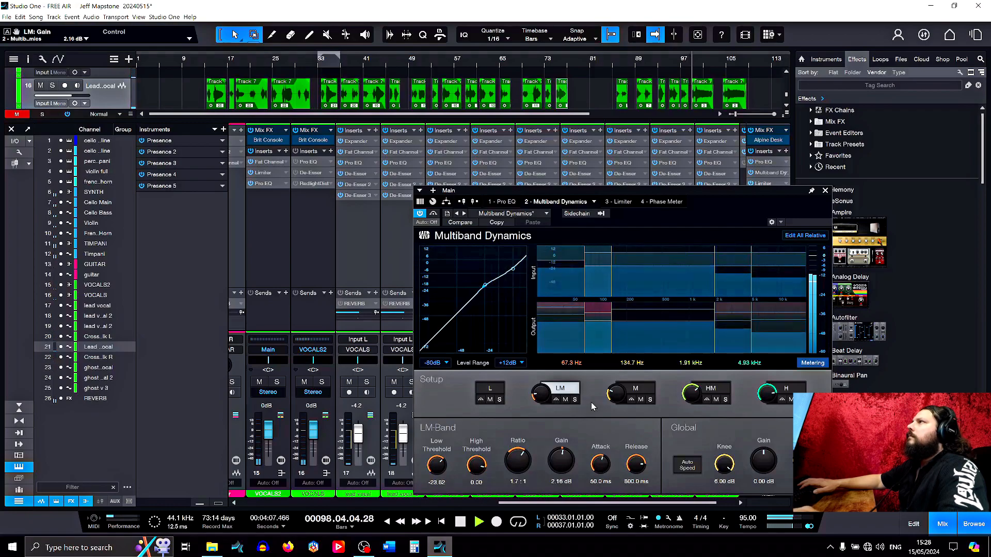
click(826, 191)
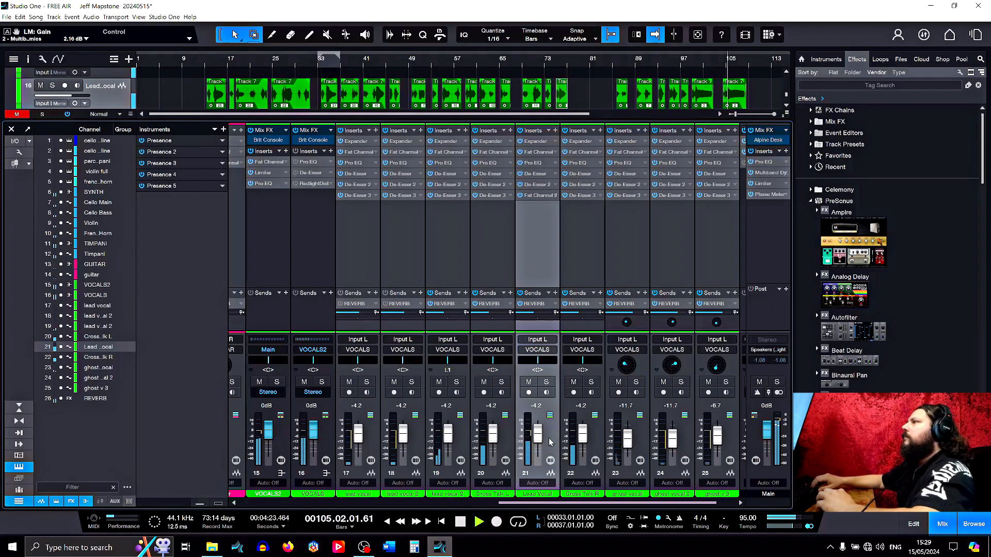
- Lower the faders of the six channels from lead vocal to Cross Talk R together to about -5.8 dB
click(594, 439)
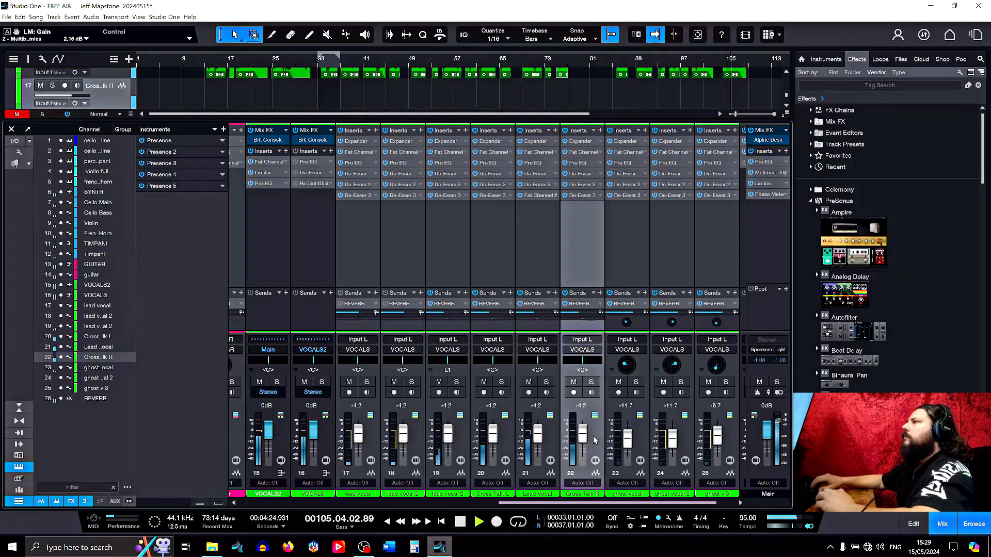
shift+click(370, 430)
drag(354, 433, 355, 437)
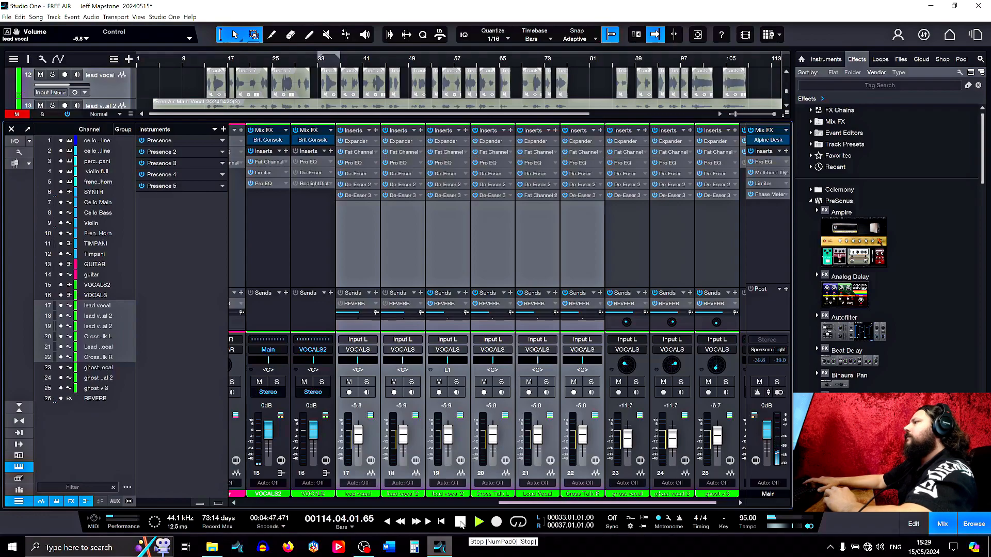
- Stop playback and return the playhead to the start of the song
click(460, 522)
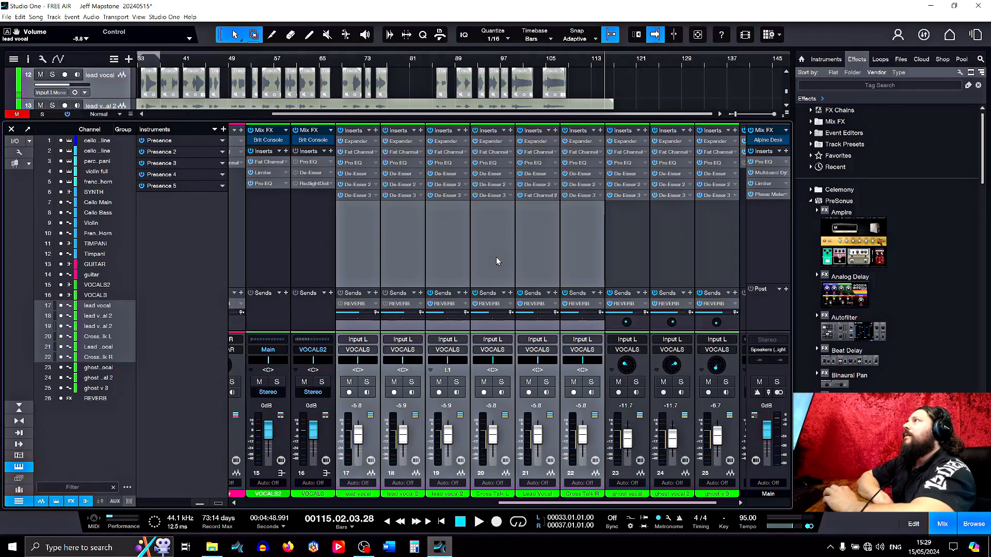
click(460, 522)
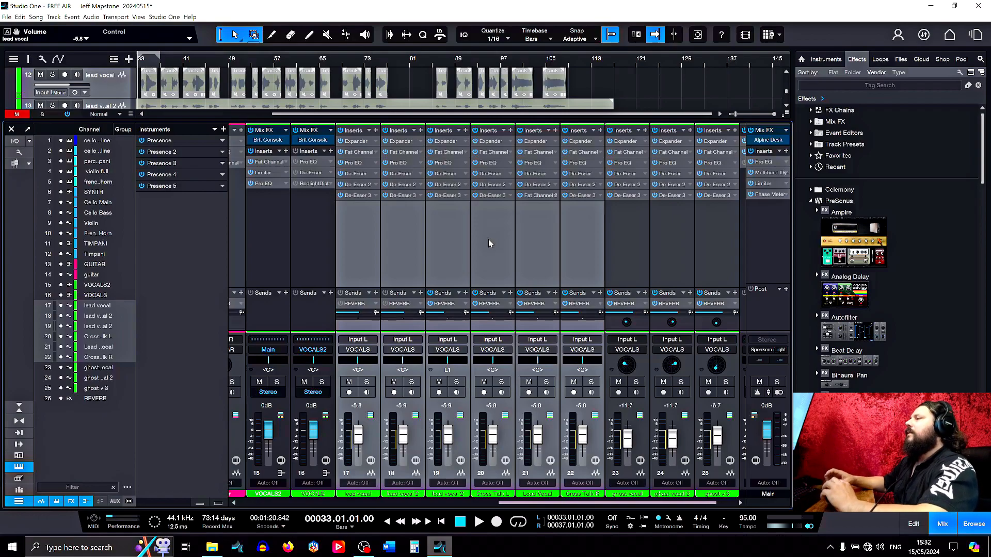
click(460, 523)
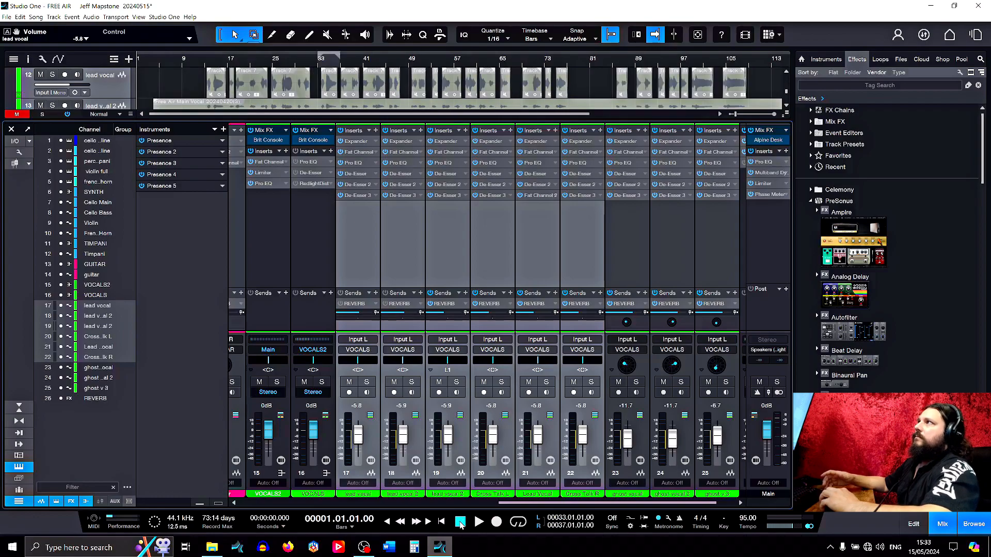